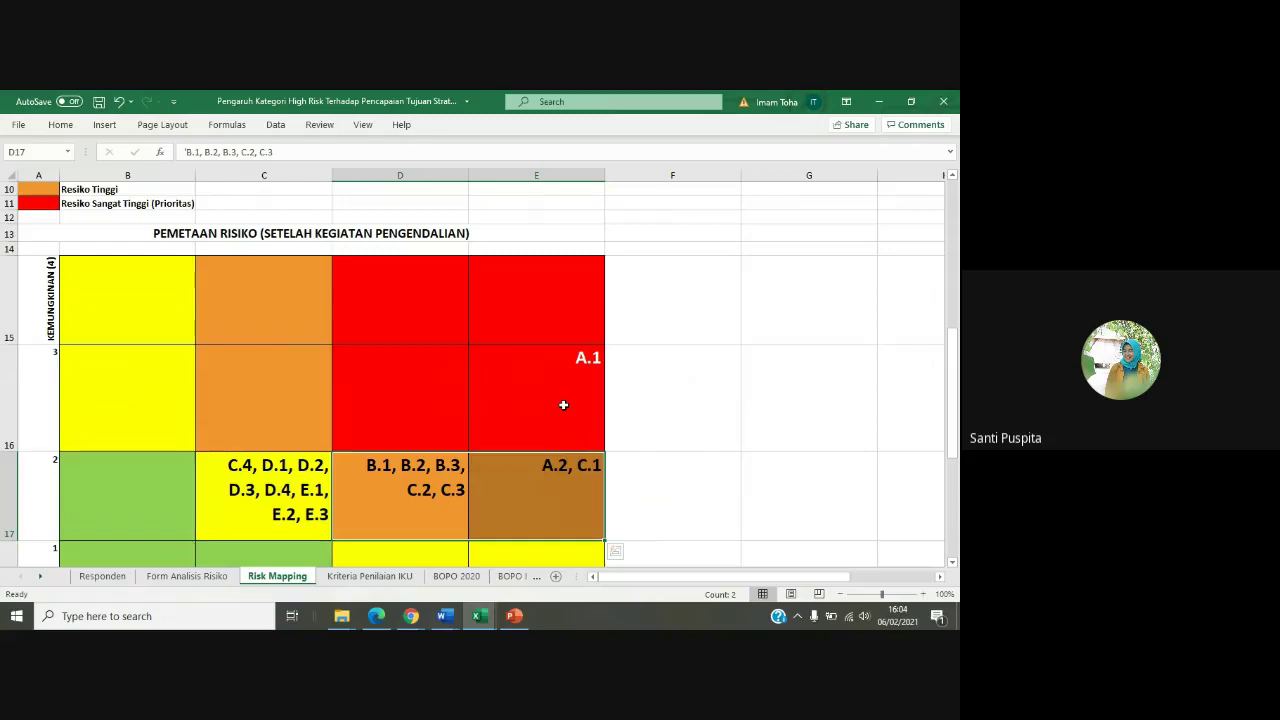
# On the Form Analisis Risiko sheet, examine the first risk description in the Enterprise group, matching code A.1 of the risk map
pyautogui.scroll(-1, 563, 405)
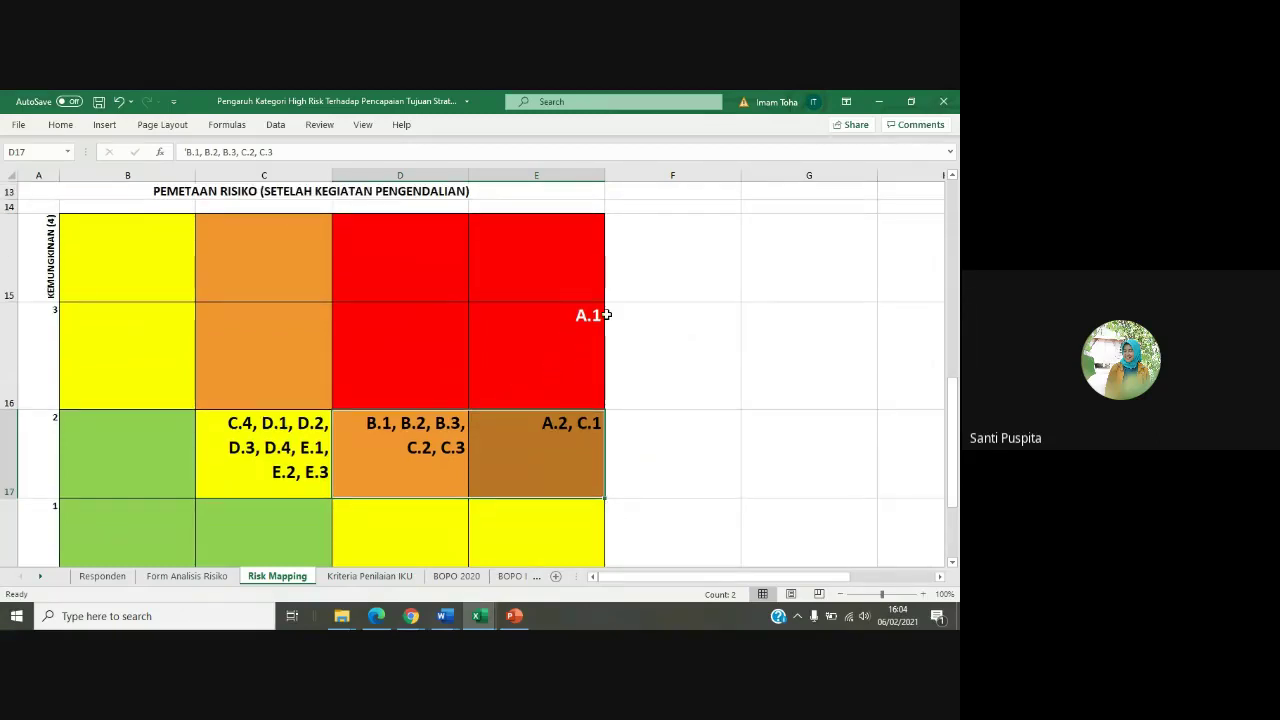
pyautogui.click(190, 577)
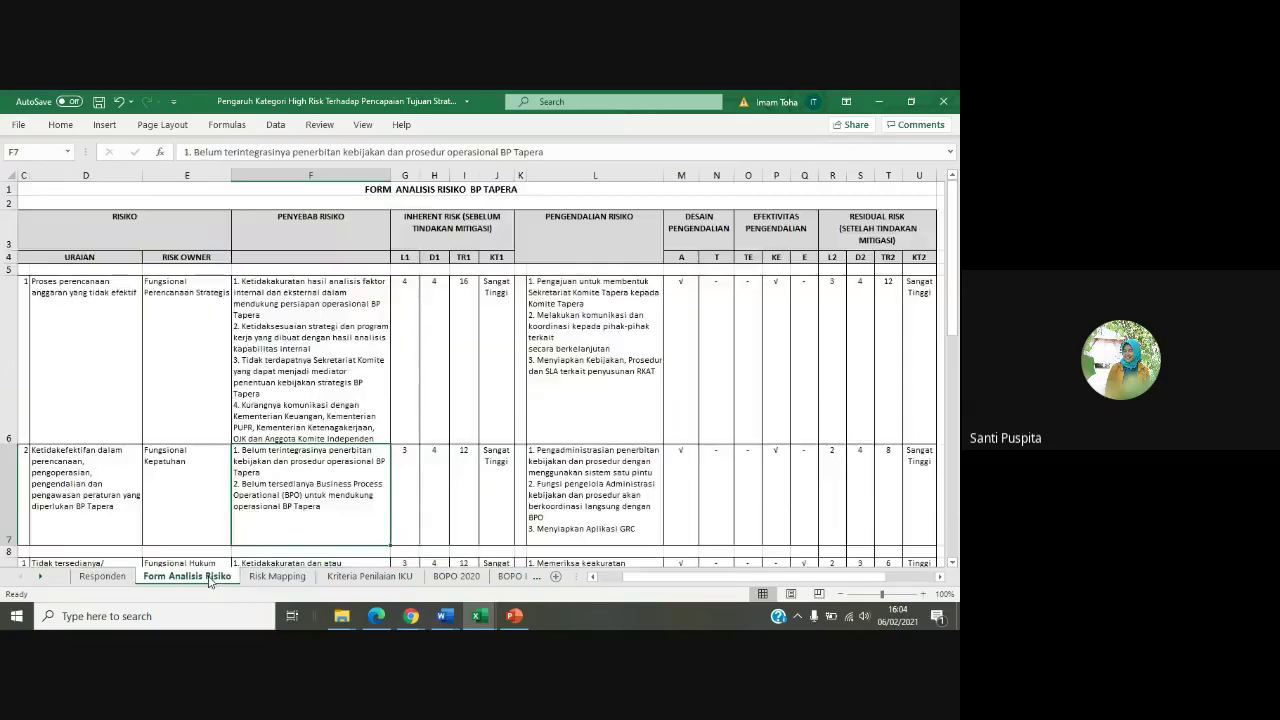
pyautogui.keyDown('ctrl'); pyautogui.scroll(2, 227, 471); pyautogui.keyUp('ctrl')
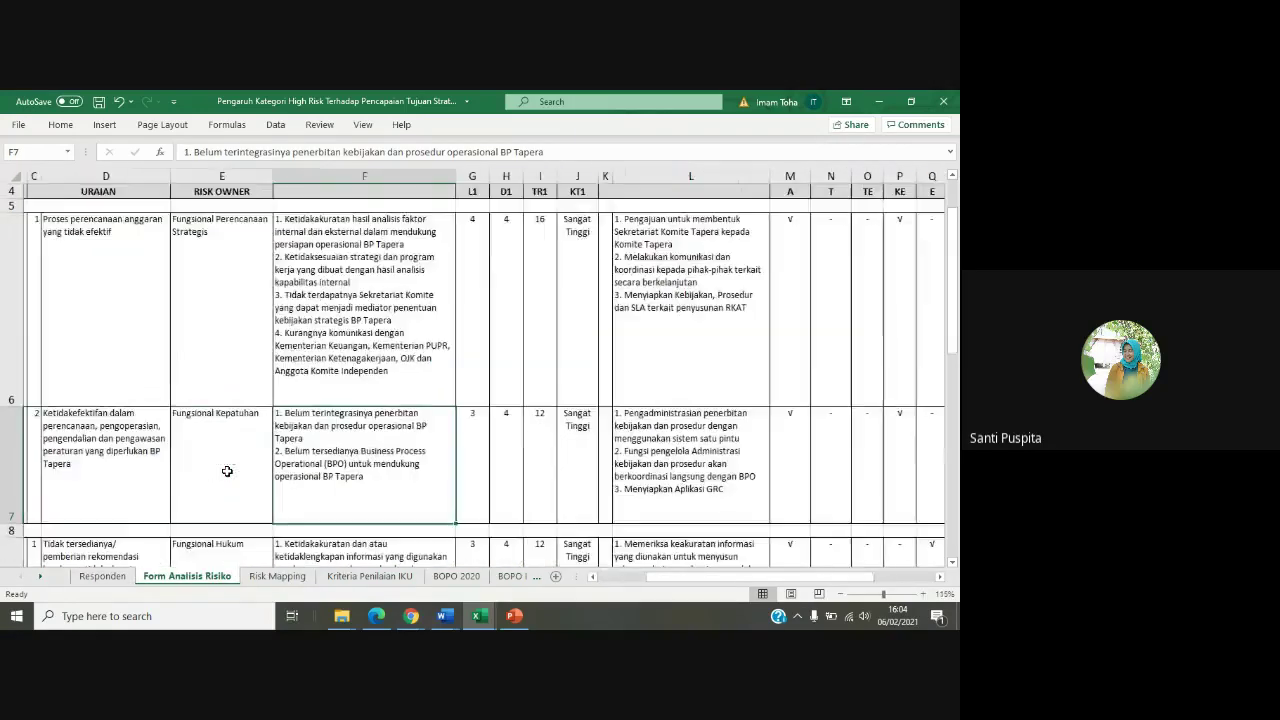
pyautogui.keyDown('ctrl'); pyautogui.scroll(-3, 280, 380); pyautogui.keyUp('ctrl')
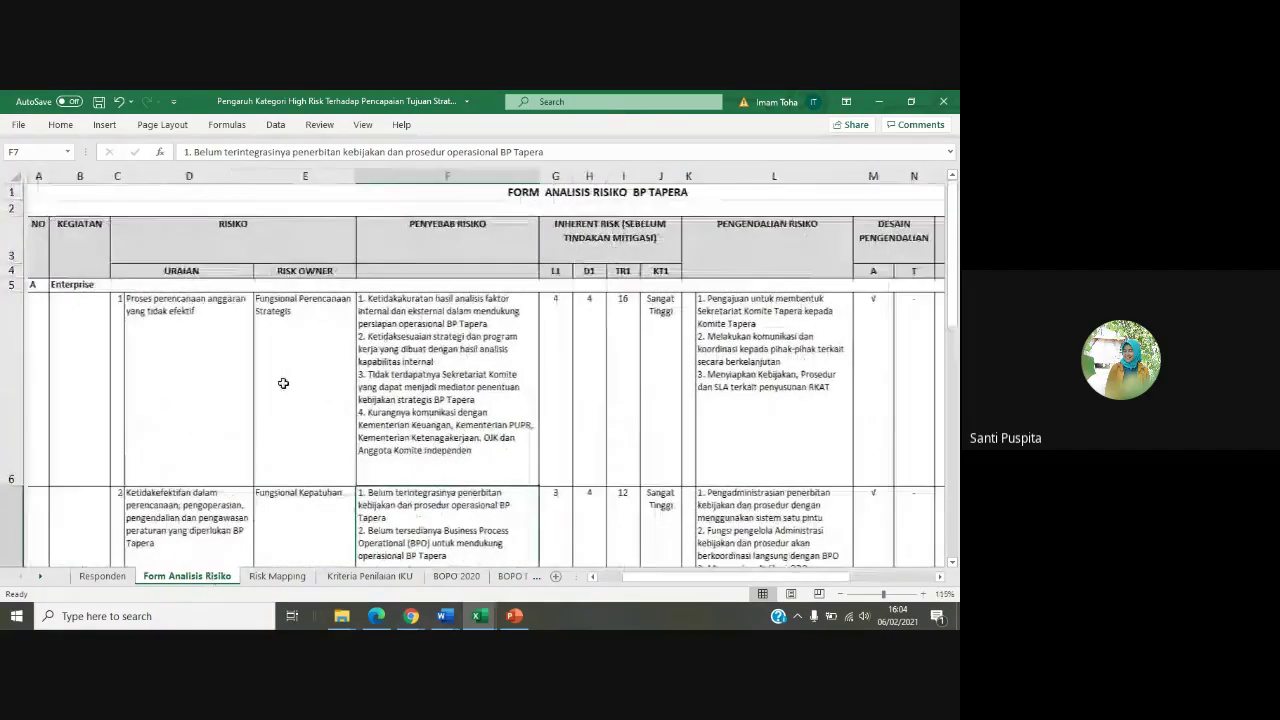
pyautogui.click(190, 331)
pyautogui.keyDown('ctrl'); pyautogui.scroll(3, 189, 331); pyautogui.keyUp('ctrl')
pyautogui.keyDown('ctrl'); pyautogui.scroll(3, 190, 333); pyautogui.keyUp('ctrl')
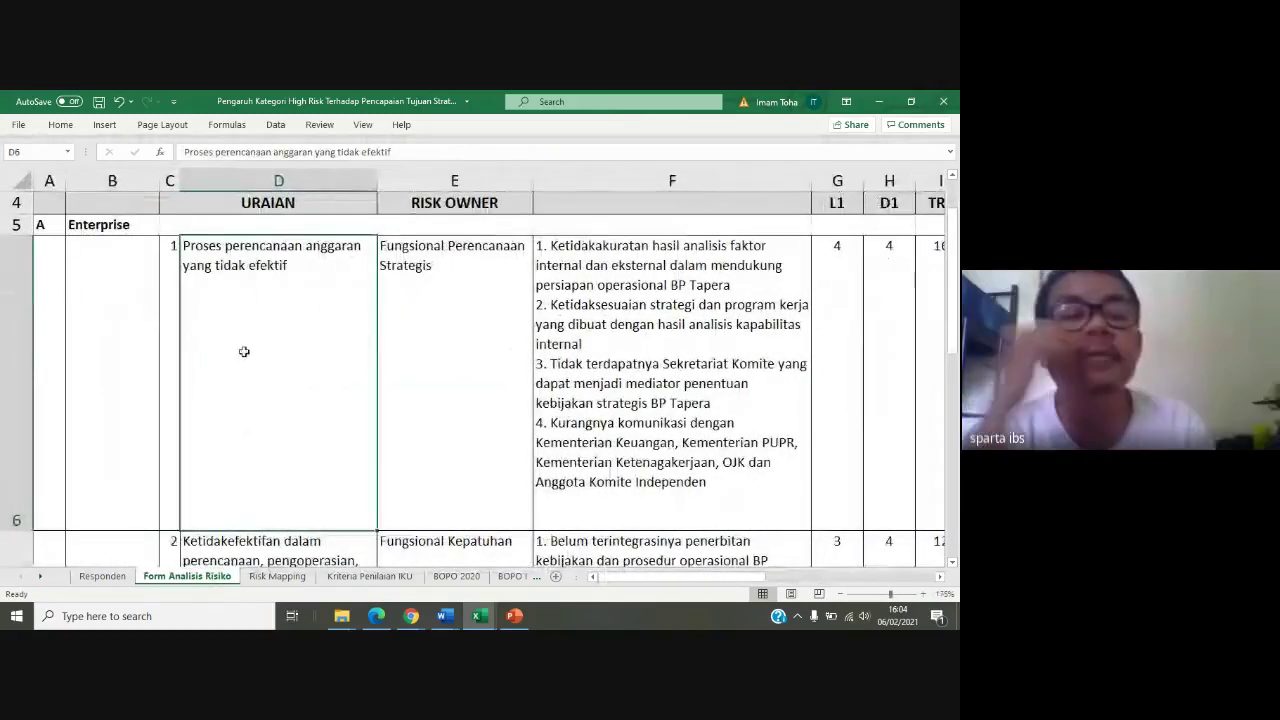
pyautogui.click(53, 225)
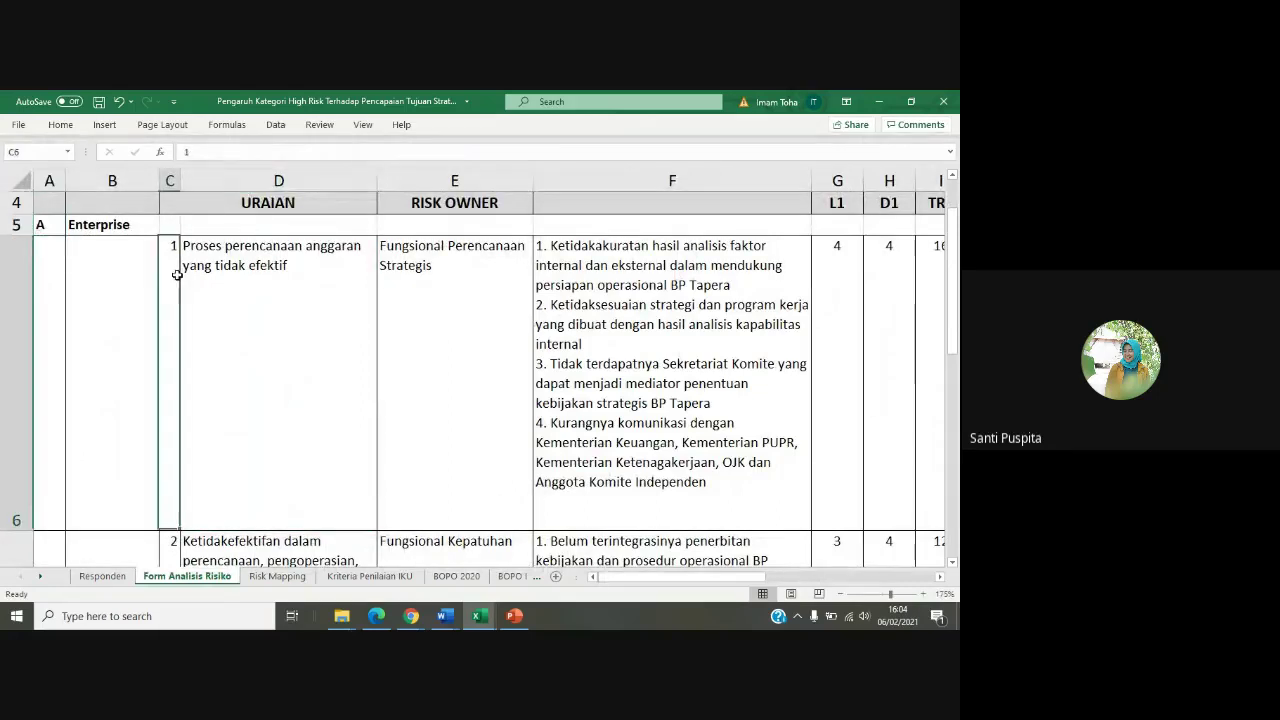
pyautogui.click(50, 237)
pyautogui.click(243, 300)
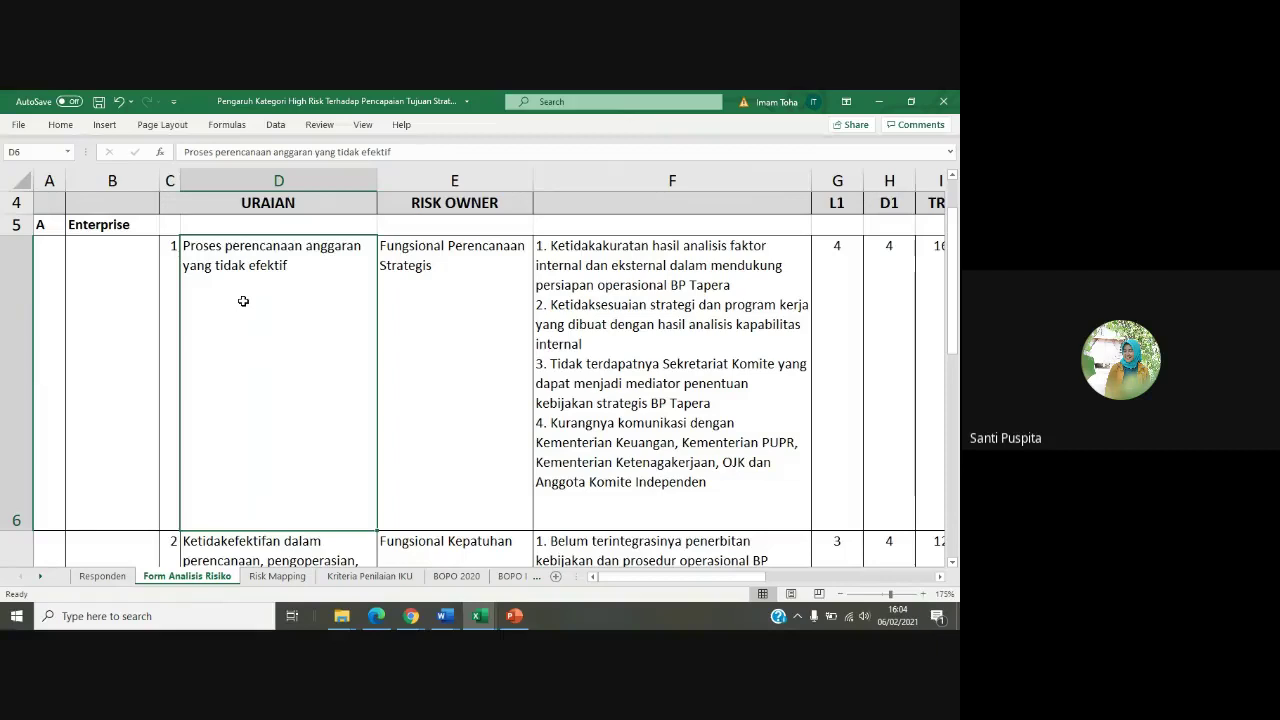
# Check the KEGIATAN column heading and the Enterprise category entry beneath it in the risk analysis form
pyautogui.scroll(1, 105, 294)
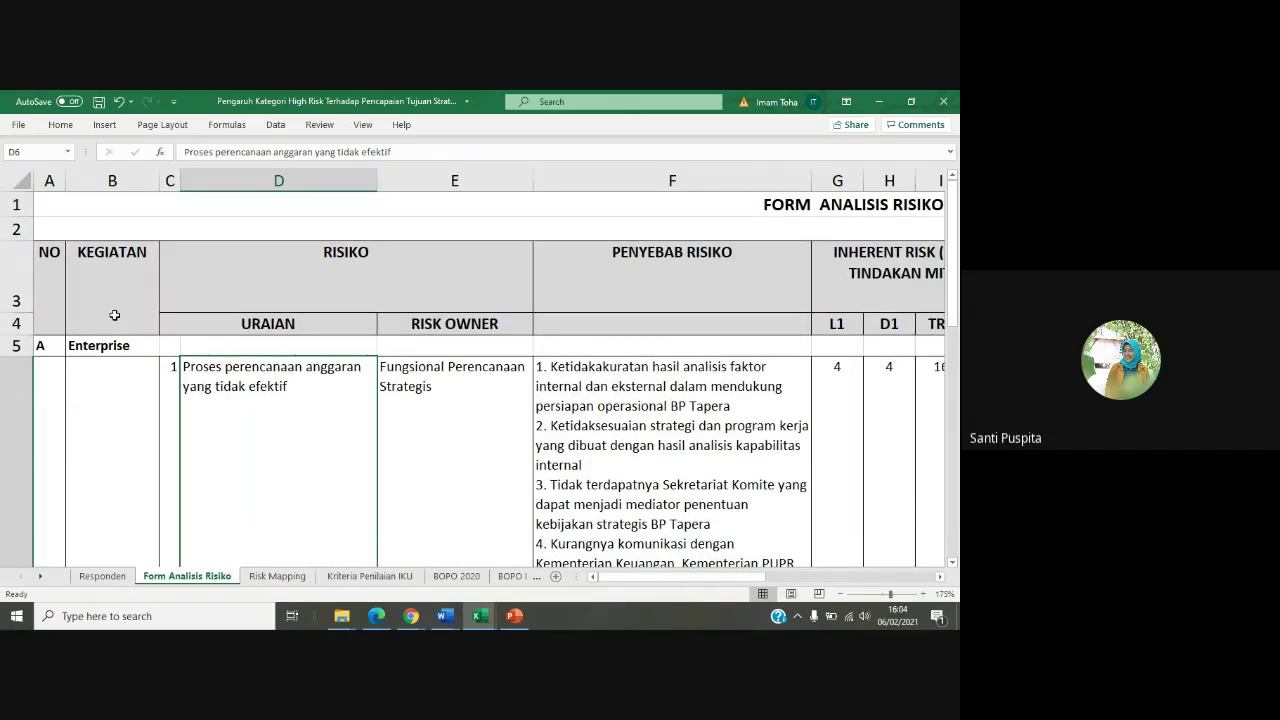
pyautogui.click(110, 324)
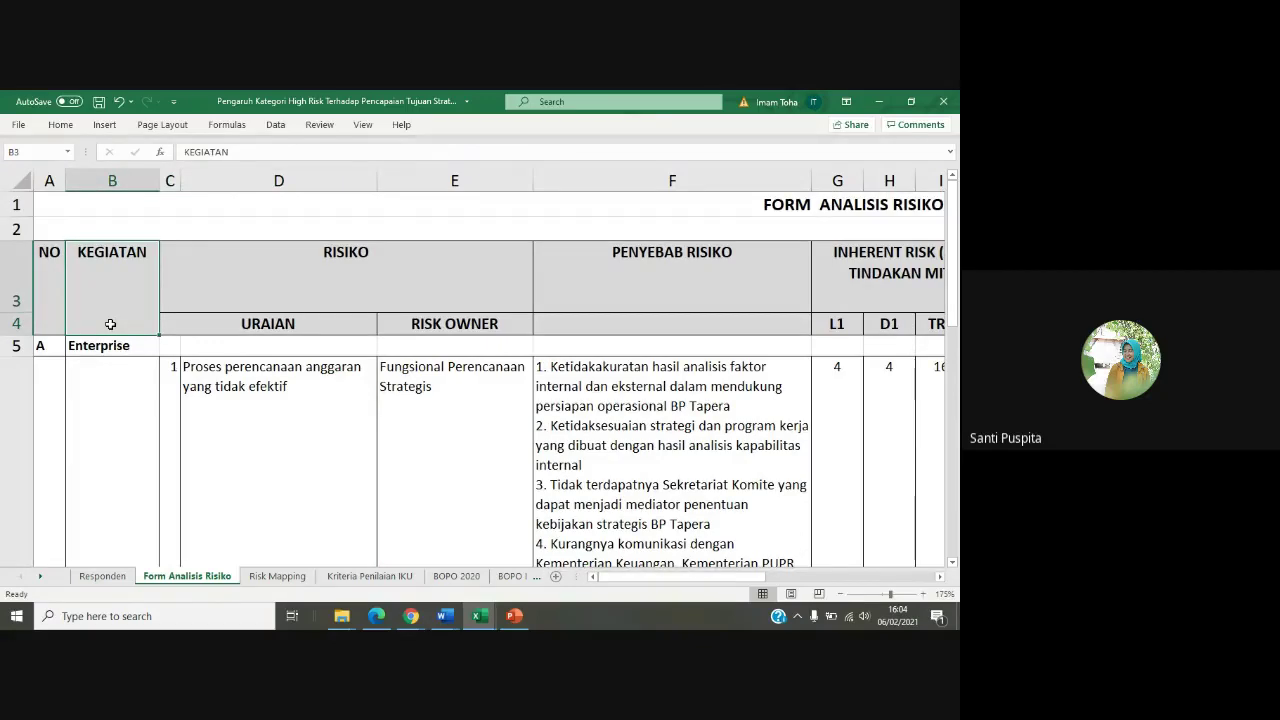
pyautogui.click(102, 346)
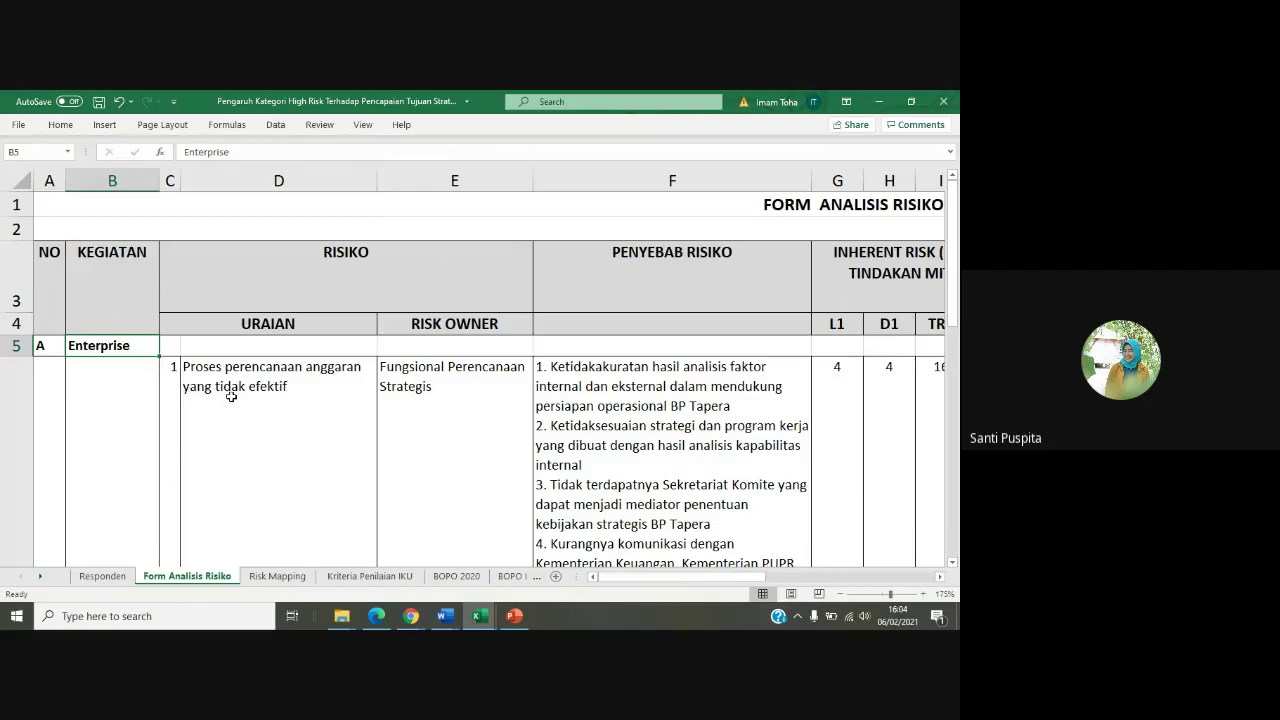
pyautogui.scroll(-1, 240, 398)
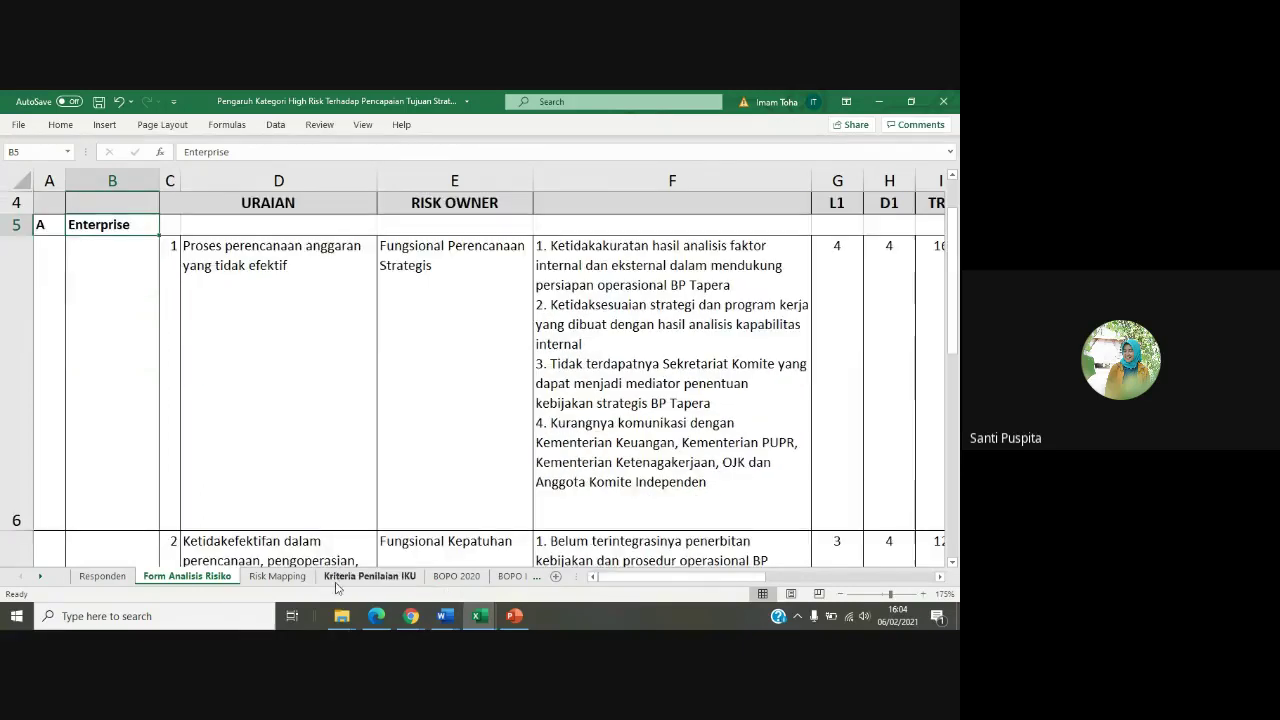
# Look up code A.2 from the Risk Mapping sheet as the second Enterprise risk description in Form Analisis Risiko
pyautogui.click(282, 577)
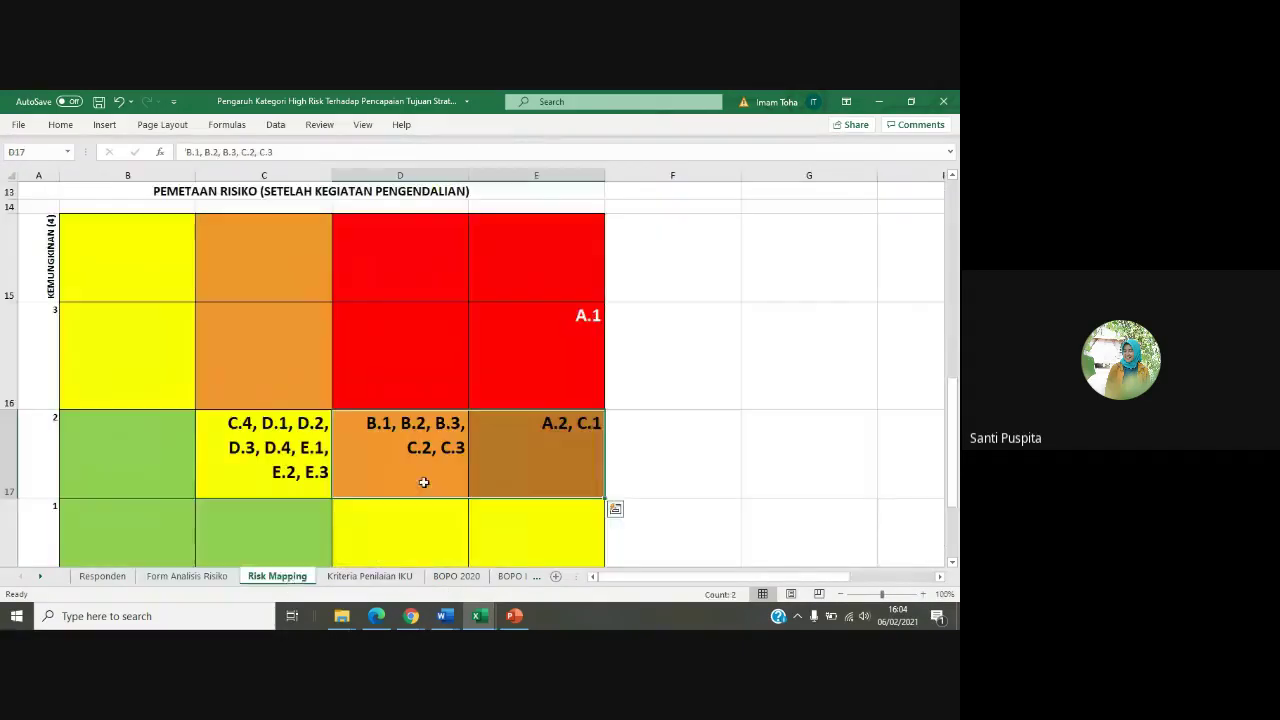
pyautogui.click(530, 450)
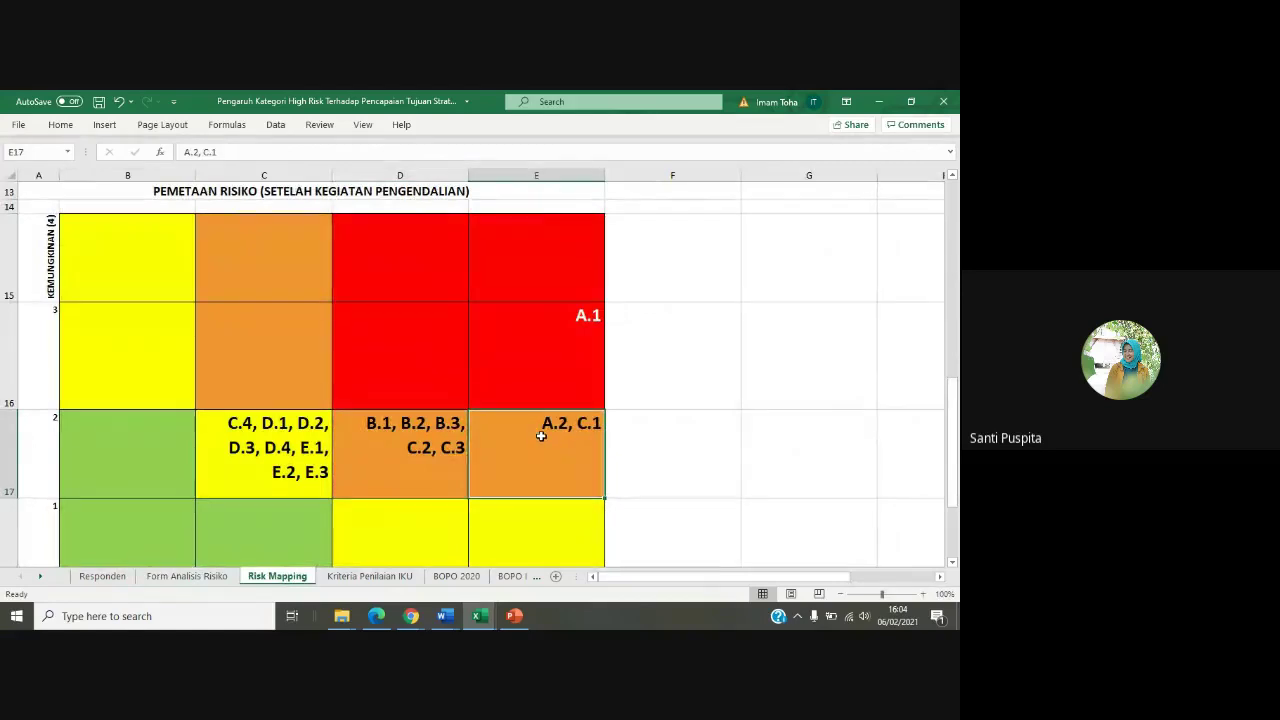
pyautogui.click(196, 581)
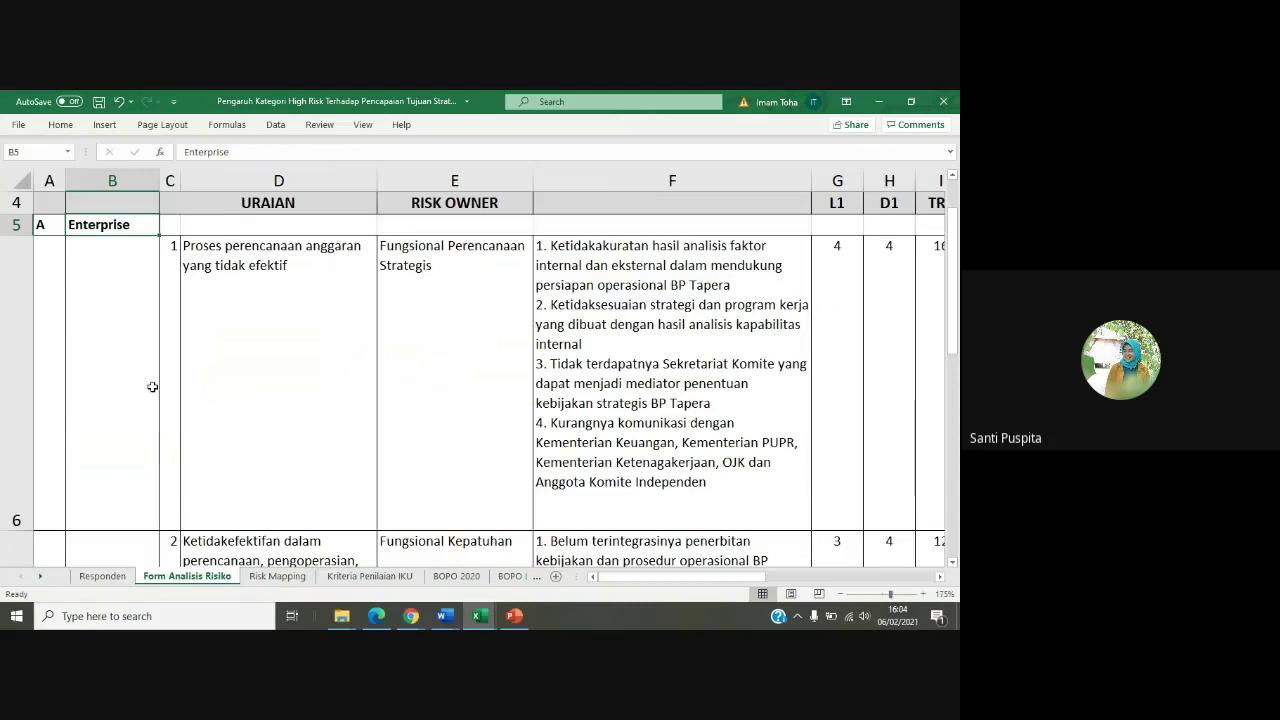
pyautogui.scroll(-1, 154, 394)
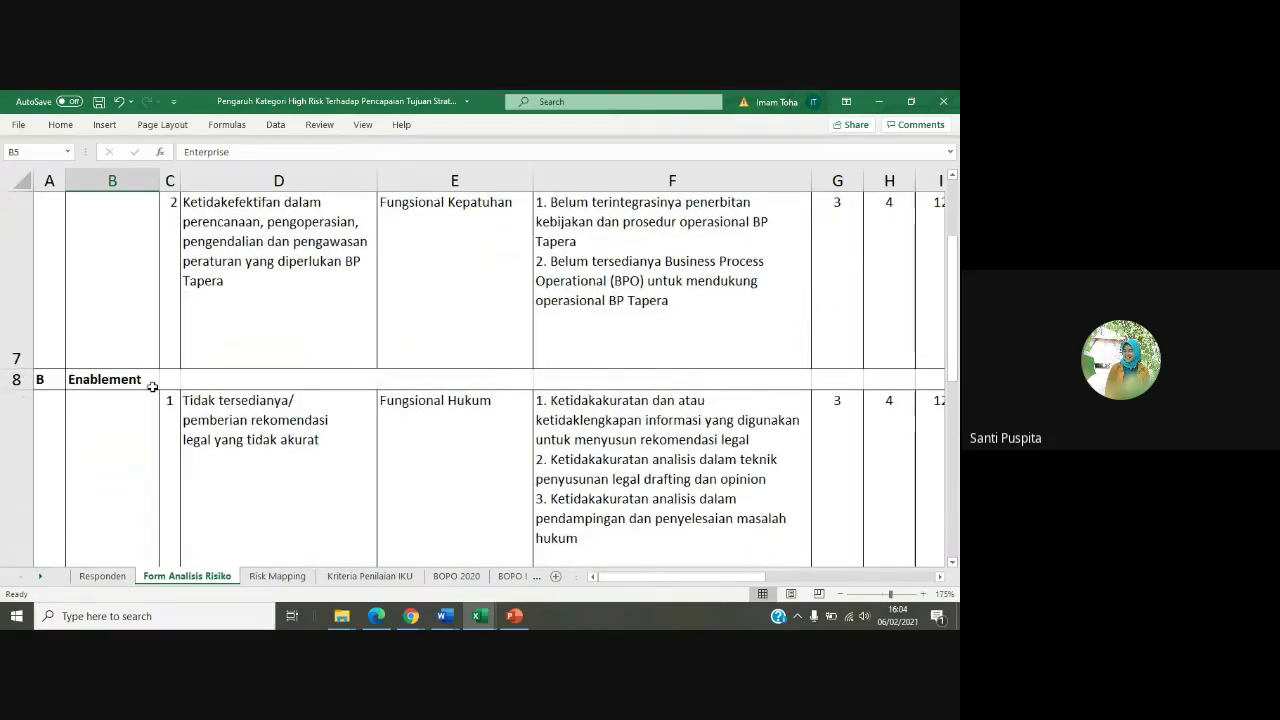
pyautogui.scroll(1, 152, 387)
pyautogui.scroll(-1, 155, 387)
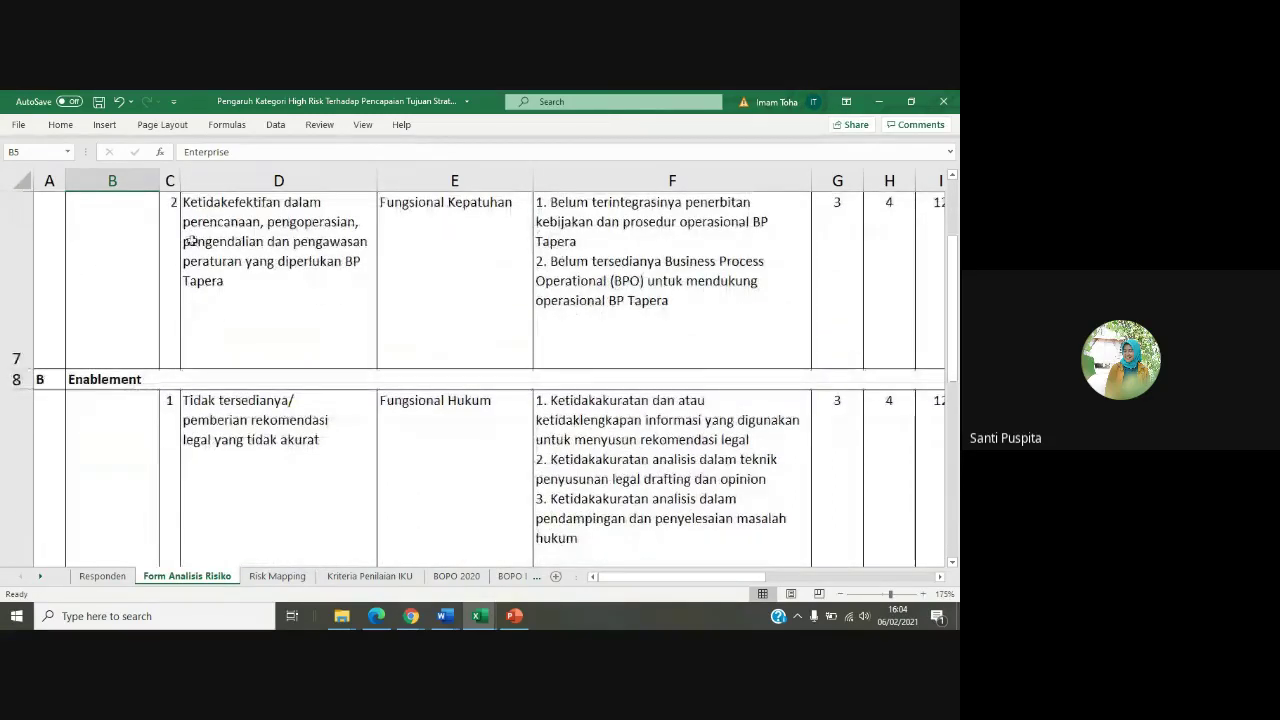
pyautogui.click(289, 270)
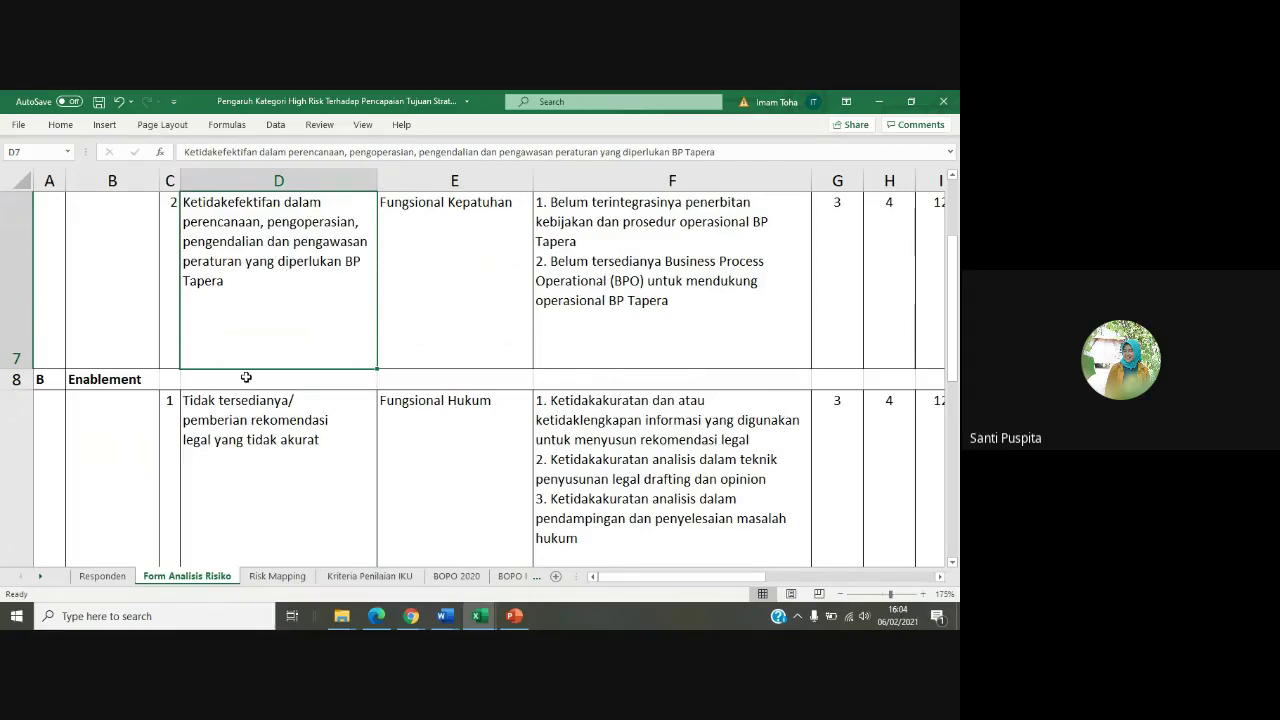
# Look up code C.1 from the Risk Mapping sheet as the first Bidang Pengerahan risk in Form Analisis Risiko
pyautogui.click(277, 576)
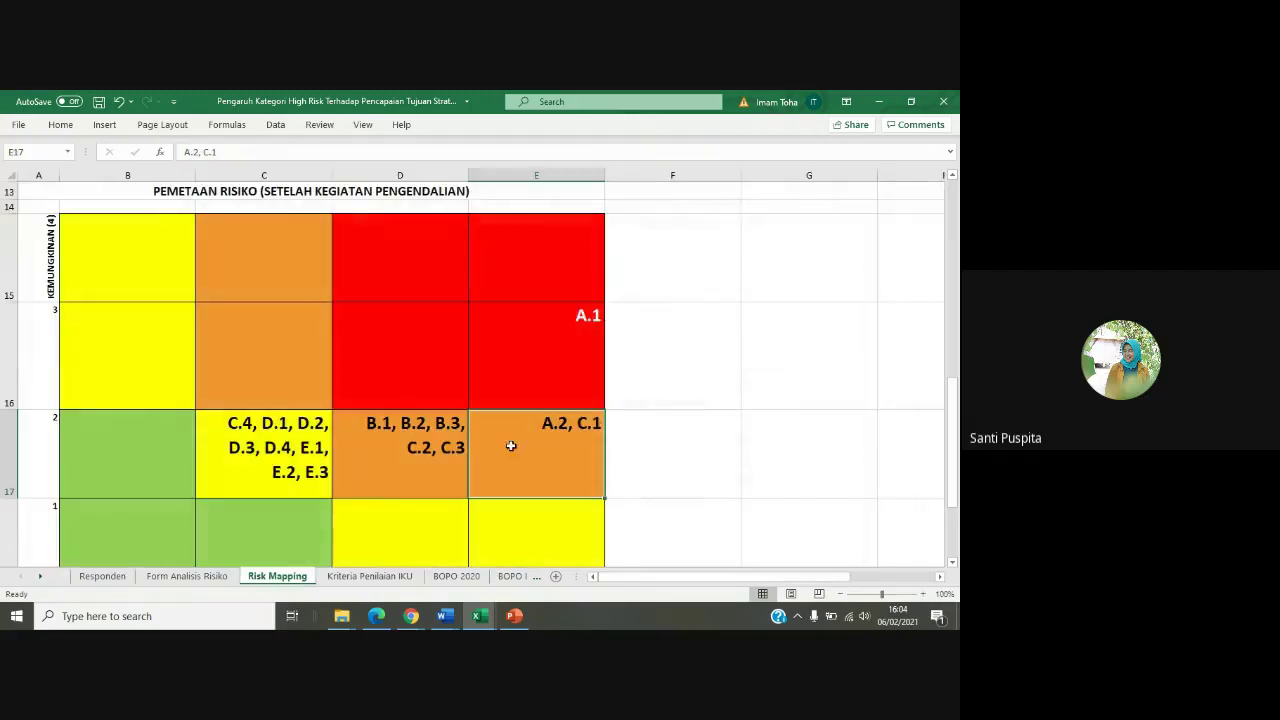
pyautogui.click(189, 576)
pyautogui.scroll(-5, 150, 400)
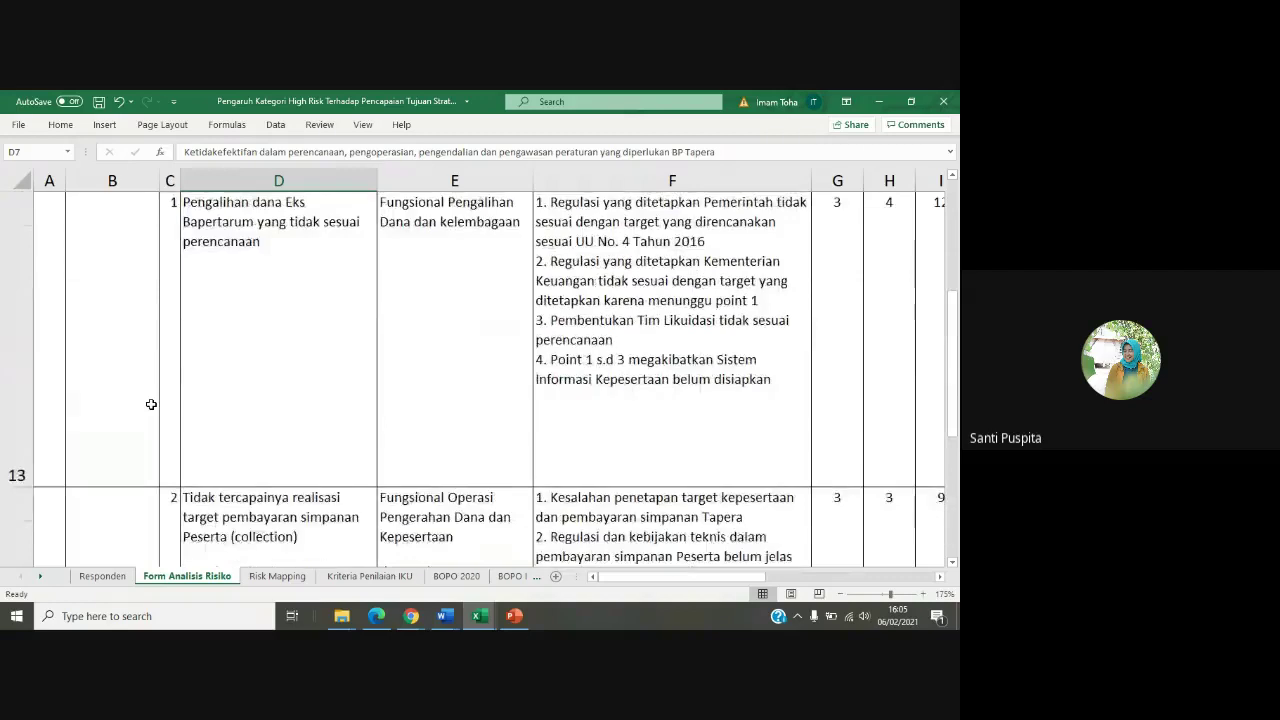
pyautogui.scroll(-2, 151, 404)
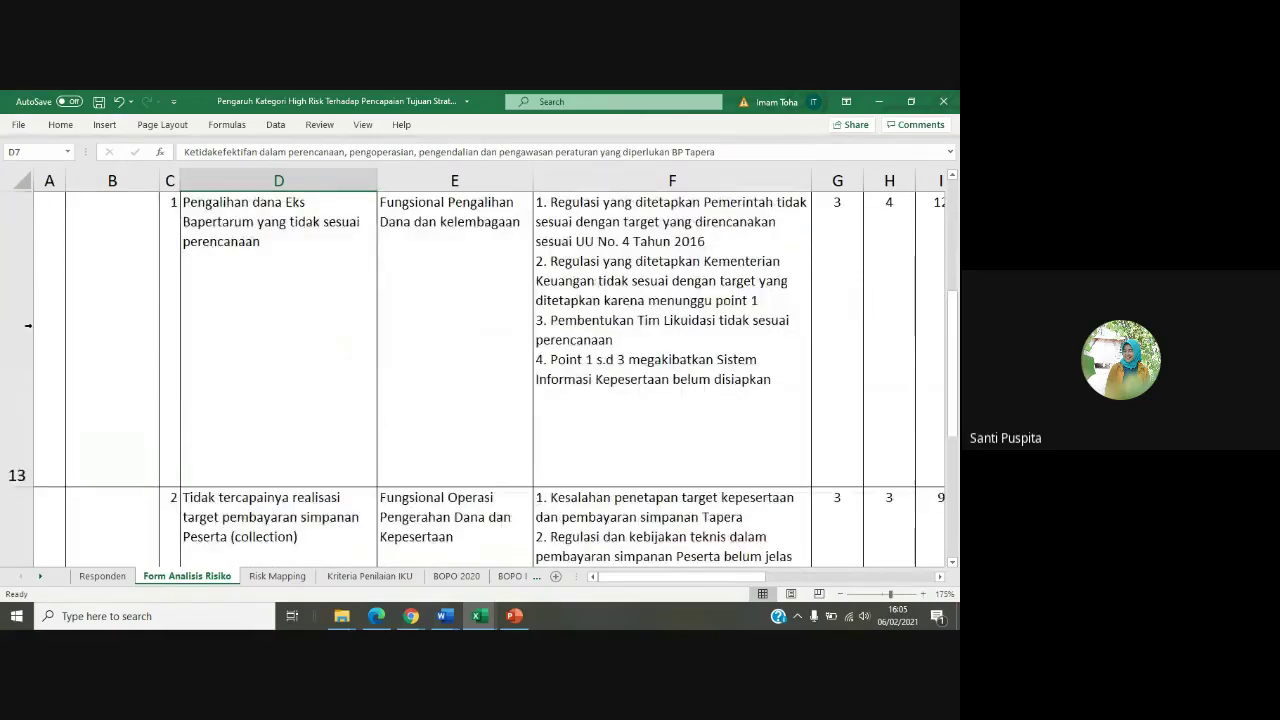
pyautogui.click(28, 325)
pyautogui.scroll(1, 351, 240)
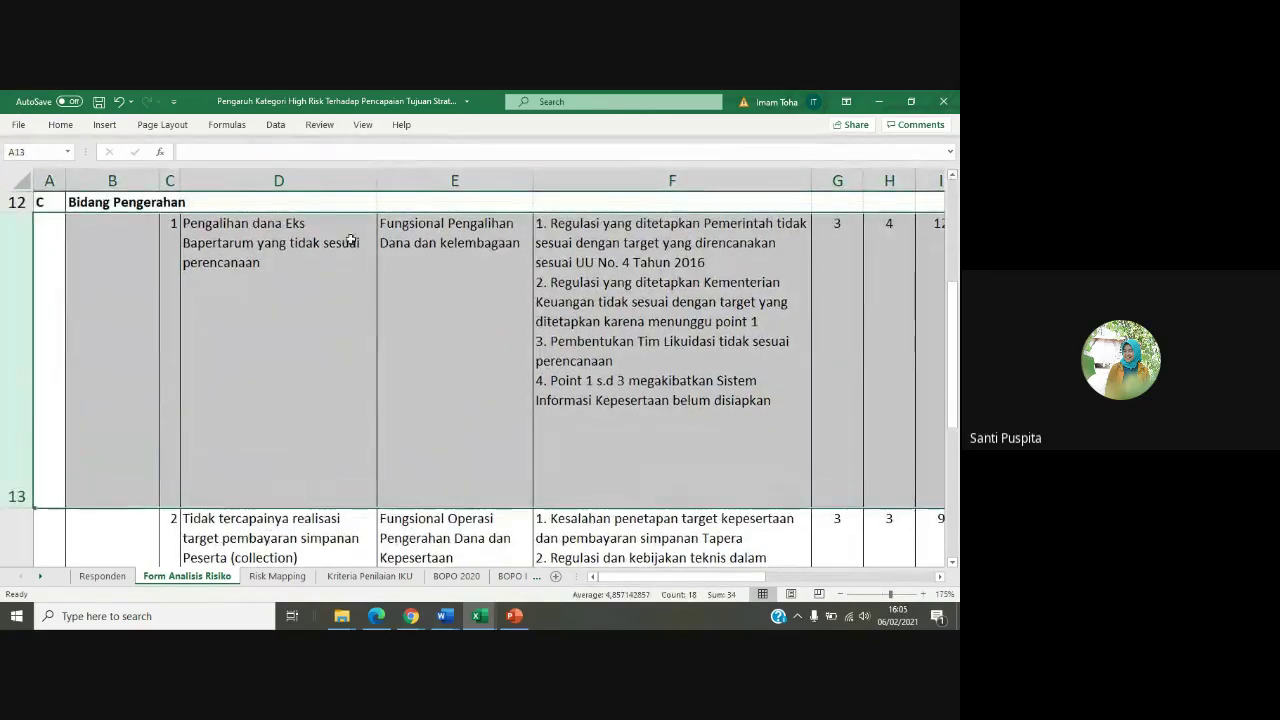
pyautogui.click(351, 240)
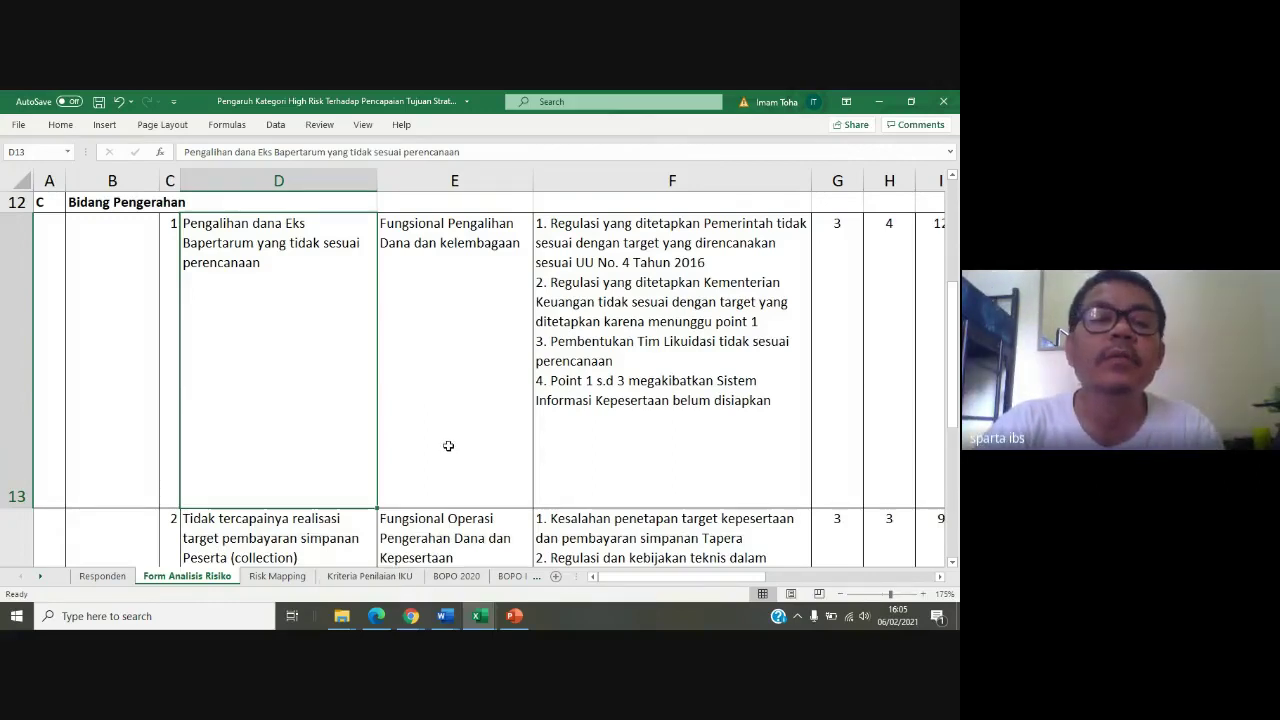
# Review the inherent risk columns L1, D1, TR1 and KT1 for the first Enterprise risk in the analysis form
pyautogui.moveTo(955, 375); pyautogui.dragTo(953, 270)
pyautogui.keyDown('ctrl'); pyautogui.scroll(-1, 514, 516); pyautogui.keyUp('ctrl')
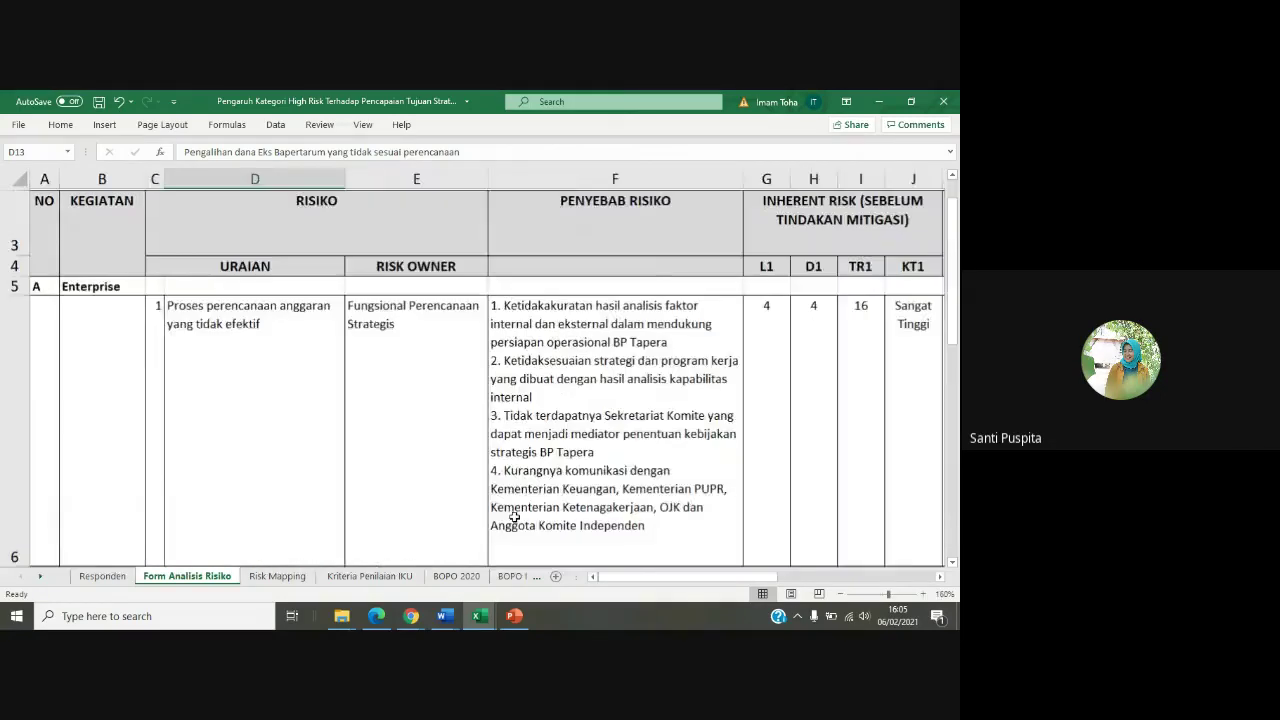
pyautogui.keyDown('ctrl'); pyautogui.scroll(-1, 514, 516); pyautogui.keyUp('ctrl')
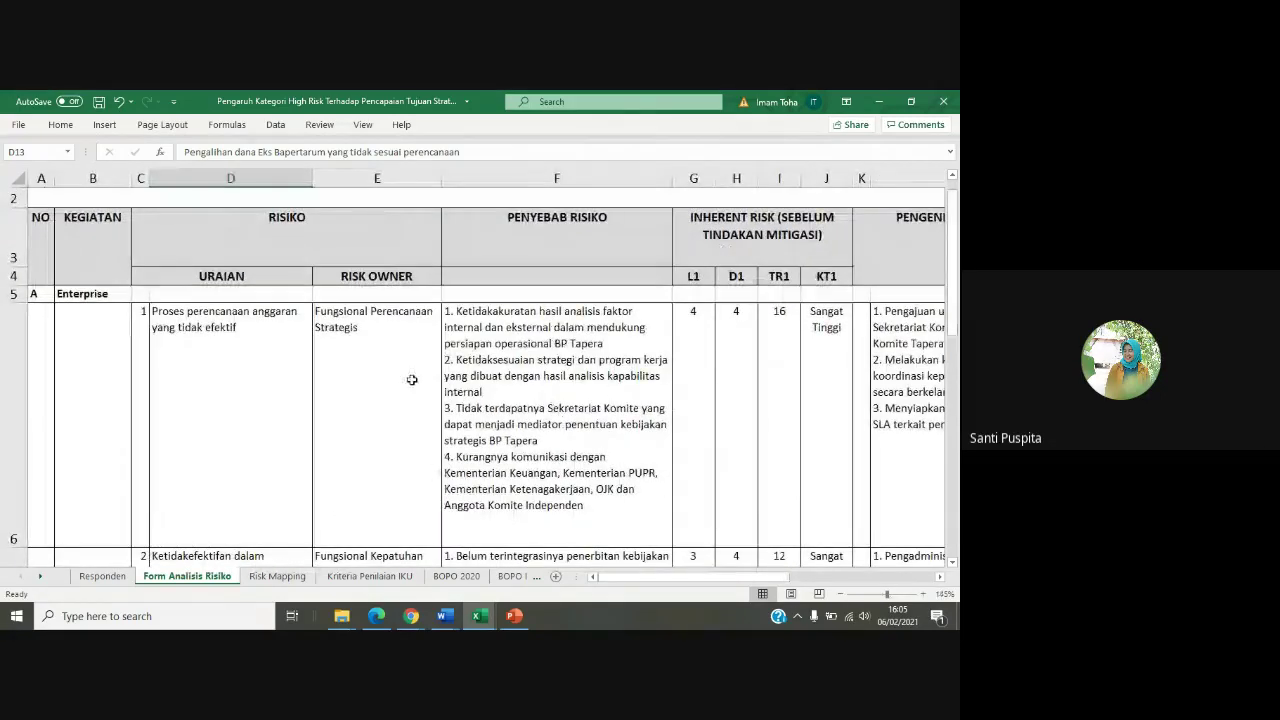
pyautogui.moveTo(12, 294); pyautogui.dragTo(9, 337)
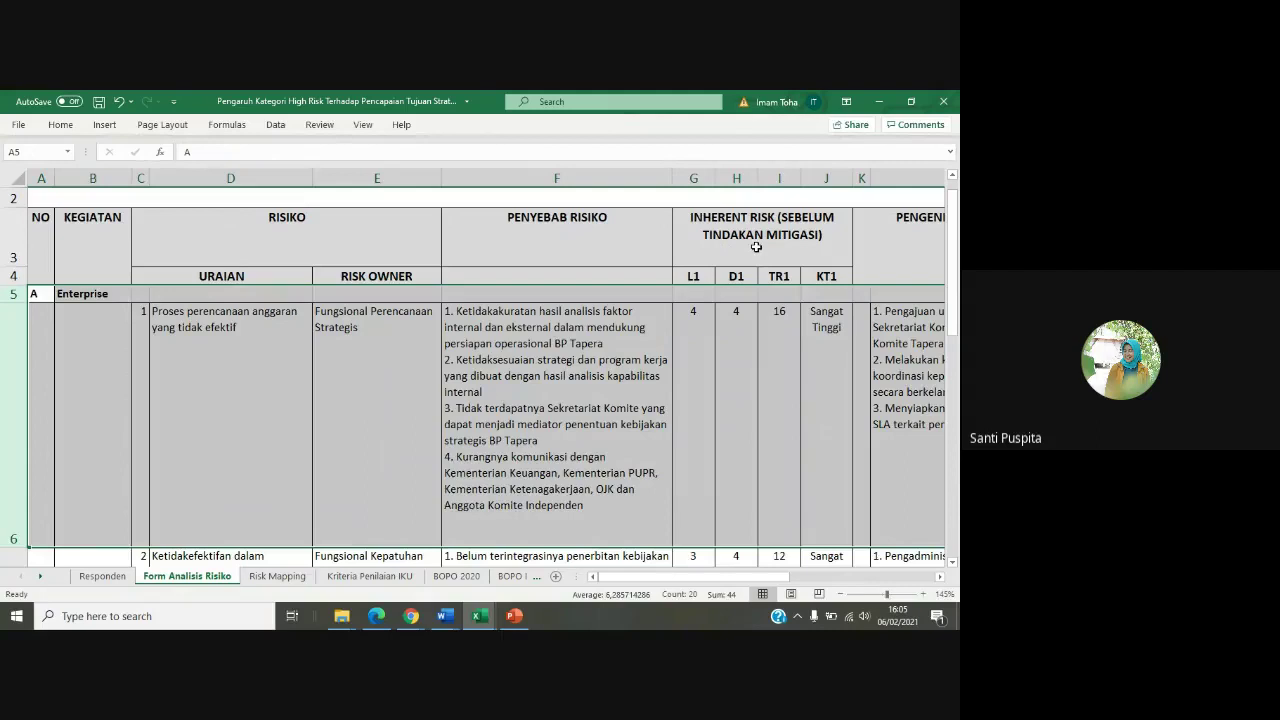
pyautogui.click(833, 399)
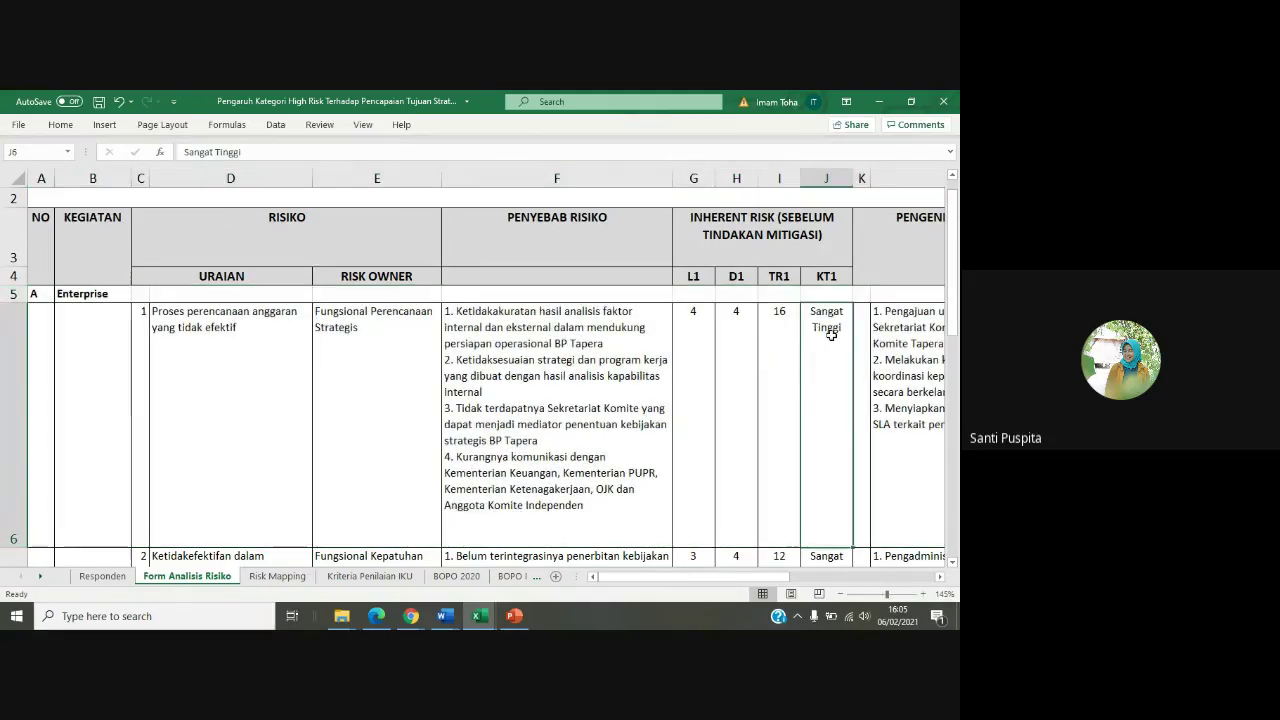
pyautogui.click(790, 330)
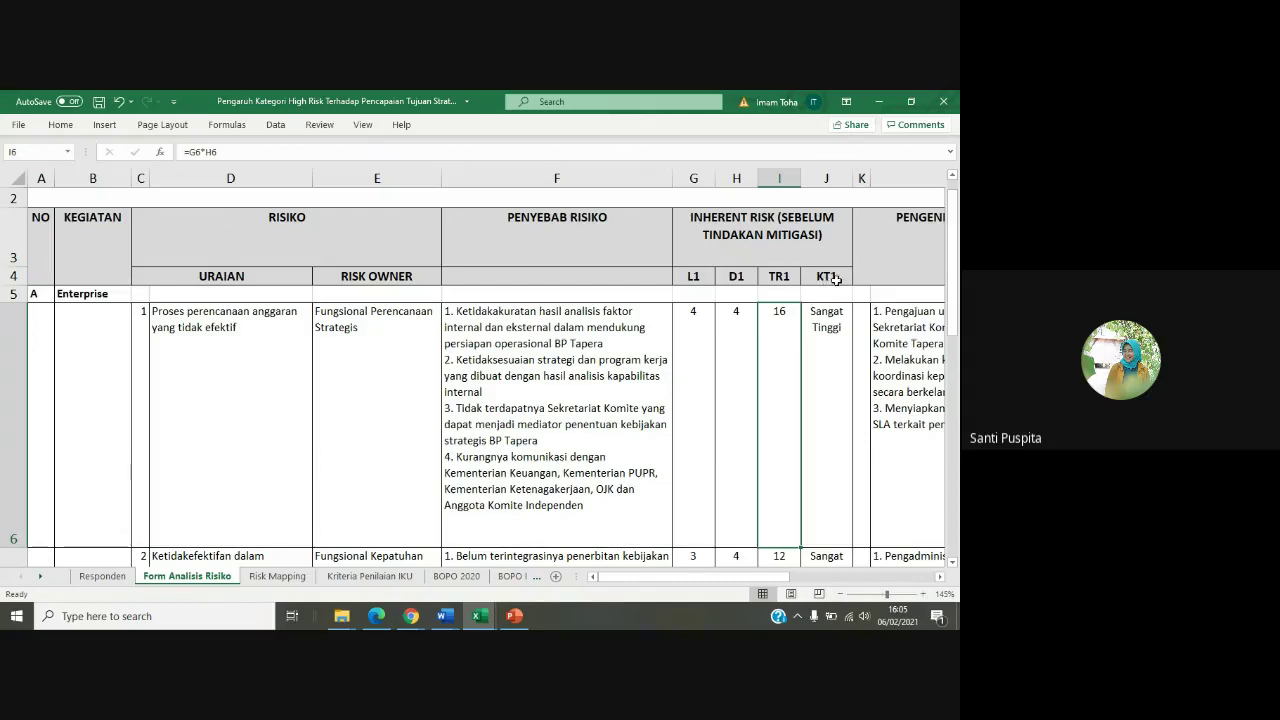
pyautogui.click(682, 330)
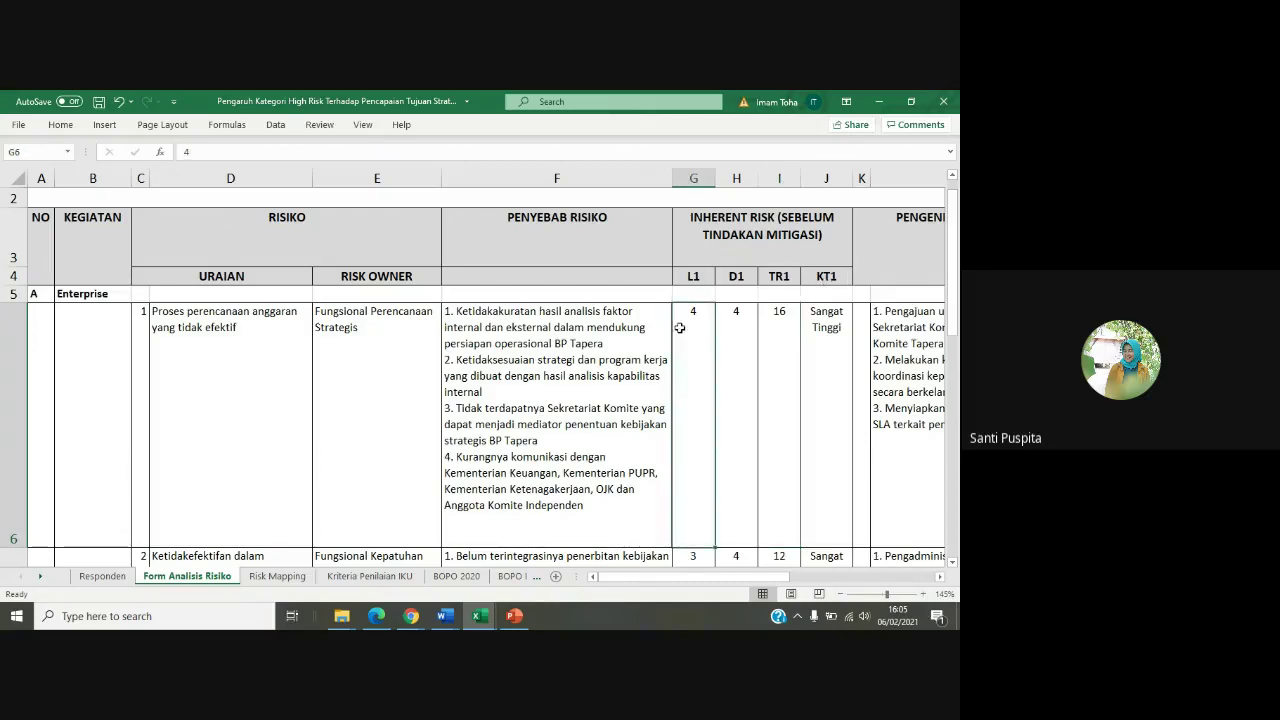
pyautogui.click(727, 350)
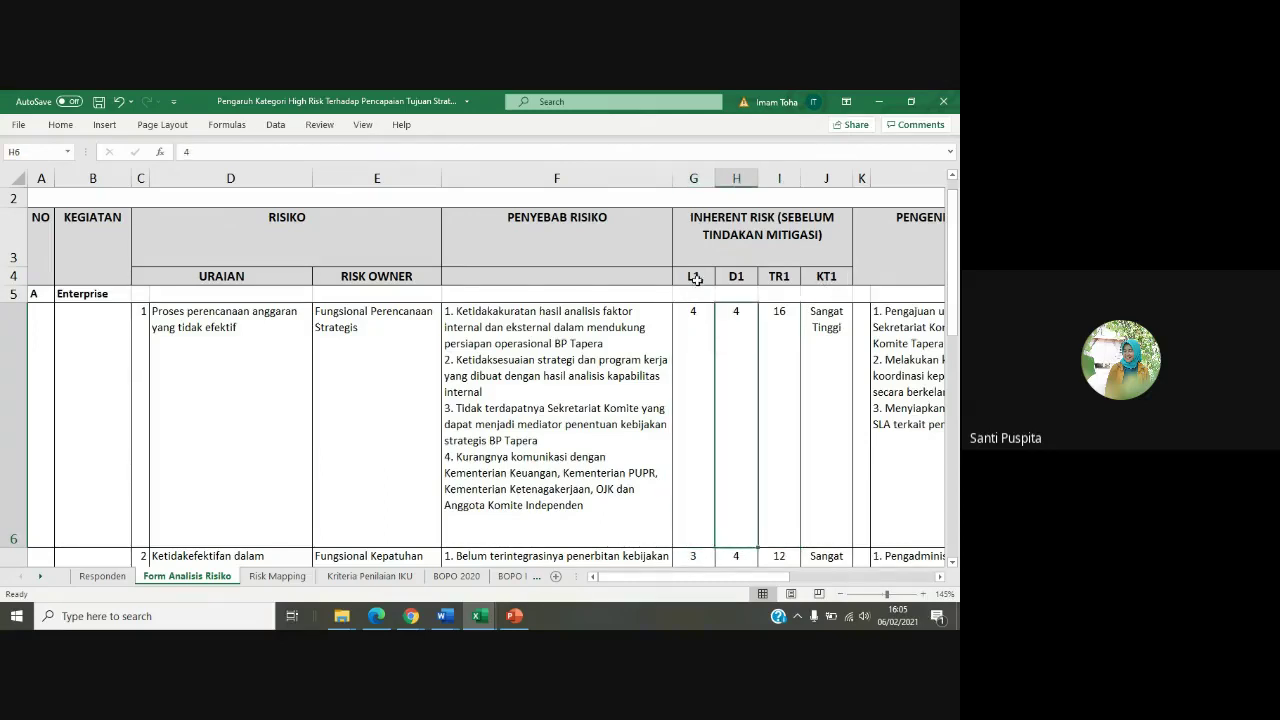
pyautogui.moveTo(700, 290); pyautogui.dragTo(689, 334)
pyautogui.click(700, 380)
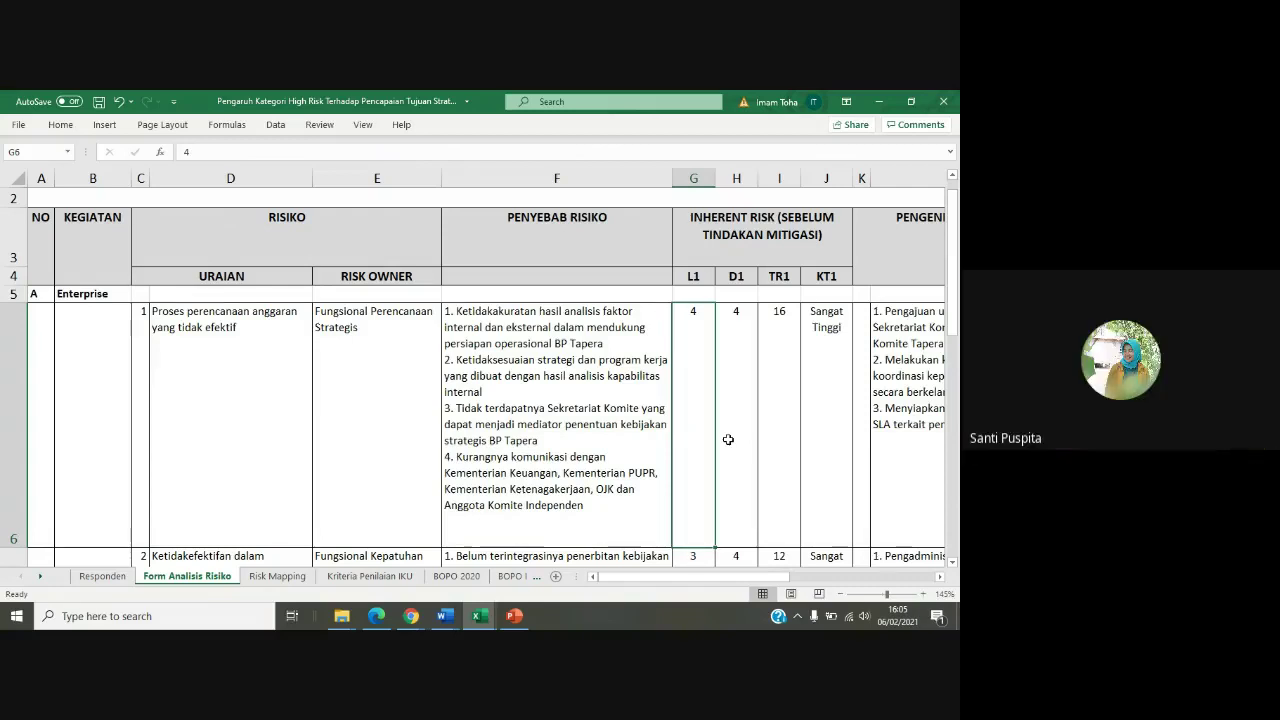
# Inspect the TR1 formula of the first Enterprise risk and the cells it references, leaving the formula unedited
pyautogui.click(774, 396)
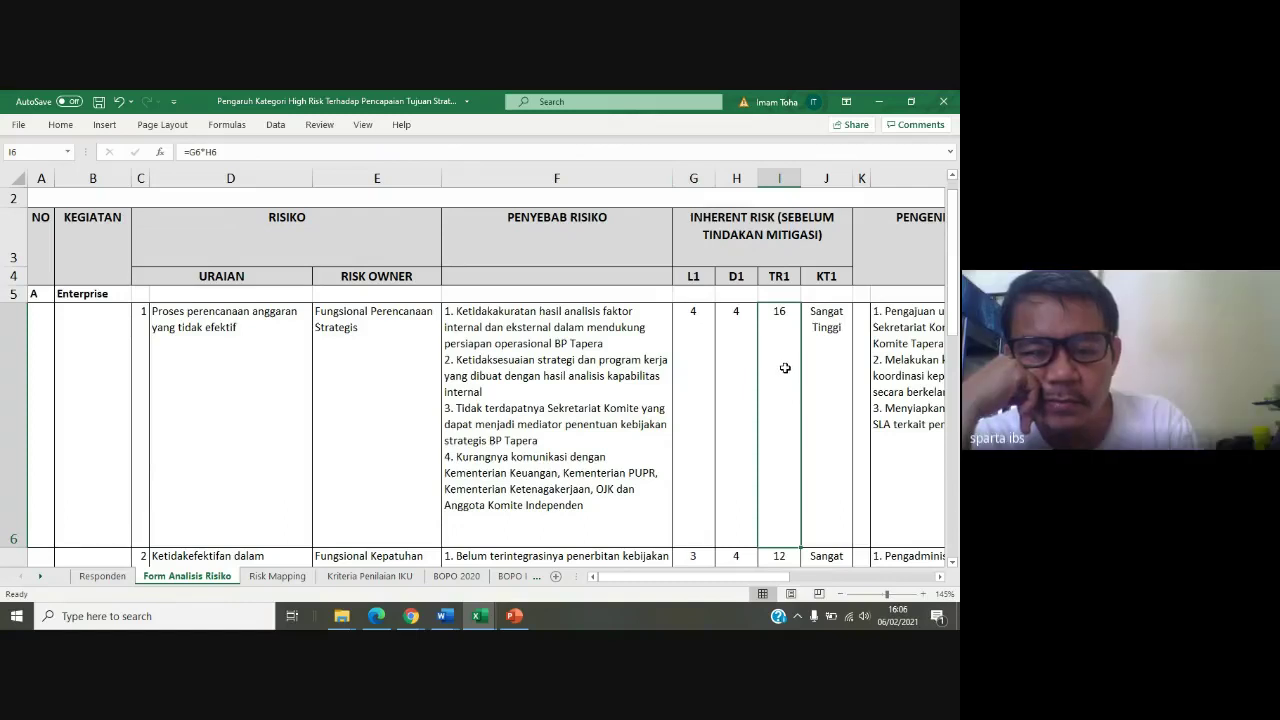
pyautogui.click(391, 158)
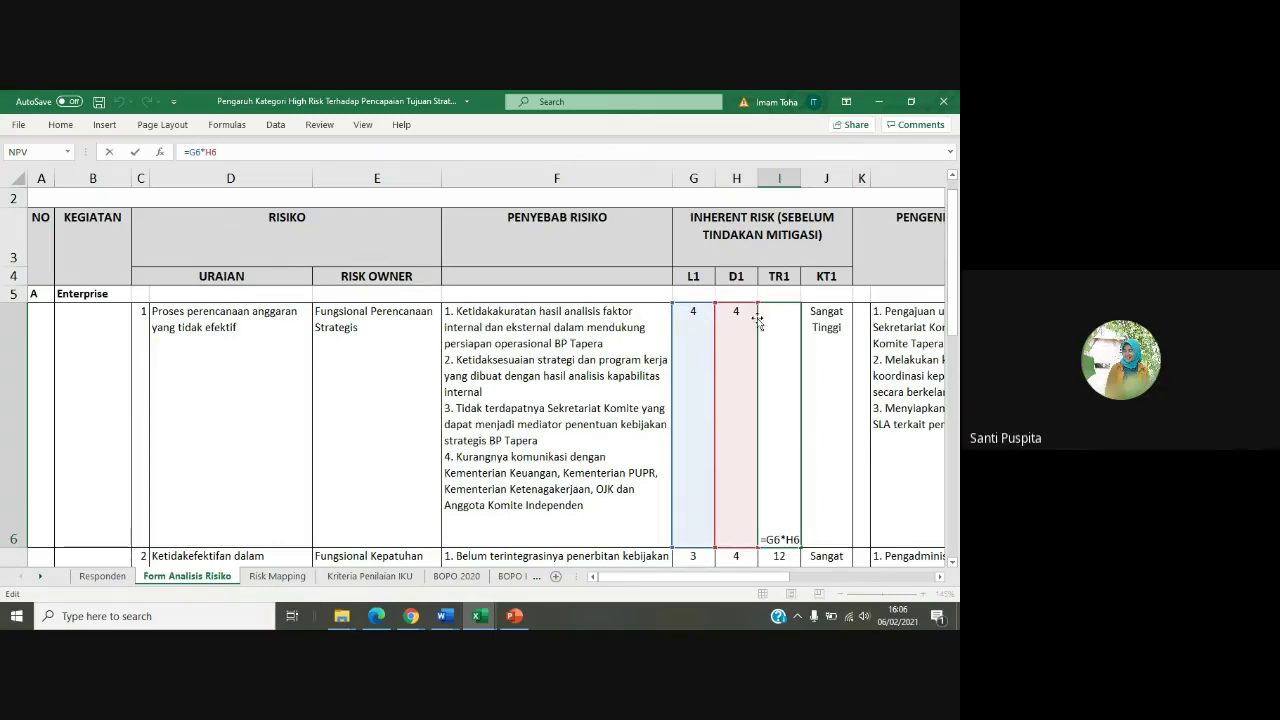
pyautogui.moveTo(216, 151); pyautogui.dragTo(178, 153)
pyautogui.press('Escape')
pyautogui.press('Return')
pyautogui.scroll(3, 778, 293)
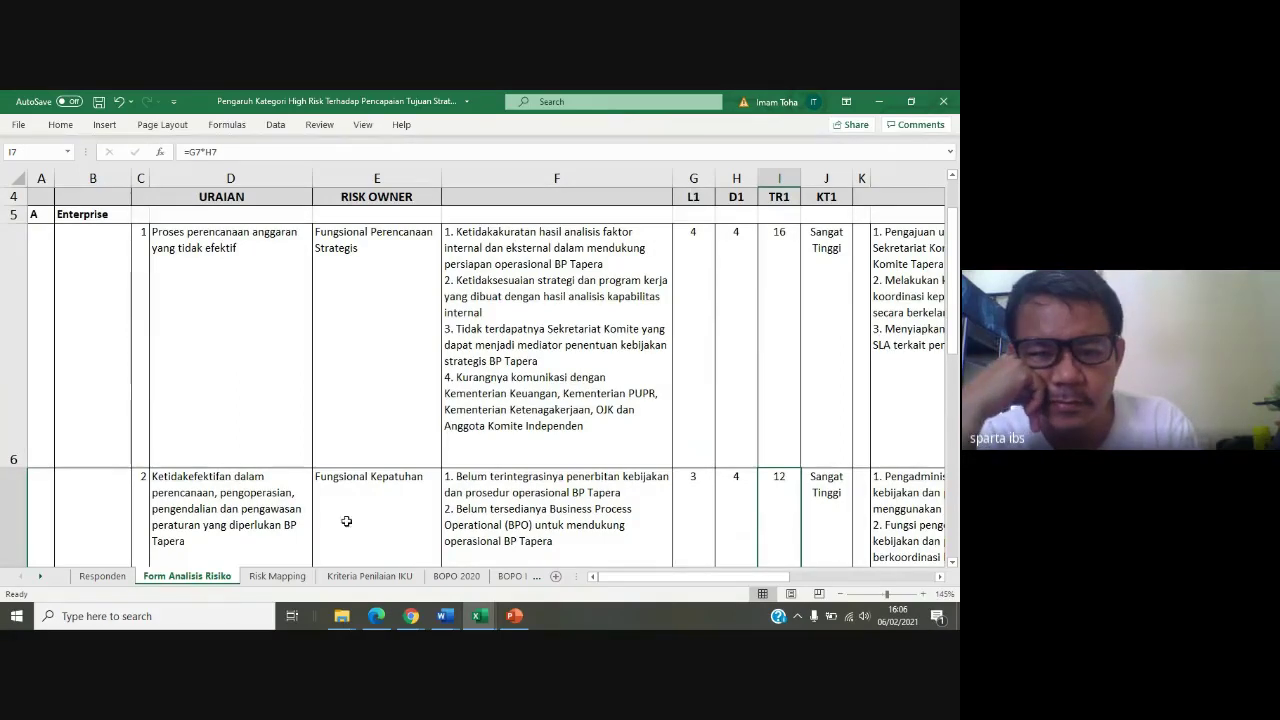
# Examine the yellow cells B15:B16 and D18:E18 in the post-control matrix of the Risk Mapping sheet
pyautogui.click(278, 578)
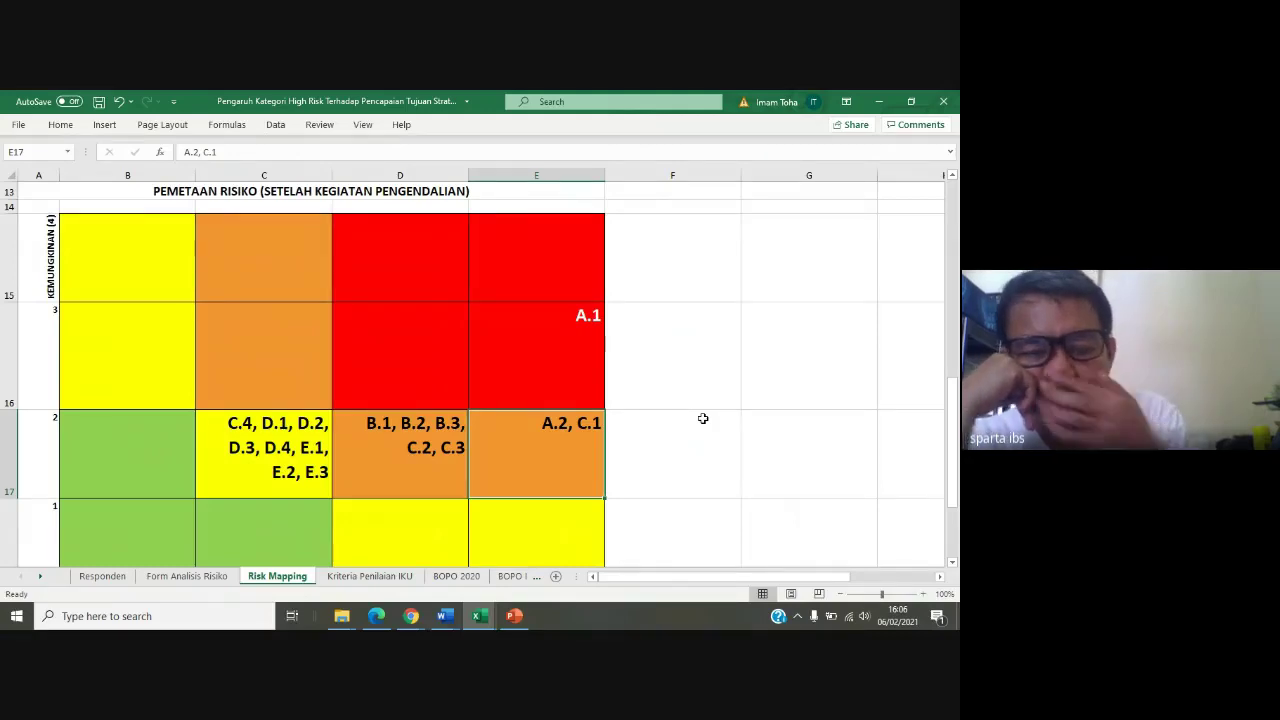
pyautogui.moveTo(143, 277); pyautogui.dragTo(120, 358)
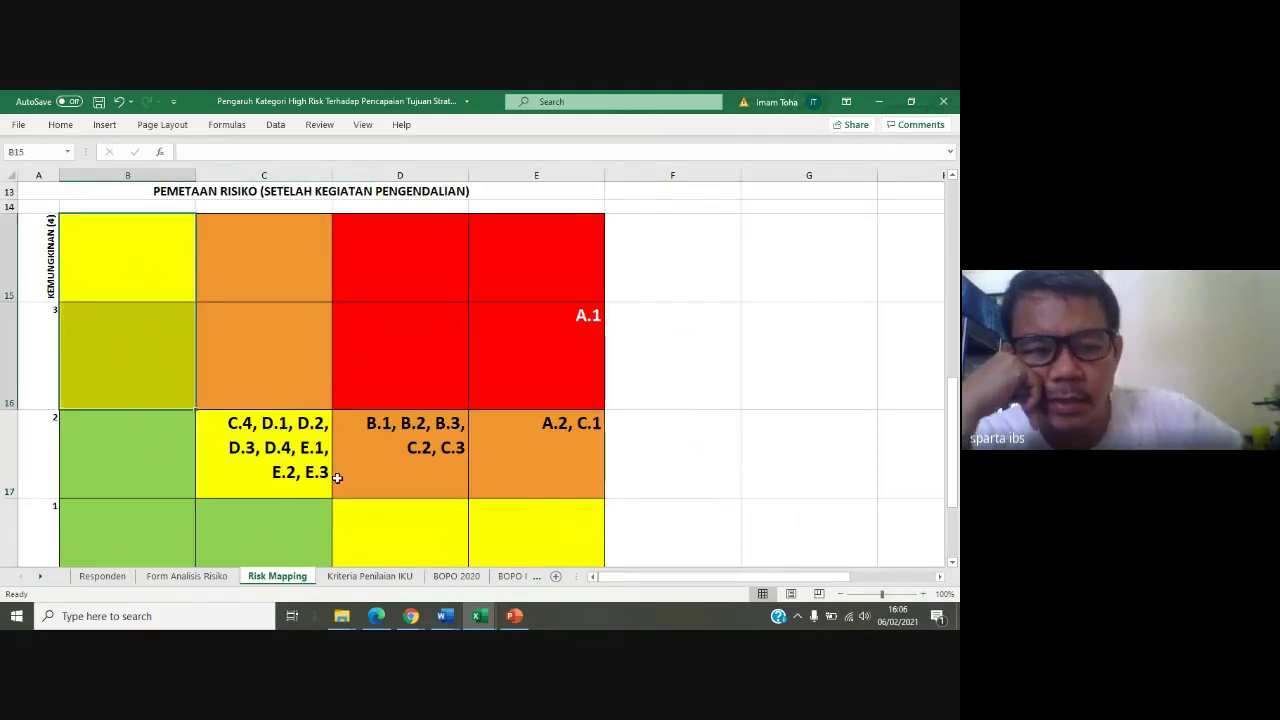
pyautogui.scroll(-1, 340, 471)
pyautogui.moveTo(366, 443); pyautogui.dragTo(523, 455)
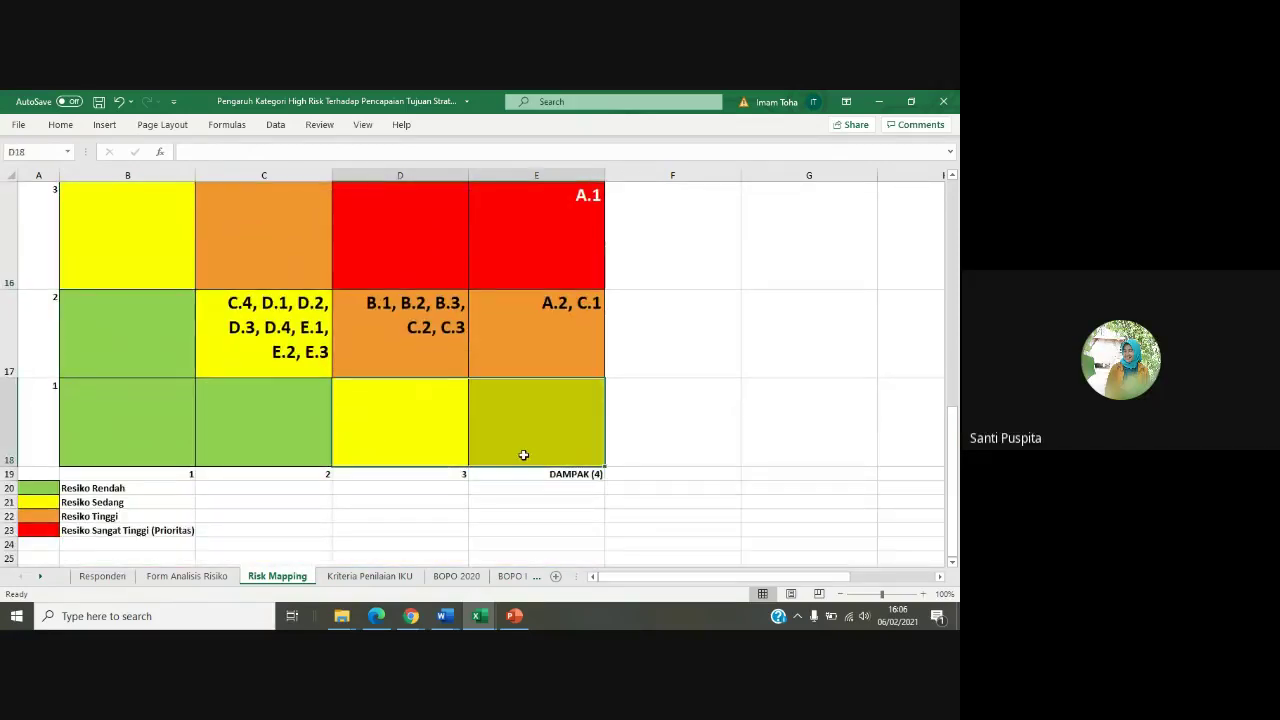
pyautogui.moveTo(398, 454); pyautogui.dragTo(549, 431)
pyautogui.click(486, 526)
pyautogui.click(417, 437)
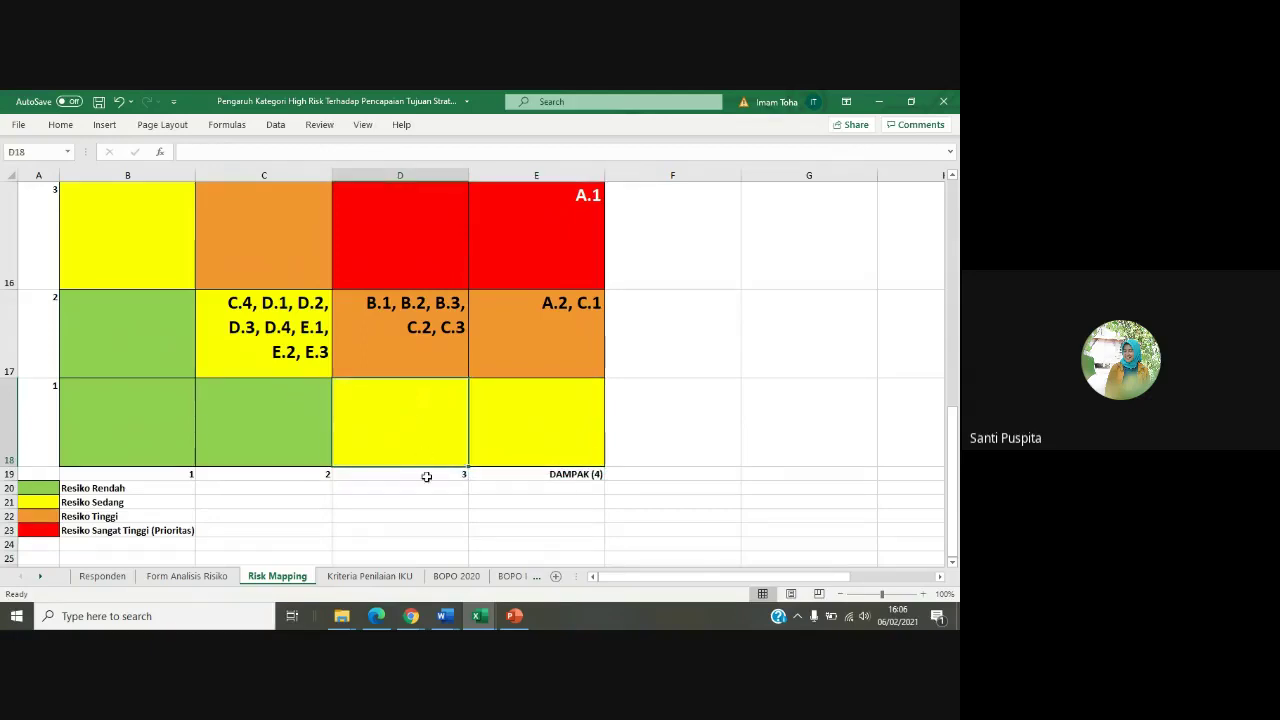
pyautogui.click(564, 436)
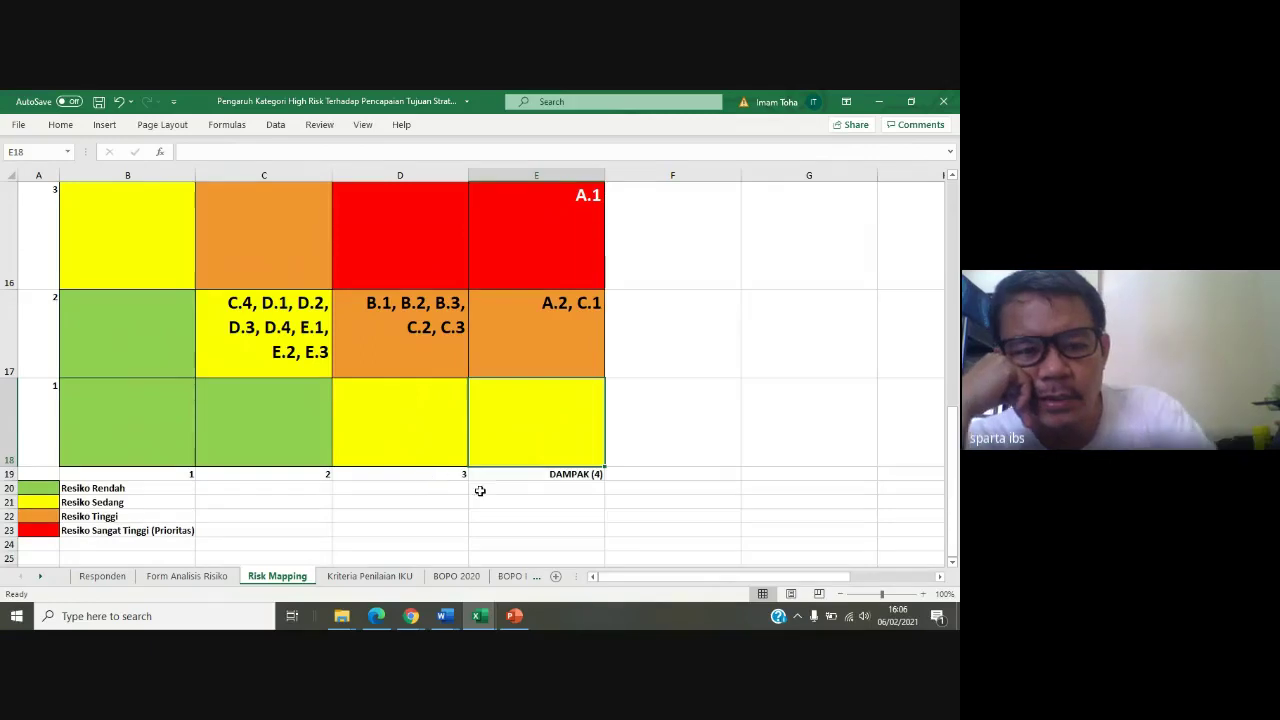
# Compare the yellow cells B15:B16 with the red block D15:E16 in the post-control risk matrix
pyautogui.scroll(1, 480, 489)
pyautogui.click(123, 334)
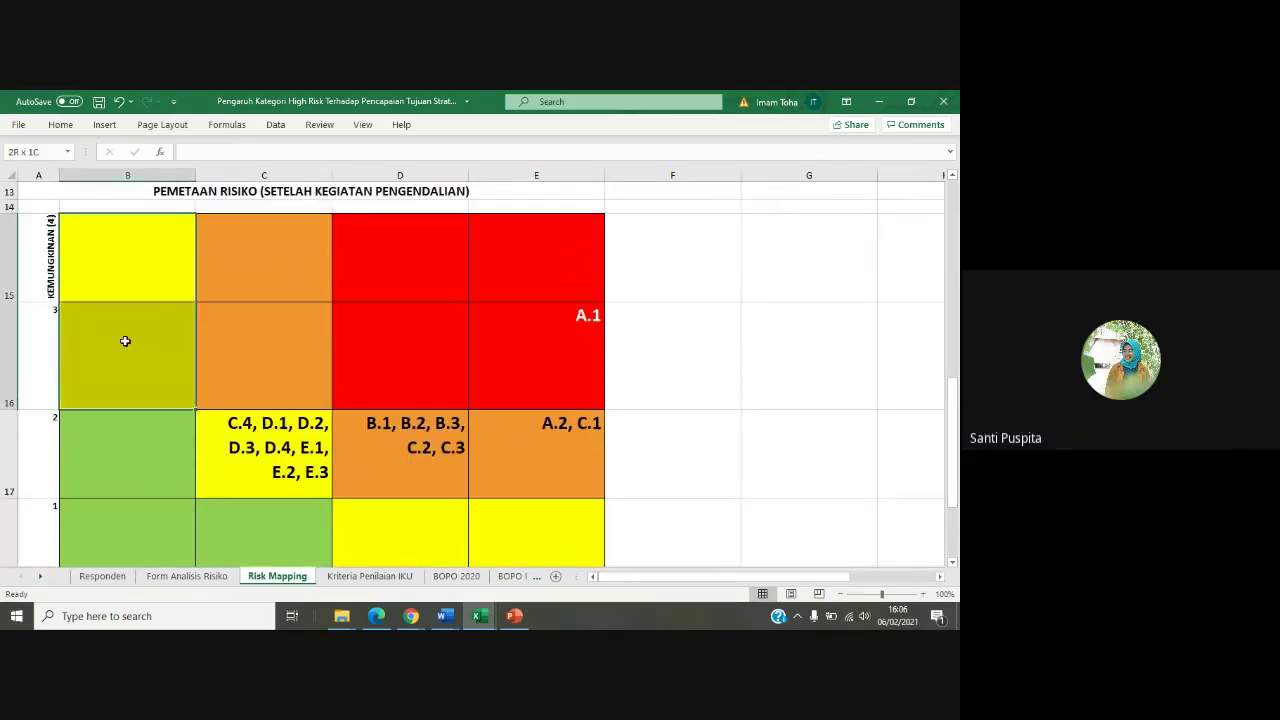
pyautogui.click(131, 374)
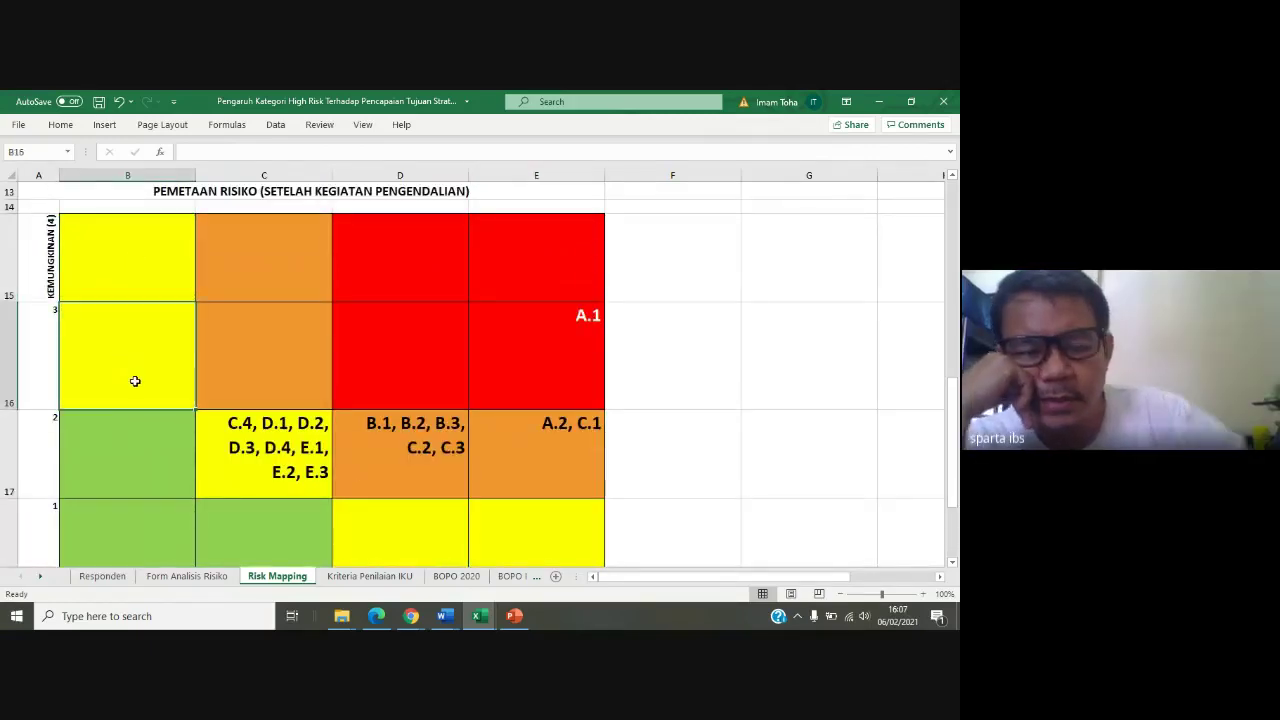
pyautogui.press('XF86AudioLowerVolume')
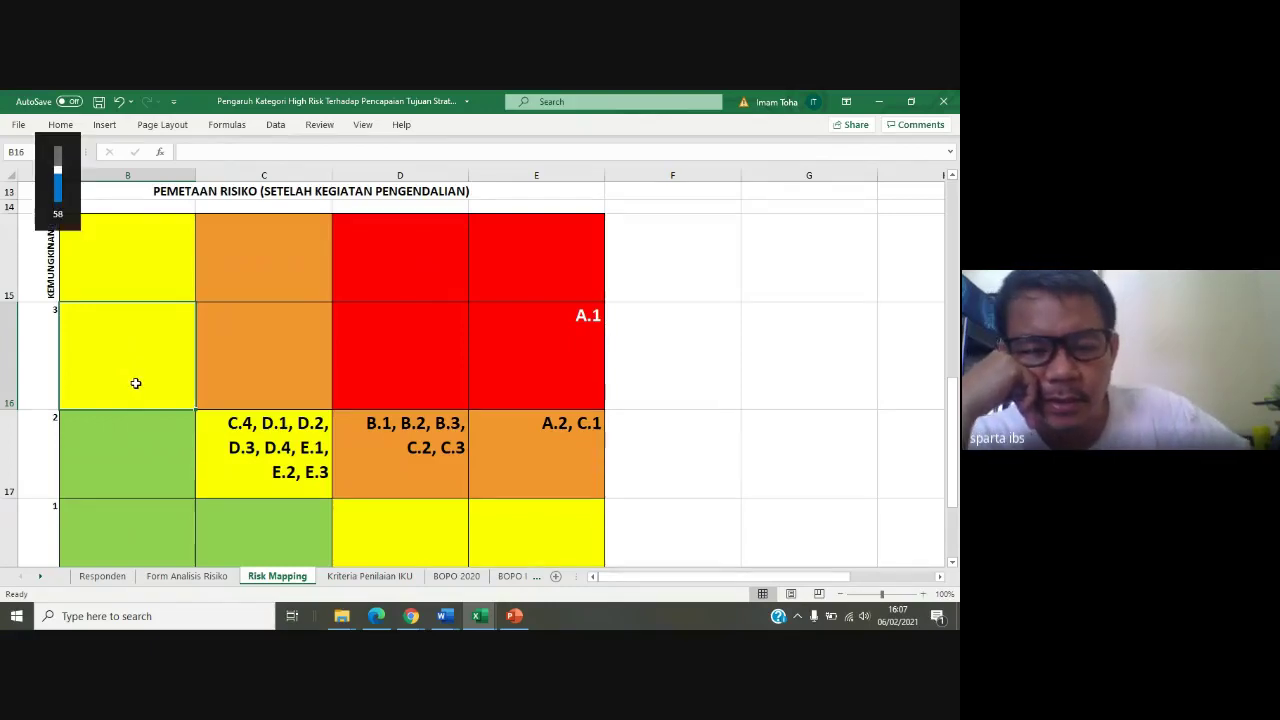
pyautogui.click(683, 349)
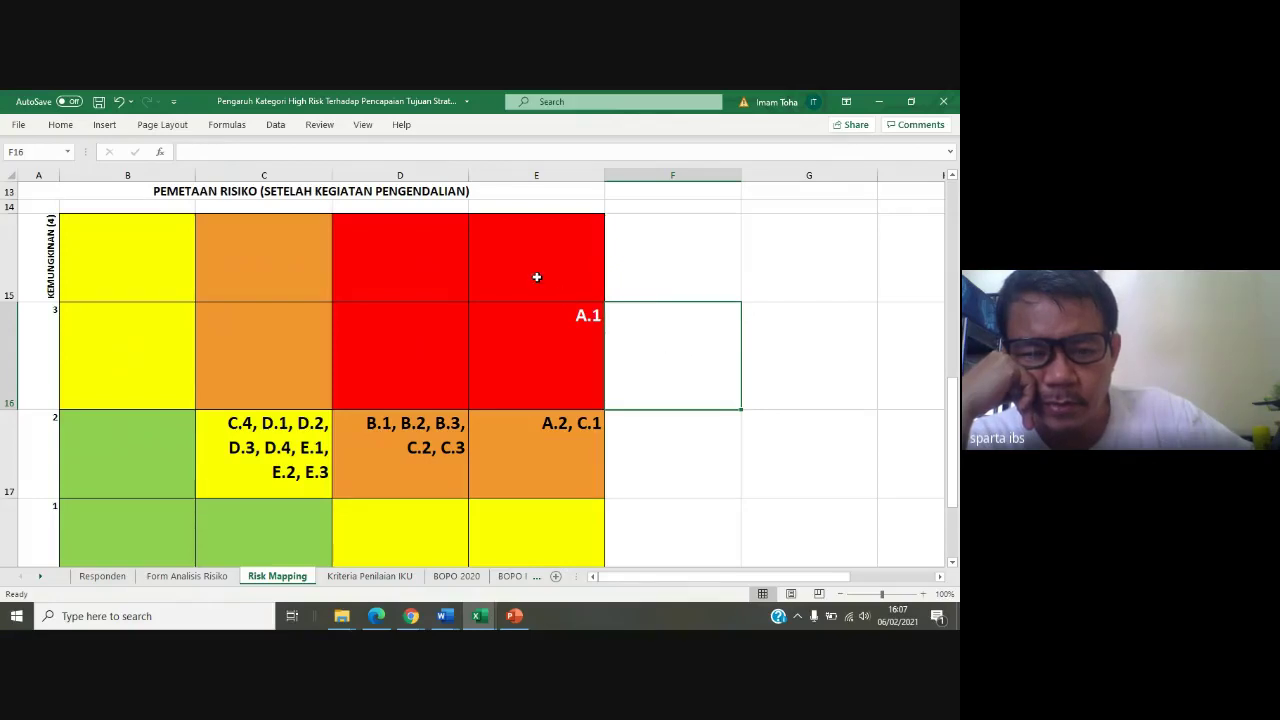
pyautogui.moveTo(429, 260); pyautogui.dragTo(493, 362)
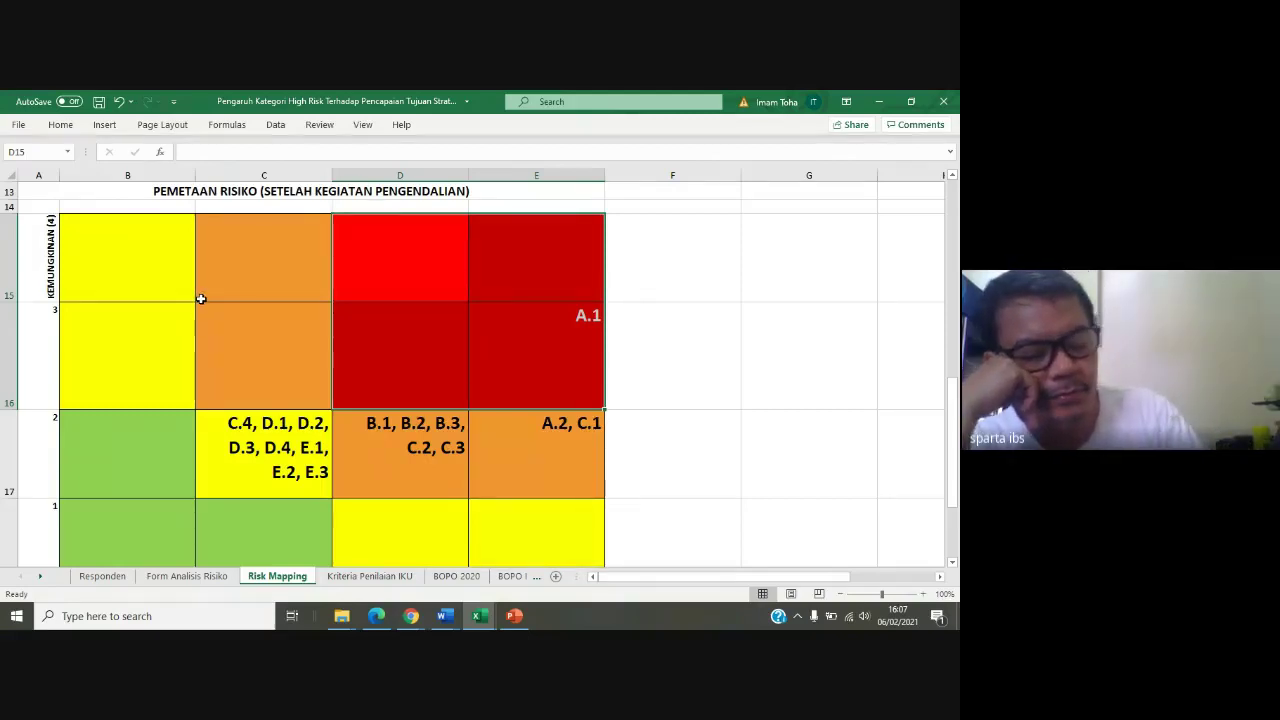
pyautogui.click(149, 264)
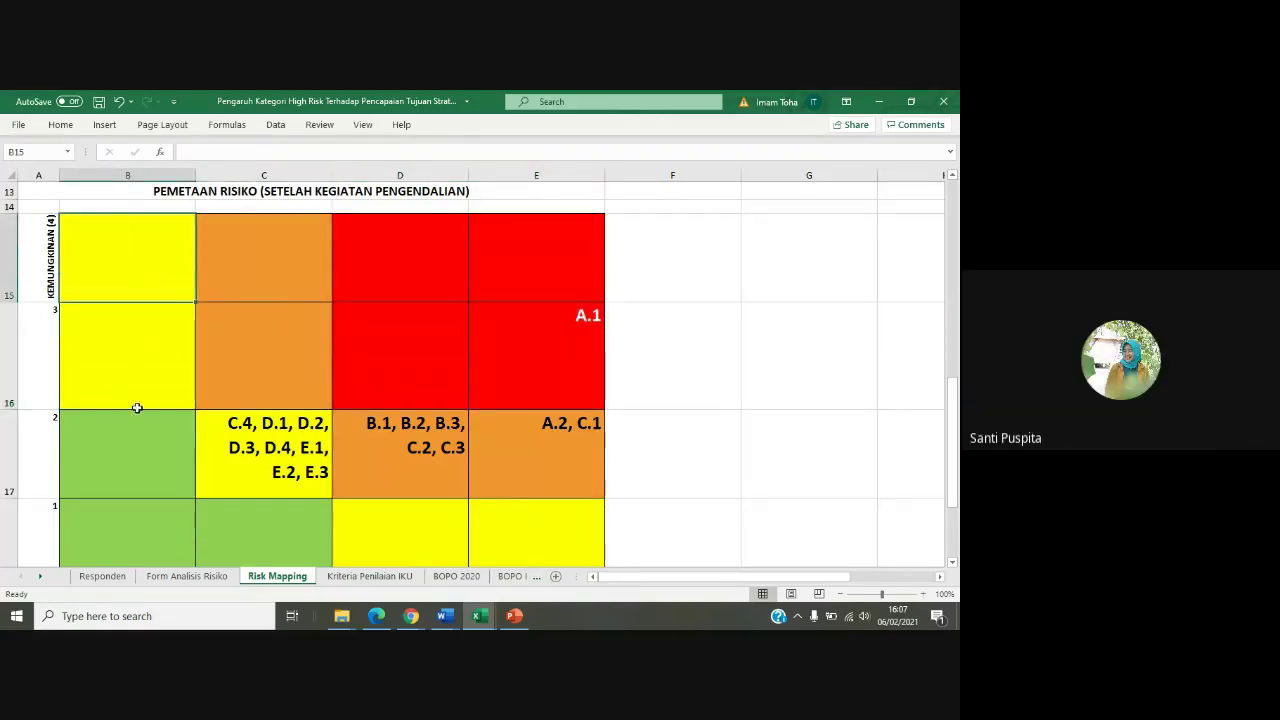
pyautogui.moveTo(147, 273); pyautogui.dragTo(147, 363)
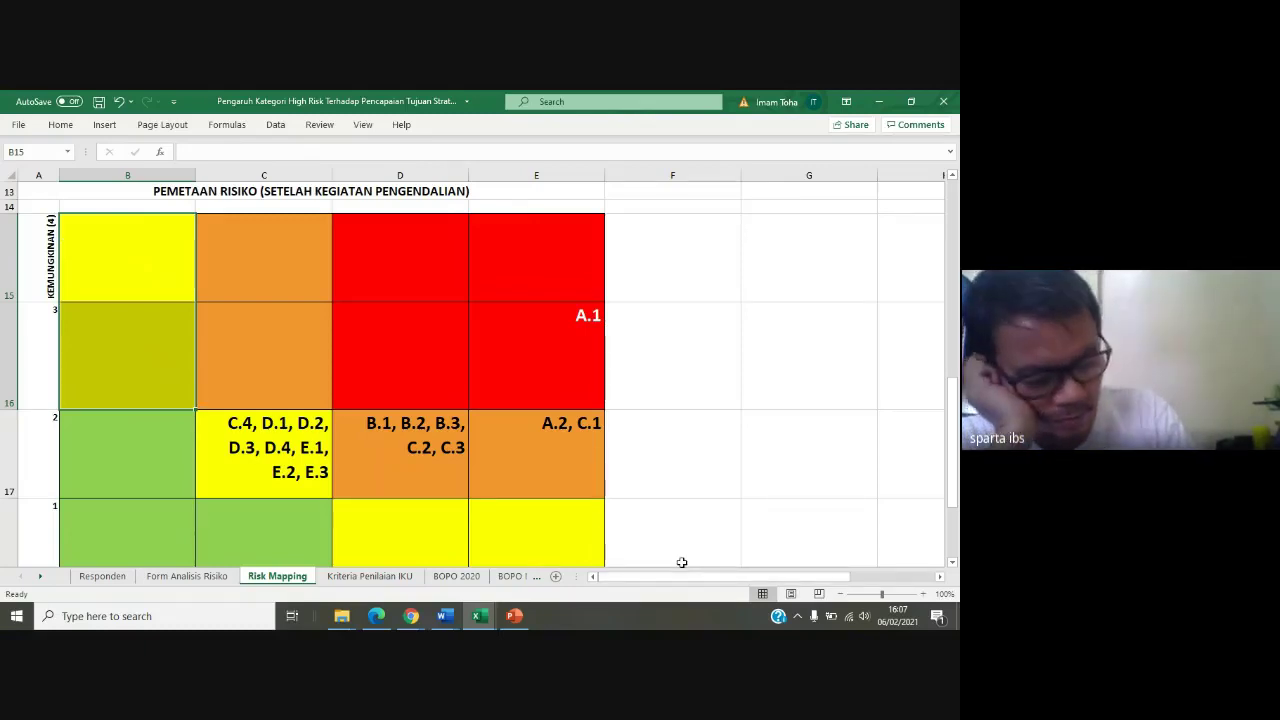
# Switch to the Google Meet call in Chrome and return to the Risk Mapping sheet in Excel
pyautogui.click(411, 616)
pyautogui.click(343, 565)
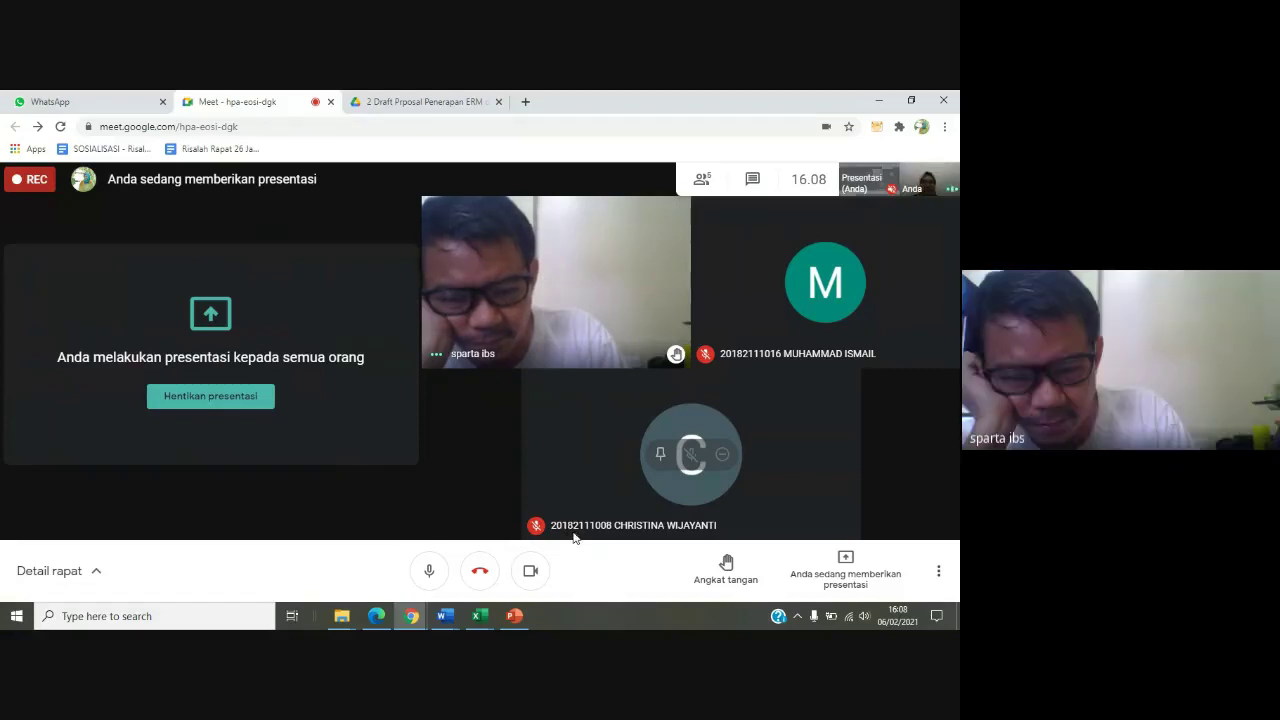
pyautogui.click(445, 616)
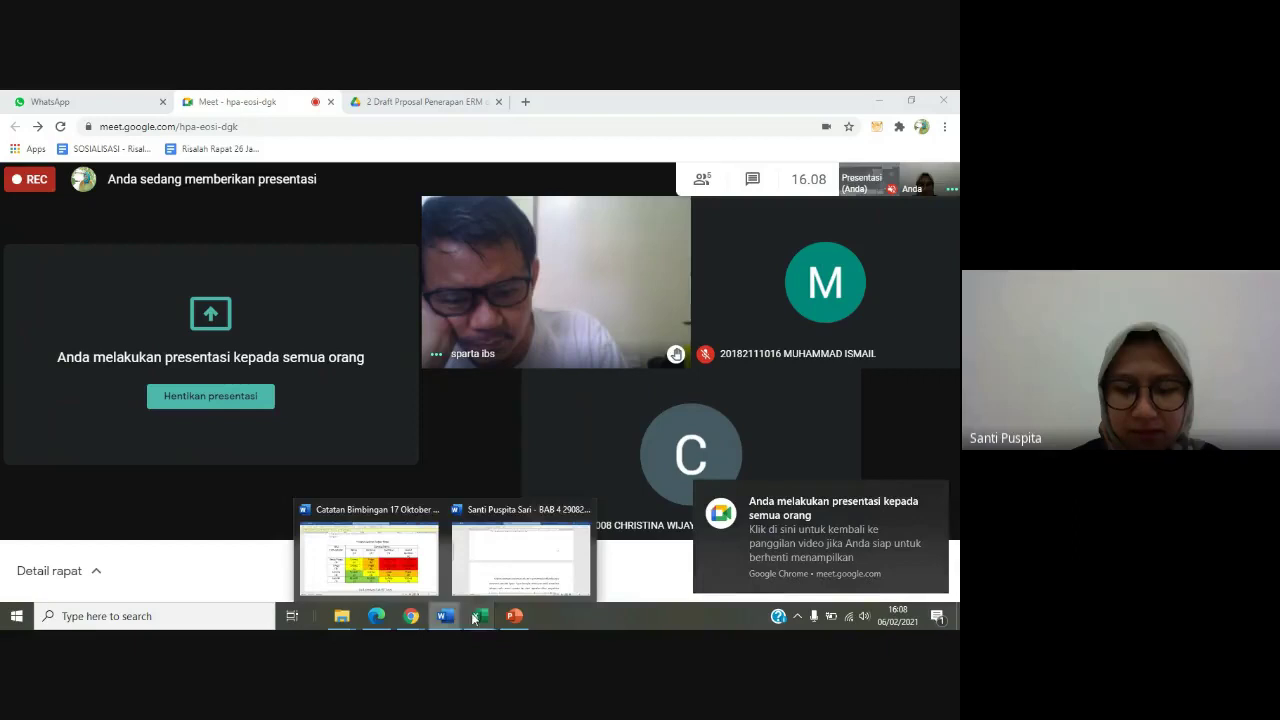
pyautogui.moveTo(480, 616)
pyautogui.click(430, 545)
# Review the yellow cells B15 and B16 against the Kemungkinan and Dampak axes of the post-control matrix
pyautogui.click(163, 263)
pyautogui.moveTo(120, 235)
pyautogui.mouseDown()
pyautogui.moveTo(111, 306)
pyautogui.moveTo(117, 283)
pyautogui.moveTo(122, 323)
pyautogui.mouseUp()
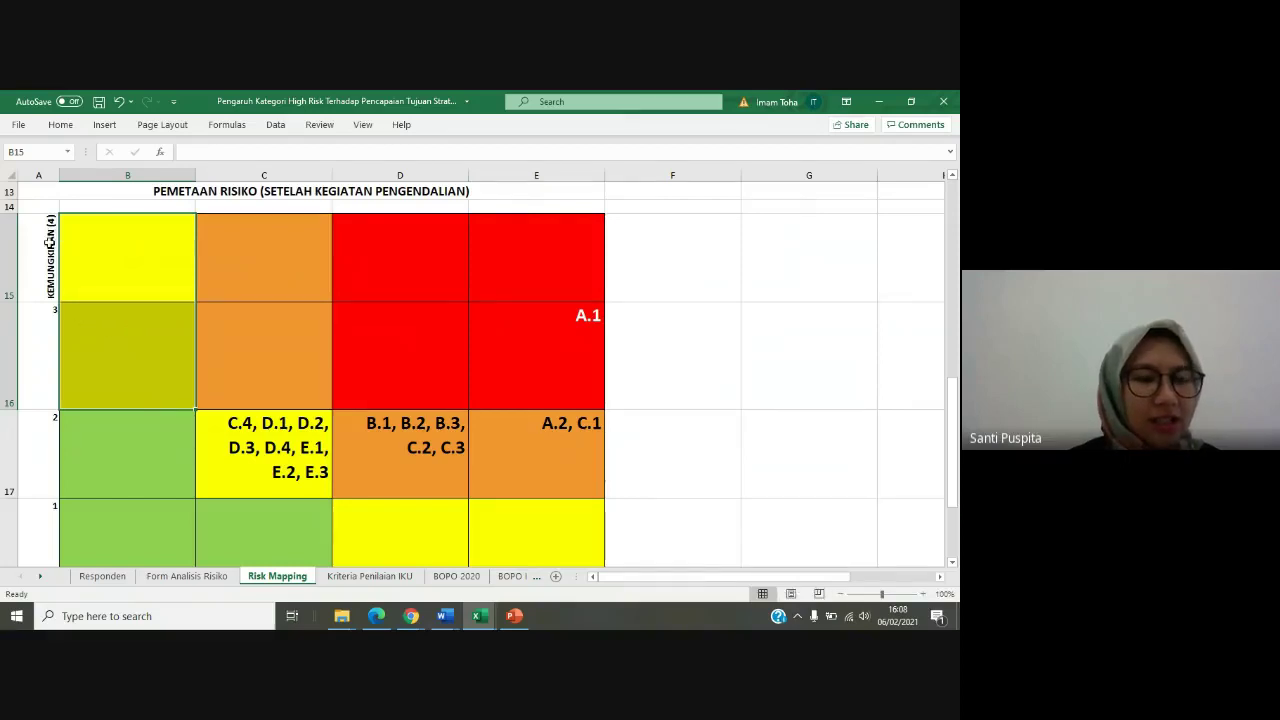
pyautogui.scroll(-1, 93, 327)
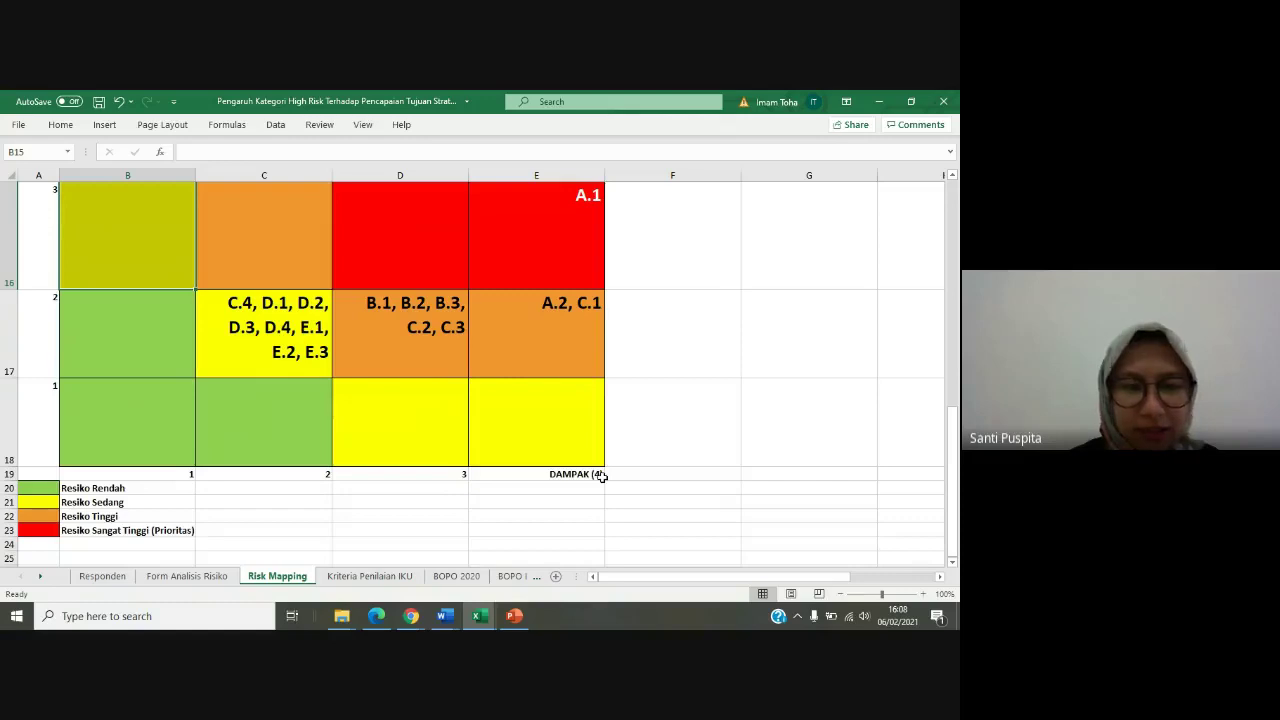
pyautogui.scroll(2, 152, 452)
pyautogui.moveTo(151, 326); pyautogui.dragTo(147, 380)
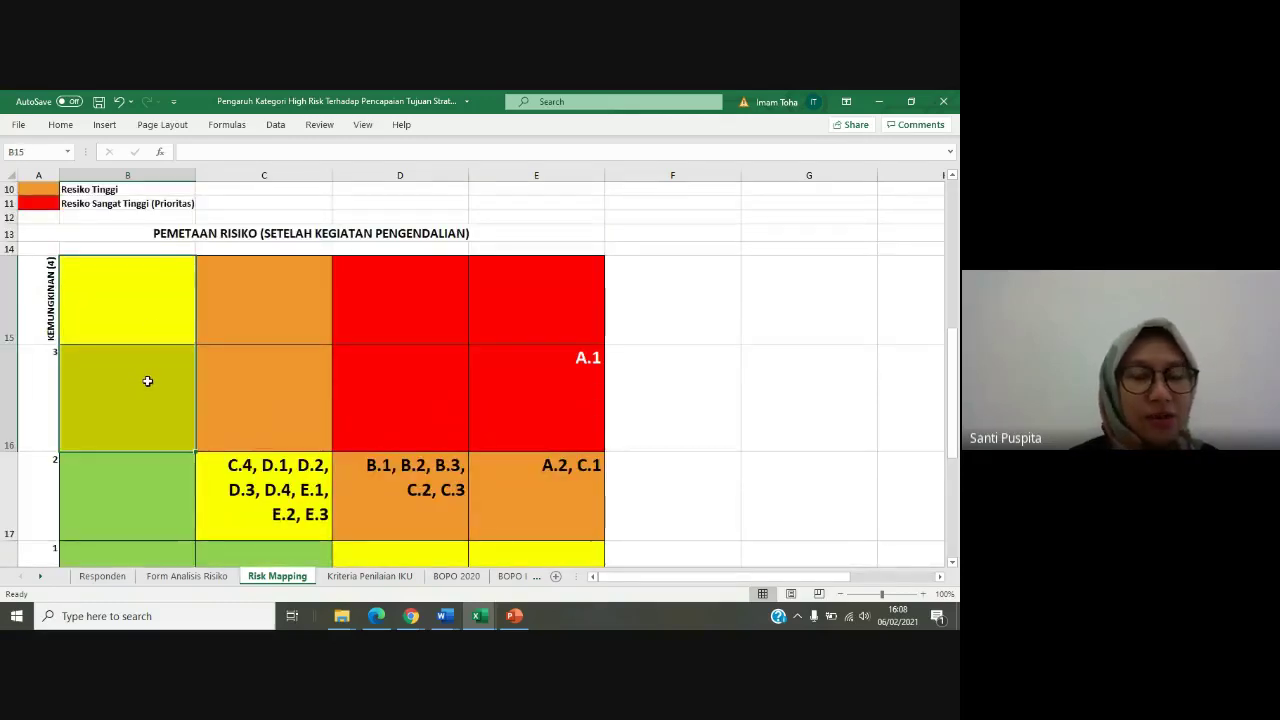
pyautogui.click(148, 382)
pyautogui.moveTo(154, 320); pyautogui.dragTo(146, 366)
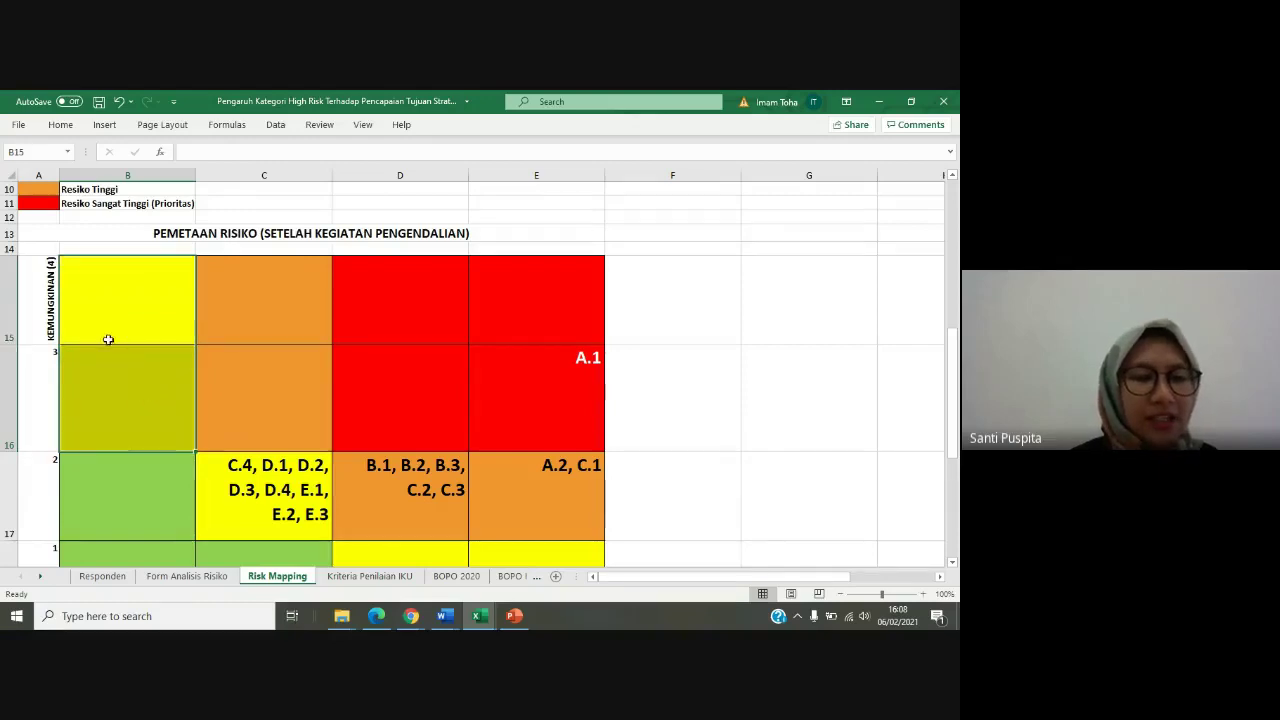
pyautogui.click(114, 288)
# Review the yellow cells D18 and E18 in the Kemungkinan 1 row against Dampak levels 3 and 4
pyautogui.scroll(-2, 166, 323)
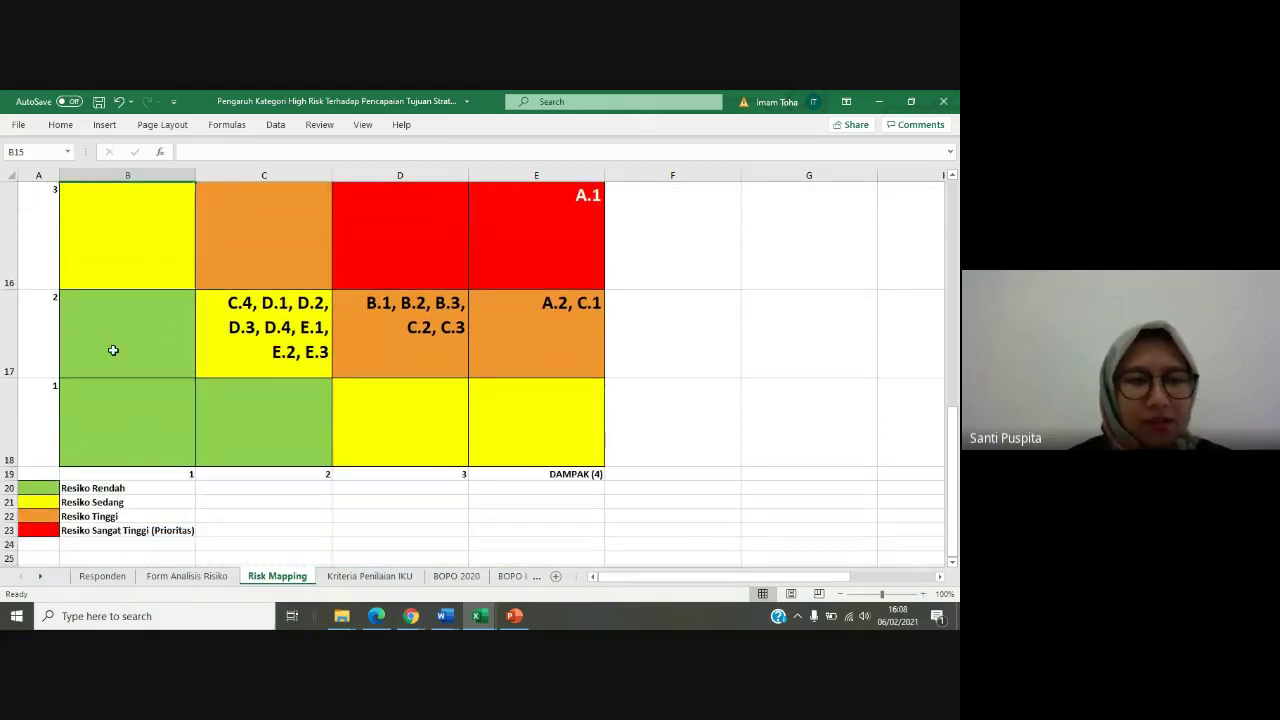
pyautogui.scroll(1, 111, 349)
pyautogui.scroll(-1, 151, 483)
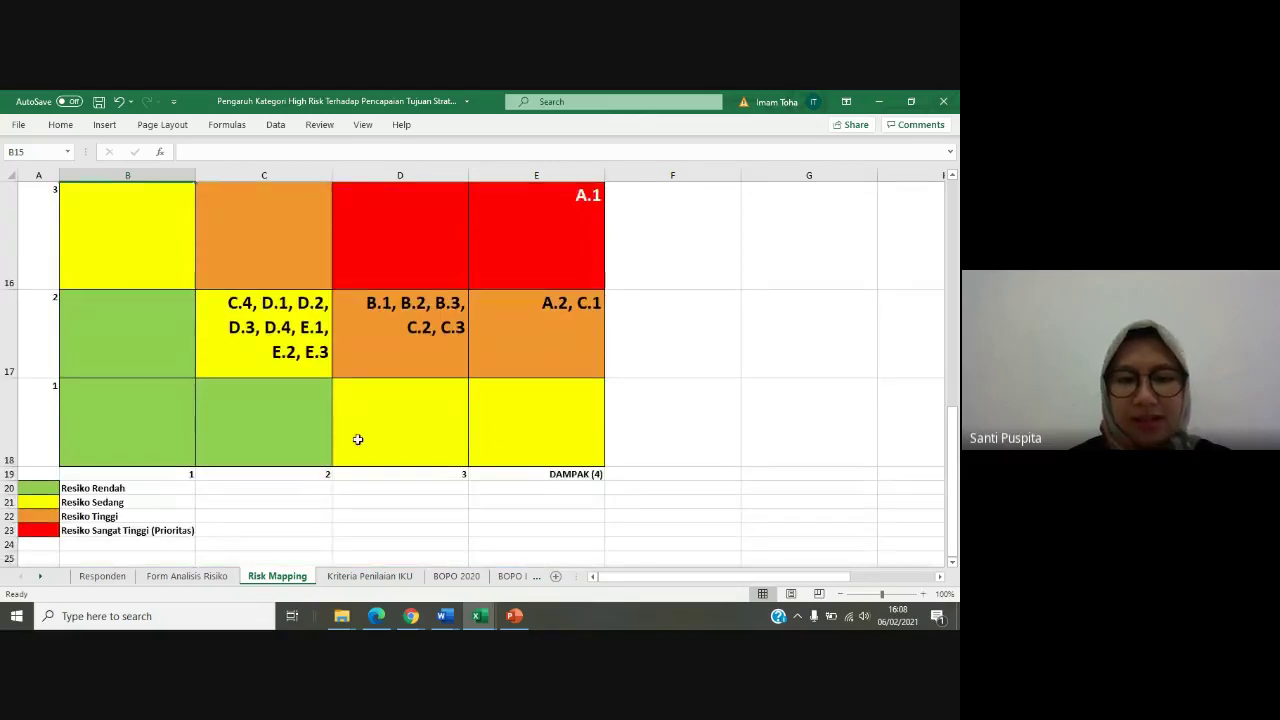
pyautogui.moveTo(423, 443); pyautogui.dragTo(563, 434)
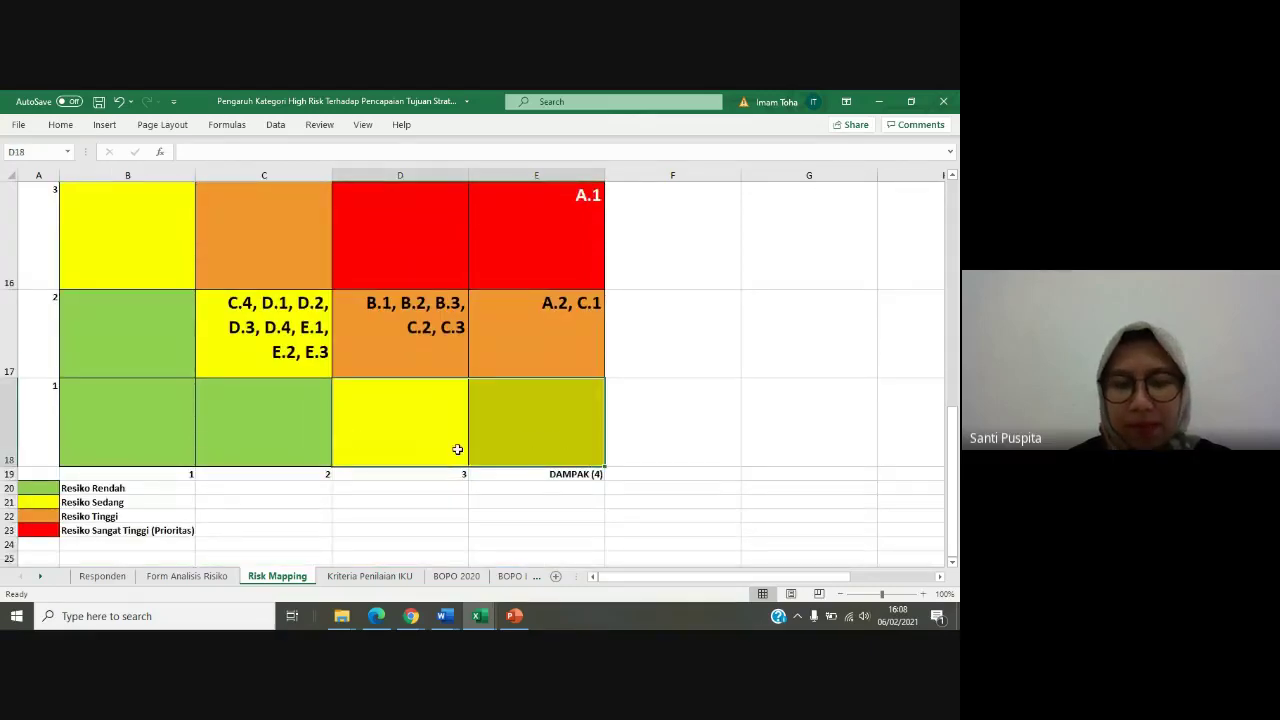
pyautogui.click(562, 442)
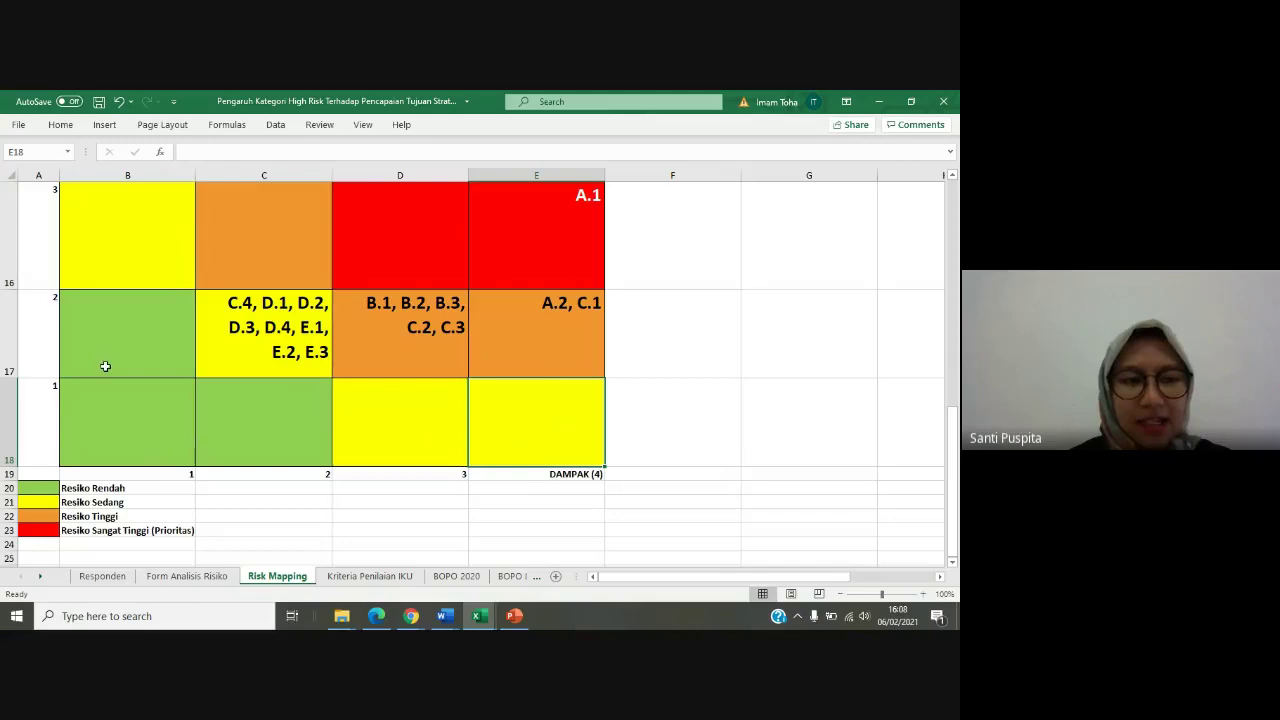
pyautogui.click(457, 422)
pyautogui.moveTo(457, 422); pyautogui.dragTo(536, 430)
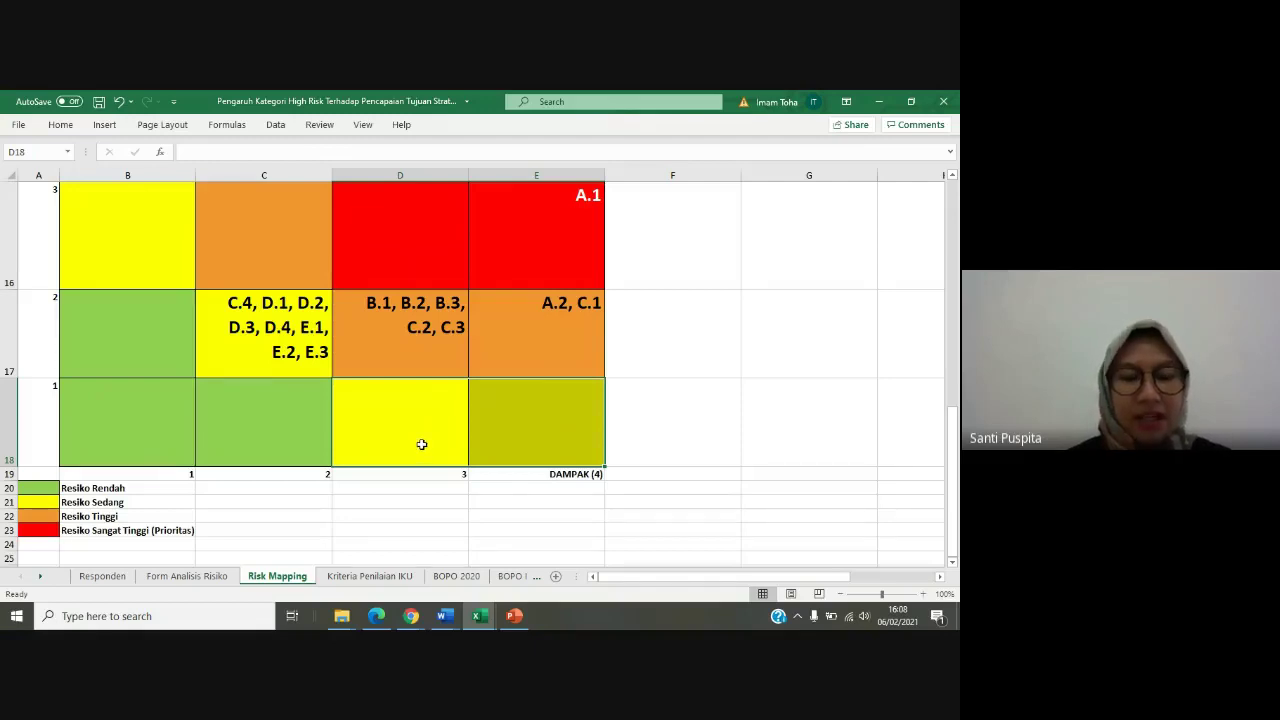
# Compare the yellow cell C17, holding codes C.4 through E.3, with the neighbouring cells C18 and D18
pyautogui.click(284, 338)
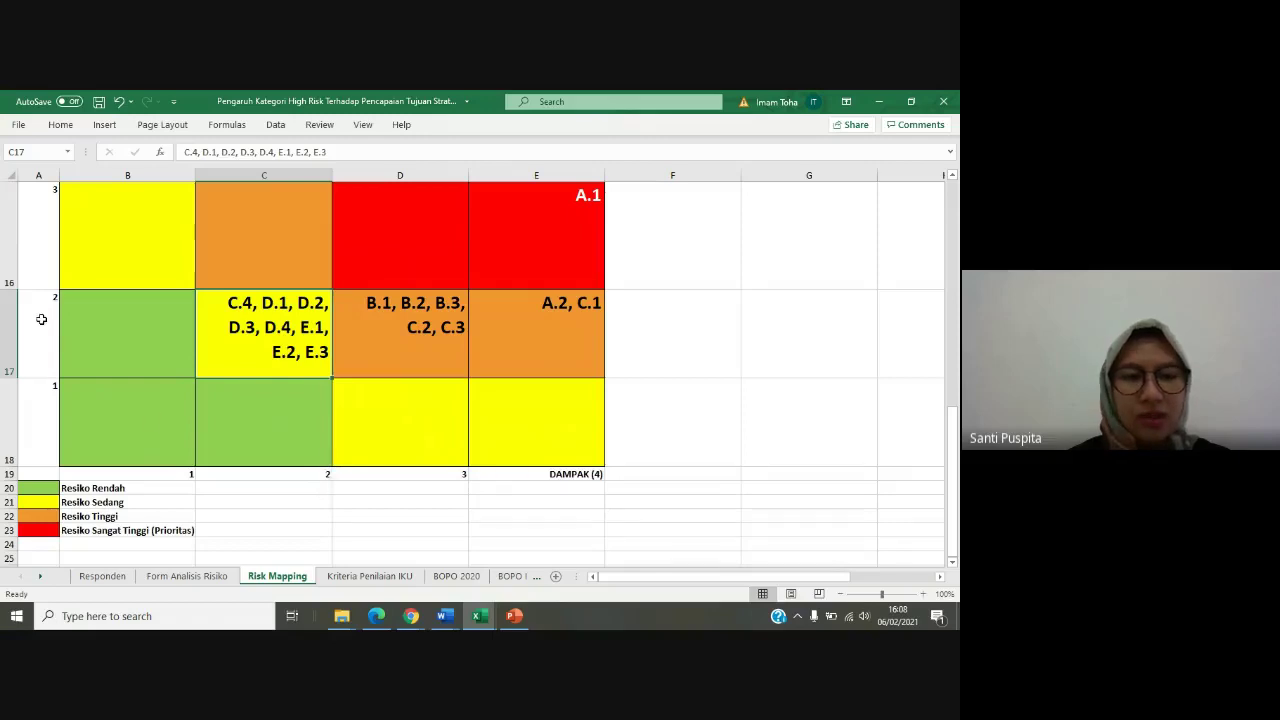
pyautogui.click(412, 449)
pyautogui.click(285, 373)
pyautogui.click(286, 422)
pyautogui.click(305, 368)
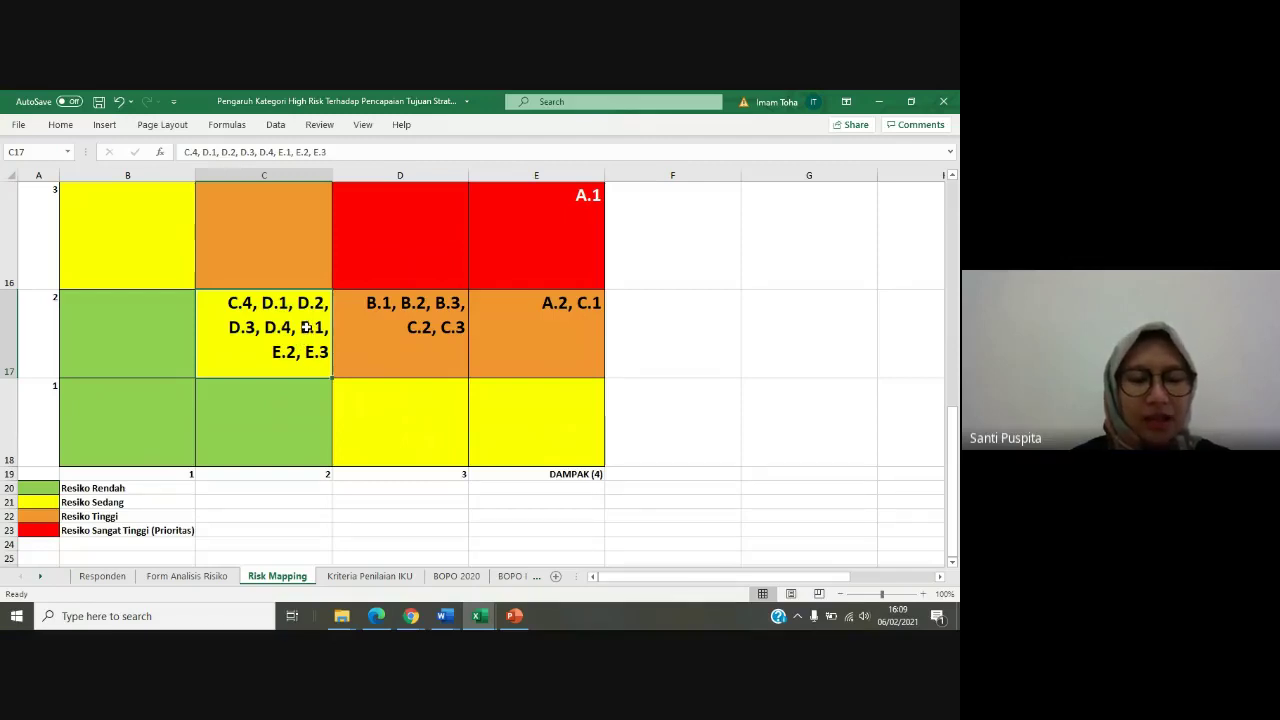
# Check Form Analisis Risiko briefly and examine the green Resiko Rendah cells B17, B18 and C18 in Risk Mapping
pyautogui.click(186, 577)
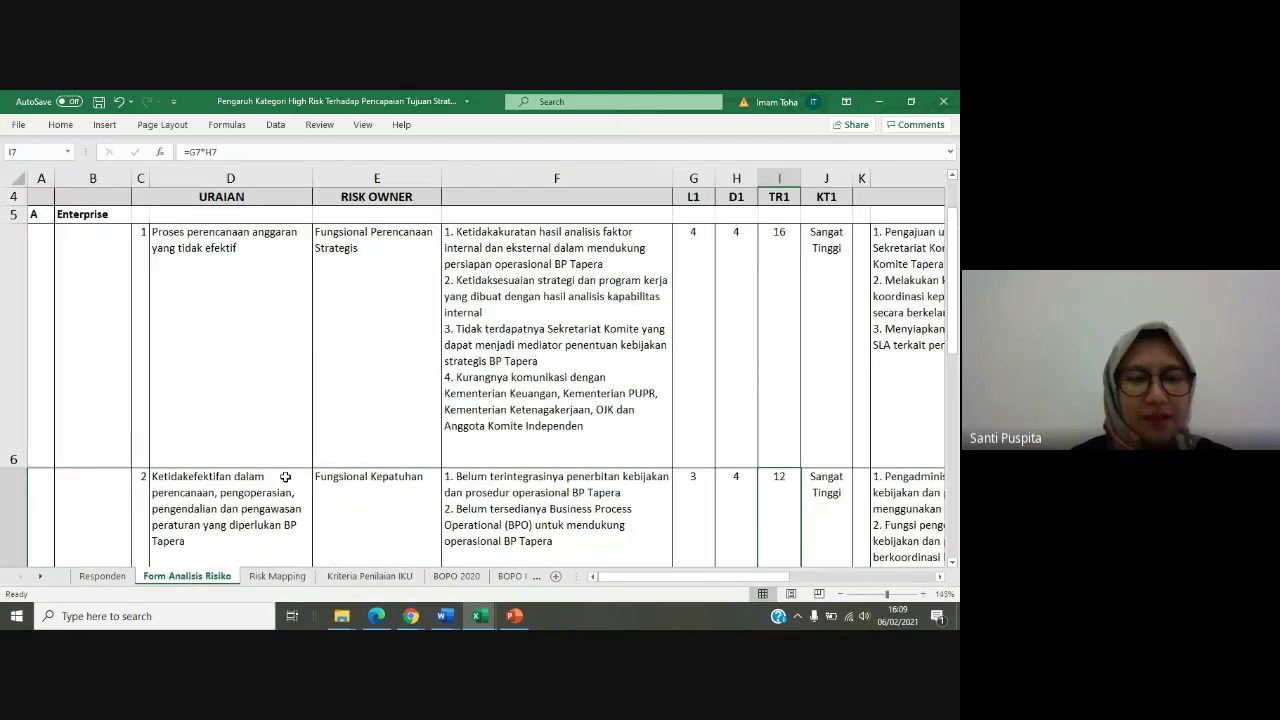
pyautogui.click(260, 579)
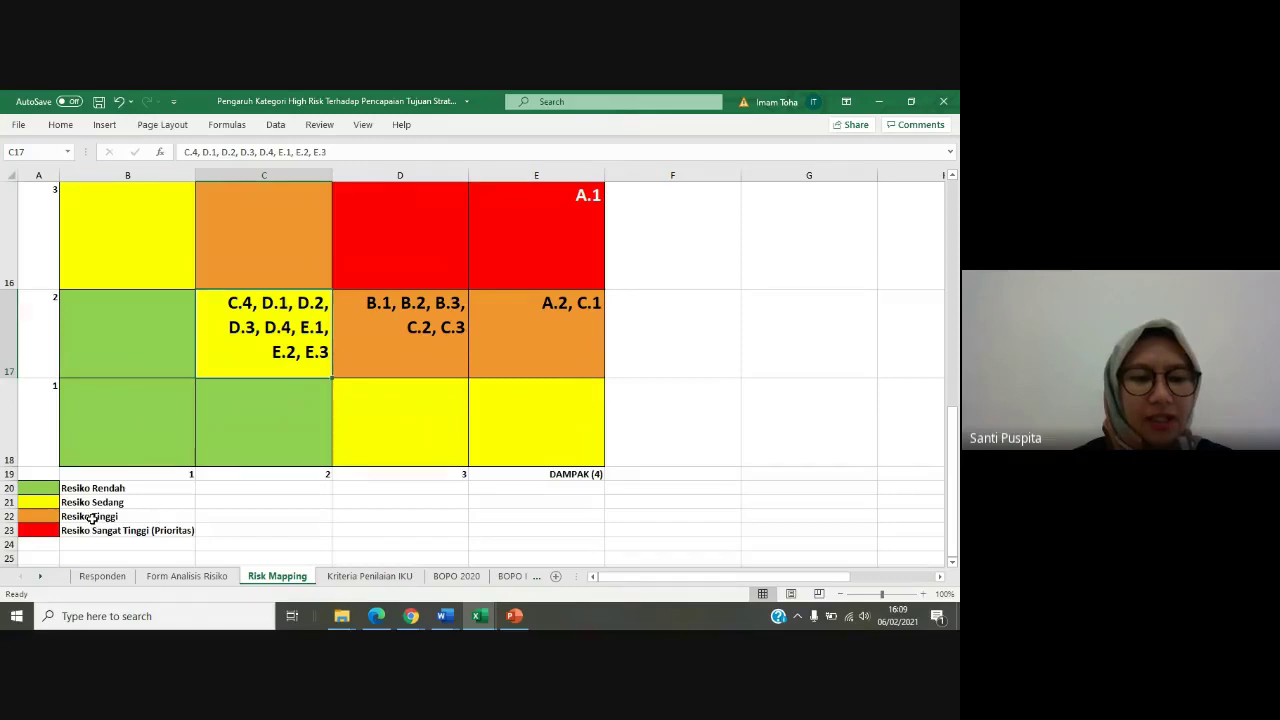
pyautogui.click(130, 400)
pyautogui.moveTo(137, 334); pyautogui.dragTo(206, 408)
pyautogui.click(143, 403)
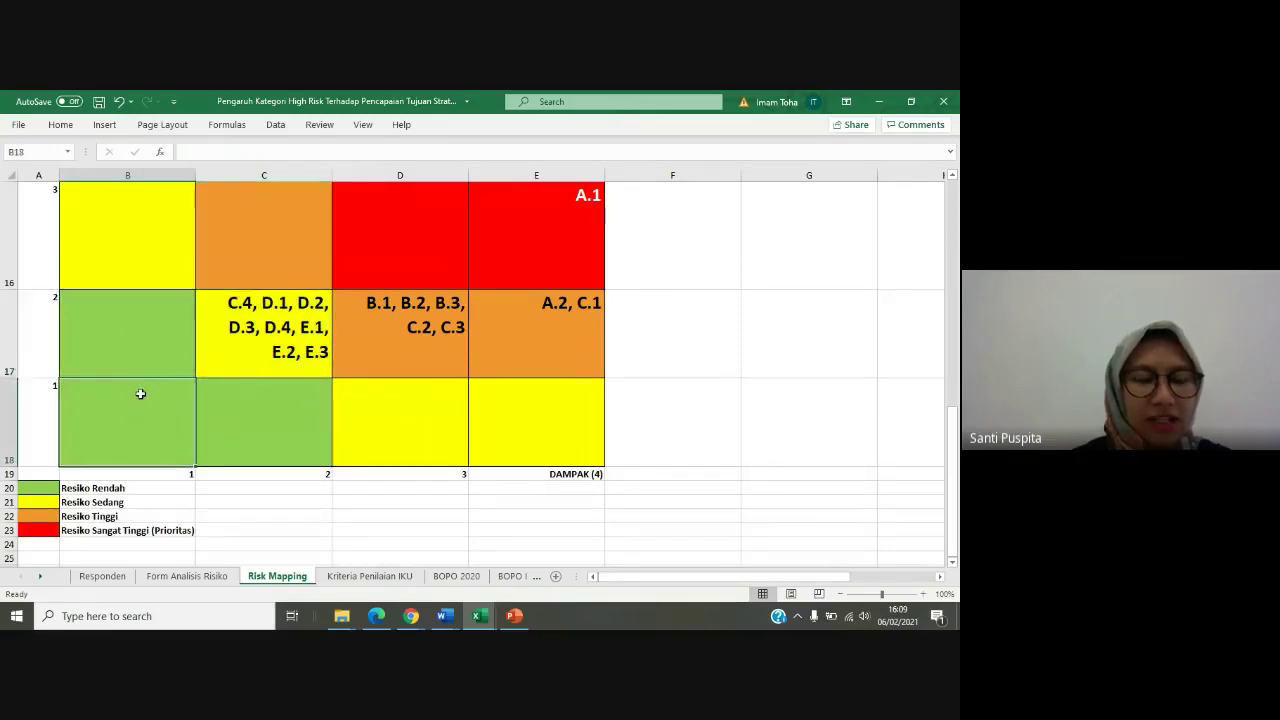
pyautogui.moveTo(132, 370); pyautogui.dragTo(175, 407)
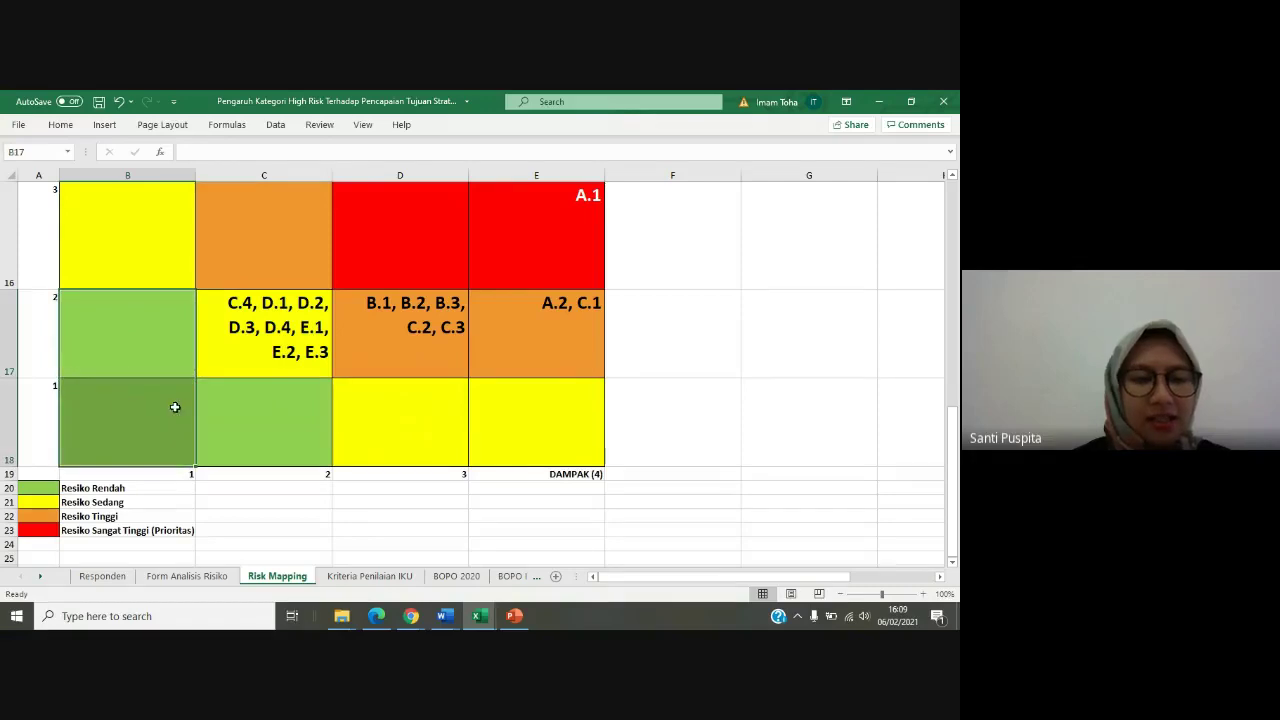
pyautogui.click(258, 418)
pyautogui.click(246, 491)
pyautogui.moveTo(140, 354); pyautogui.dragTo(141, 420)
pyautogui.moveTo(296, 426); pyautogui.dragTo(244, 421)
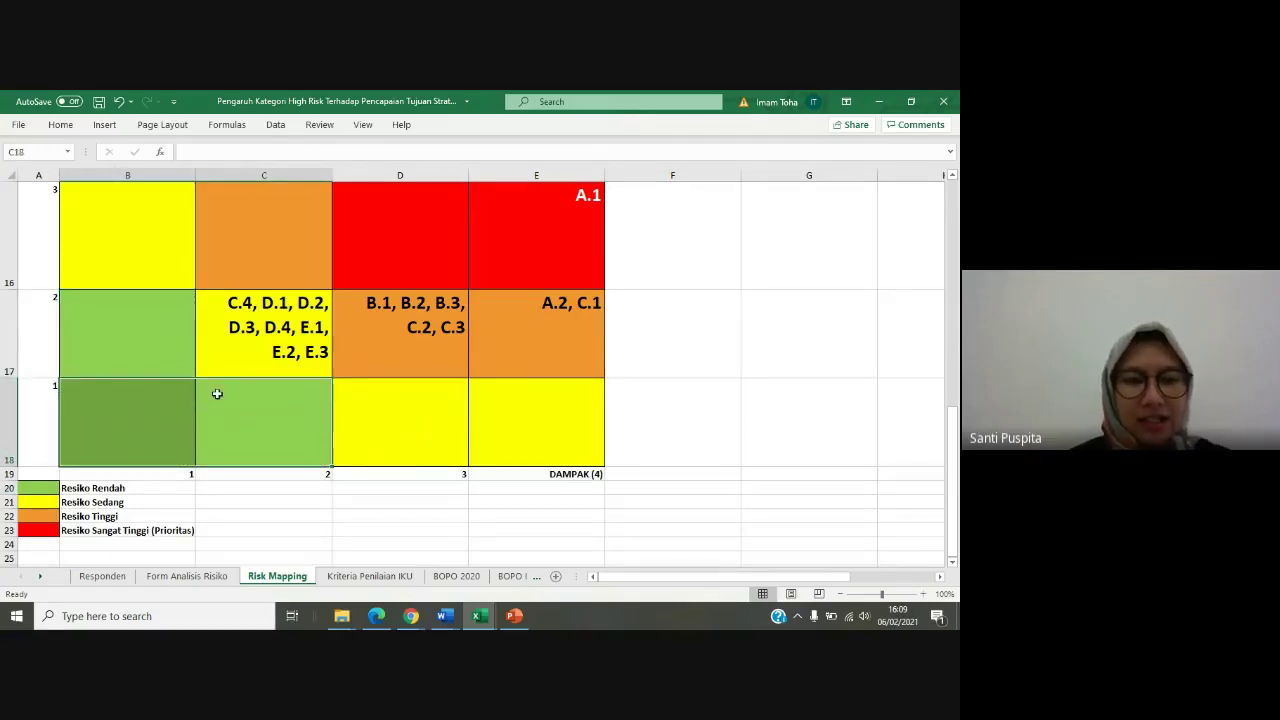
# Match the orange cells D17 and E17 to the Resiko Tinggi legend entry and the Dampak axis
pyautogui.scroll(1, 218, 394)
pyautogui.click(398, 453)
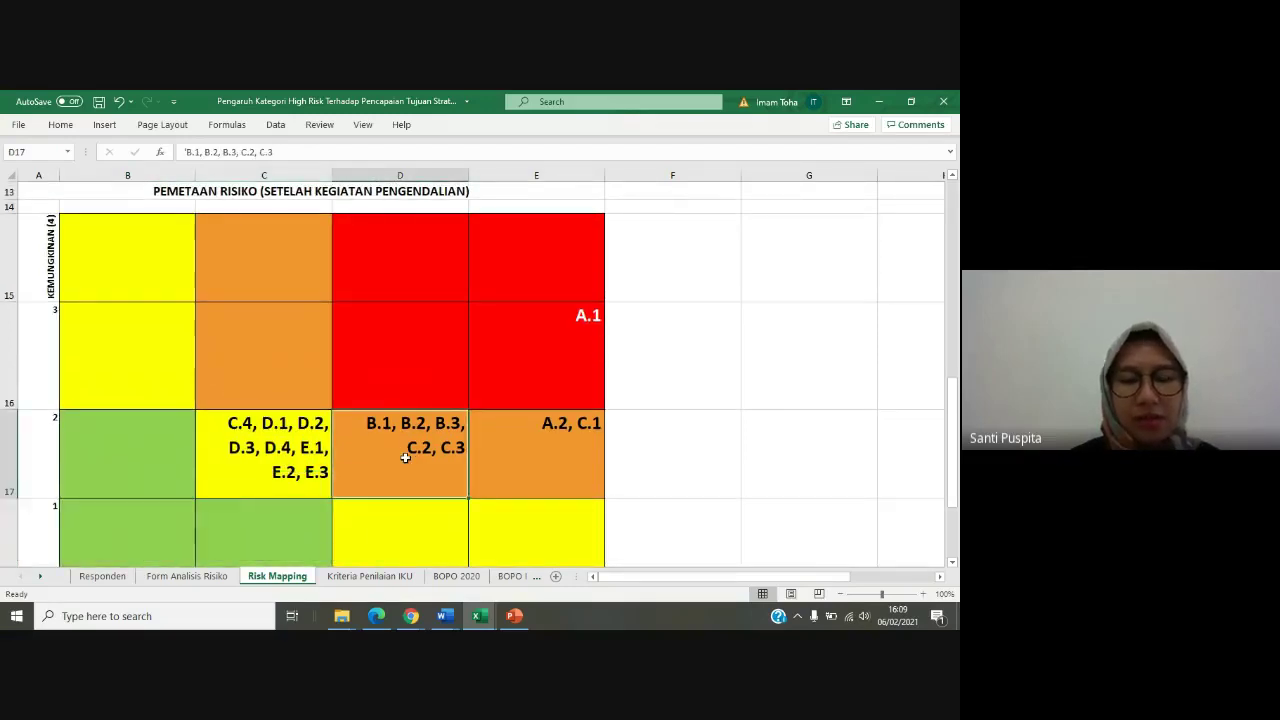
pyautogui.scroll(-2, 405, 457)
pyautogui.click(40, 518)
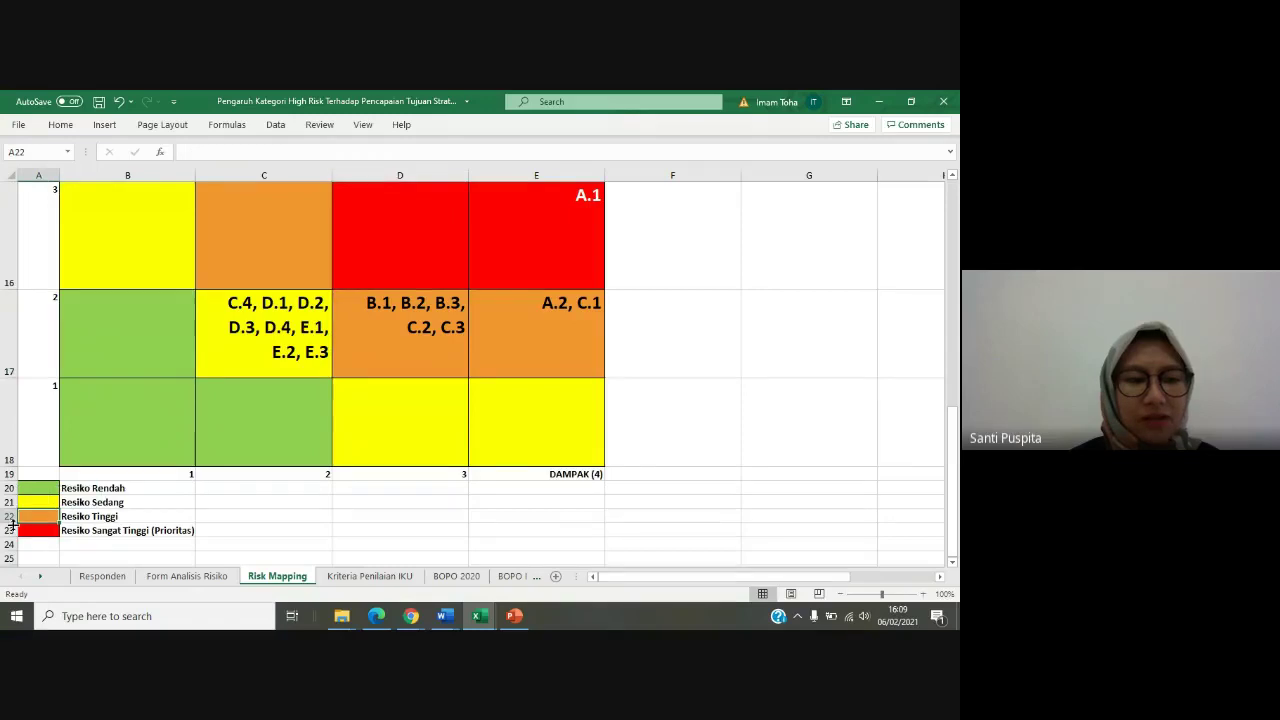
pyautogui.click(477, 305)
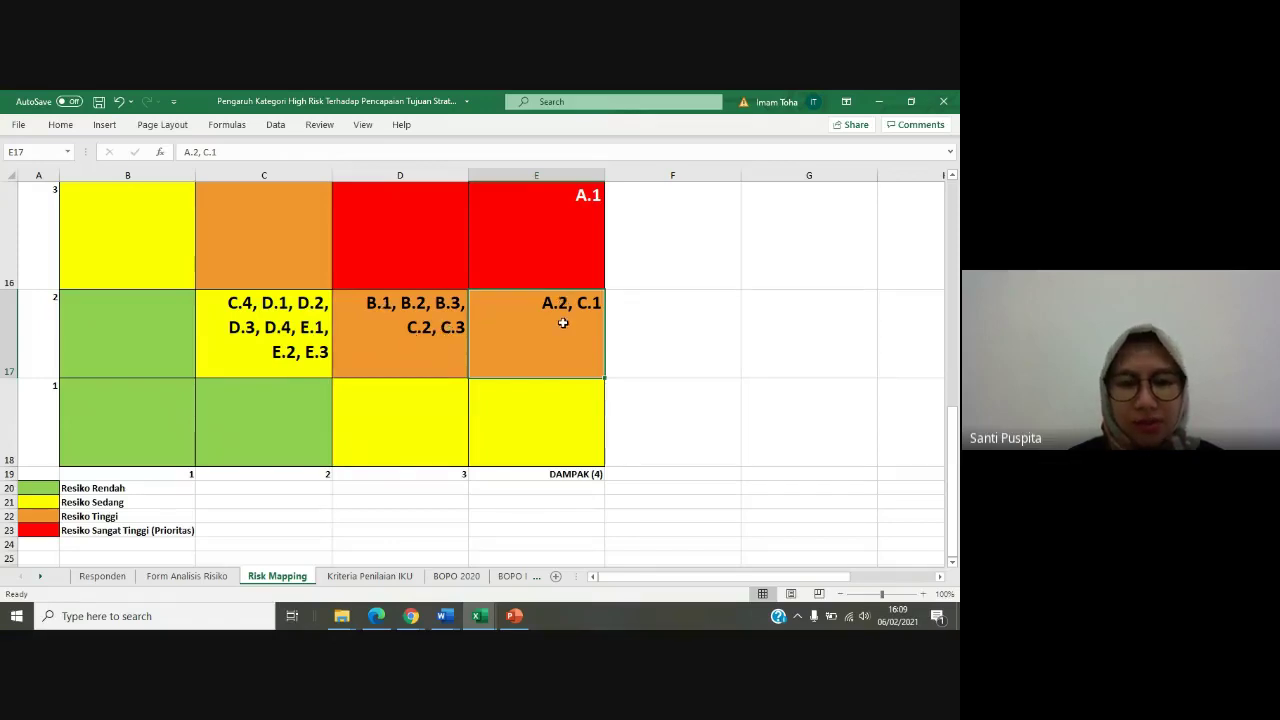
pyautogui.click(416, 352)
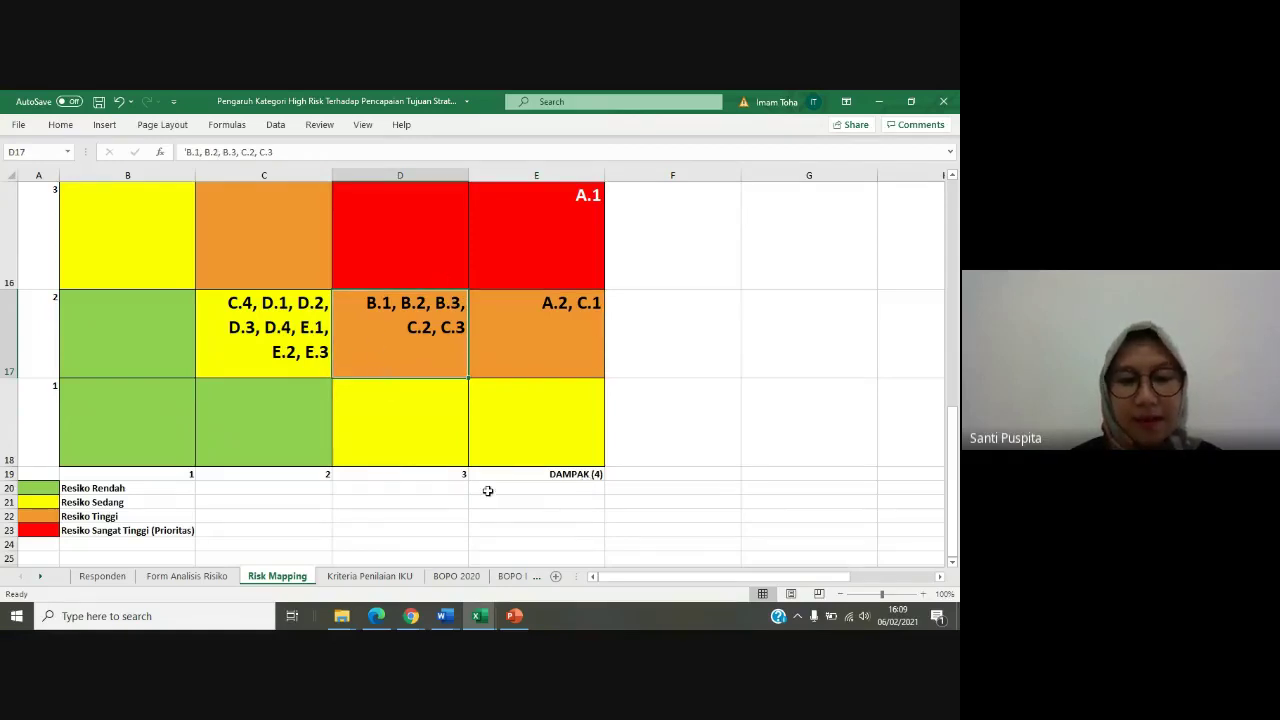
pyautogui.click(461, 476)
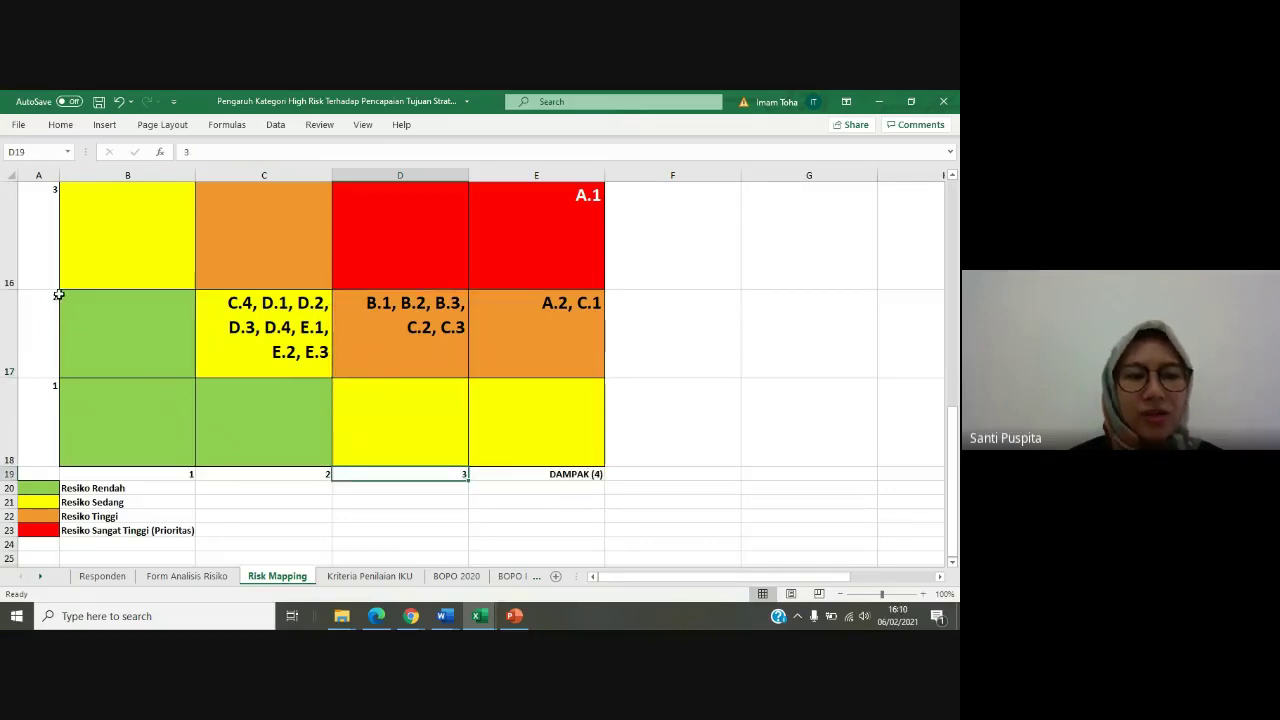
# Compare the orange cells D17 and E17 with Kemungkinan level 2 in A17 and the Dampak axis
pyautogui.click(405, 305)
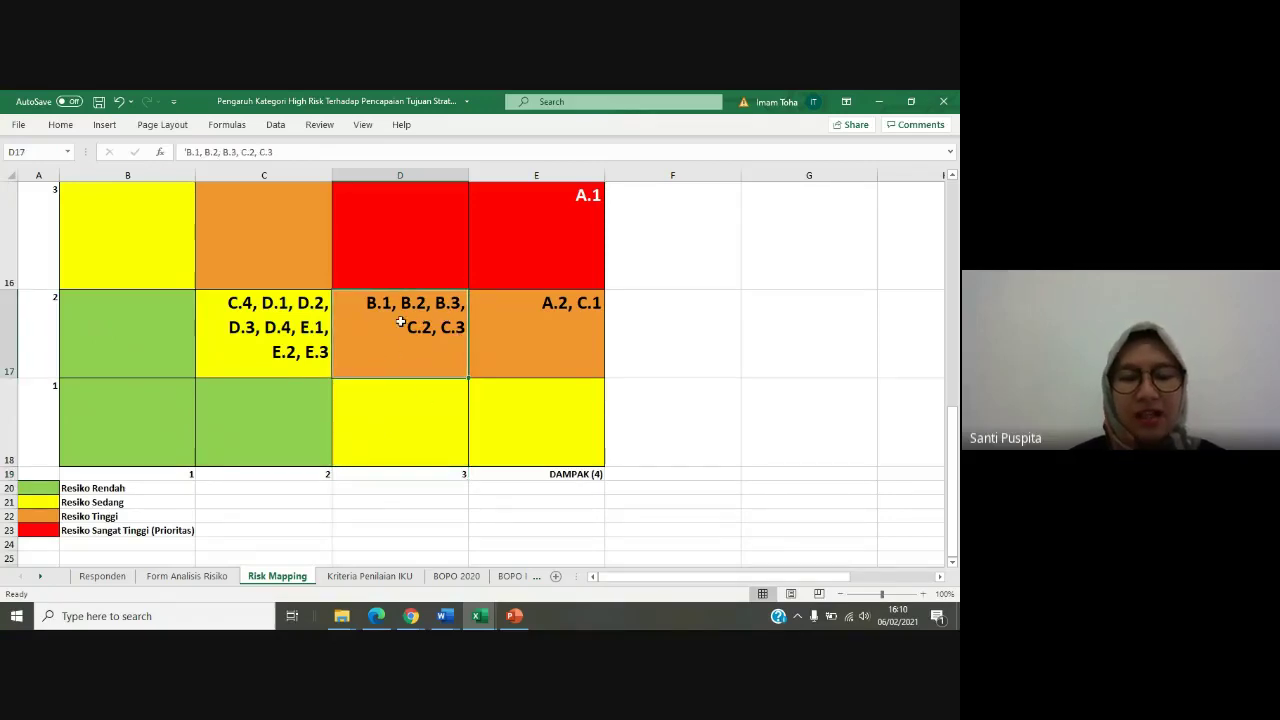
pyautogui.click(566, 318)
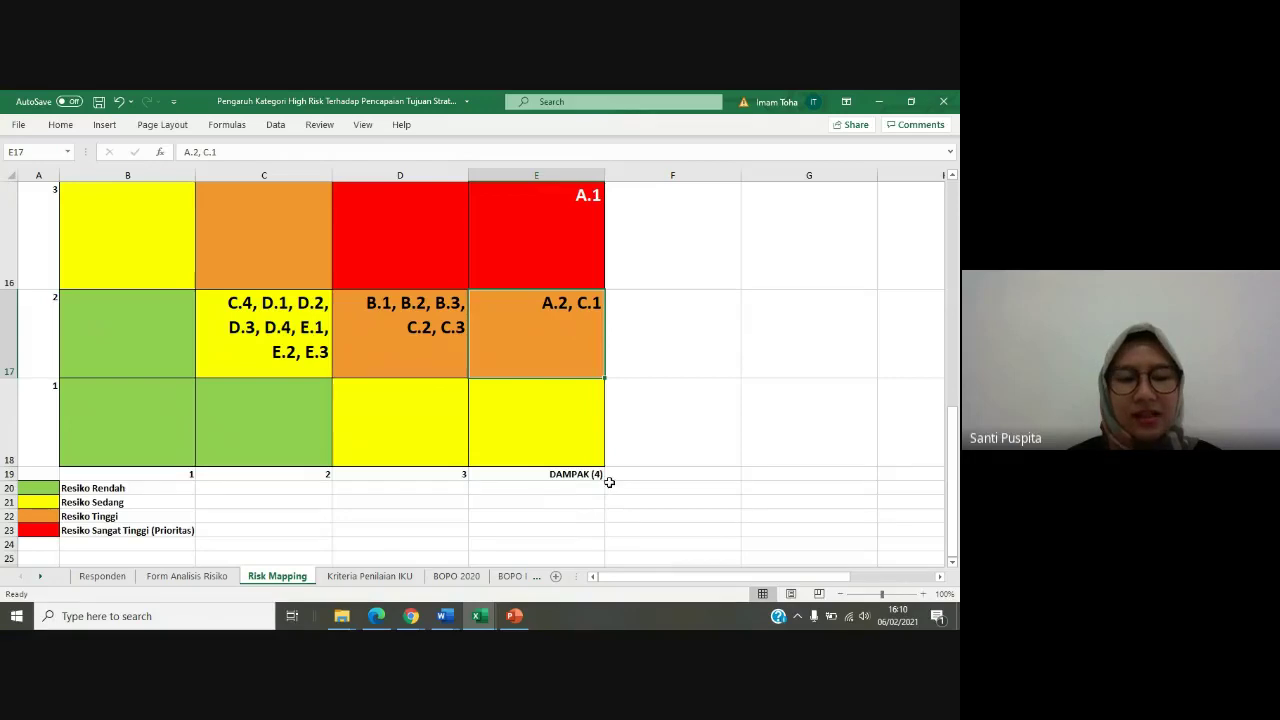
pyautogui.click(56, 299)
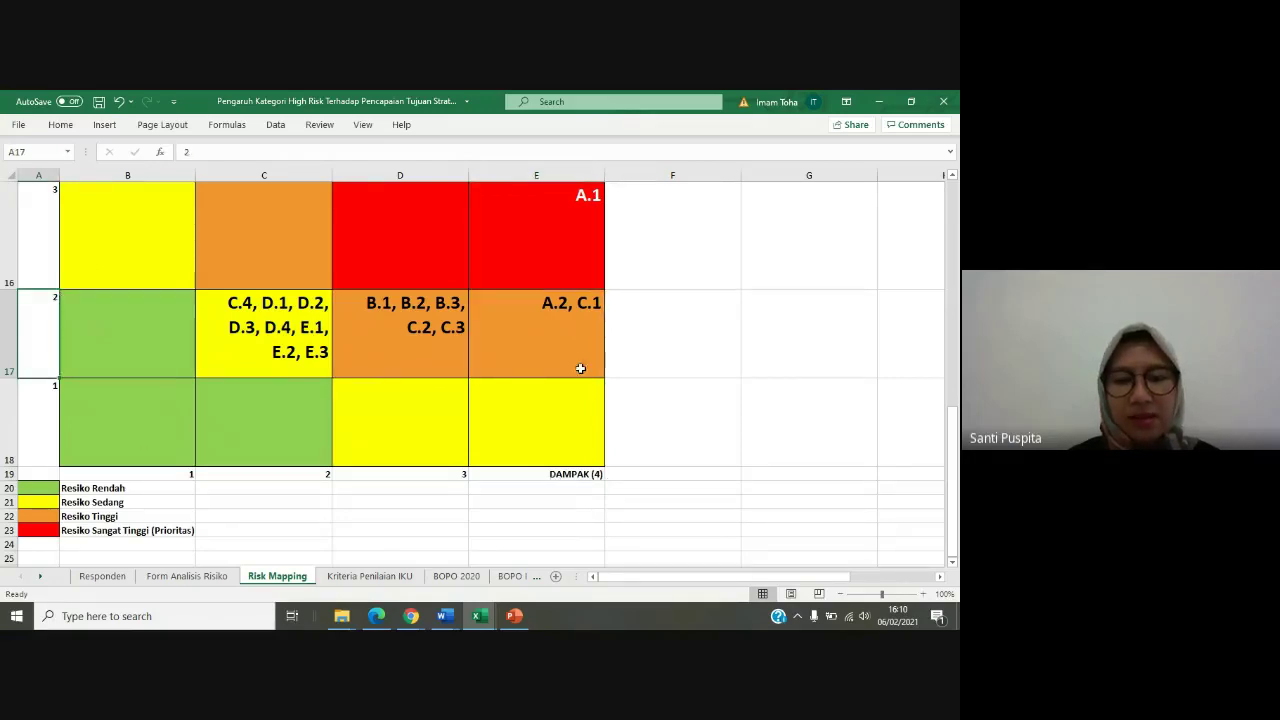
pyautogui.click(580, 367)
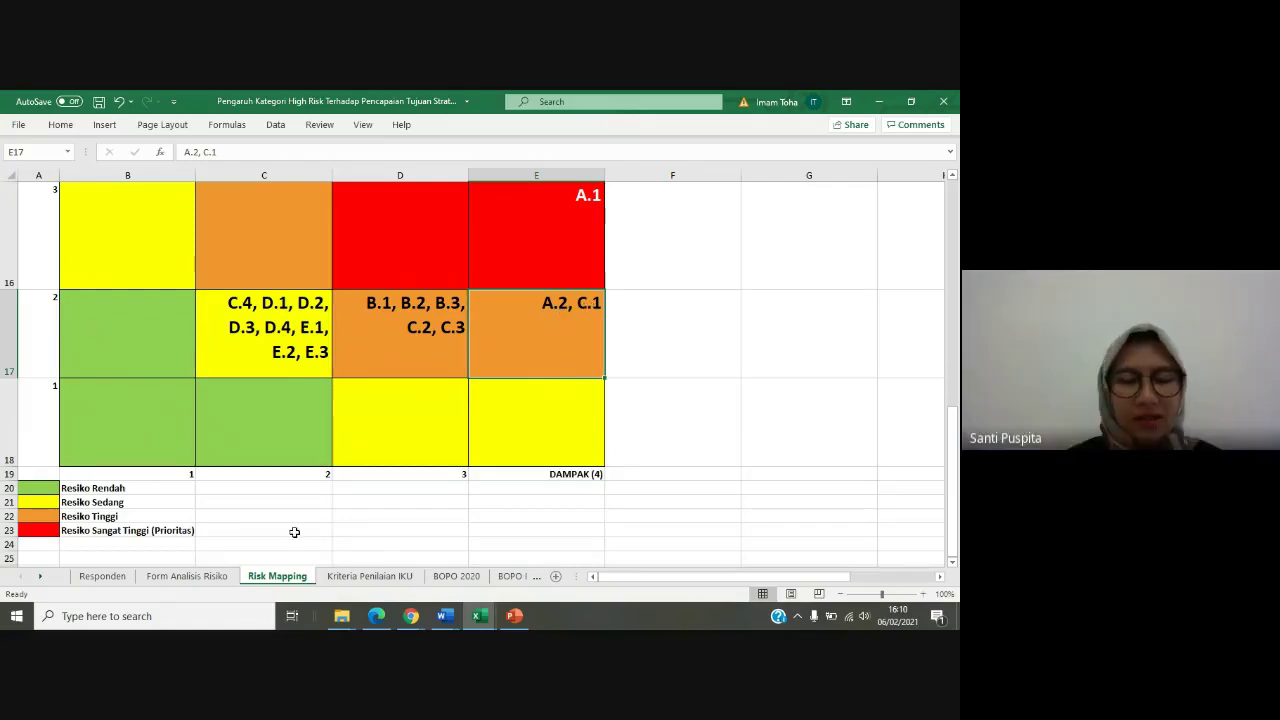
# Review the second Enterprise risk in row 7 of Form Analisis Risiko, including its description in D7
pyautogui.click(183, 577)
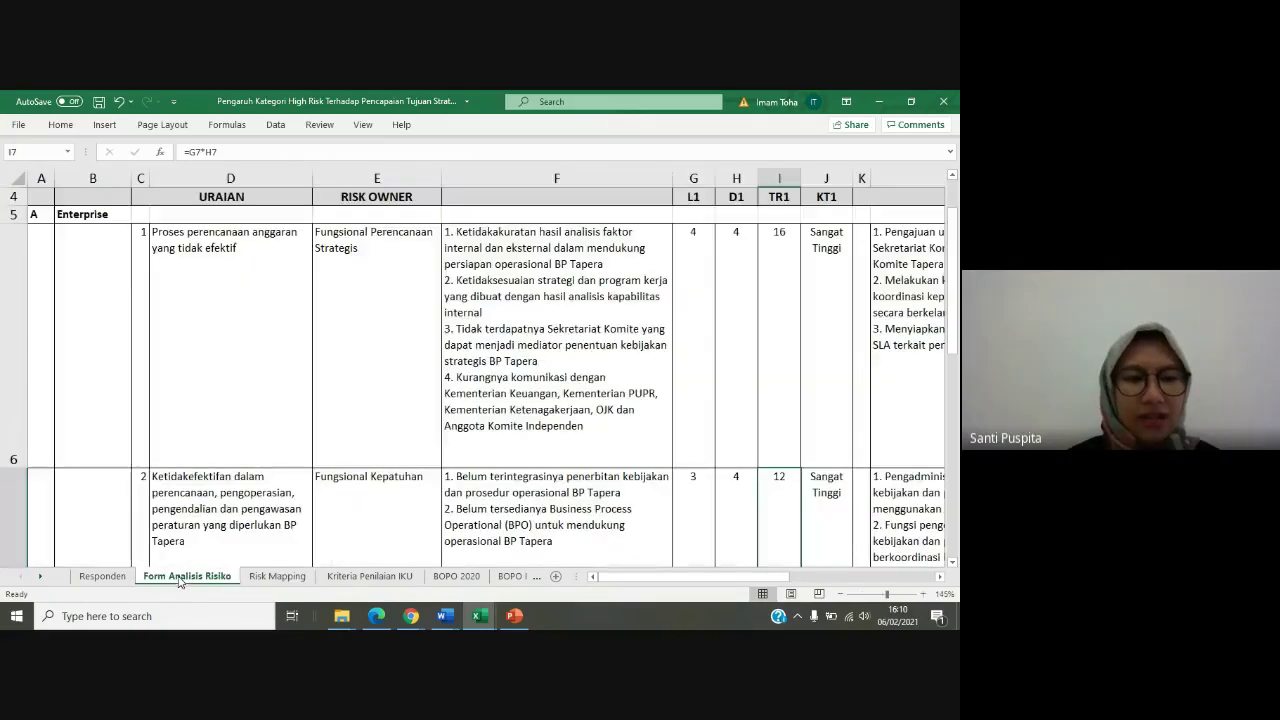
pyautogui.scroll(-3, 227, 426)
pyautogui.scroll(3, 225, 428)
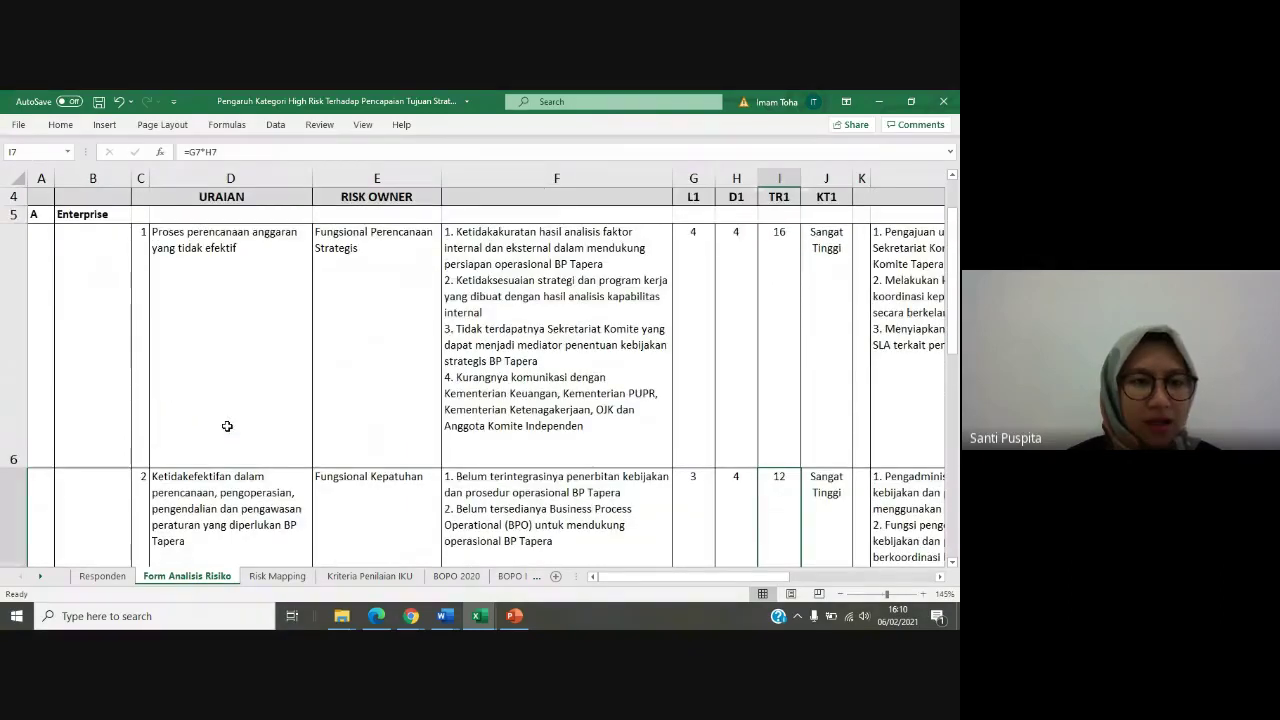
pyautogui.click(14, 515)
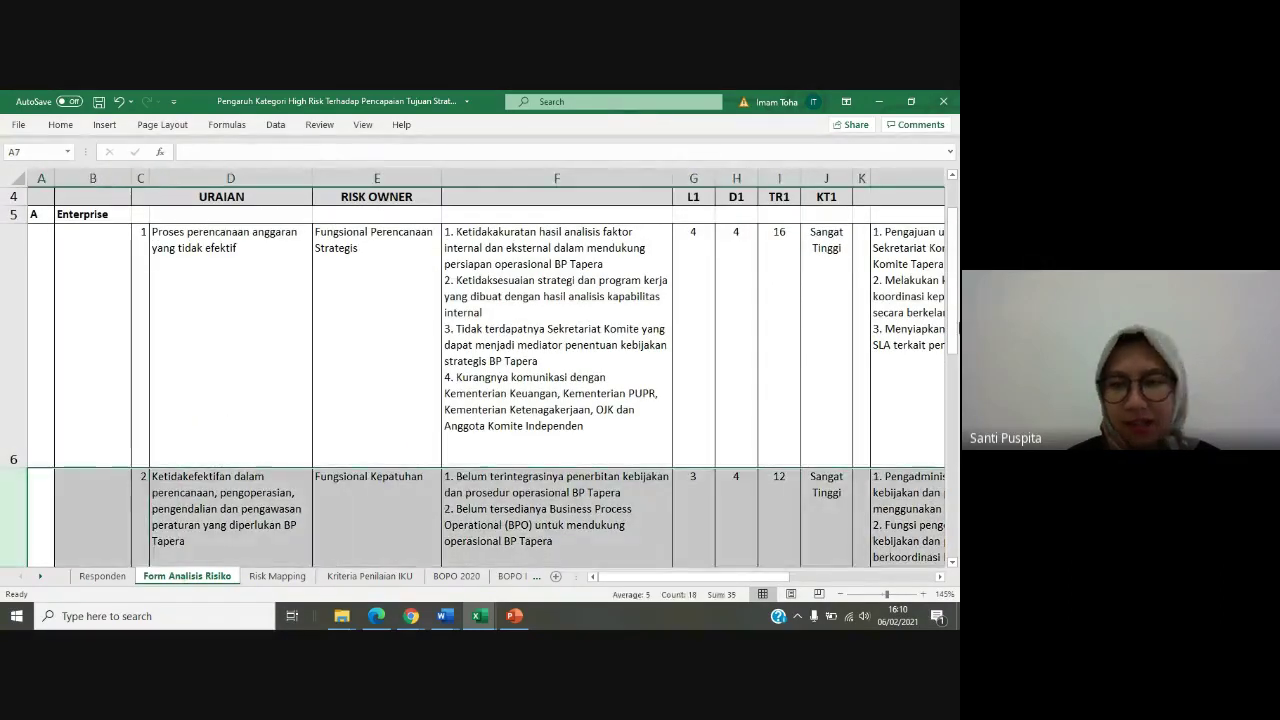
pyautogui.moveTo(954, 318); pyautogui.dragTo(955, 326)
pyautogui.scroll(-3, 272, 324)
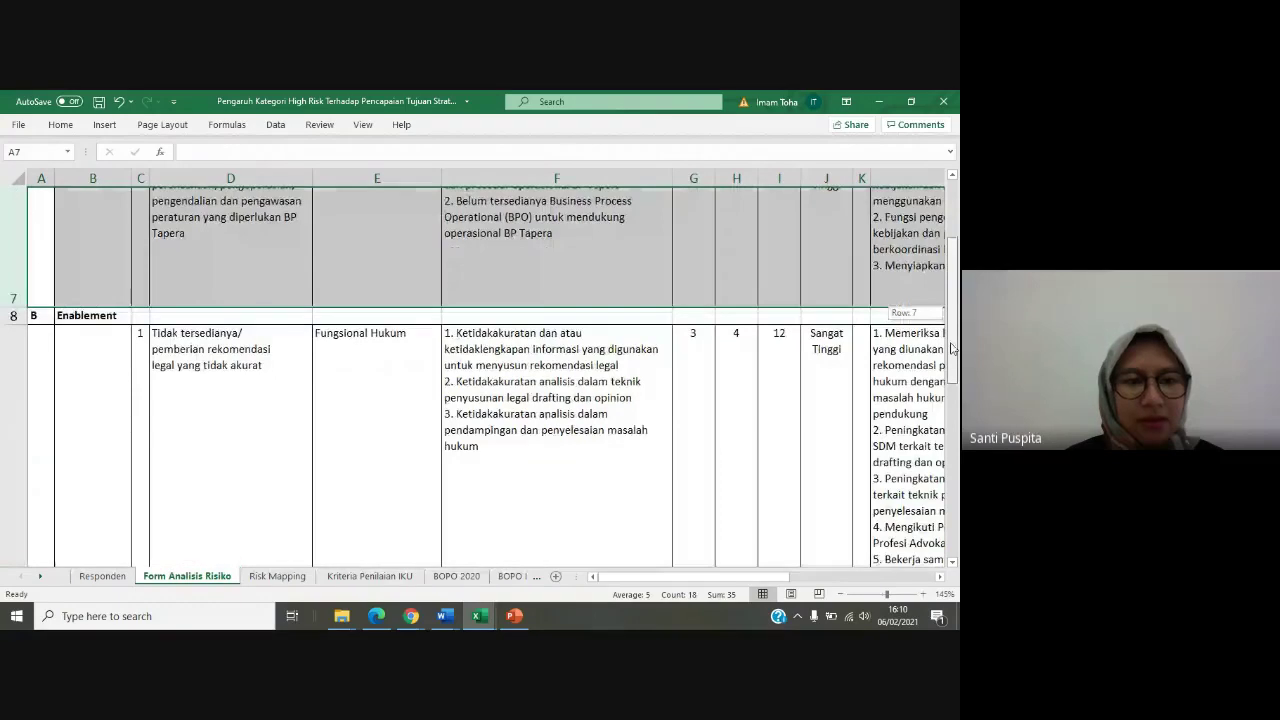
pyautogui.scroll(1, 272, 324)
pyautogui.click(272, 324)
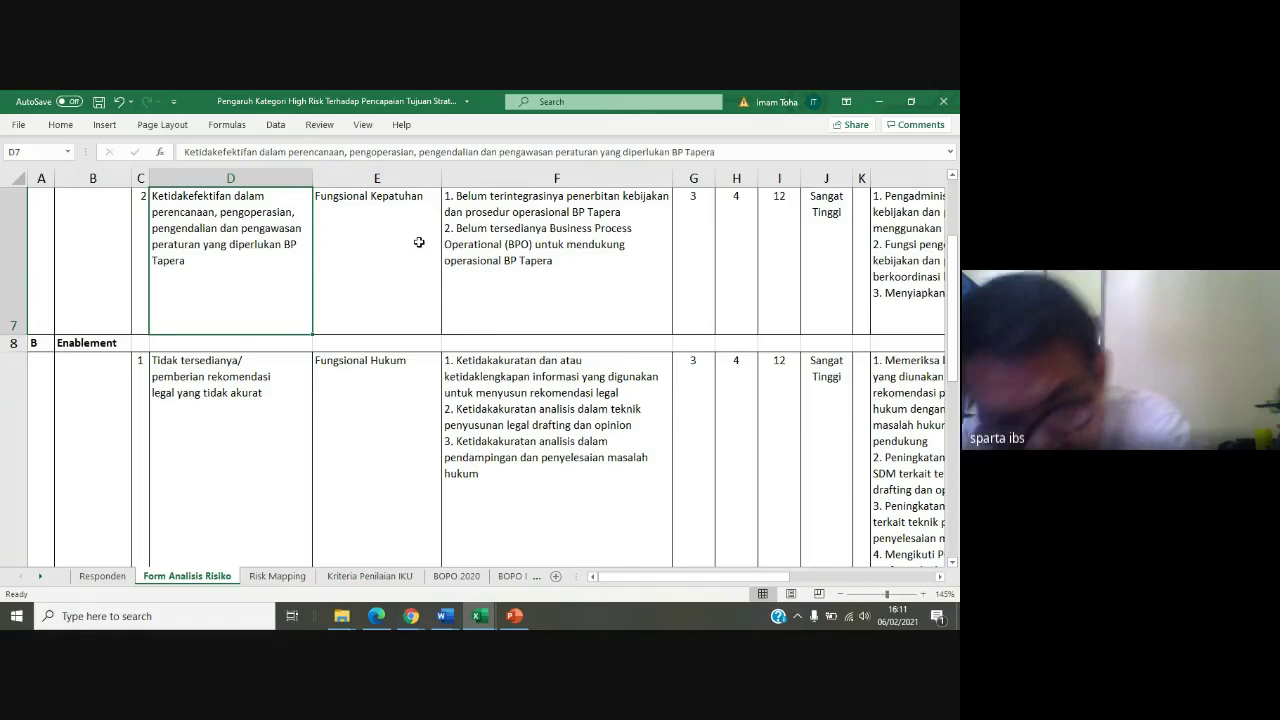
# In Risk Mapping, highlight the red zone D15:E16, then the orange cells C15:C16 and D17:E17 together
pyautogui.click(278, 577)
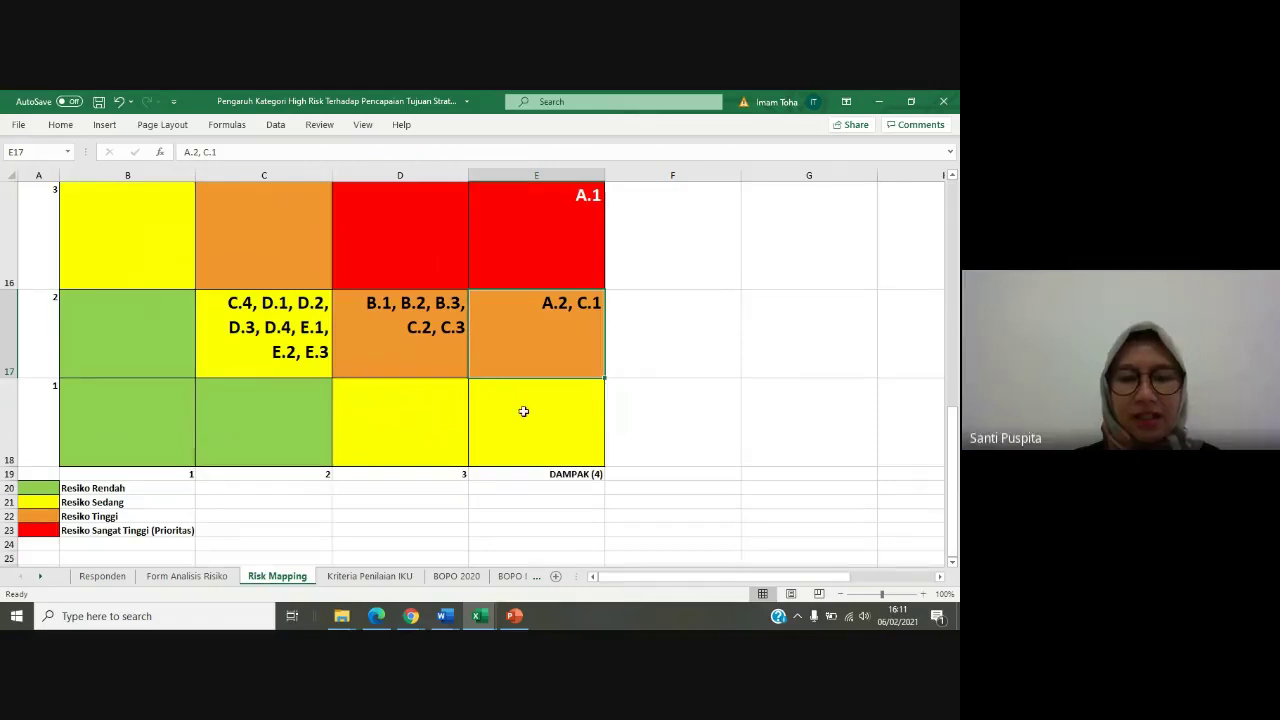
pyautogui.scroll(1, 523, 411)
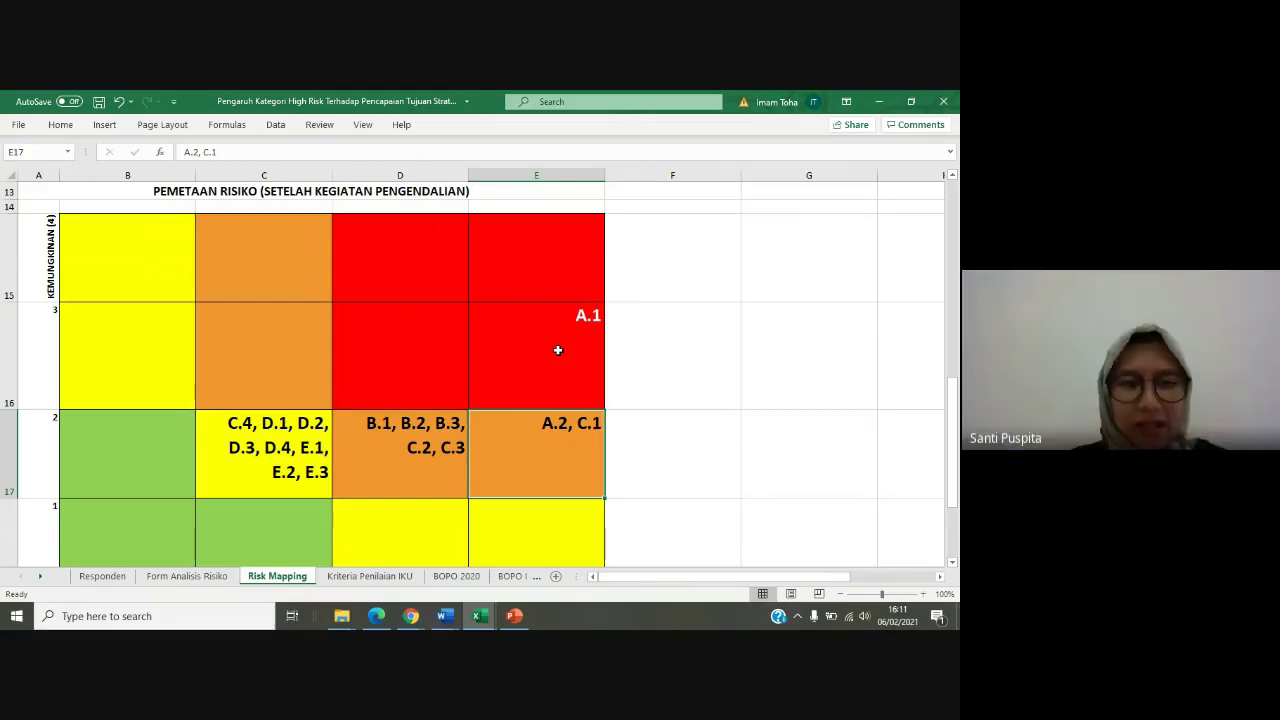
pyautogui.moveTo(409, 283)
pyautogui.mouseDown()
pyautogui.moveTo(494, 351)
pyautogui.moveTo(591, 364)
pyautogui.mouseUp()
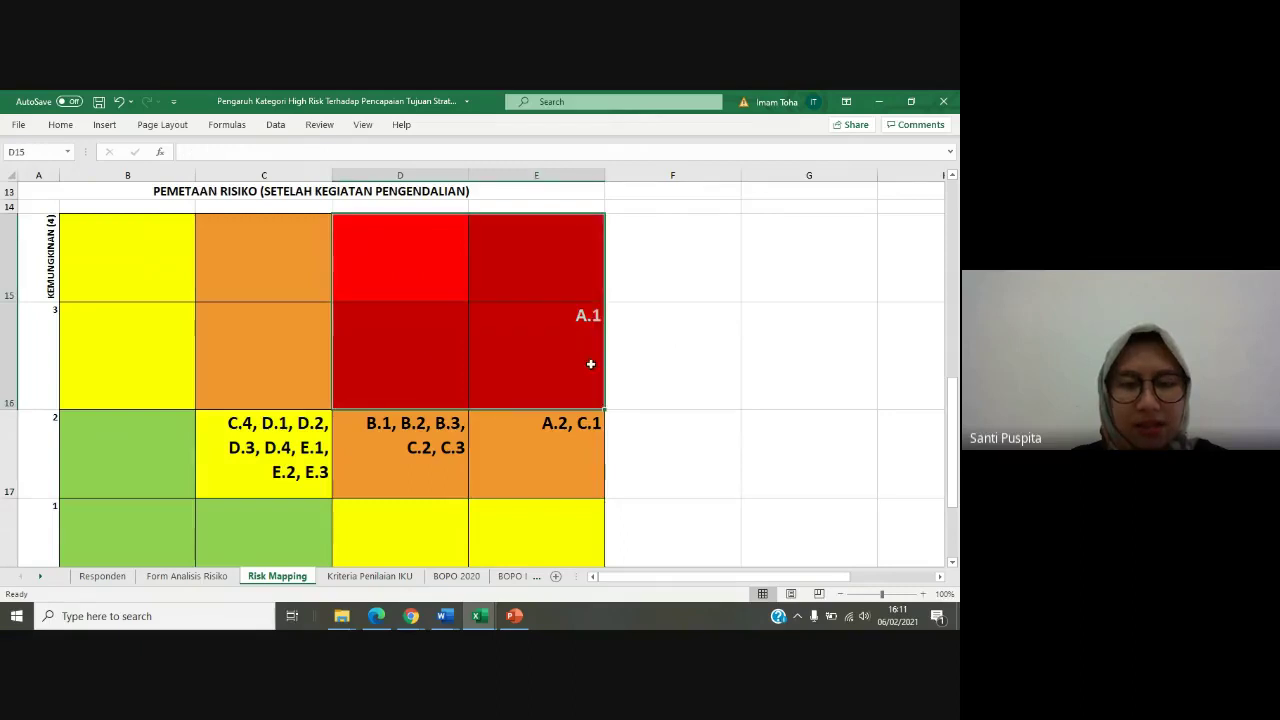
pyautogui.moveTo(274, 276); pyautogui.dragTo(314, 374)
pyautogui.moveTo(422, 455); pyautogui.dragTo(534, 446)
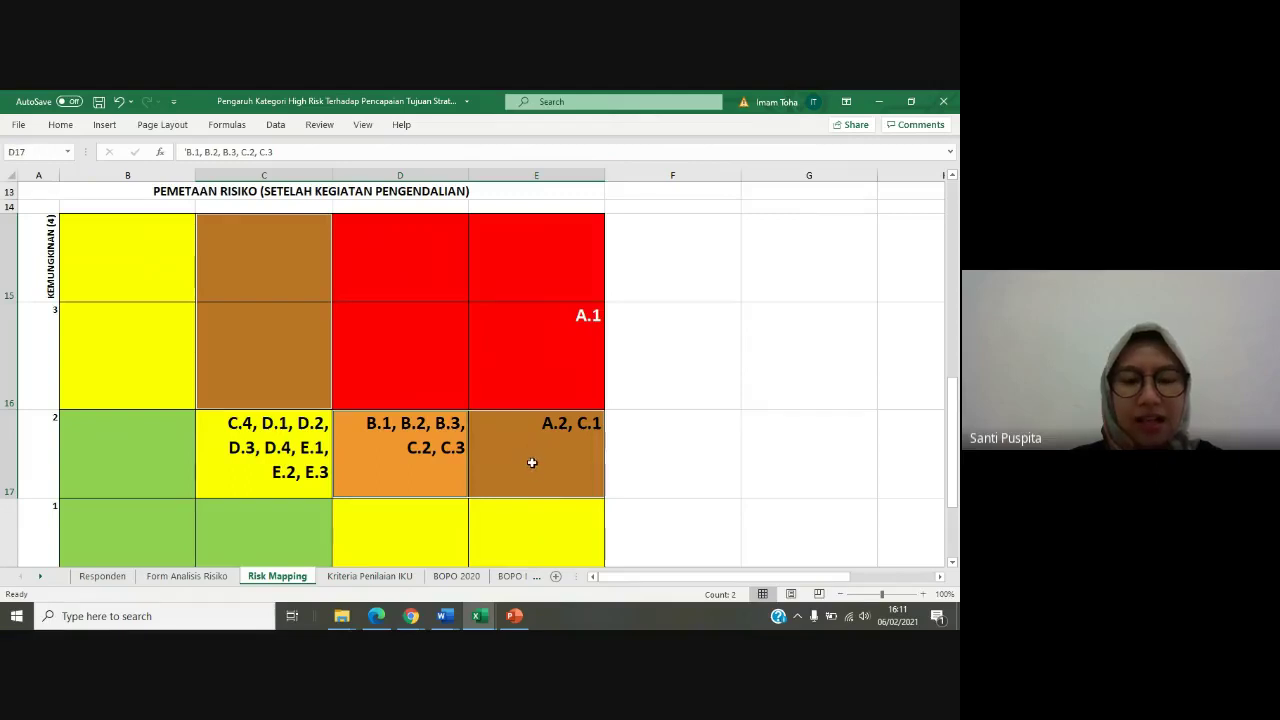
# Highlight the yellow cells B15:B16, C17 and D18:E18 together, then point out the green cell B17
pyautogui.moveTo(152, 260); pyautogui.dragTo(123, 369)
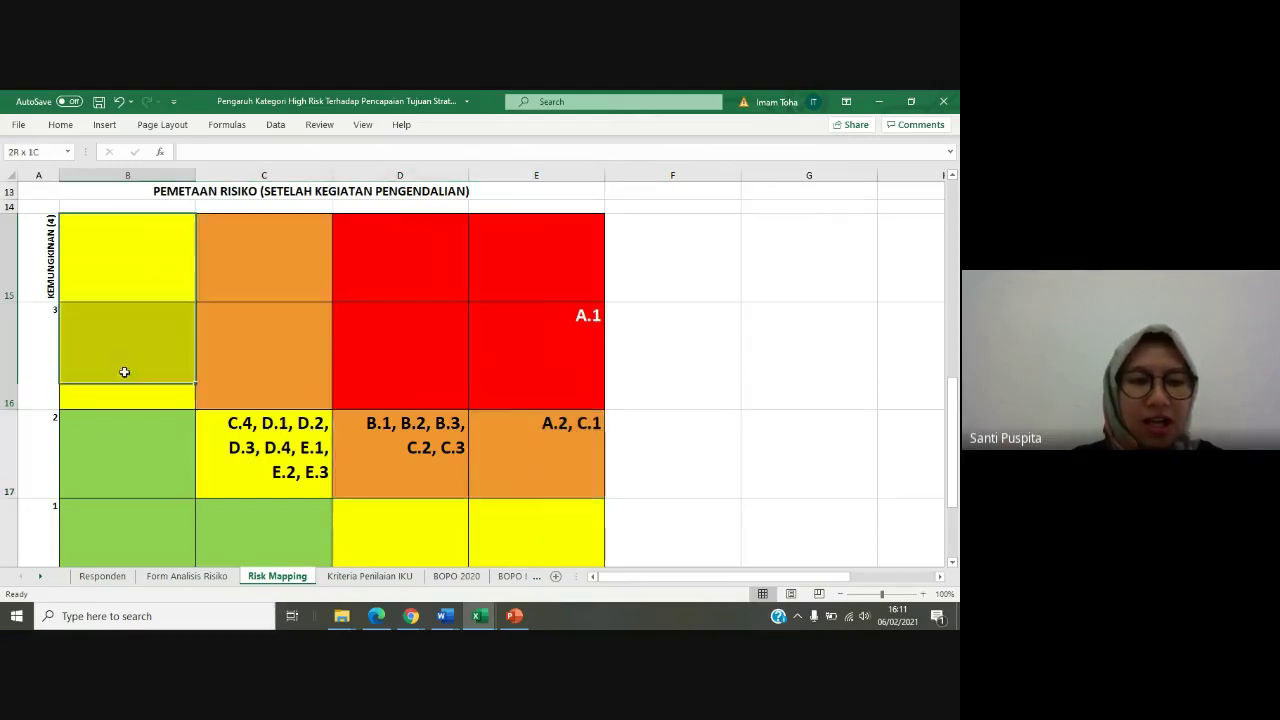
pyautogui.keyDown('ctrl'); pyautogui.click(234, 437); pyautogui.keyUp('ctrl')
pyautogui.moveTo(381, 524); pyautogui.dragTo(534, 523)
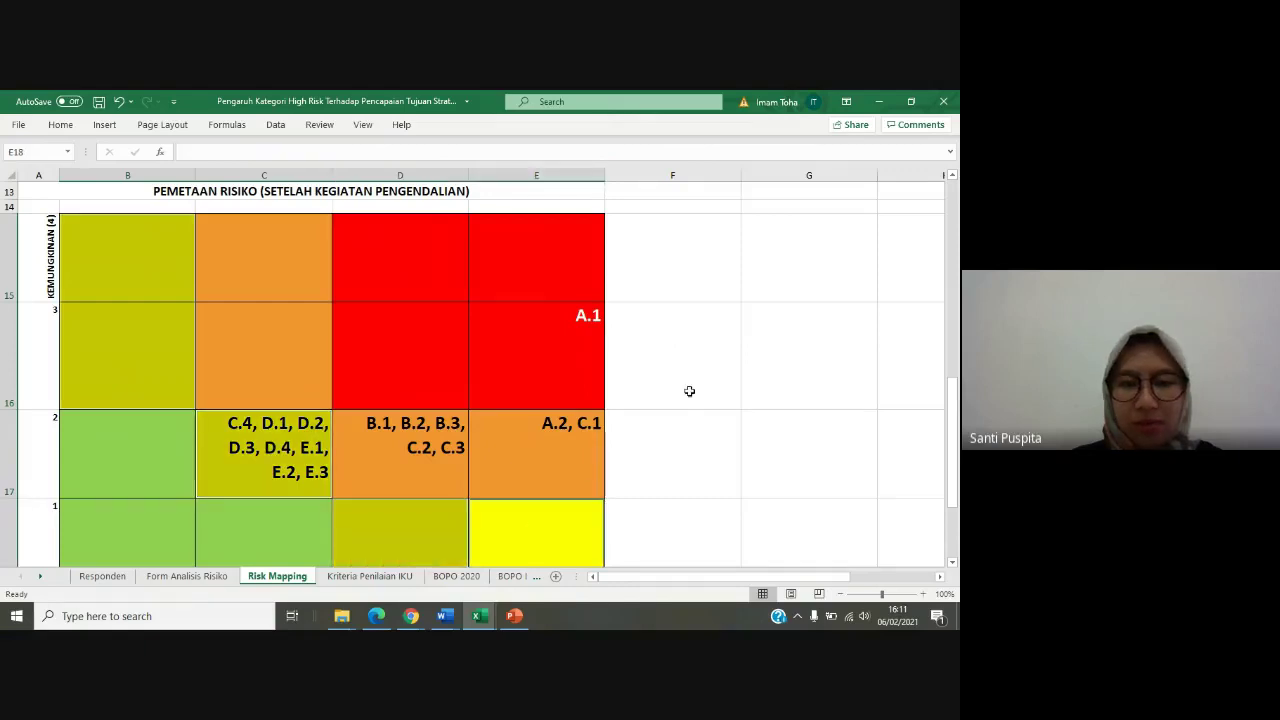
pyautogui.moveTo(955, 400); pyautogui.dragTo(957, 426)
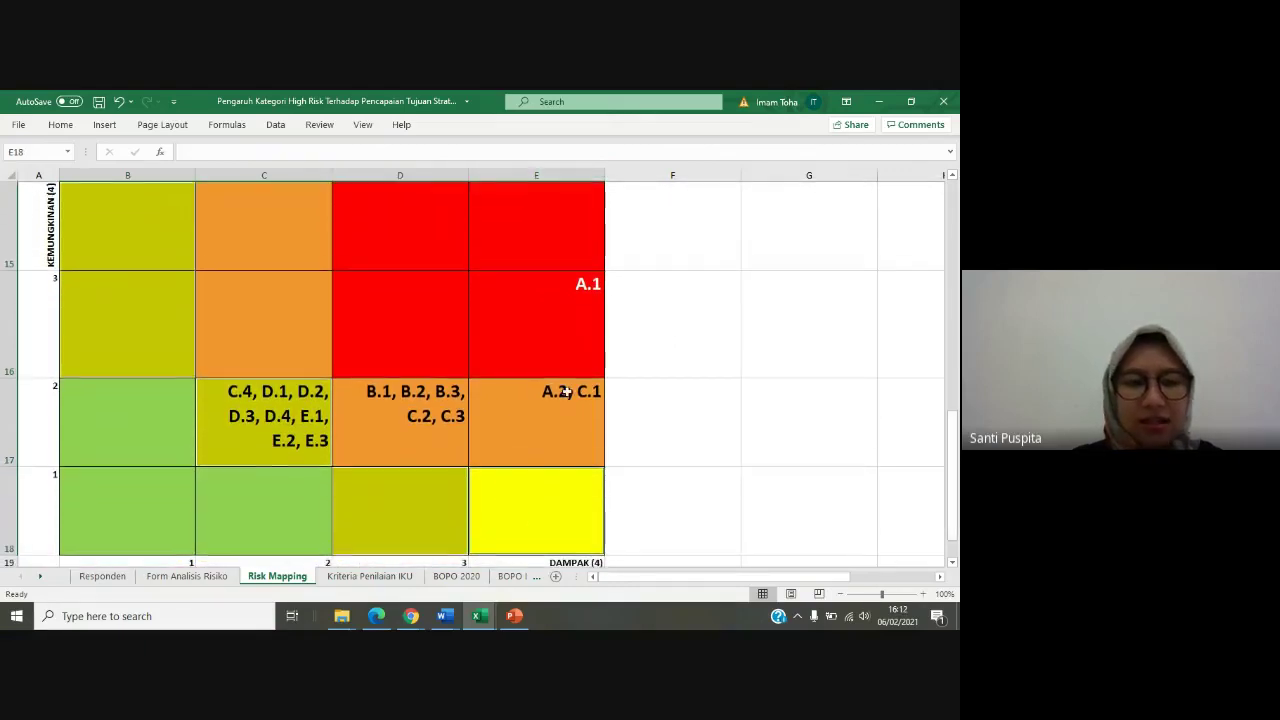
pyautogui.click(143, 441)
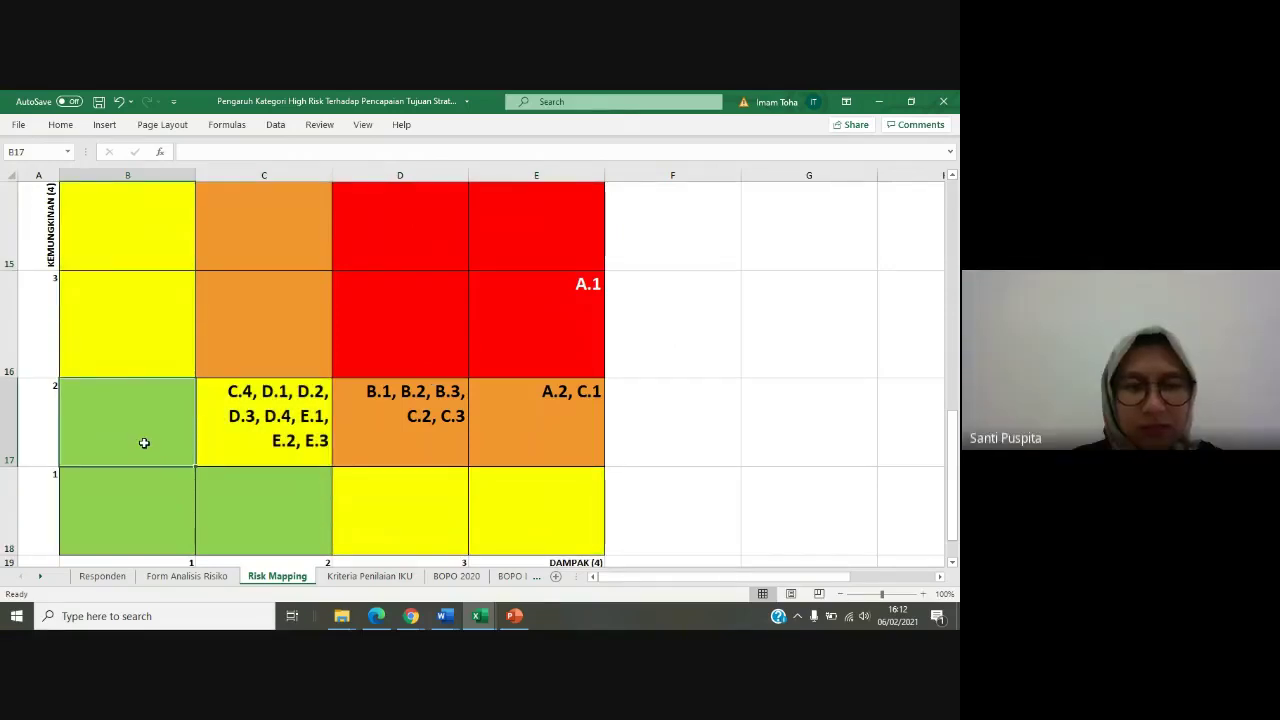
# Examine risk A.1 in the red cell E16 of the matrix for risks after control activities
pyautogui.click(512, 283)
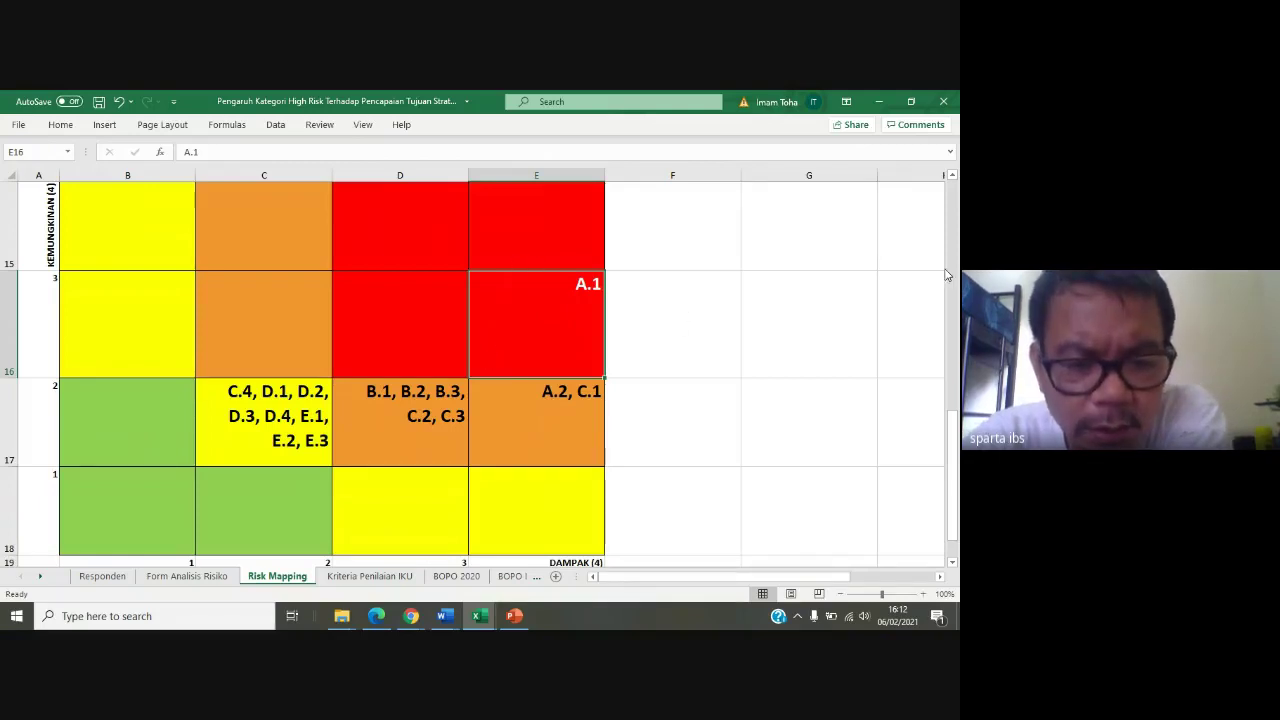
pyautogui.moveTo(953, 440); pyautogui.dragTo(953, 439)
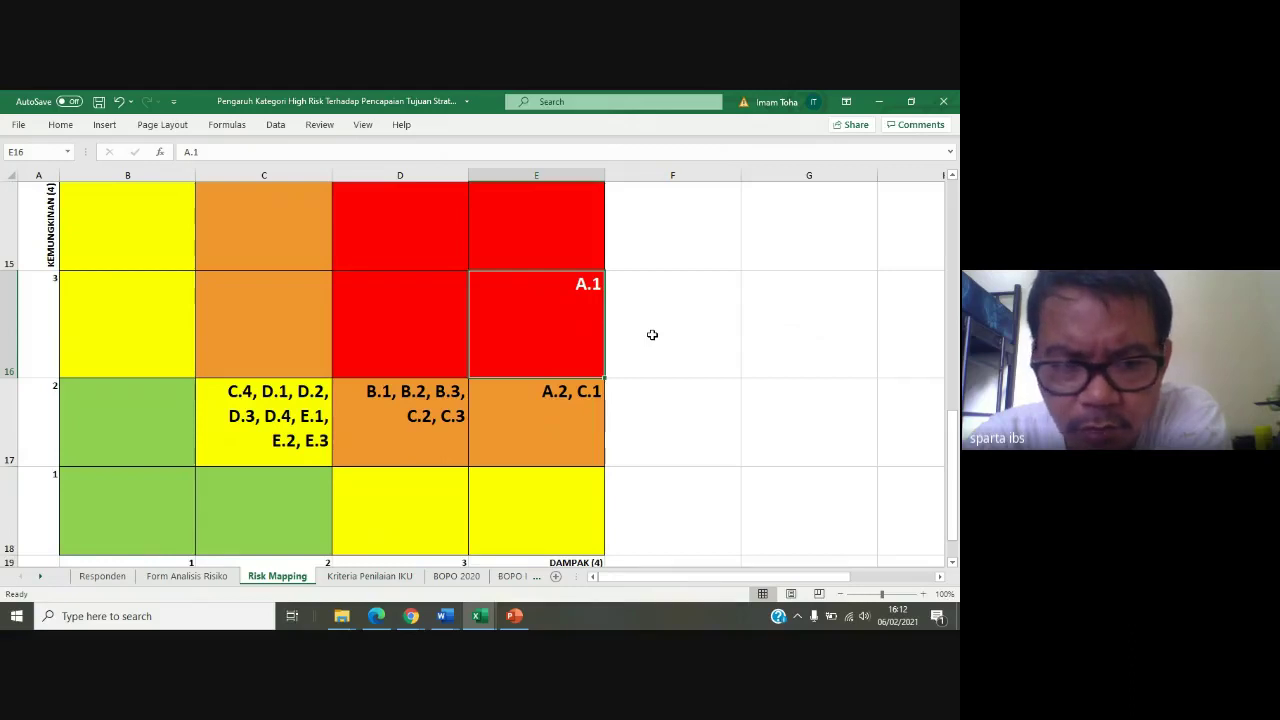
pyautogui.click(676, 268)
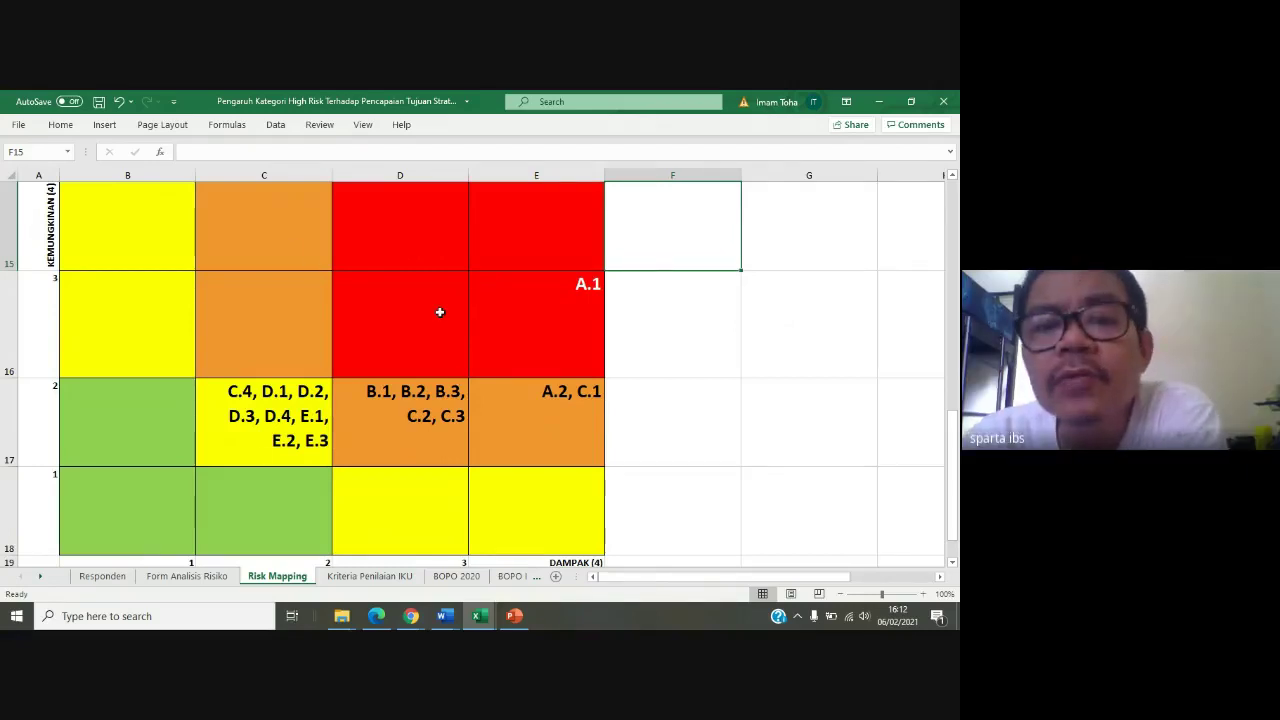
pyautogui.click(528, 325)
pyautogui.click(655, 308)
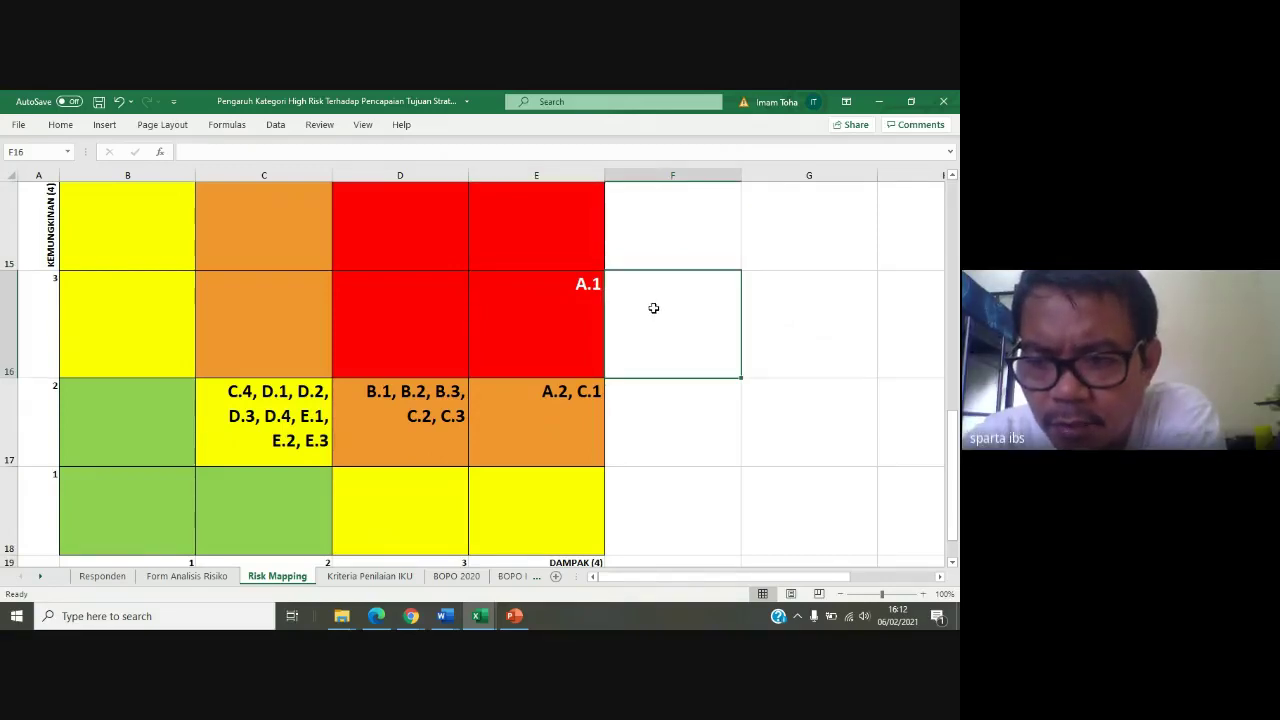
pyautogui.moveTo(953, 430); pyautogui.dragTo(953, 412)
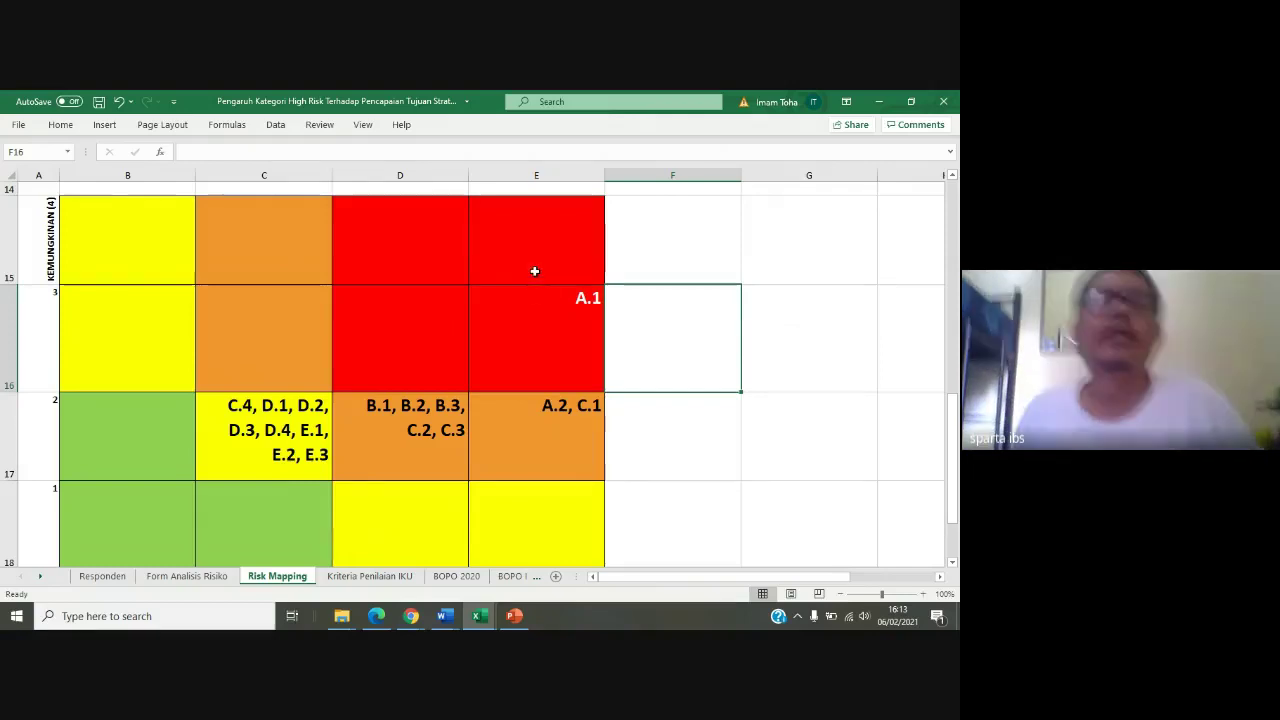
pyautogui.click(541, 305)
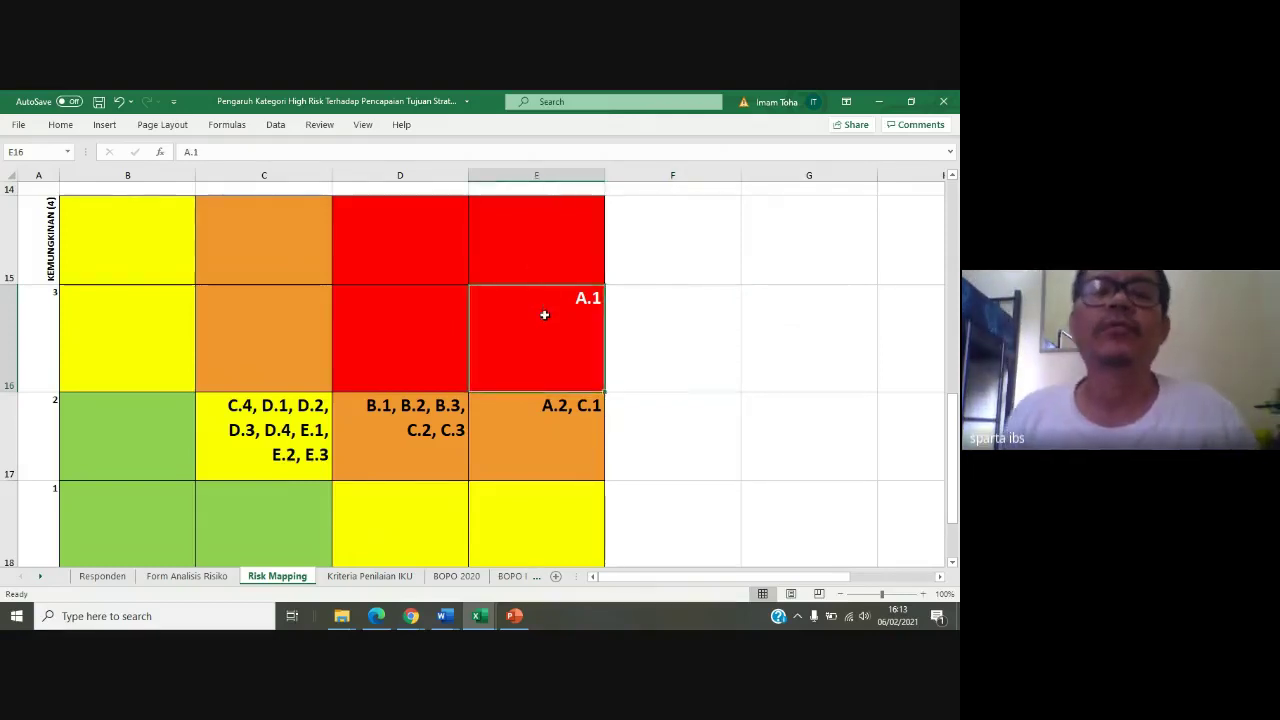
pyautogui.click(643, 300)
pyautogui.click(563, 326)
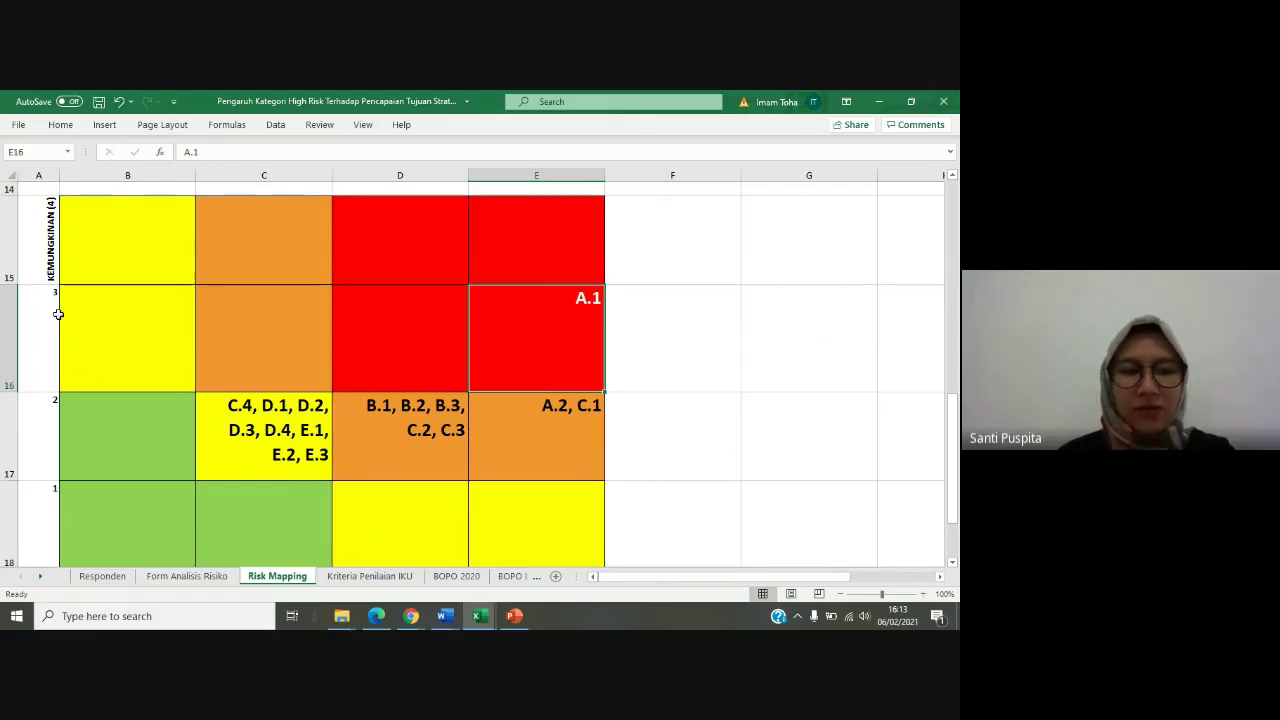
# Check the red cells E16 and D16 in the Kemungkinan 3 row against the Dampak axis and colour legend
pyautogui.scroll(-1, 477, 340)
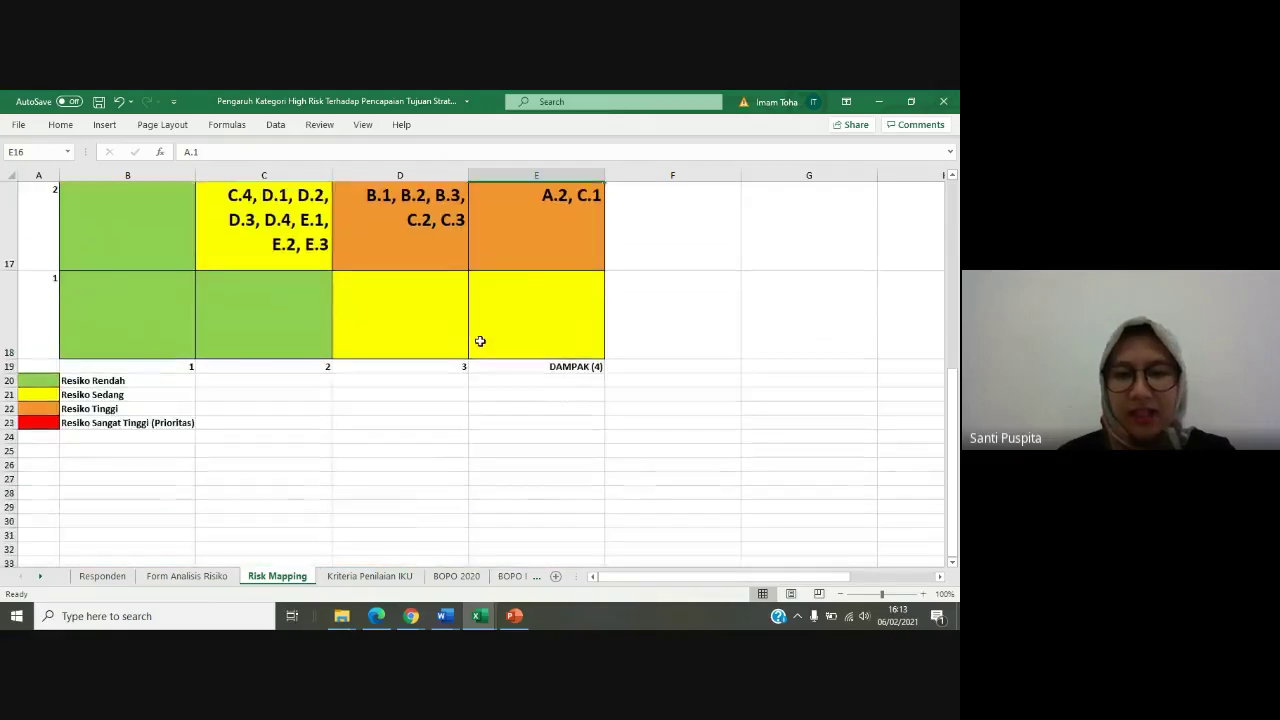
pyautogui.scroll(1, 591, 386)
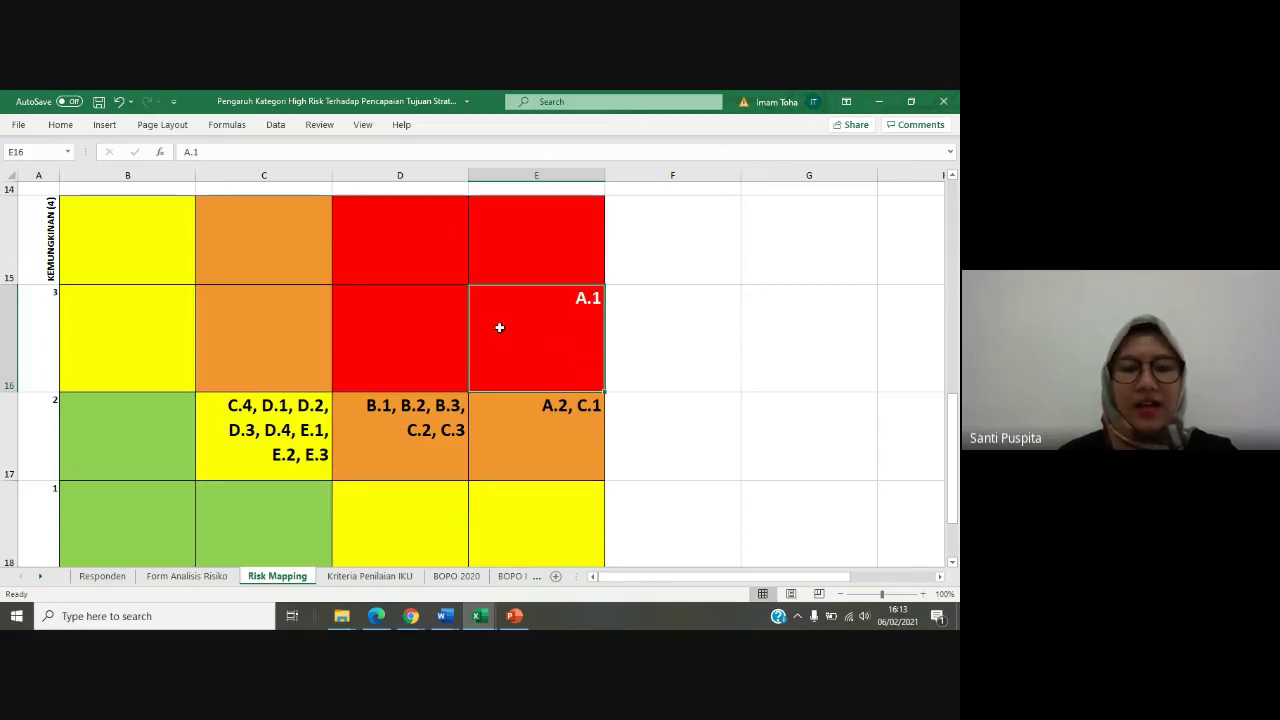
pyautogui.click(412, 331)
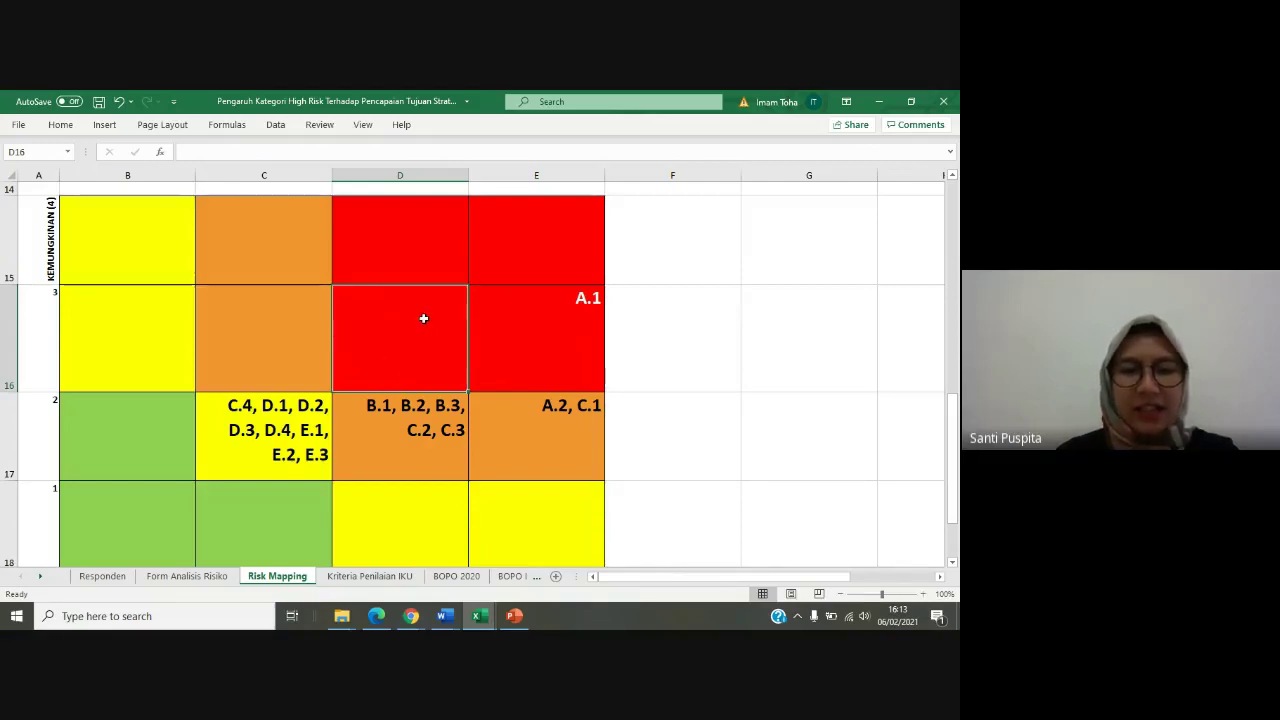
pyautogui.scroll(-1, 424, 318)
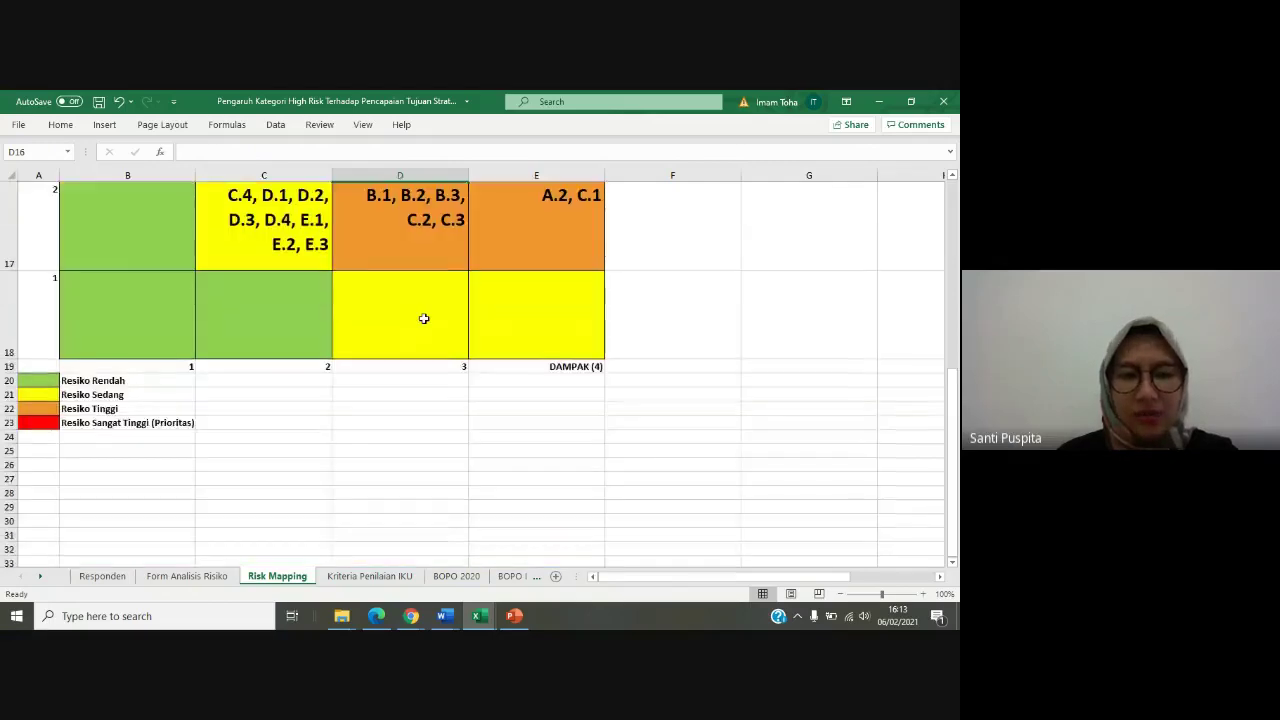
pyautogui.scroll(1, 424, 318)
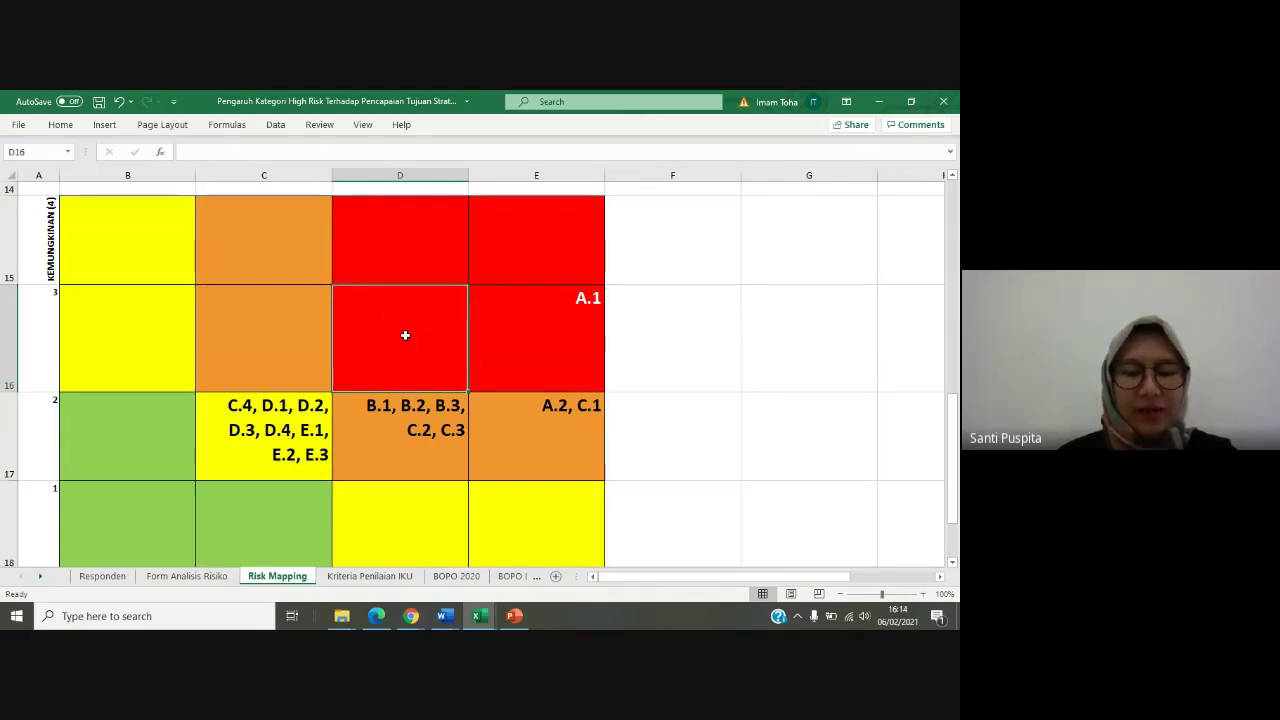
# Examine the red cells D15 and E15 in the Kemungkinan 4 row at Dampak levels 3 and 4
pyautogui.click(415, 243)
pyautogui.click(537, 254)
pyautogui.click(404, 259)
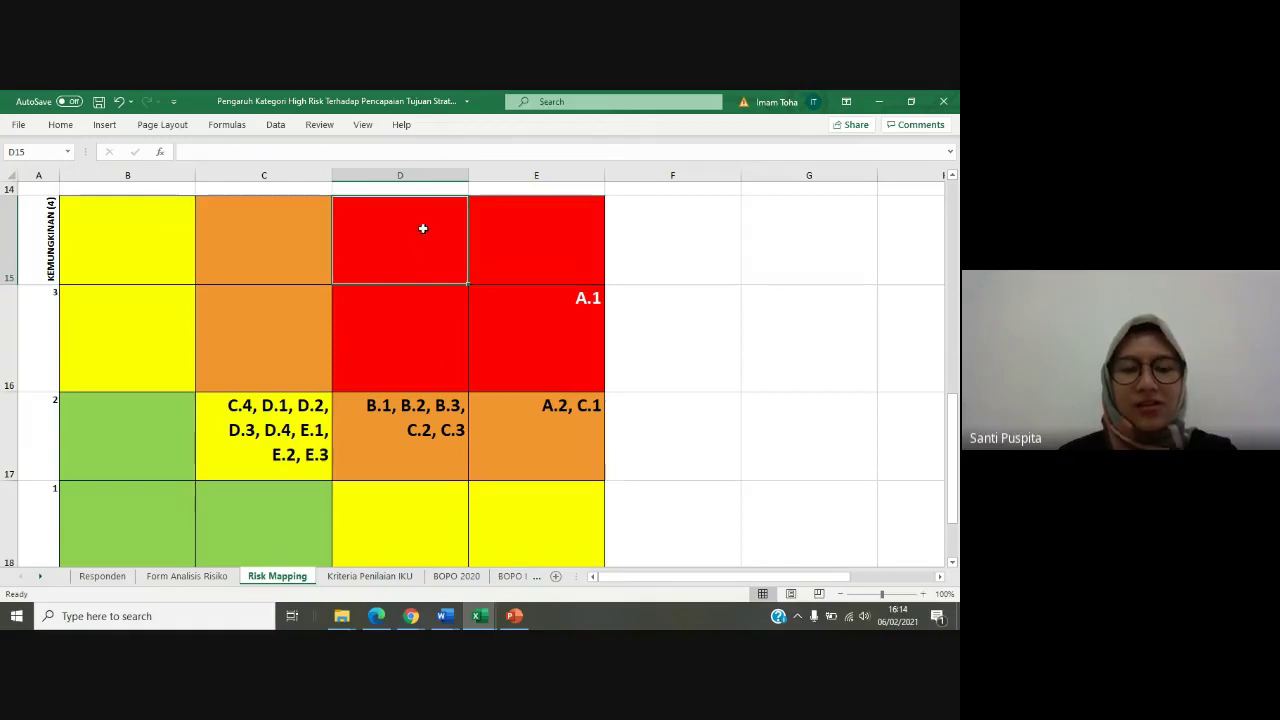
pyautogui.click(561, 236)
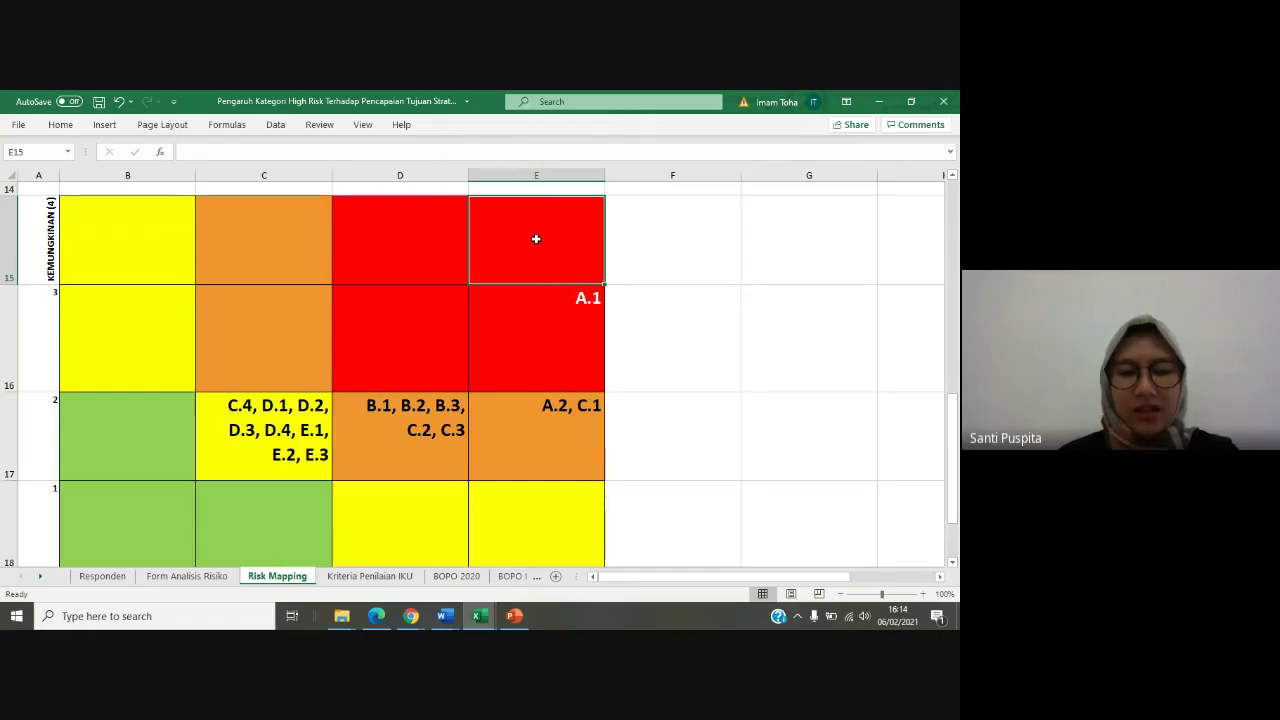
pyautogui.click(685, 342)
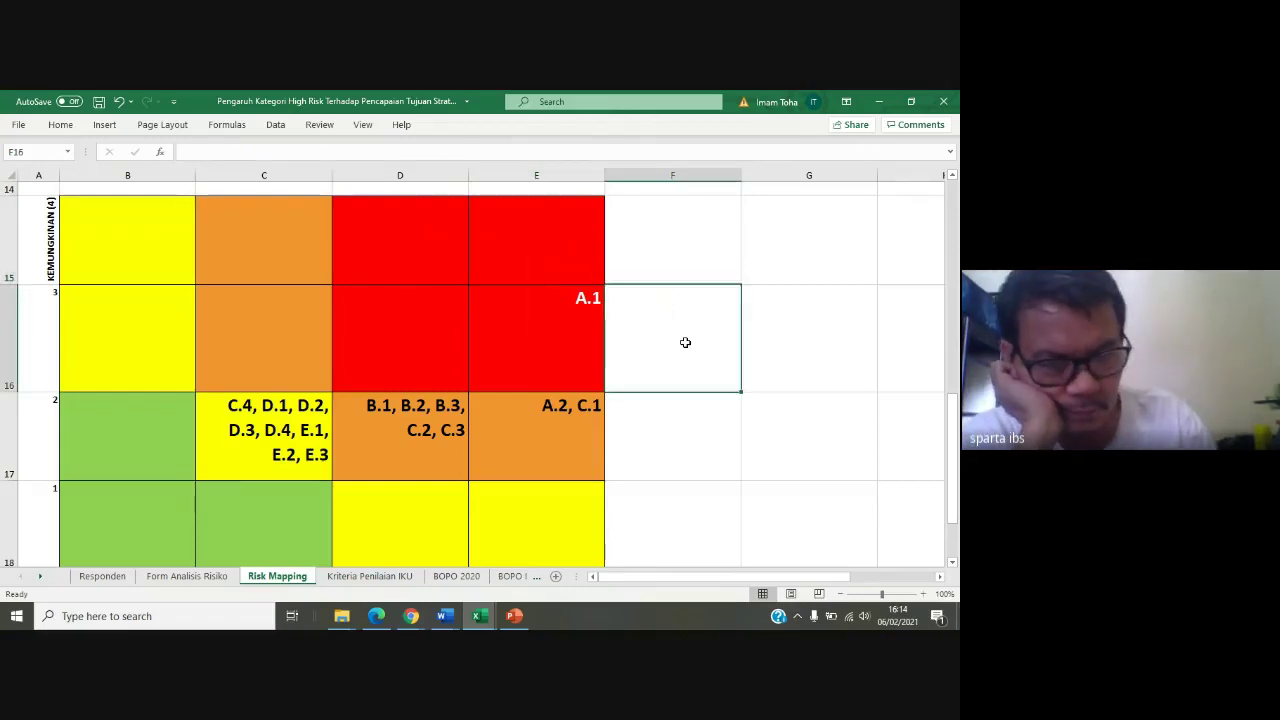
# Return to the red cell E16 and review the position of risk A.1 in the matrix
pyautogui.click(583, 331)
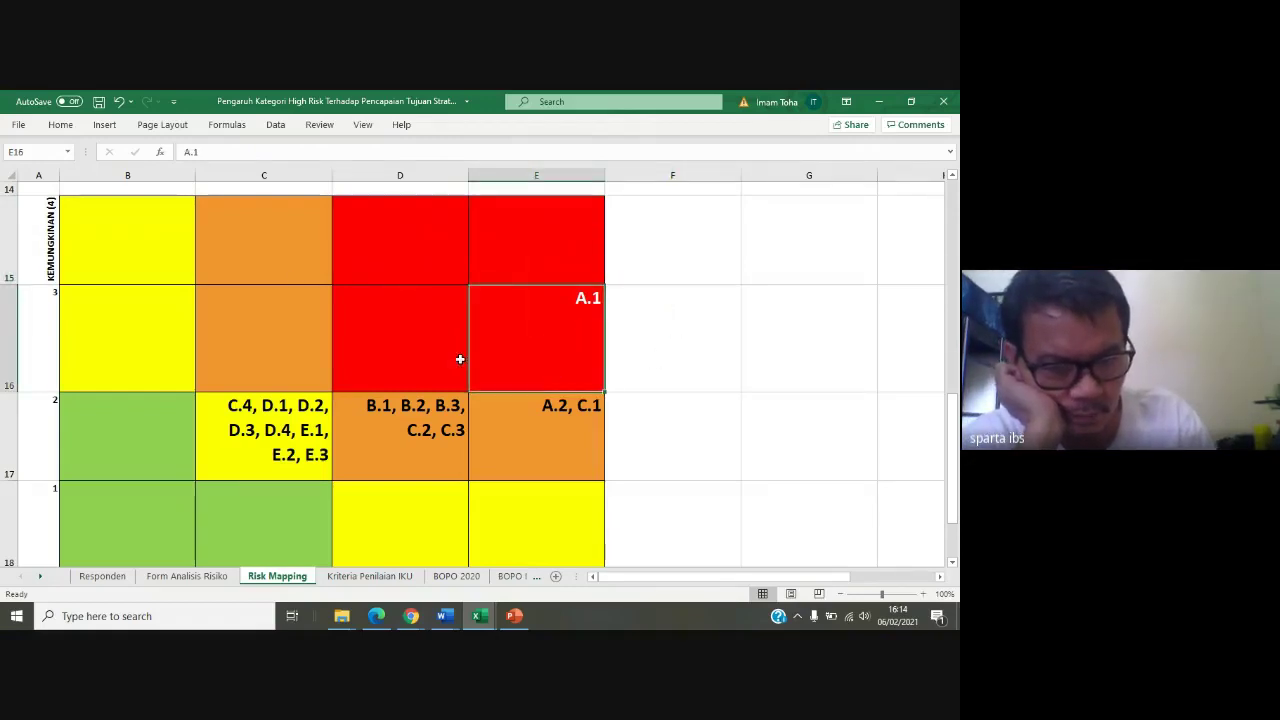
pyautogui.click(657, 331)
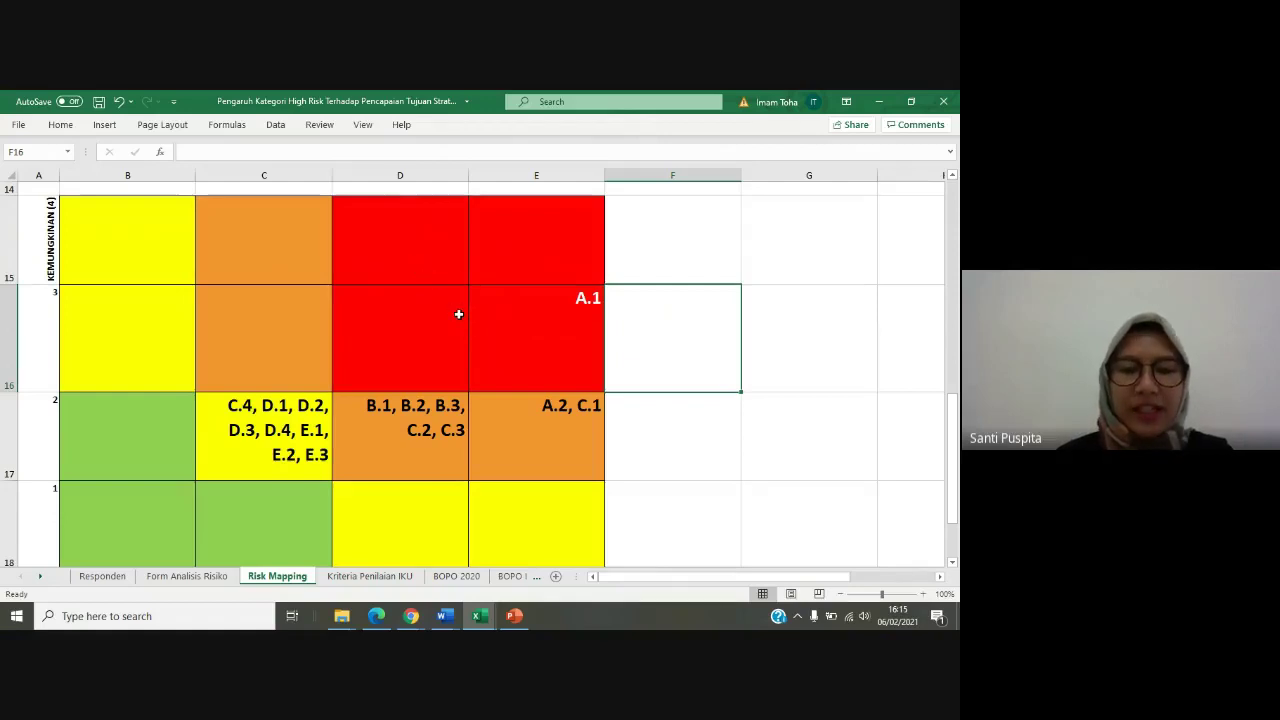
pyautogui.click(570, 316)
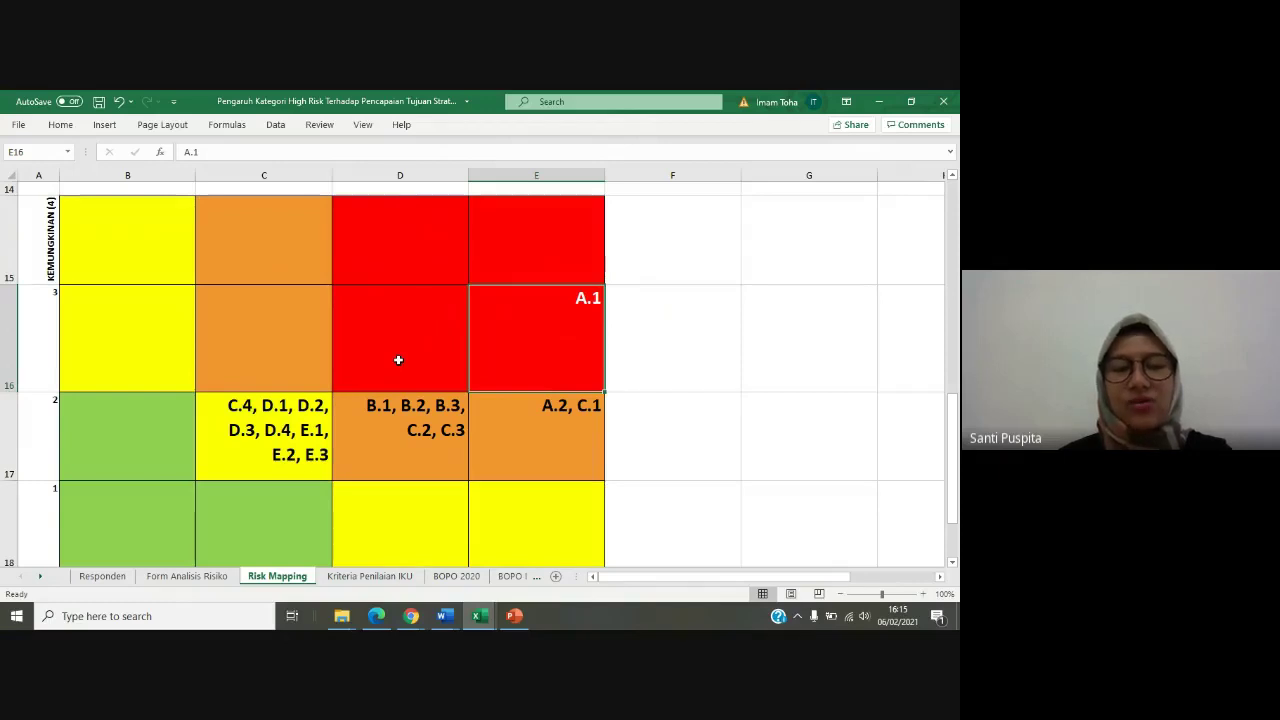
# Compare the red cell E16 holding risk A.1 with the orange cell E17 below it holding risks A.2 and C.1
pyautogui.click(687, 306)
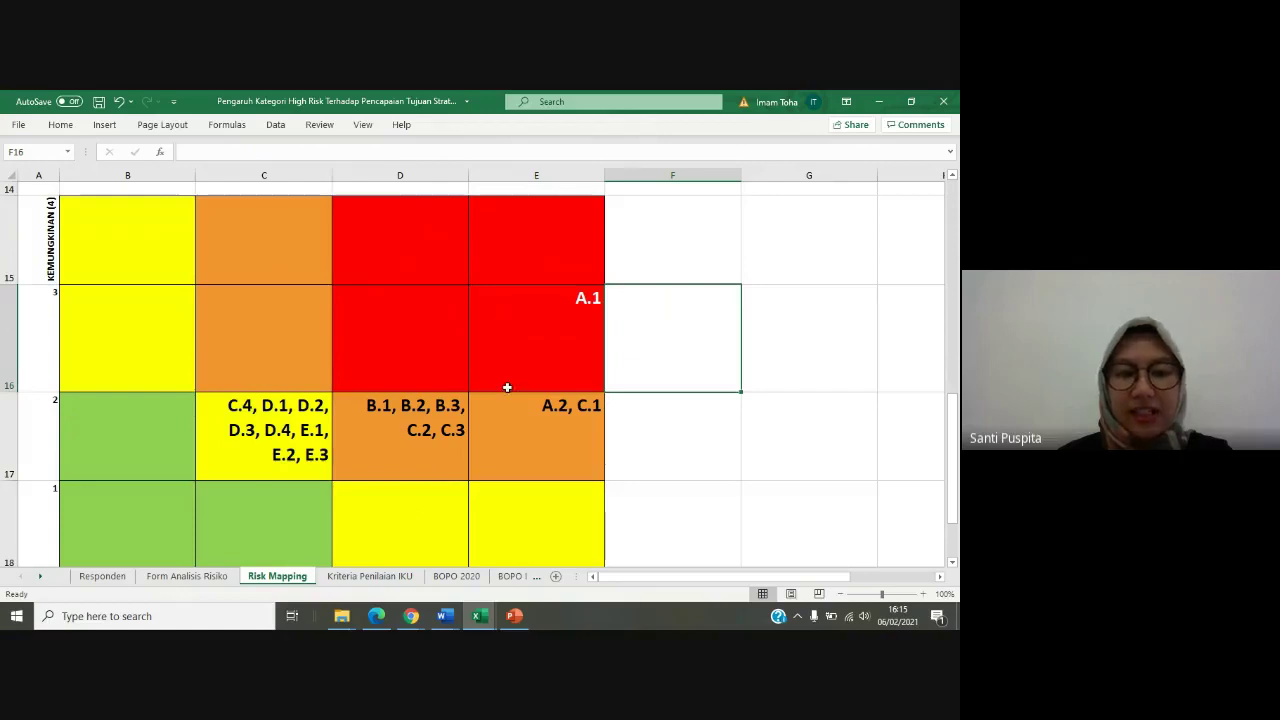
pyautogui.click(584, 340)
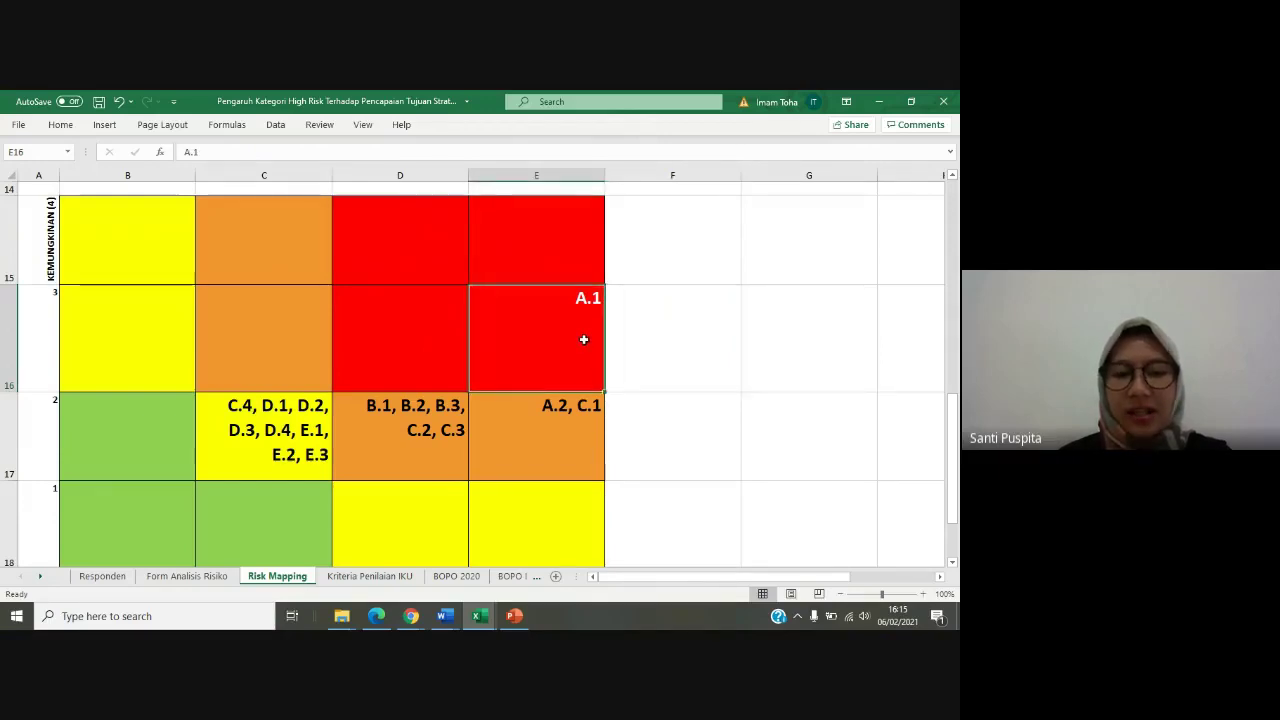
pyautogui.moveTo(583, 386); pyautogui.dragTo(574, 414)
pyautogui.click(569, 315)
pyautogui.moveTo(569, 315)
pyautogui.mouseDown()
pyautogui.moveTo(563, 417)
pyautogui.moveTo(589, 403)
pyautogui.mouseUp()
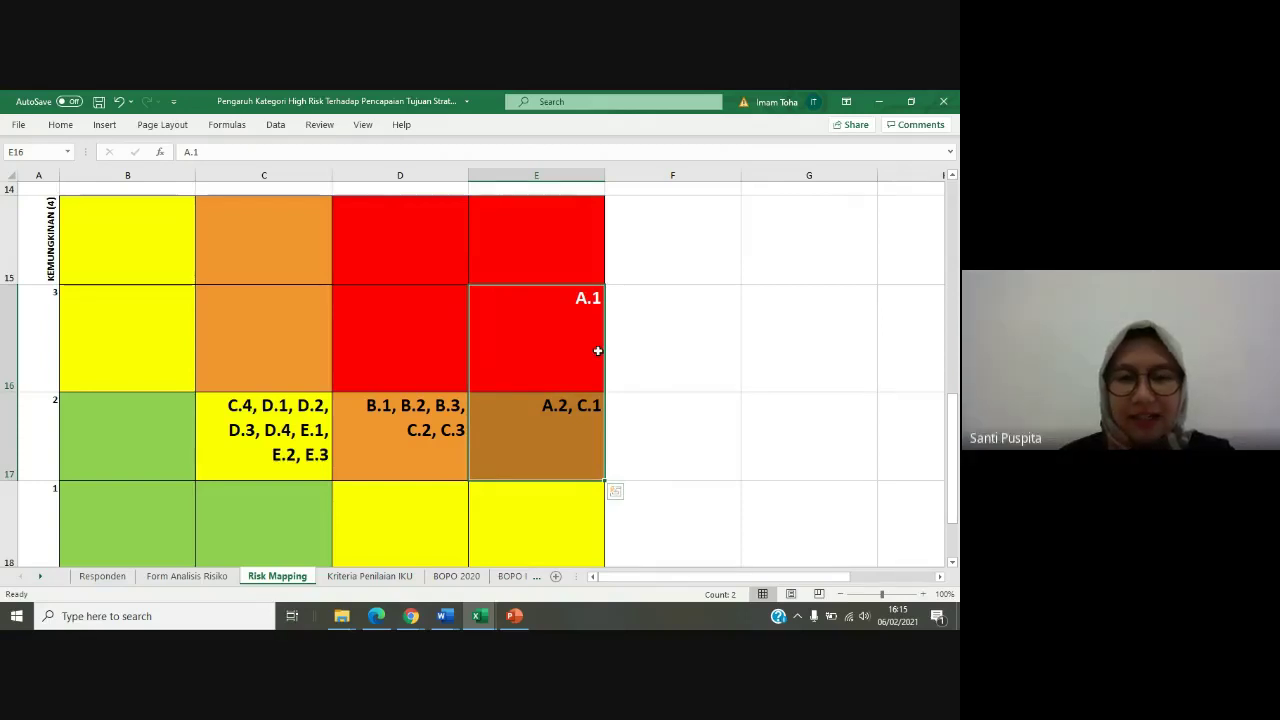
pyautogui.click(681, 352)
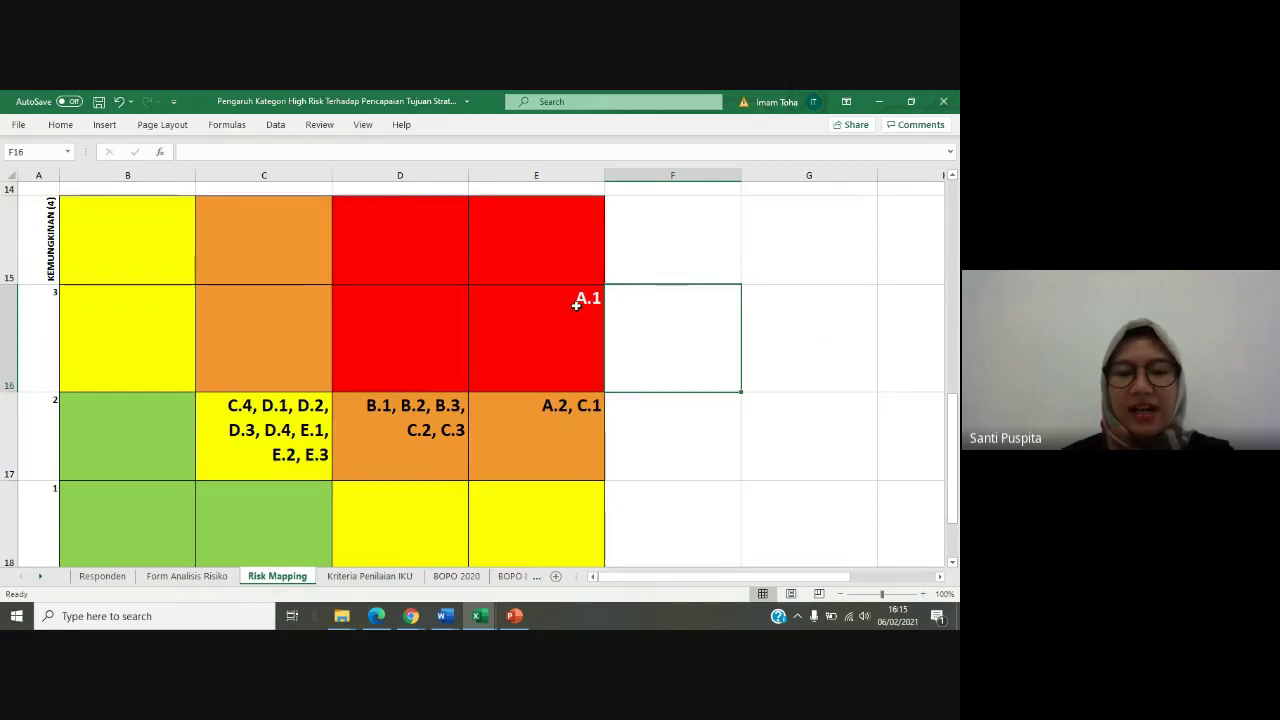
pyautogui.click(556, 414)
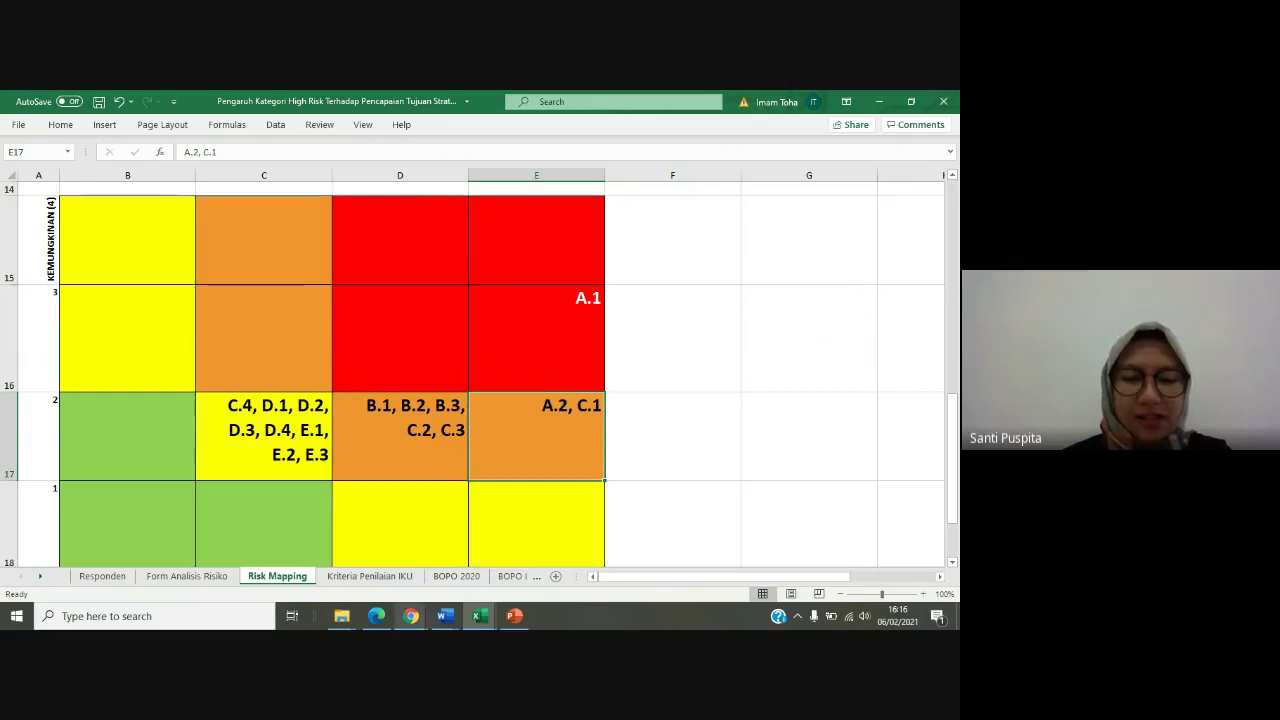
# Open the BOPO 2020 sheet, enlarge its view, and examine the Pendapatan Modal Operasional Rp.2T figure in row 2
pyautogui.click(456, 576)
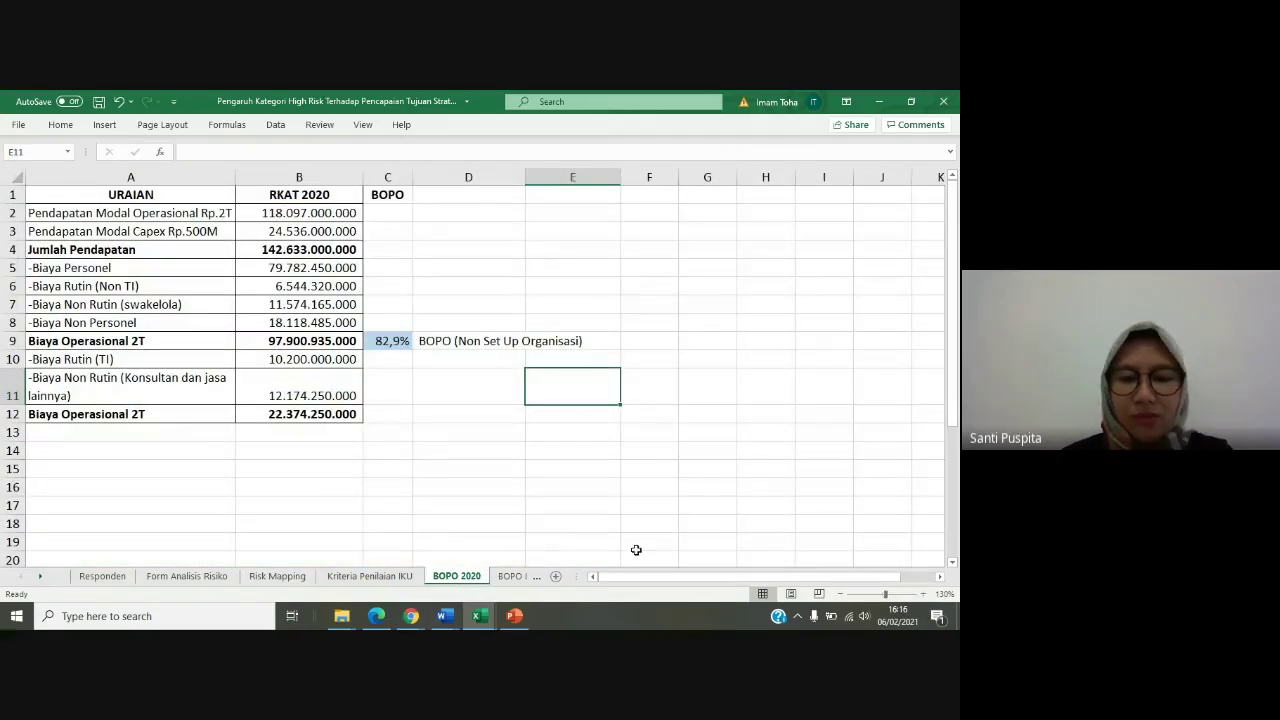
pyautogui.keyDown('ctrl'); pyautogui.scroll(1, 403, 526); pyautogui.keyUp('ctrl')
pyautogui.scroll(1, 402, 525)
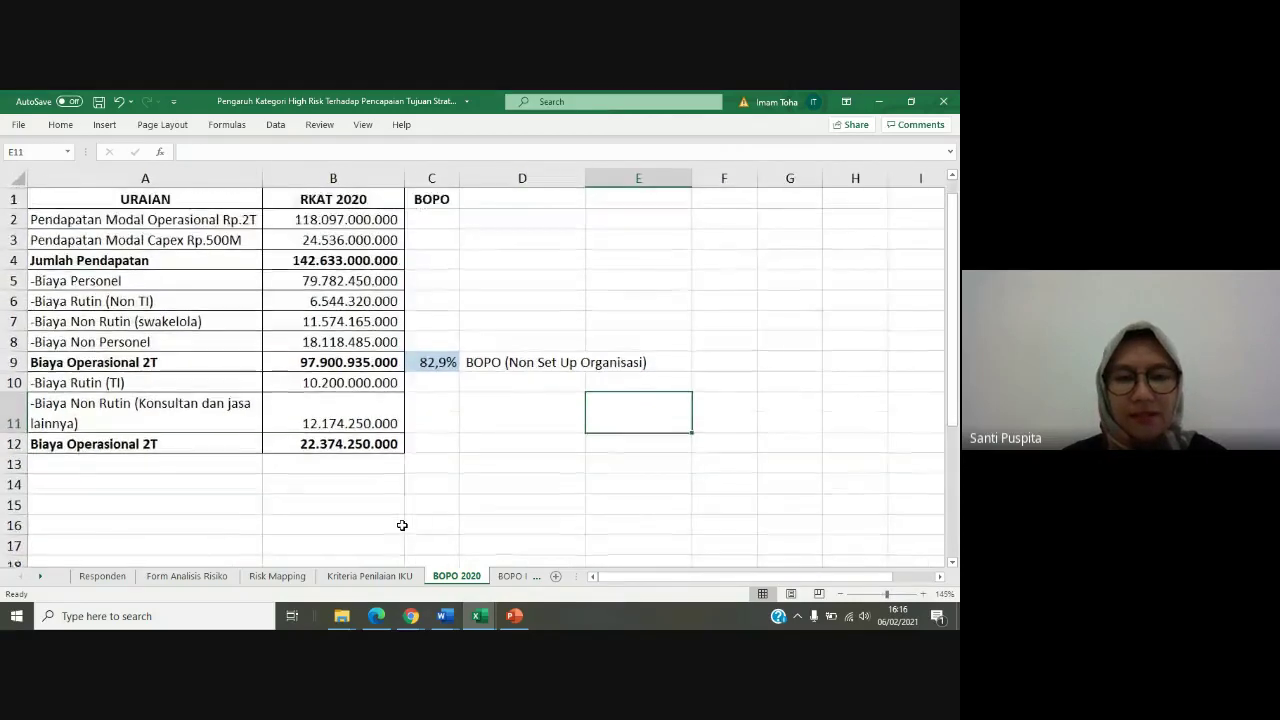
pyautogui.keyDown('ctrl'); pyautogui.scroll(1, 402, 525); pyautogui.keyUp('ctrl')
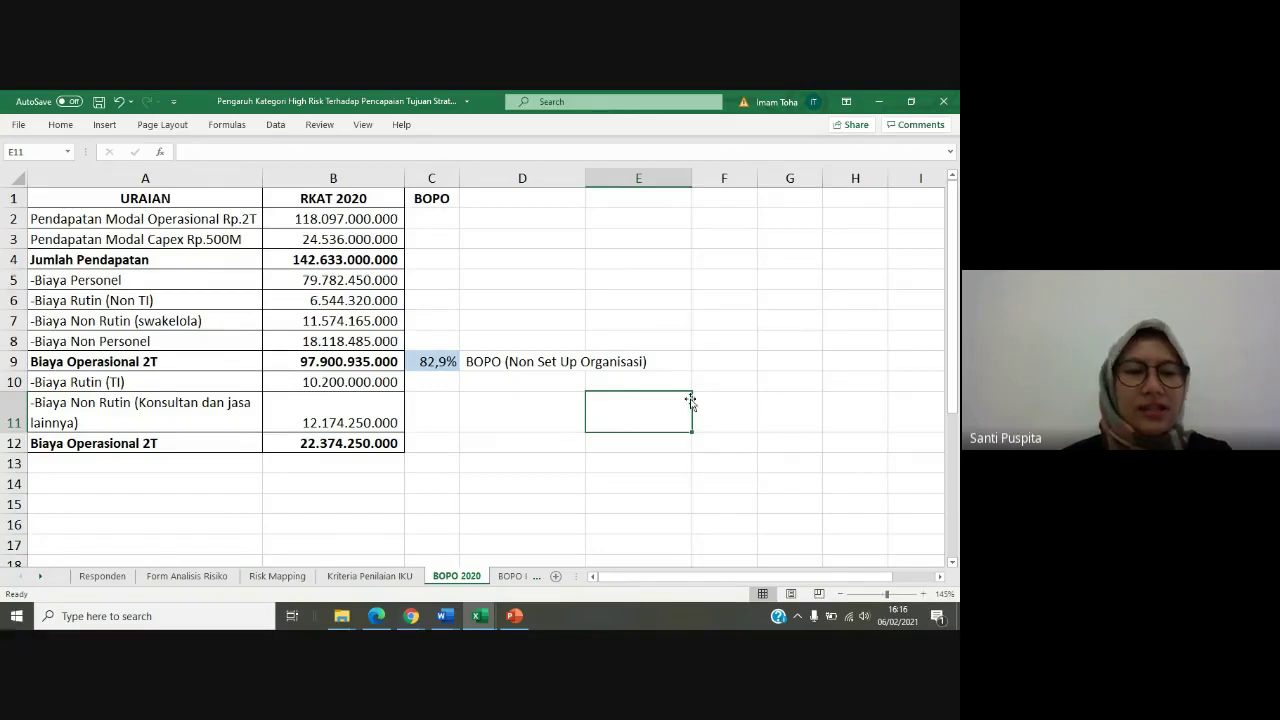
pyautogui.click(425, 503)
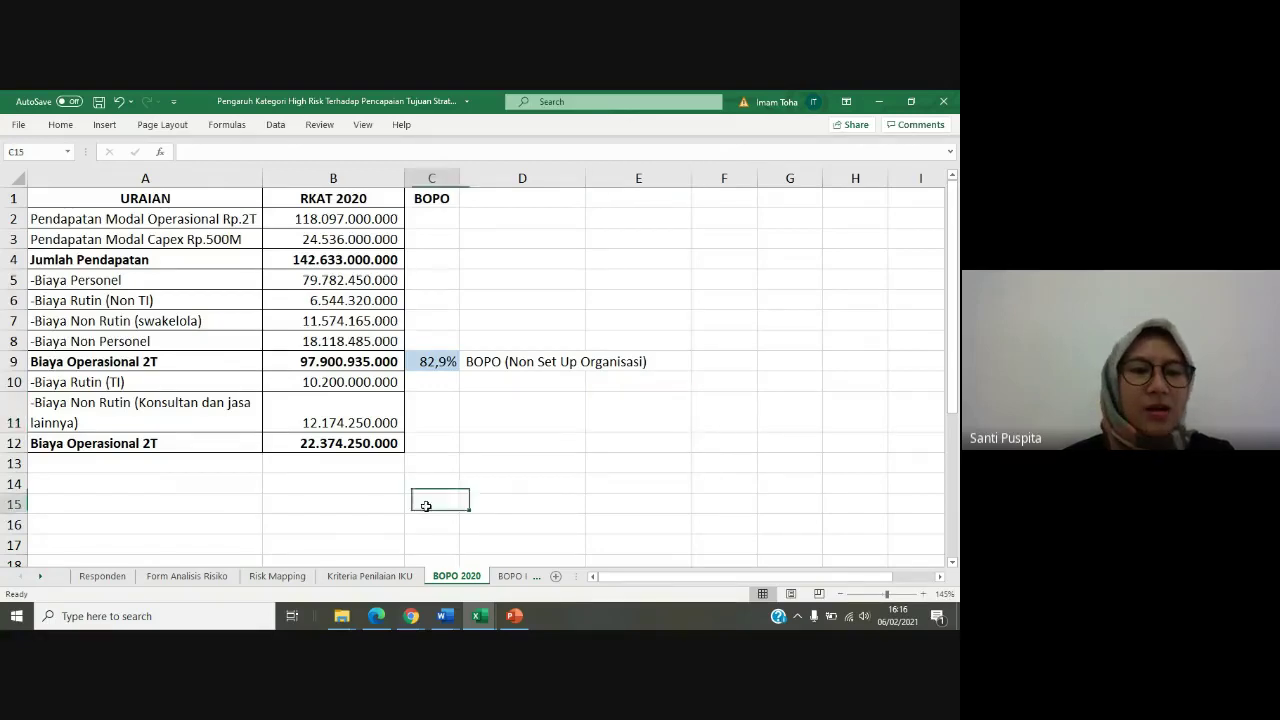
pyautogui.click(40, 221)
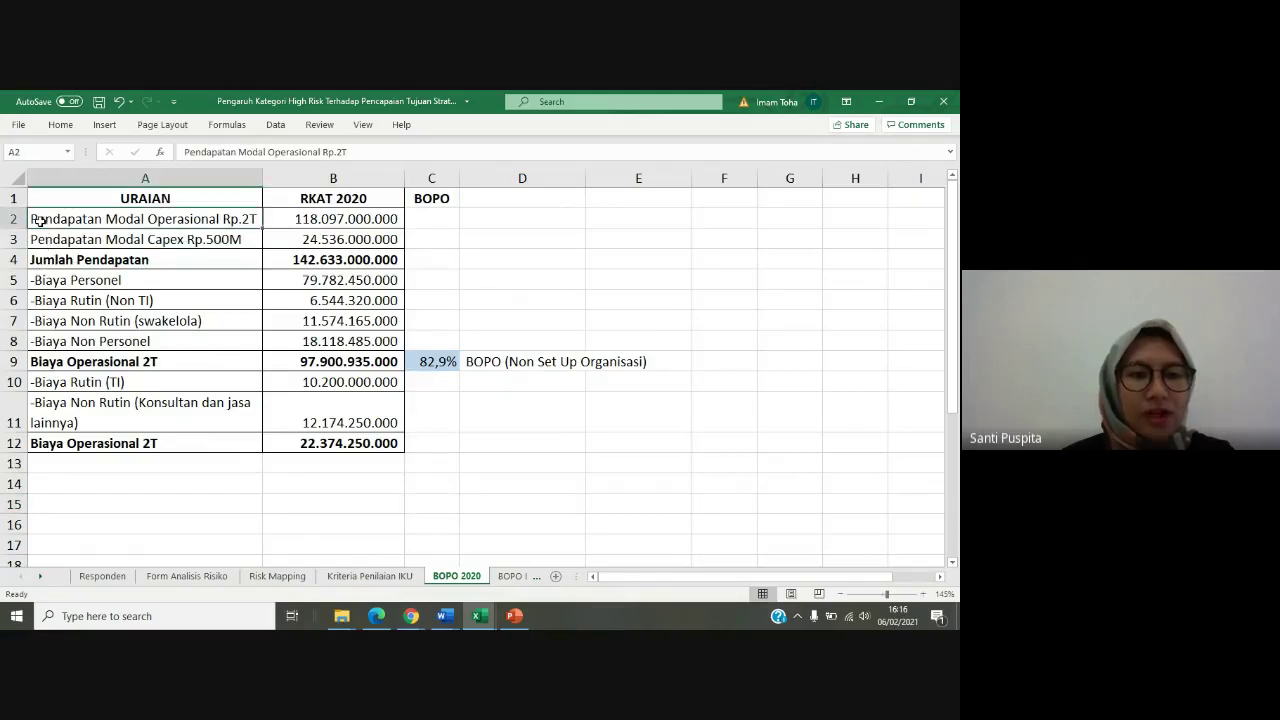
pyautogui.click(298, 222)
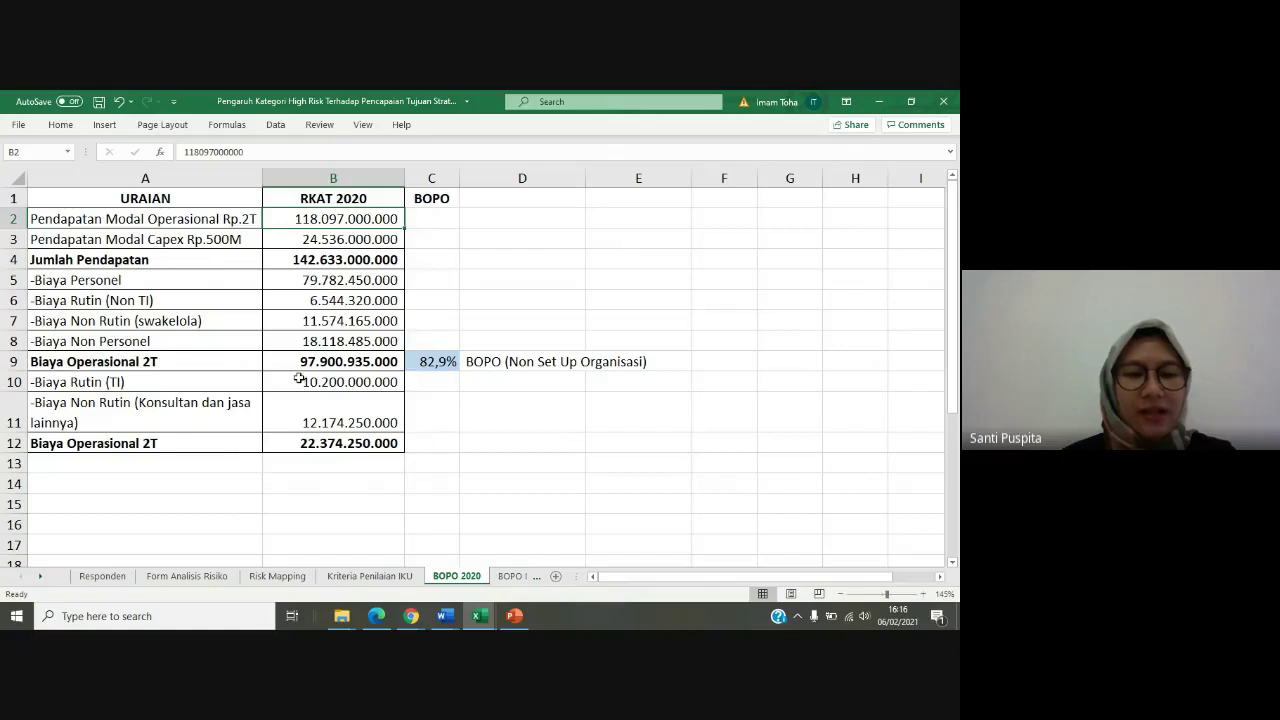
# Inspect the cells referenced by the BOPO formula in C9 and examine the Biaya Operasional 2T total in row 9
pyautogui.click(426, 358)
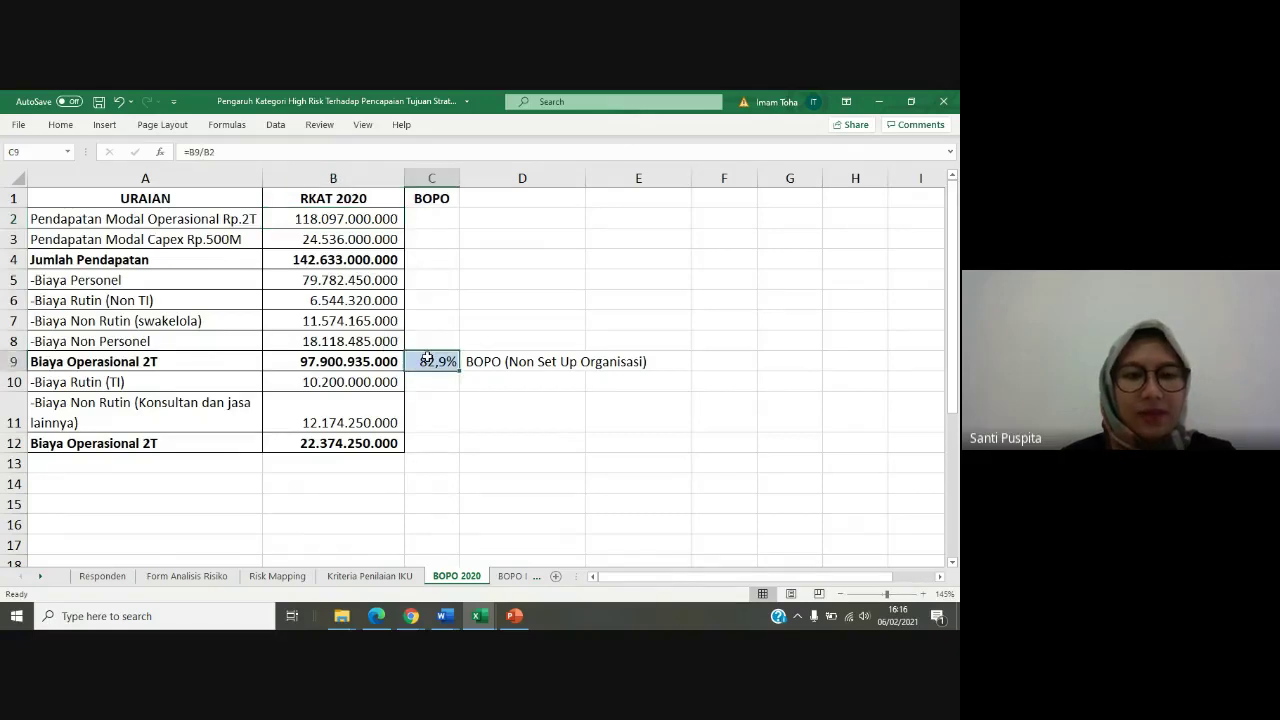
pyautogui.click(252, 153)
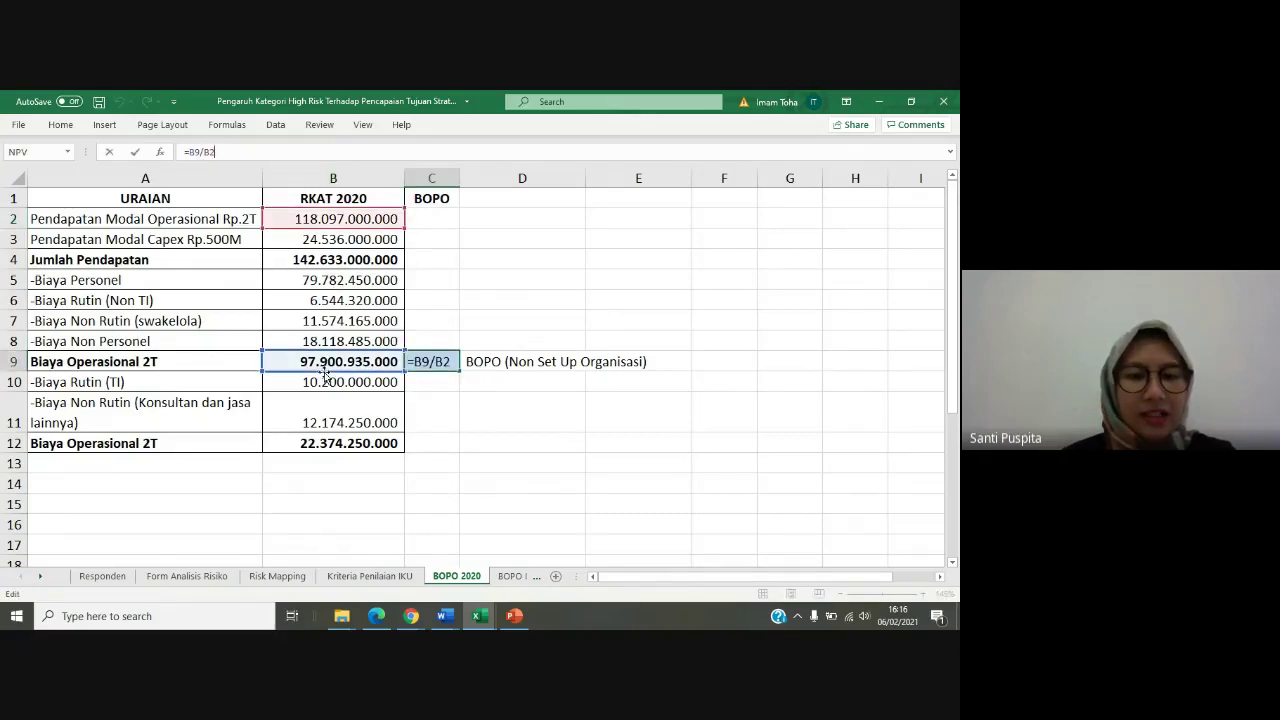
pyautogui.press('Return')
pyautogui.click(14, 361)
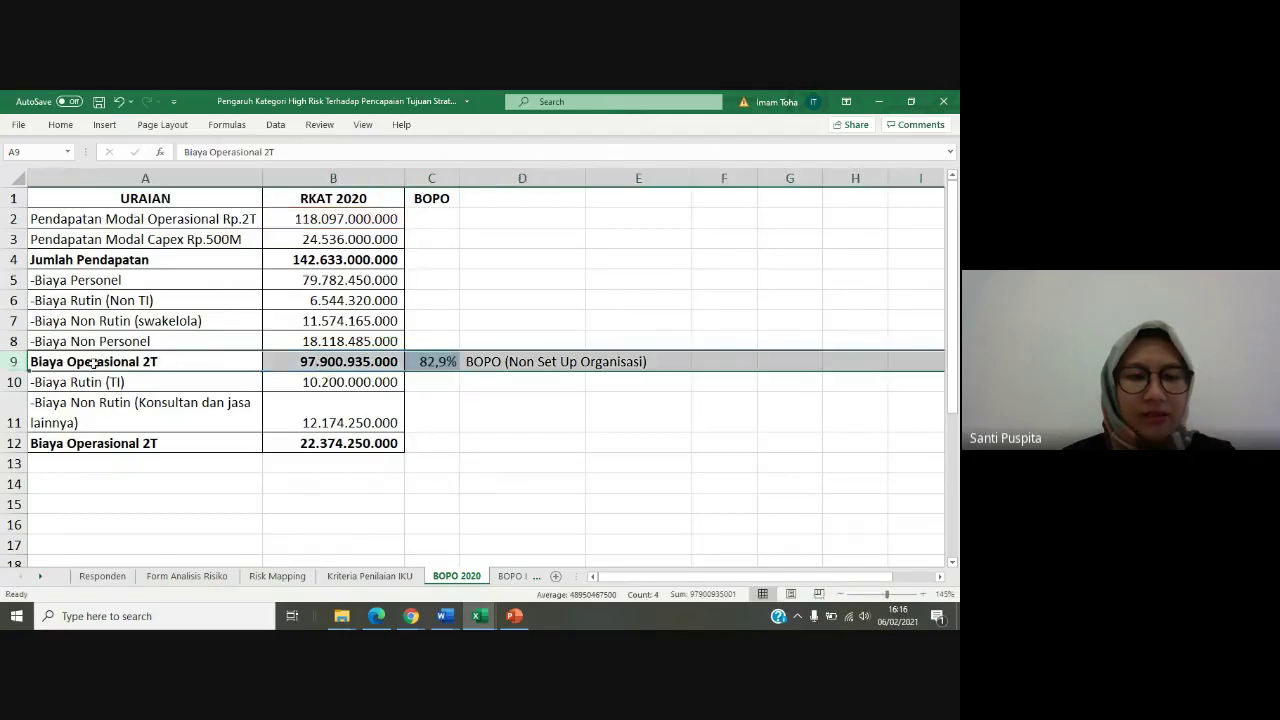
pyautogui.click(333, 364)
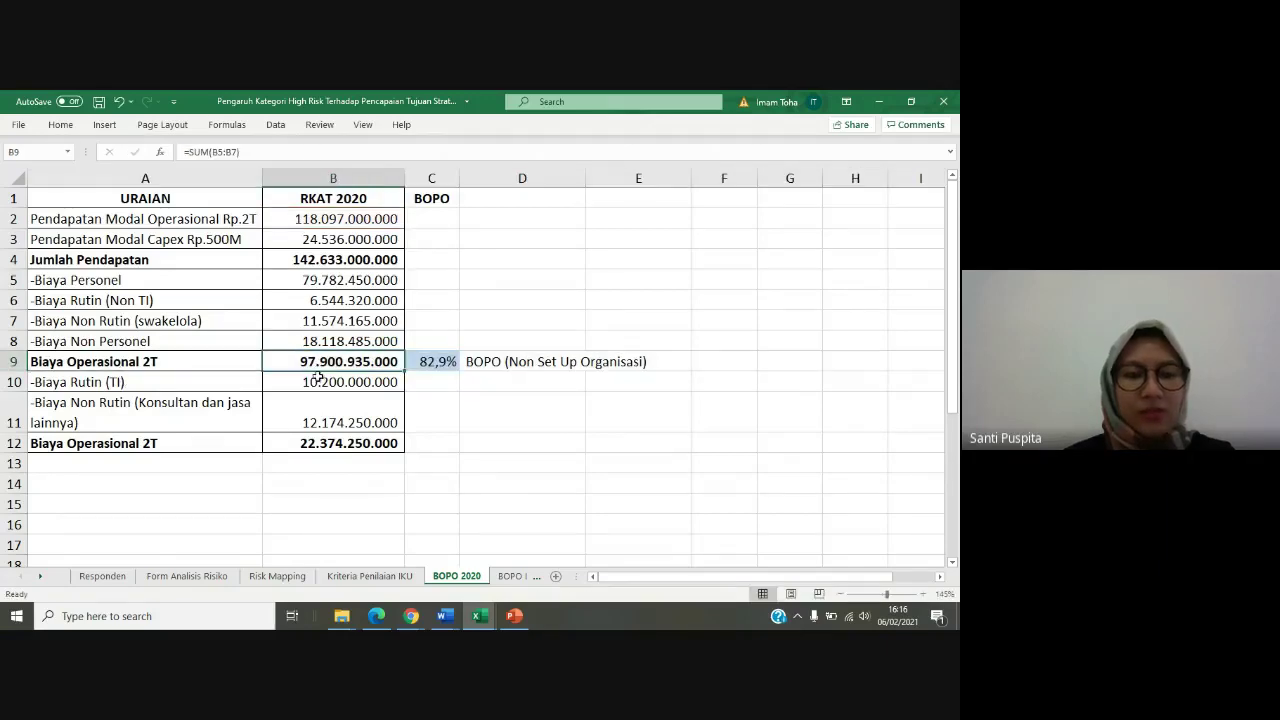
# Recheck the BOPO formula in C9 against the revenue figures in column B, leaving the formula as it is
pyautogui.click(440, 406)
pyautogui.click(438, 362)
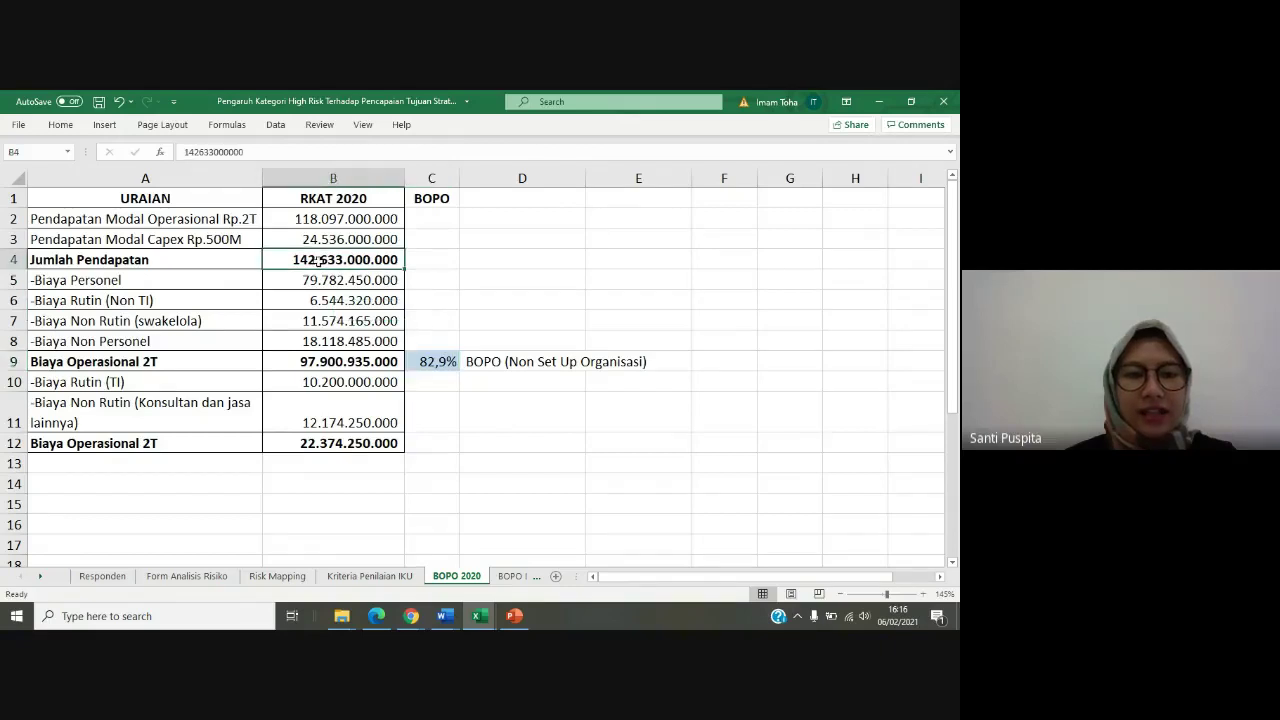
pyautogui.click(239, 157)
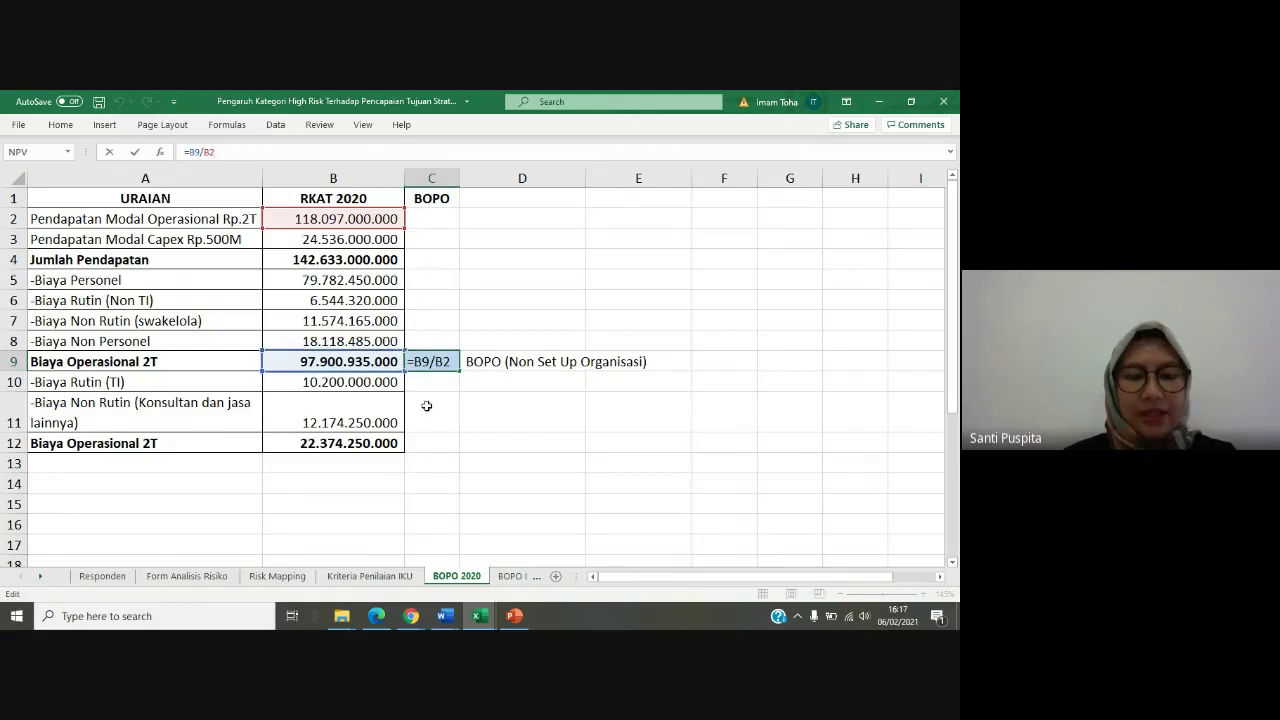
pyautogui.click(557, 446)
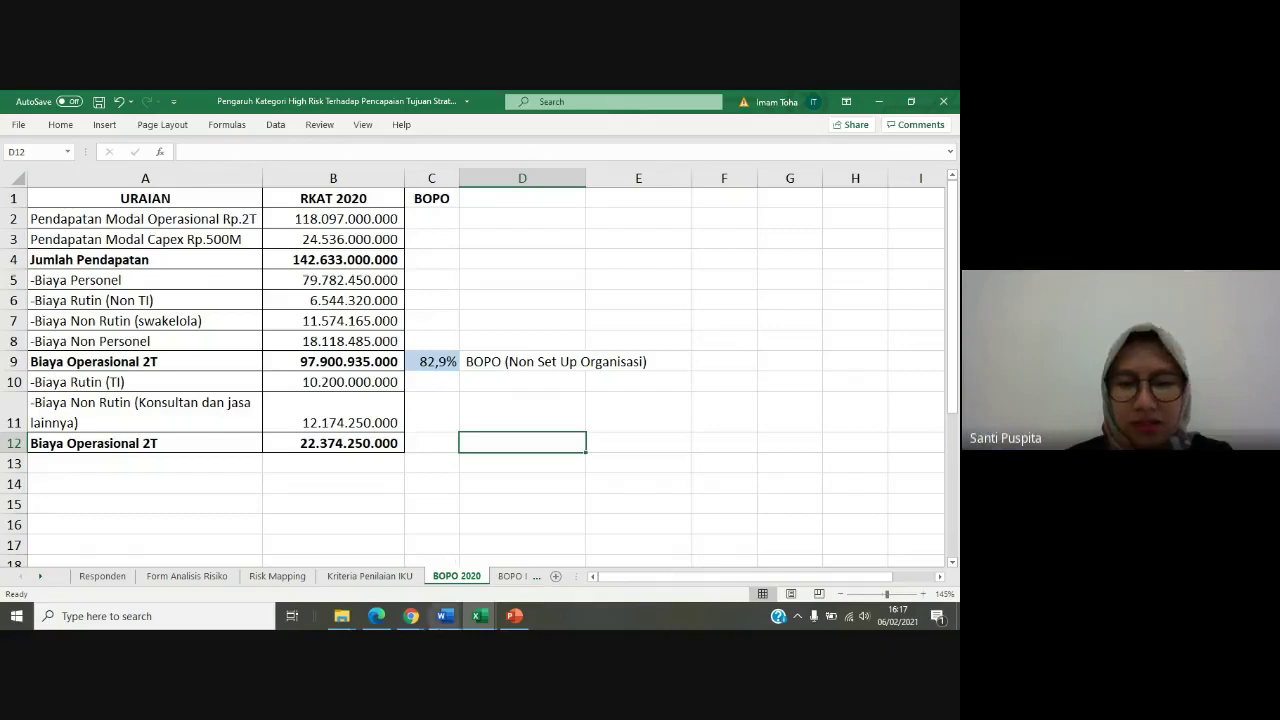
# Switch to the RKAT BP TAPERA 2020 PDF in Edge, and open the thesis proposal PDF from the 2 Draft folder
pyautogui.click(372, 624)
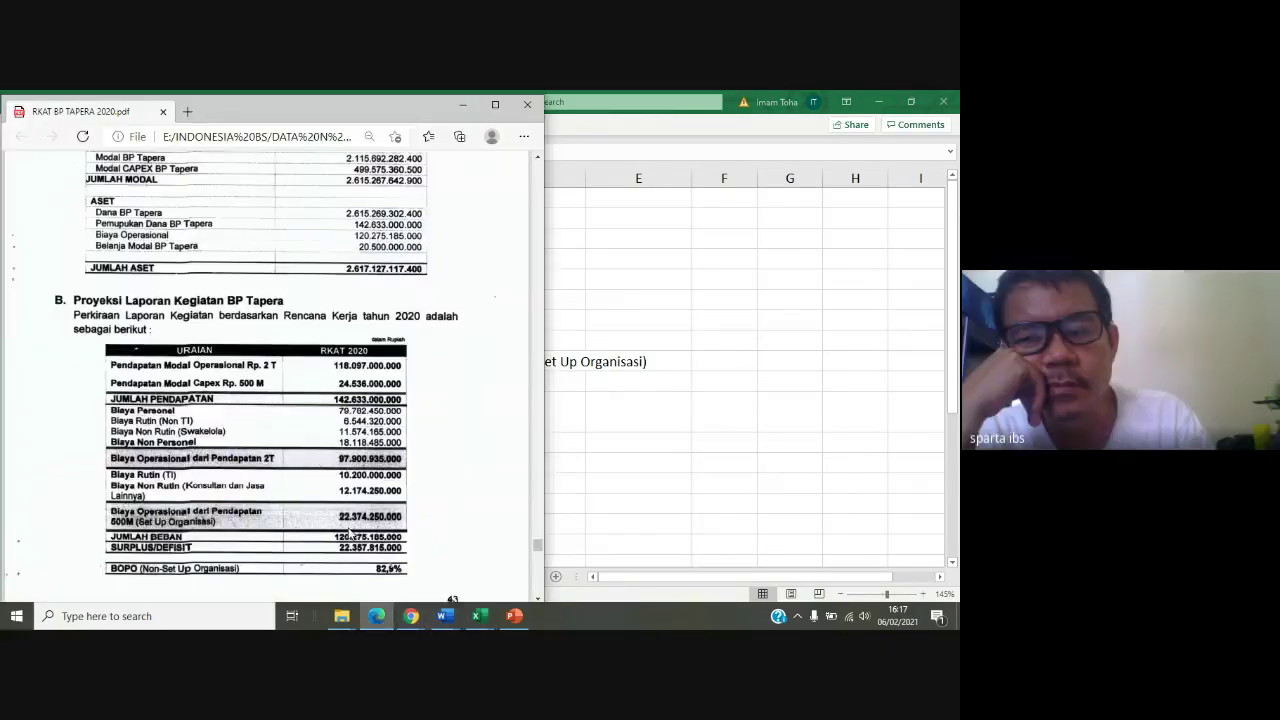
pyautogui.moveTo(372, 625)
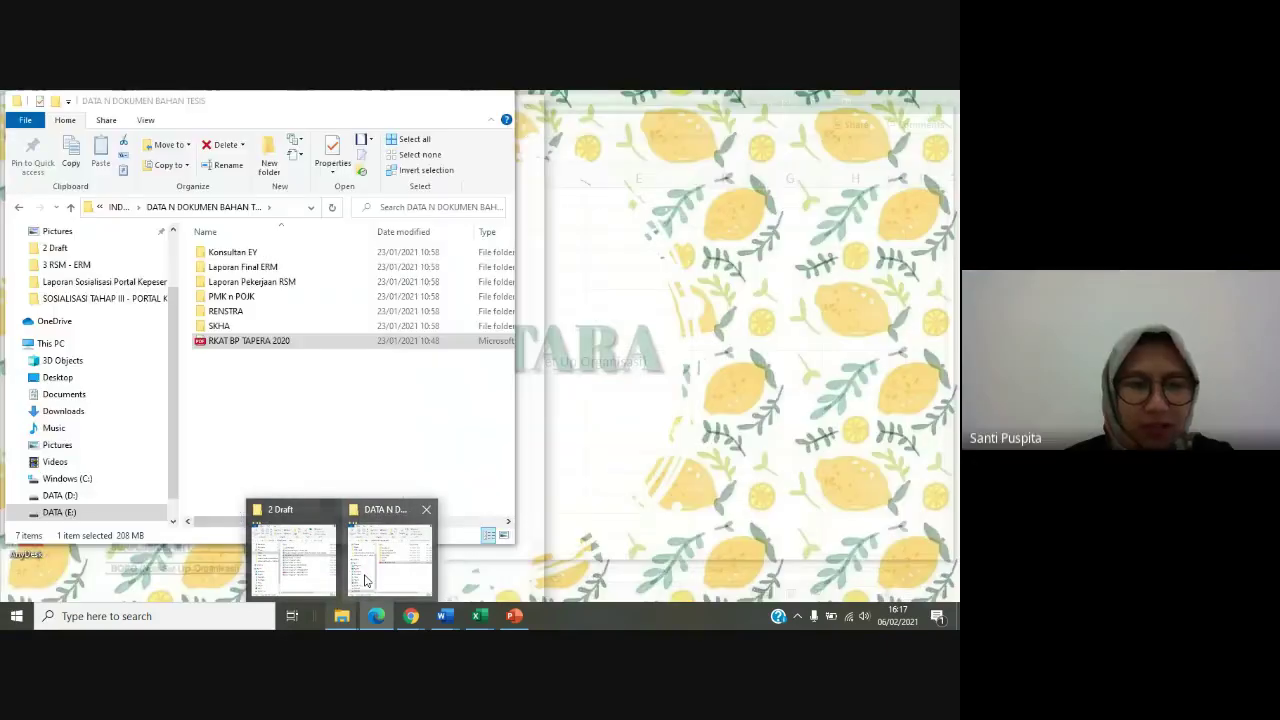
pyautogui.click(293, 555)
pyautogui.doubleClick(700, 416)
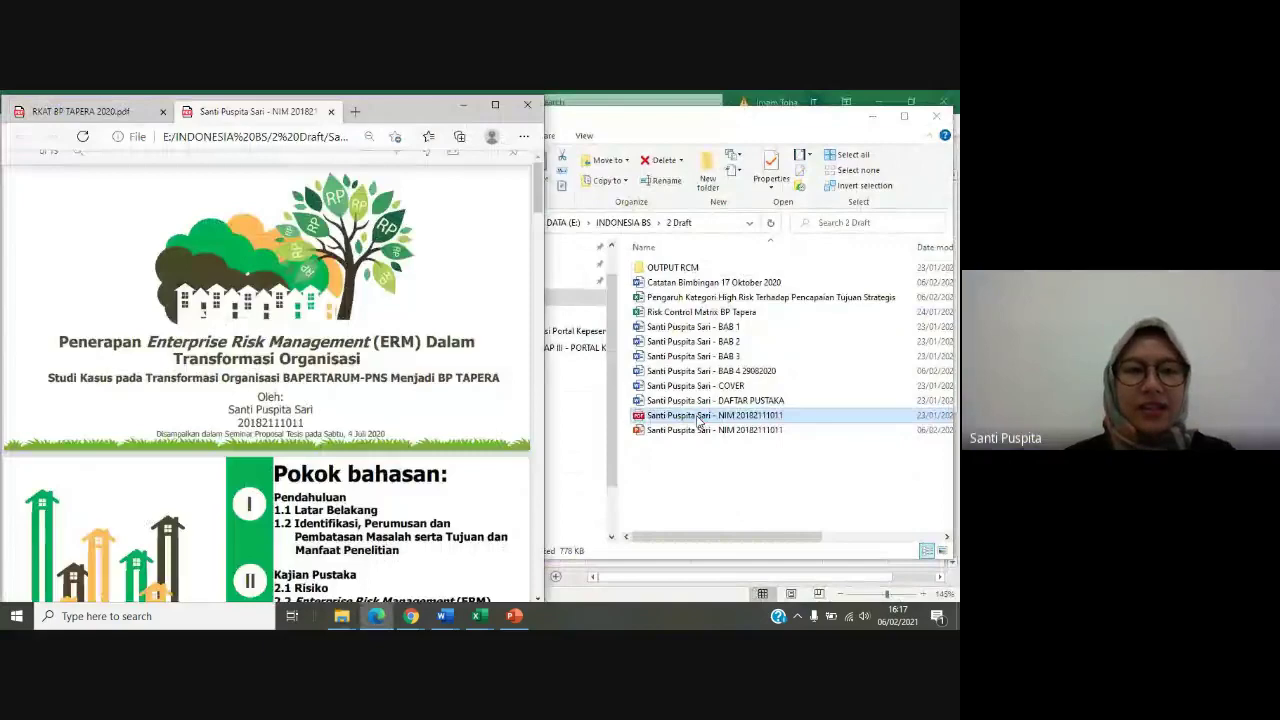
# Find section 1.2 of the proposal and highlight research question 2 on how high risk affects achieving BP Tapera's goals
pyautogui.scroll(-5, 423, 396)
pyautogui.scroll(-10, 423, 396)
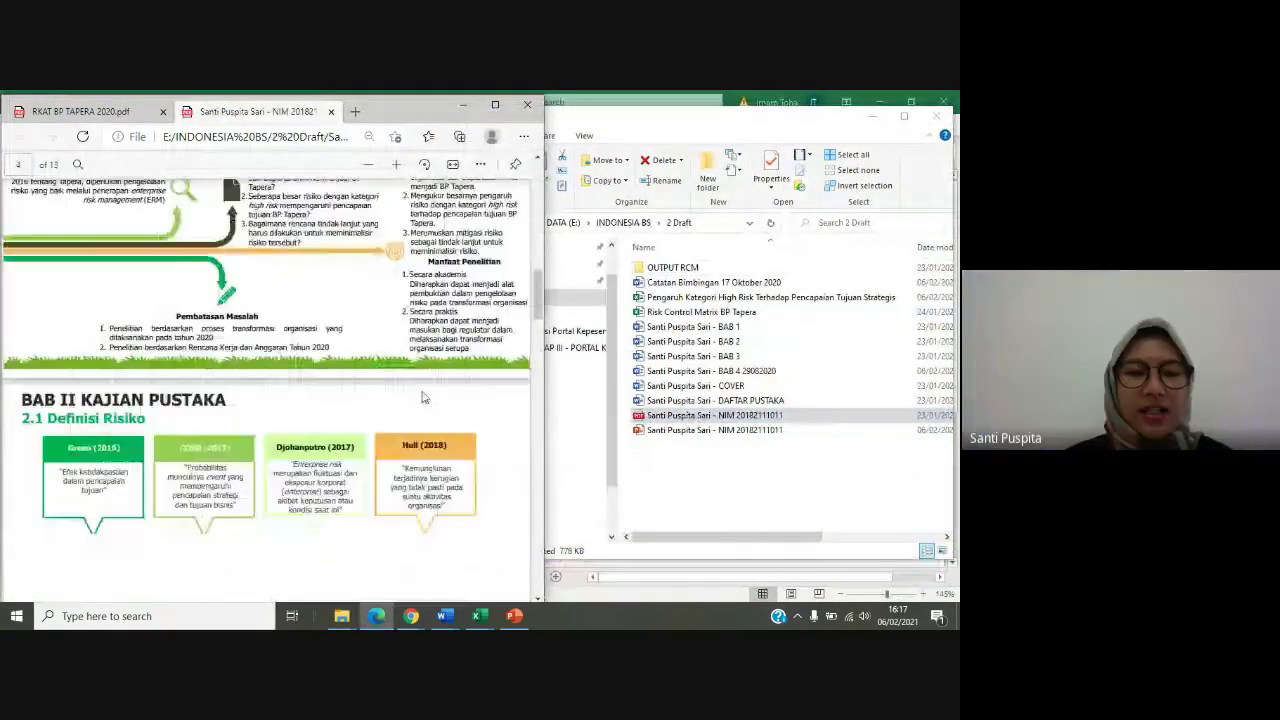
pyautogui.scroll(1, 423, 396)
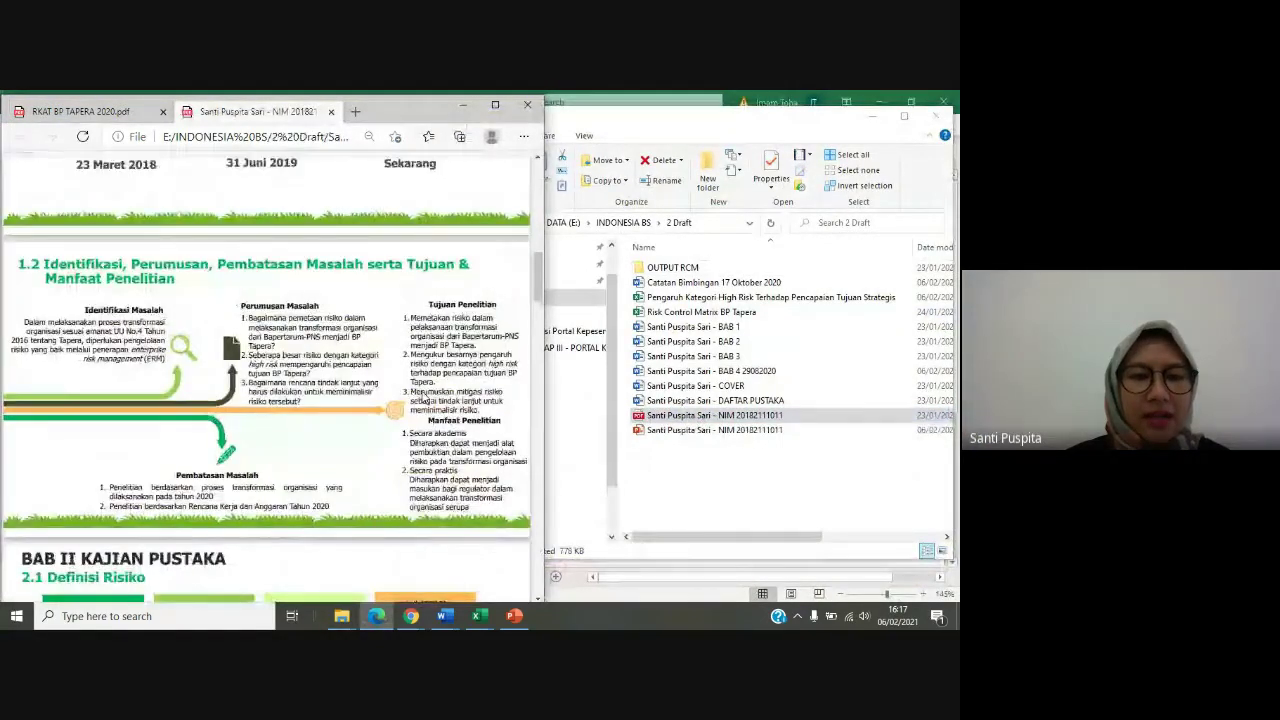
pyautogui.scroll(5, 425, 390)
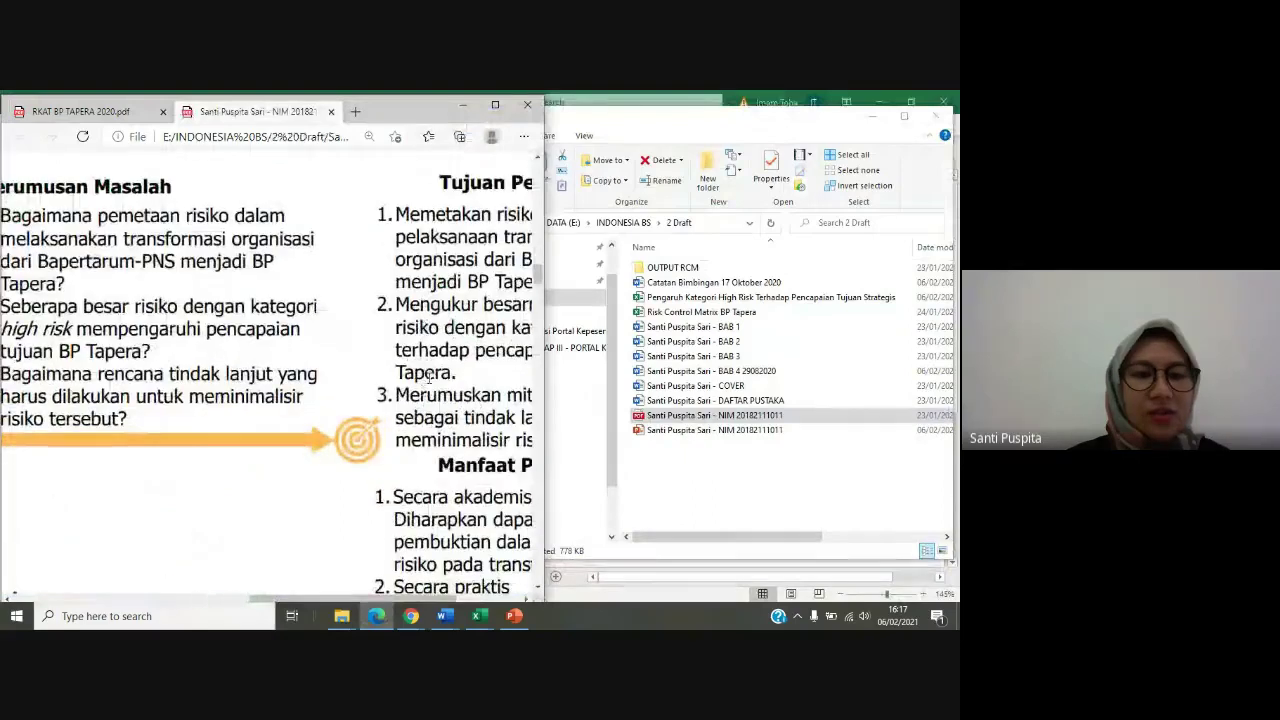
pyautogui.click(495, 104)
pyautogui.scroll(2, 452, 365)
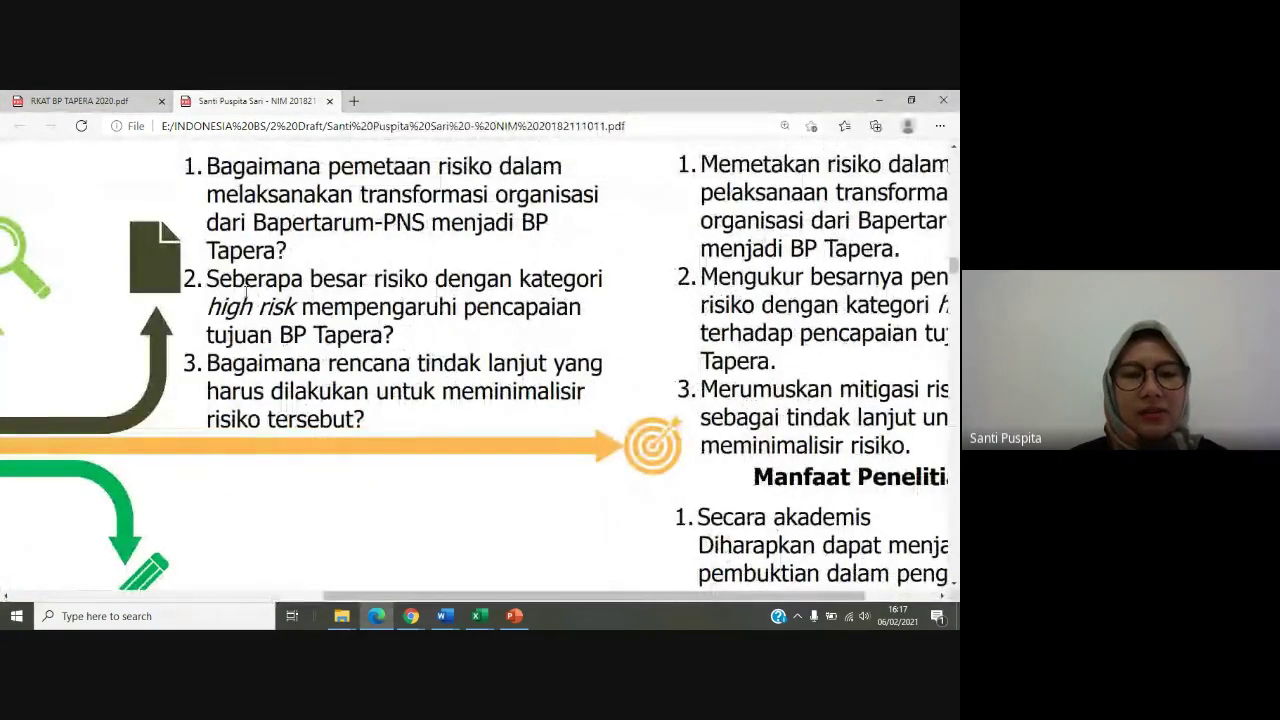
pyautogui.moveTo(452, 365); pyautogui.dragTo(412, 334)
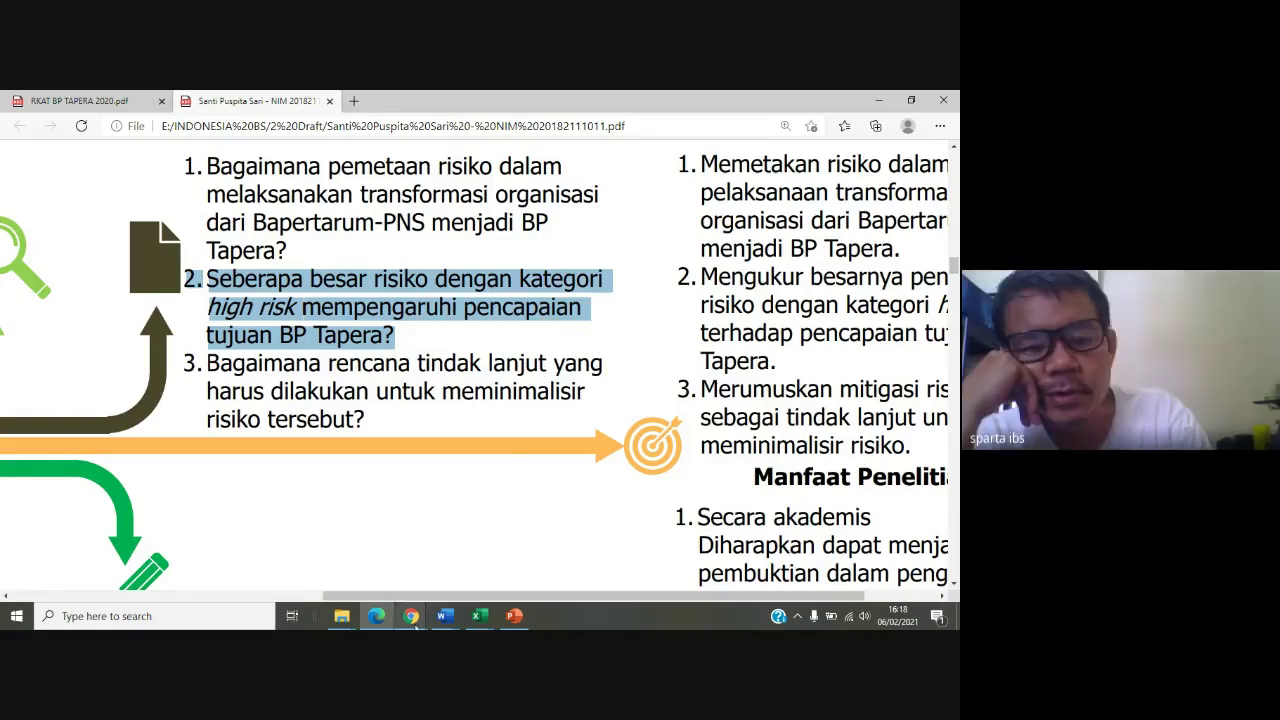
# Switch back to the high-risk workbook in Excel and review the BOPO ratio in C9 of the BOPO 2020 sheet
pyautogui.moveTo(471, 622)
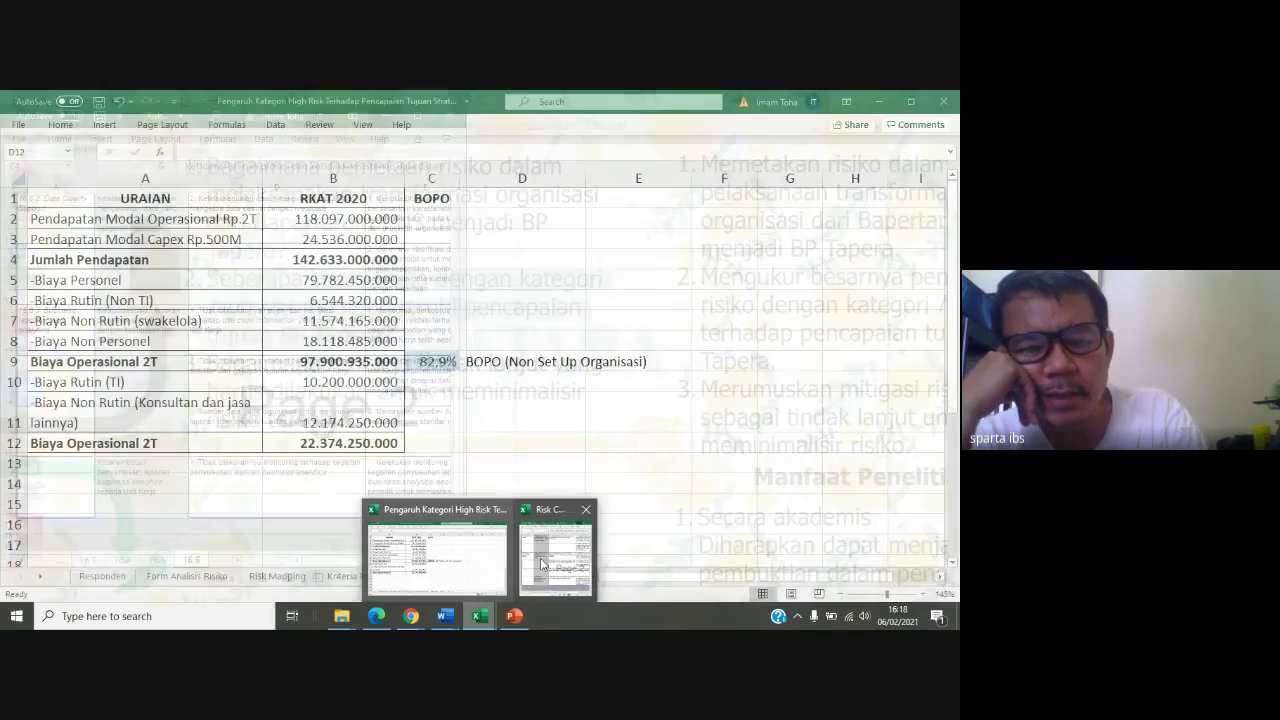
pyautogui.click(465, 566)
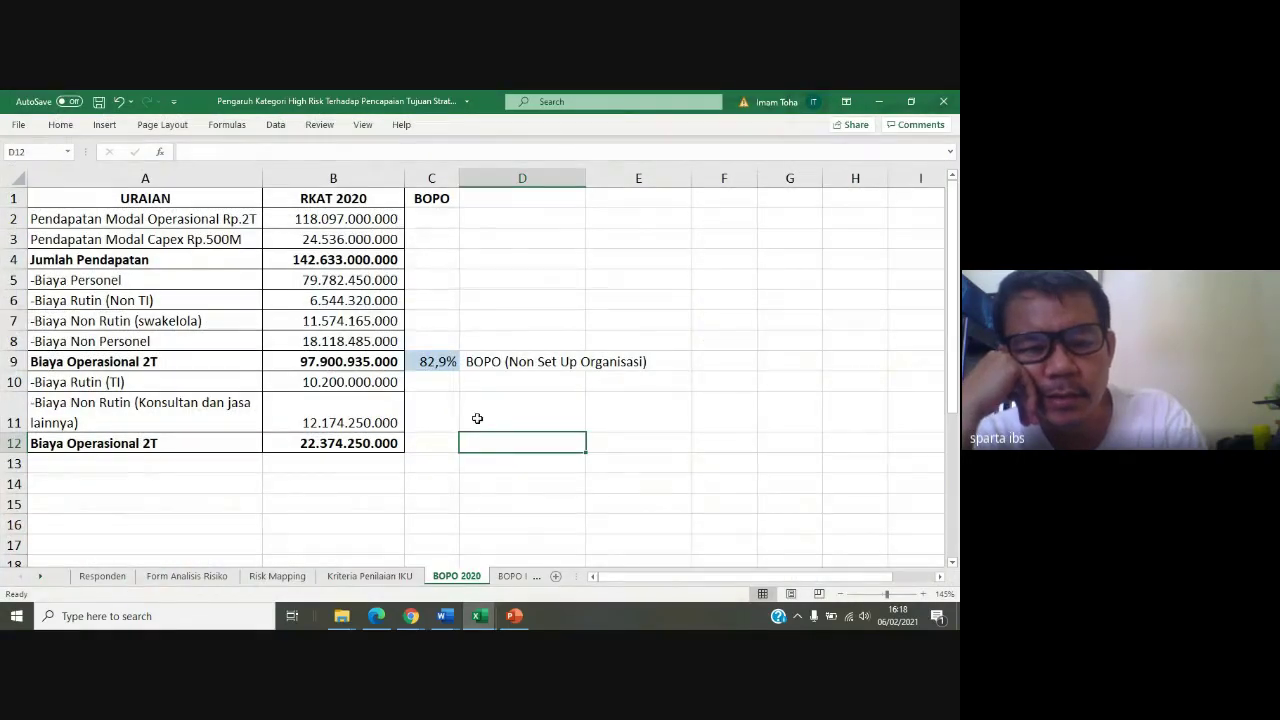
pyautogui.click(477, 418)
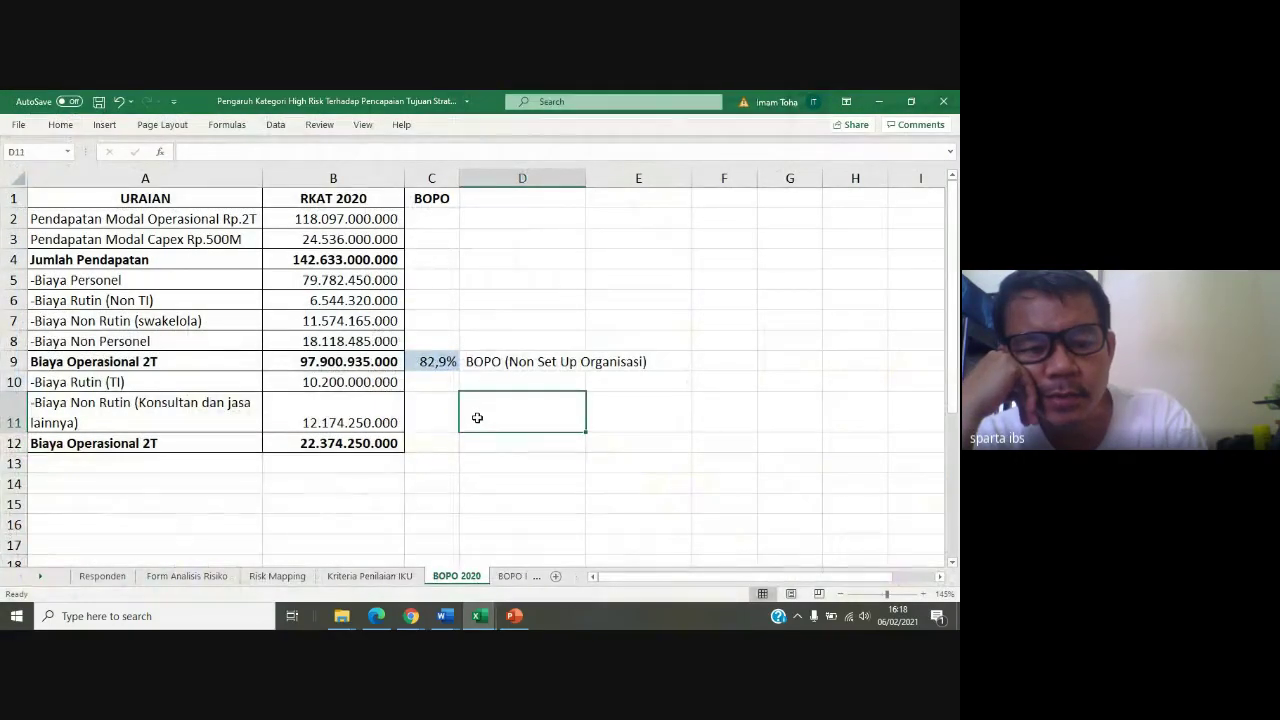
pyautogui.click(438, 366)
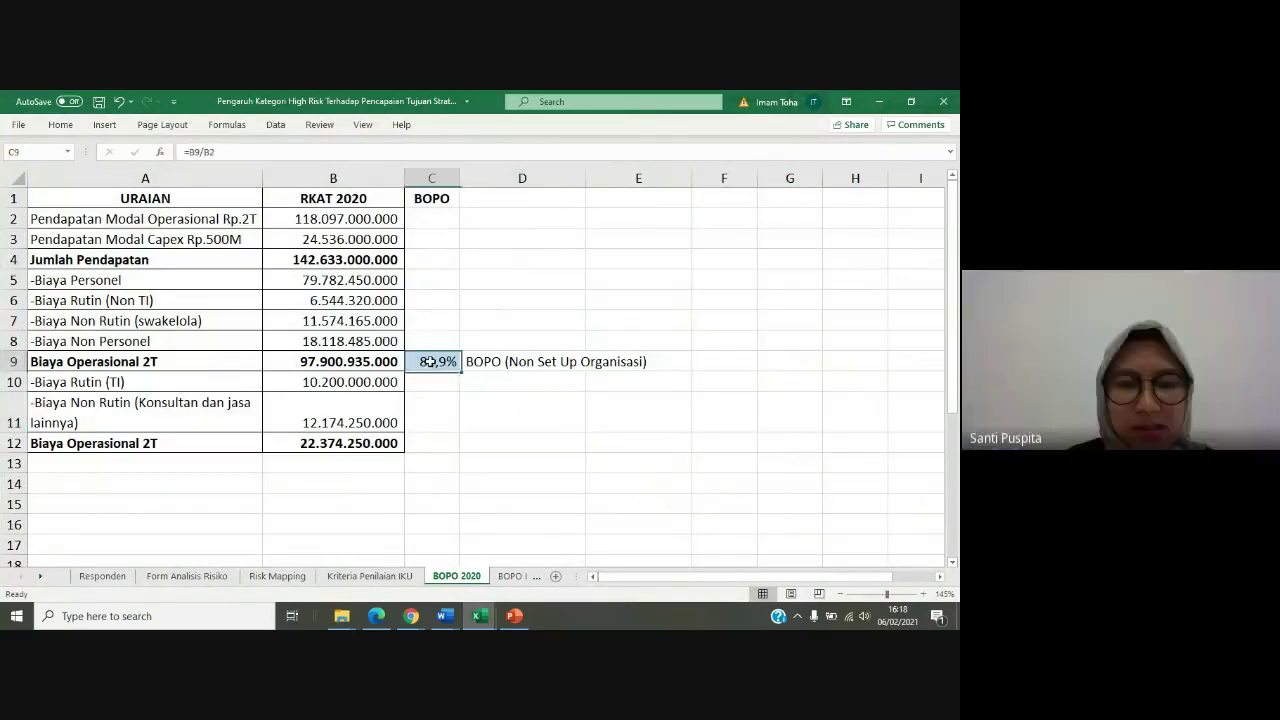
pyautogui.click(450, 460)
pyautogui.click(443, 366)
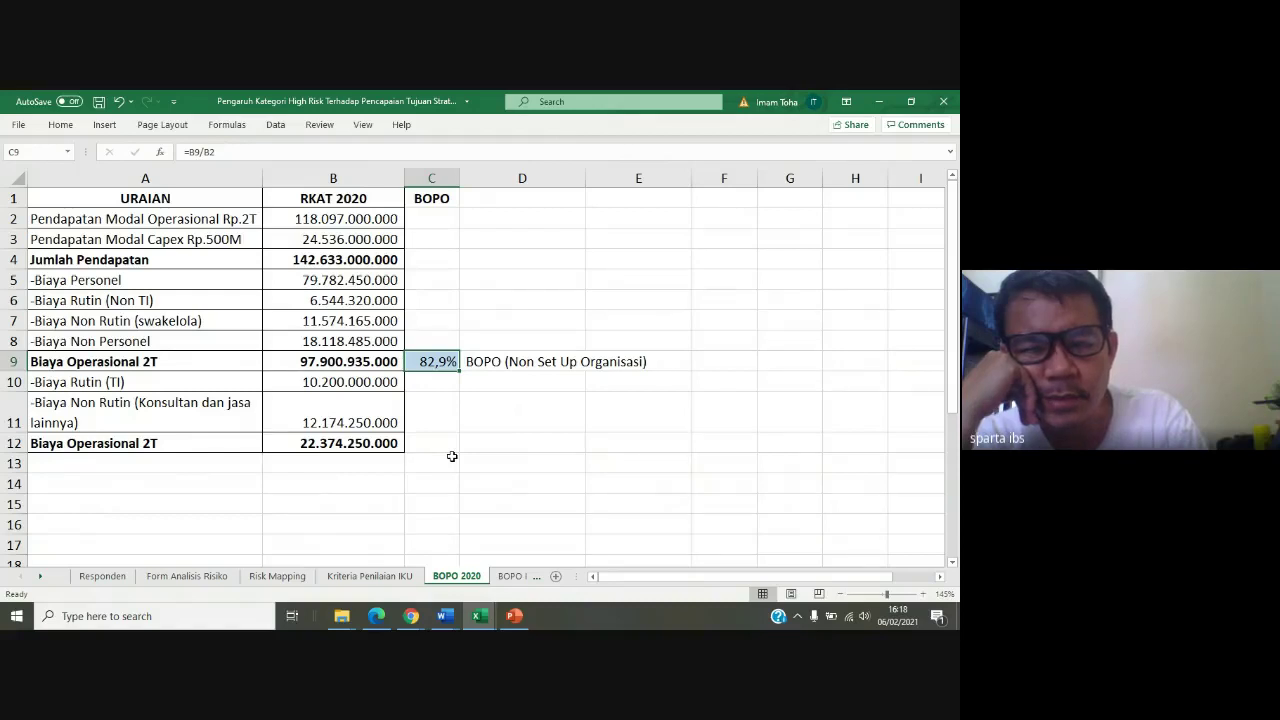
pyautogui.click(503, 420)
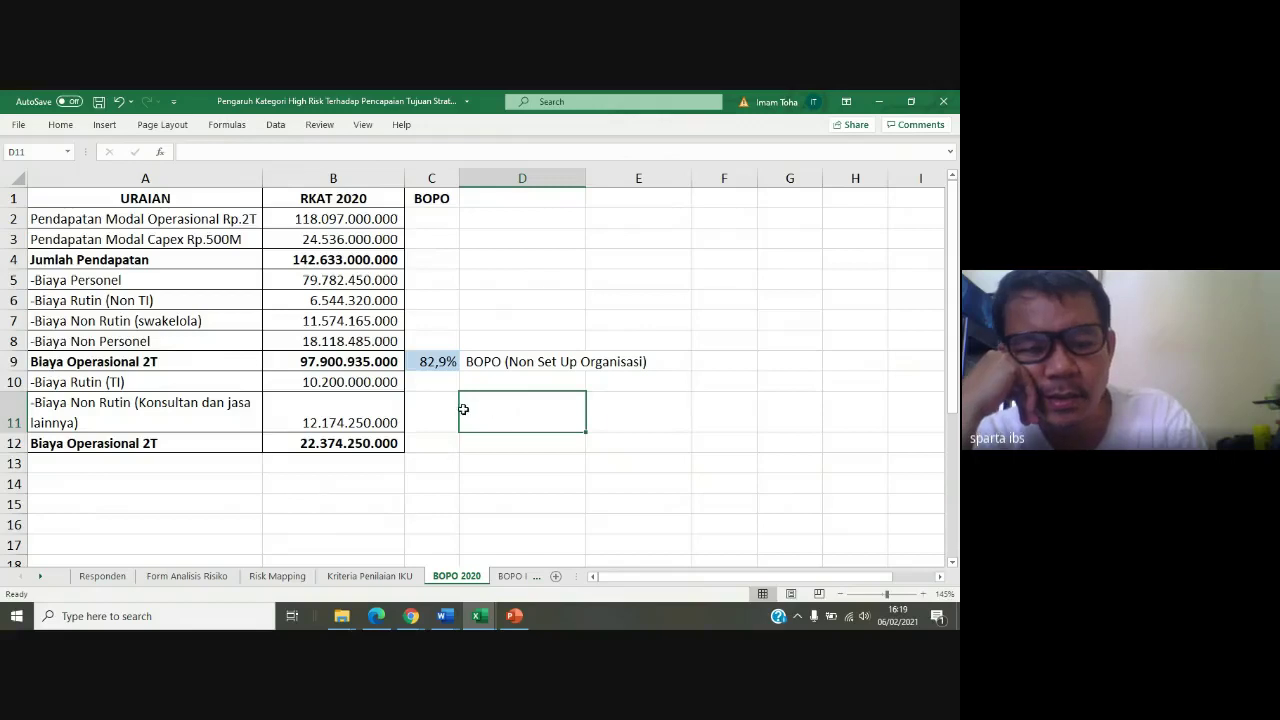
pyautogui.click(428, 384)
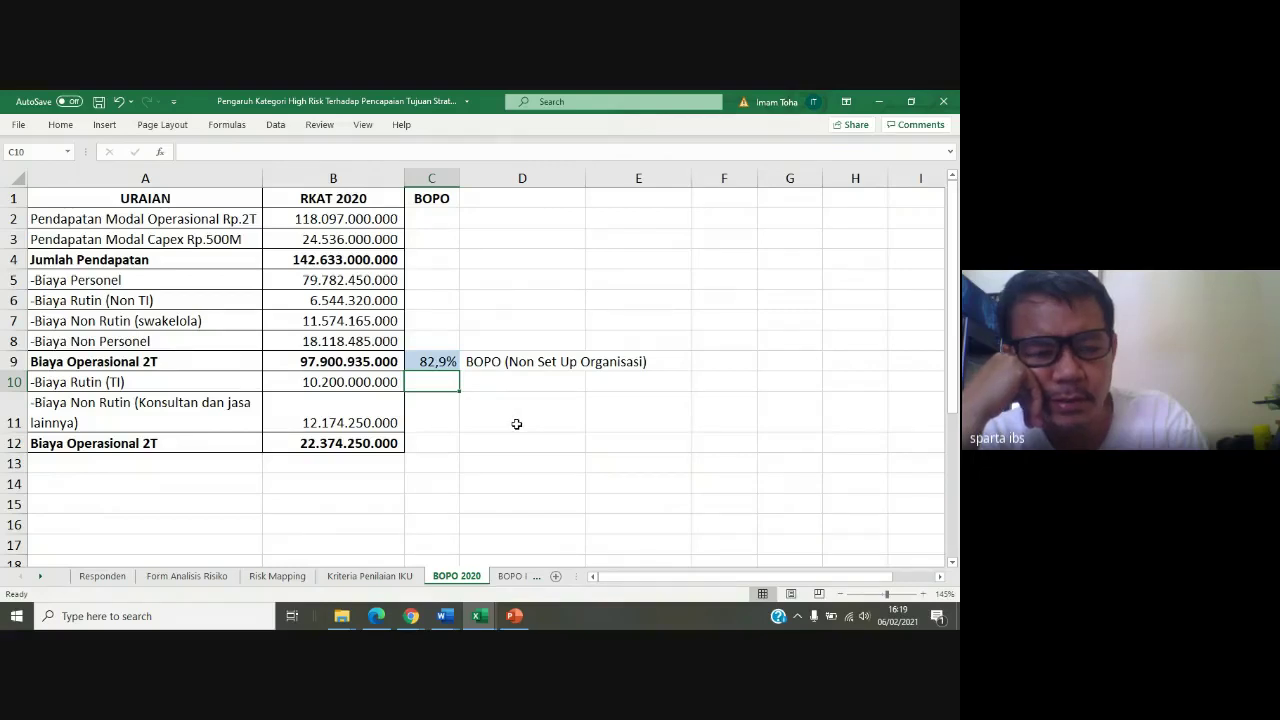
pyautogui.click(517, 424)
pyautogui.click(437, 382)
pyautogui.click(470, 440)
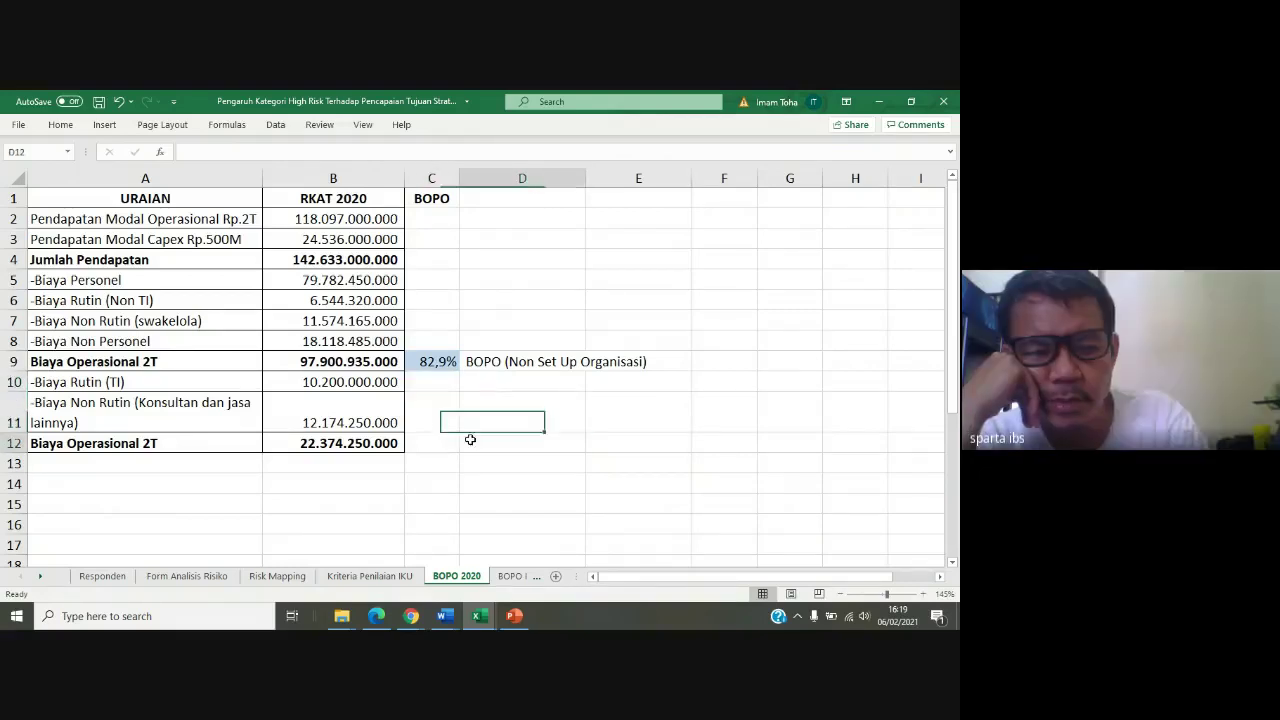
pyautogui.click(436, 385)
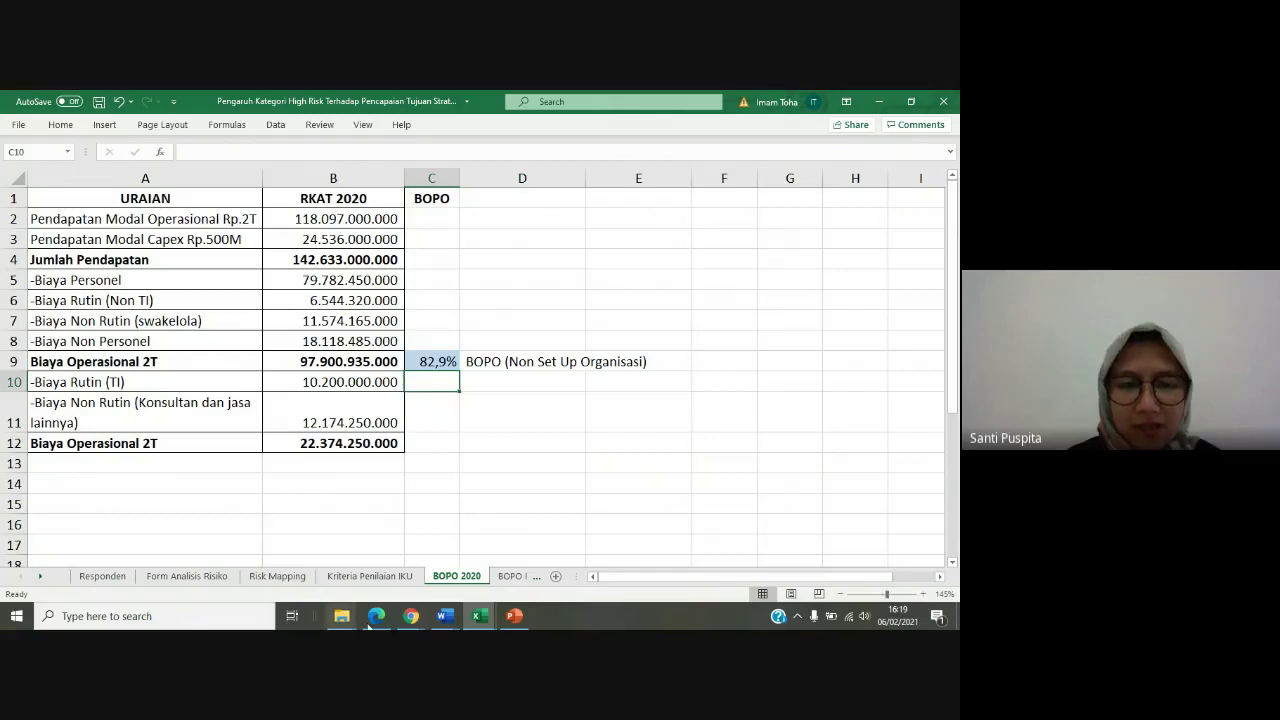
# Open the BAB 3 thesis chapter from the 2 Draft folder in Word and search it for BOPO
pyautogui.moveTo(341, 615)
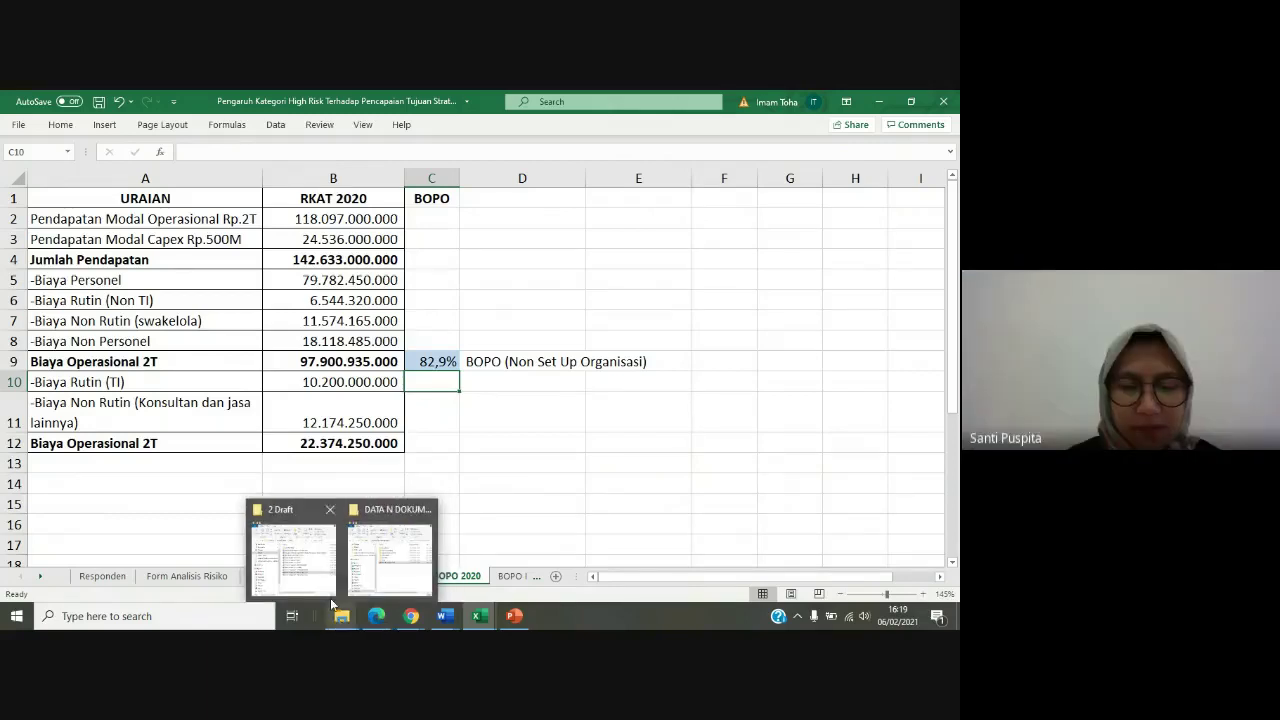
pyautogui.moveTo(395, 575)
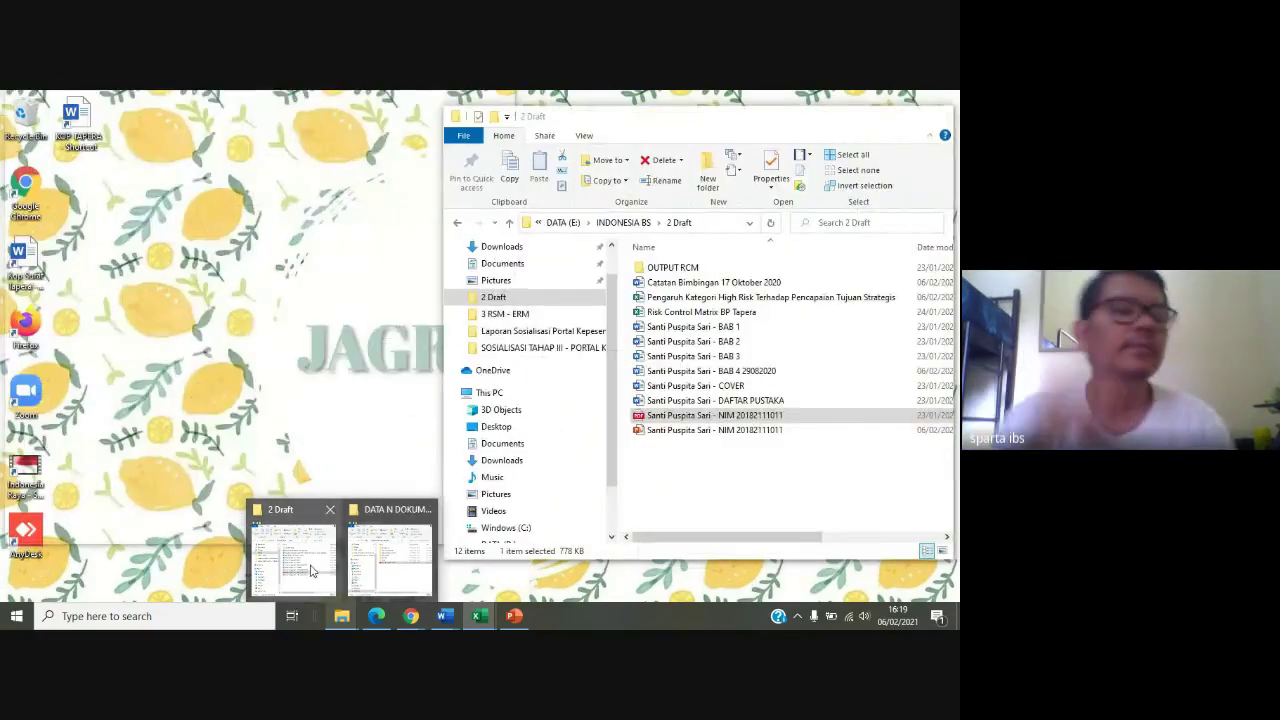
pyautogui.click(292, 562)
pyautogui.click(735, 356)
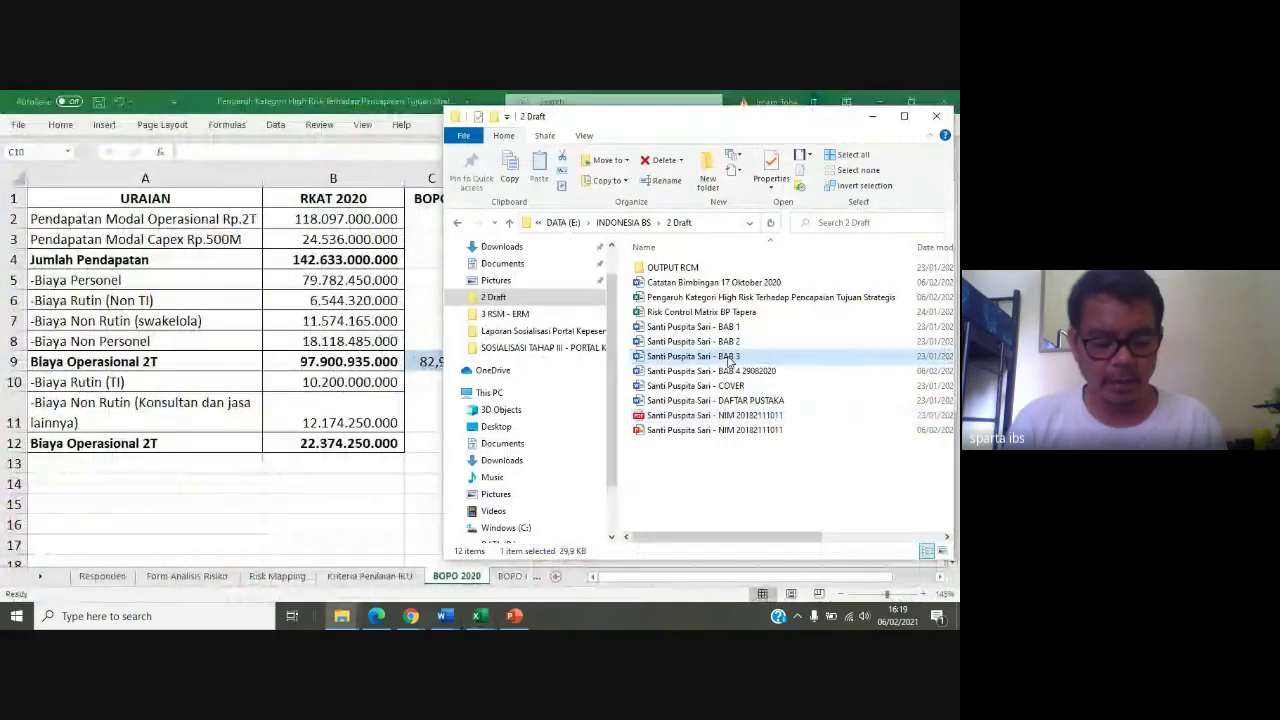
pyautogui.click(930, 116)
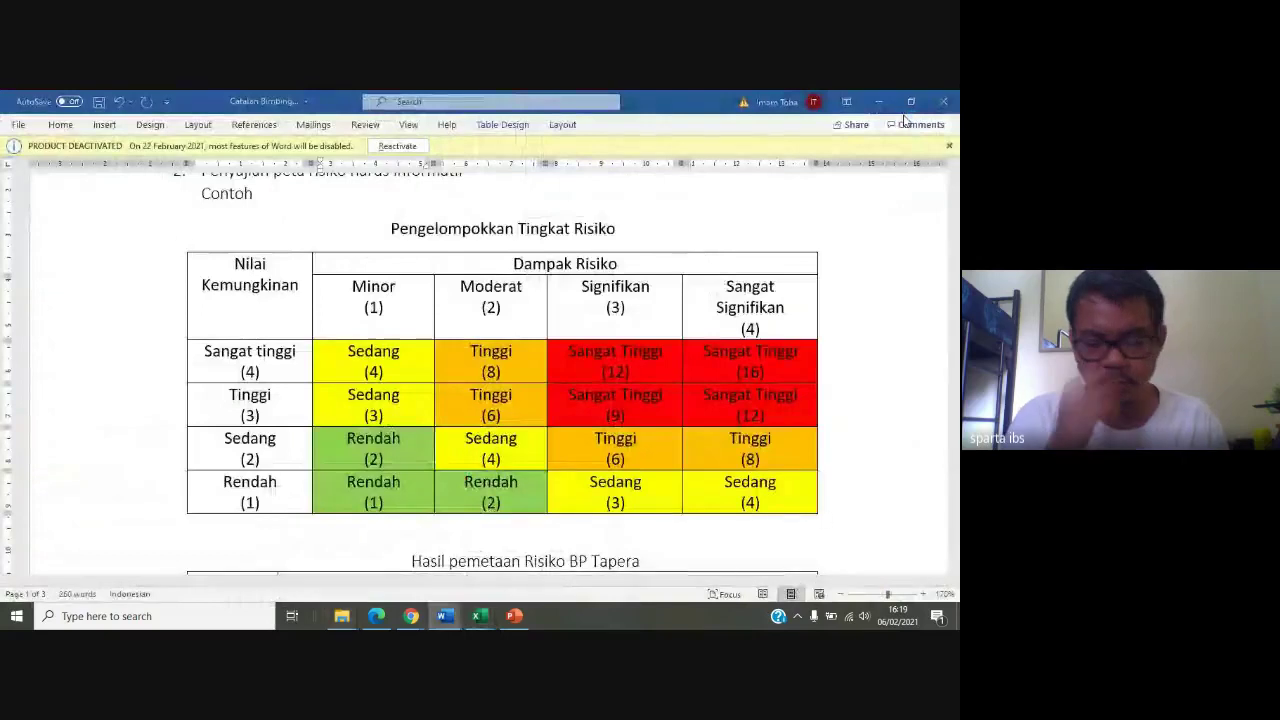
pyautogui.hotkey('ctrl', 'f')
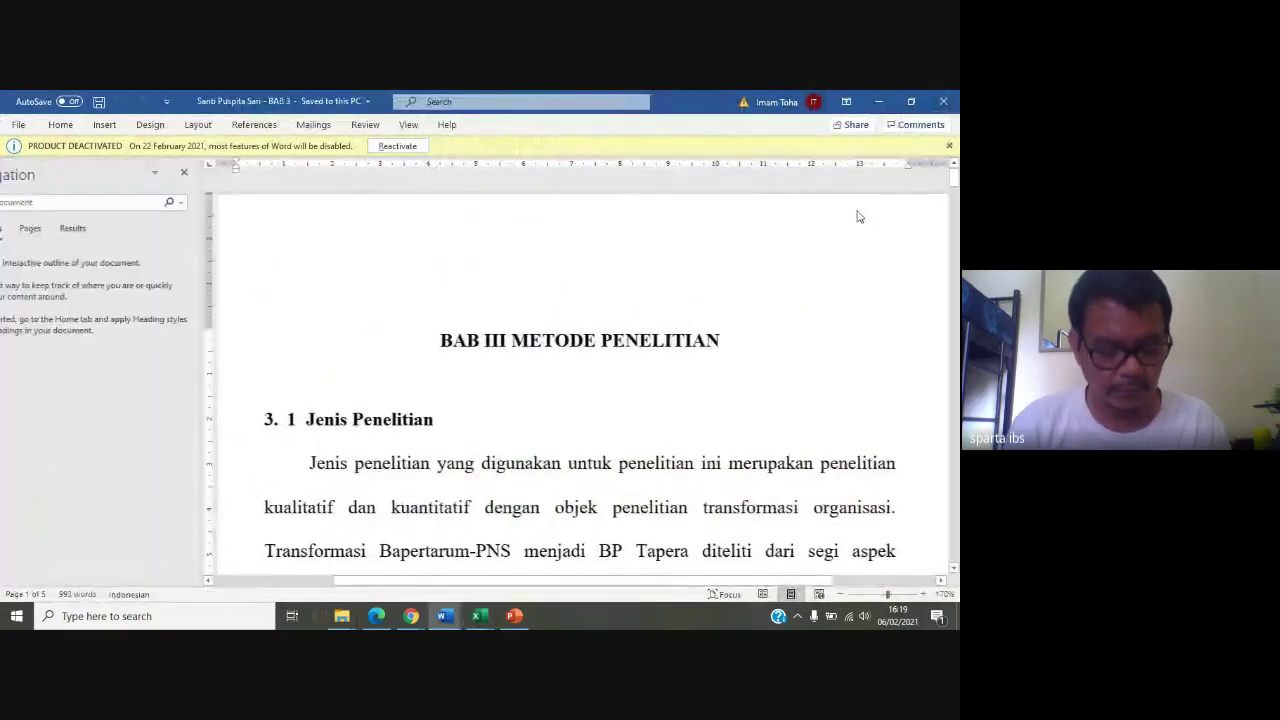
pyautogui.write('BOPO')
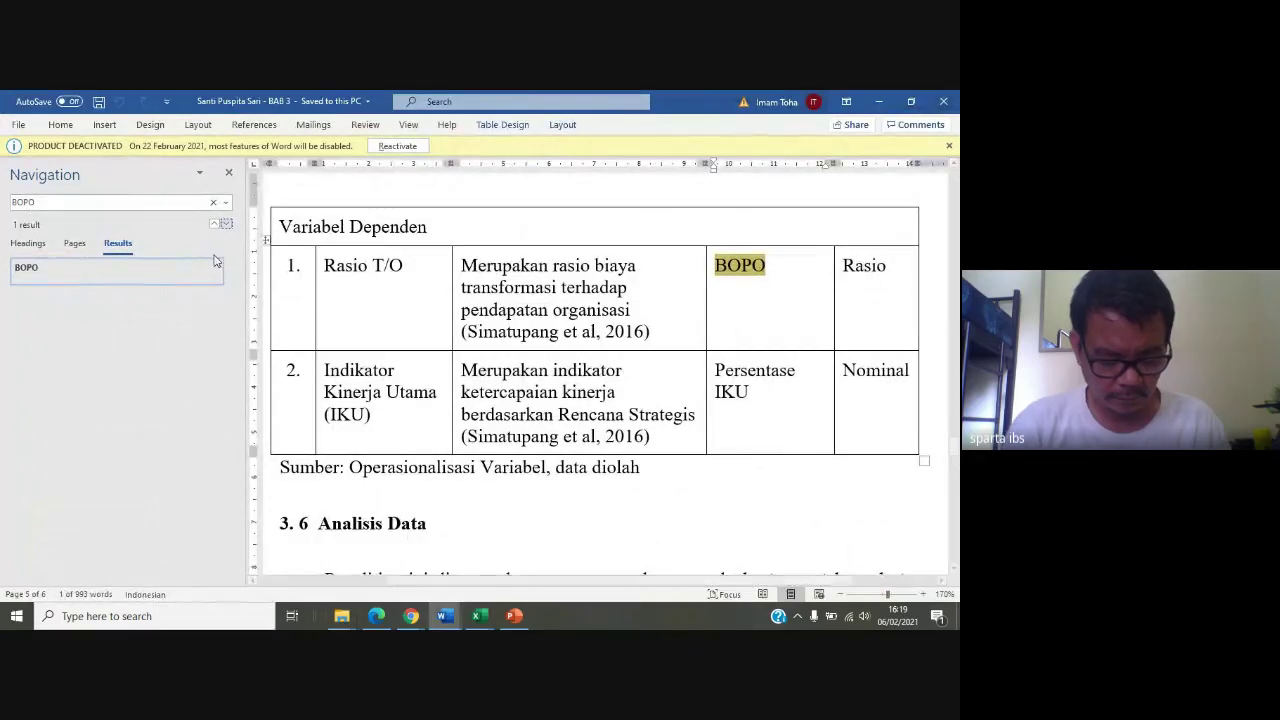
# Close the search pane and highlight the Rasio T/O definition beside BOPO in the Variabel Dependen table
pyautogui.scroll(-12, 573, 445)
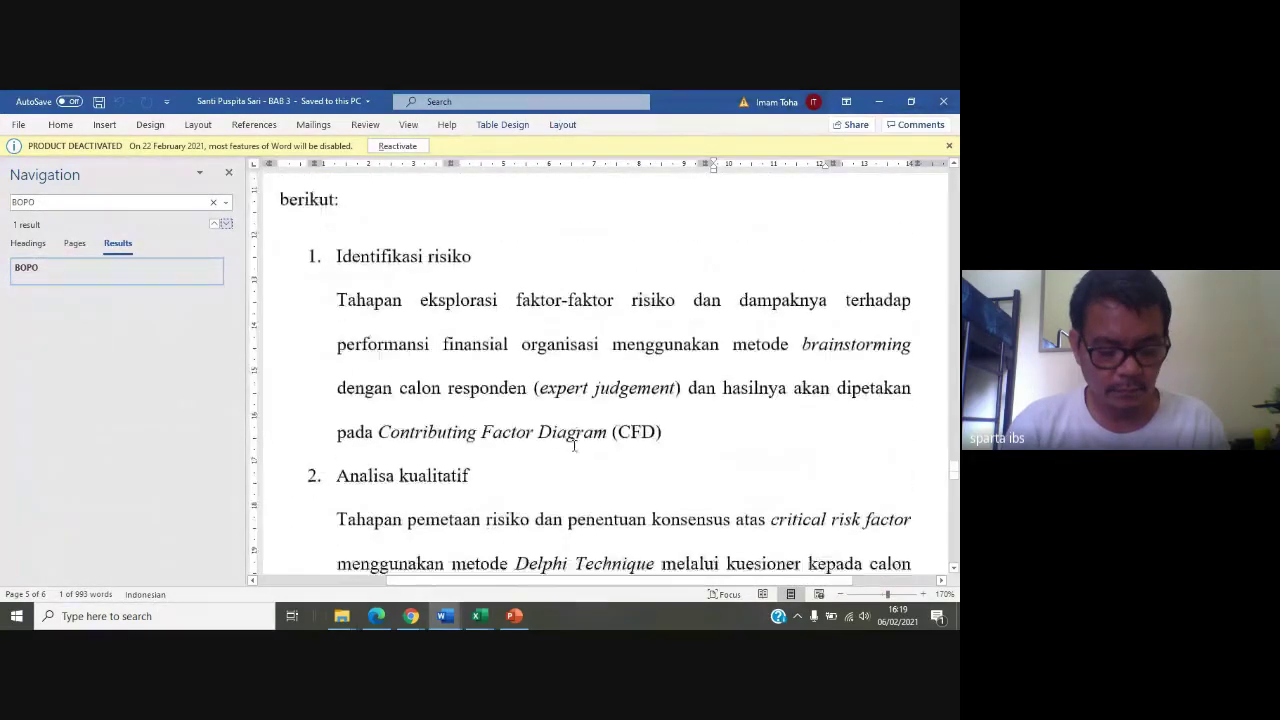
pyautogui.scroll(-2, 573, 445)
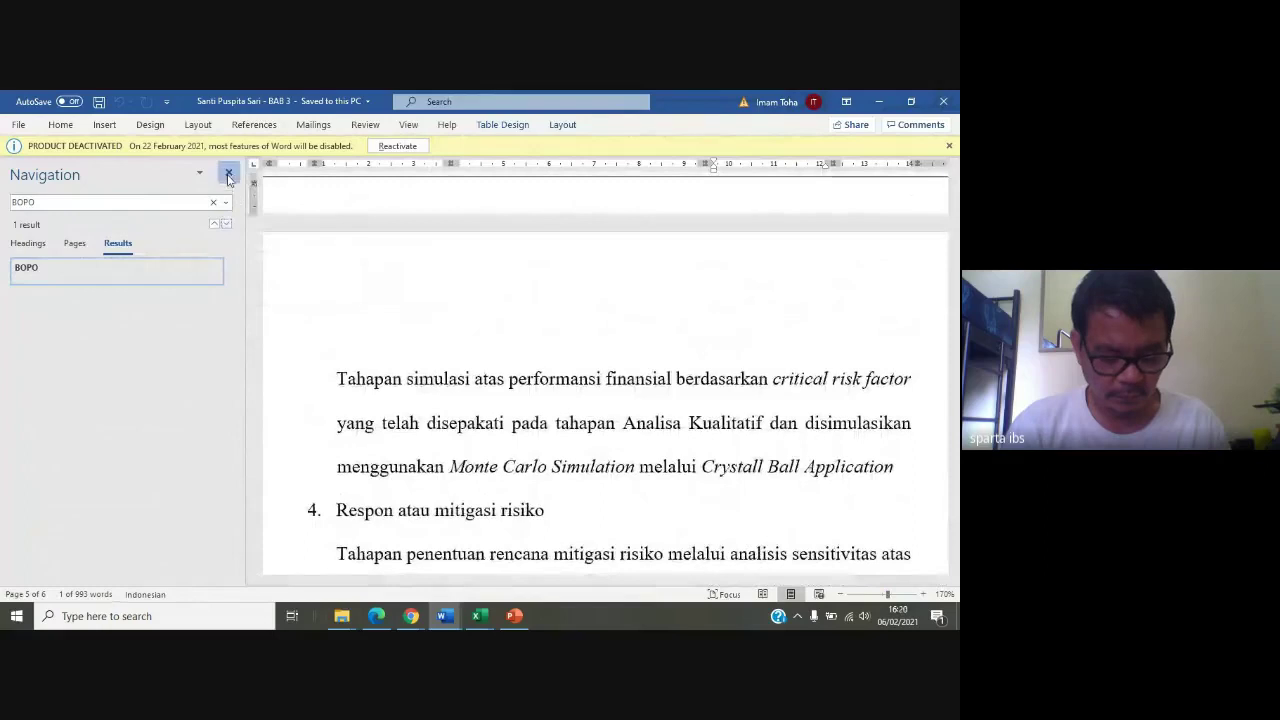
pyautogui.click(228, 172)
pyautogui.scroll(-8, 558, 415)
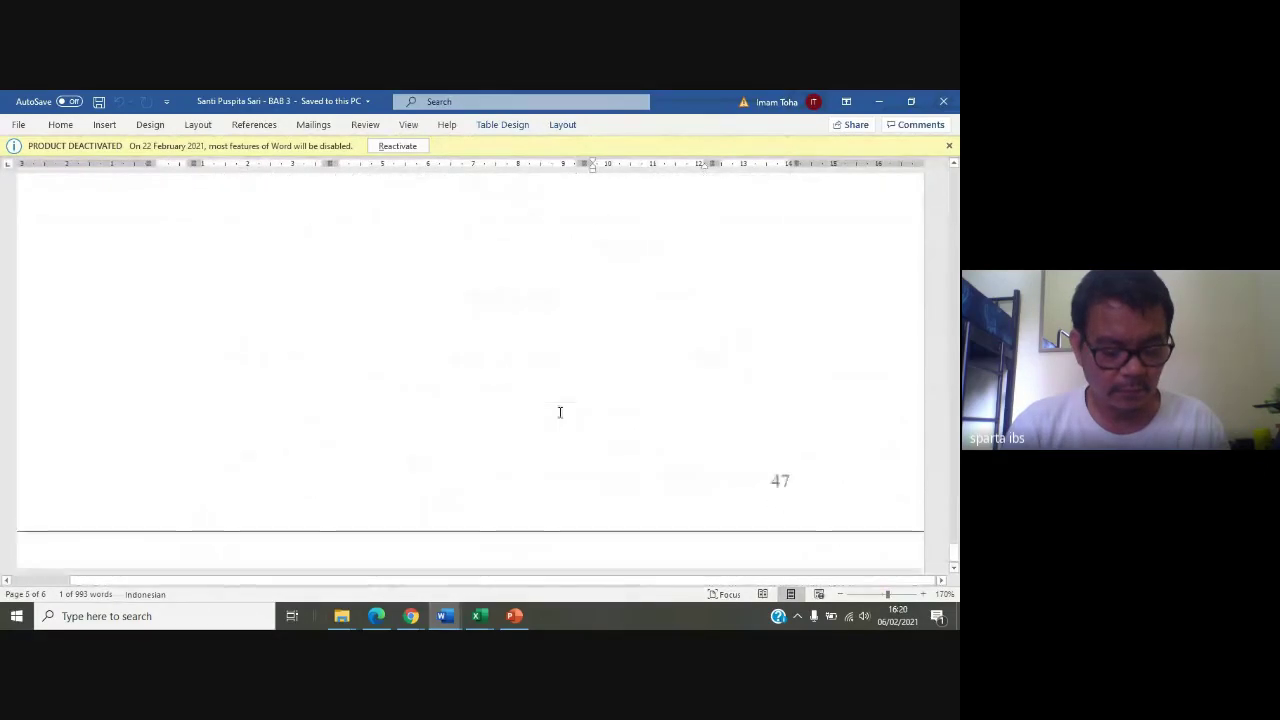
pyautogui.scroll(10, 573, 392)
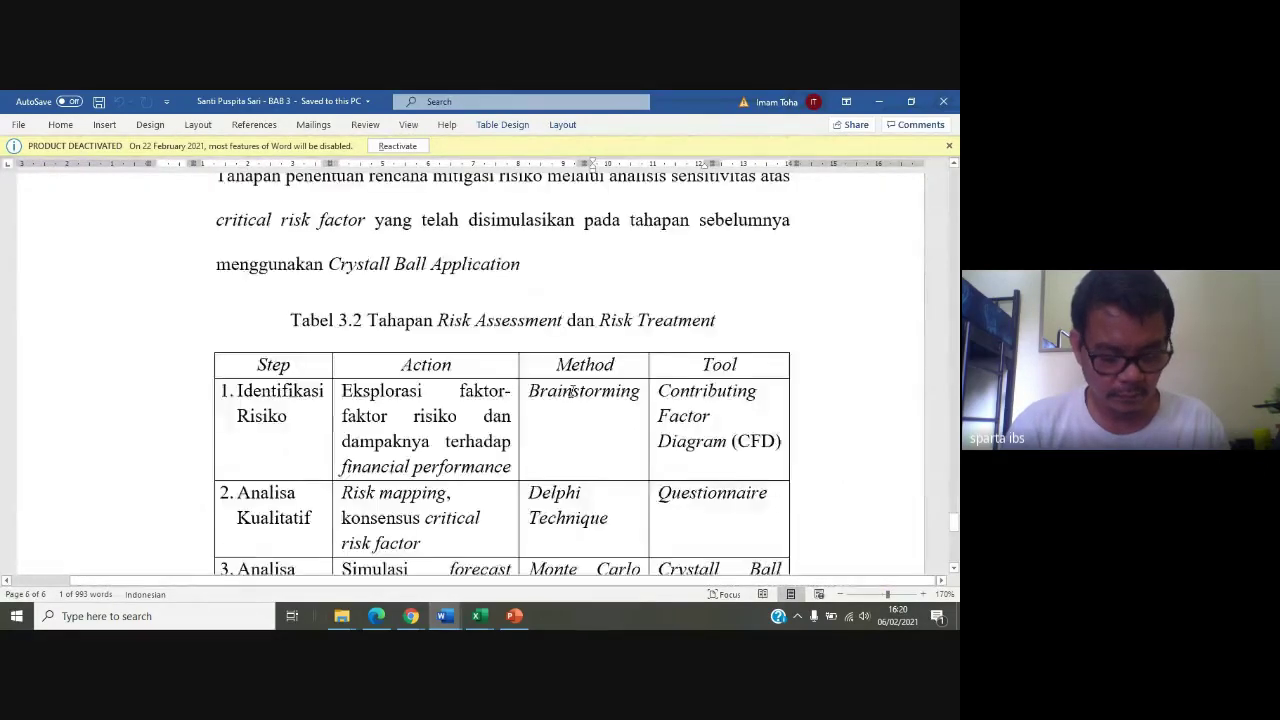
pyautogui.scroll(10, 573, 392)
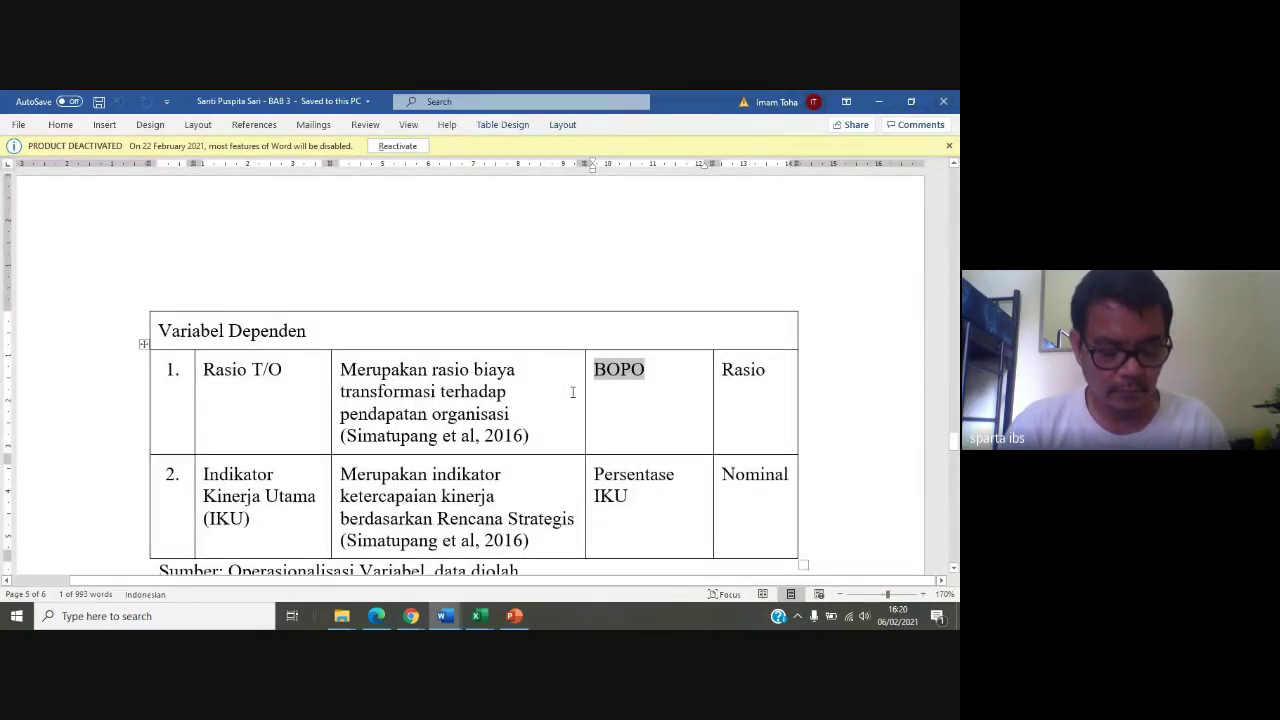
pyautogui.scroll(-2, 573, 392)
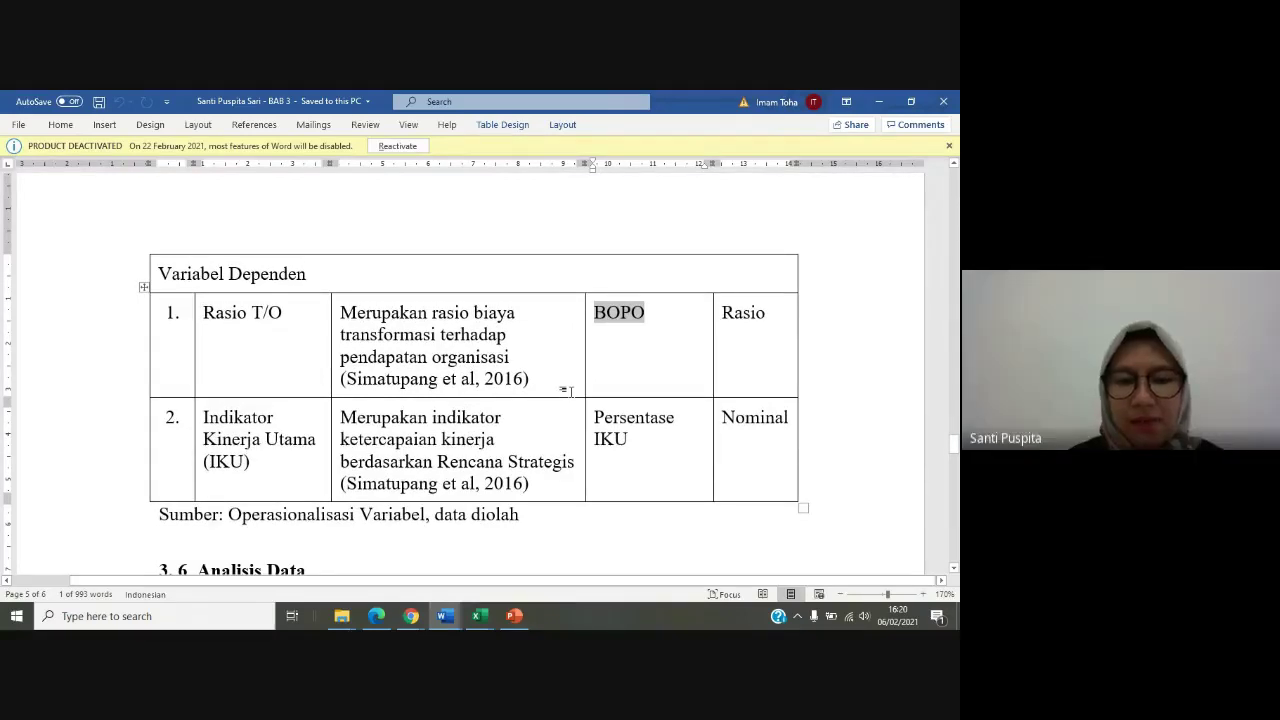
pyautogui.moveTo(346, 312); pyautogui.dragTo(530, 360)
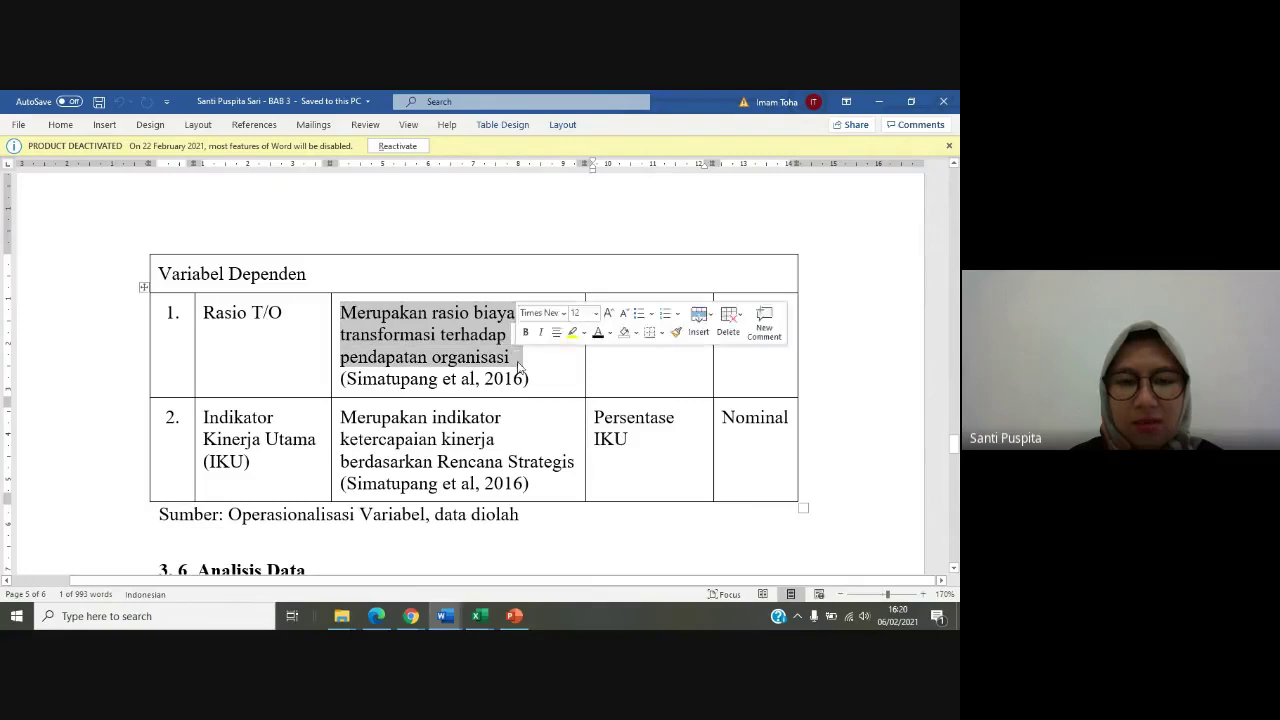
pyautogui.click(651, 365)
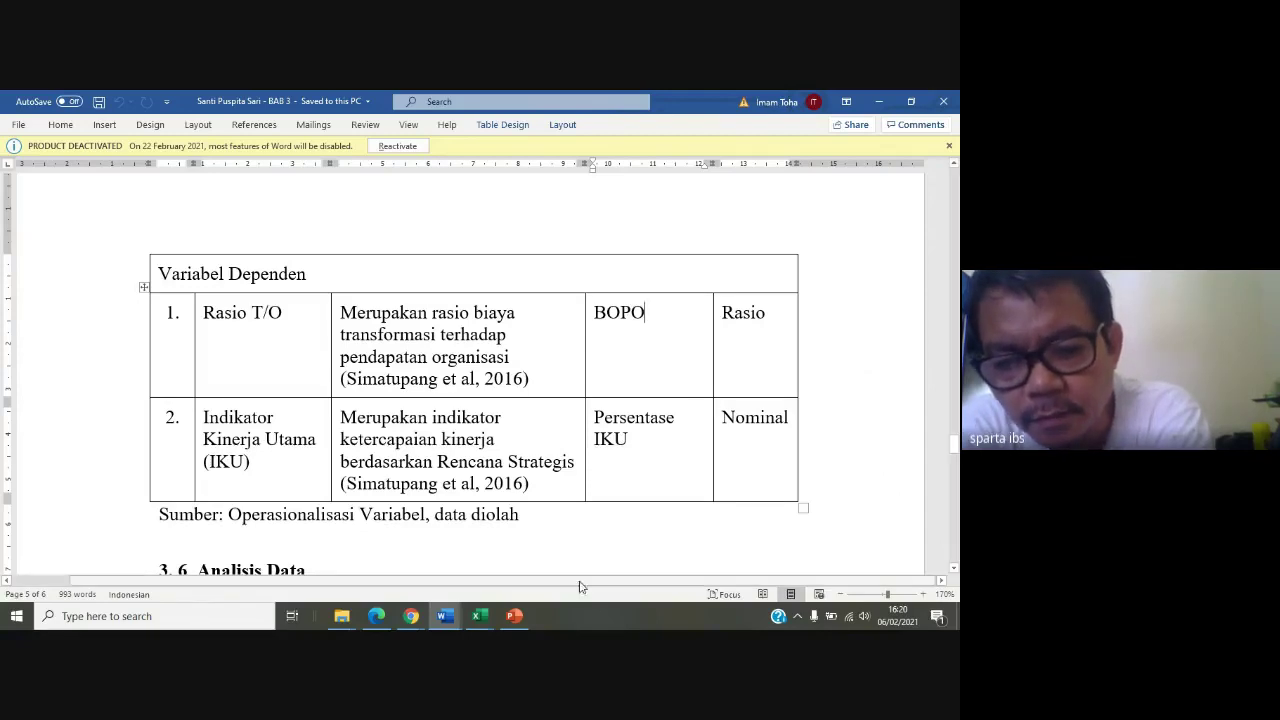
# Review section 3.6 Analisis Data and Tabel 3.2 for the risk assessment and treatment steps, methods and tools
pyautogui.scroll(-5, 533, 536)
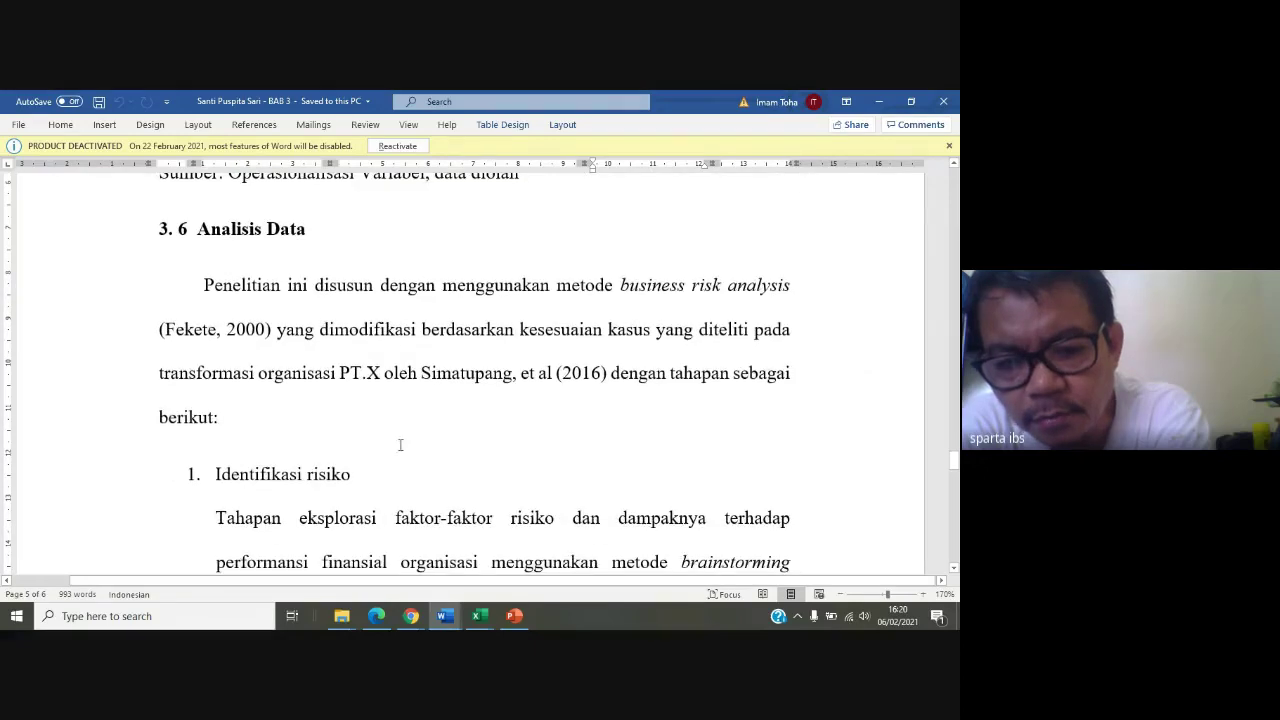
pyautogui.scroll(-5, 400, 445)
pyautogui.scroll(-6, 400, 456)
pyautogui.scroll(-10, 400, 456)
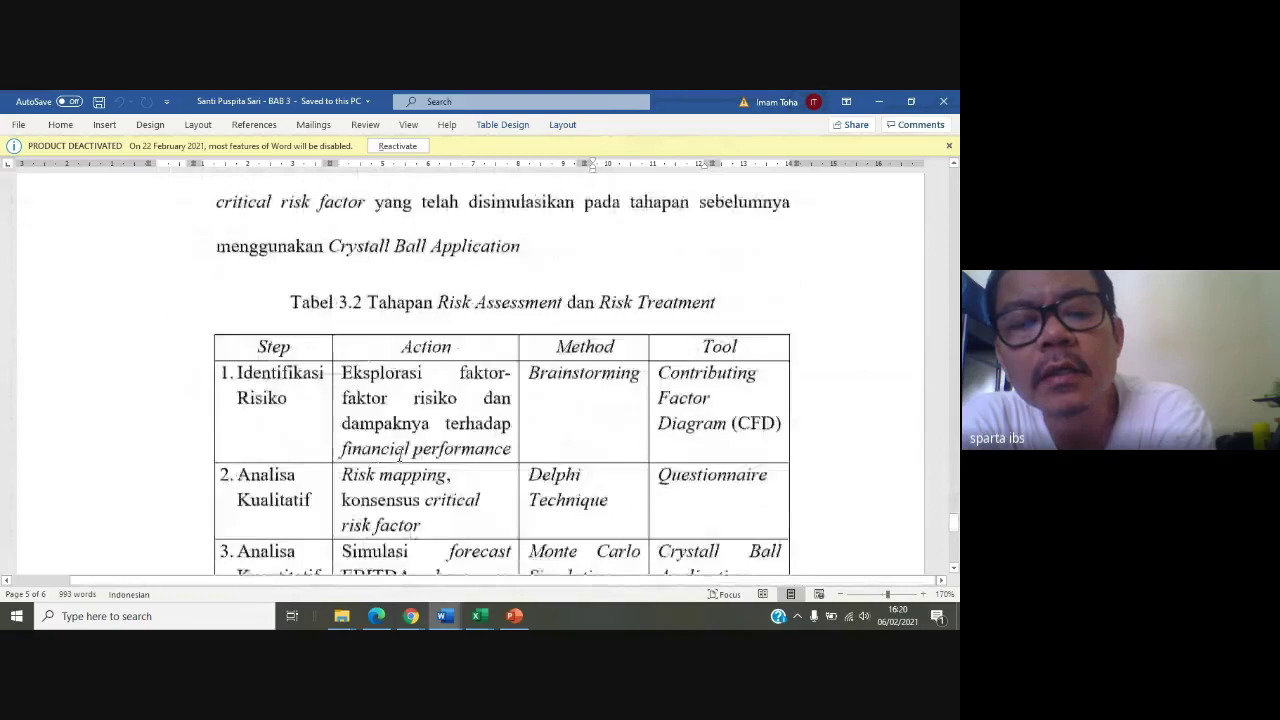
pyautogui.scroll(-8, 400, 456)
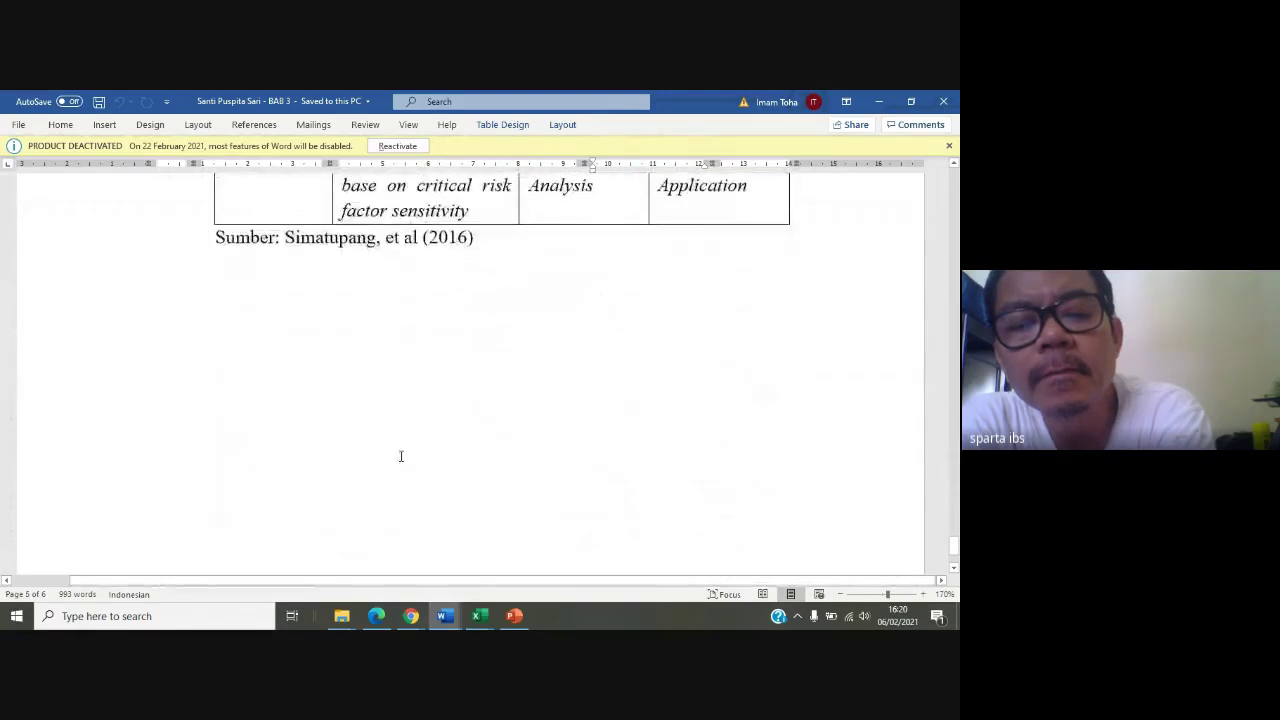
pyautogui.scroll(8, 400, 460)
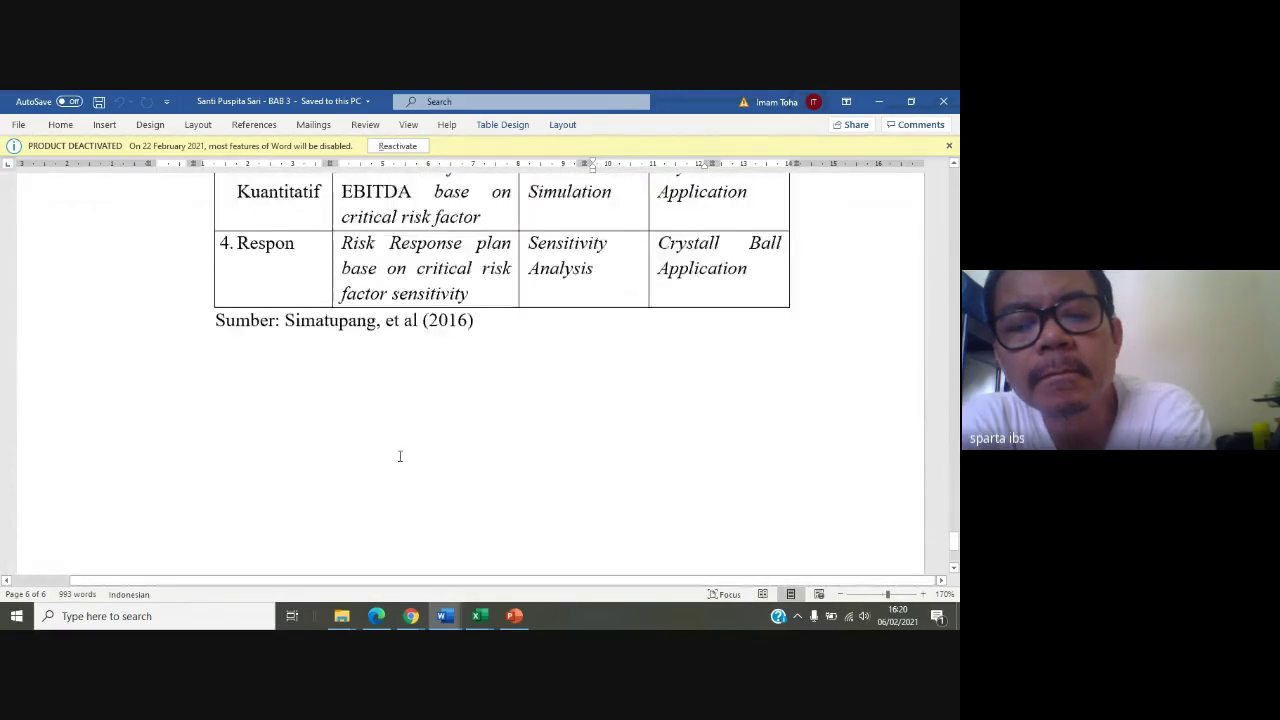
pyautogui.scroll(1, 399, 455)
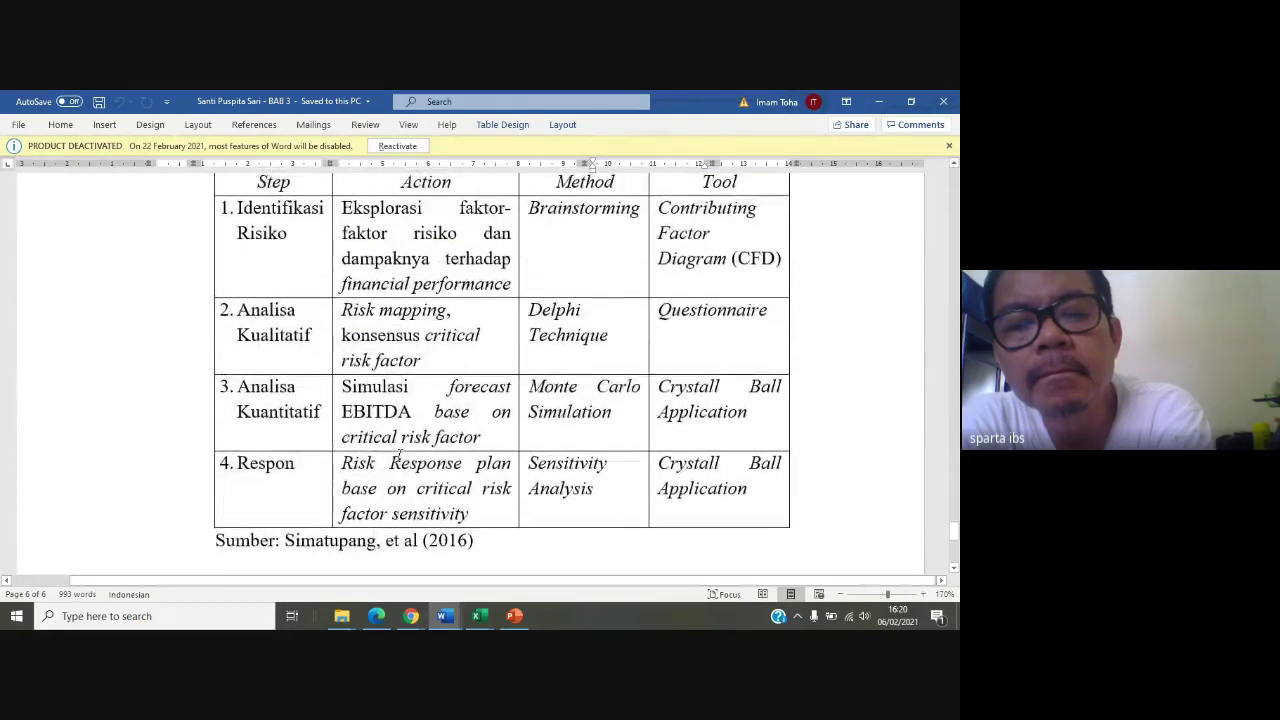
pyautogui.scroll(1, 399, 456)
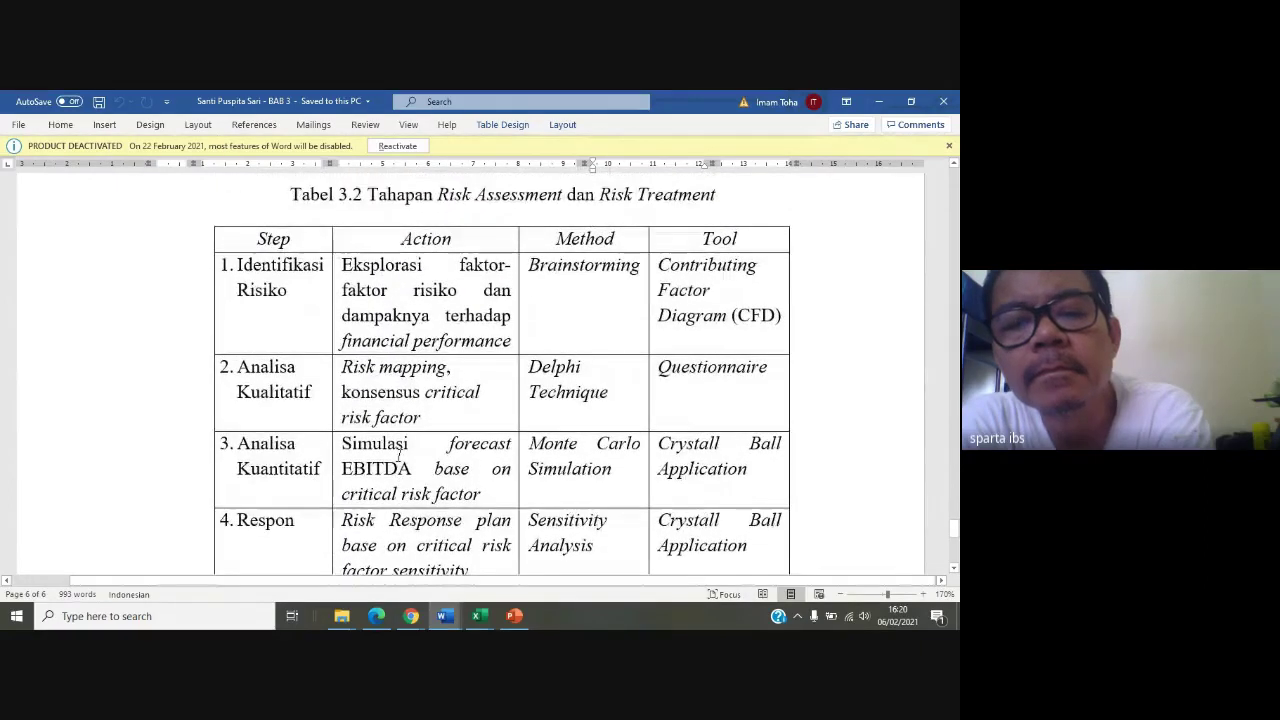
pyautogui.scroll(-1, 399, 456)
pyautogui.scroll(7, 399, 456)
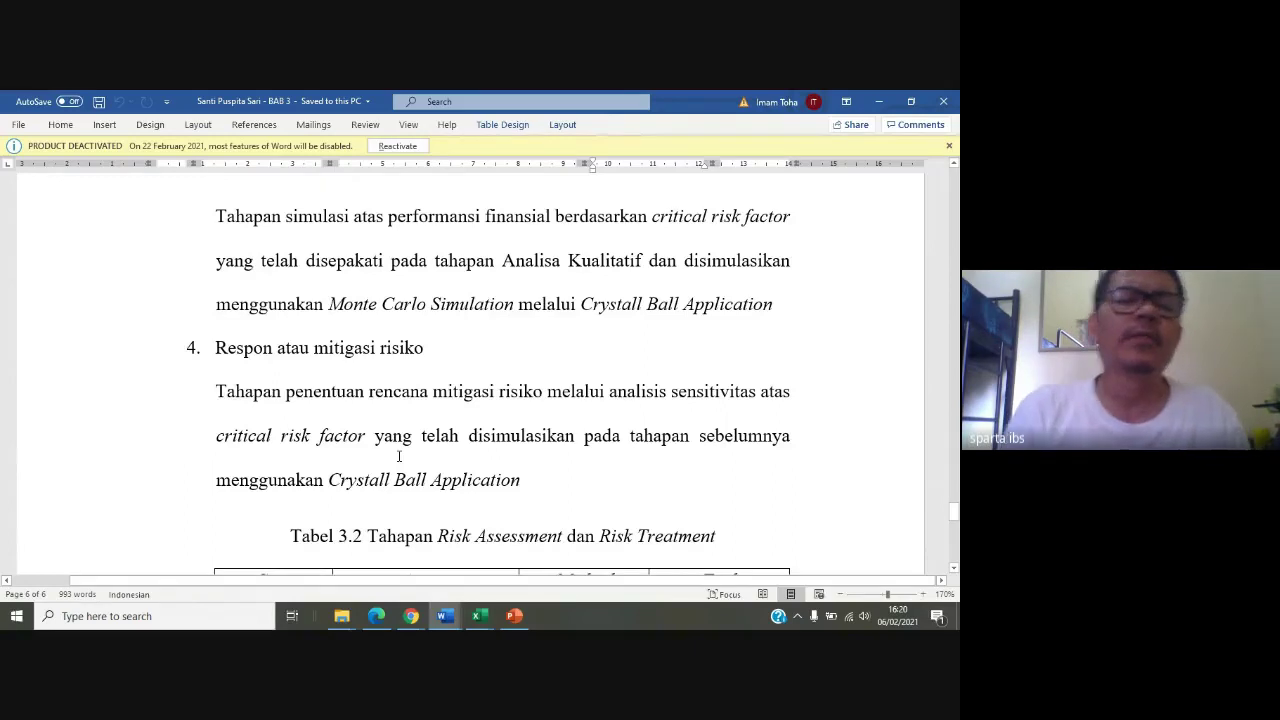
pyautogui.scroll(7, 399, 456)
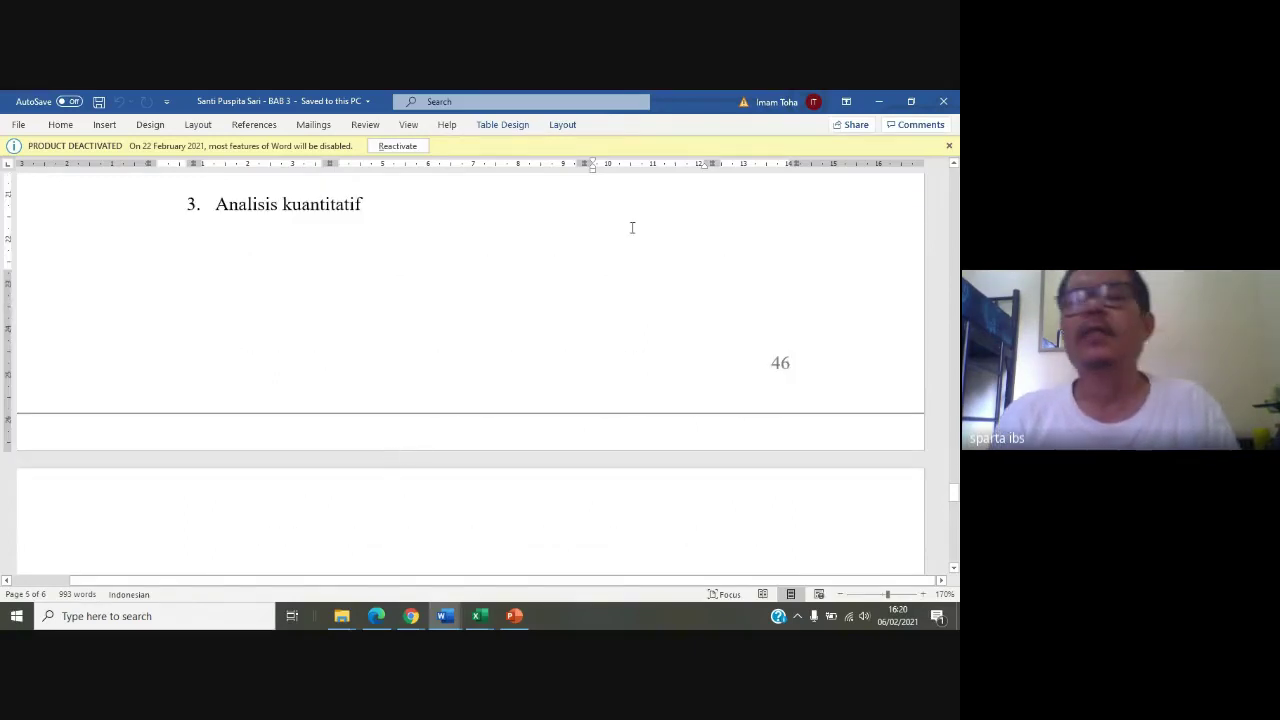
# Minimize the BAB 3 document, switch to the Google Meet call in Chrome and pin the speaking participant's video
pyautogui.click(879, 101)
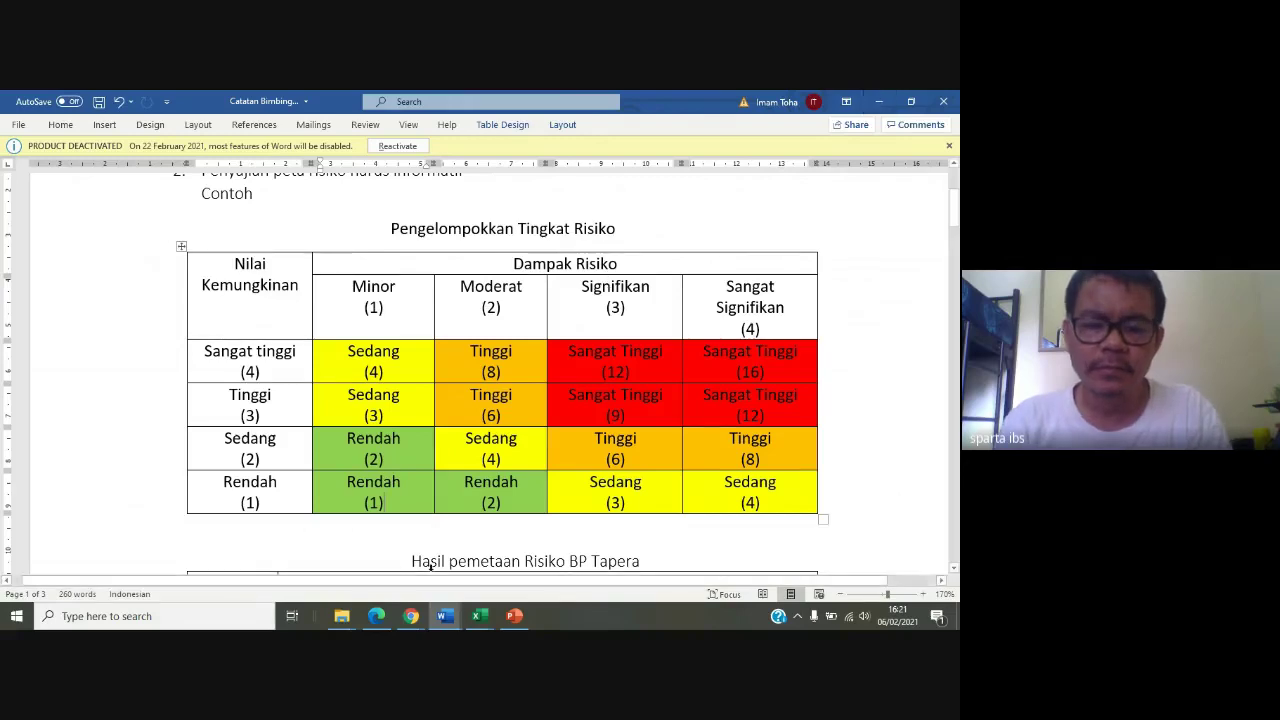
pyautogui.moveTo(412, 620)
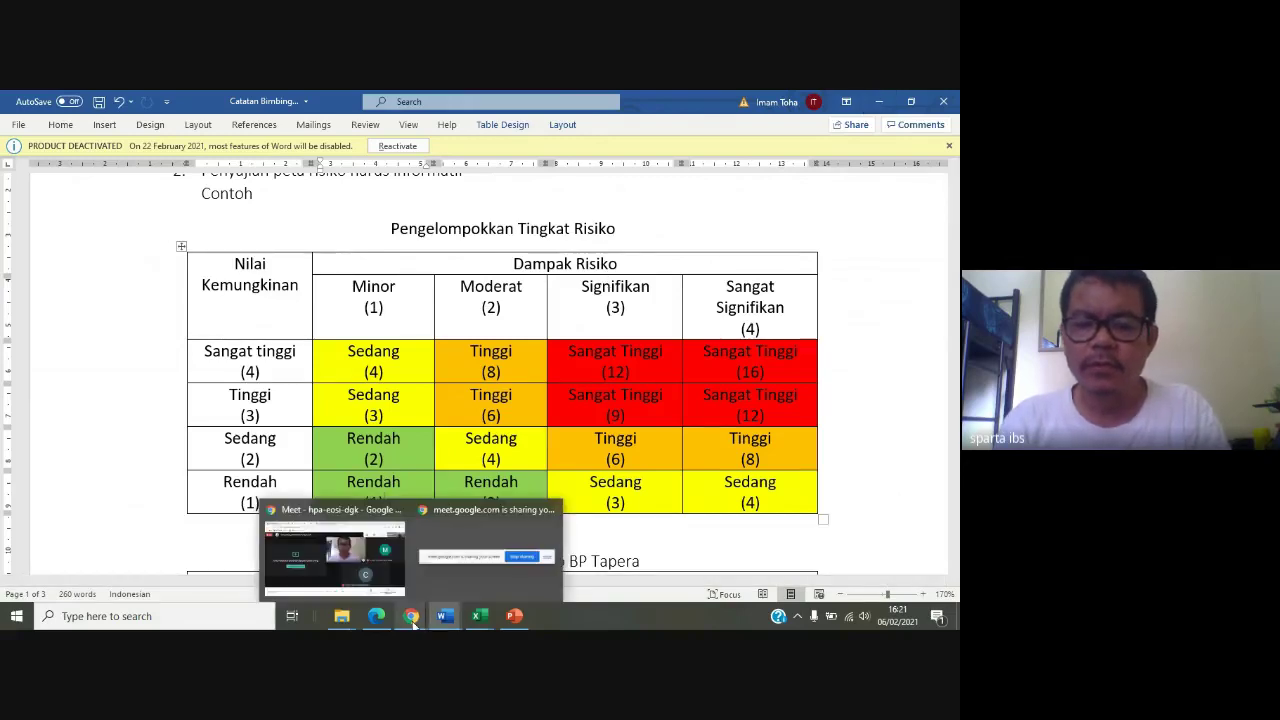
pyautogui.click(334, 555)
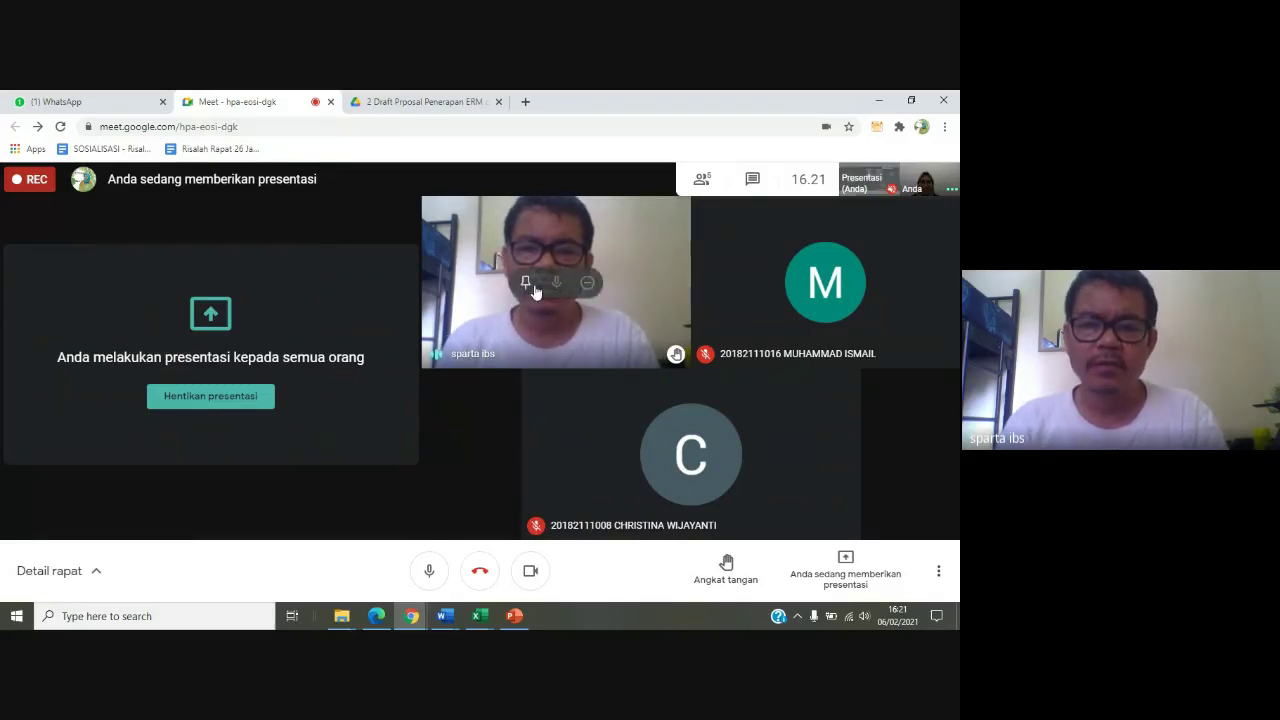
pyautogui.click(525, 283)
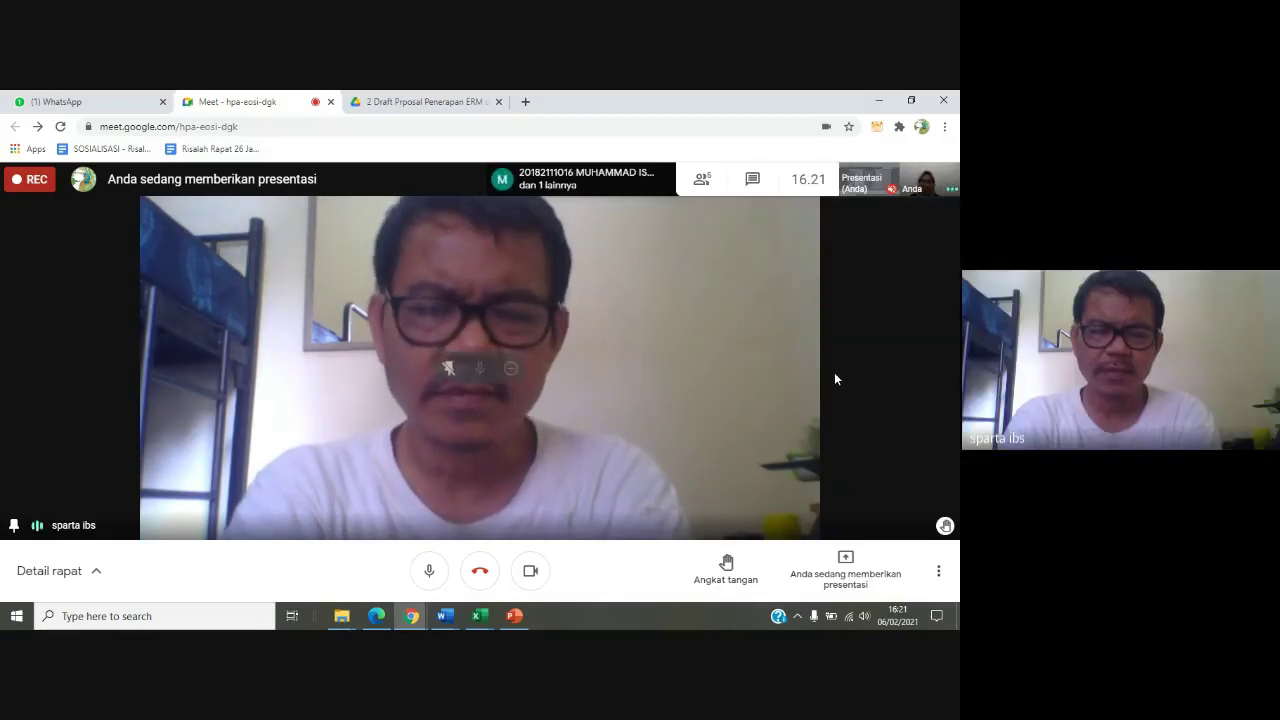
# Switch back to the high-risk workbook in Excel and check the Kriteria Penilaian IKU, Risk Mapping and BOPO IKU sheets
pyautogui.click(476, 618)
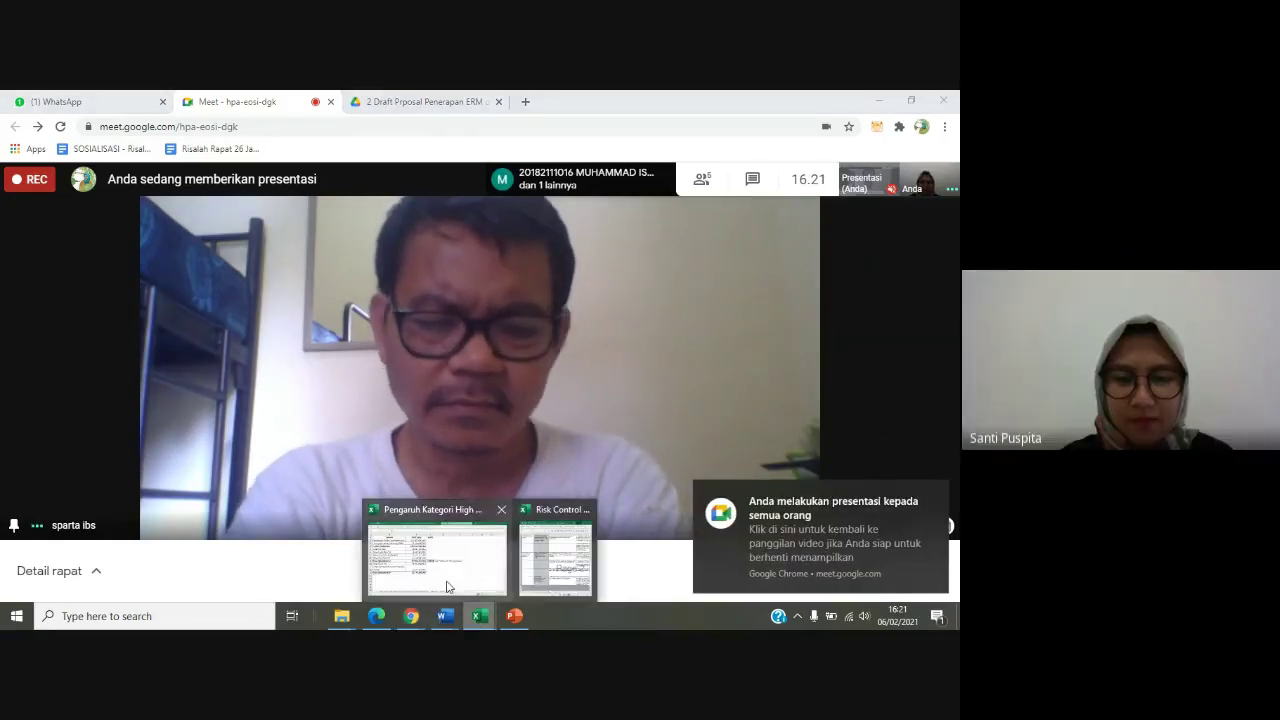
pyautogui.click(447, 587)
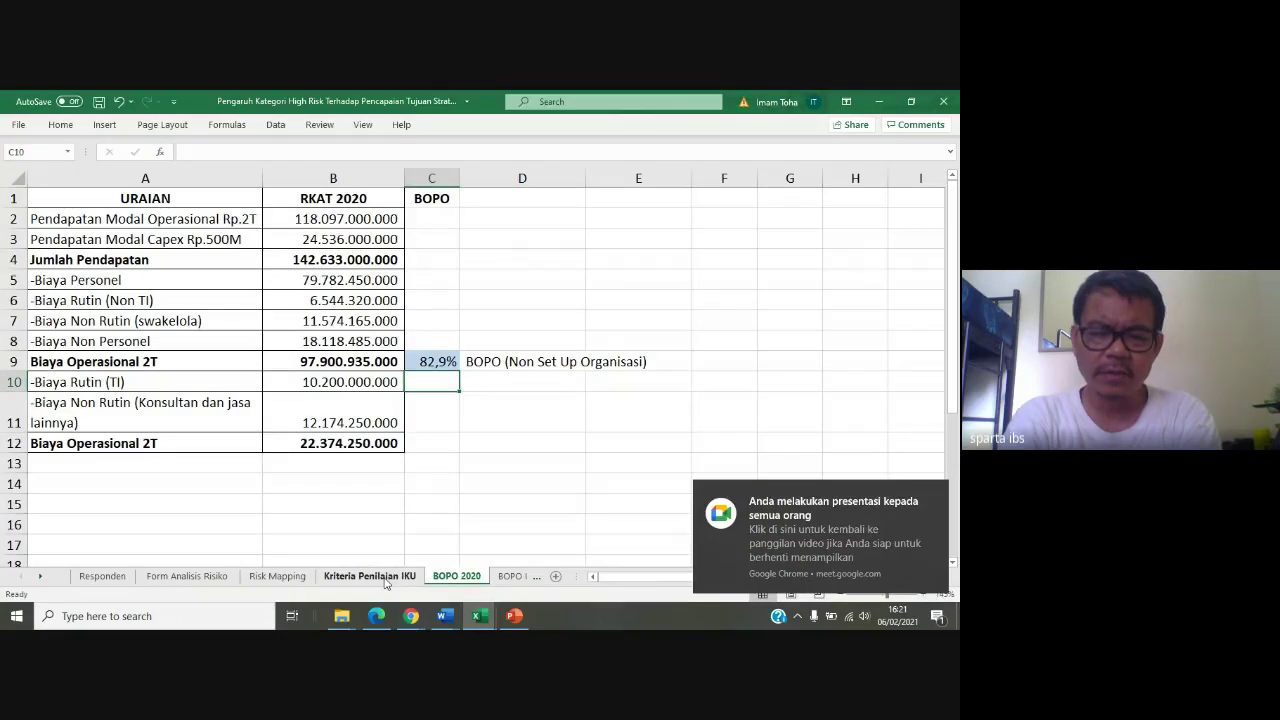
pyautogui.click(370, 576)
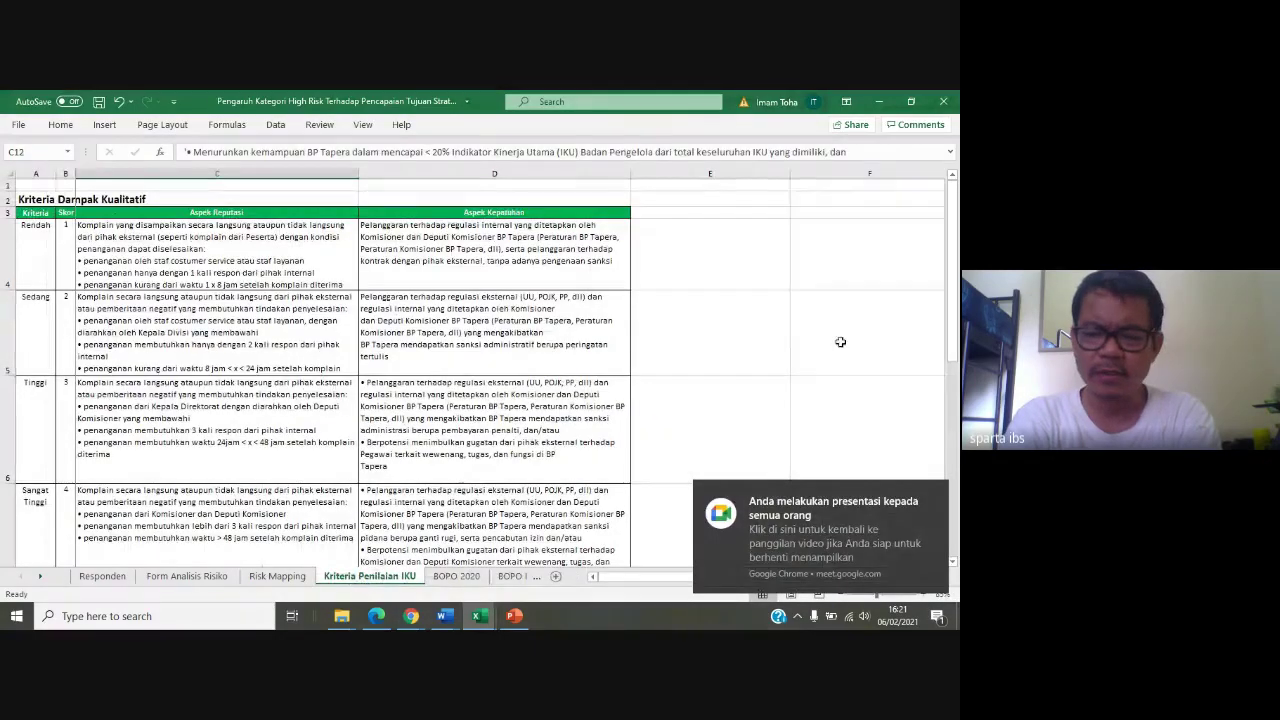
pyautogui.click(277, 576)
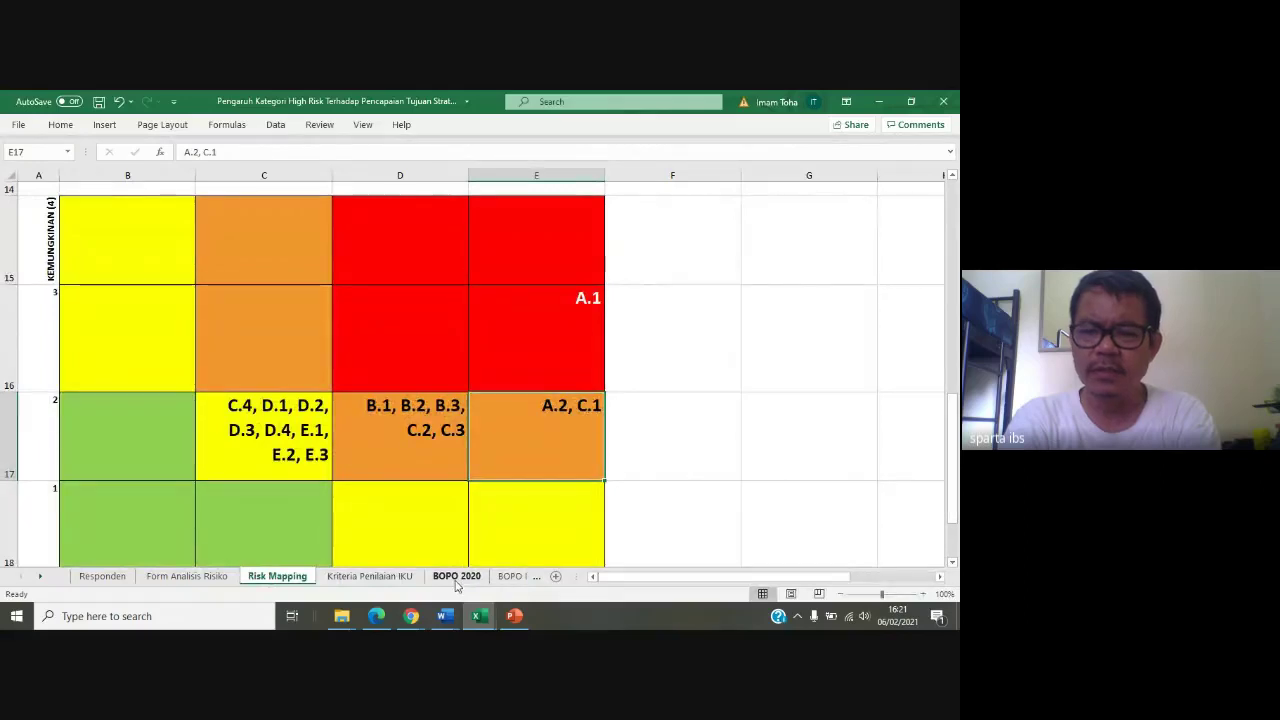
pyautogui.click(512, 576)
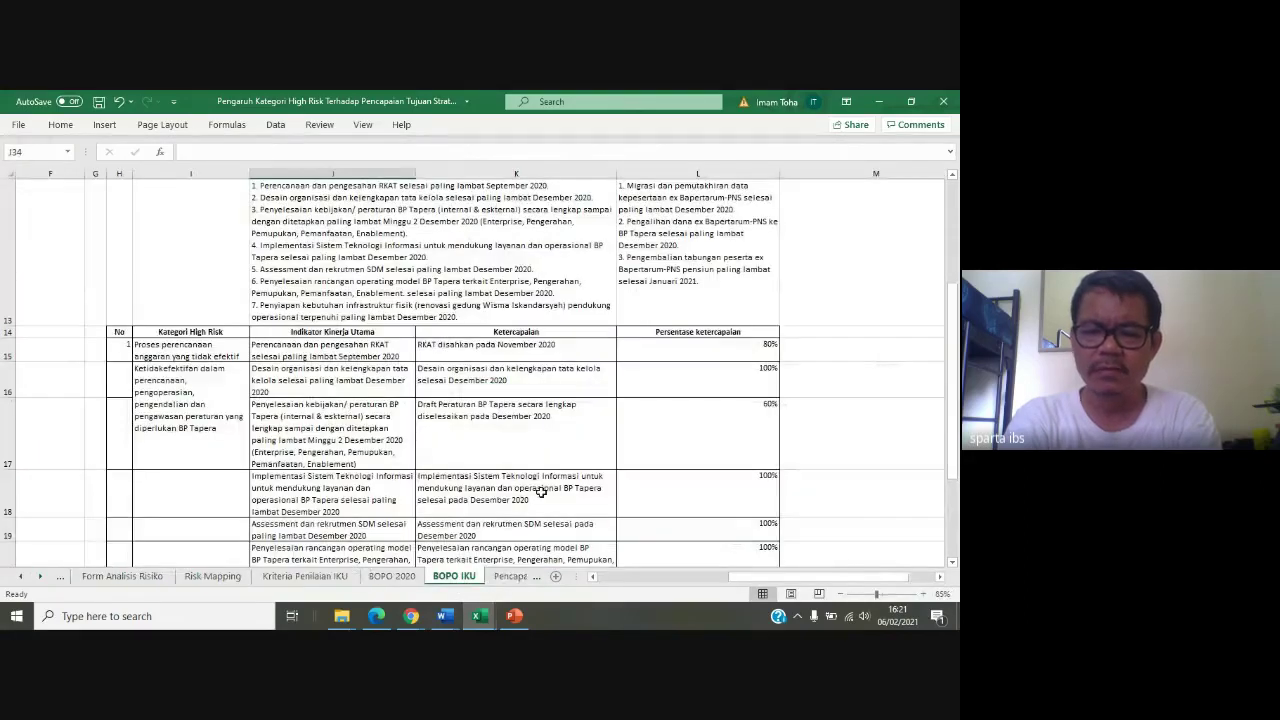
pyautogui.scroll(-5, 540, 495)
# Open the Pencapaian IKU sheet and examine the RKAT 2019 (BOPO) column and the Perspektif Proses Bisnis Internal cell
pyautogui.click(508, 577)
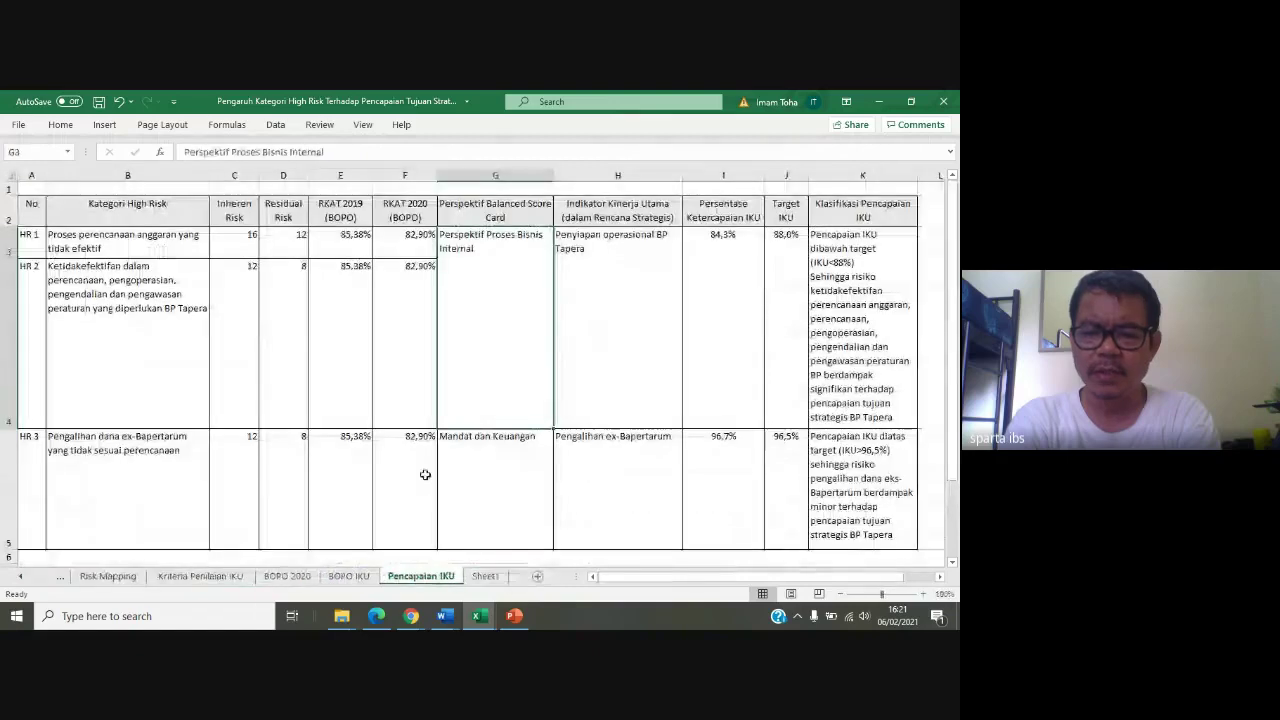
pyautogui.click(560, 349)
pyautogui.click(500, 377)
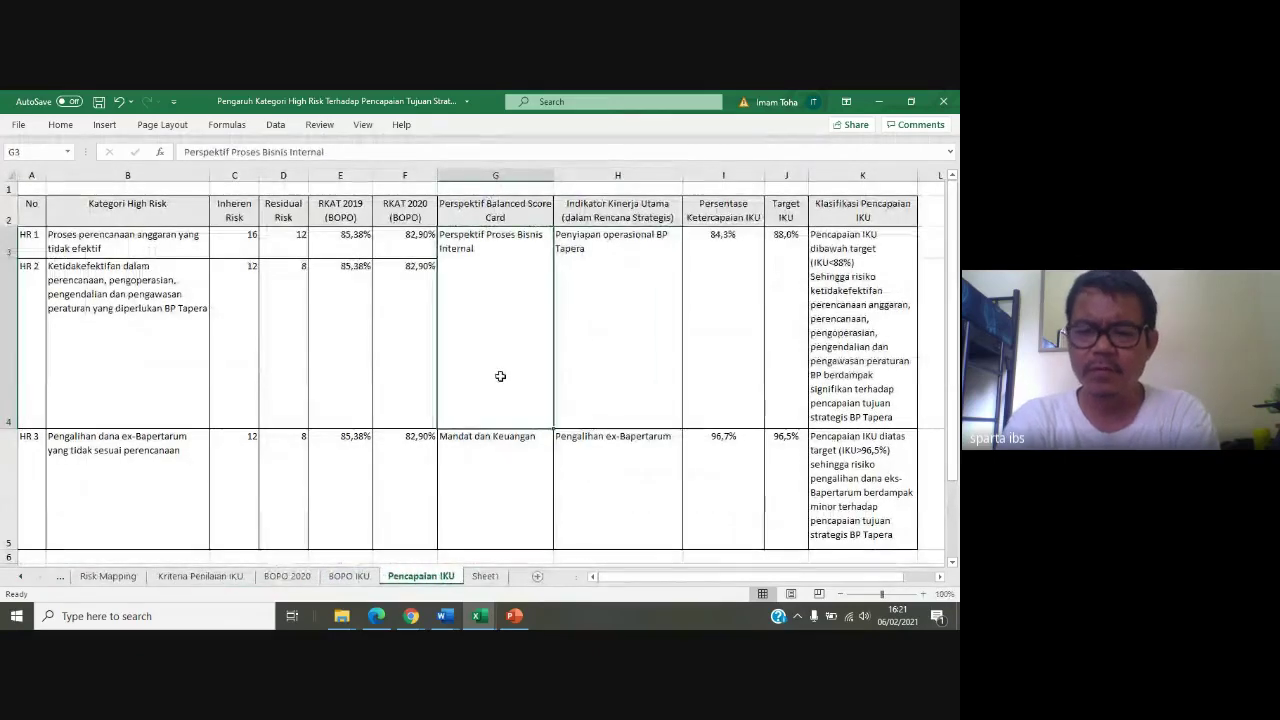
pyautogui.click(352, 174)
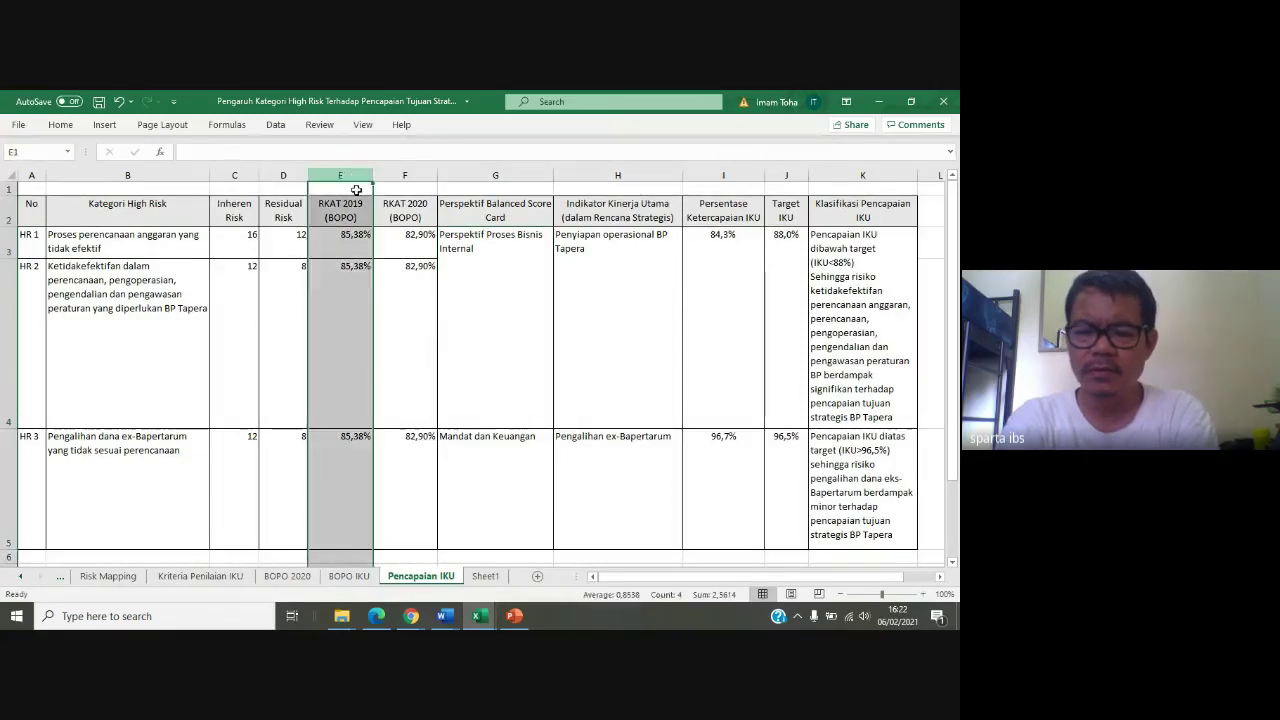
pyautogui.click(474, 293)
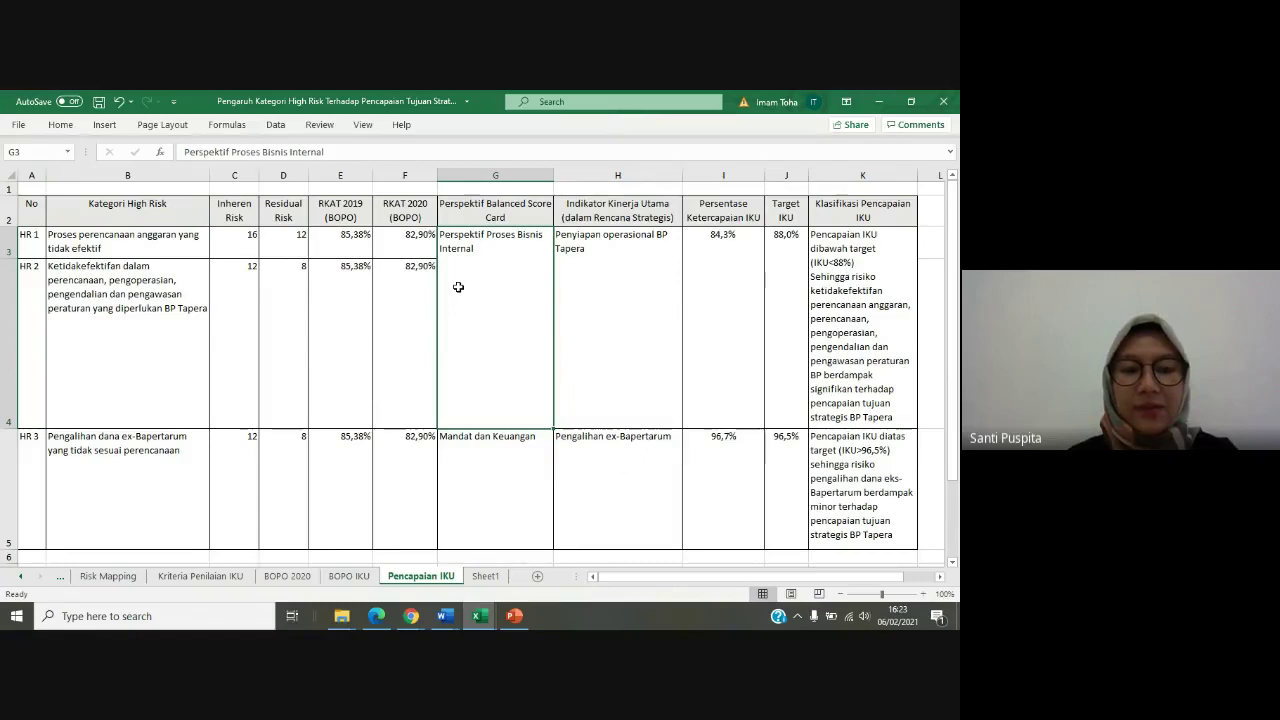
# Examine the RKAT 2020 (BOPO) heading and the Perspektif Proses Bisnis Internal cell, and highlight the whole RKAT 2019 (BOPO) column
pyautogui.click(418, 205)
pyautogui.click(475, 266)
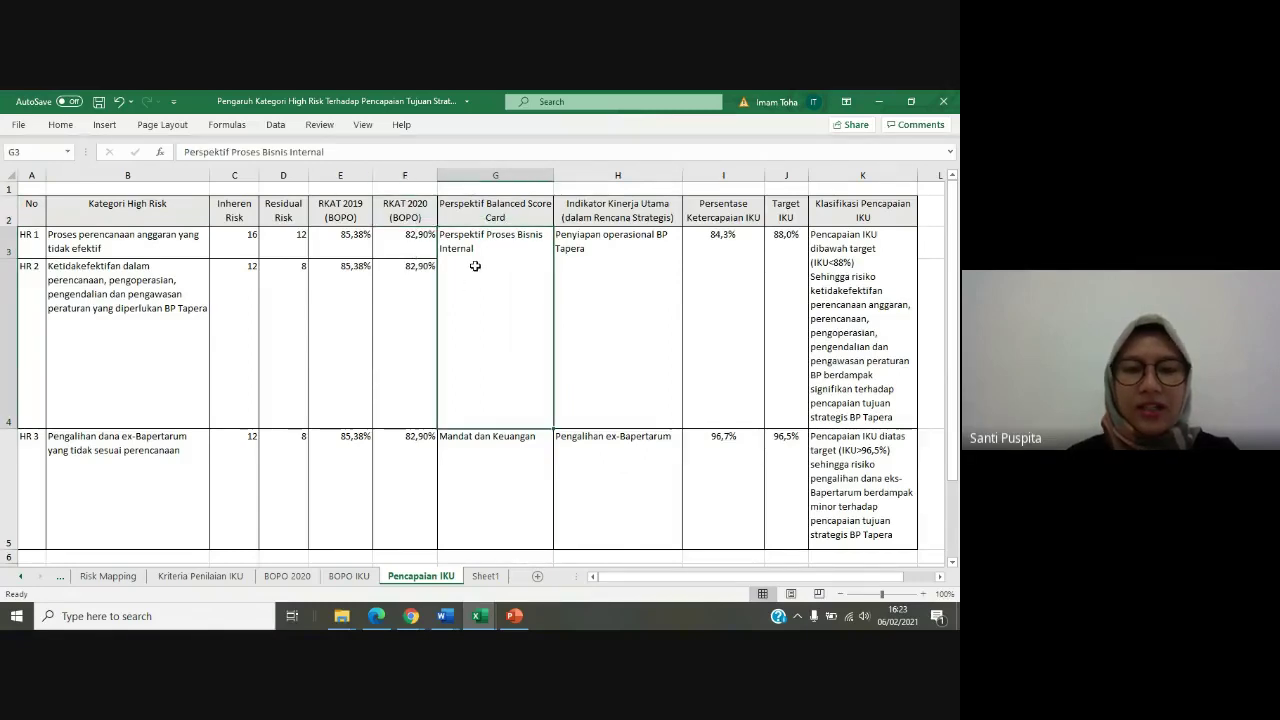
pyautogui.click(413, 208)
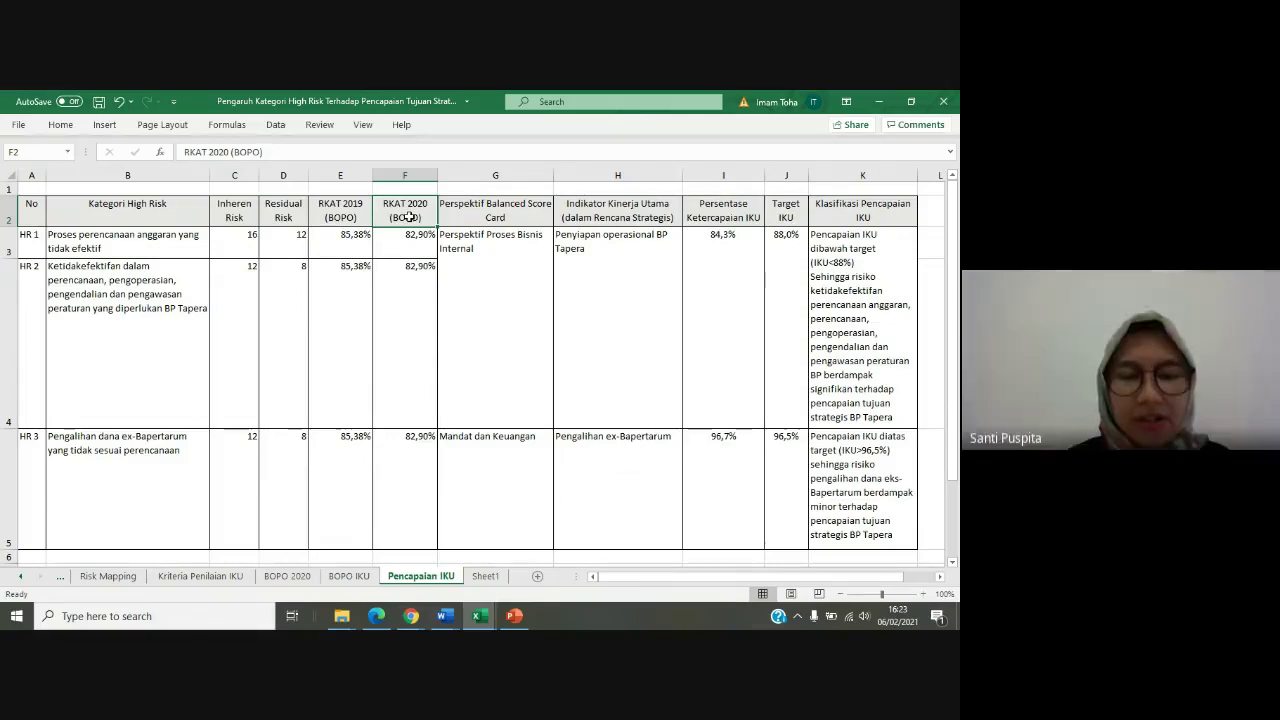
pyautogui.click(537, 327)
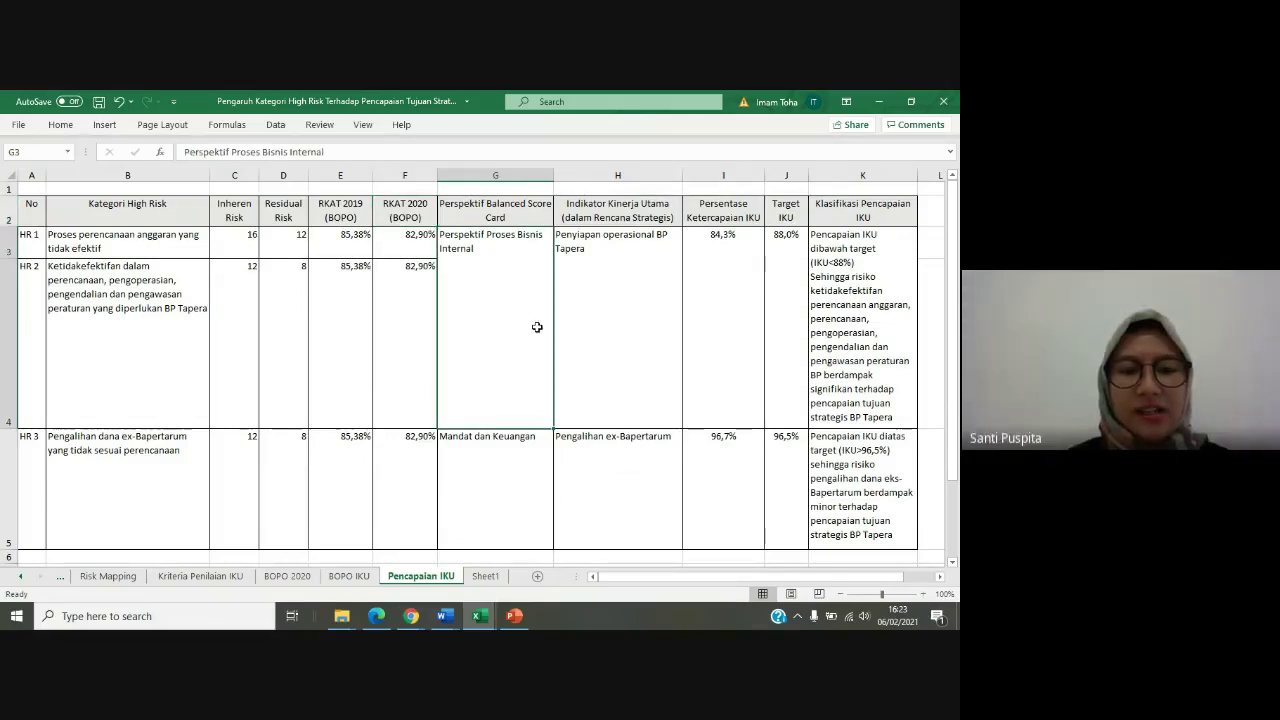
pyautogui.click(349, 173)
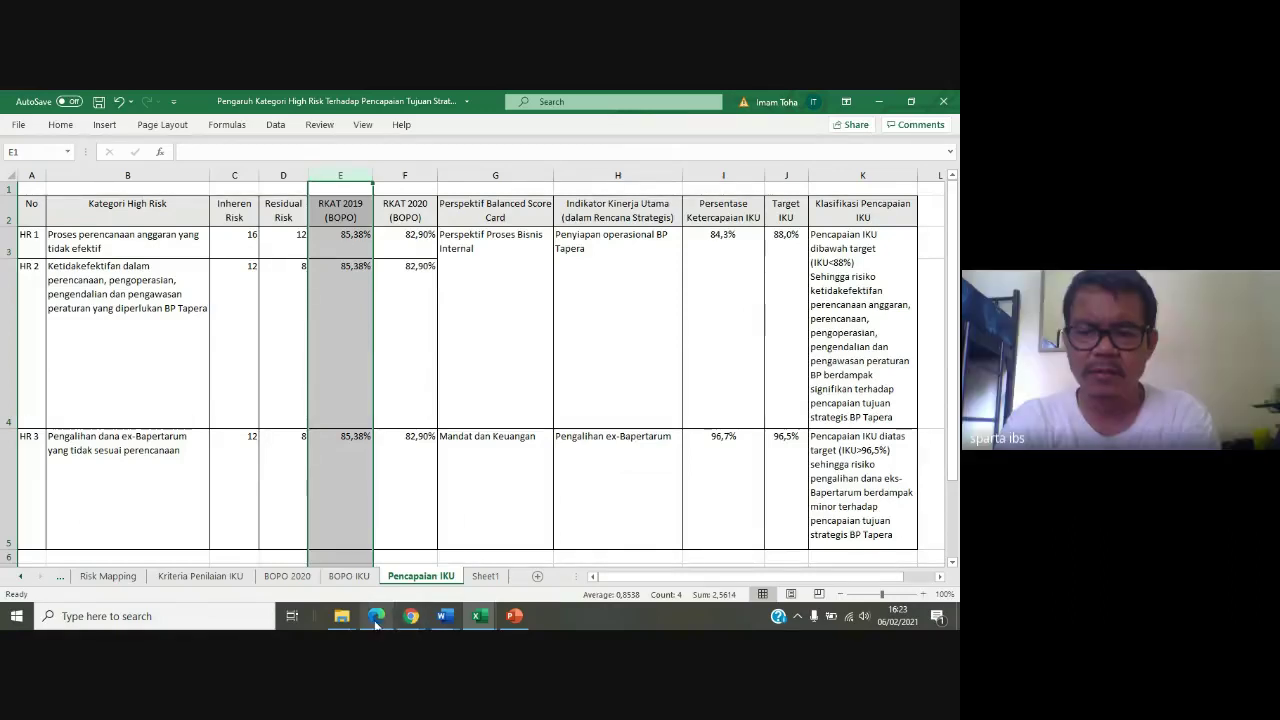
# Switch to the BAB 3 document in Word and search it for "SAMPEL"
pyautogui.moveTo(376, 620)
pyautogui.moveTo(447, 619)
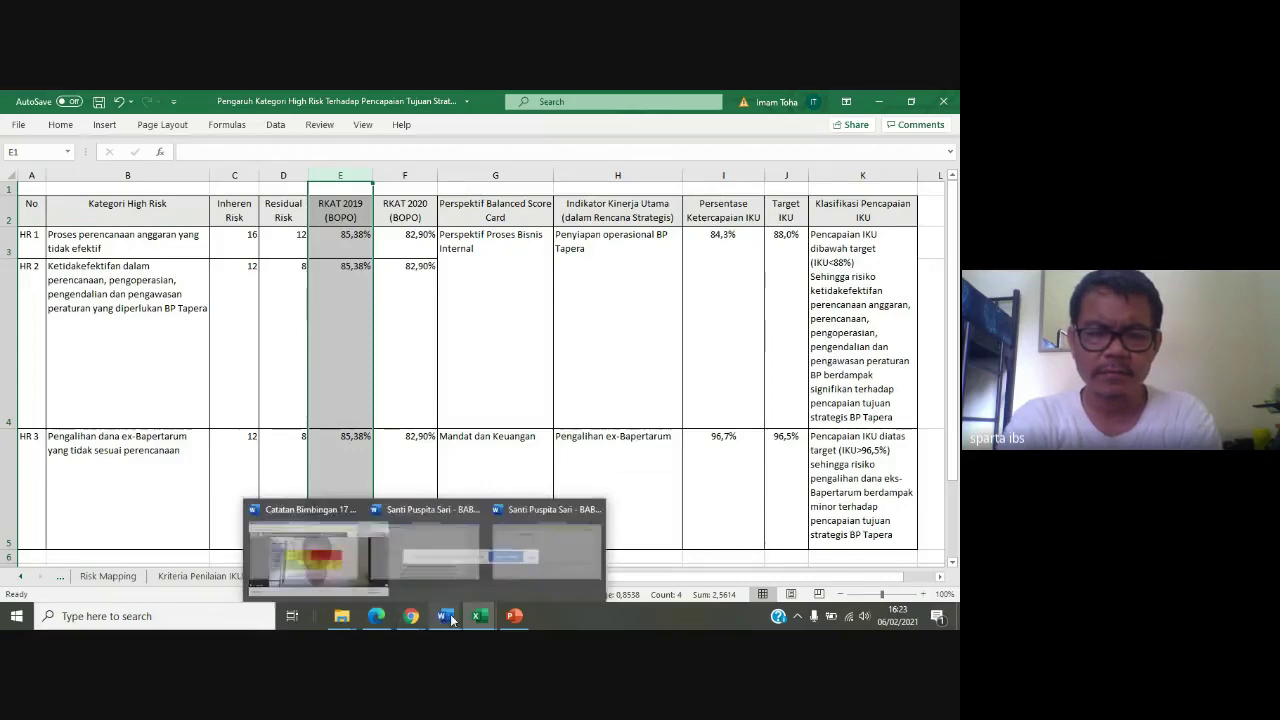
pyautogui.click(588, 566)
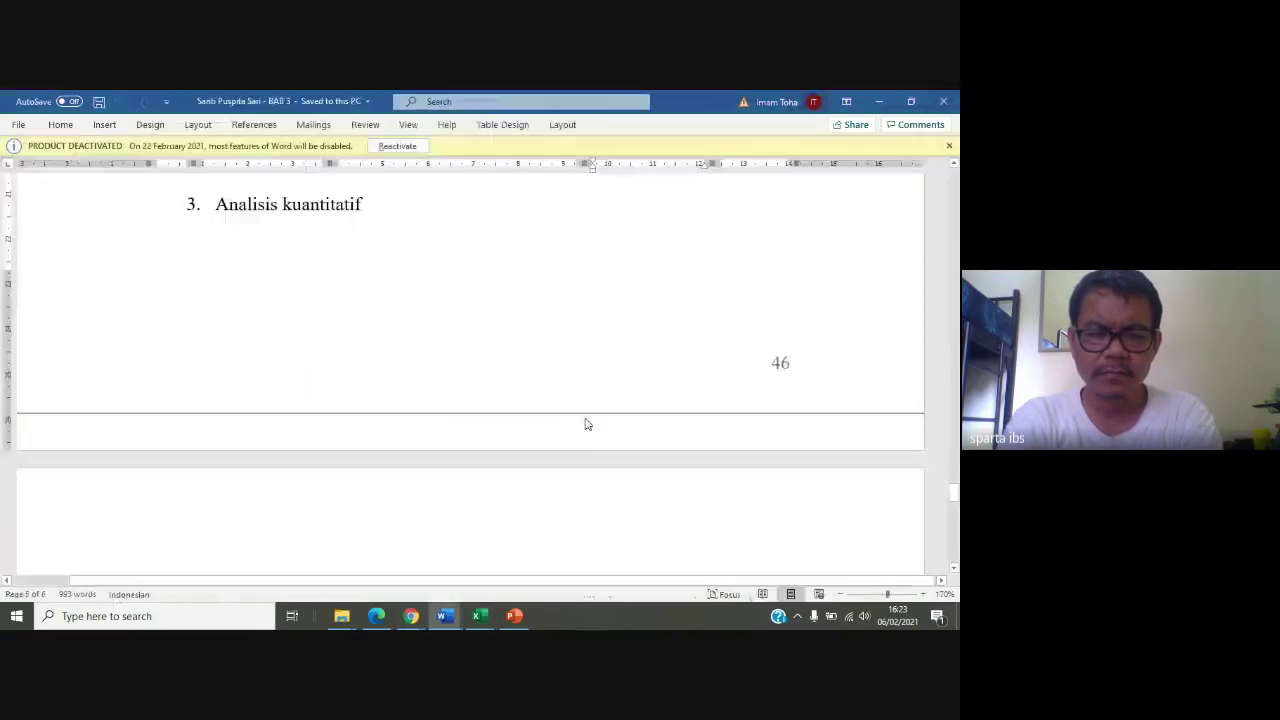
pyautogui.keyDown('ctrl'); pyautogui.scroll(-1, 566, 418); pyautogui.keyUp('ctrl')
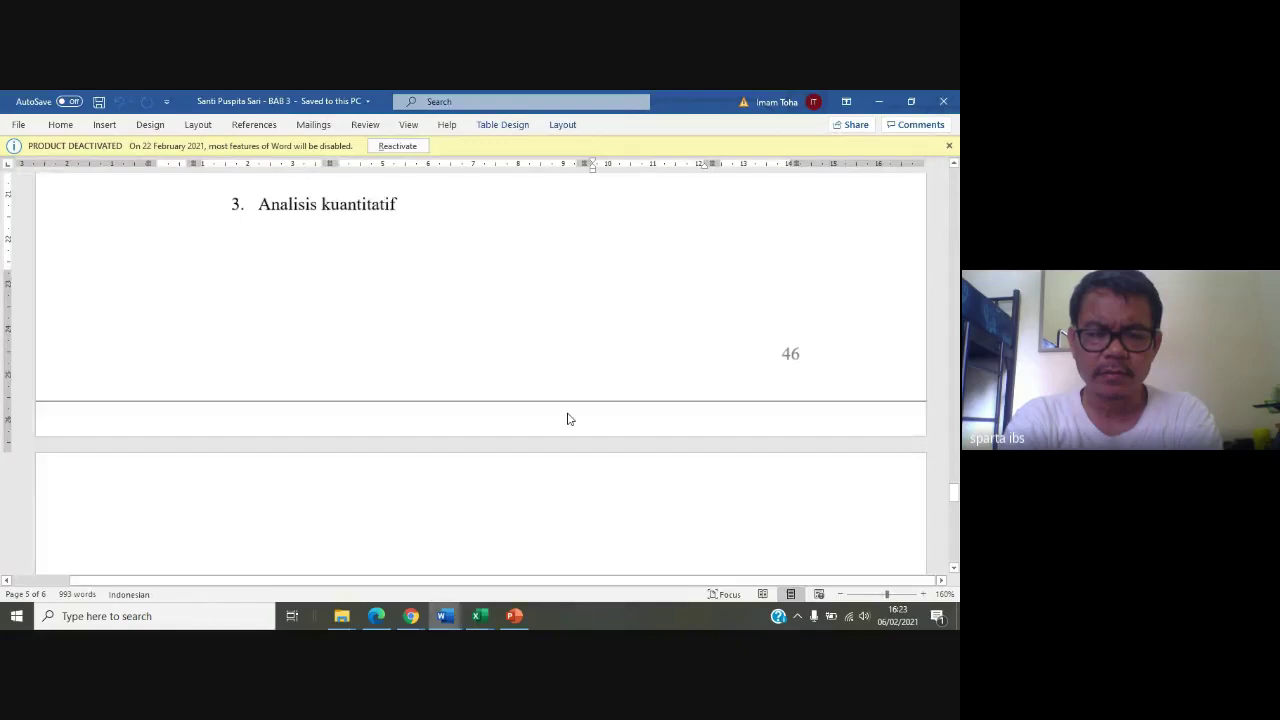
pyautogui.hotkey('ctrl', 'f')
pyautogui.write('SAMPEL')
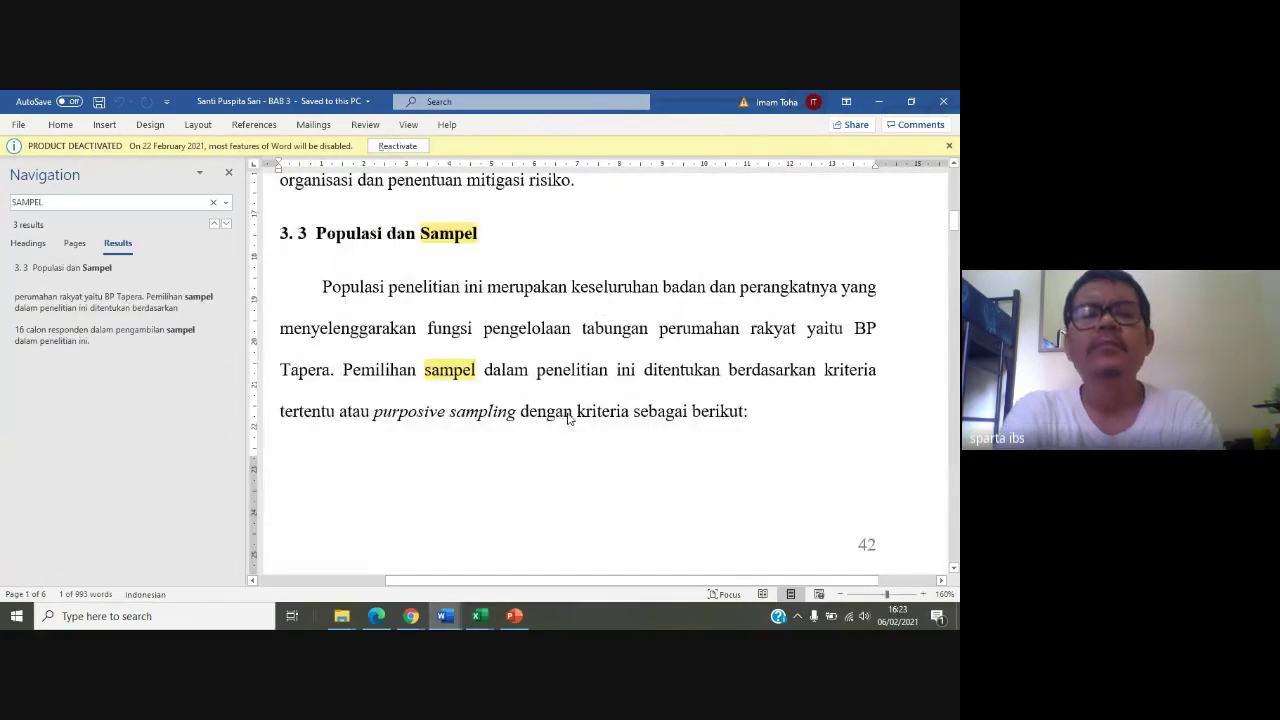
# Review section 3.3 Populasi dan Sampel, including the purposive sampling criteria and the number of respondents, and close the search results
pyautogui.click(840, 411)
pyautogui.scroll(-3, 665, 426)
pyautogui.scroll(-5, 665, 426)
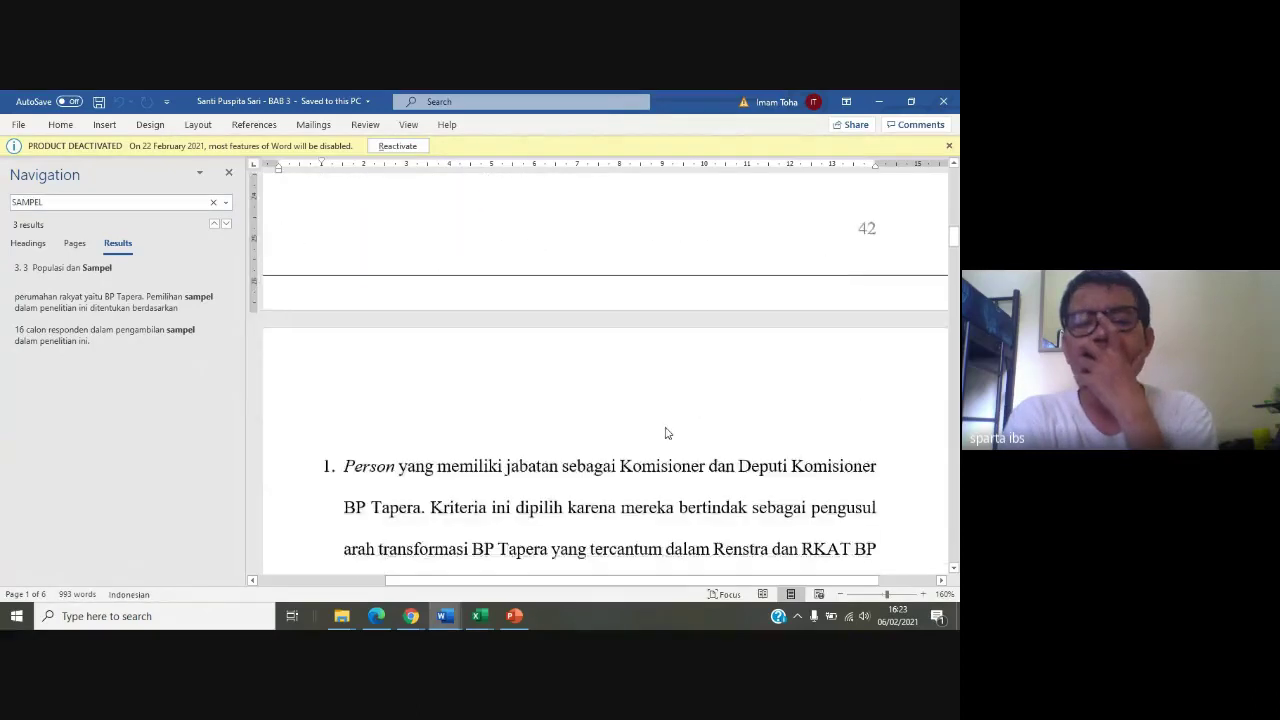
pyautogui.scroll(-5, 665, 427)
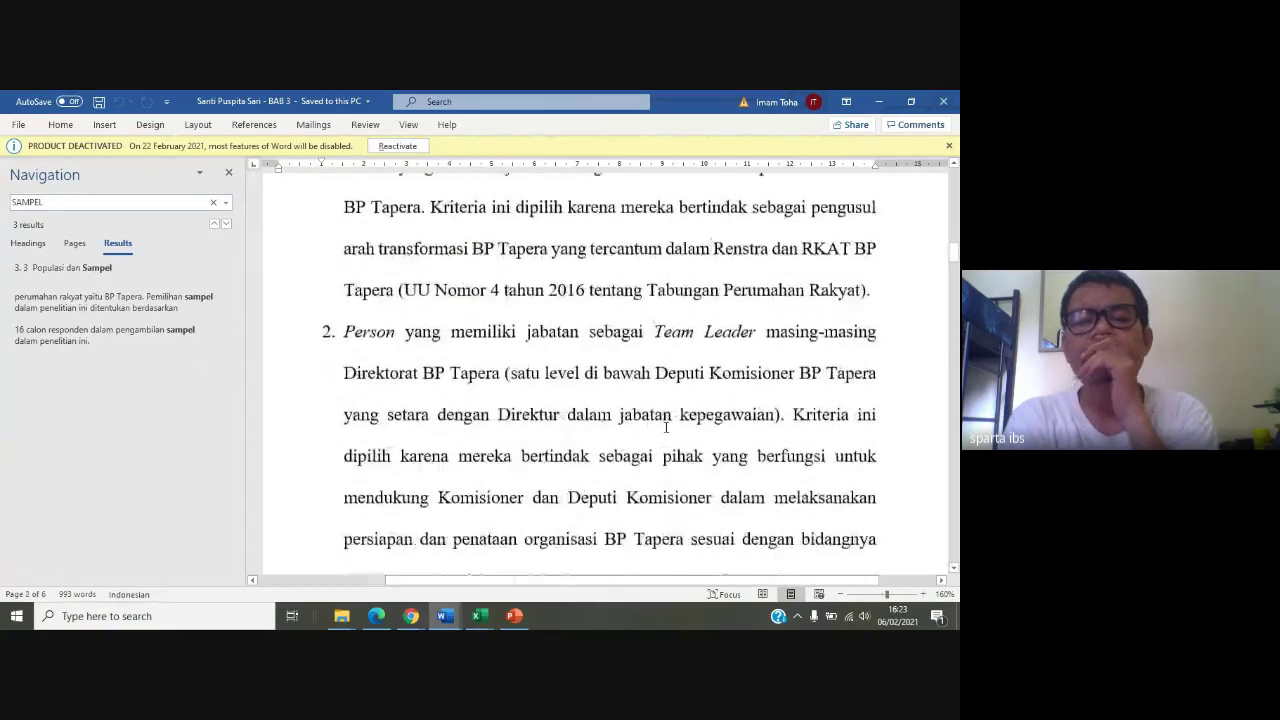
pyautogui.scroll(-2, 665, 427)
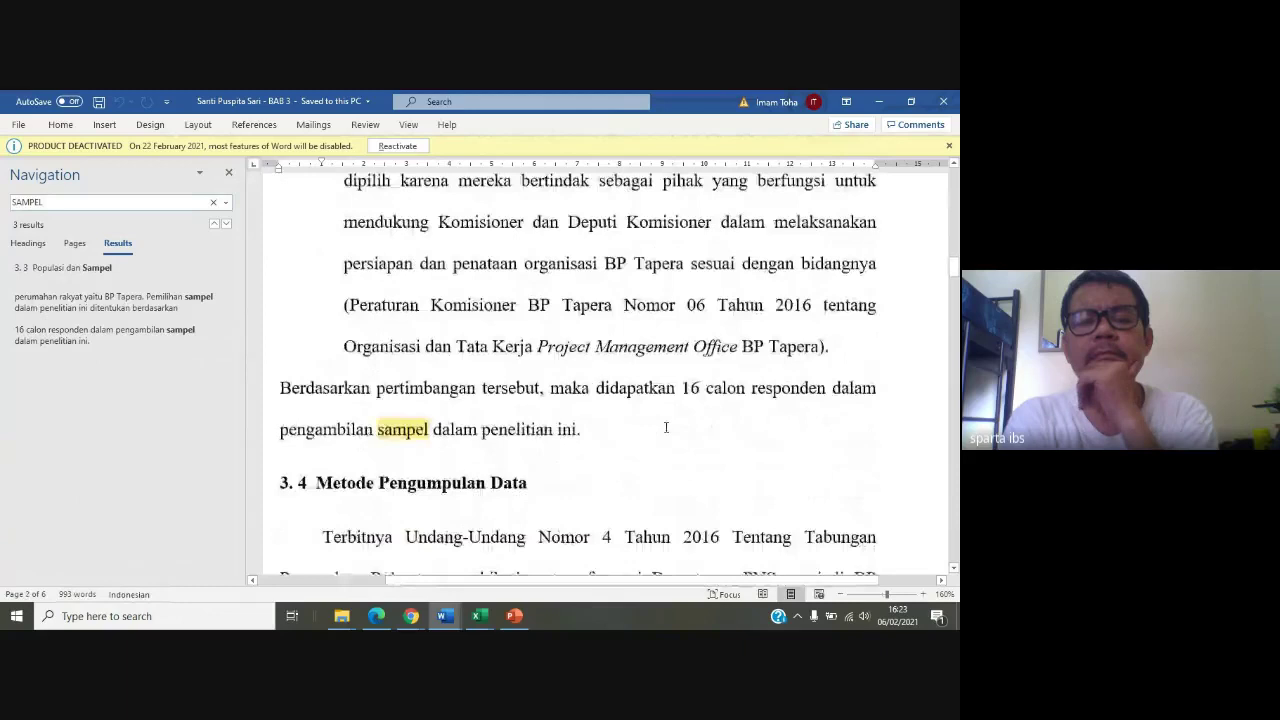
pyautogui.scroll(1, 665, 427)
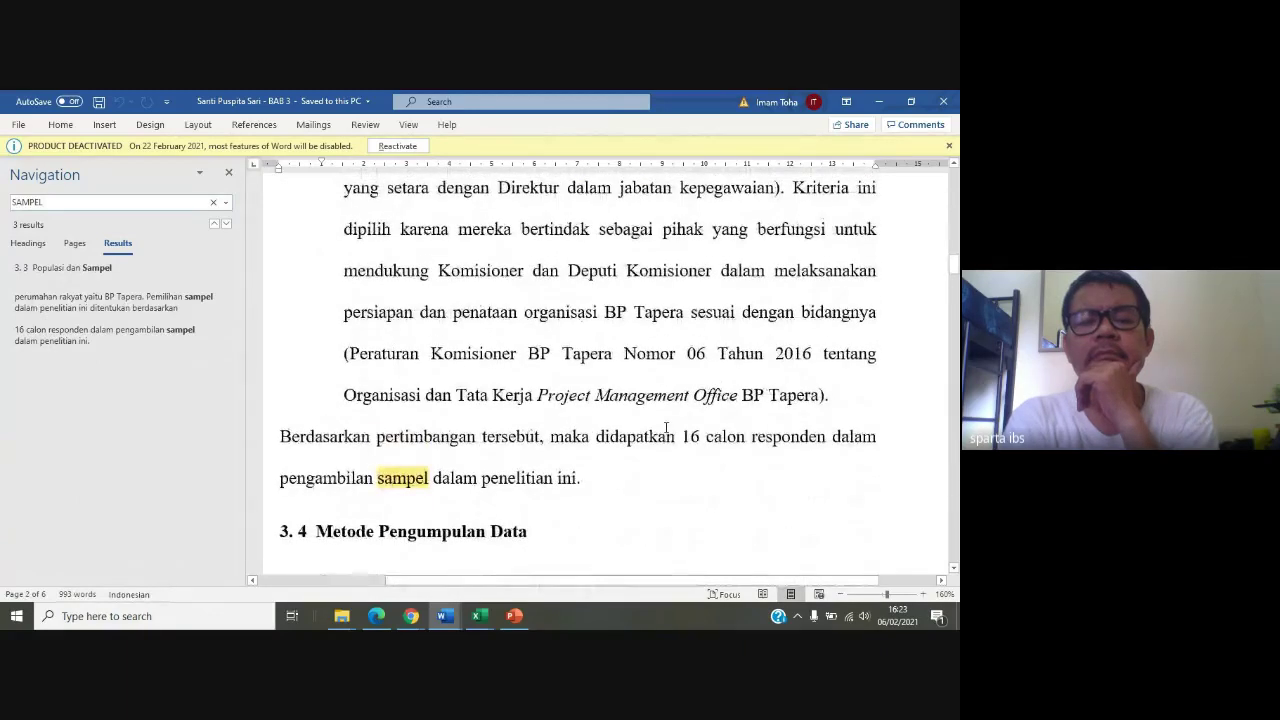
pyautogui.scroll(1, 665, 427)
pyautogui.scroll(2, 666, 428)
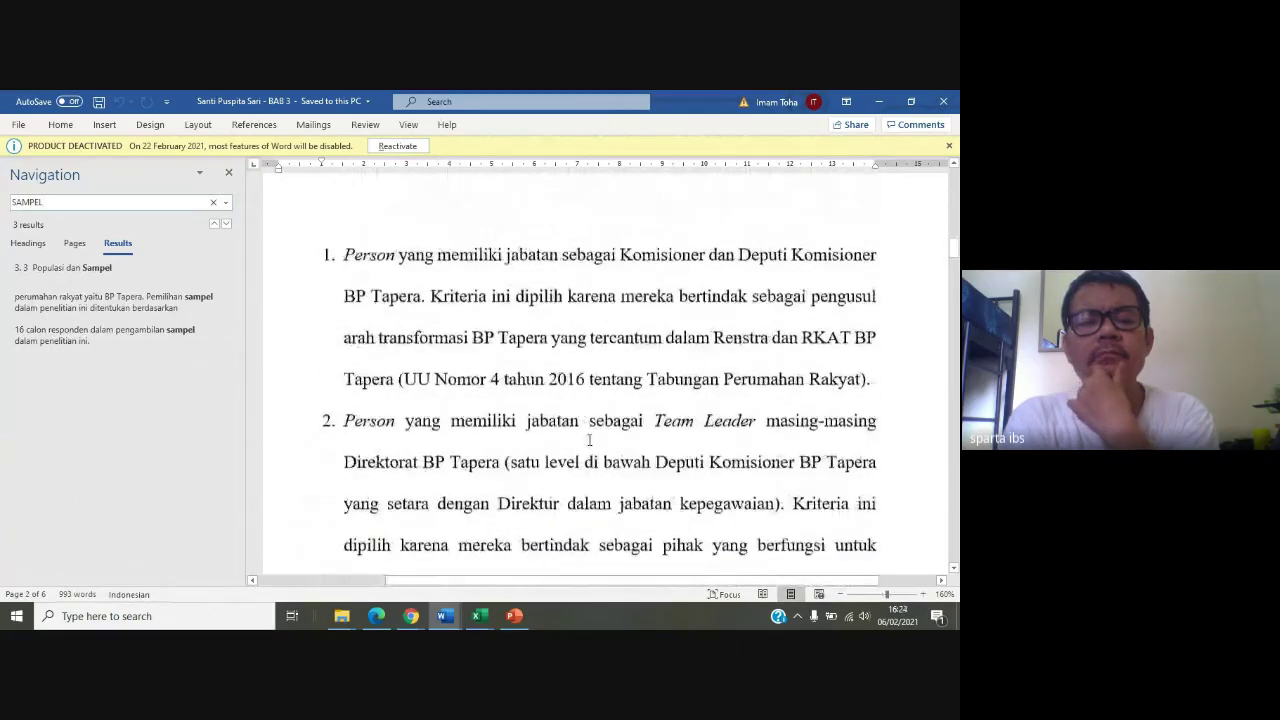
pyautogui.click(228, 172)
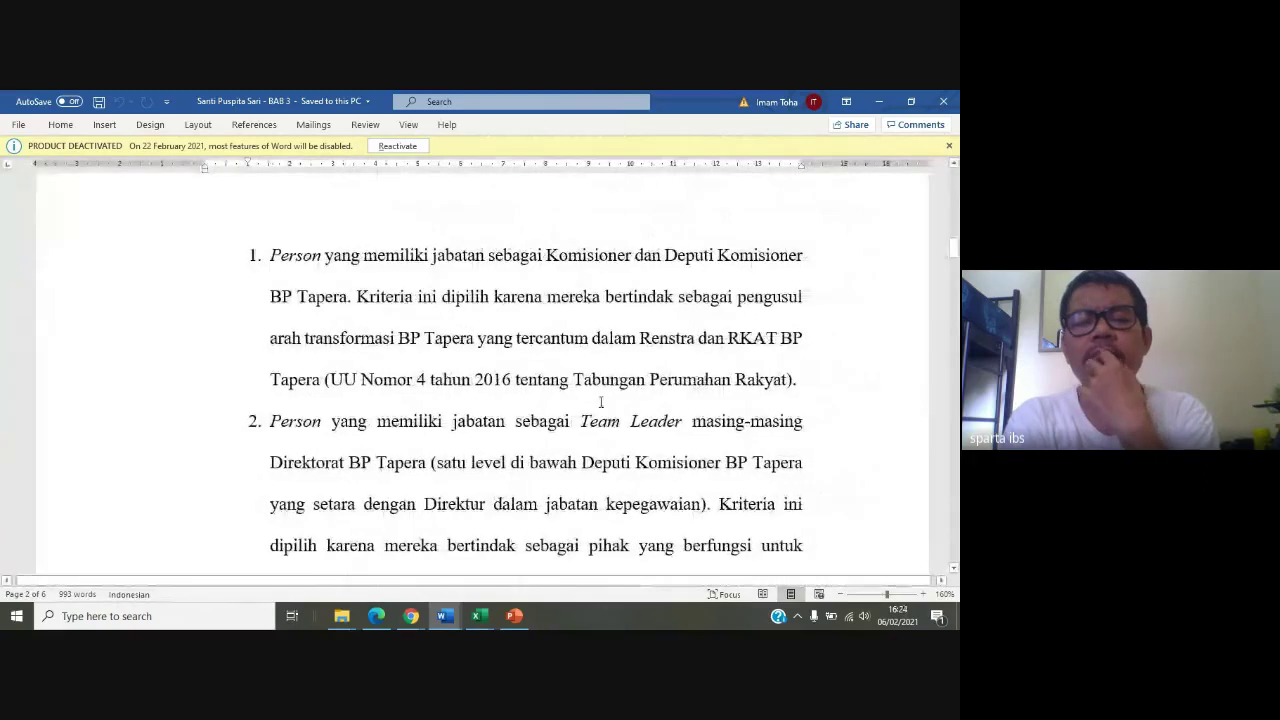
pyautogui.scroll(8, 600, 402)
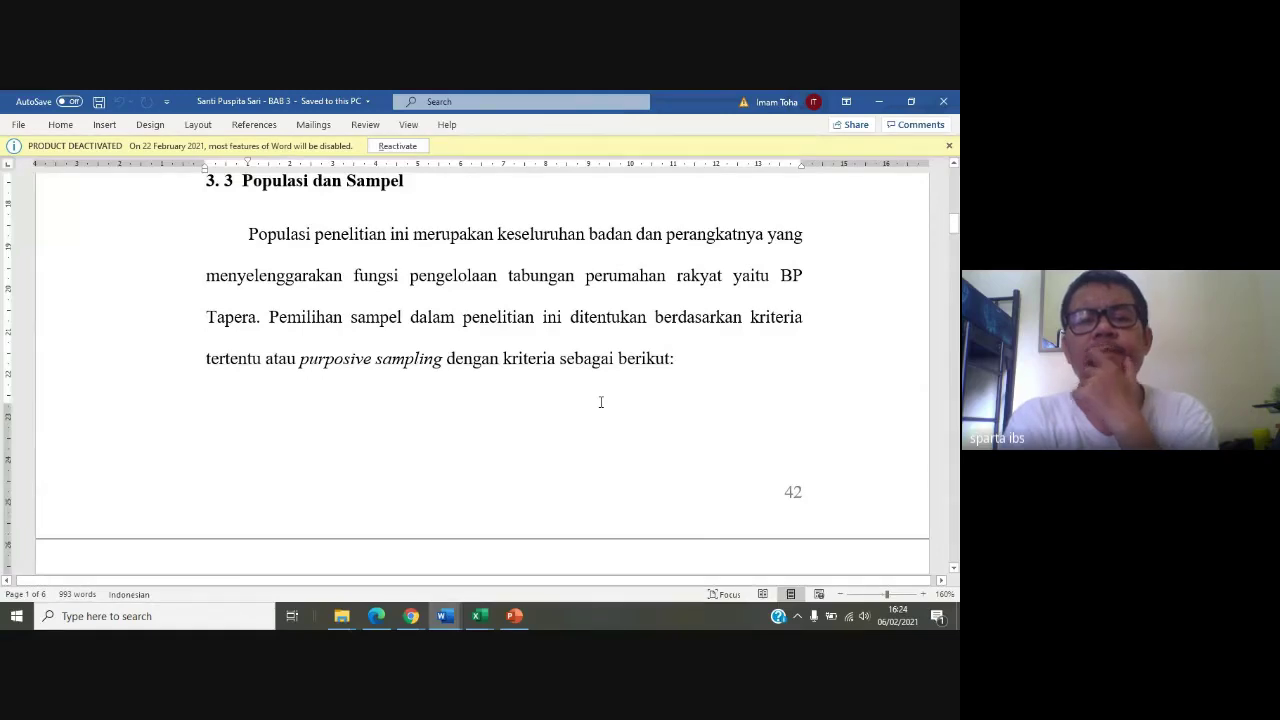
# Search the document for "RKAT 2021", "RKAT 2020" and "2020", going to the last match for 2020
pyautogui.hotkey('ctrl', 'f')
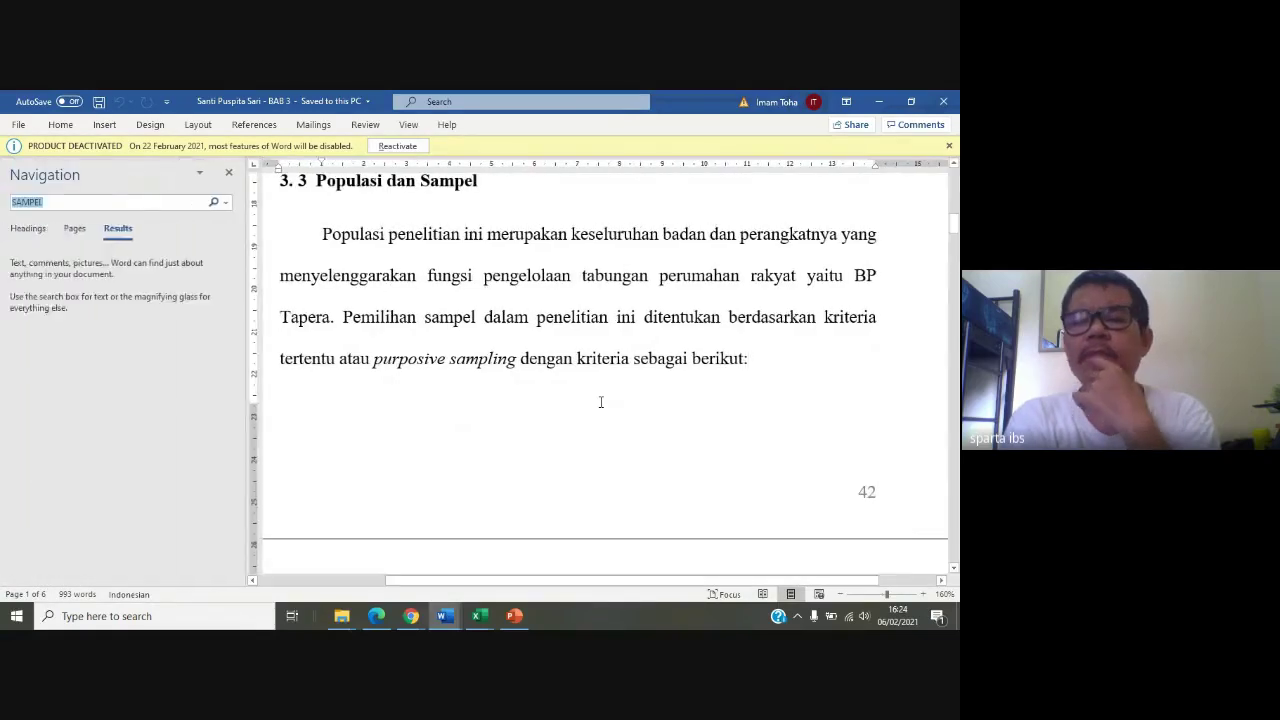
pyautogui.write('RKAT 2021')
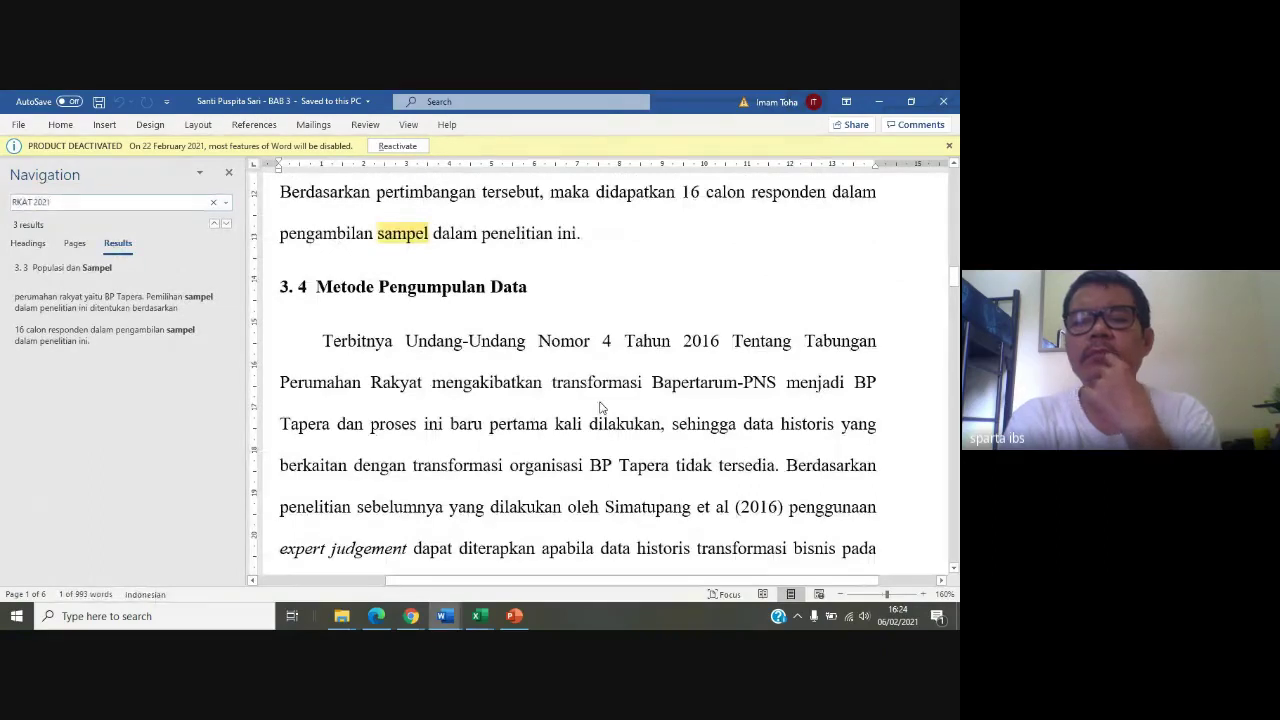
pyautogui.press('BackSpace')
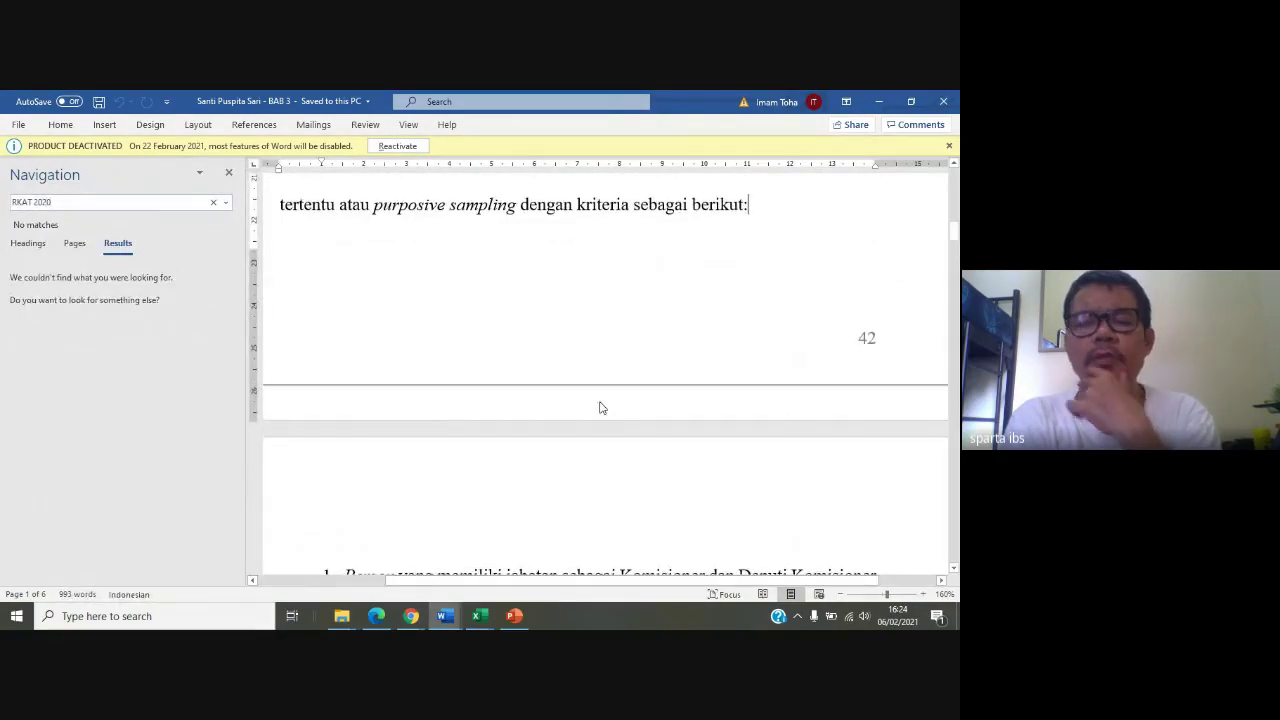
pyautogui.press('BackSpace')
pyautogui.press('BackSpace')
pyautogui.press('BackSpace')
pyautogui.press('BackSpace')
pyautogui.press('BackSpace')
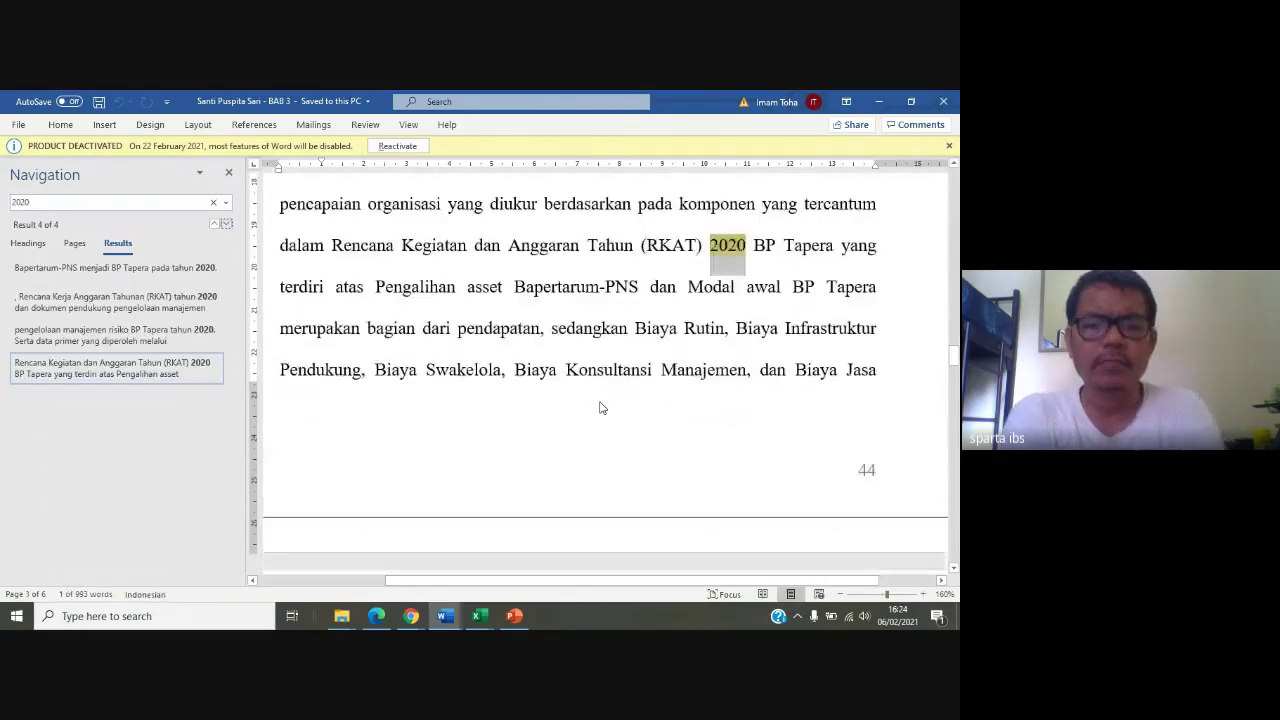
# Read section 3.5 Variabel Penelitian and highlight the text from "kategori high risk" through "Biaya Jasa"
pyautogui.click(593, 329)
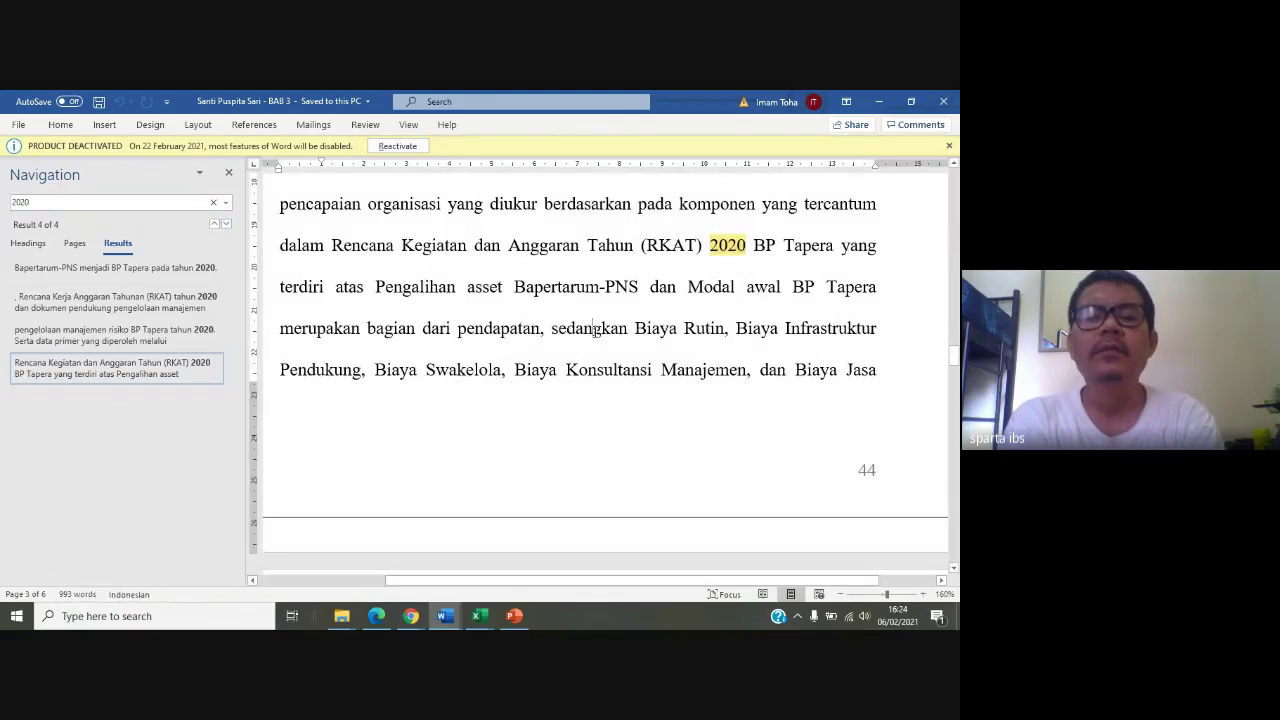
pyautogui.scroll(1, 596, 330)
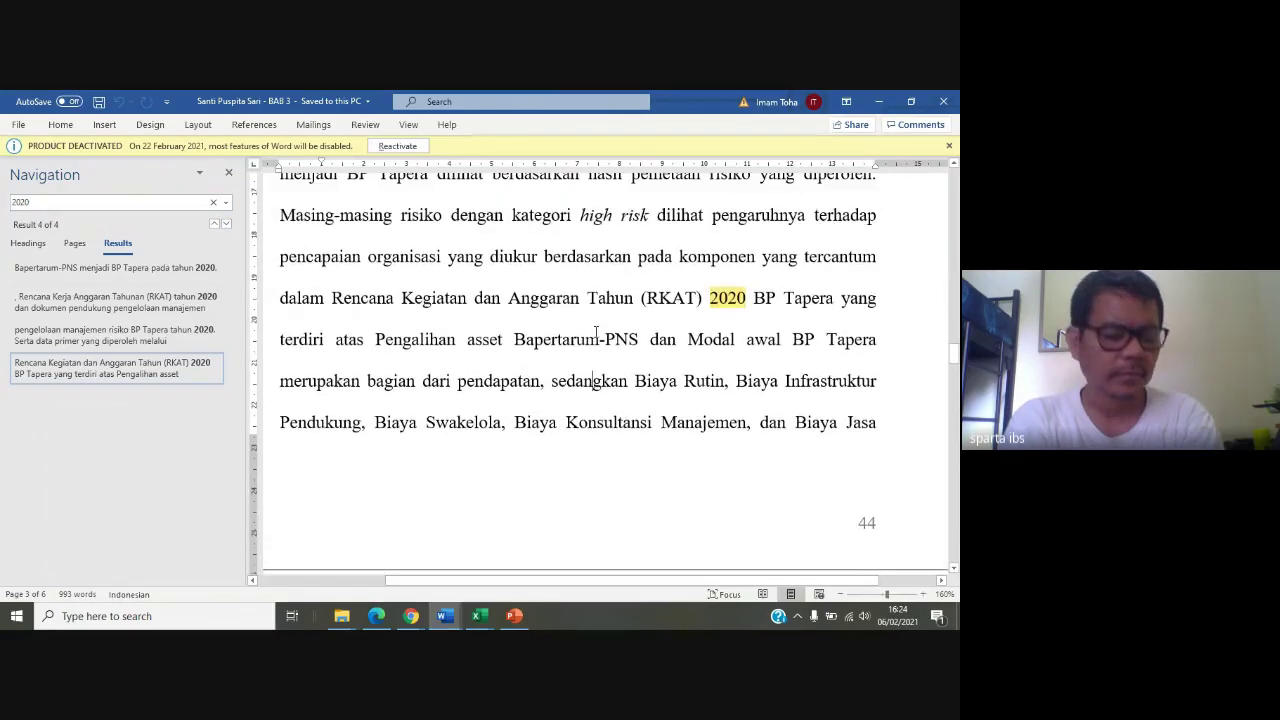
pyautogui.scroll(2, 596, 332)
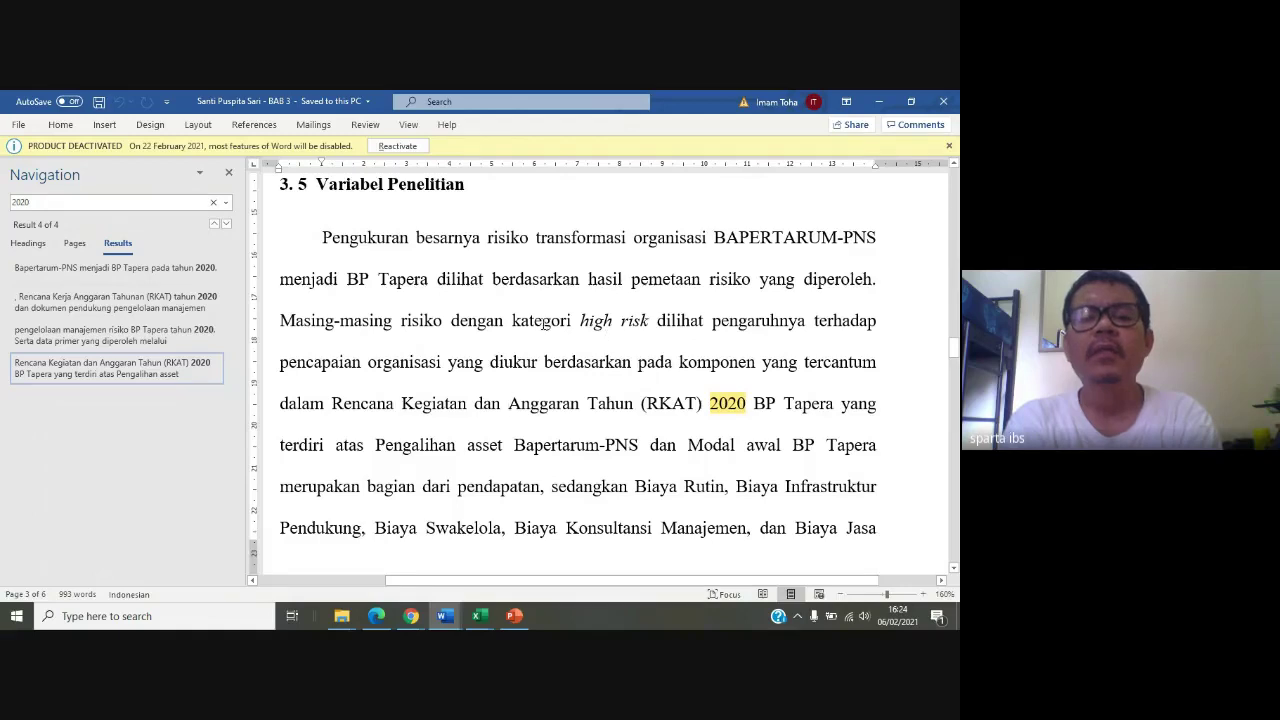
pyautogui.moveTo(509, 321); pyautogui.dragTo(871, 362)
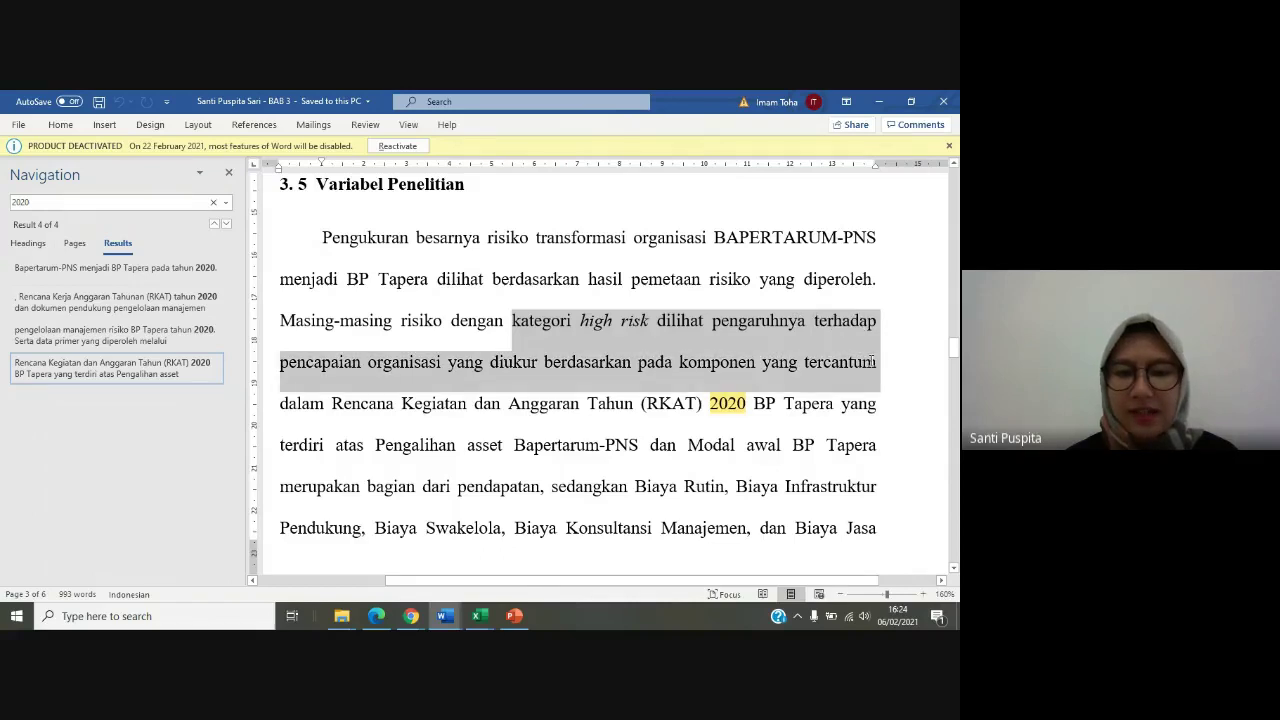
pyautogui.moveTo(878, 371); pyautogui.dragTo(878, 396)
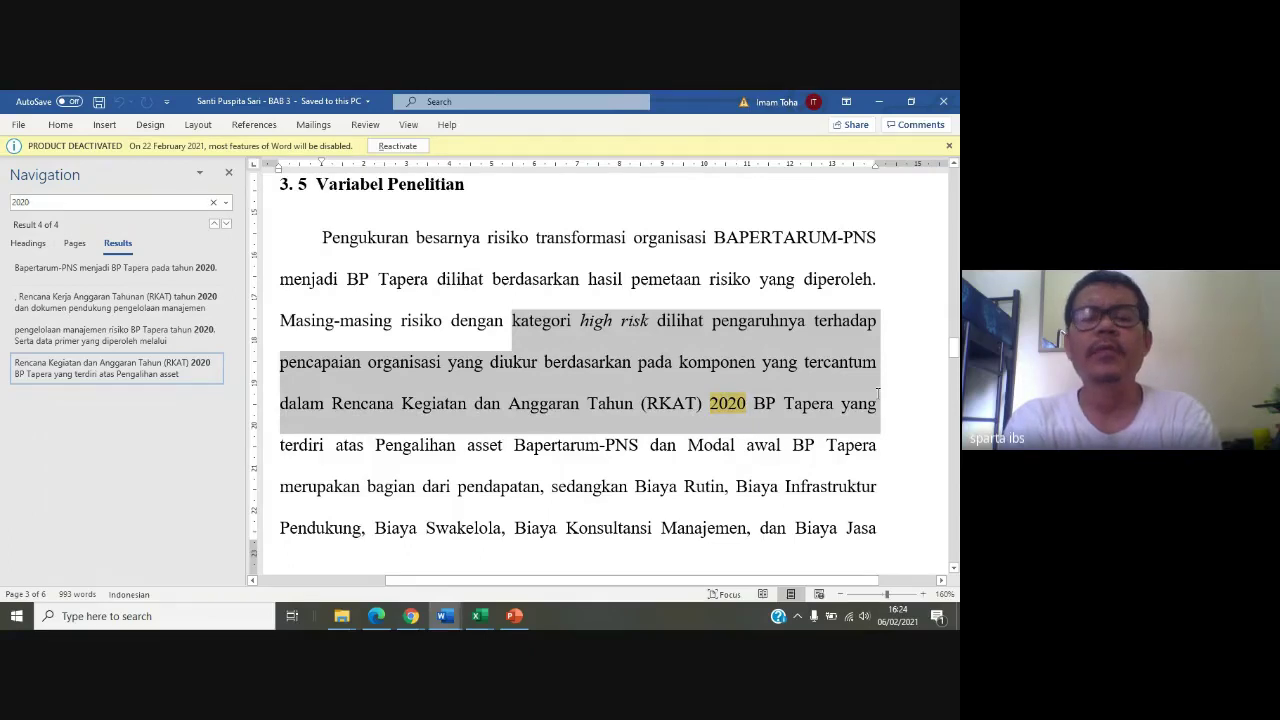
pyautogui.moveTo(877, 430); pyautogui.dragTo(877, 530)
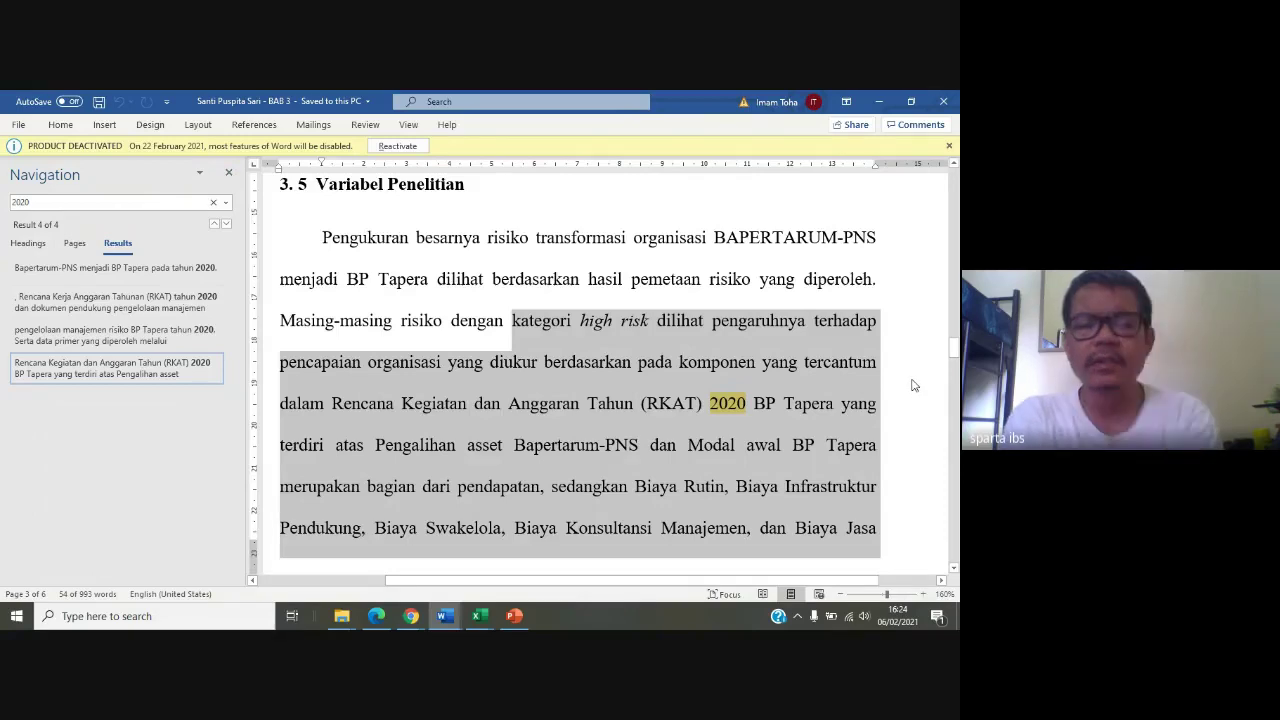
# Add the bold note "PERIODE SAMPEL DISAMPAIKAN PADA SUB BAB INI" as a new paragraph directly under the 3.3 Populasi dan Sampel heading
pyautogui.scroll(1, 913, 380)
pyautogui.scroll(10, 913, 380)
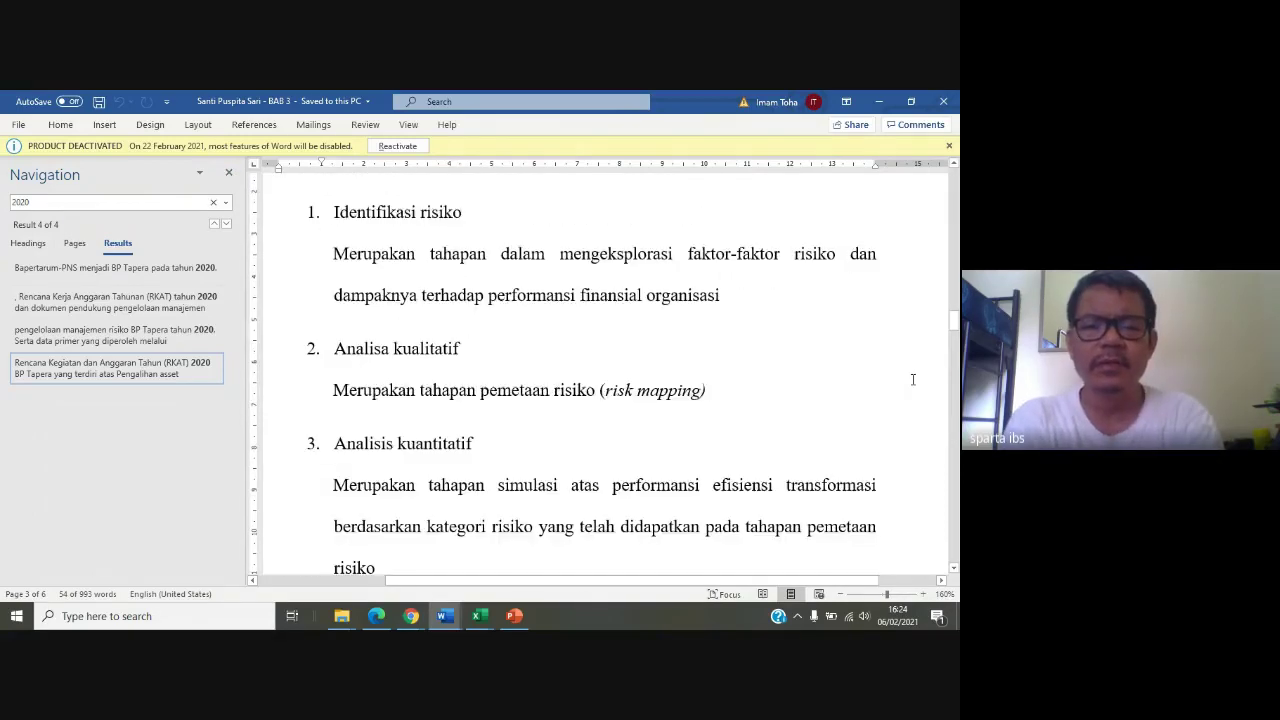
pyautogui.scroll(8, 724, 317)
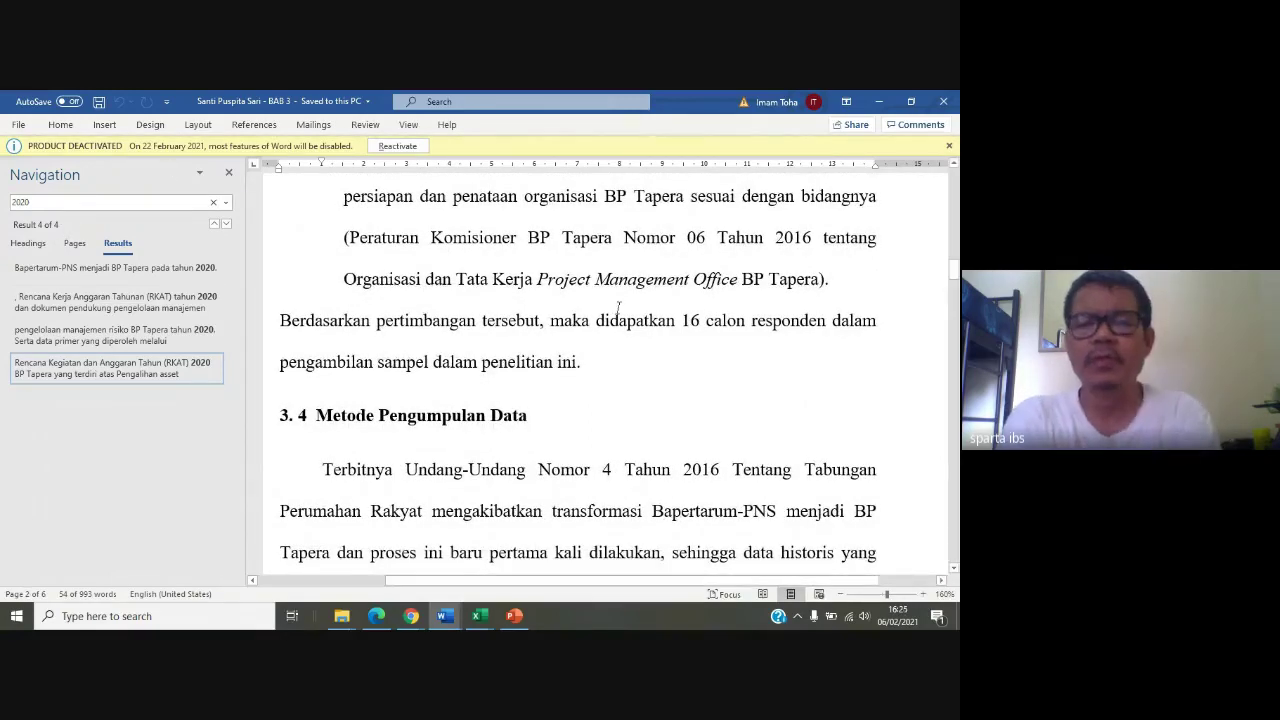
pyautogui.scroll(1, 619, 309)
pyautogui.scroll(10, 619, 309)
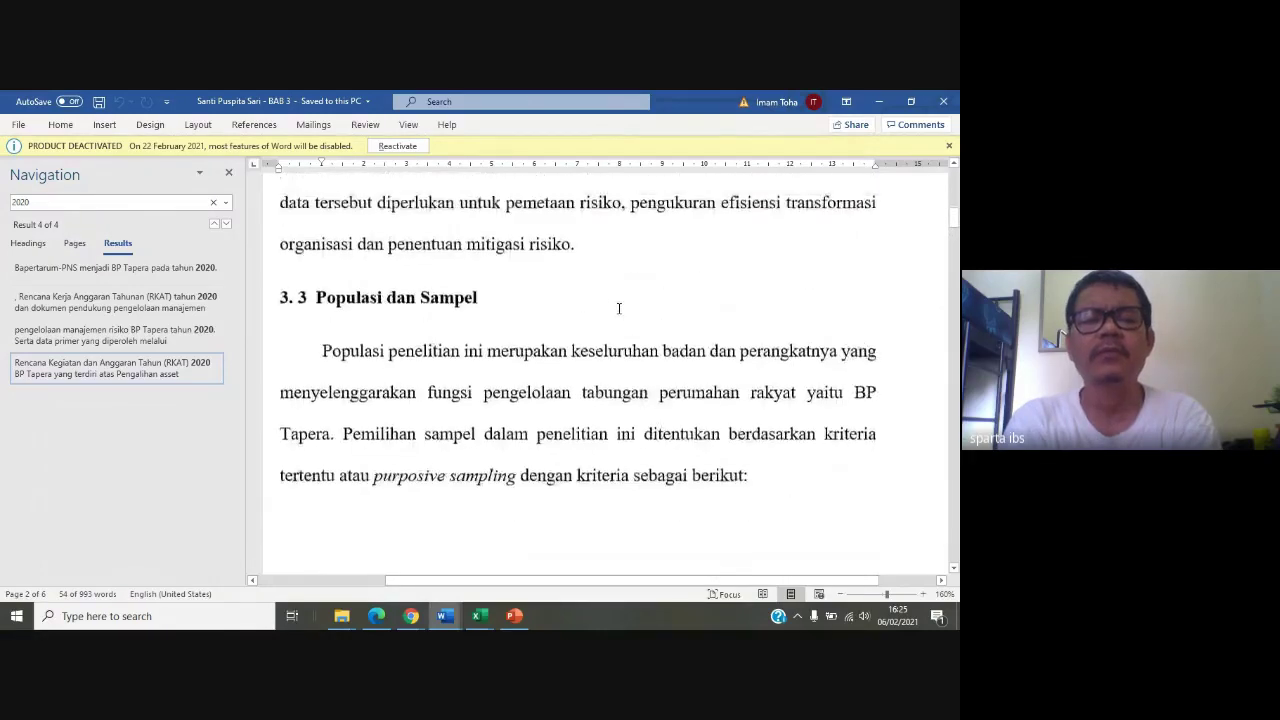
pyautogui.scroll(-1, 619, 309)
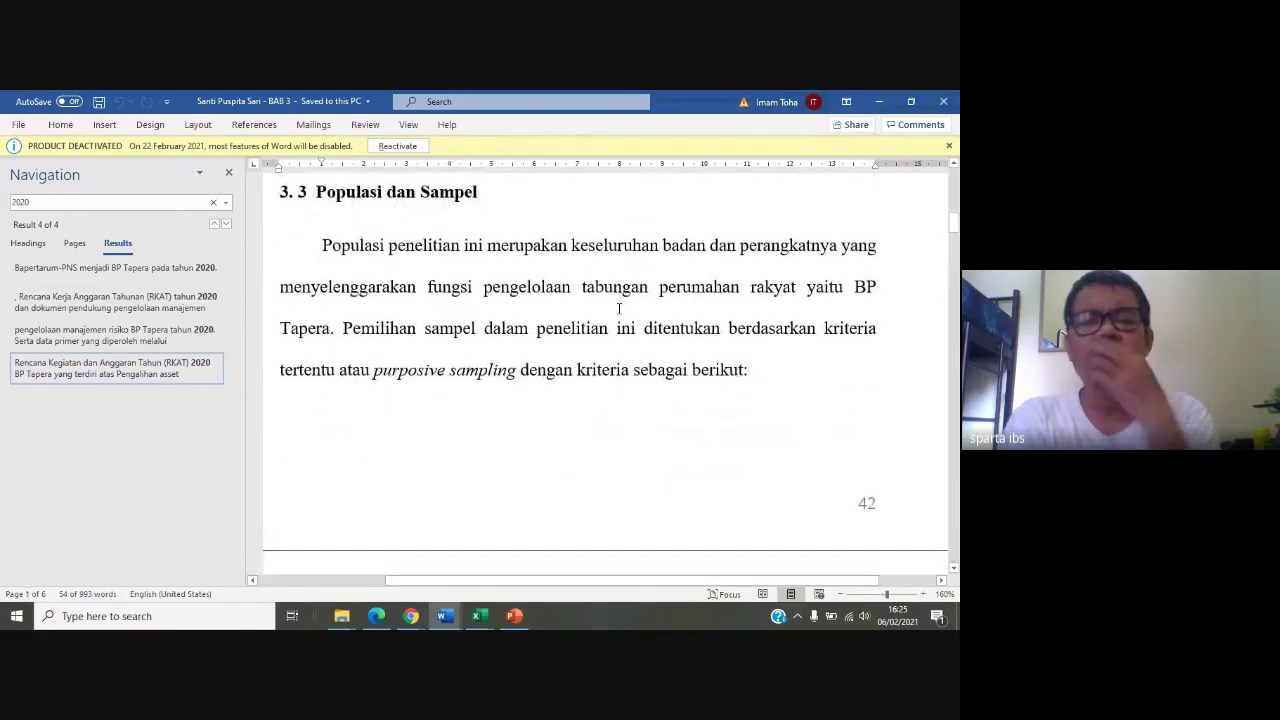
pyautogui.click(760, 372)
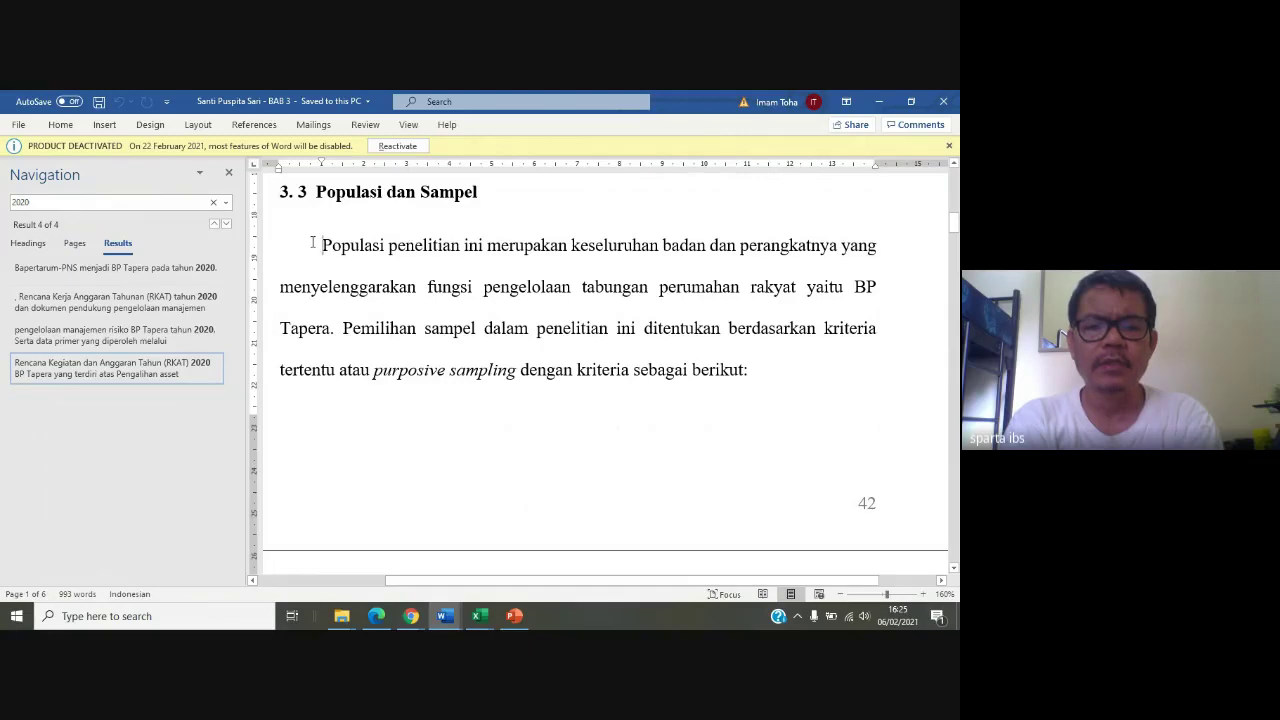
pyautogui.press('Return')
pyautogui.press('Up')
pyautogui.write('PE')
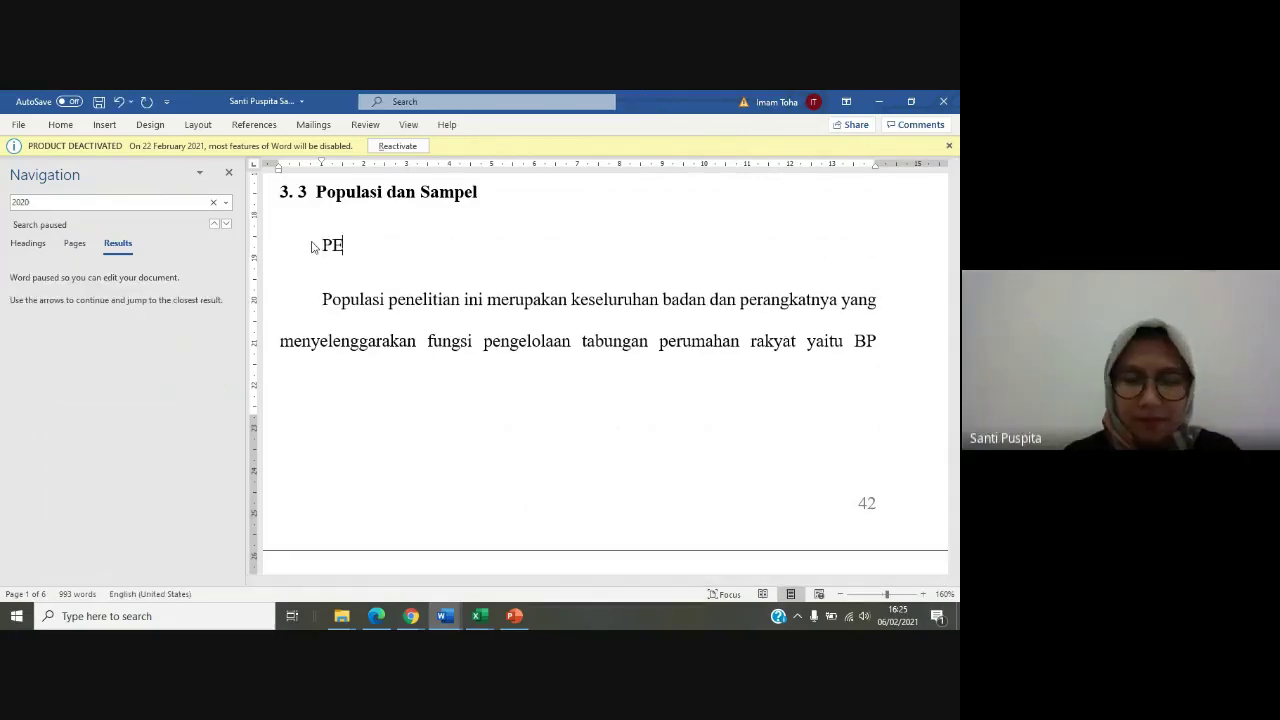
pyautogui.write('RIODE SAMPEL ')
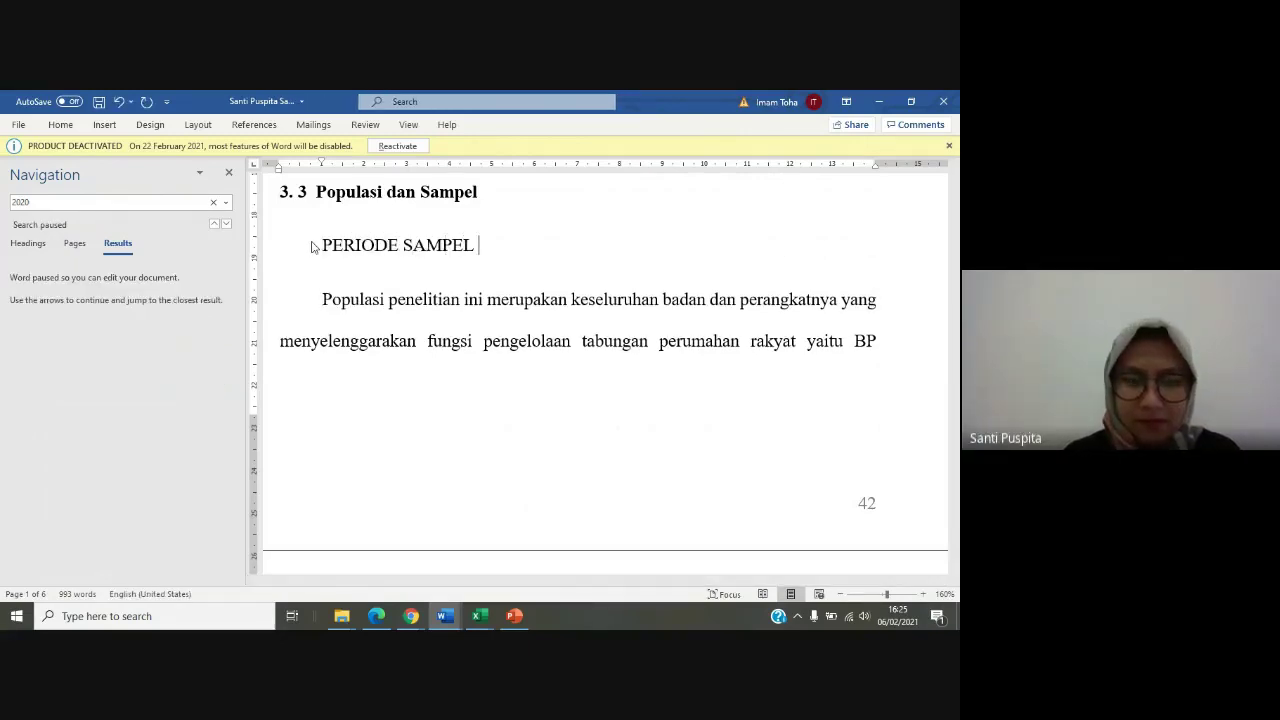
pyautogui.write('DISAMPAIKAN PADA SUB BAI INI')
pyautogui.press('BackSpace')
pyautogui.press('BackSpace')
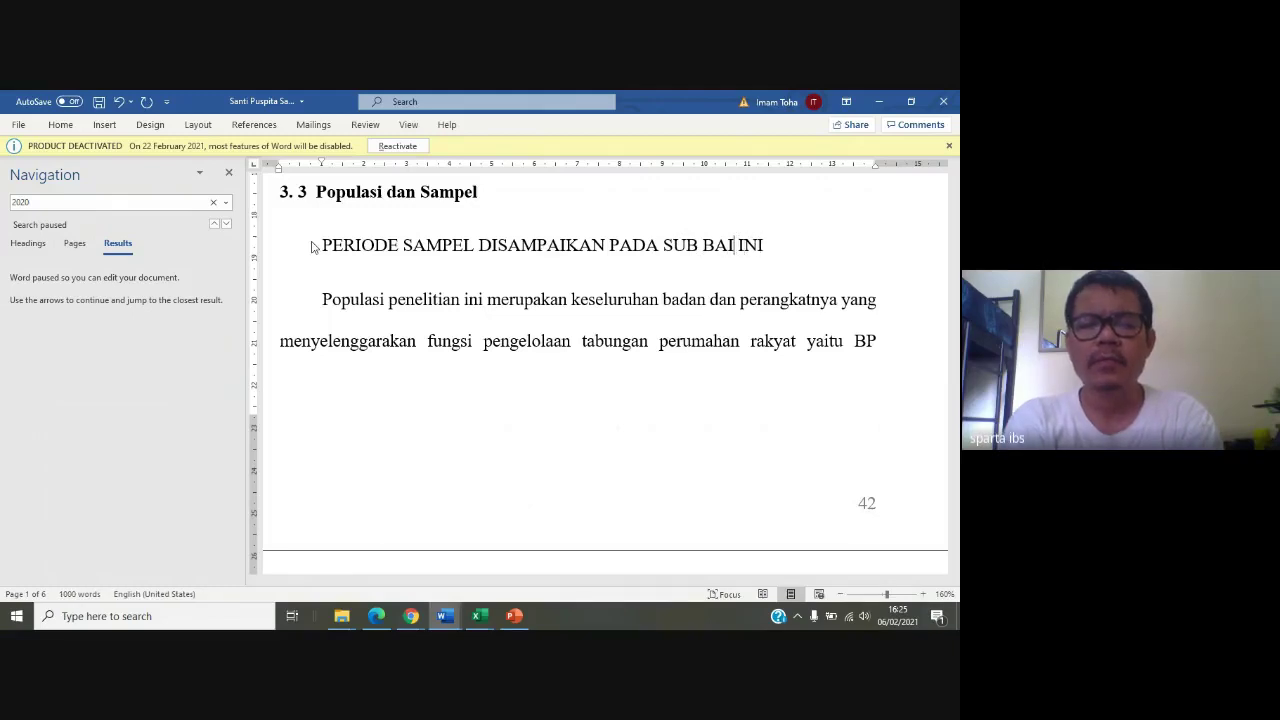
pyautogui.write('B')
pyautogui.moveTo(318, 249); pyautogui.dragTo(758, 250)
pyautogui.hotkey('ctrl', 'b')
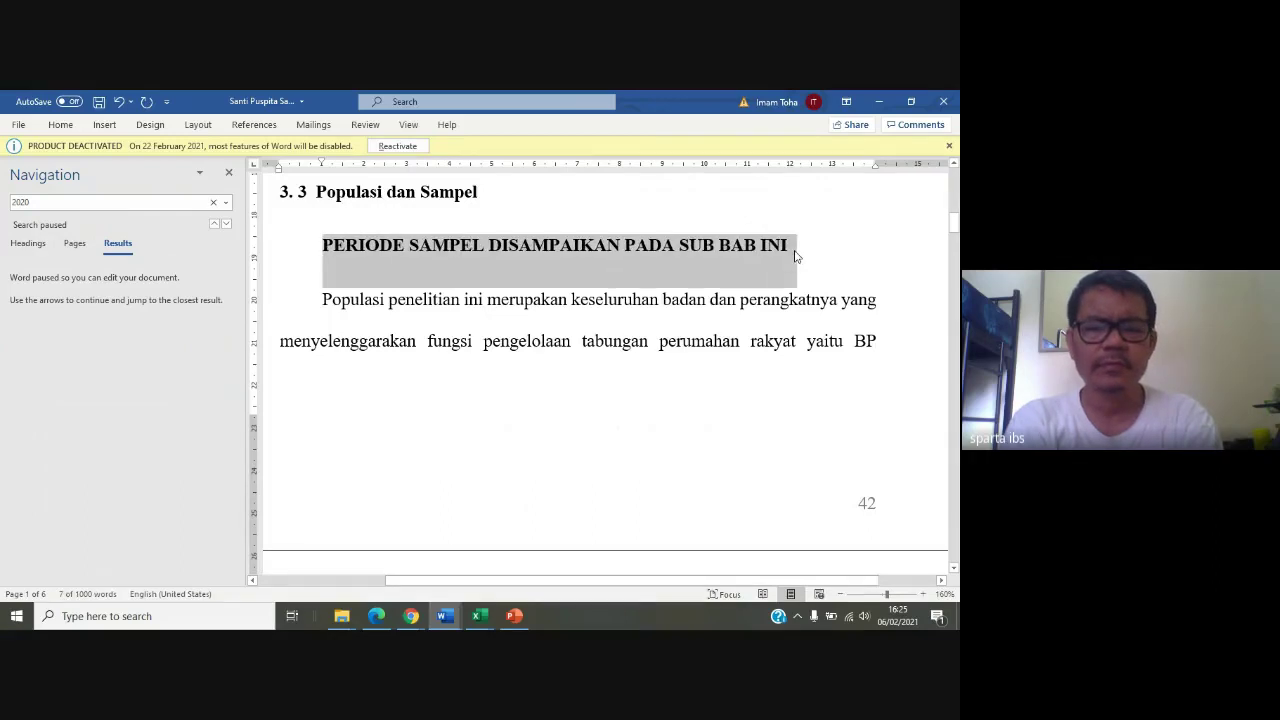
# Open the BAB 1 document from the 2 Draft folder and enable editing in it
pyautogui.click(352, 610)
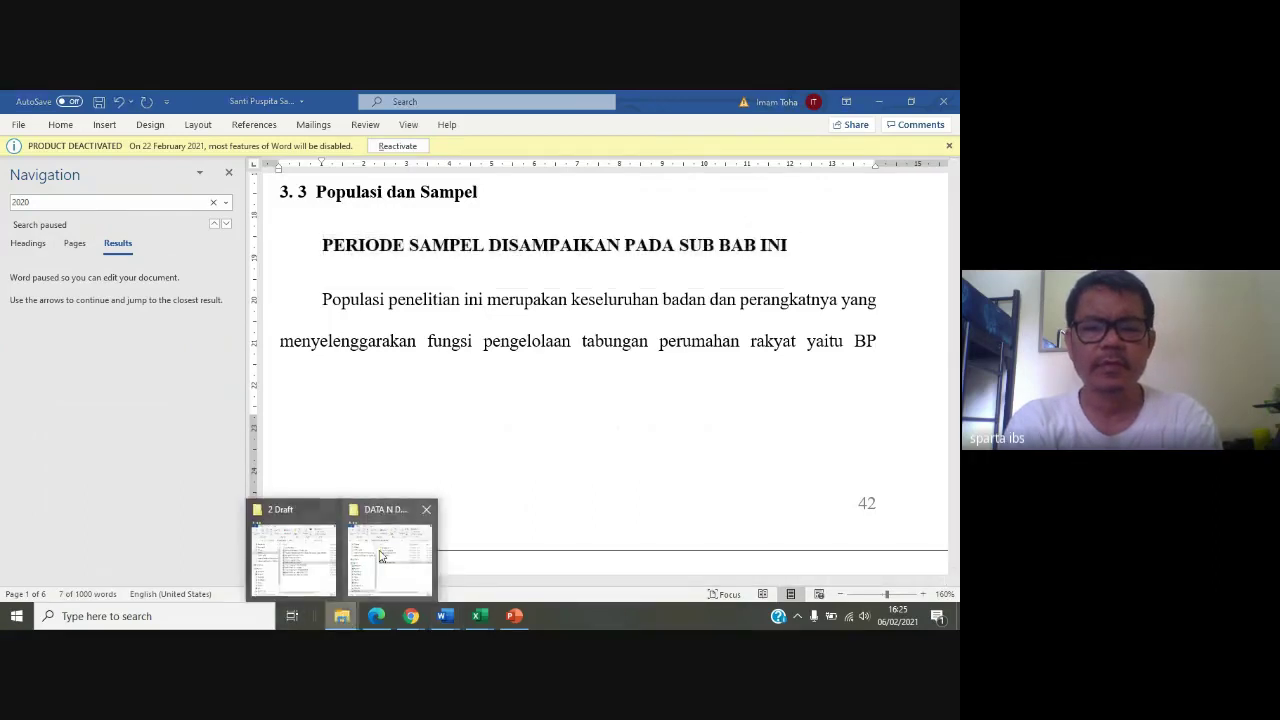
pyautogui.click(293, 552)
pyautogui.doubleClick(690, 326)
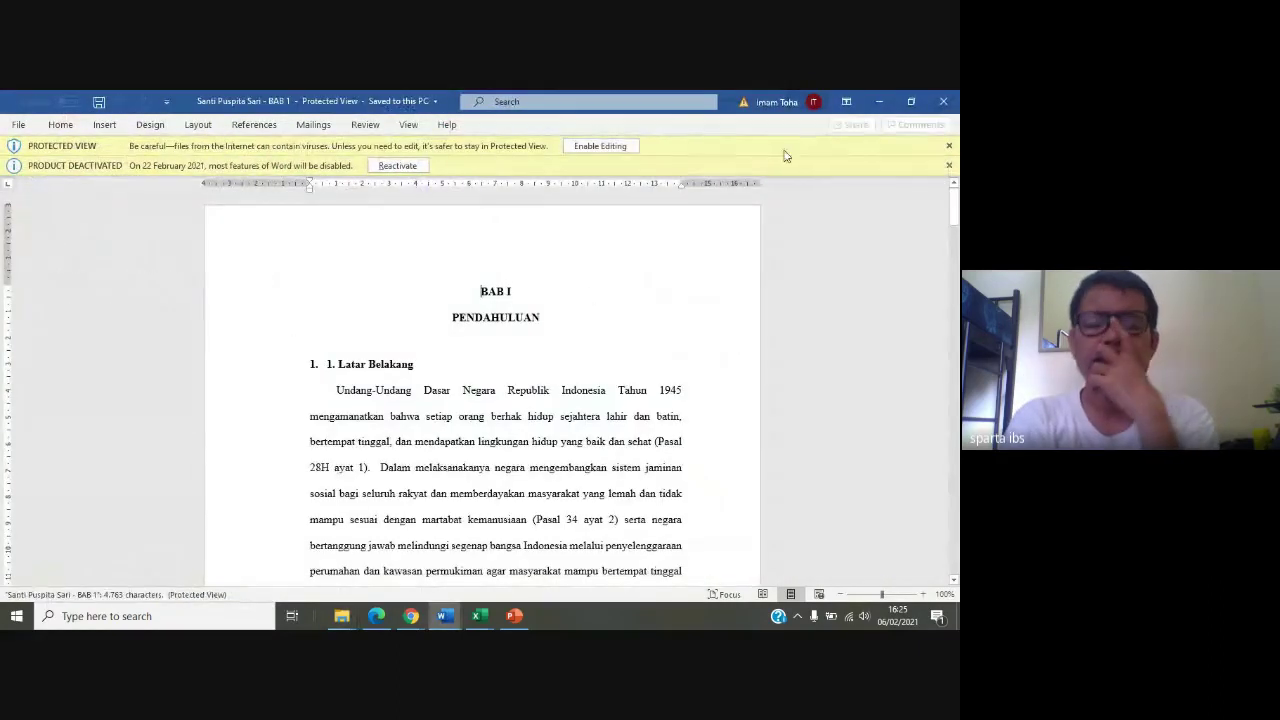
pyautogui.click(602, 146)
# Search BAB 1 for "2020" and "PEMBATASAN", close the search results and select section 1.4 Pembatasan Masalah for reading
pyautogui.hotkey('ctrl', 'f')
pyautogui.write('2020')
pyautogui.write('PEMBAT')
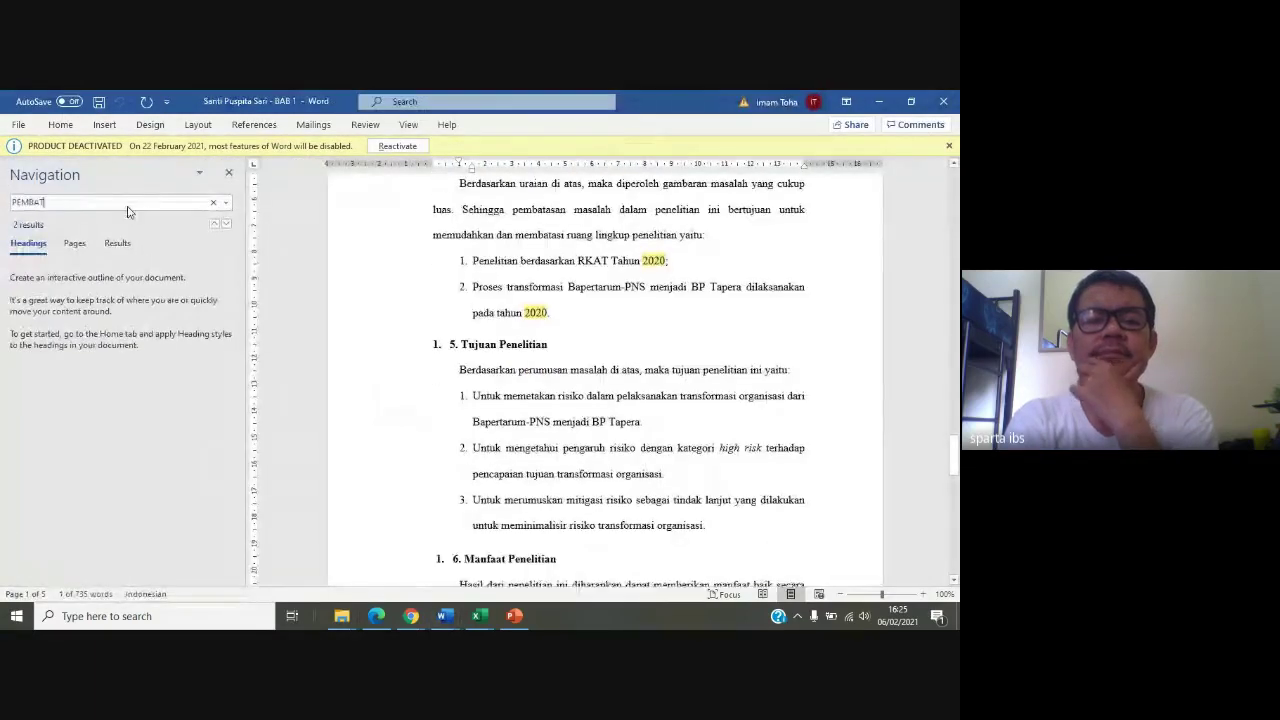
pyautogui.write('ASAN')
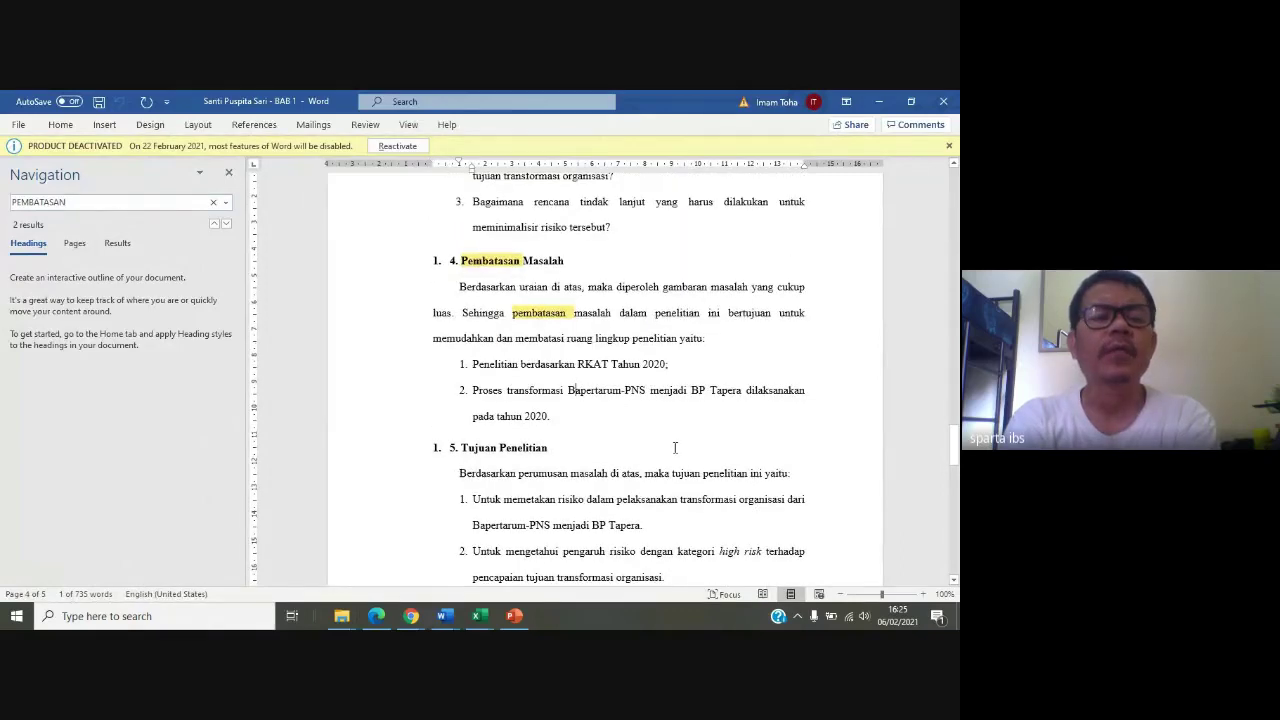
pyautogui.scroll(5, 148, 228)
pyautogui.click(228, 172)
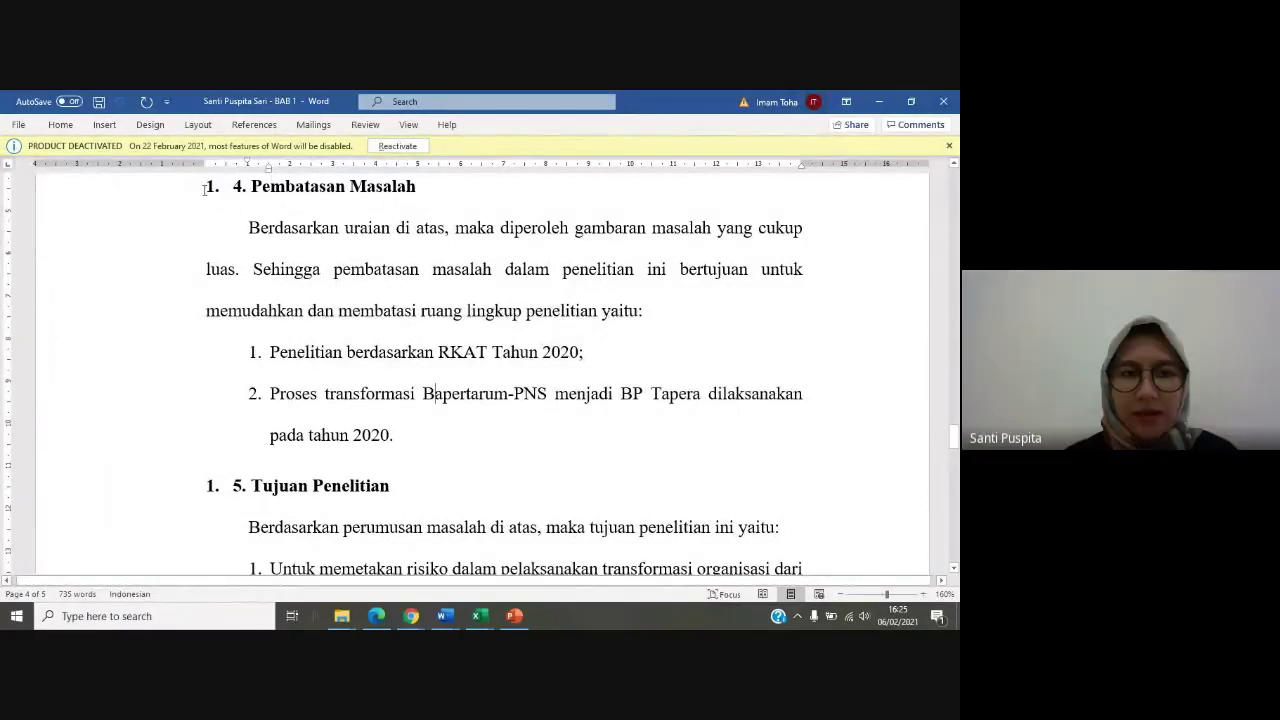
pyautogui.moveTo(204, 188); pyautogui.dragTo(413, 433)
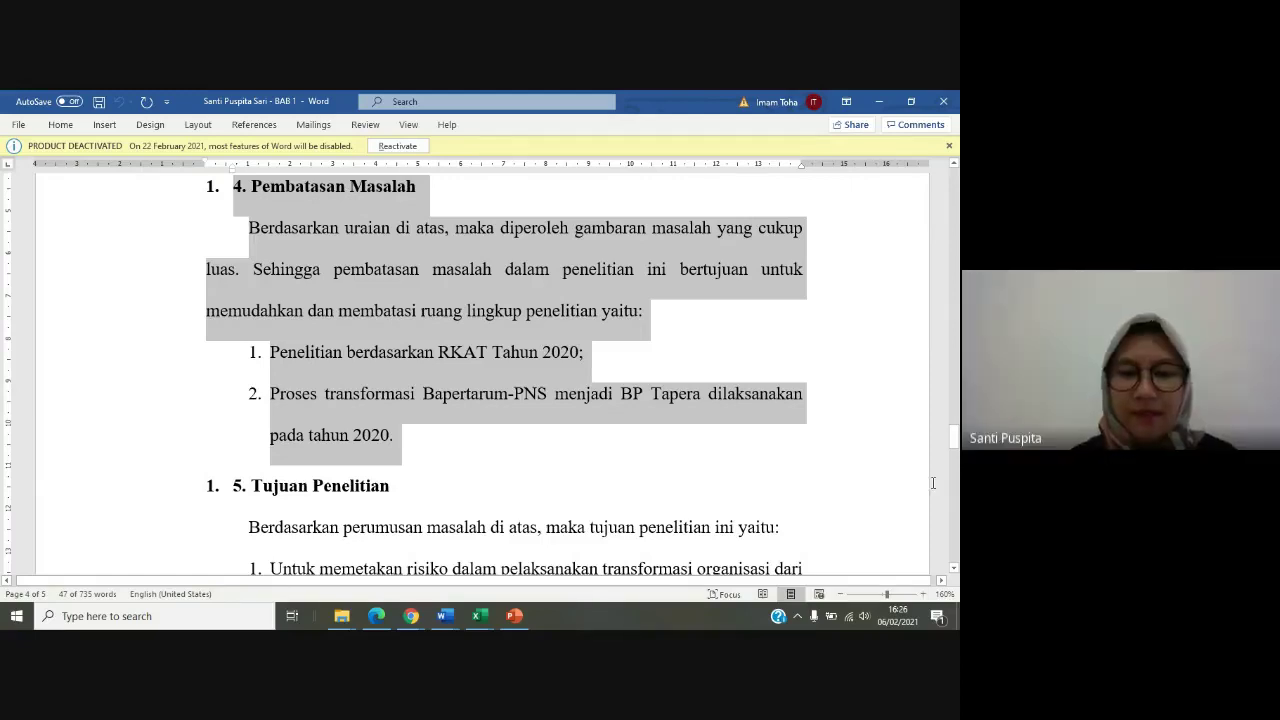
# Reword the first limitation in section 1.4 as "Penelitian berdasarkan RKAT hanya untuk Tahun 2020;"
pyautogui.click(580, 351)
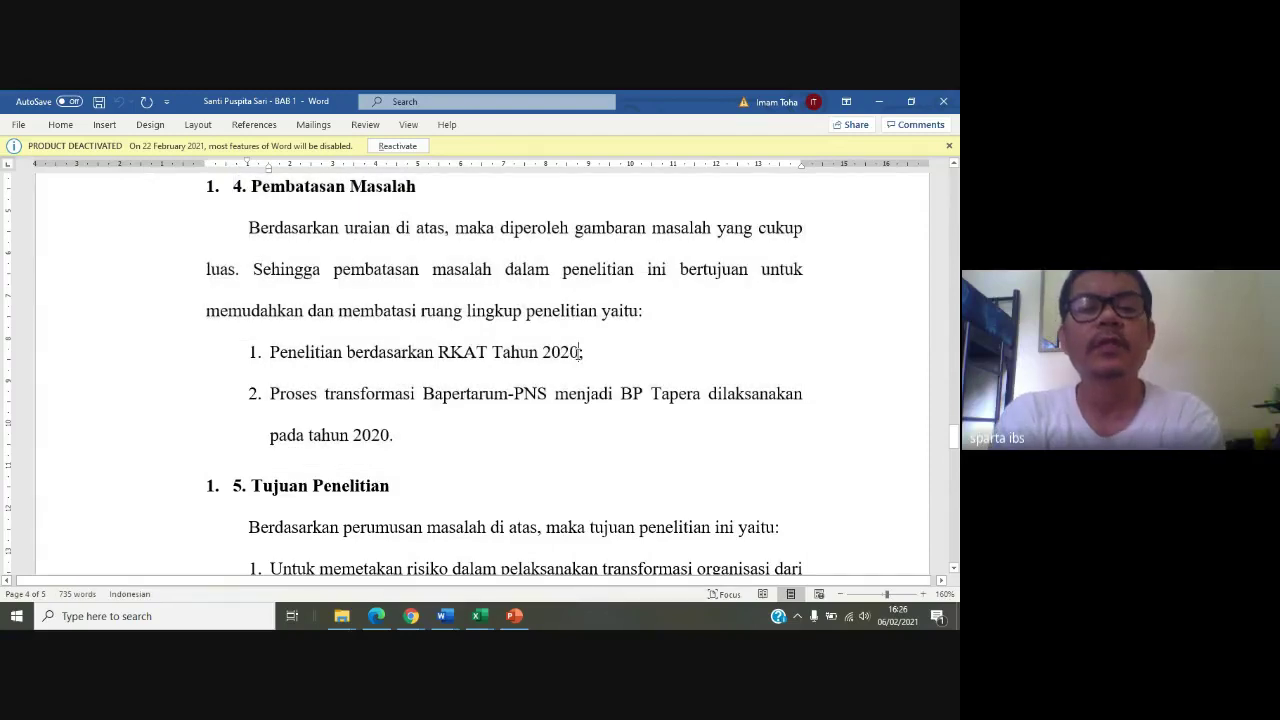
pyautogui.write('saja')
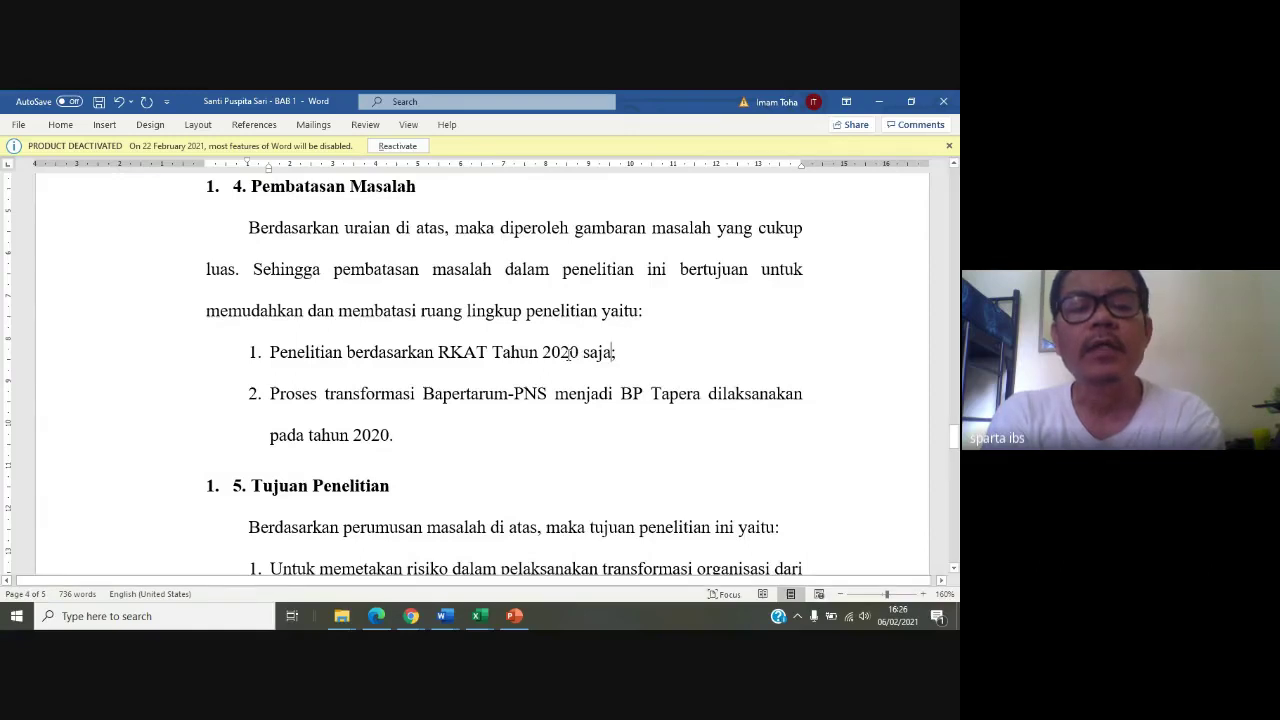
pyautogui.click(493, 352)
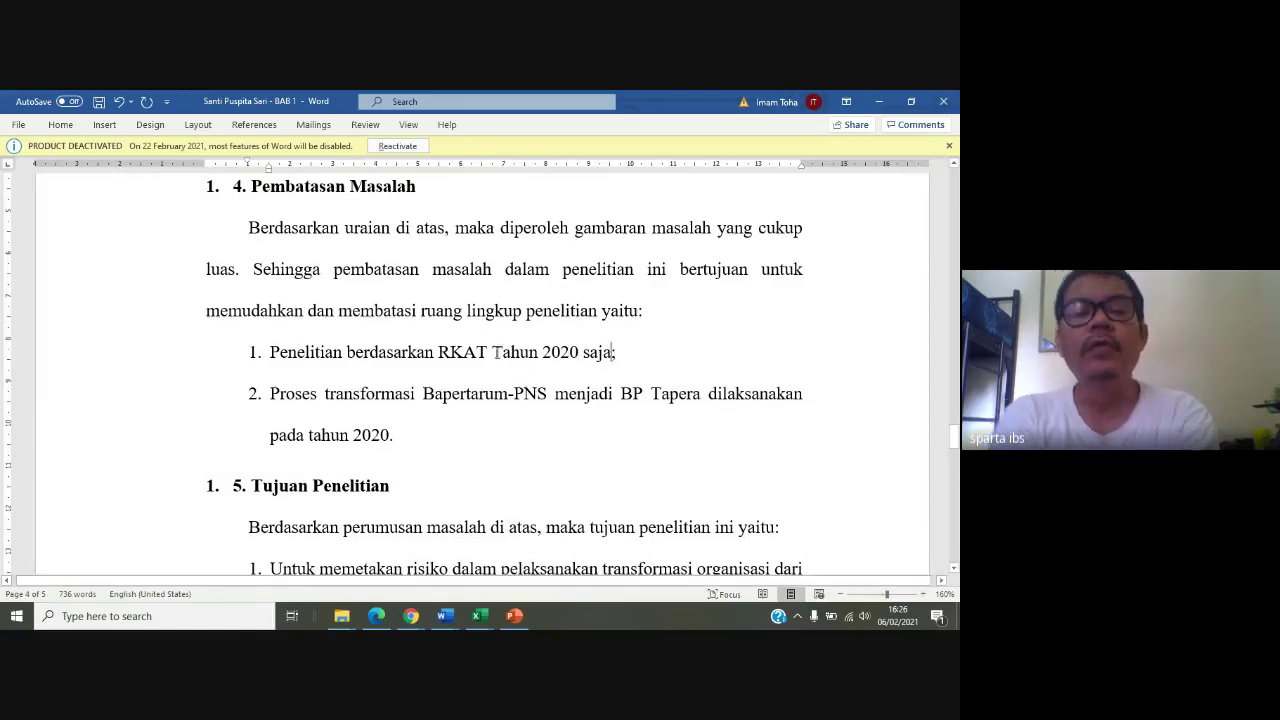
pyautogui.write('hanya untuk')
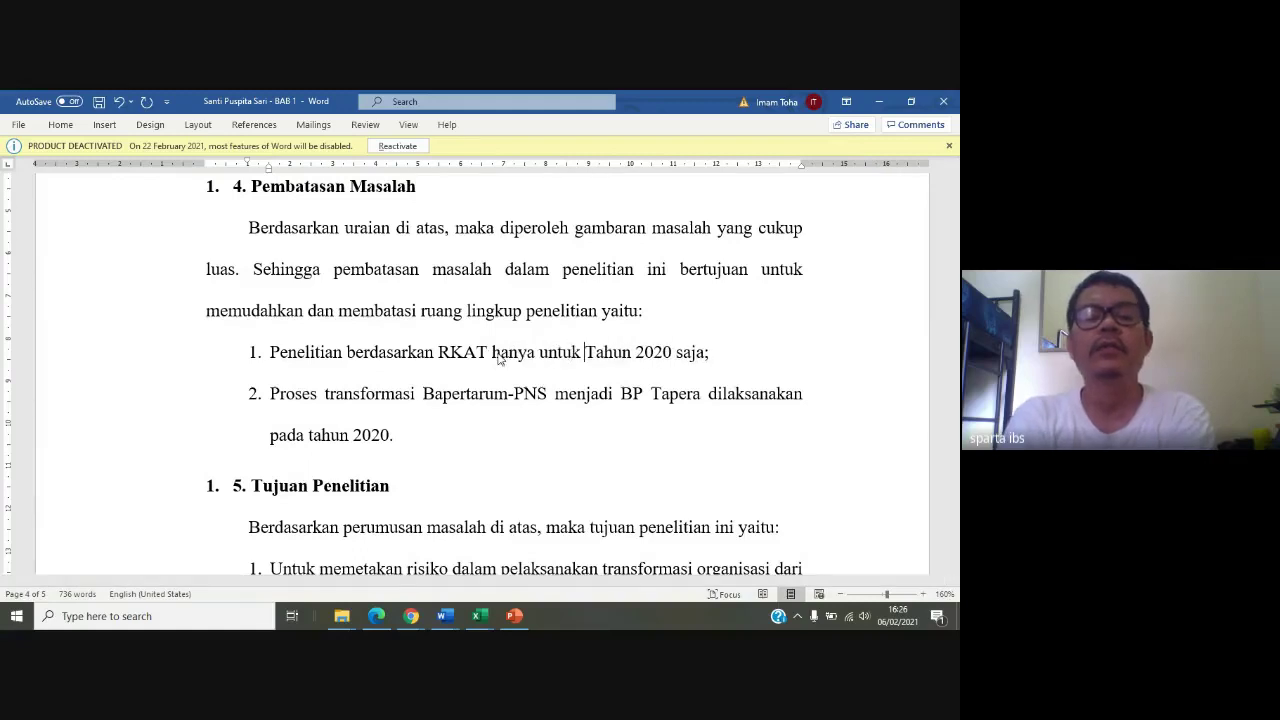
pyautogui.doubleClick(682, 355)
pyautogui.press('BackSpace')
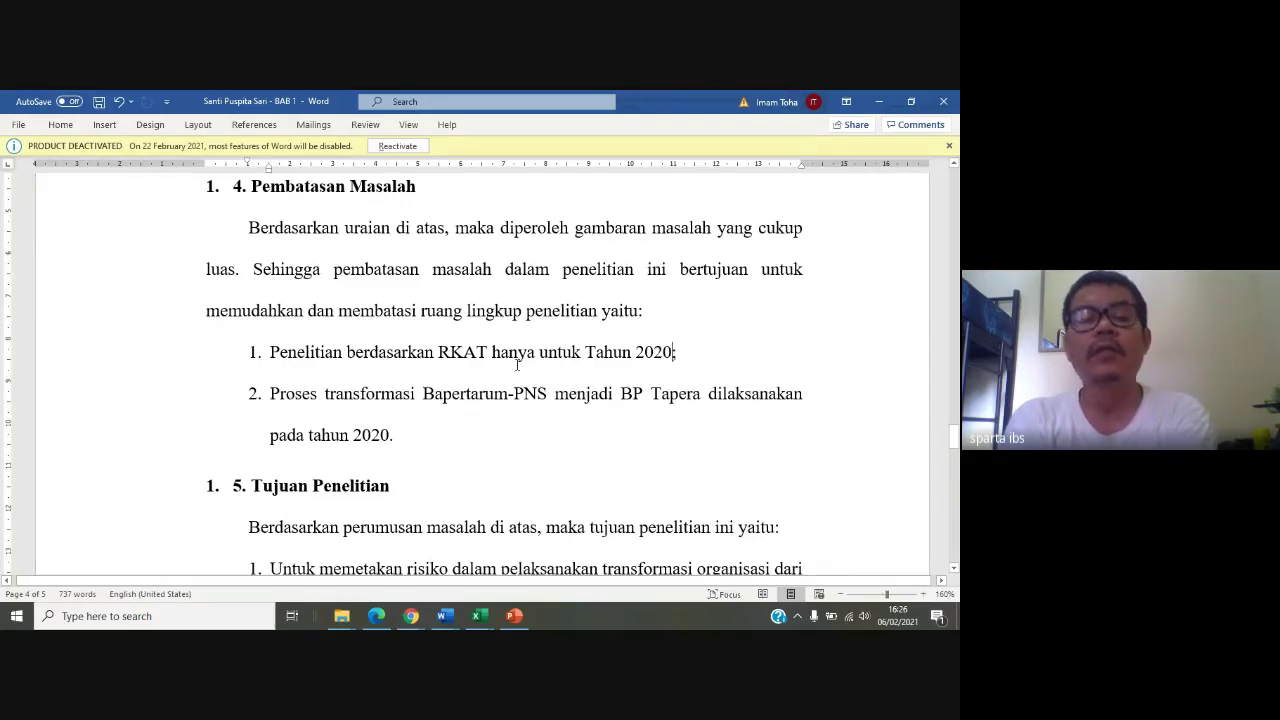
# Replace "dilaksanakan pada" in the second limitation with the phrase "hanya untuk" copied from the first one
pyautogui.moveTo(494, 360); pyautogui.dragTo(566, 369)
pyautogui.hotkey('ctrl', 'c')
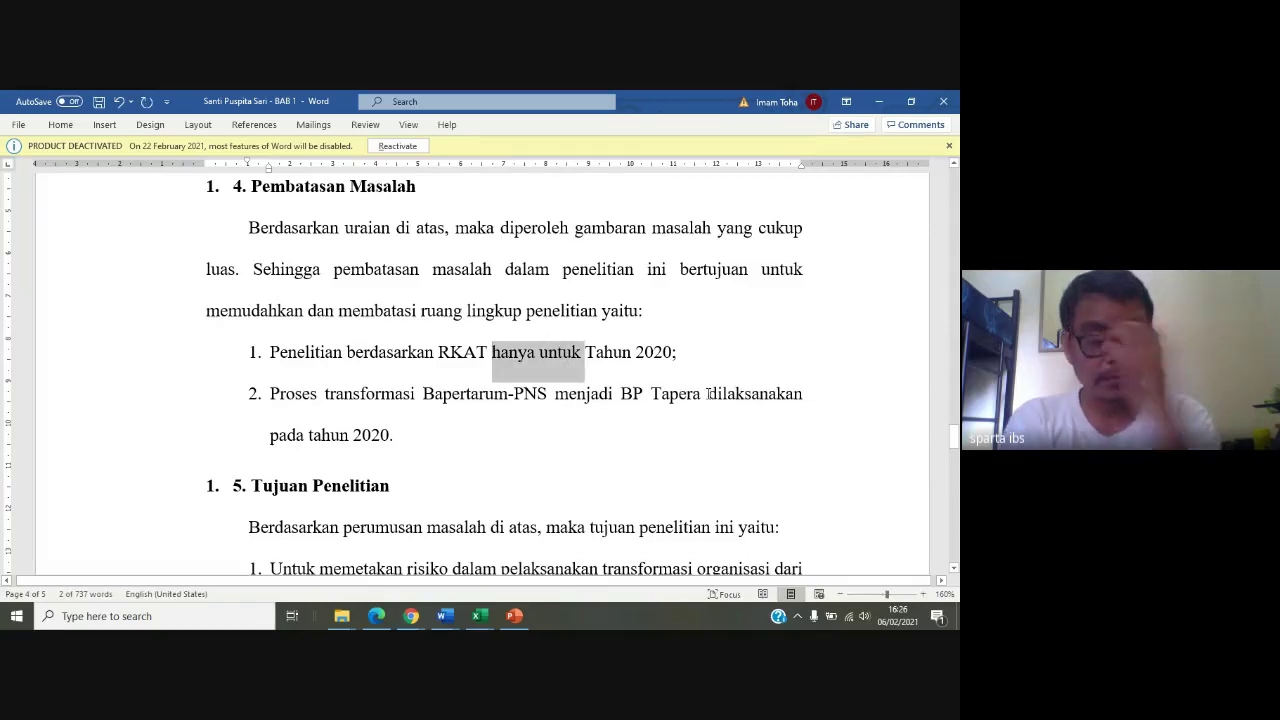
pyautogui.click(709, 393)
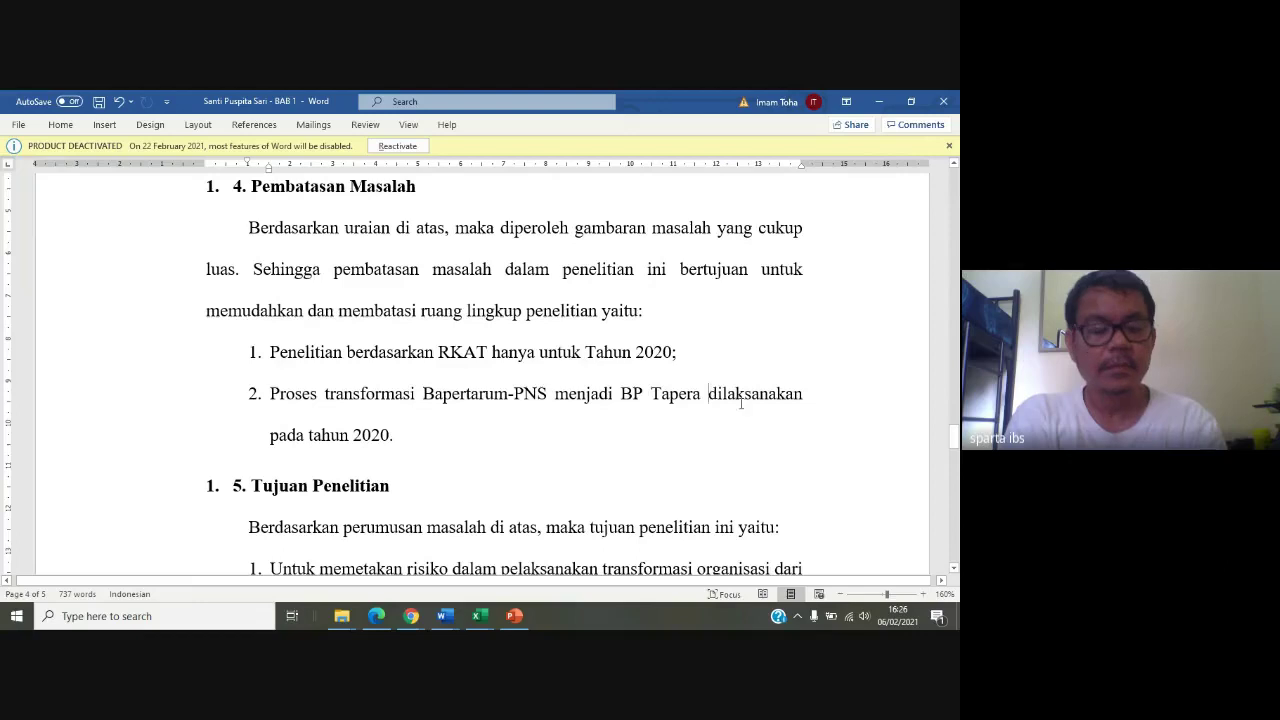
pyautogui.moveTo(712, 393); pyautogui.dragTo(306, 432)
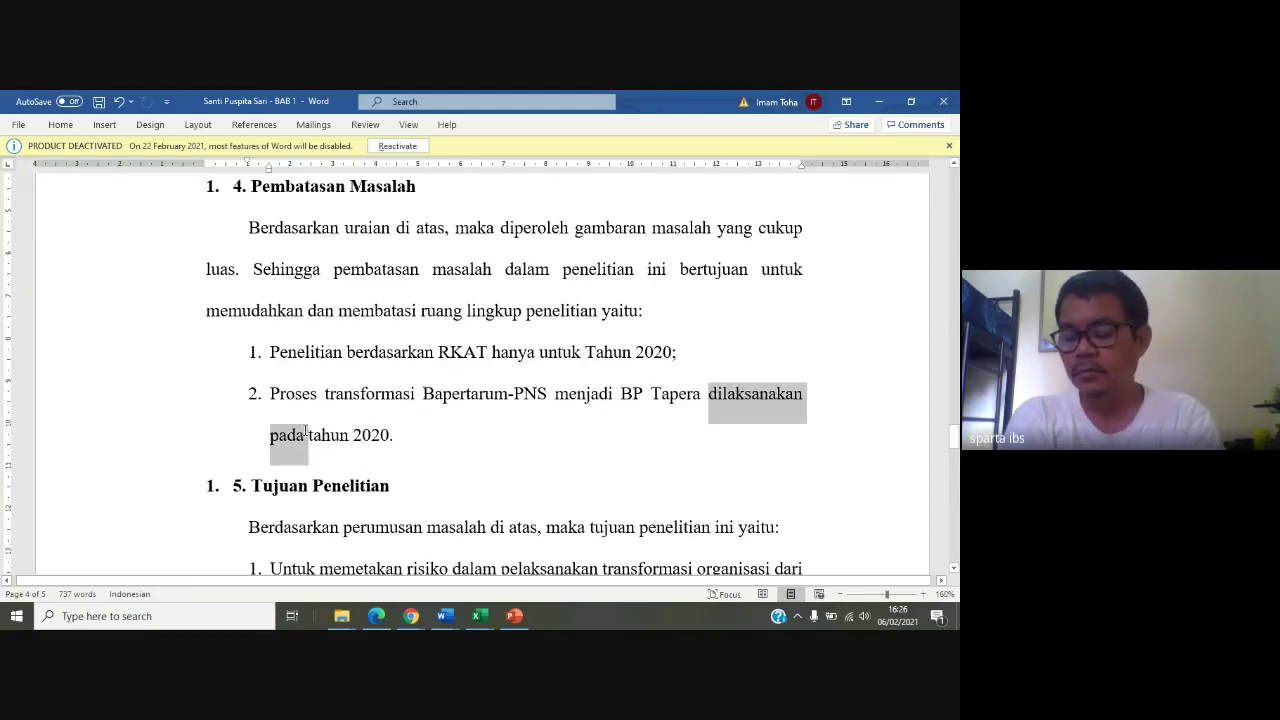
pyautogui.hotkey('ctrl', 'v')
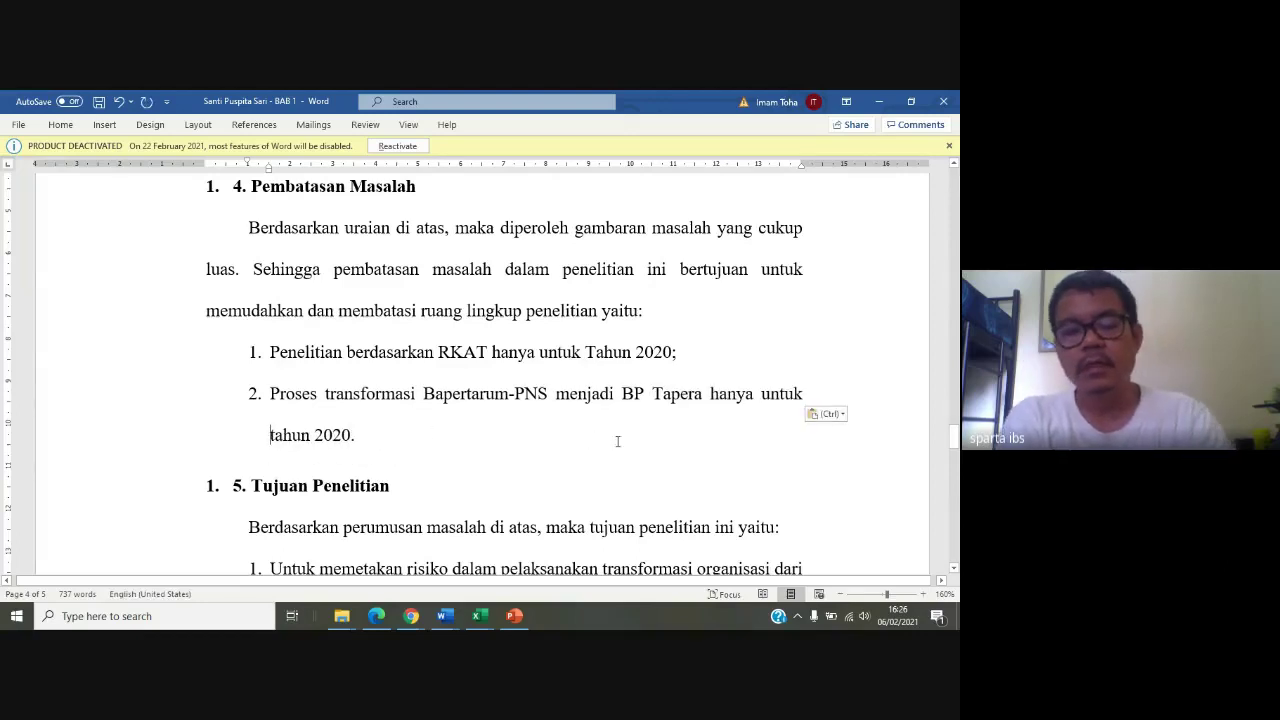
# Add a new line after the second limitation and set its font colour to red
pyautogui.click(618, 441)
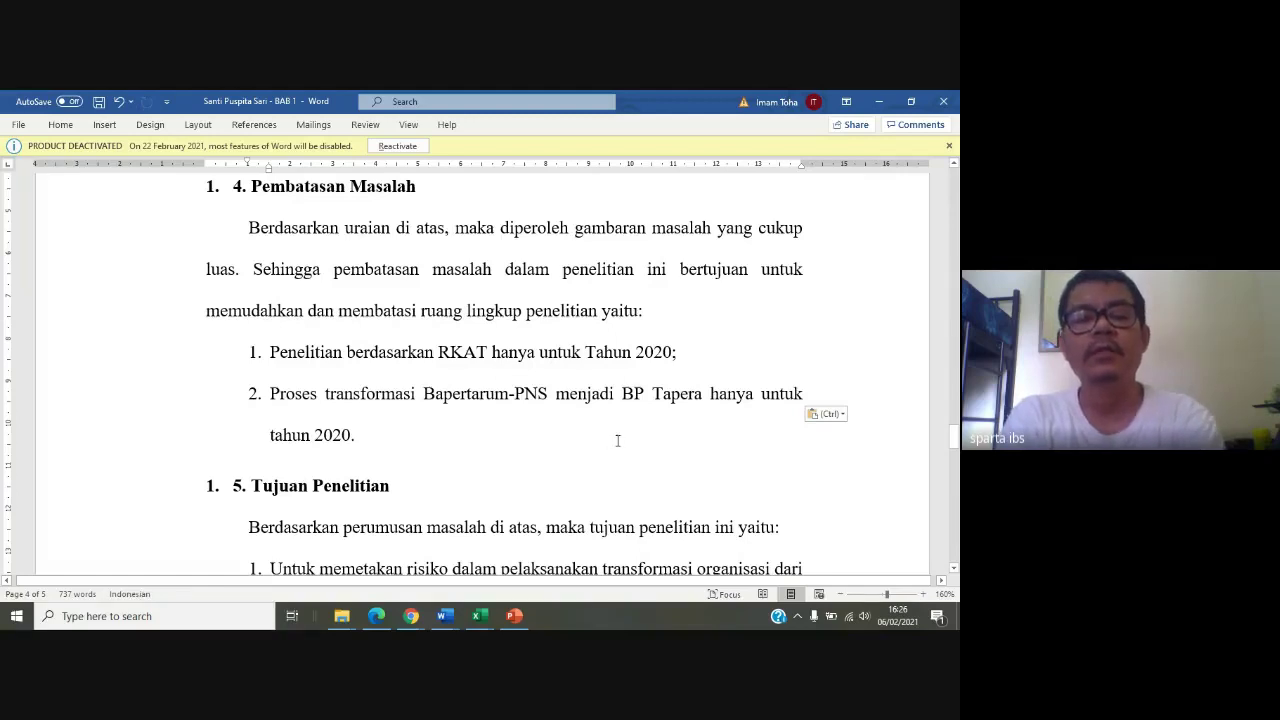
pyautogui.press('Return')
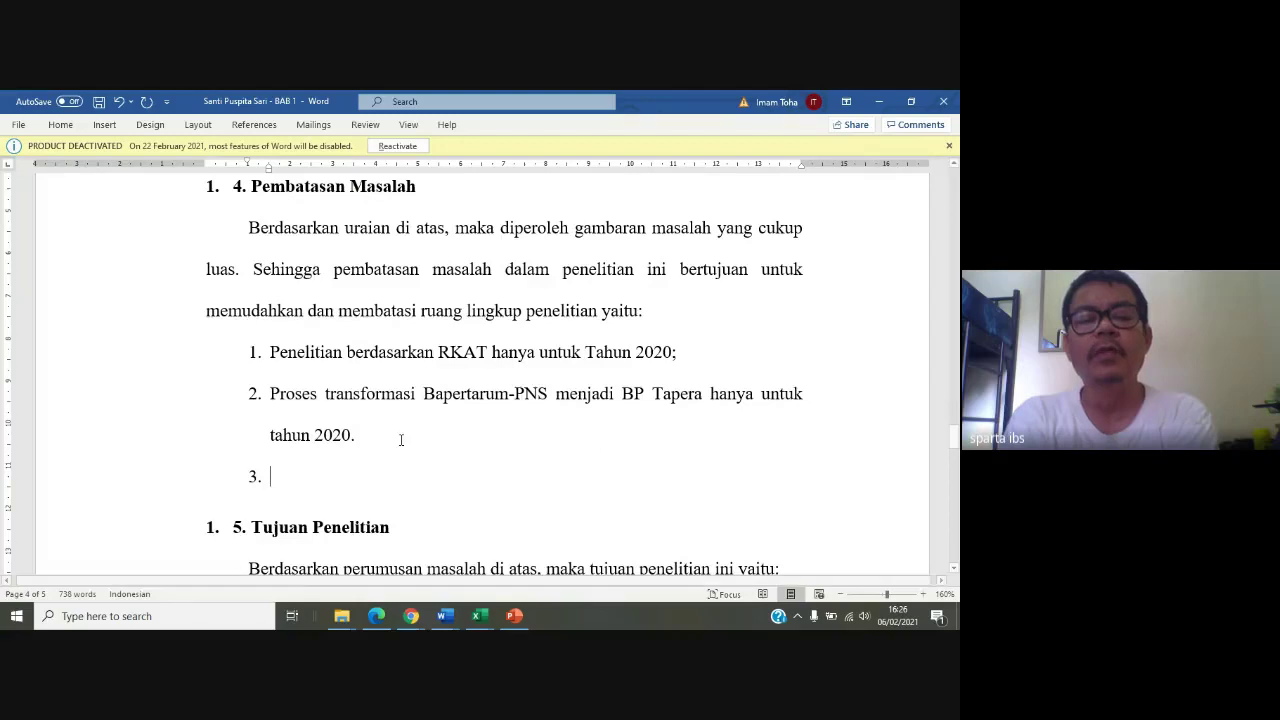
pyautogui.rightClick(310, 490)
pyautogui.click(405, 533)
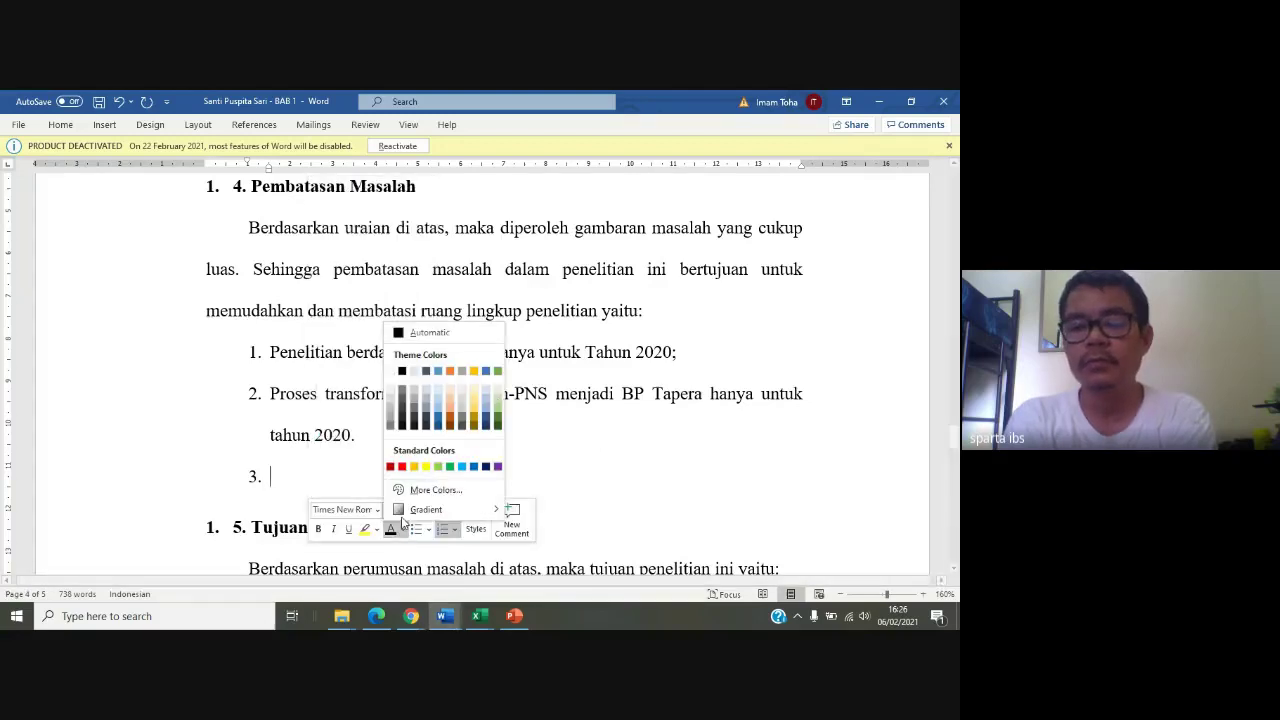
pyautogui.click(400, 466)
# Write the note "Dijelaskan alasan pengambilan sampel pada tahun 2020" on the new line and remove its list numbering
pyautogui.write('di')
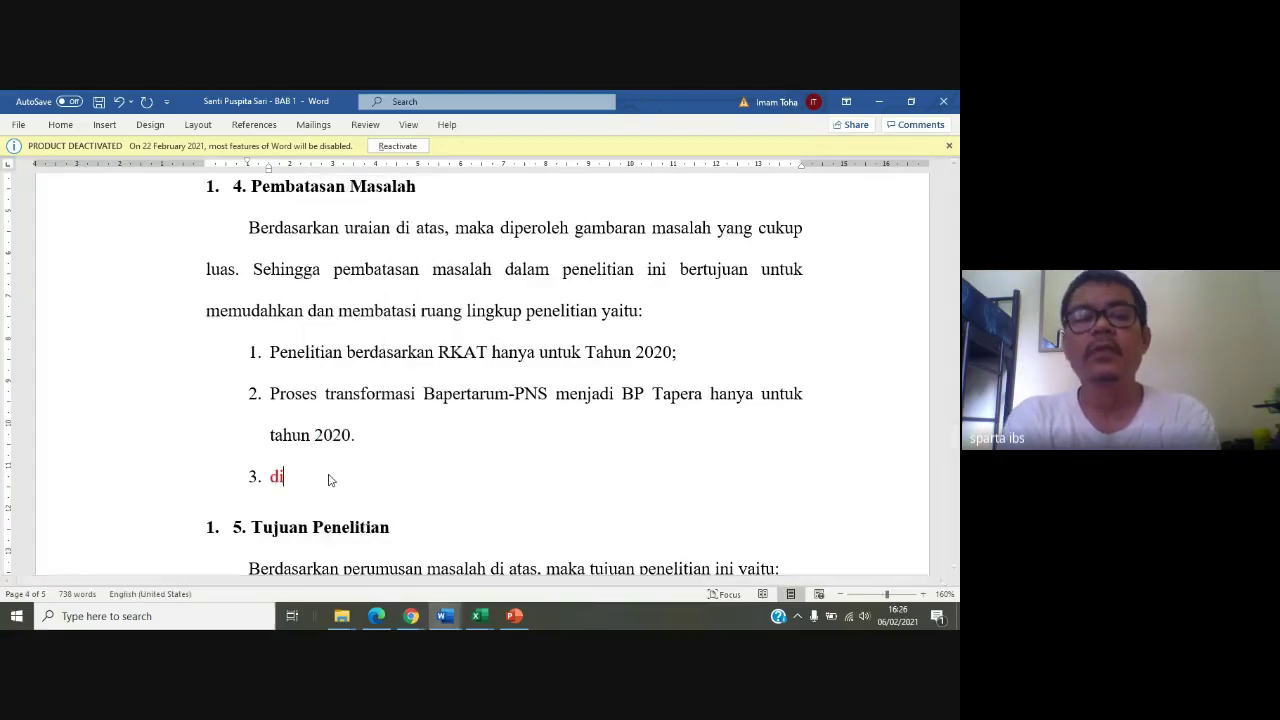
pyautogui.write('jelaskan alasan')
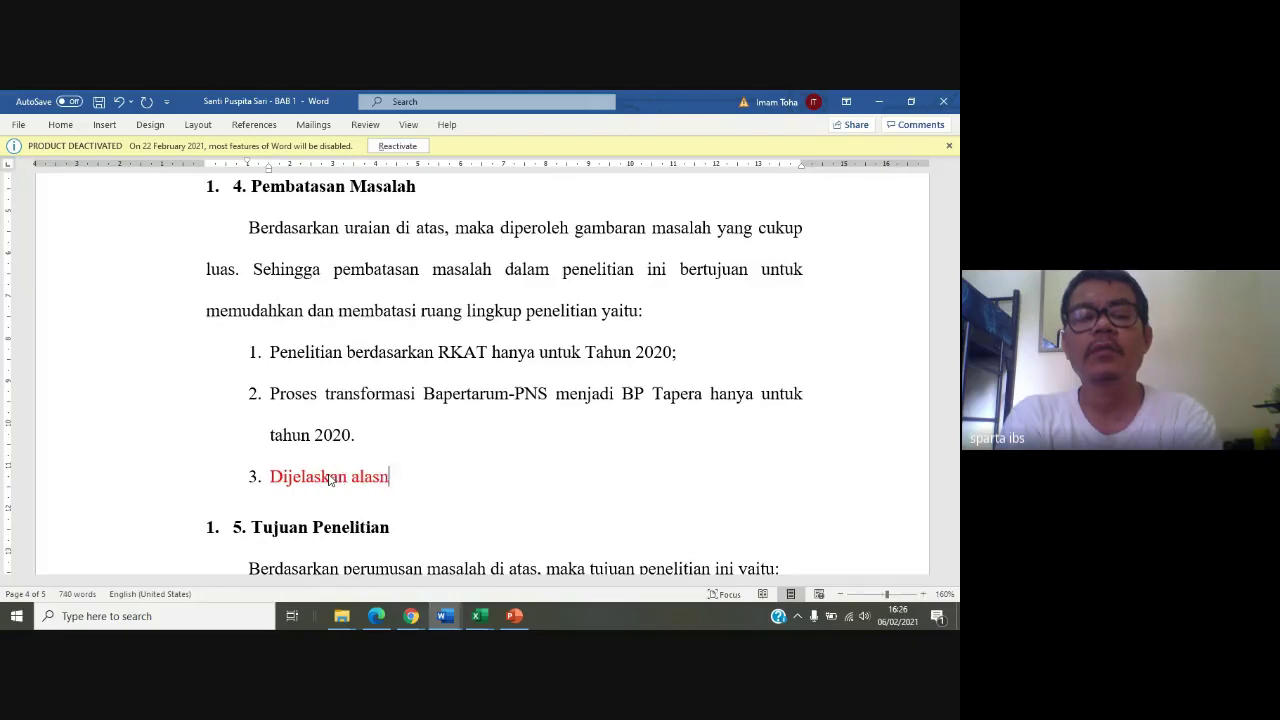
pyautogui.press('BackSpace')
pyautogui.press('BackSpace')
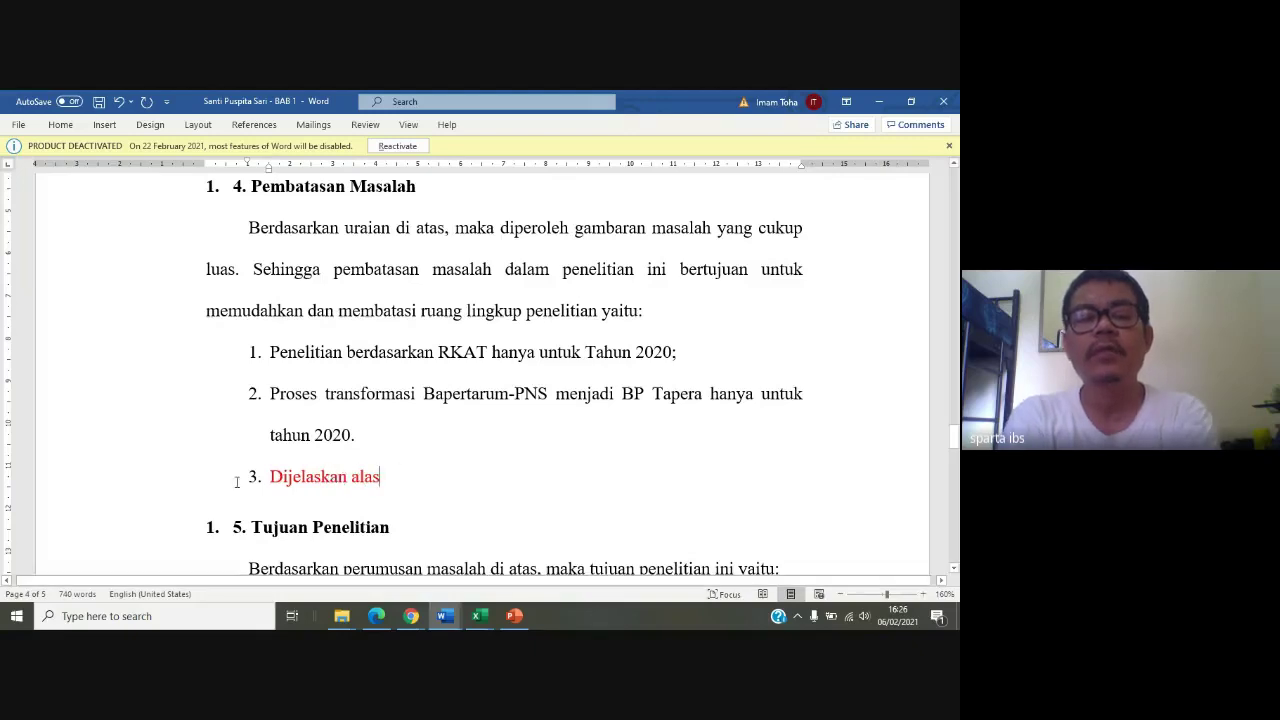
pyautogui.click(255, 477)
pyautogui.click(260, 477)
pyautogui.press('BackSpace')
pyautogui.press('BackSpace')
pyautogui.write('an ')
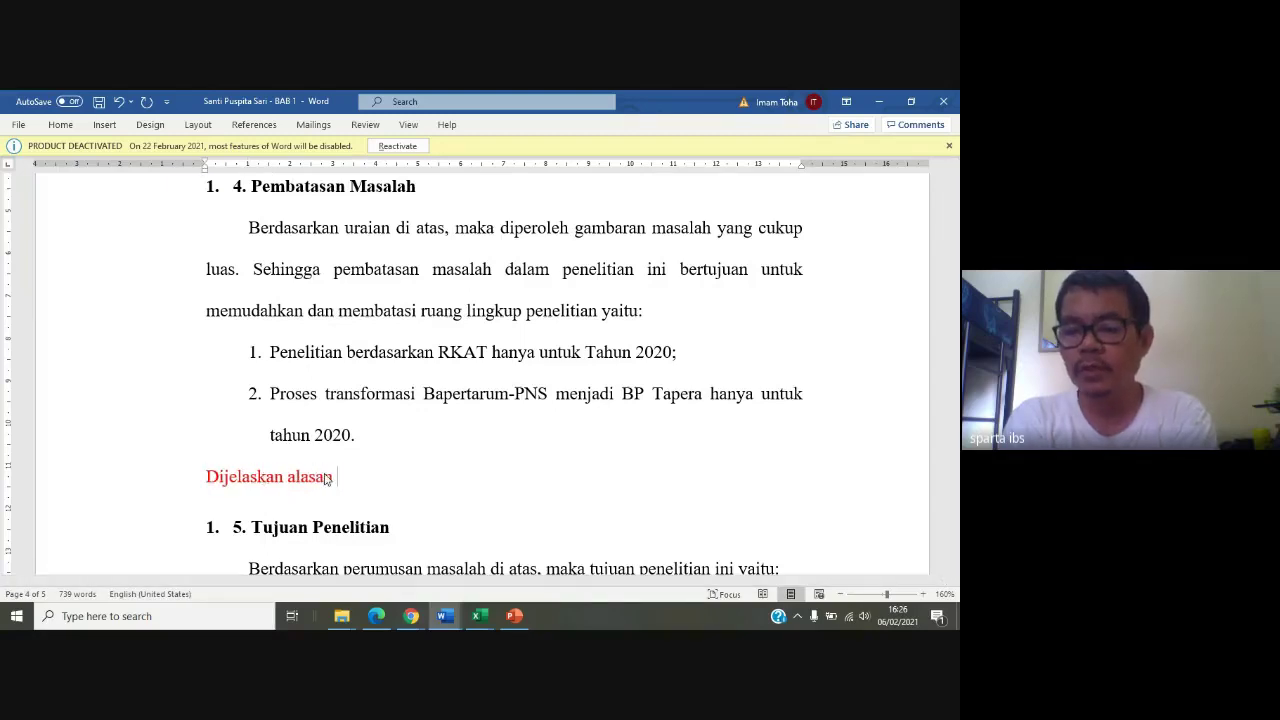
pyautogui.write('pengambi')
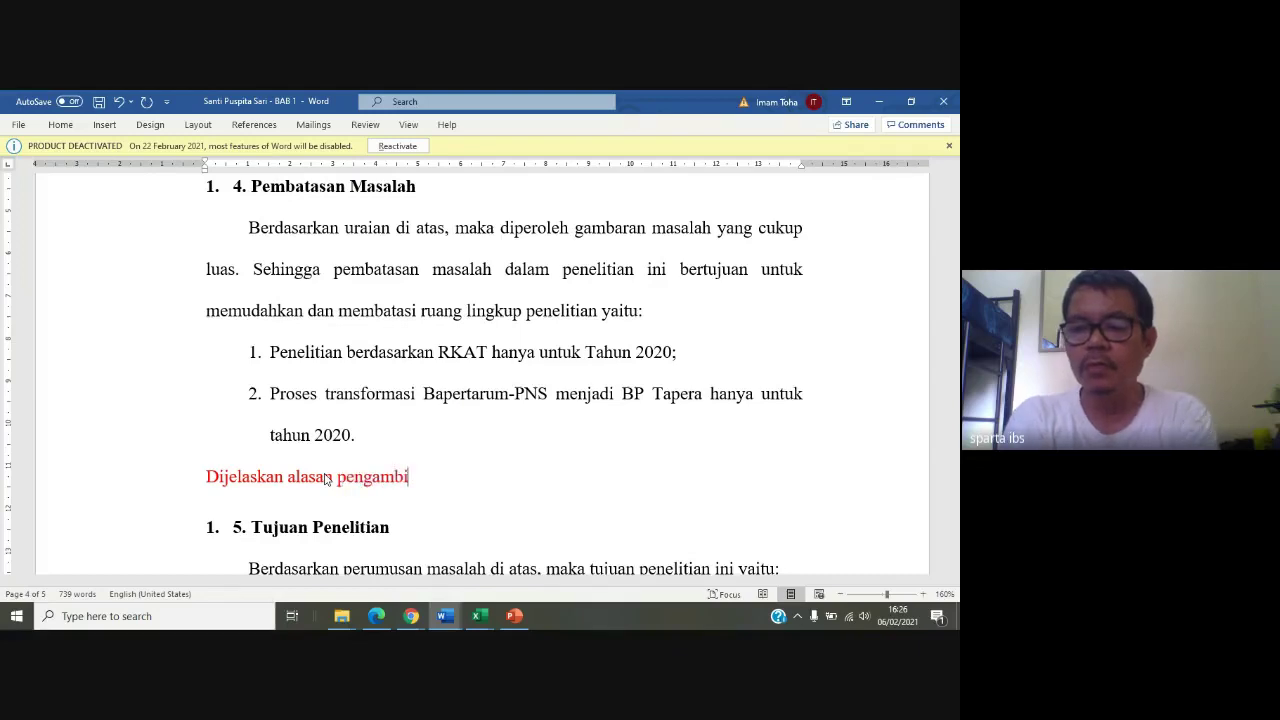
pyautogui.write('lan sampel ')
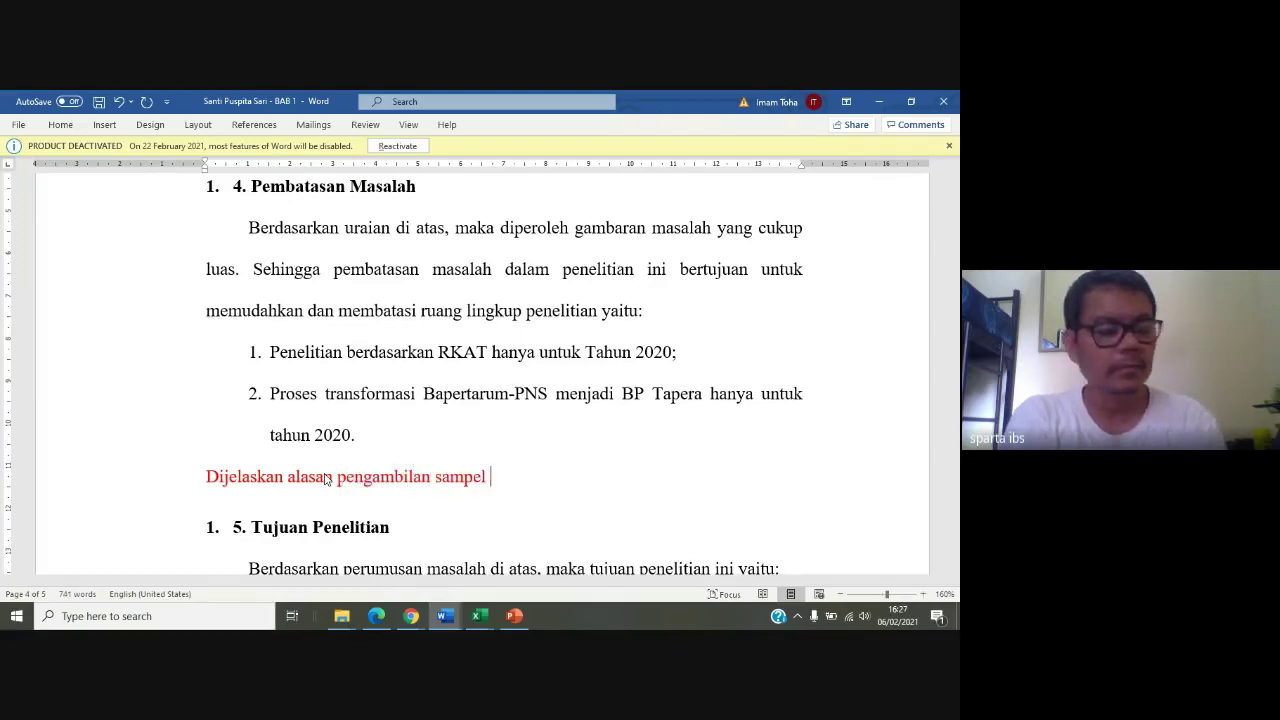
pyautogui.write('pada tahun 2020')
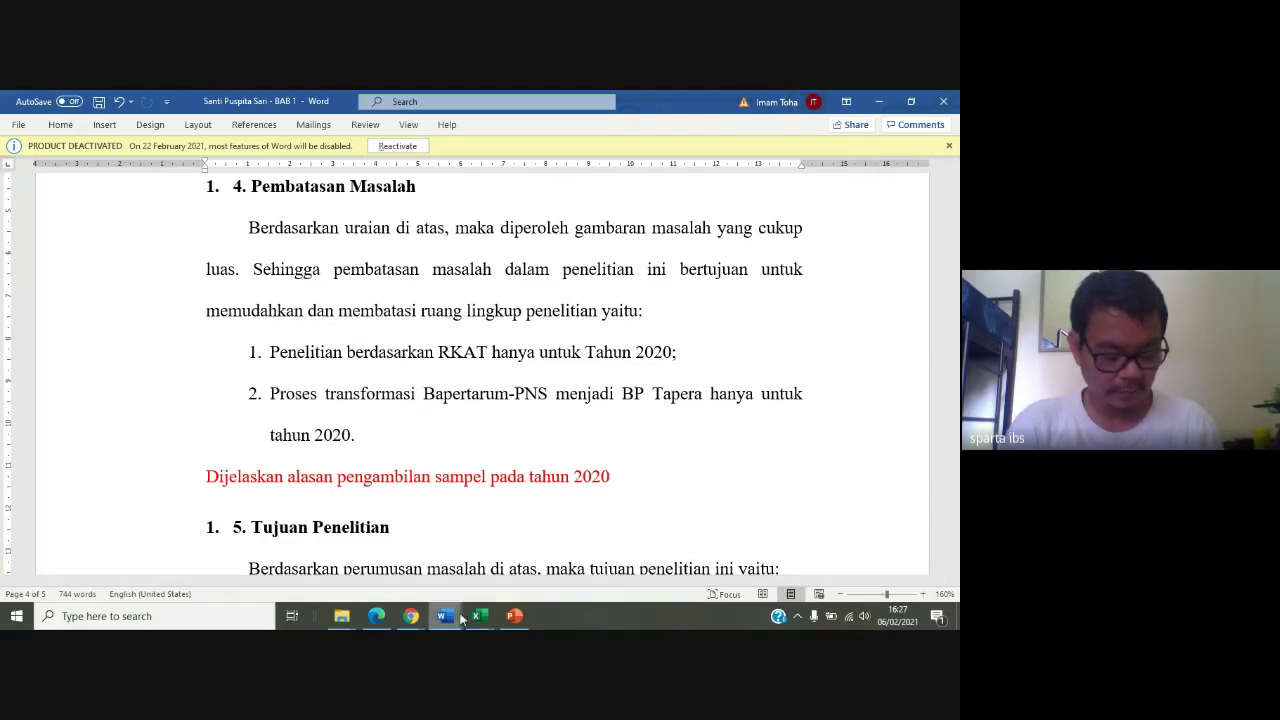
# Switch to the high-risk workbook in Excel and examine the Risk Mapping sheet and the BOPO formula in C9 of BOPO 2020
pyautogui.moveTo(479, 615)
pyautogui.click(462, 569)
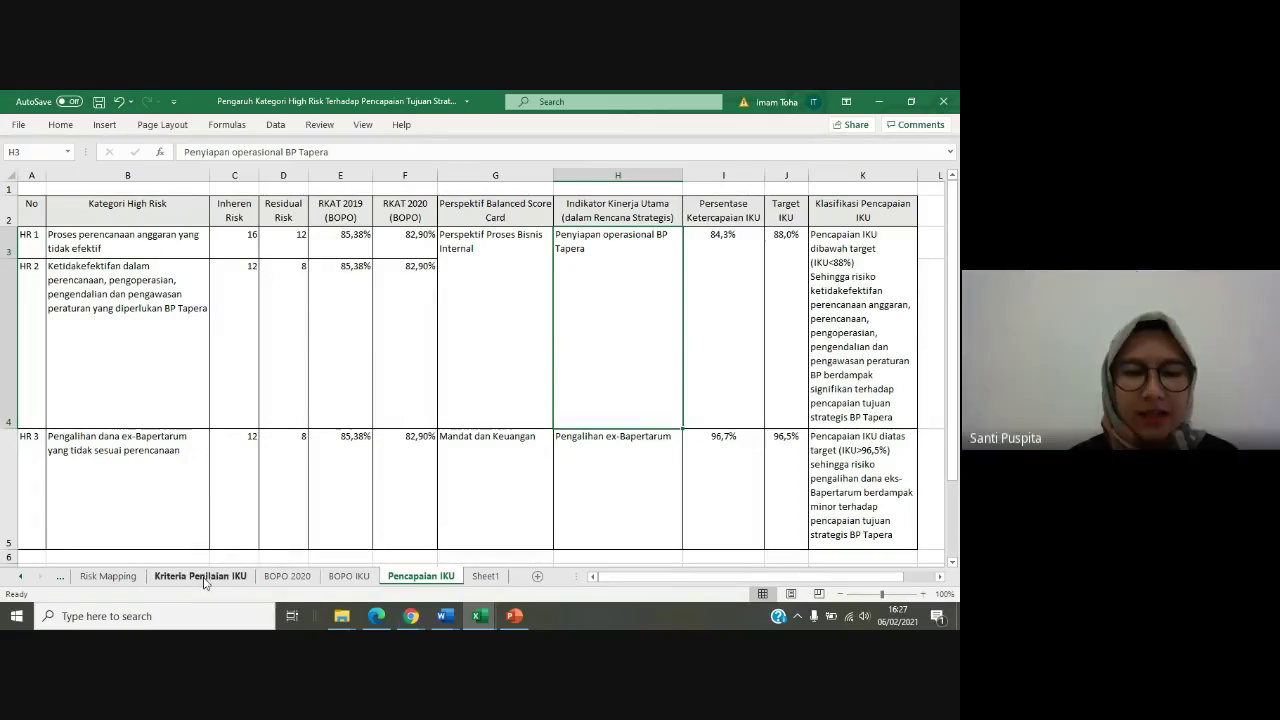
pyautogui.click(108, 576)
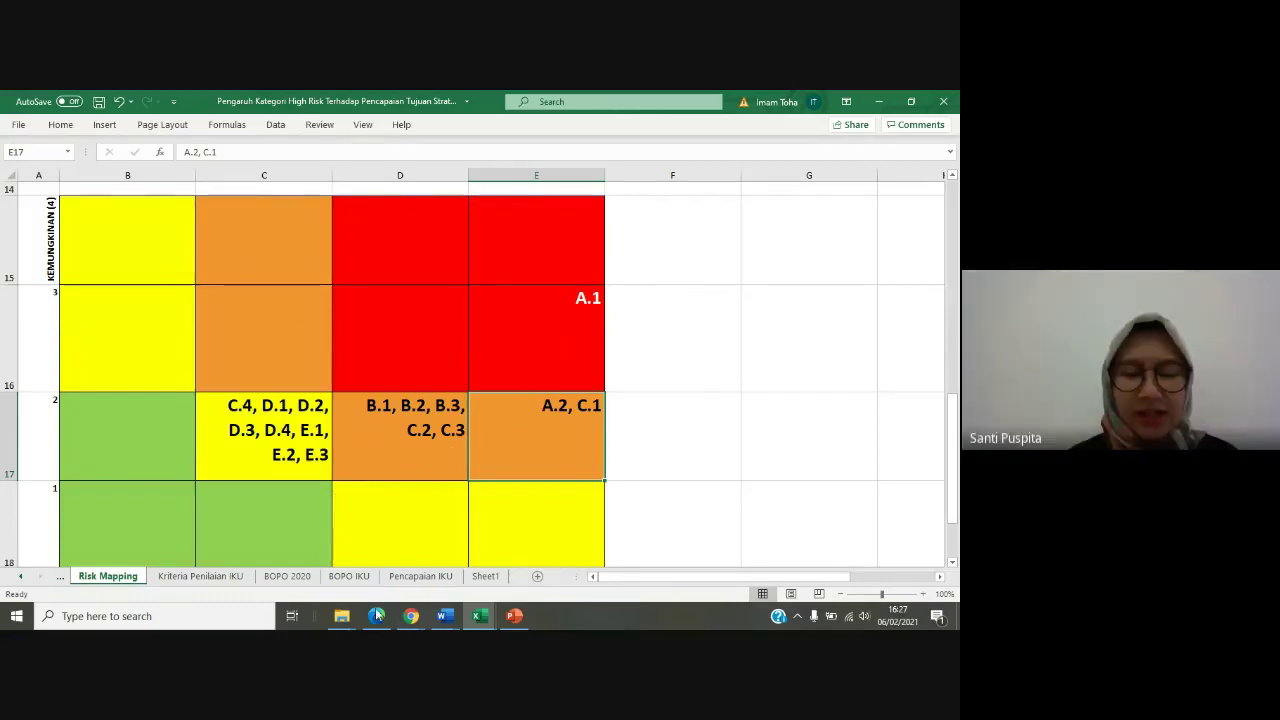
pyautogui.click(289, 577)
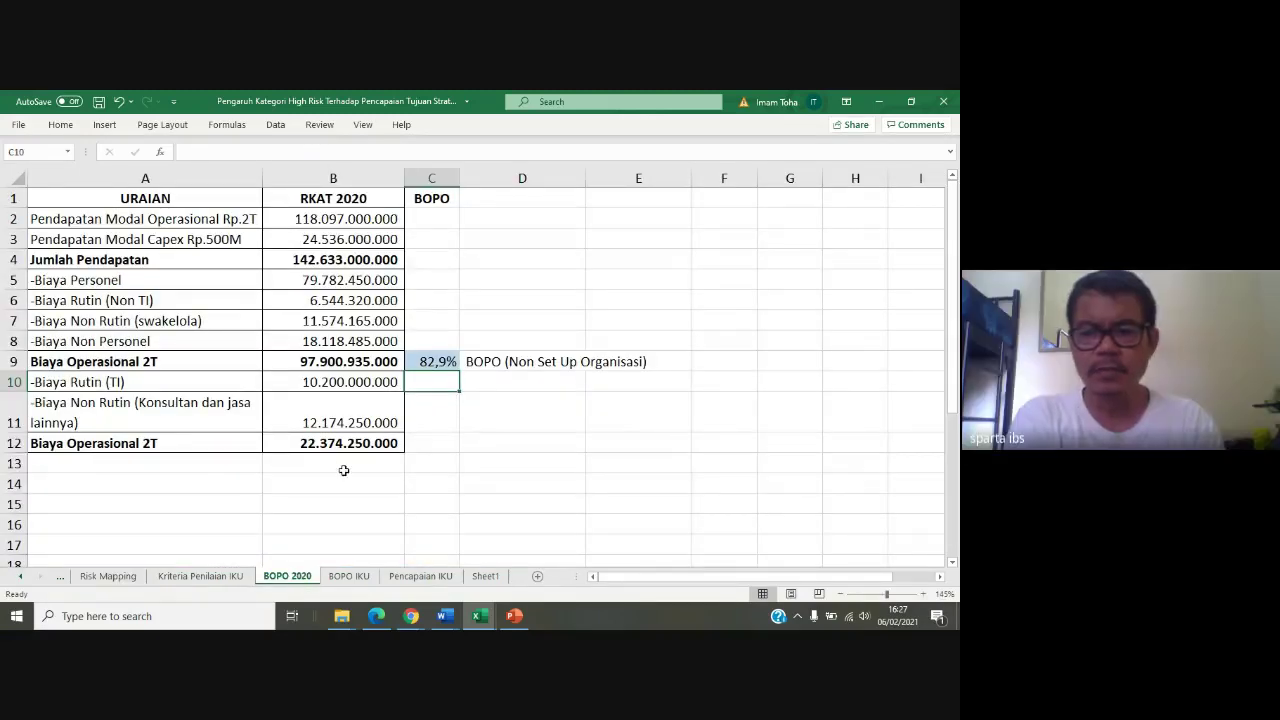
pyautogui.click(524, 477)
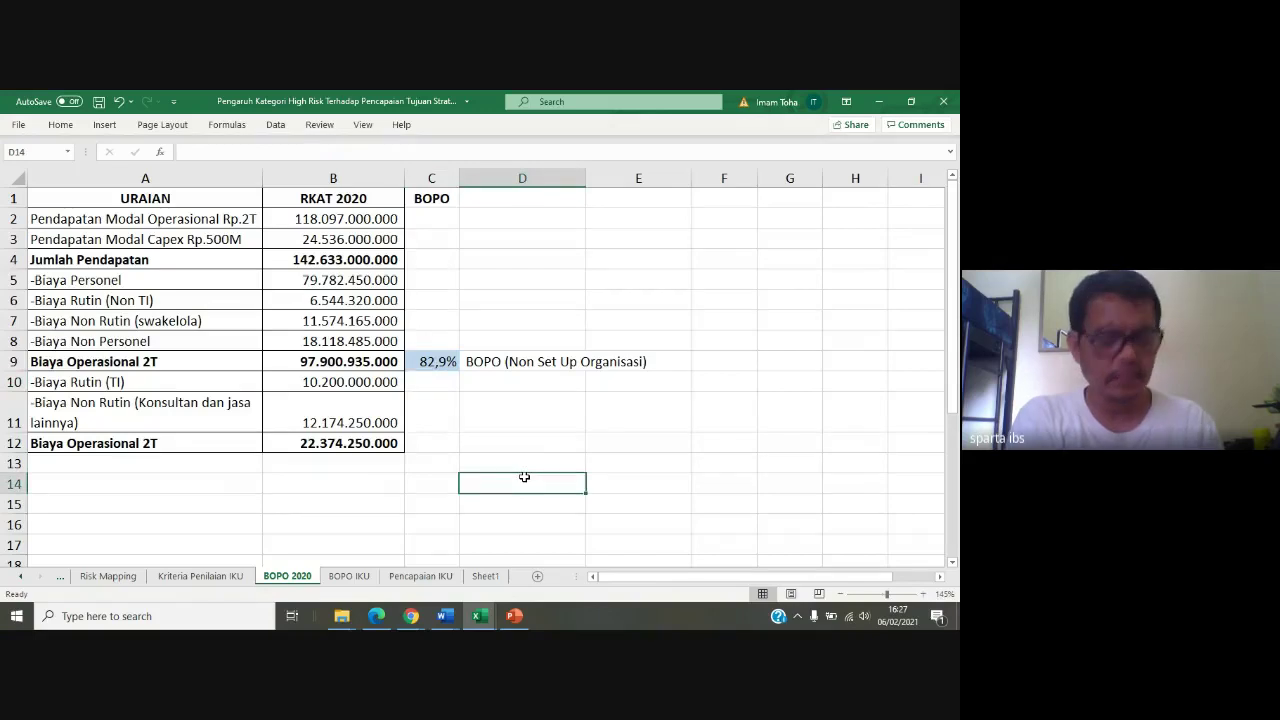
pyautogui.click(453, 403)
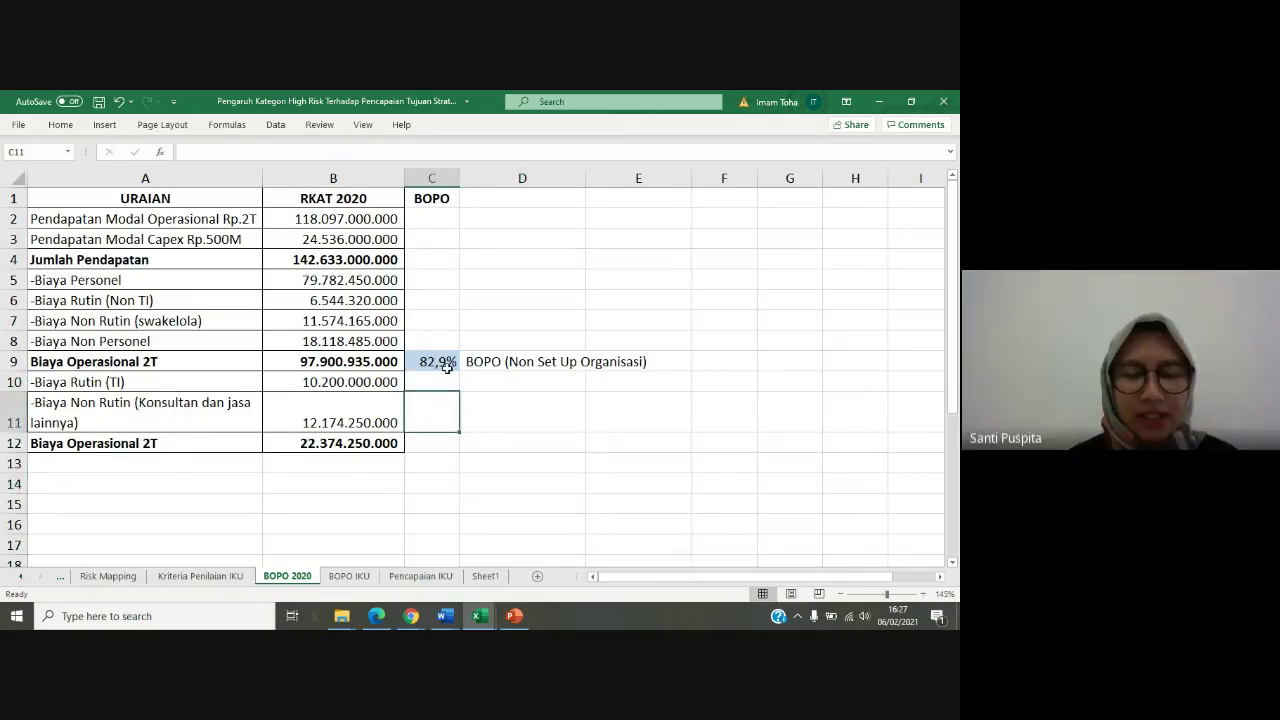
pyautogui.click(447, 367)
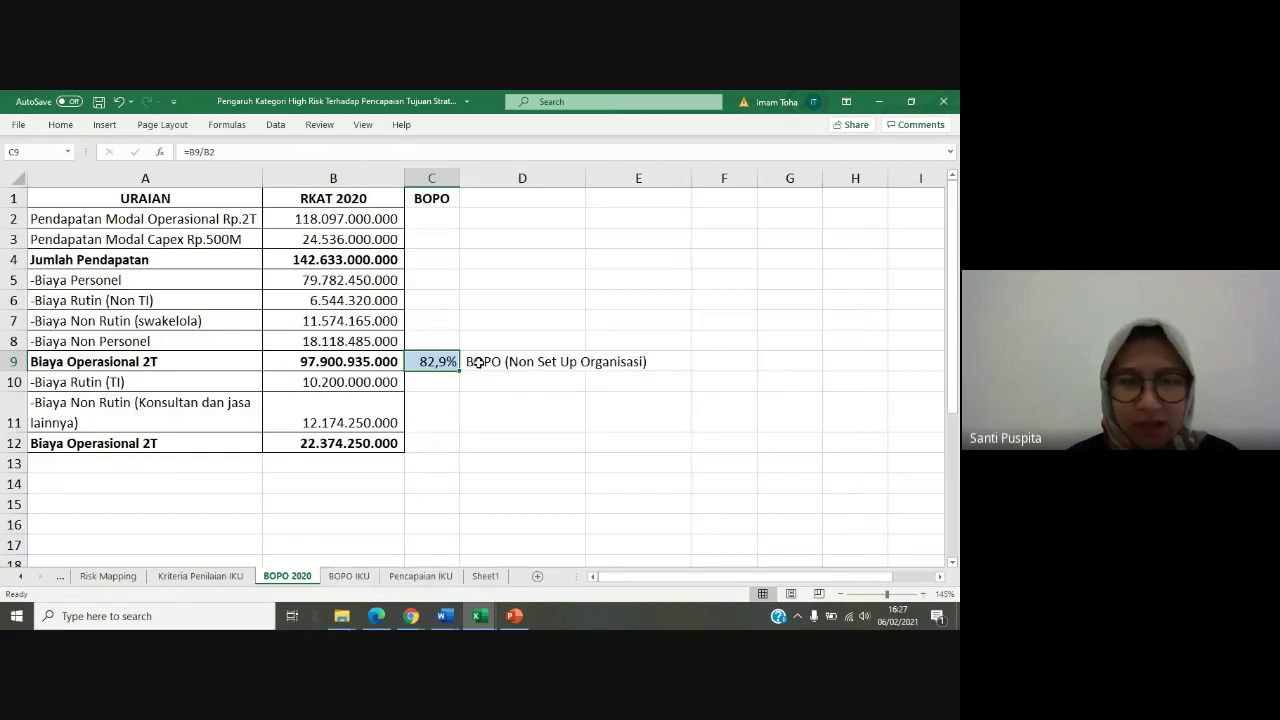
# Examine the Pencapaian IKU sheet, comparing the RKAT 2020 (BOPO) figures with the HR 1 and HR 2 risk categories and their Balanced Score Card perspective
pyautogui.click(405, 578)
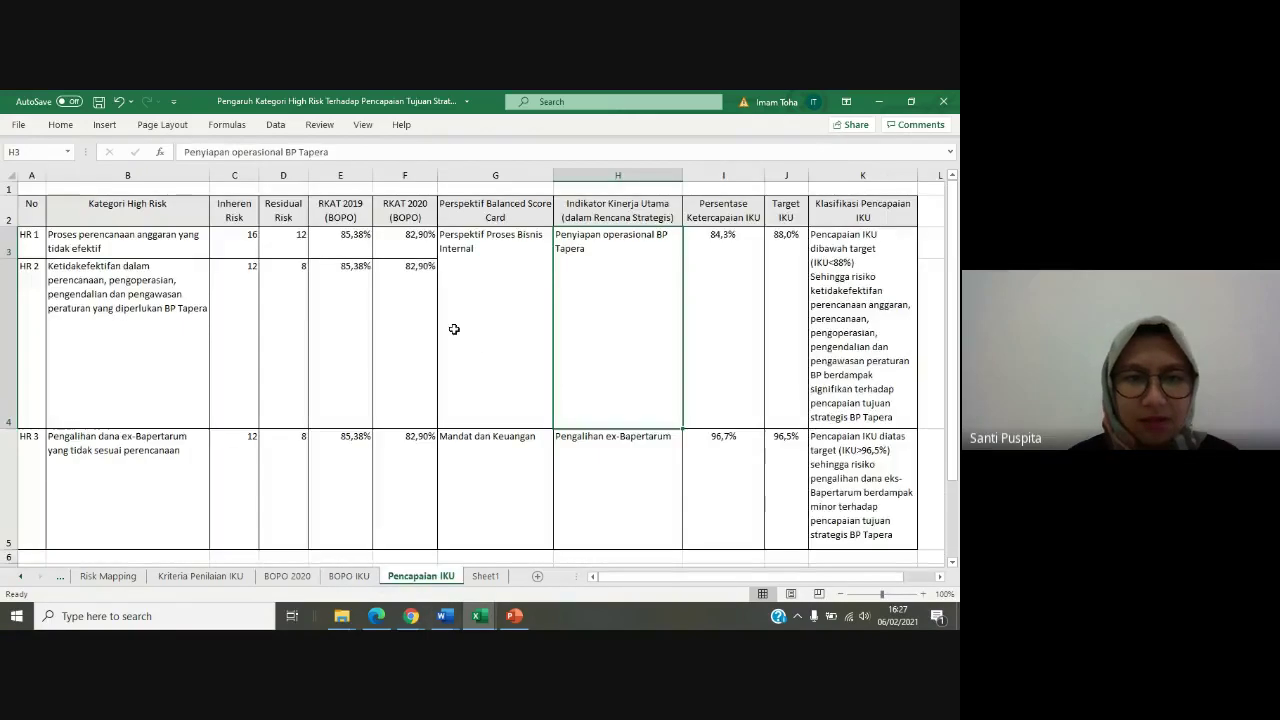
pyautogui.click(497, 317)
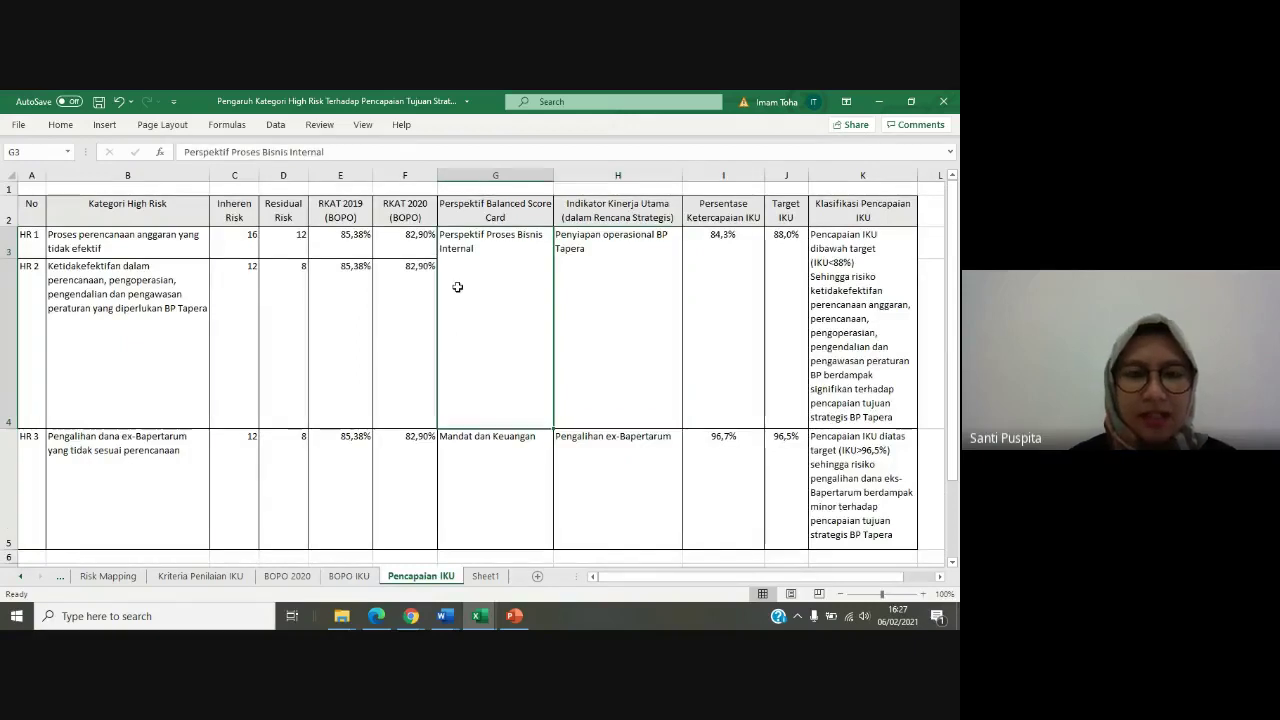
pyautogui.click(416, 248)
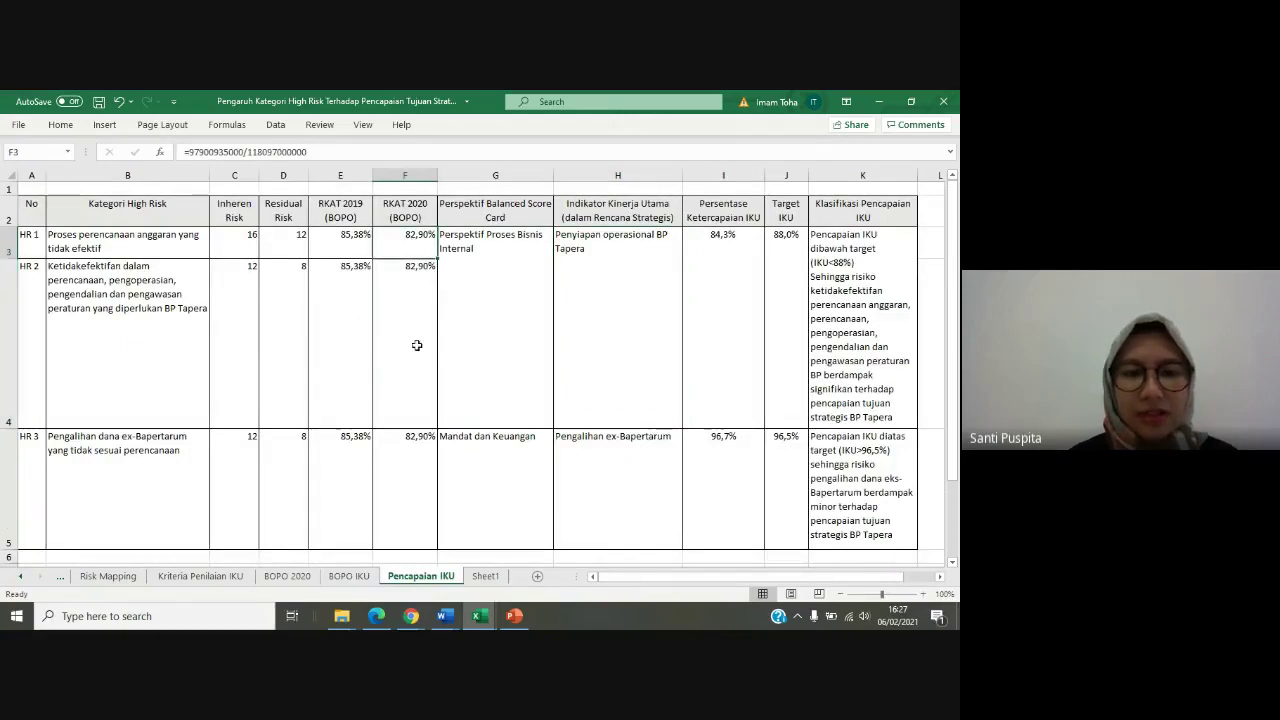
pyautogui.click(404, 179)
pyautogui.click(489, 320)
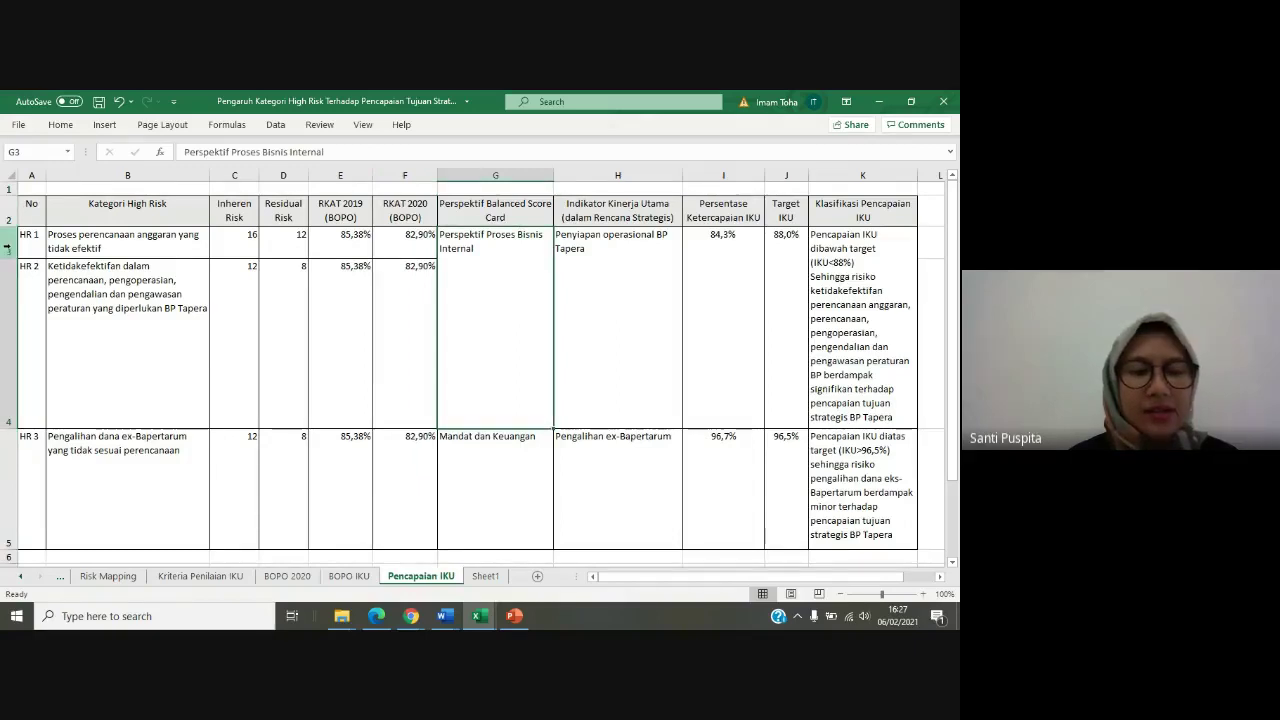
pyautogui.click(116, 247)
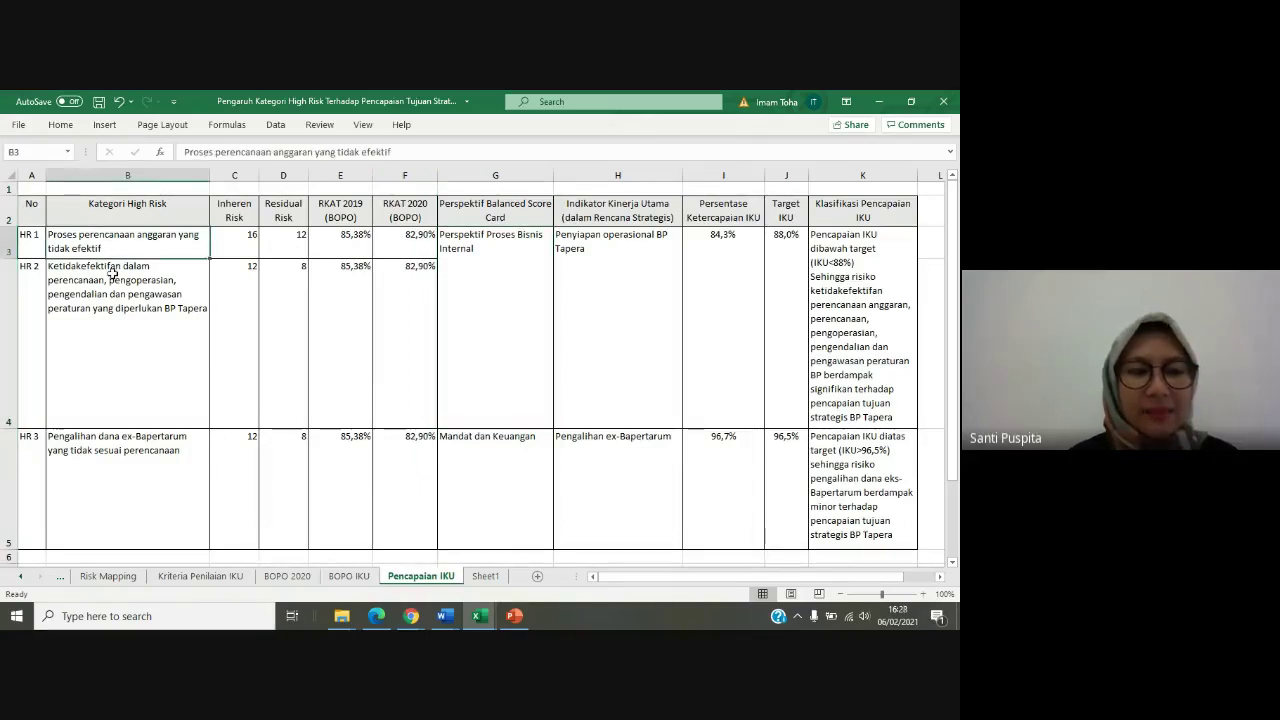
pyautogui.click(95, 403)
pyautogui.click(119, 249)
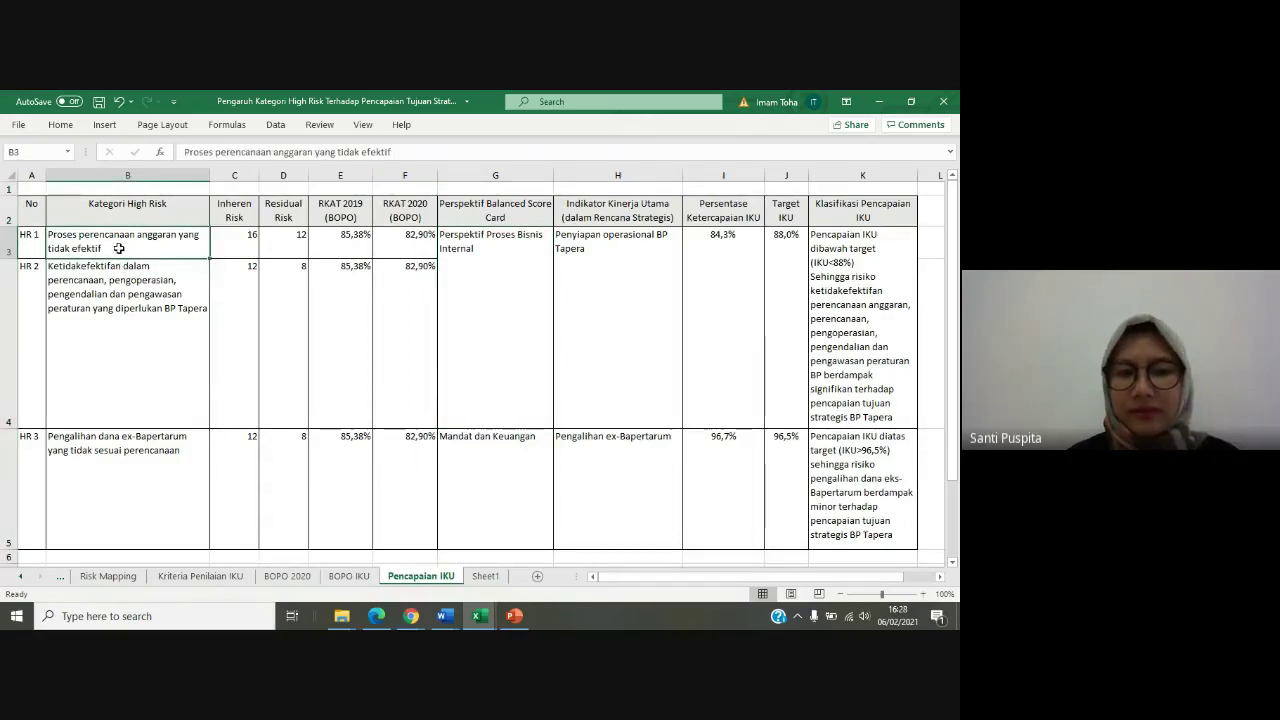
# Review the HR 1 row's risk category, inherent risk, RKAT BOPO ratios and Balanced Score Card perspective on the Pencapaian IKU sheet
pyautogui.click(365, 378)
pyautogui.click(87, 244)
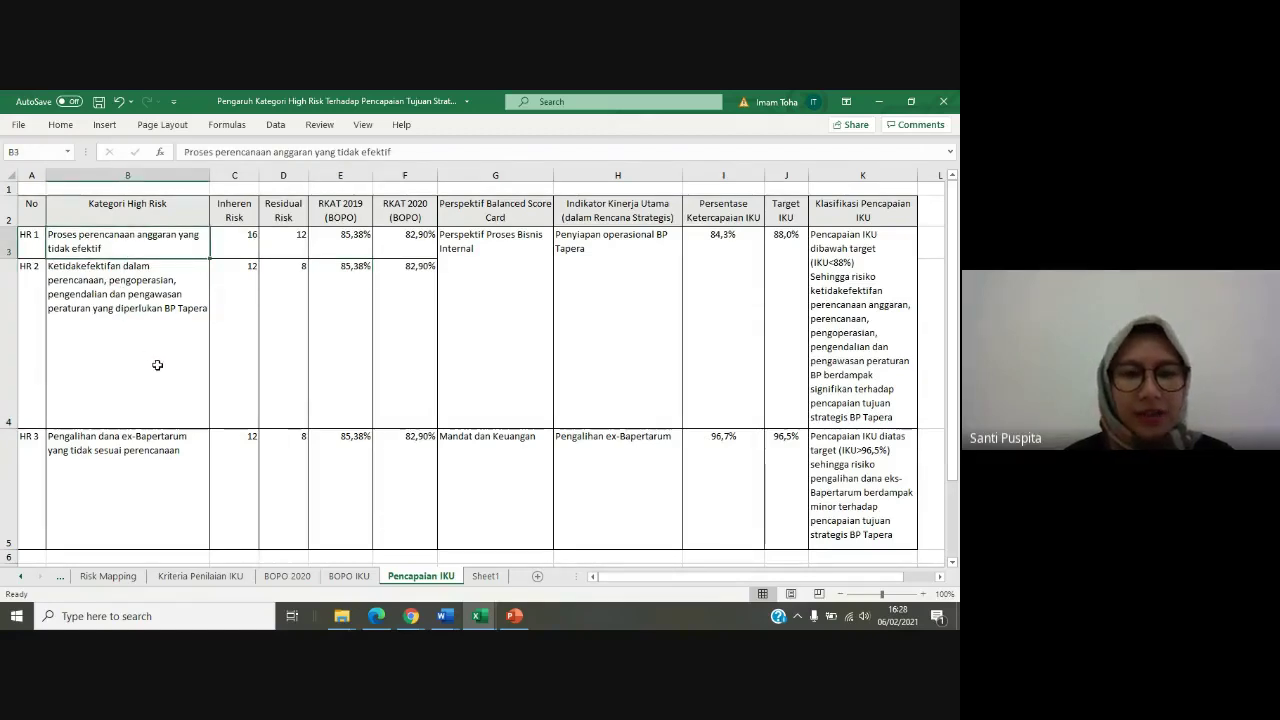
pyautogui.click(420, 325)
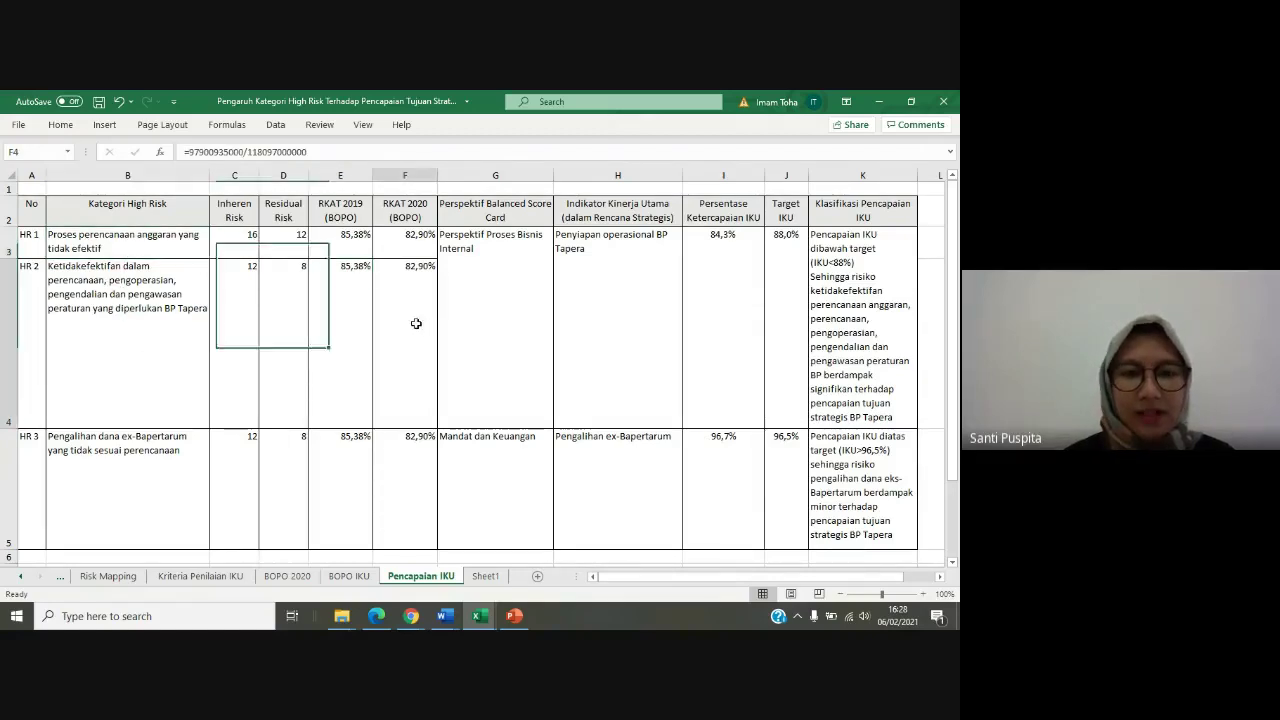
pyautogui.click(239, 248)
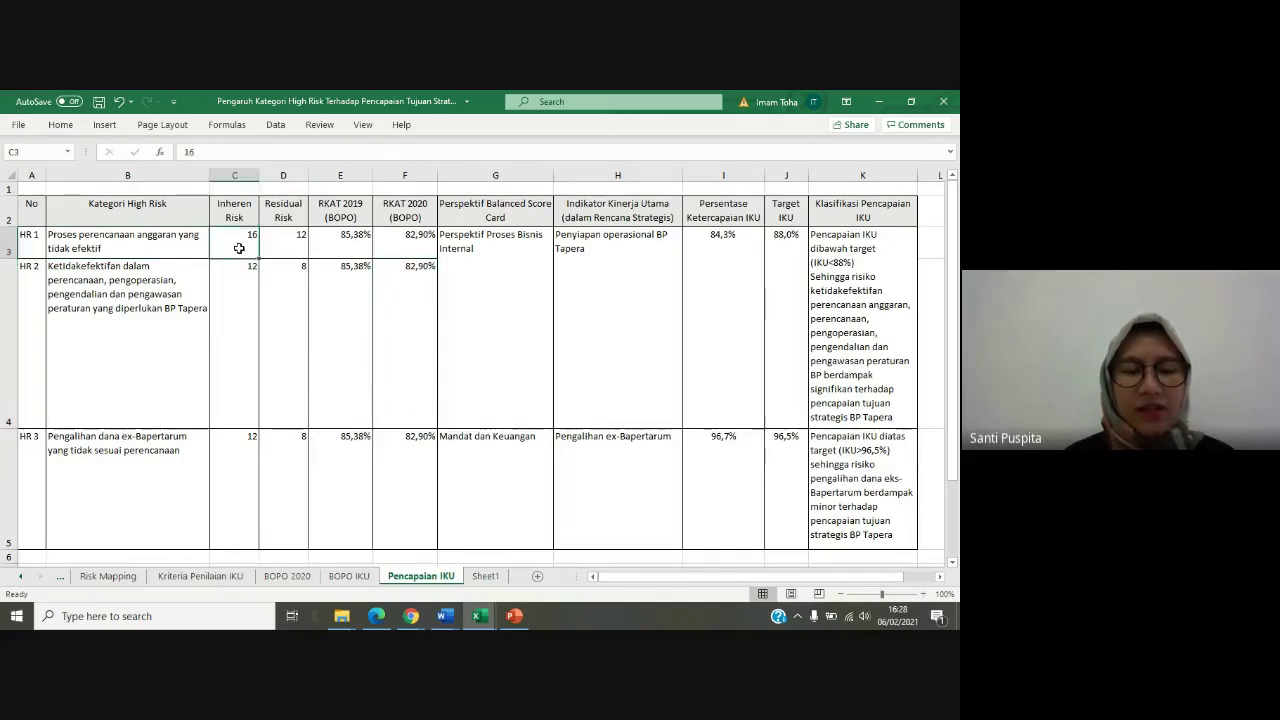
pyautogui.click(329, 337)
pyautogui.click(400, 320)
pyautogui.click(494, 325)
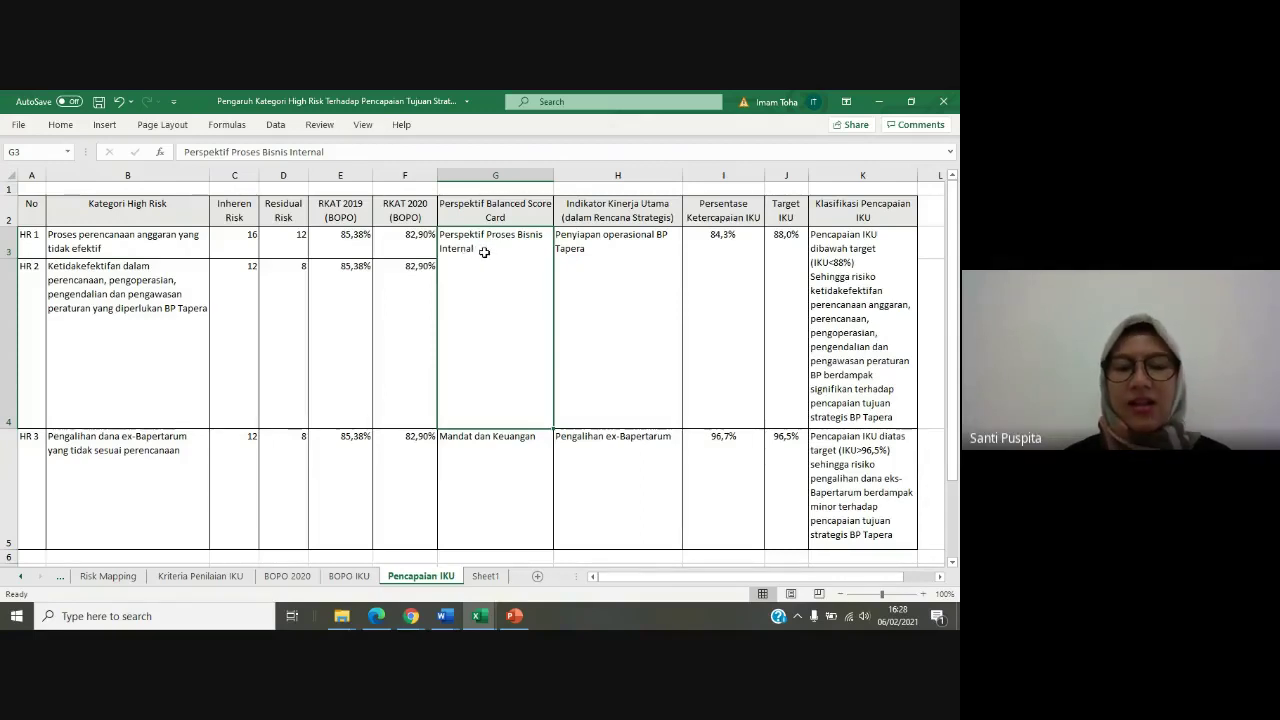
# Examine the HR 1 key performance indicator, its achievement percentage, target and IKU classification, including the whole row
pyautogui.click(638, 243)
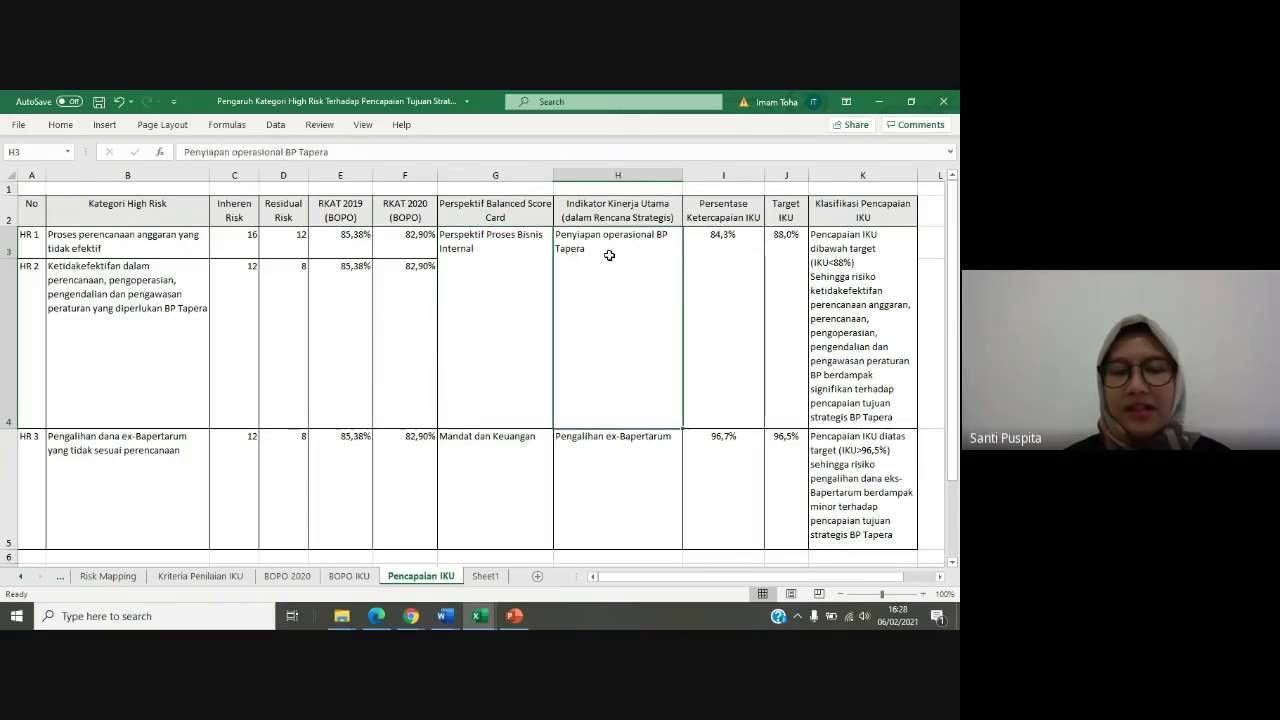
pyautogui.click(732, 287)
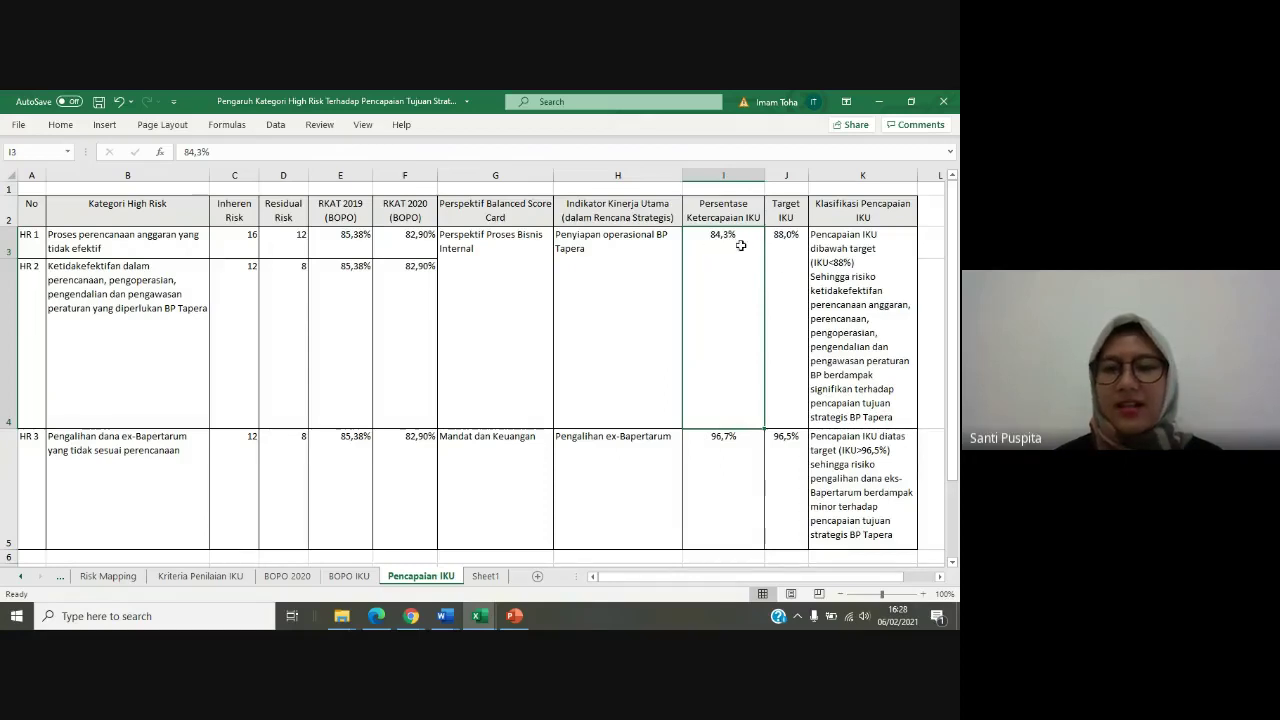
pyautogui.click(790, 252)
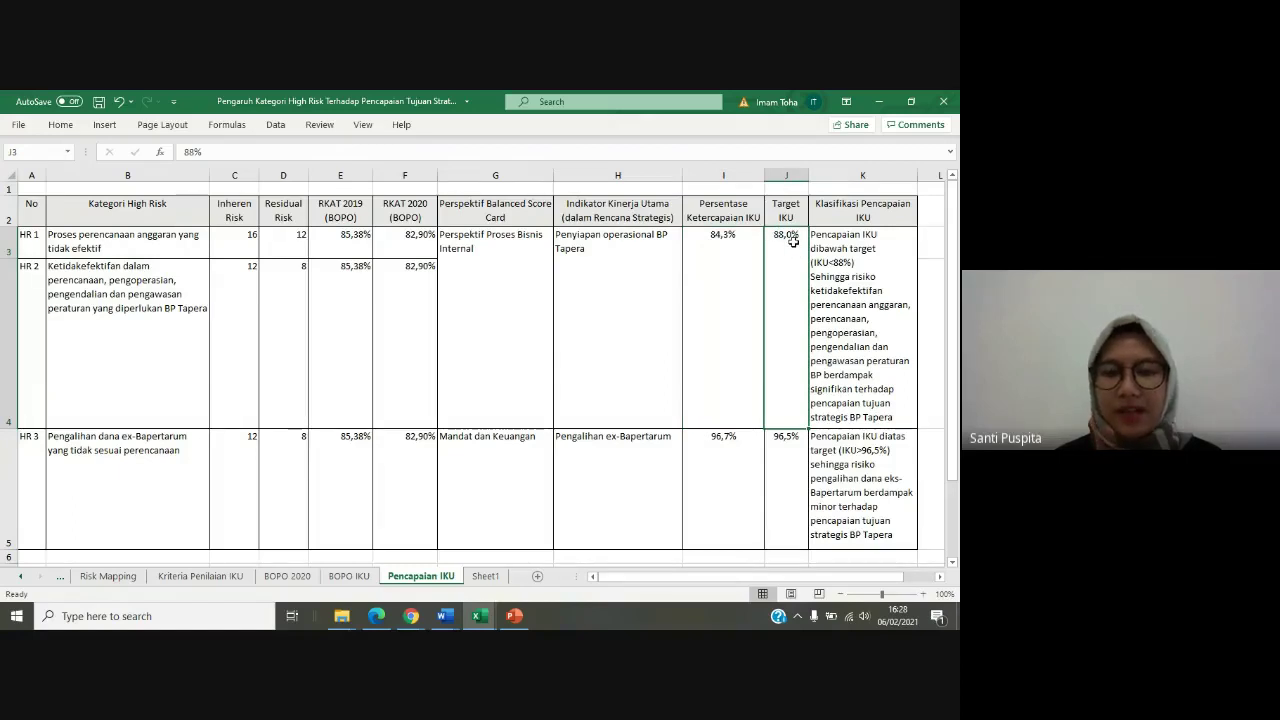
pyautogui.click(751, 276)
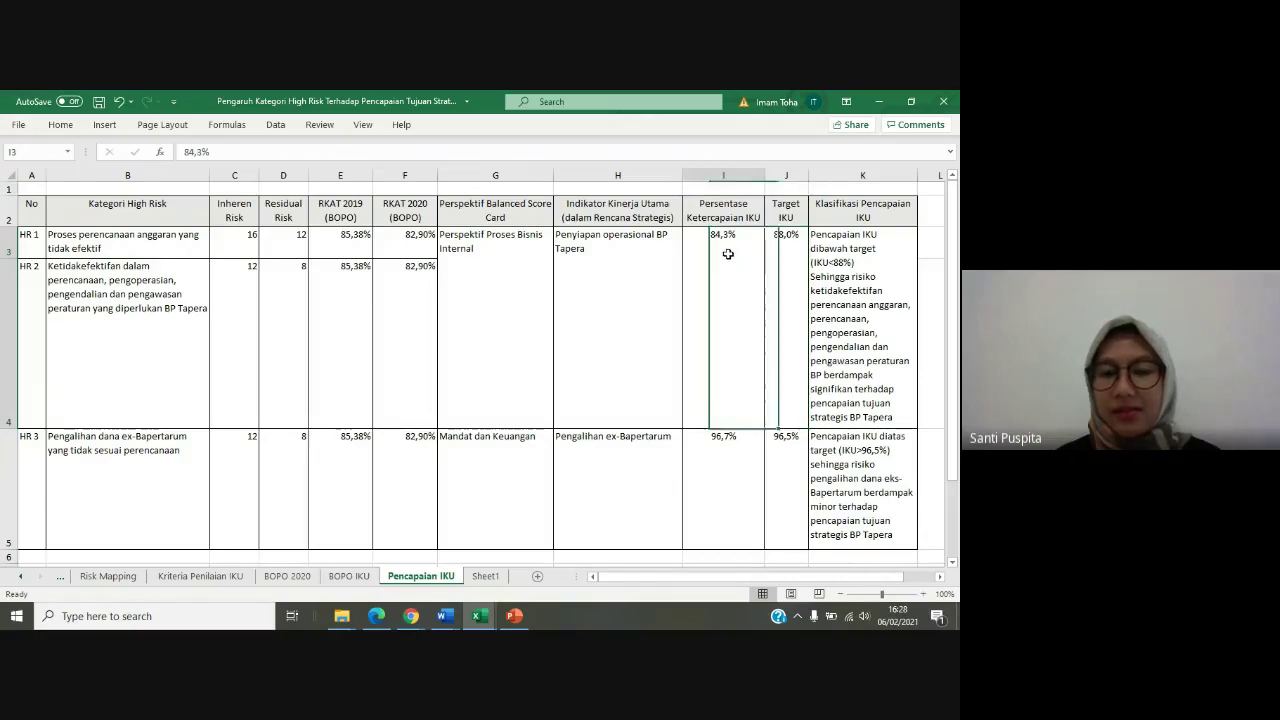
pyautogui.click(884, 258)
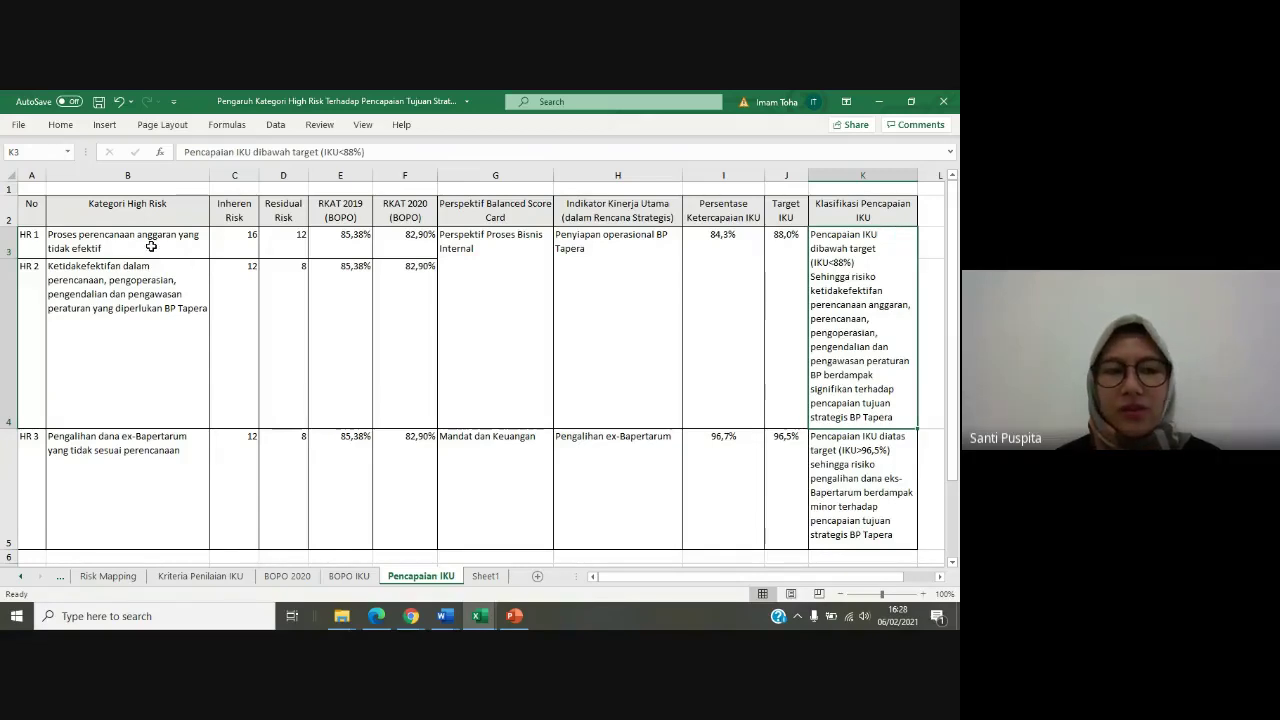
pyautogui.click(9, 243)
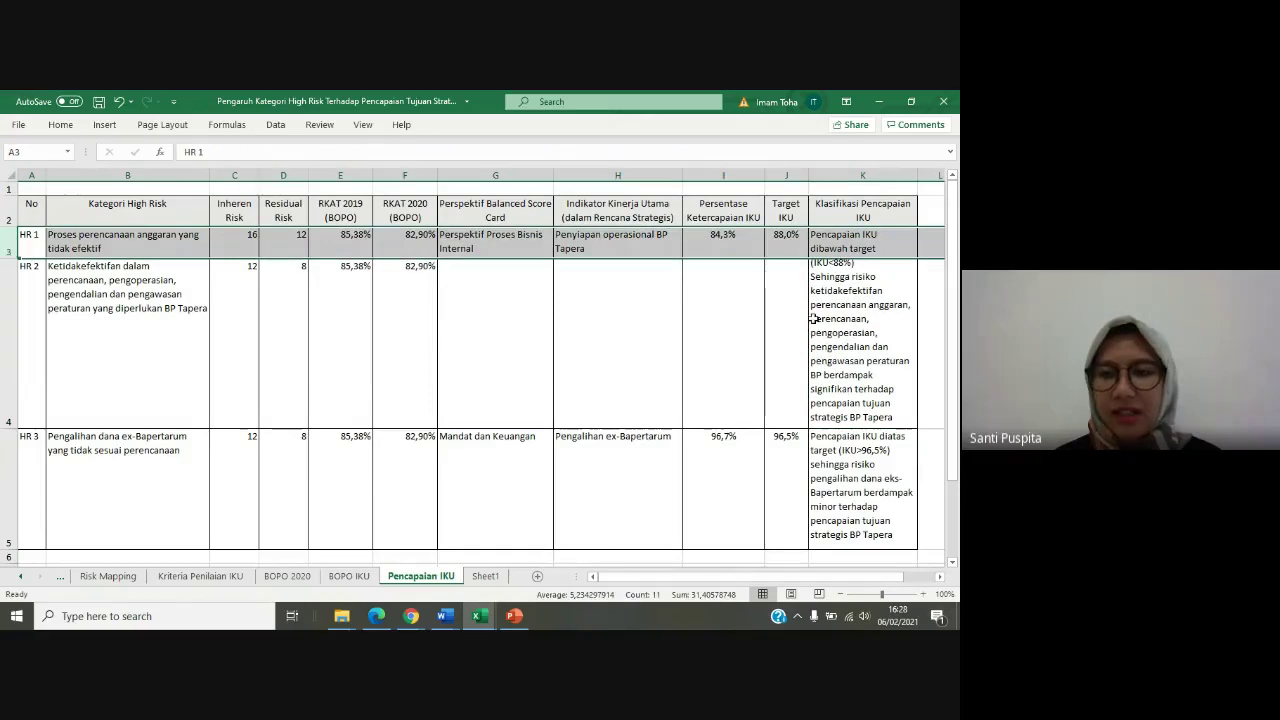
pyautogui.click(858, 282)
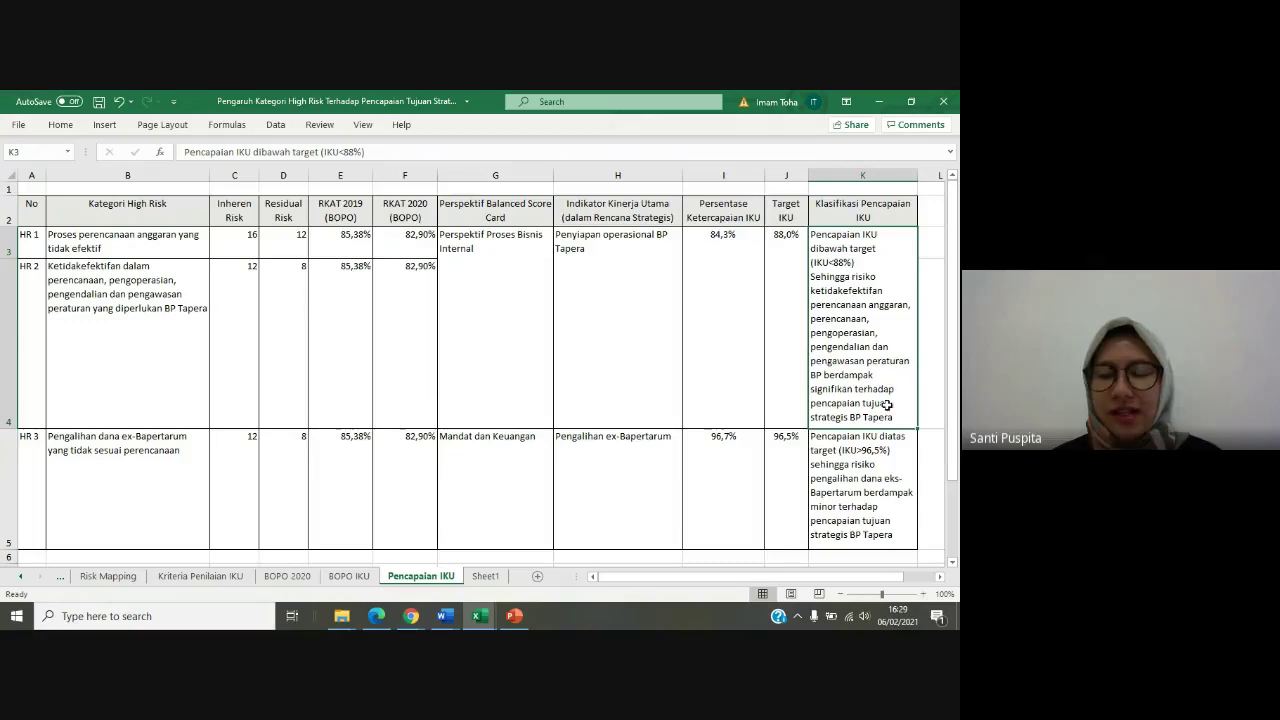
# Review the HR 2 risk category together with the operational-readiness indicator and achievement percentage it shares with HR 1
pyautogui.click(660, 327)
pyautogui.click(751, 314)
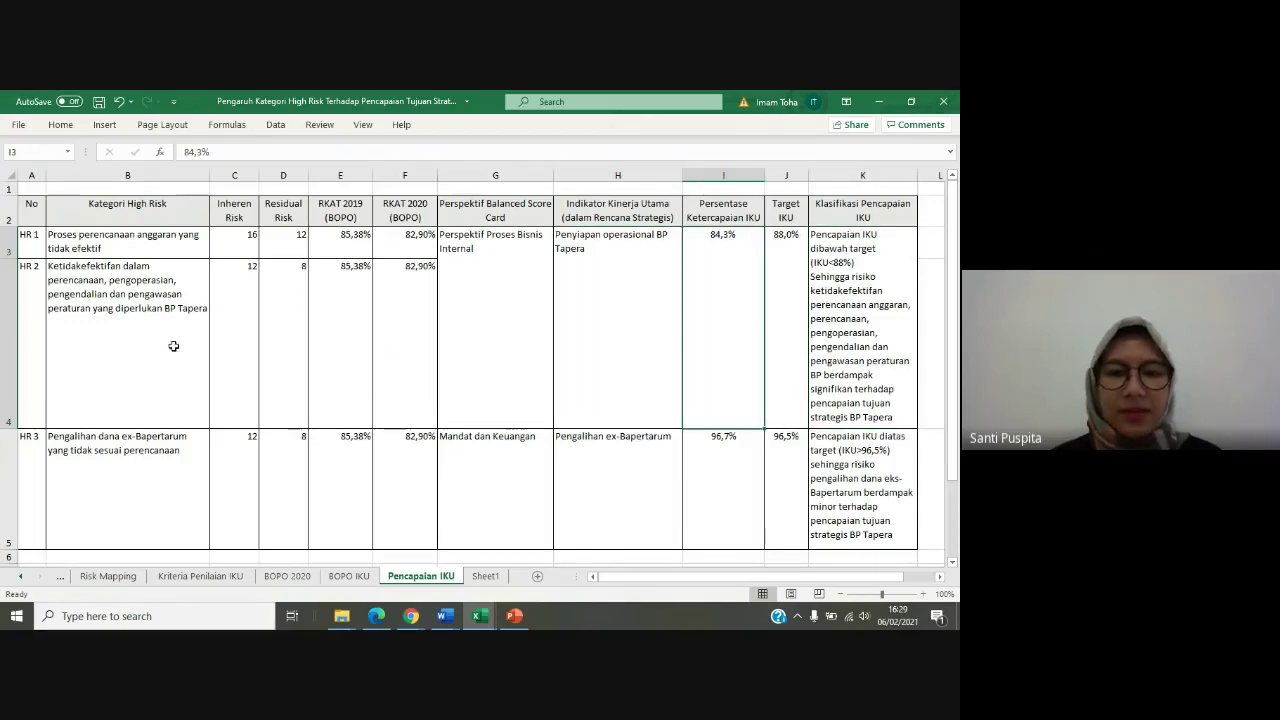
pyautogui.click(8, 284)
pyautogui.press('Right')
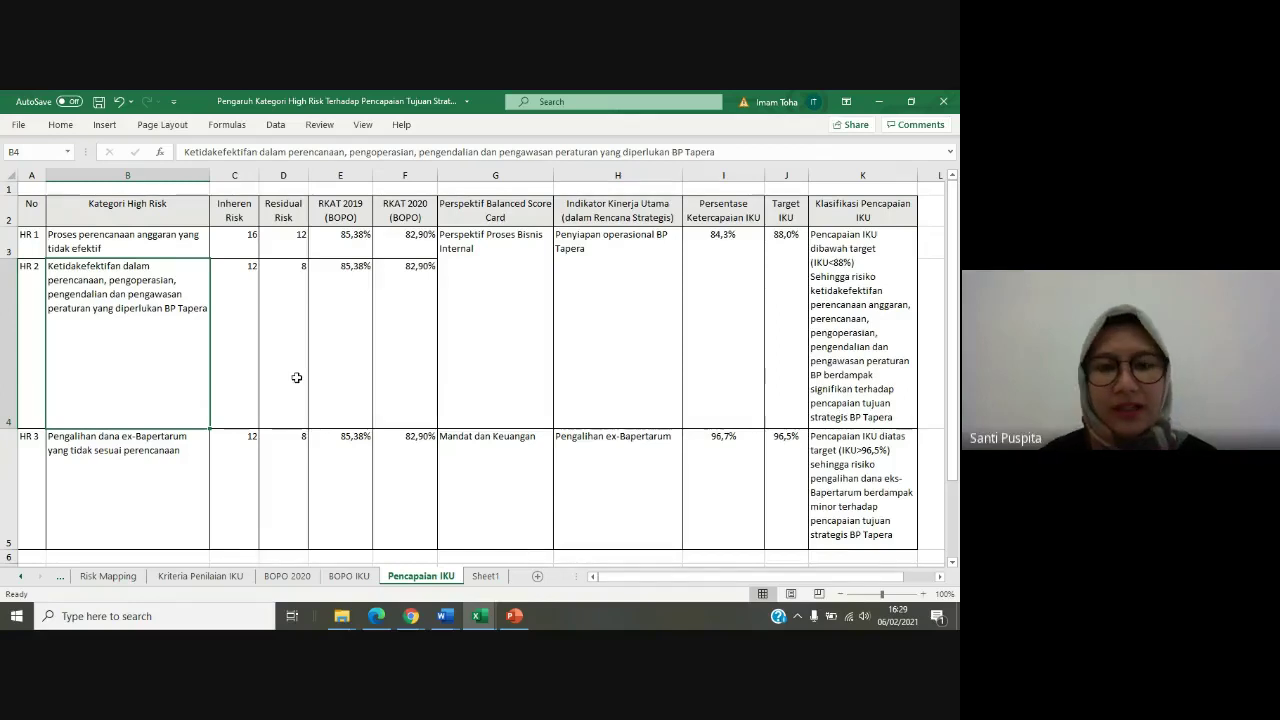
pyautogui.click(560, 292)
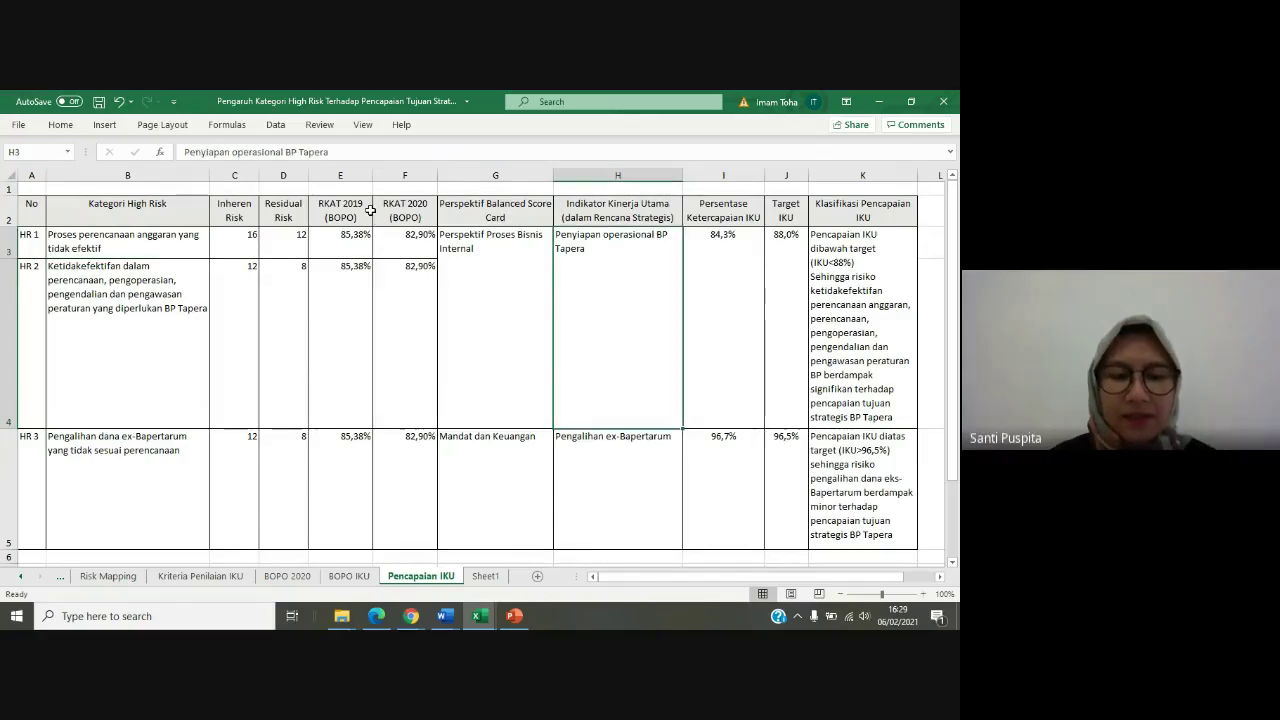
# Switch to the thesis PDF in Edge and find the research framework diagram with its hypotheses on BOPO and IKU
pyautogui.click(378, 617)
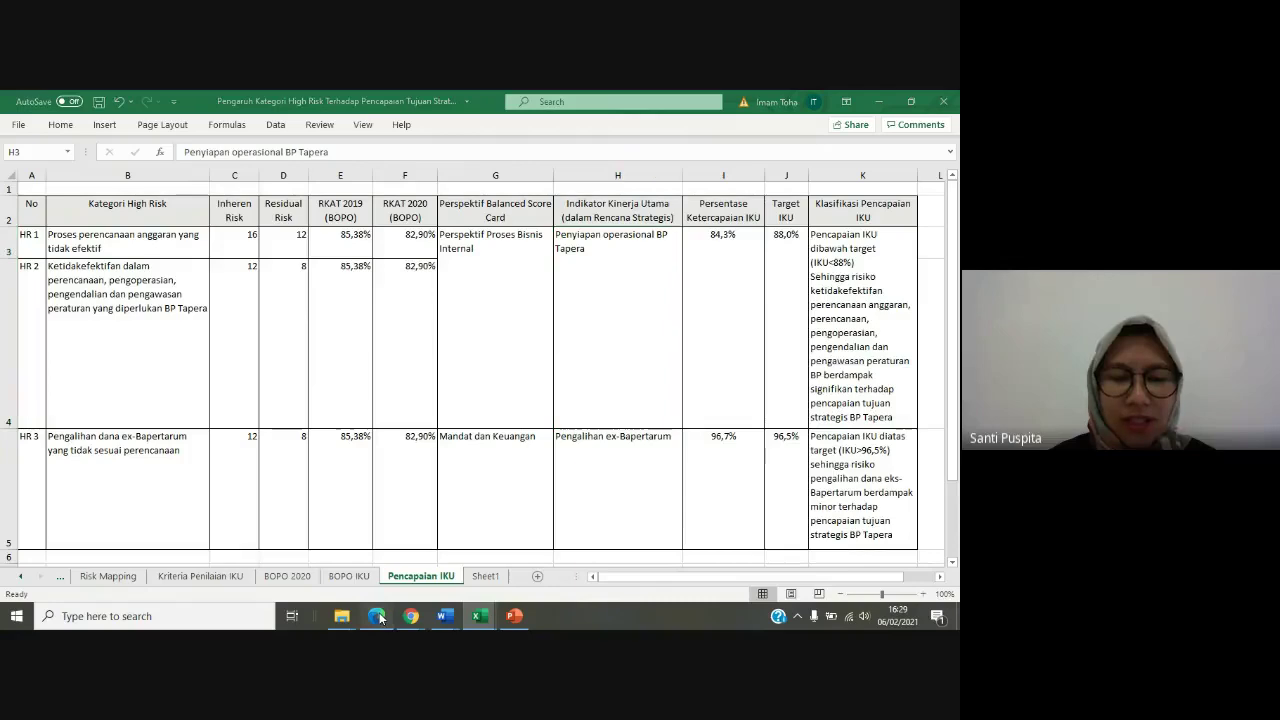
pyautogui.scroll(-10, 475, 487)
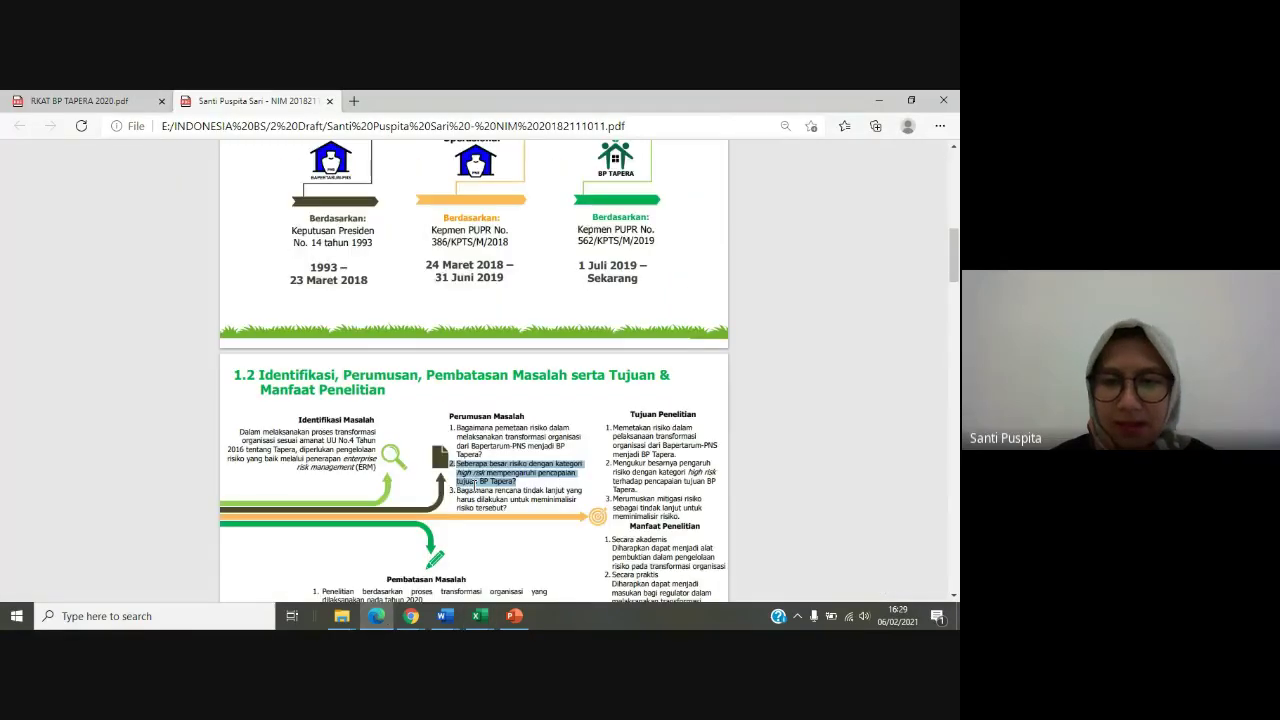
pyautogui.scroll(-10, 475, 487)
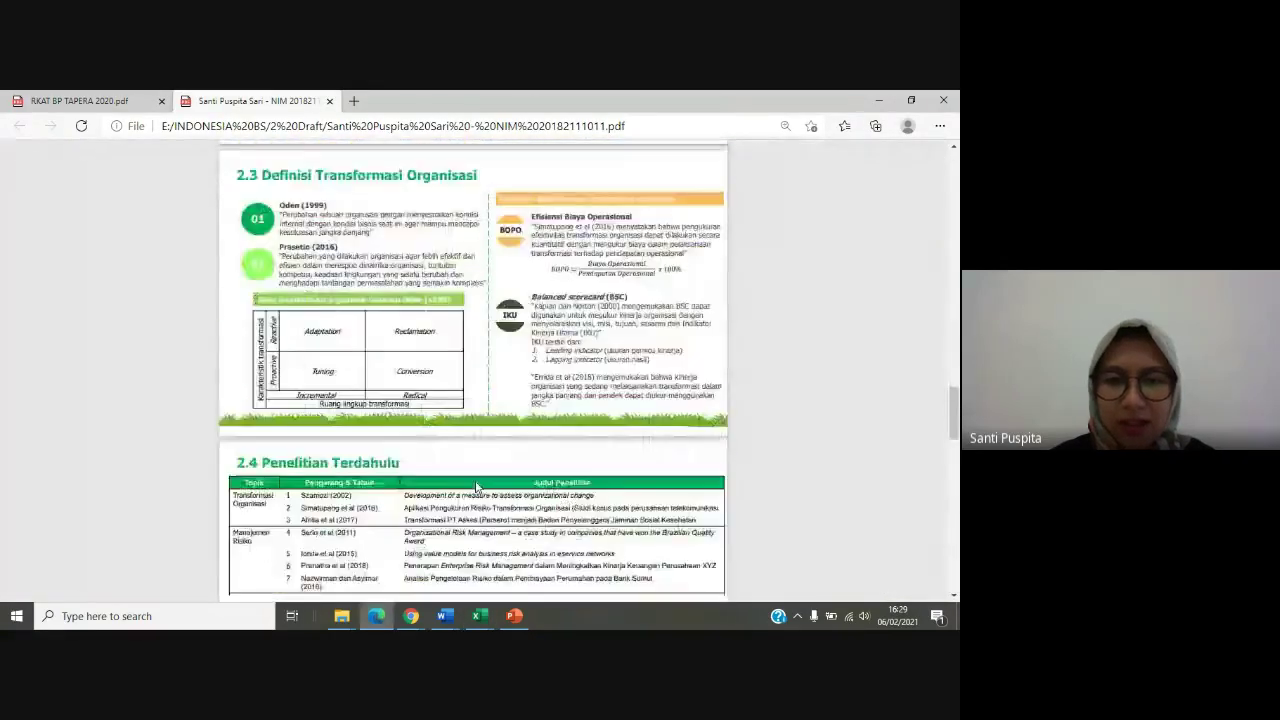
pyautogui.scroll(3, 483, 452)
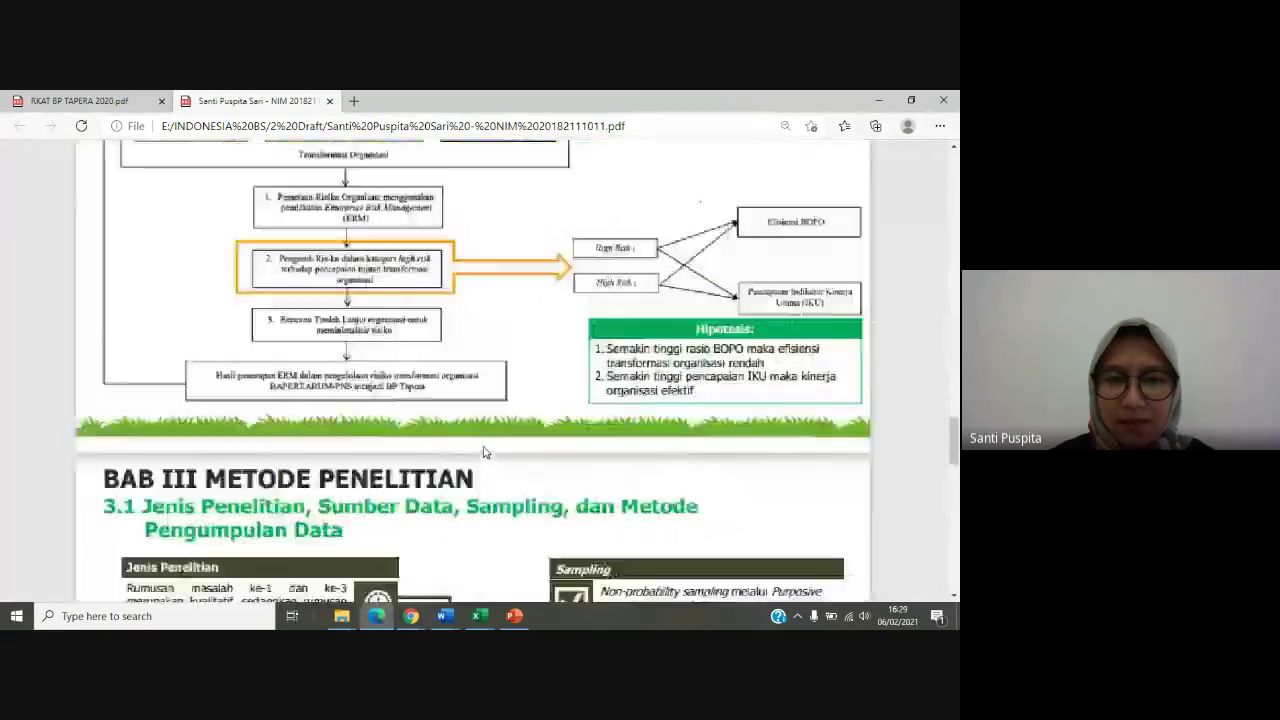
pyautogui.scroll(3, 545, 311)
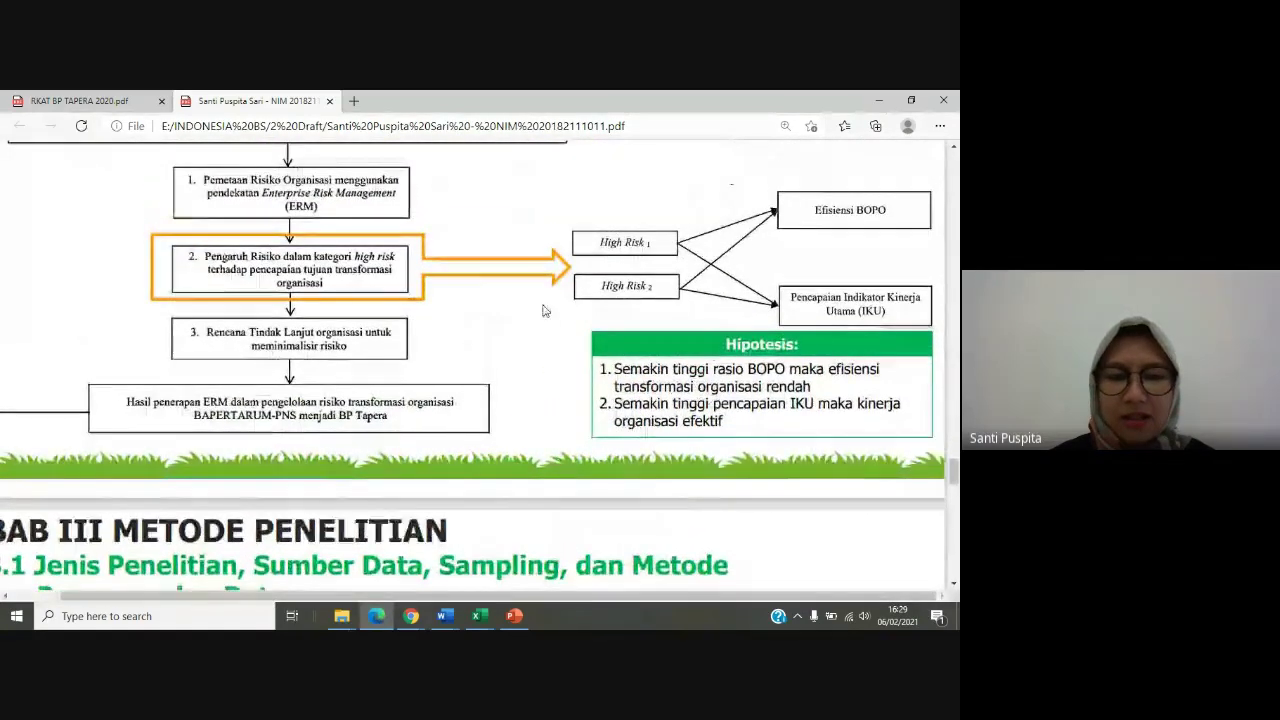
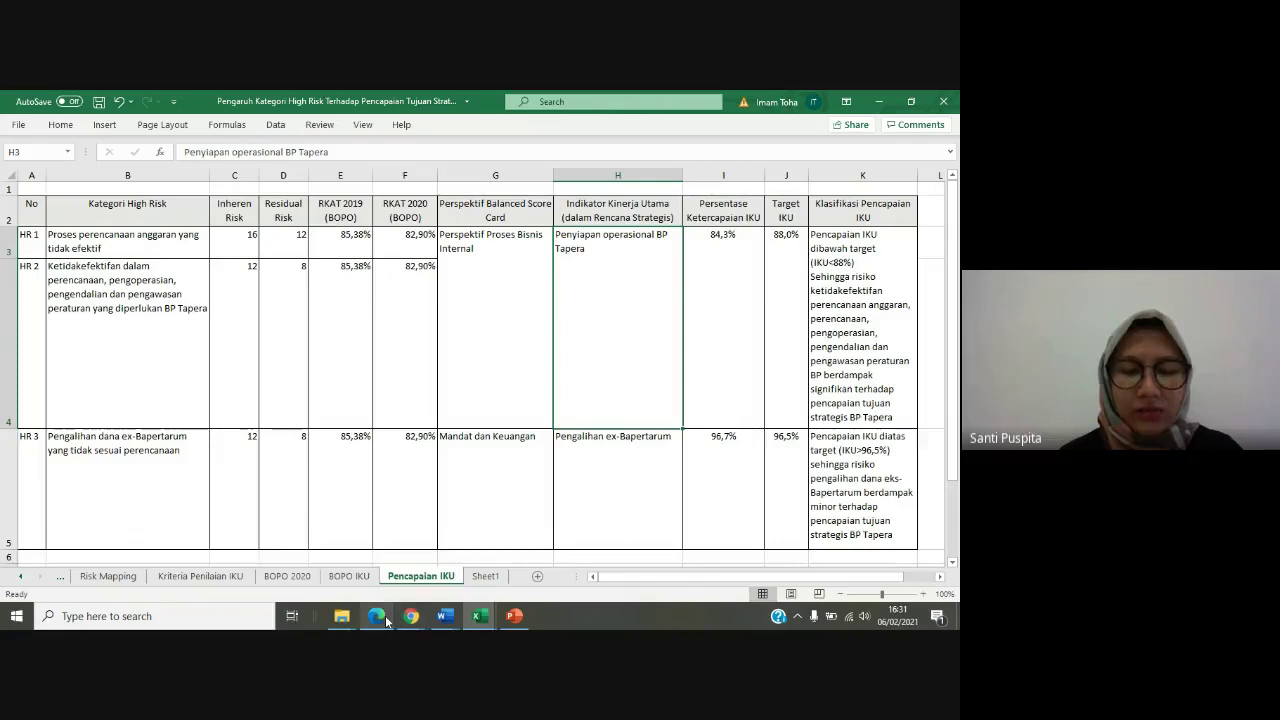
# Check the HR 1 achievement percentage in the workbook, and find its supporting indicator table on the BOPO IKU sheet
pyautogui.click(712, 383)
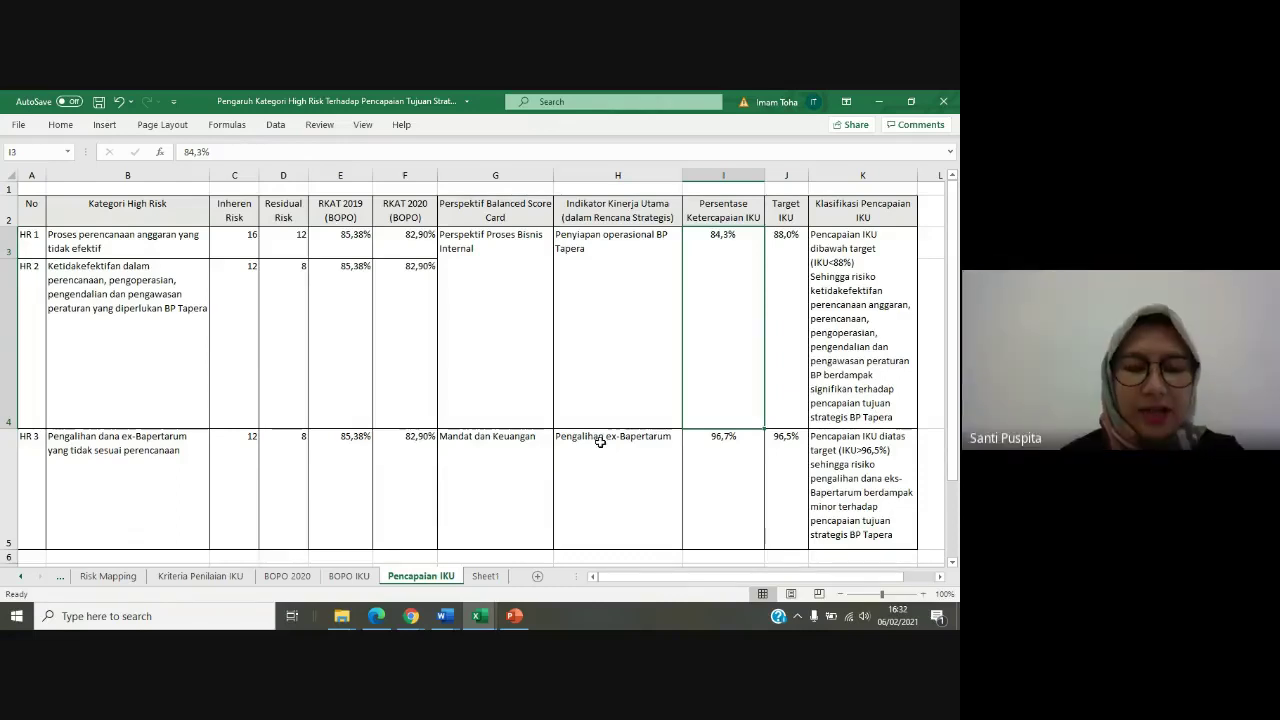
pyautogui.click(349, 577)
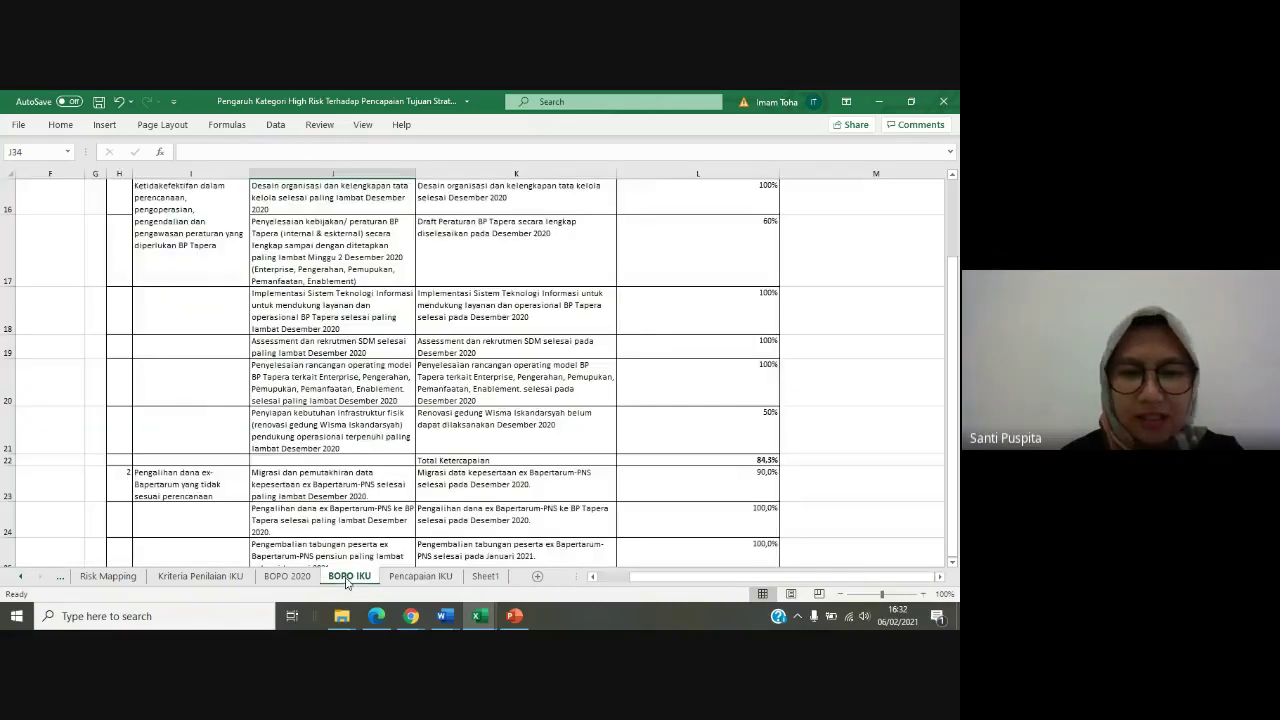
pyautogui.scroll(-2, 452, 487)
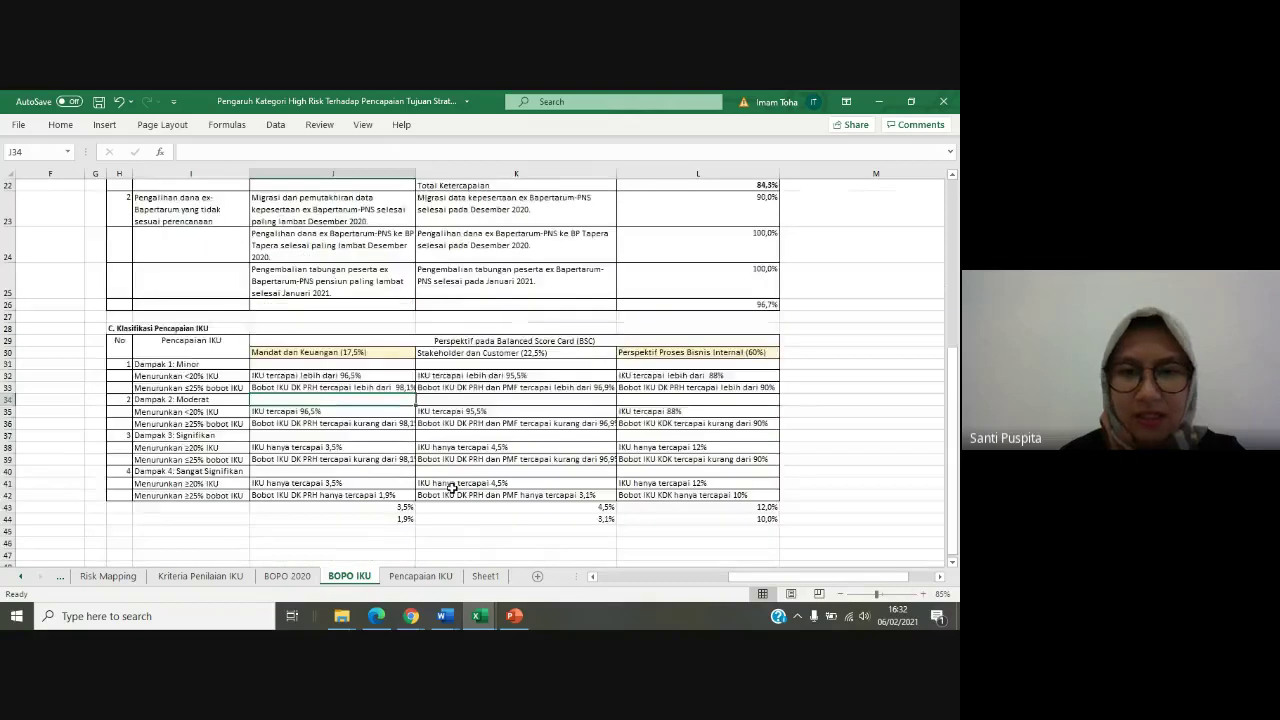
pyautogui.scroll(5, 452, 487)
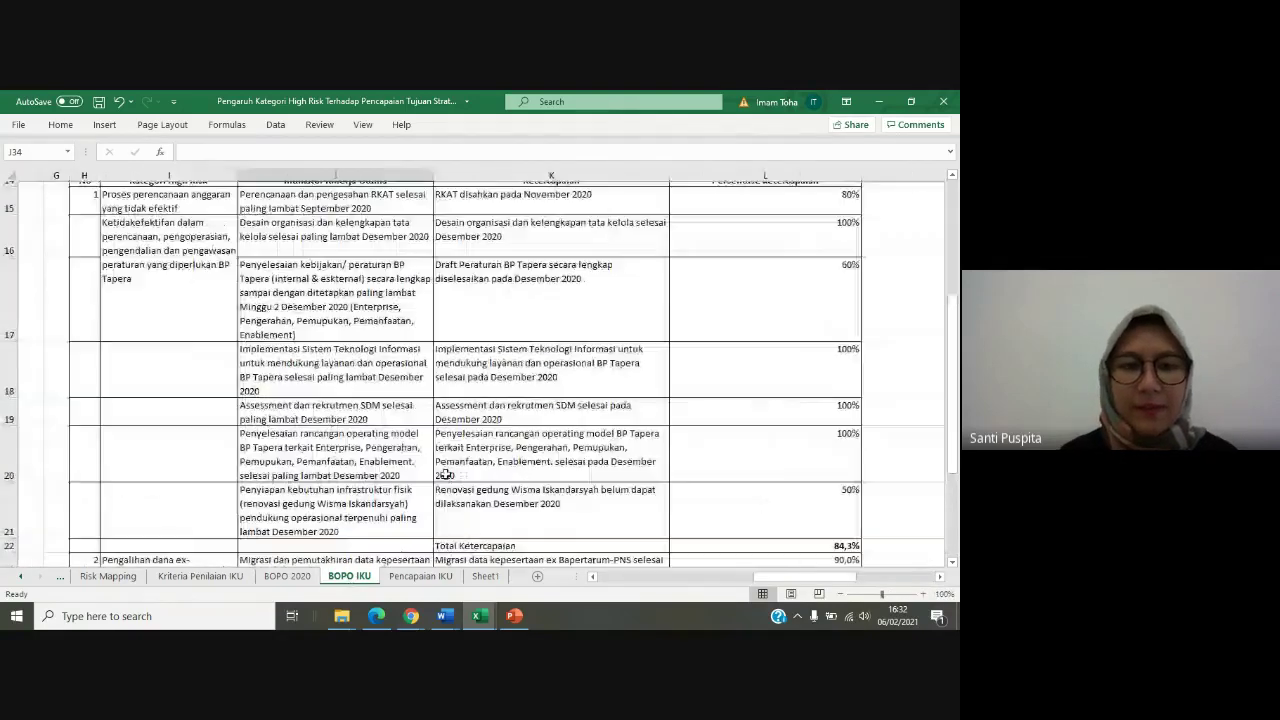
pyautogui.scroll(1, 445, 474)
pyautogui.hscroll(1, 445, 474)
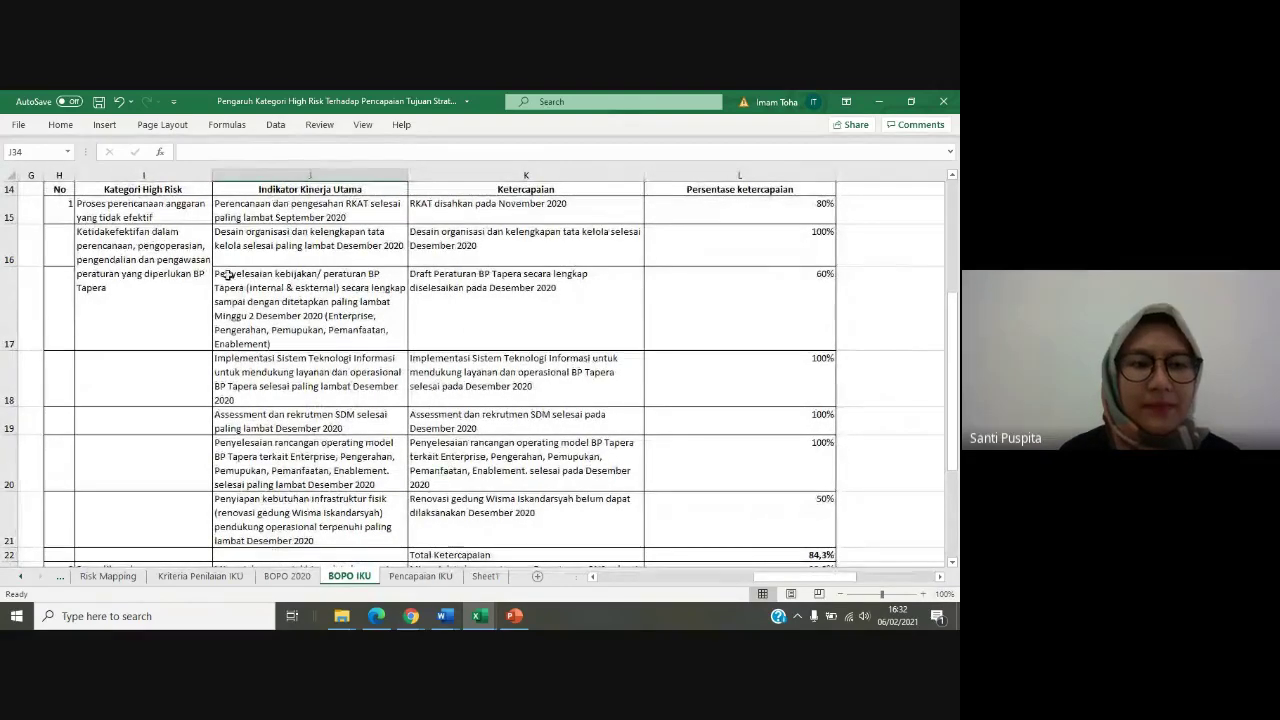
# Examine the budget-planning risk's RKAT approval indicator and its achievement, comparing it with the indicators for organisation design and regulations
pyautogui.click(171, 206)
pyautogui.click(286, 211)
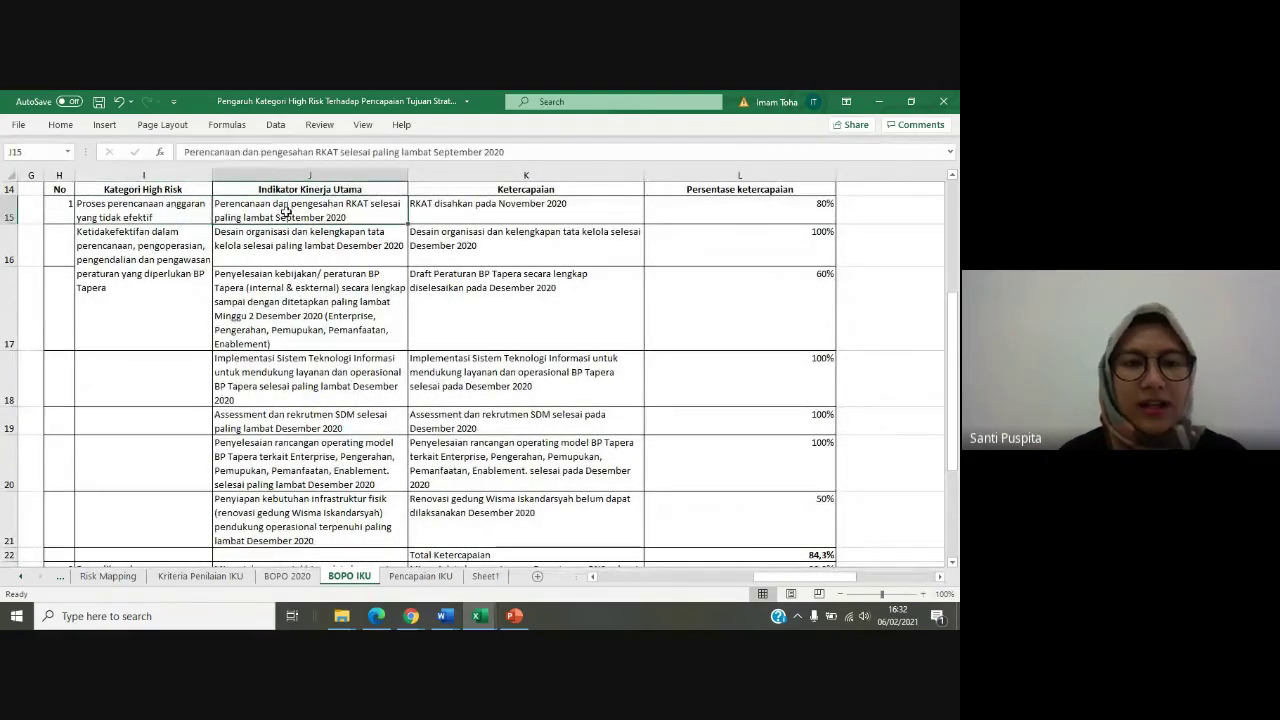
pyautogui.click(302, 293)
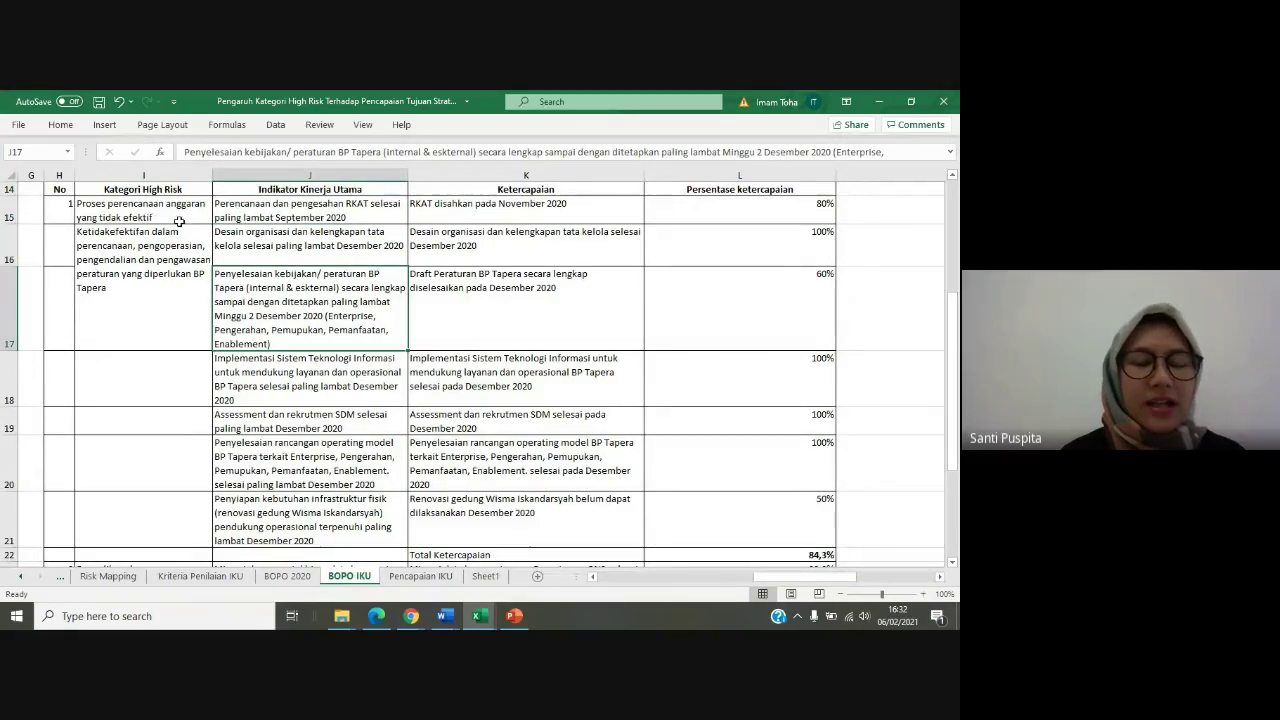
pyautogui.click(258, 205)
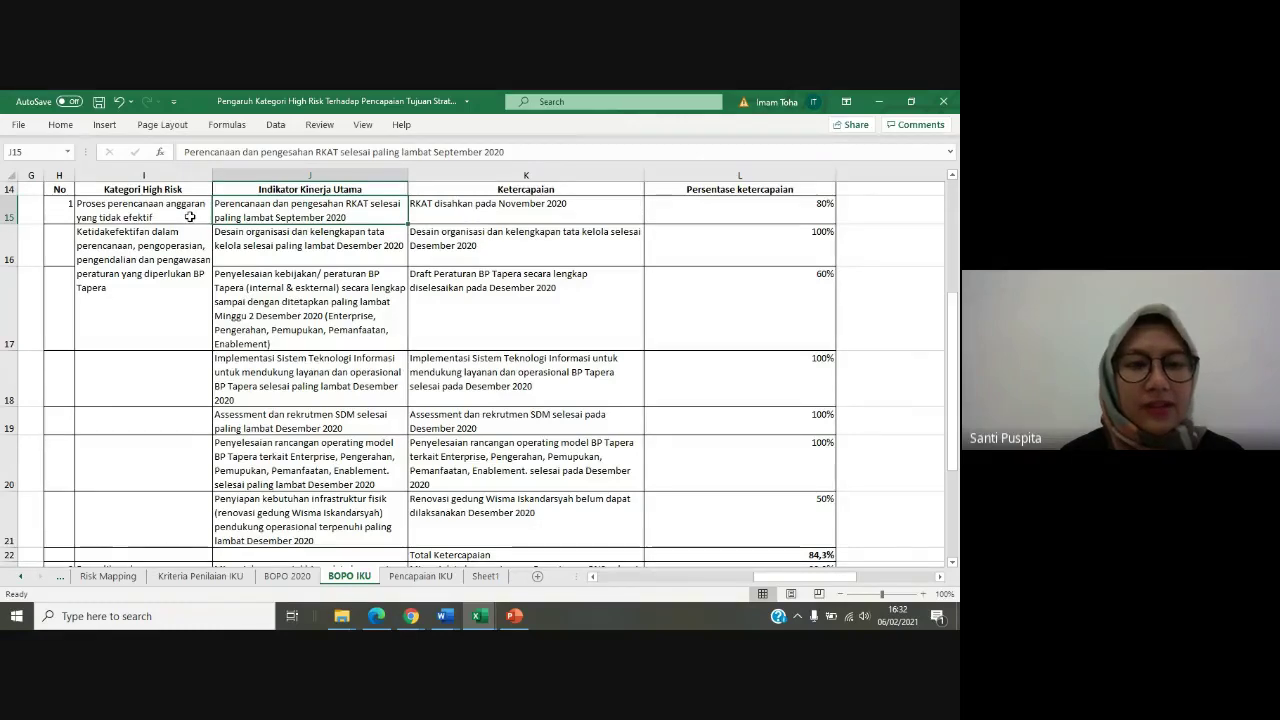
pyautogui.click(272, 250)
pyautogui.click(264, 214)
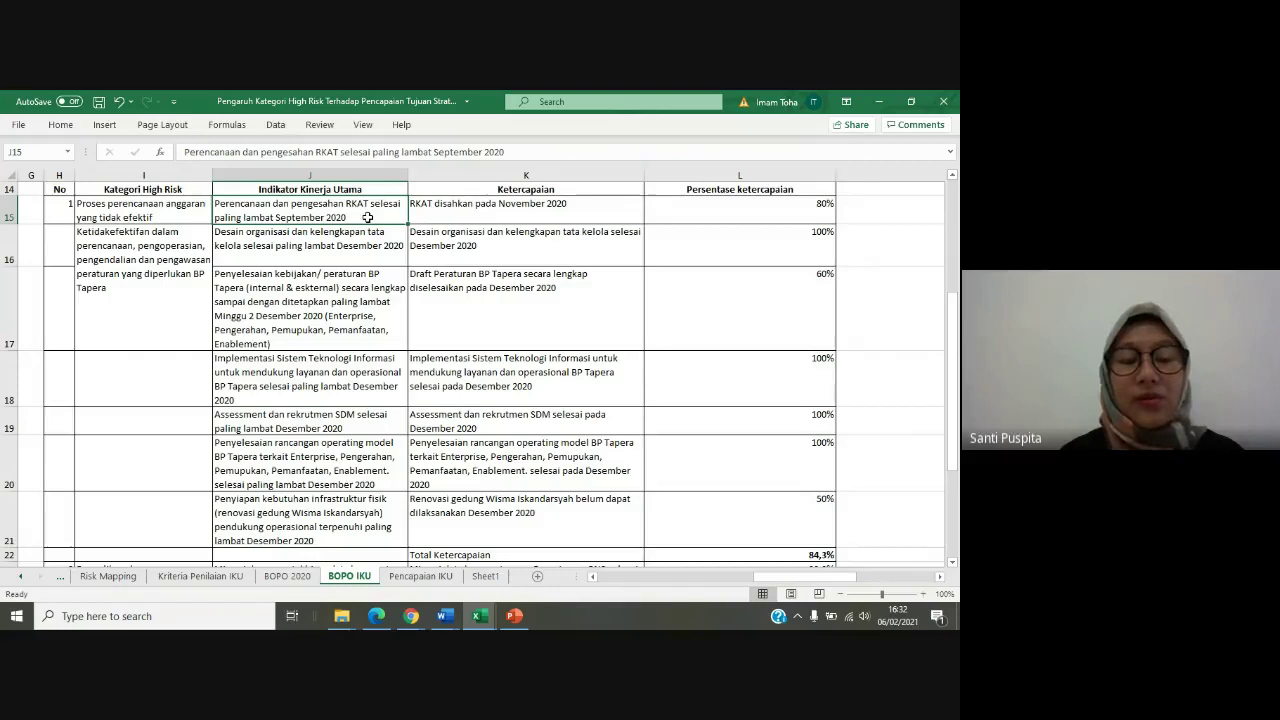
pyautogui.click(505, 207)
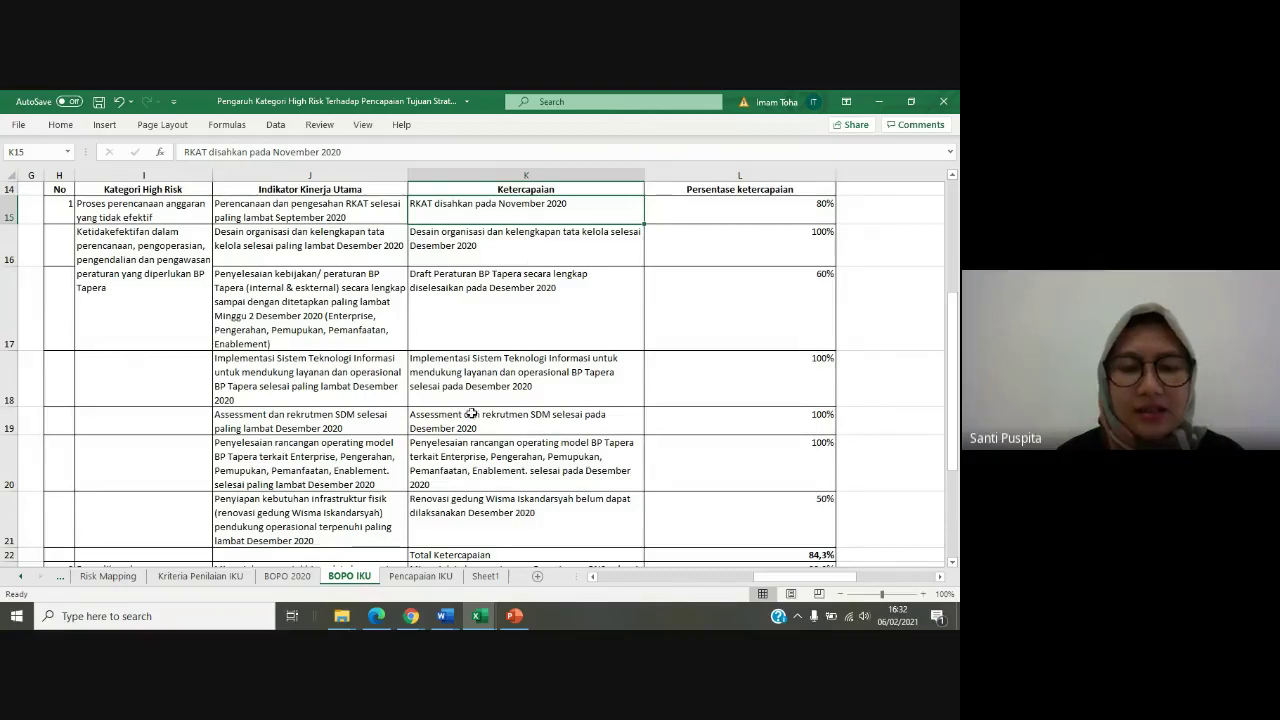
# Return to the Pencapaian IKU sheet and highlight the RKAT 2020 (BOPO) column alongside the Balanced Score Card perspective
pyautogui.click(424, 576)
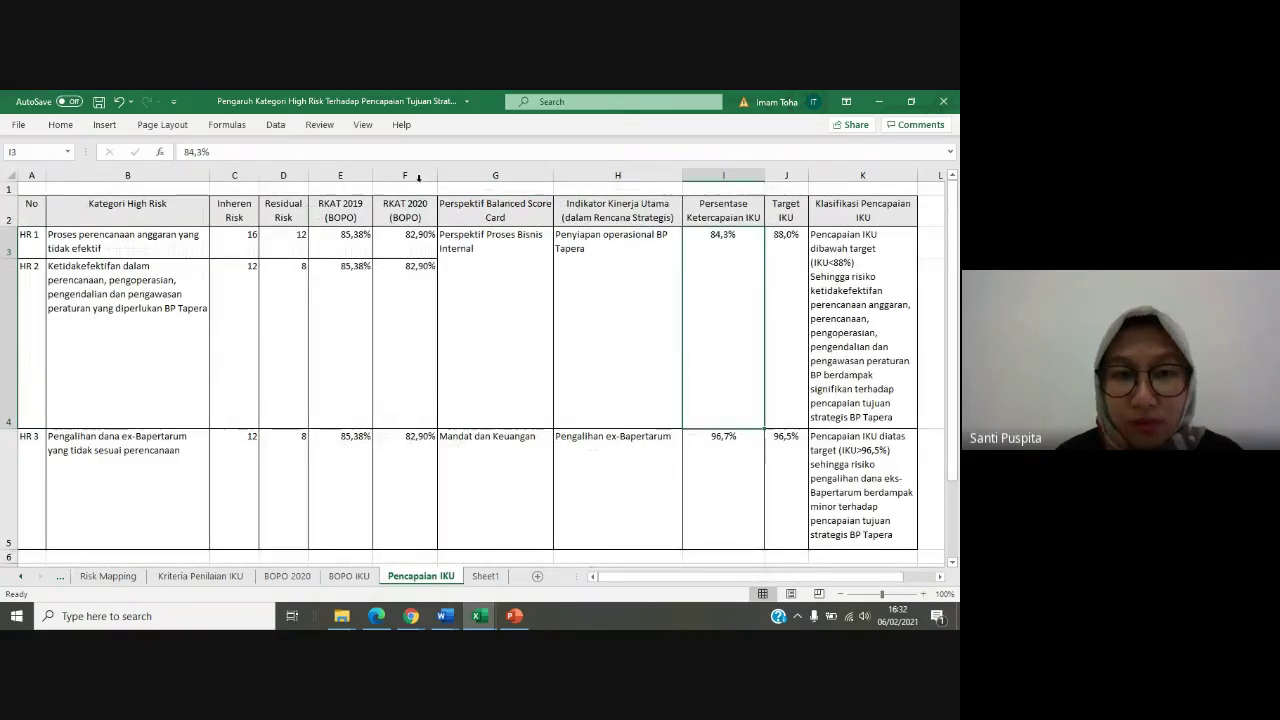
pyautogui.click(418, 172)
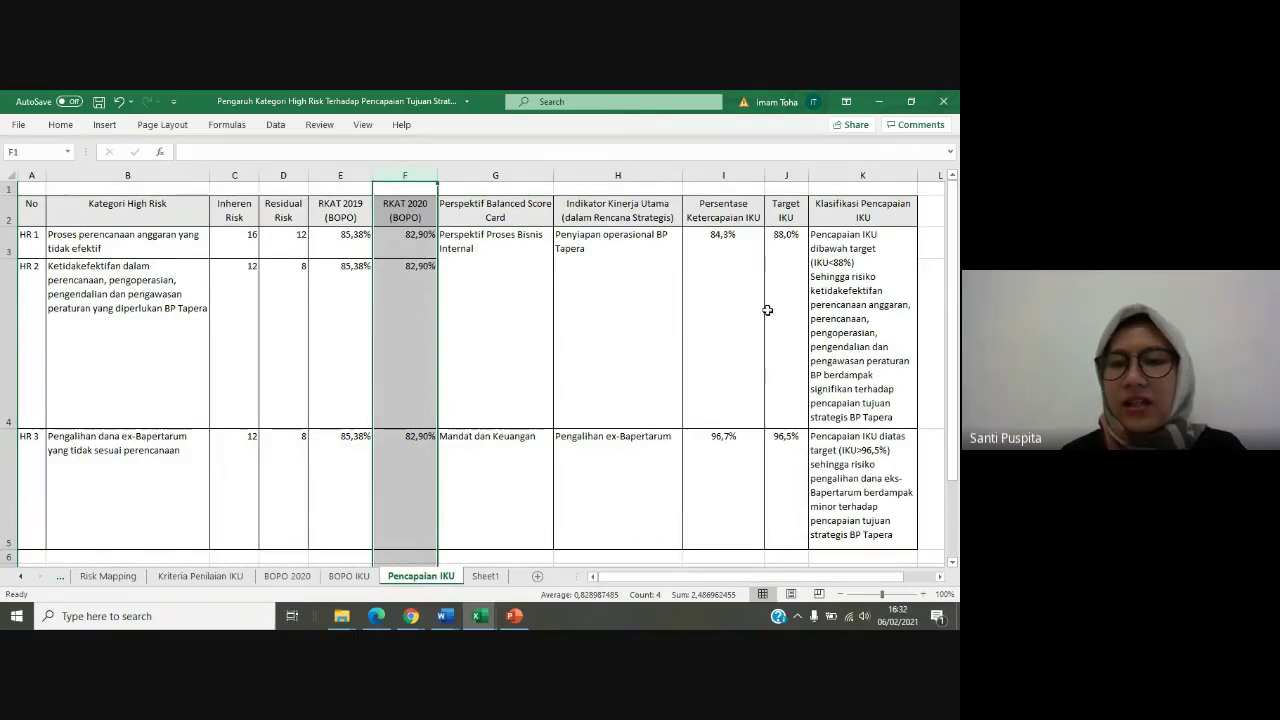
pyautogui.click(505, 300)
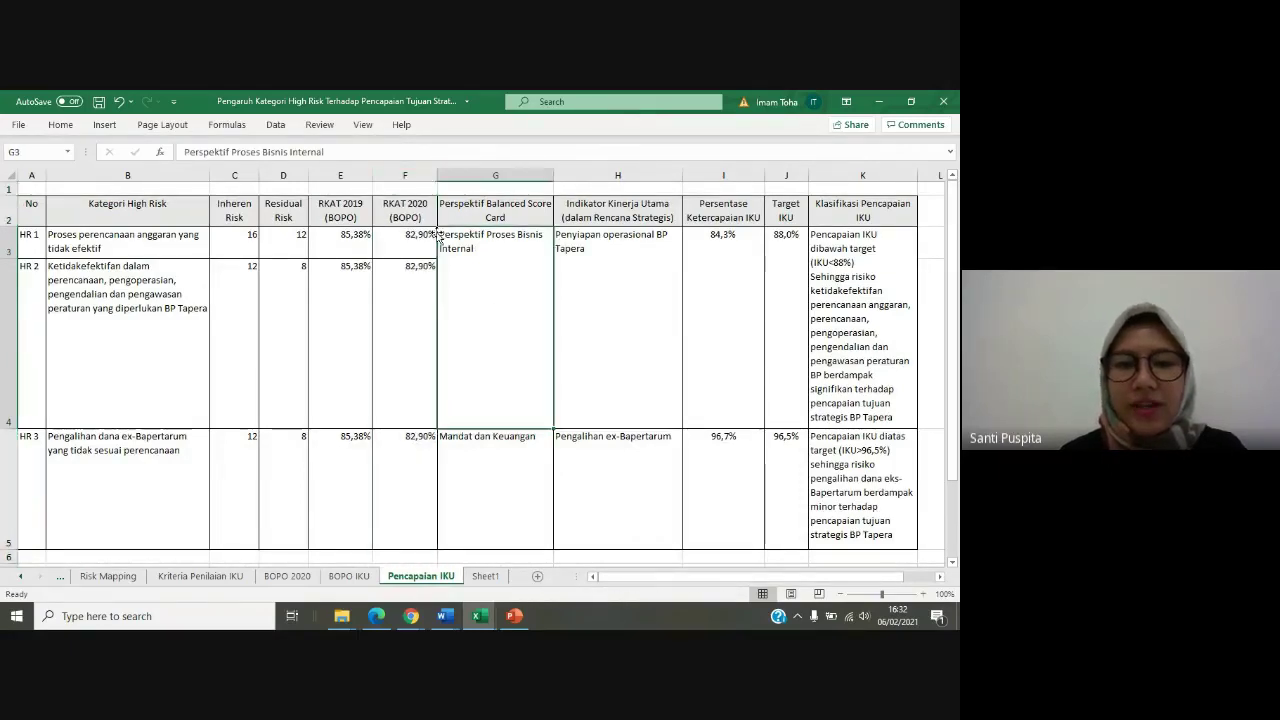
pyautogui.click(405, 172)
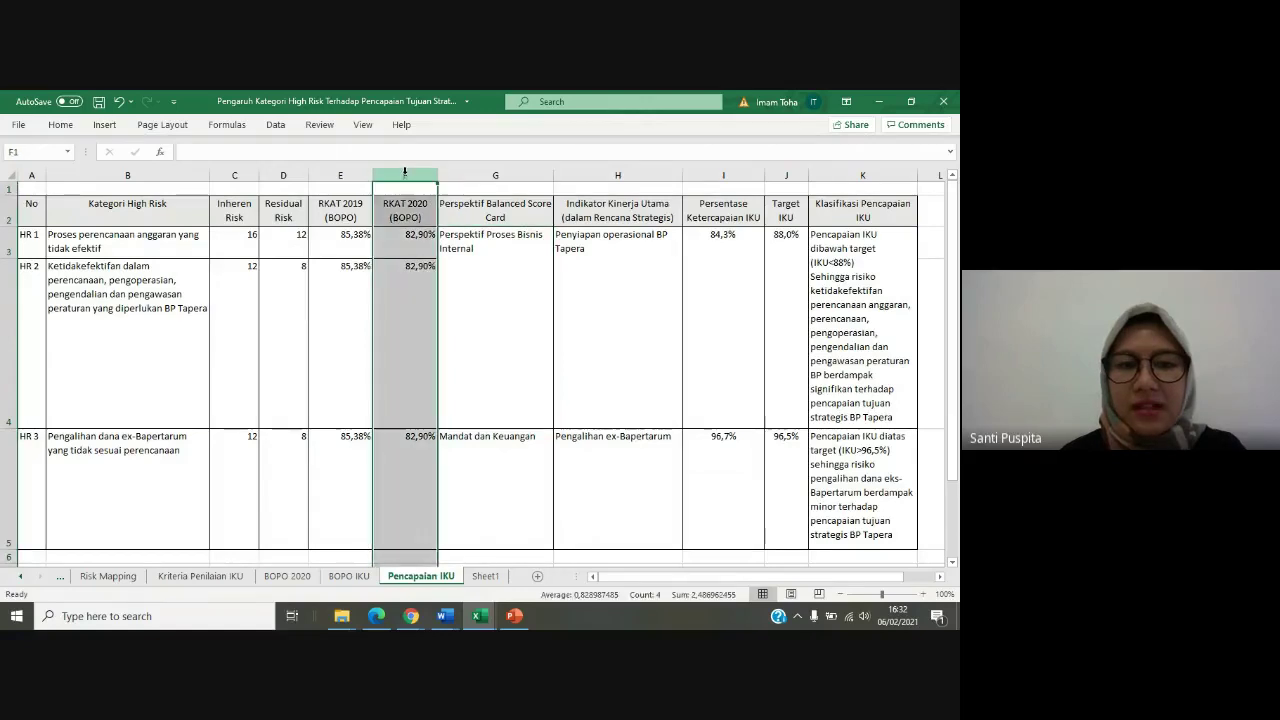
pyautogui.click(477, 289)
pyautogui.click(405, 172)
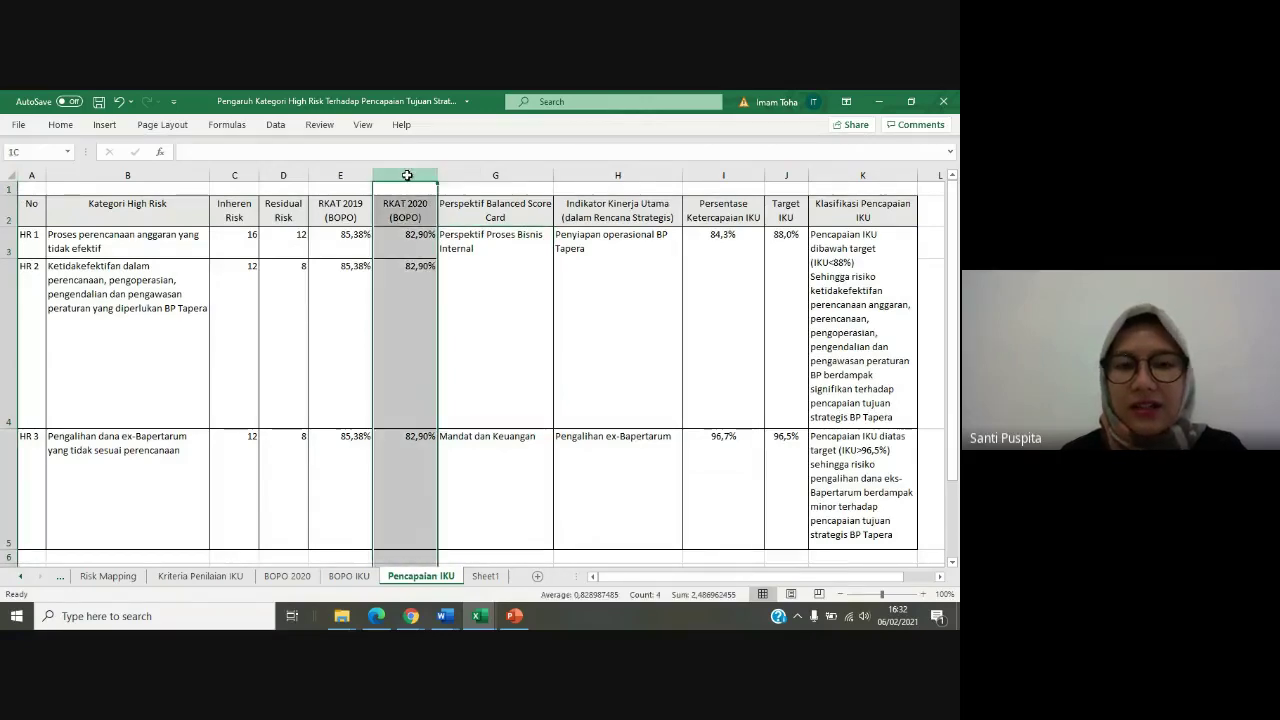
# Review the internal business process perspective, highlight the RKAT 2019 (BOPO) column, and compare the IKU target with its achievement for HR 1 and HR 2
pyautogui.click(500, 300)
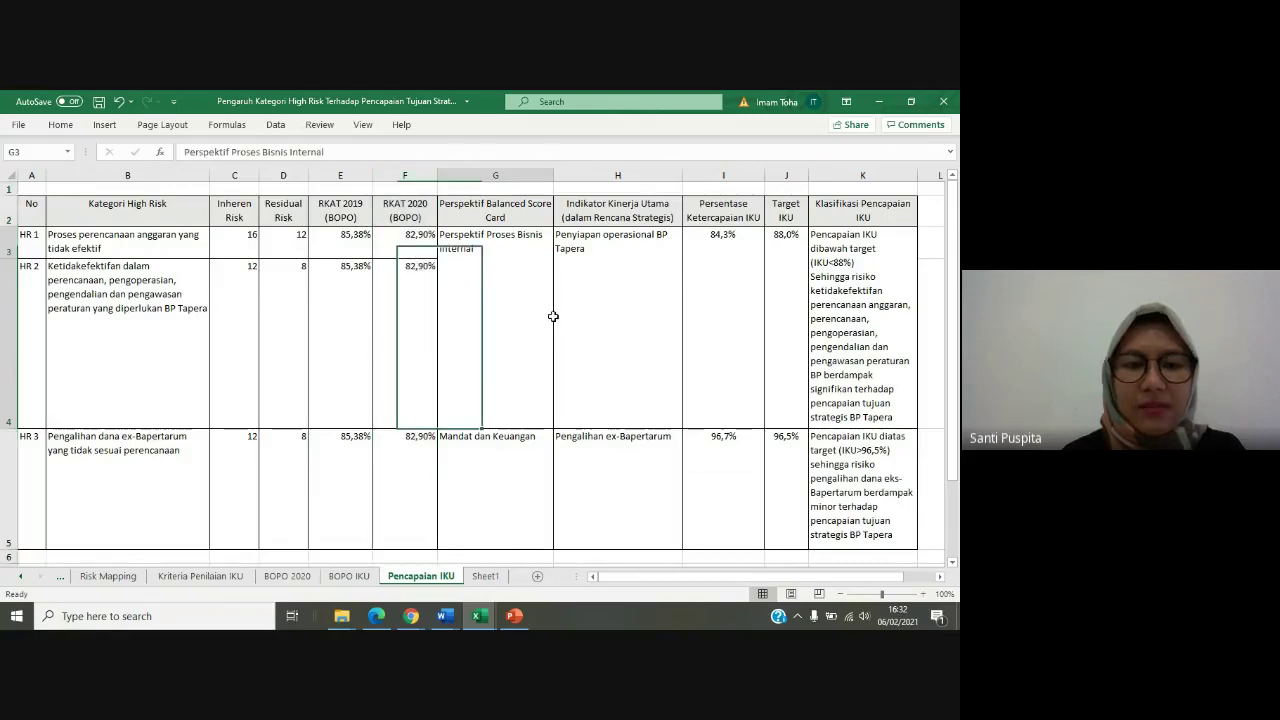
pyautogui.moveTo(383, 302); pyautogui.dragTo(366, 297)
pyautogui.click(508, 308)
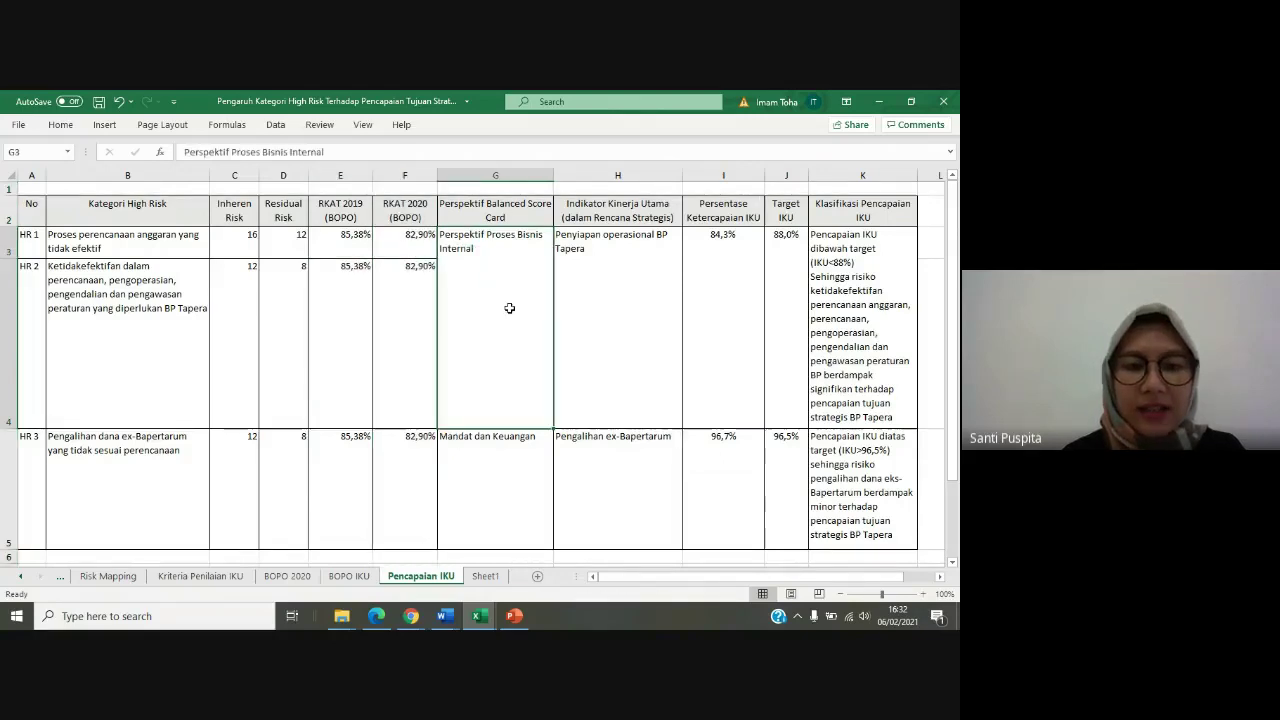
pyautogui.click(349, 172)
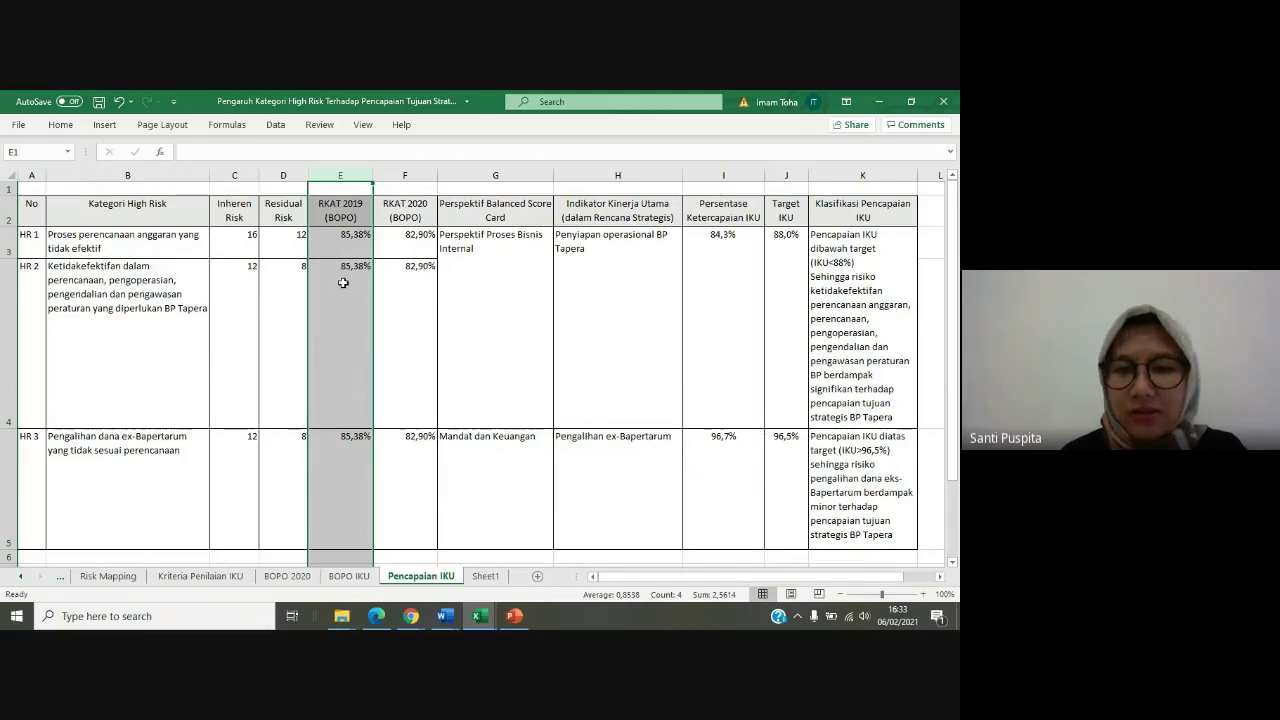
pyautogui.click(786, 256)
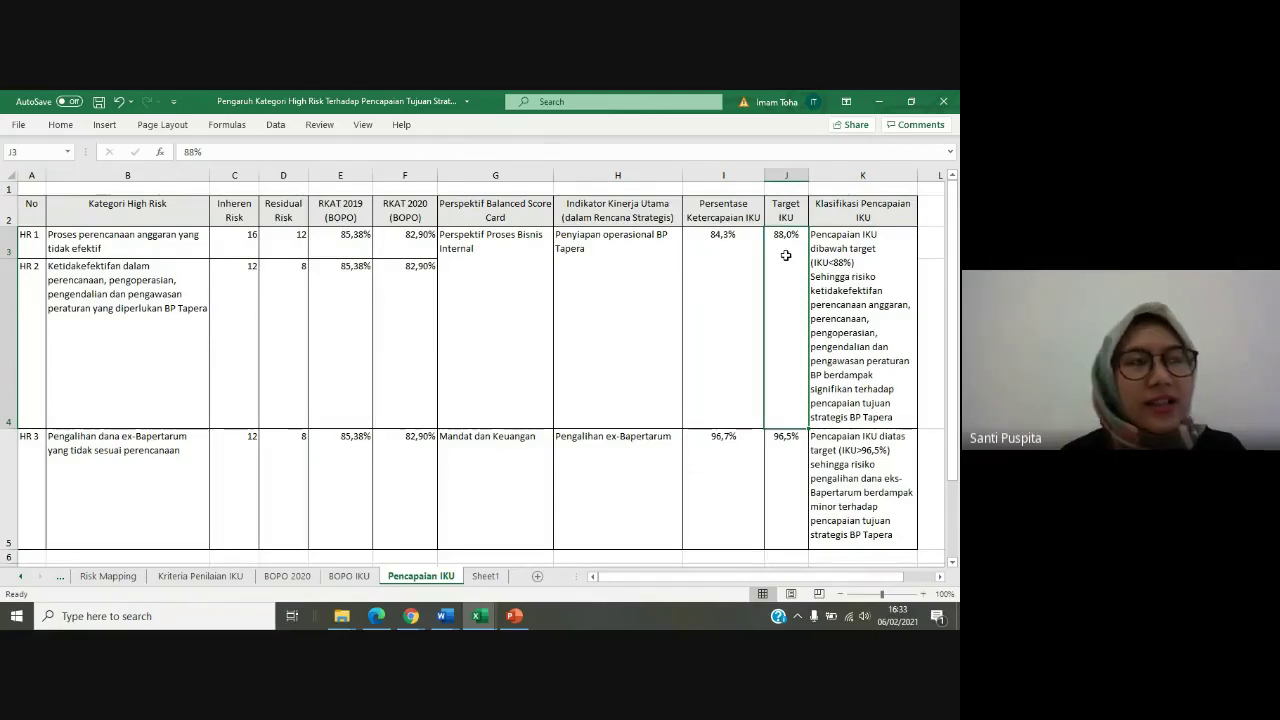
pyautogui.click(730, 263)
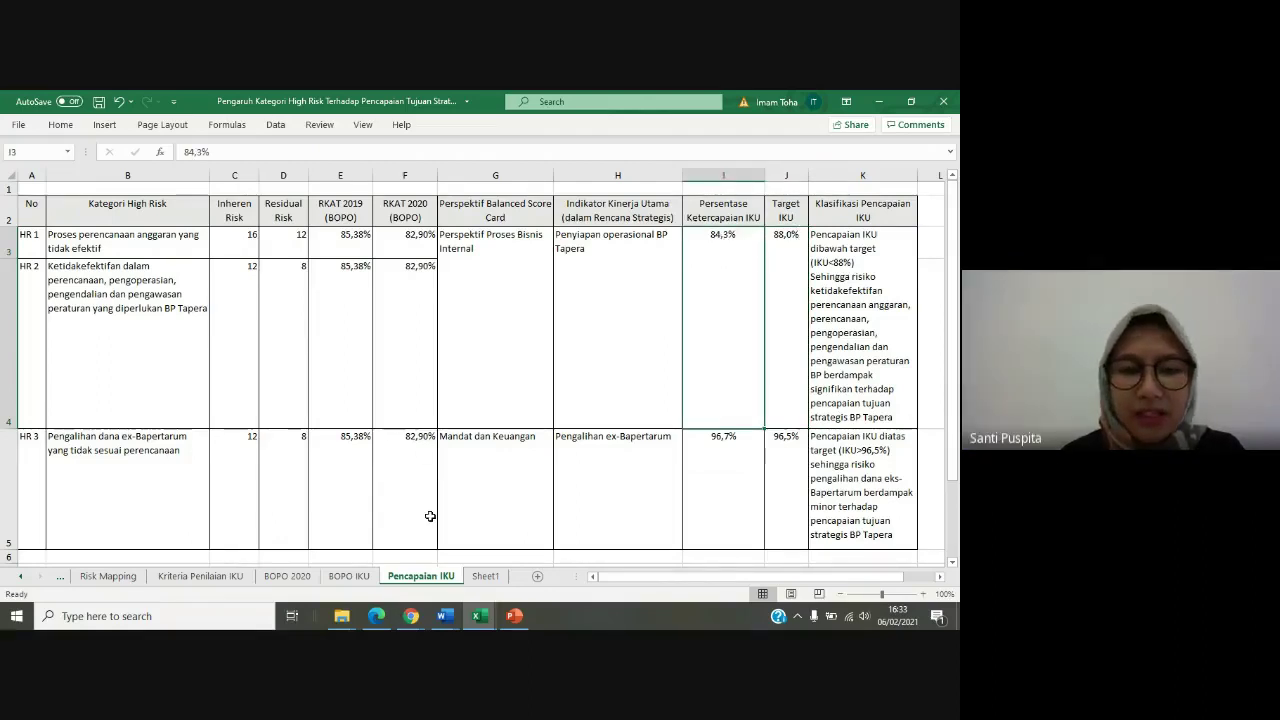
# On the BOPO IKU sheet, examine the organisation design and governance indicator with its achievement and percentage
pyautogui.click(348, 576)
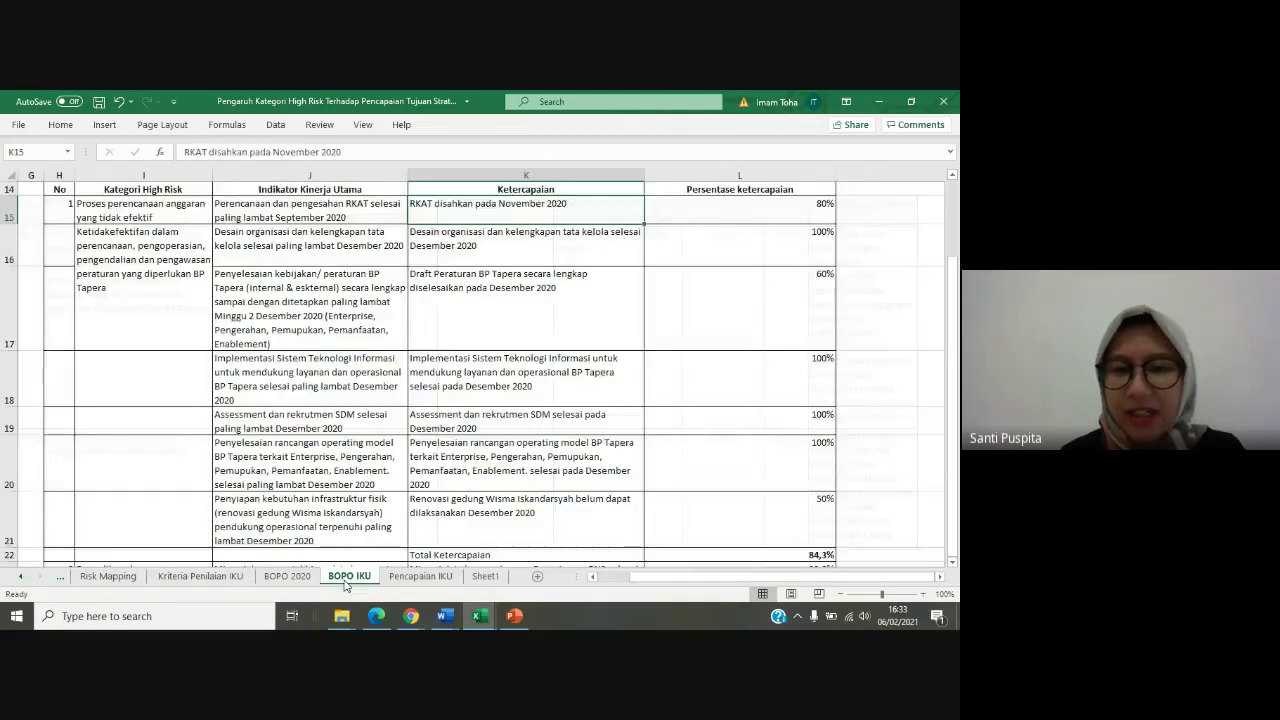
pyautogui.press('Down')
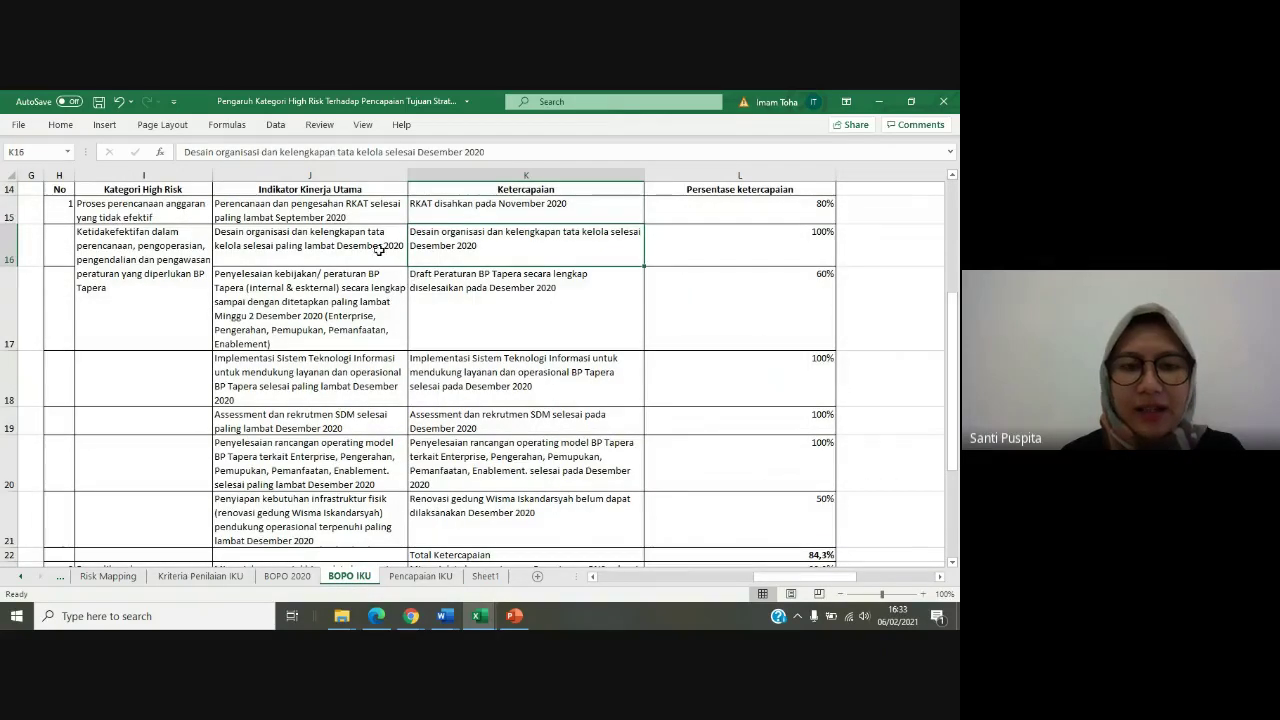
pyautogui.click(319, 174)
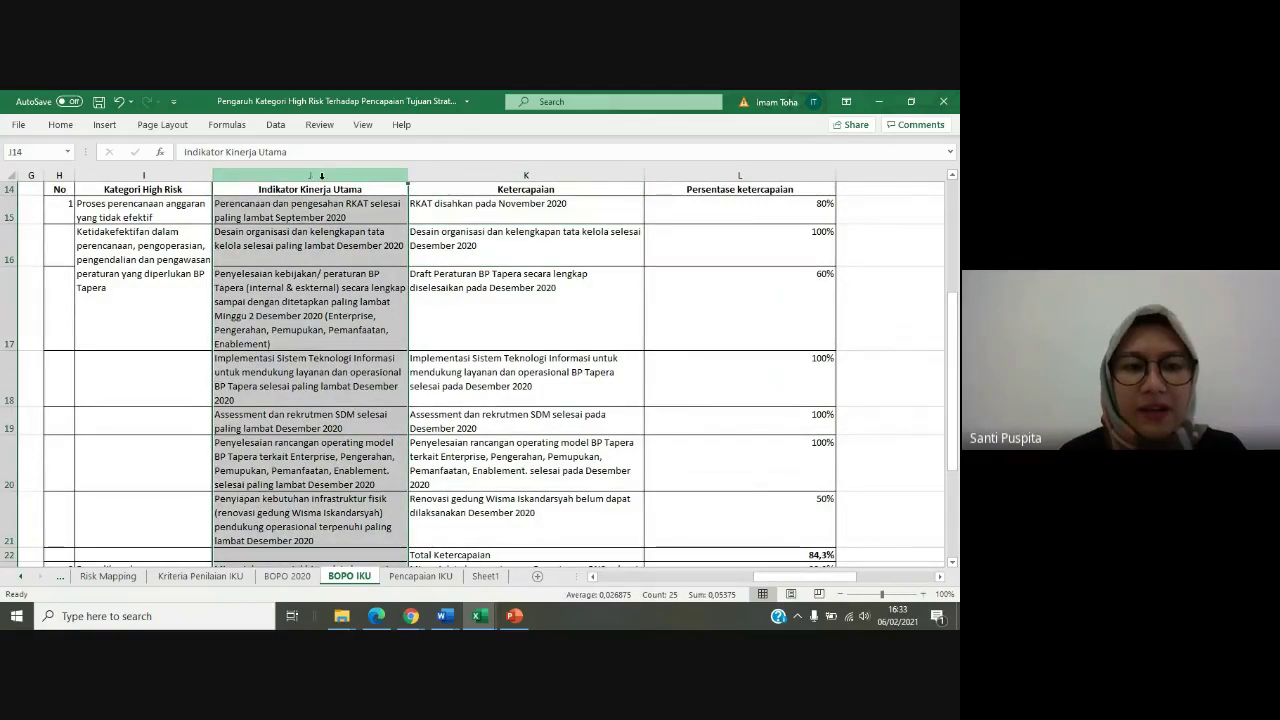
pyautogui.click(321, 255)
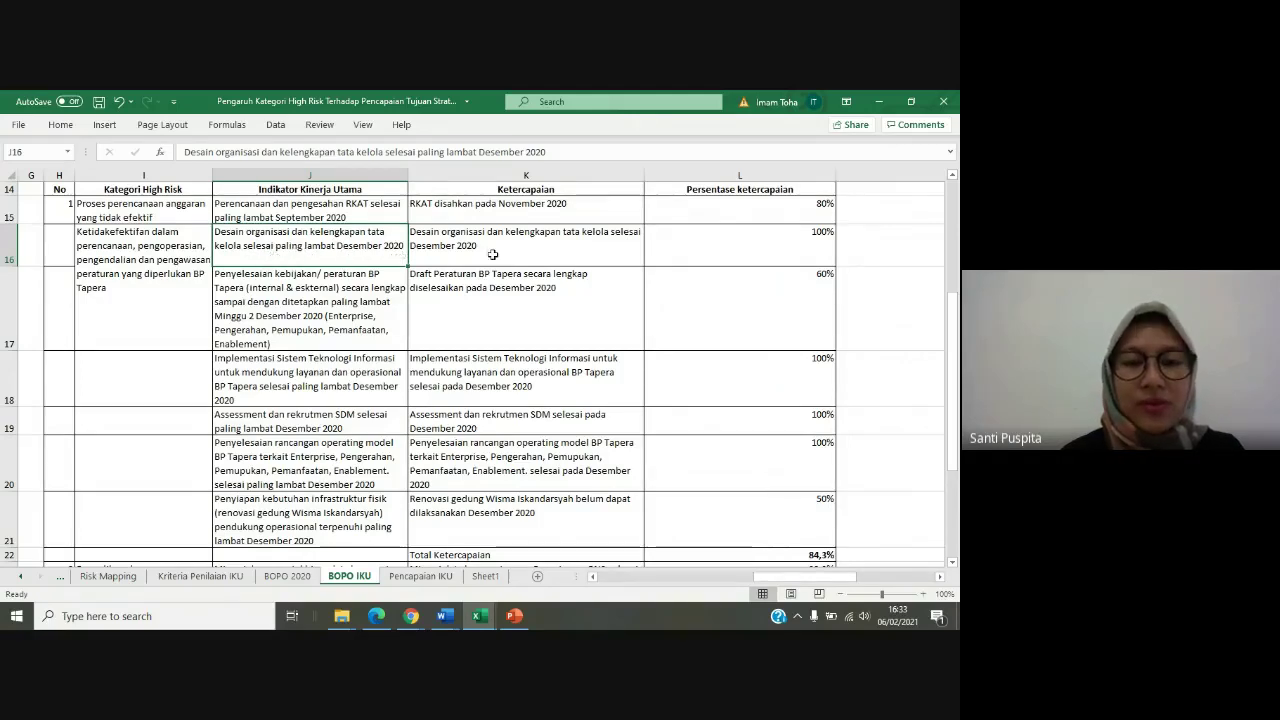
pyautogui.click(538, 240)
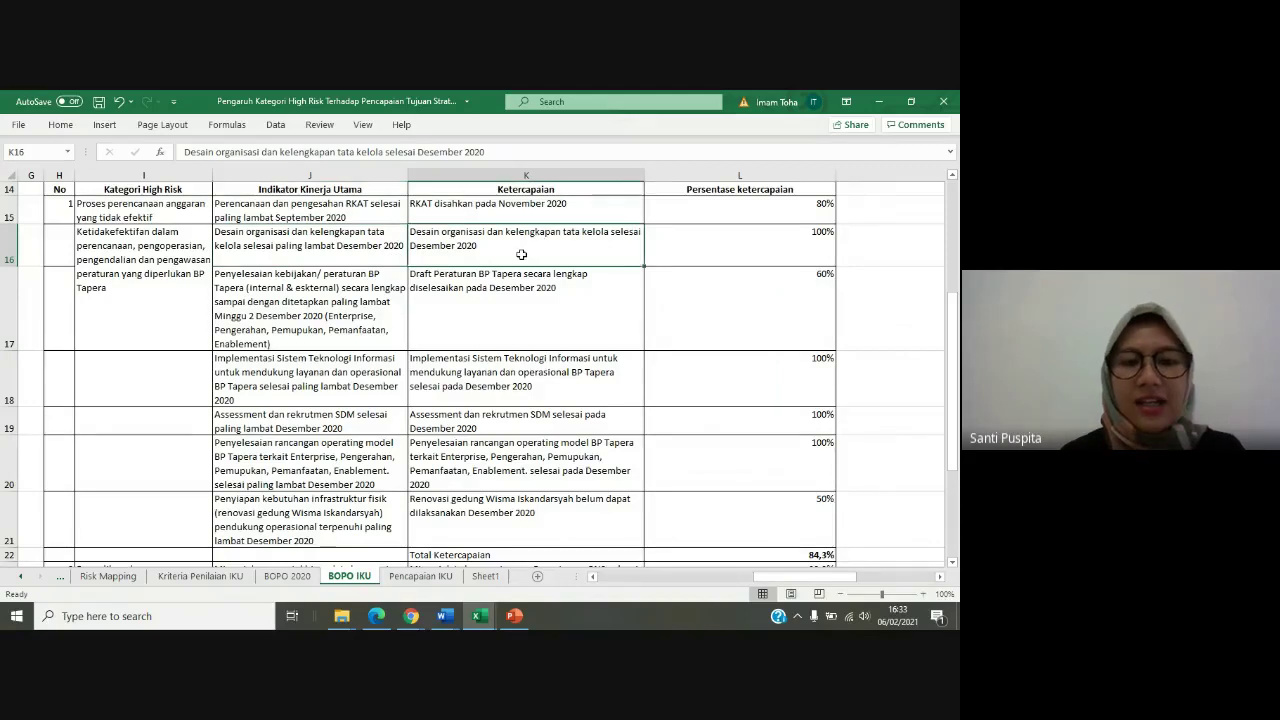
pyautogui.click(726, 247)
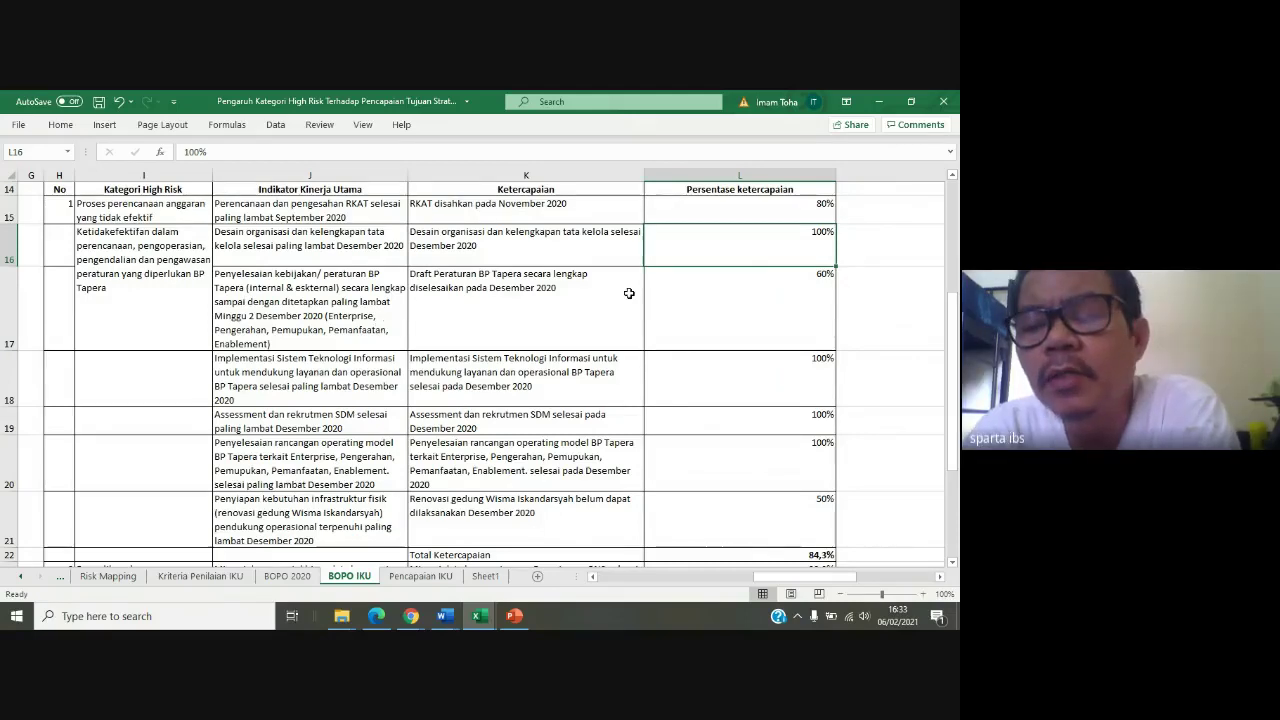
# Inspect the first Total Ketercapaian formula and highlight the indicators in J15:J21 that it covers
pyautogui.scroll(-1, 726, 347)
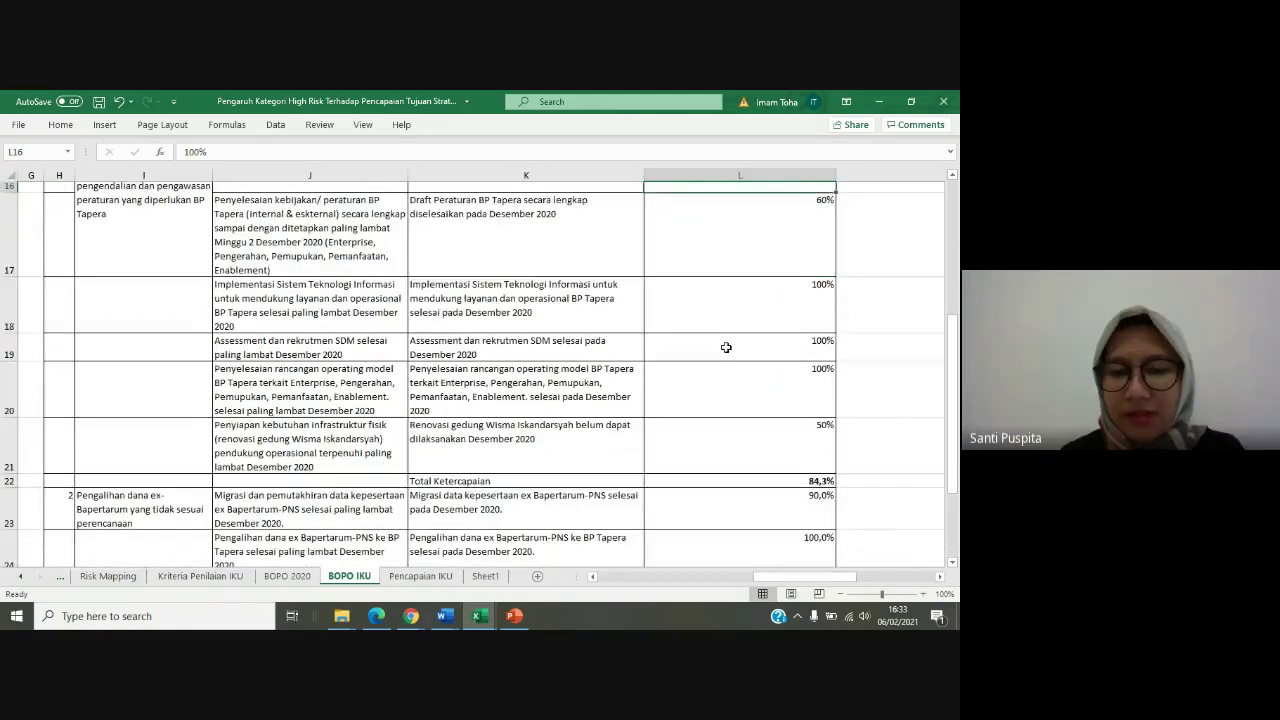
pyautogui.scroll(-1, 726, 347)
pyautogui.click(784, 470)
pyautogui.scroll(5, 784, 470)
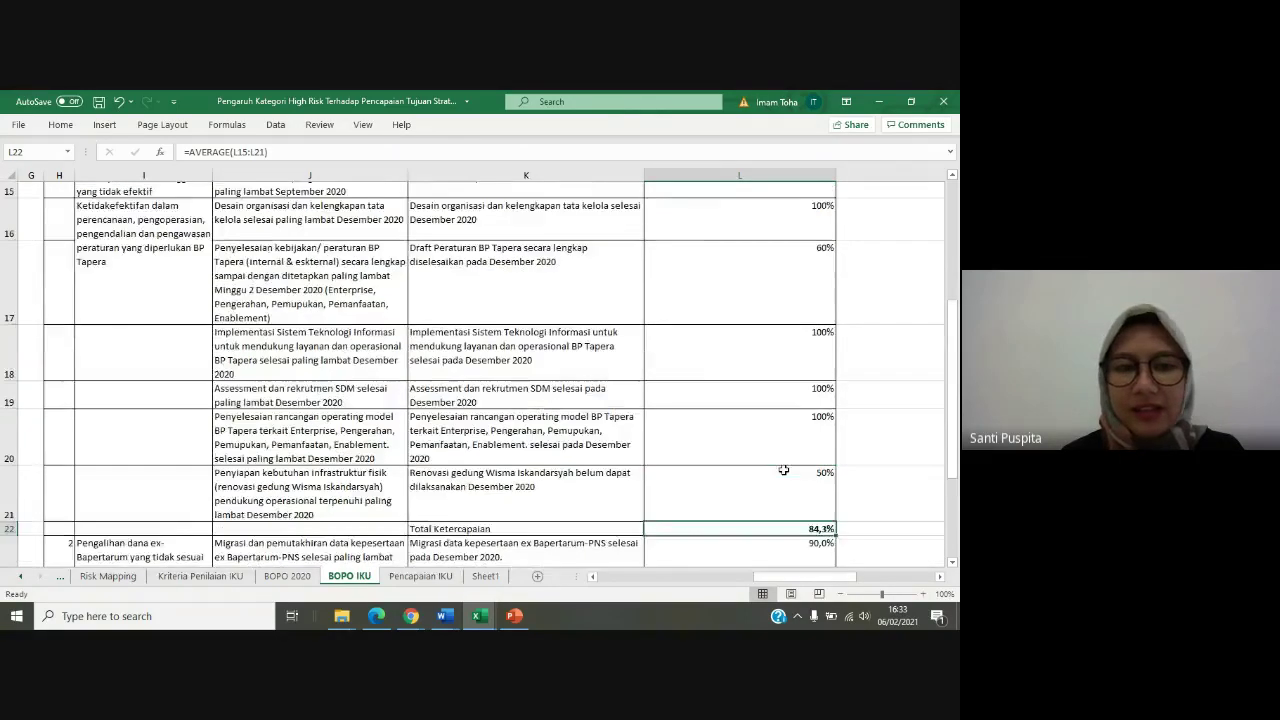
pyautogui.scroll(-3, 600, 380)
pyautogui.click(340, 212)
pyautogui.moveTo(358, 260); pyautogui.dragTo(340, 527)
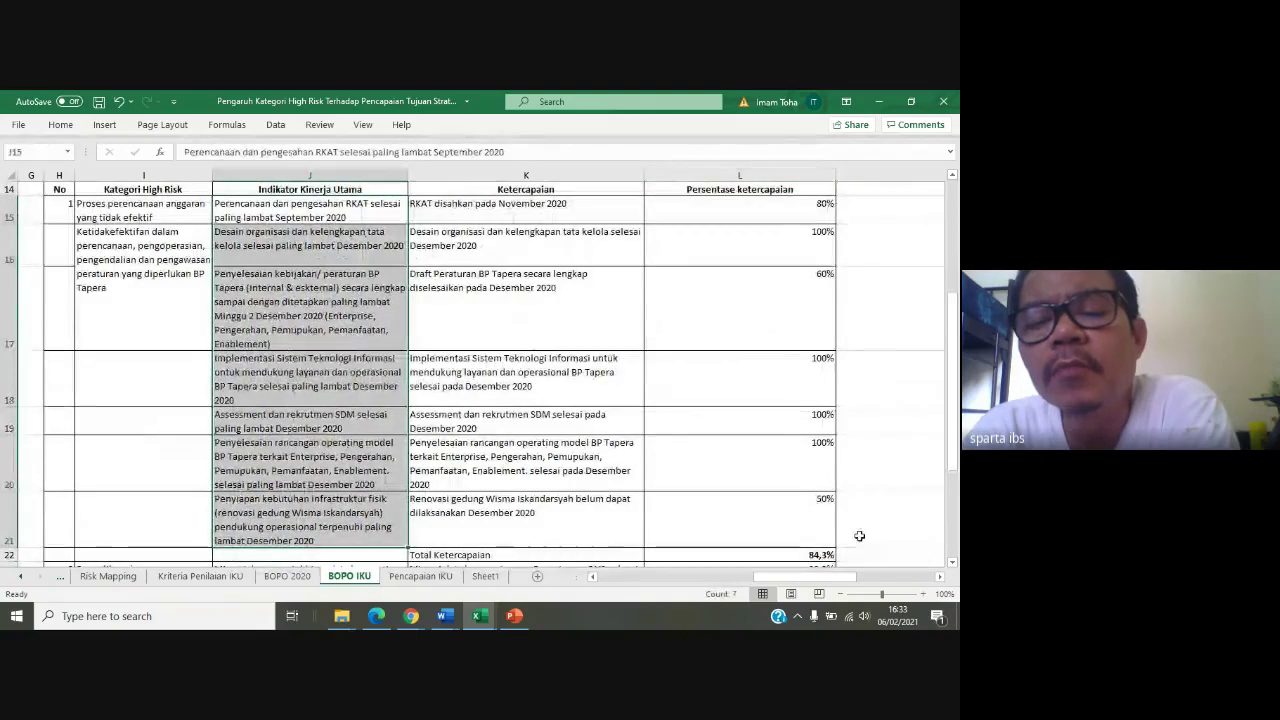
pyautogui.click(808, 555)
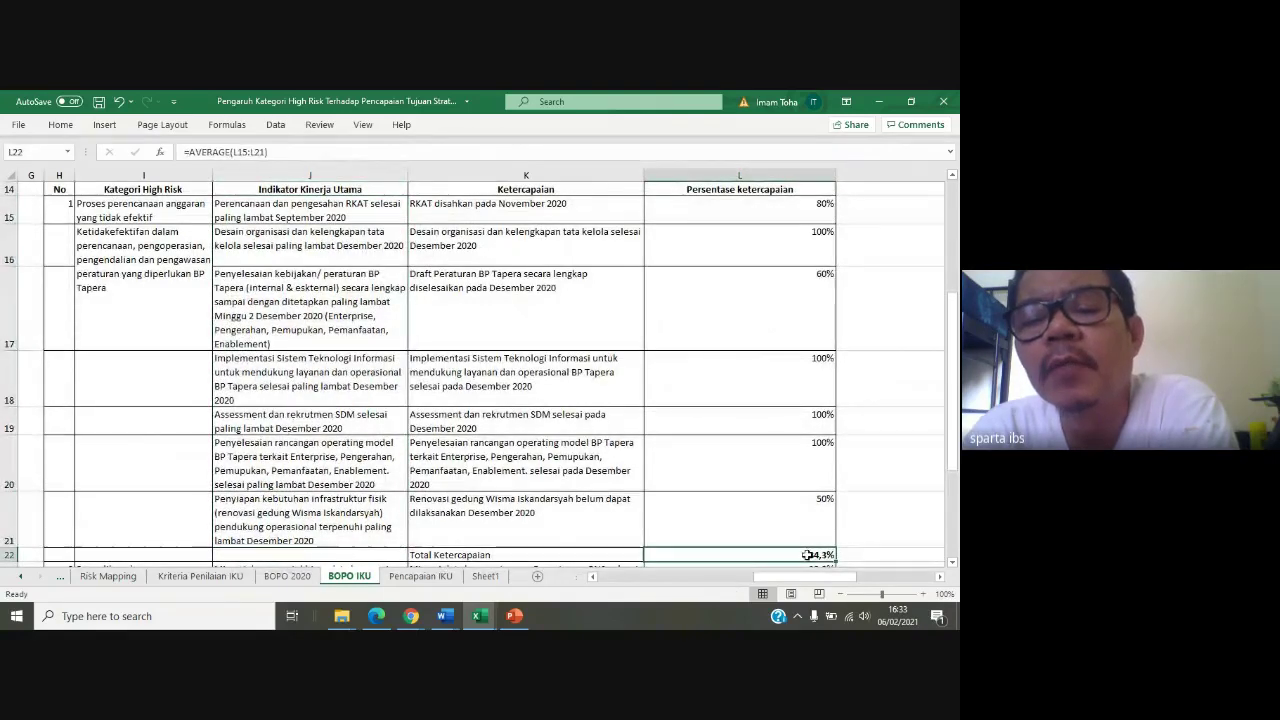
# Highlight the achievement percentages in L15:L21 that feed the first Total Ketercapaian
pyautogui.moveTo(660, 215); pyautogui.dragTo(702, 519)
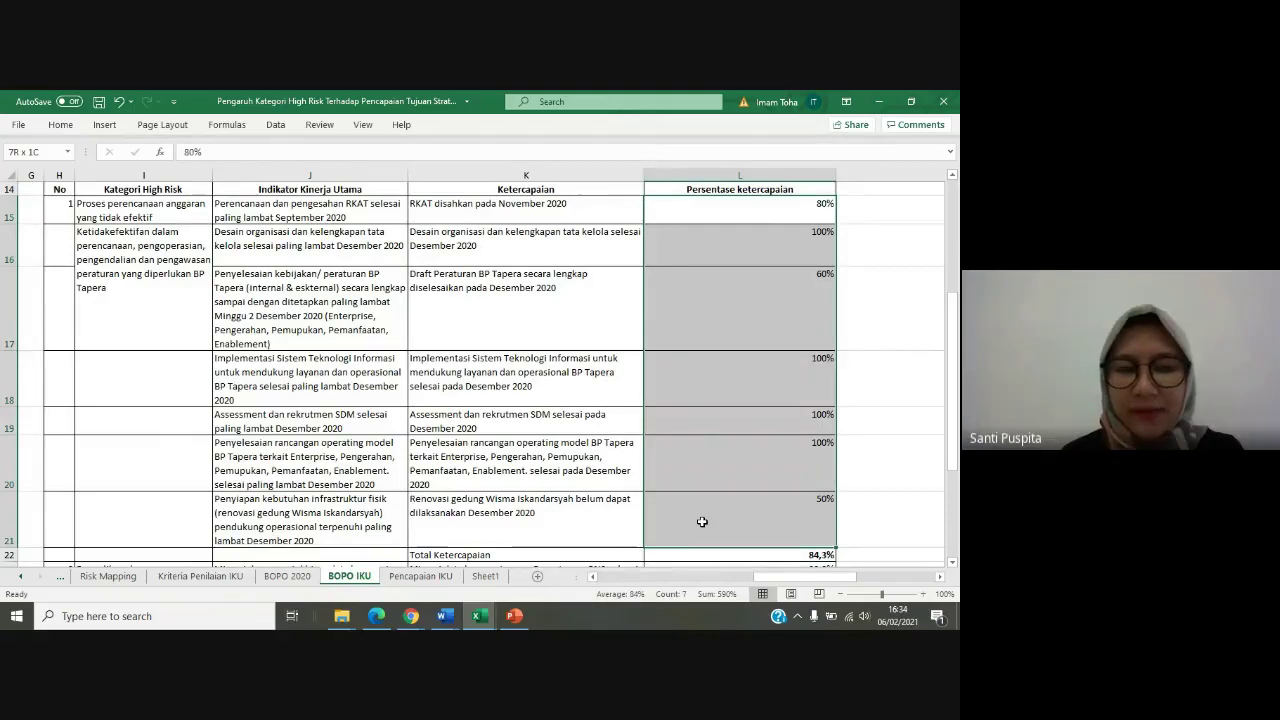
pyautogui.moveTo(702, 521); pyautogui.dragTo(703, 520)
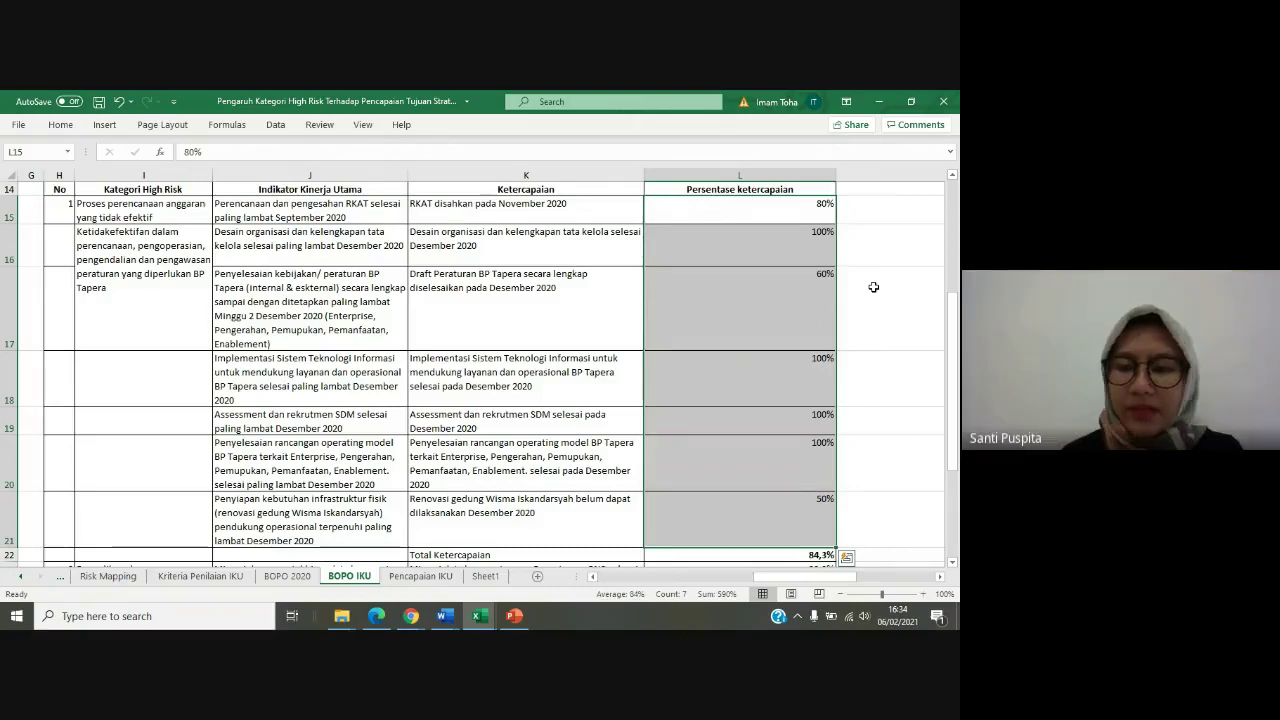
pyautogui.click(800, 240)
pyautogui.moveTo(779, 208); pyautogui.dragTo(857, 486)
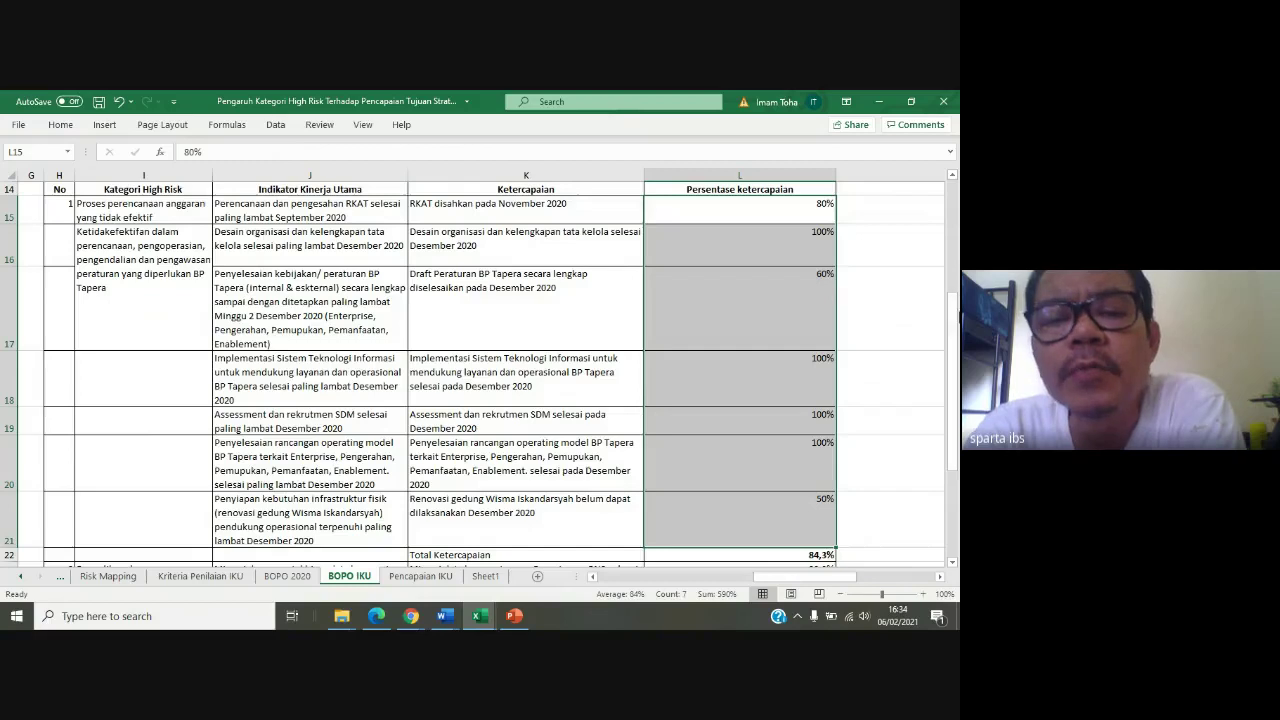
pyautogui.click(920, 378)
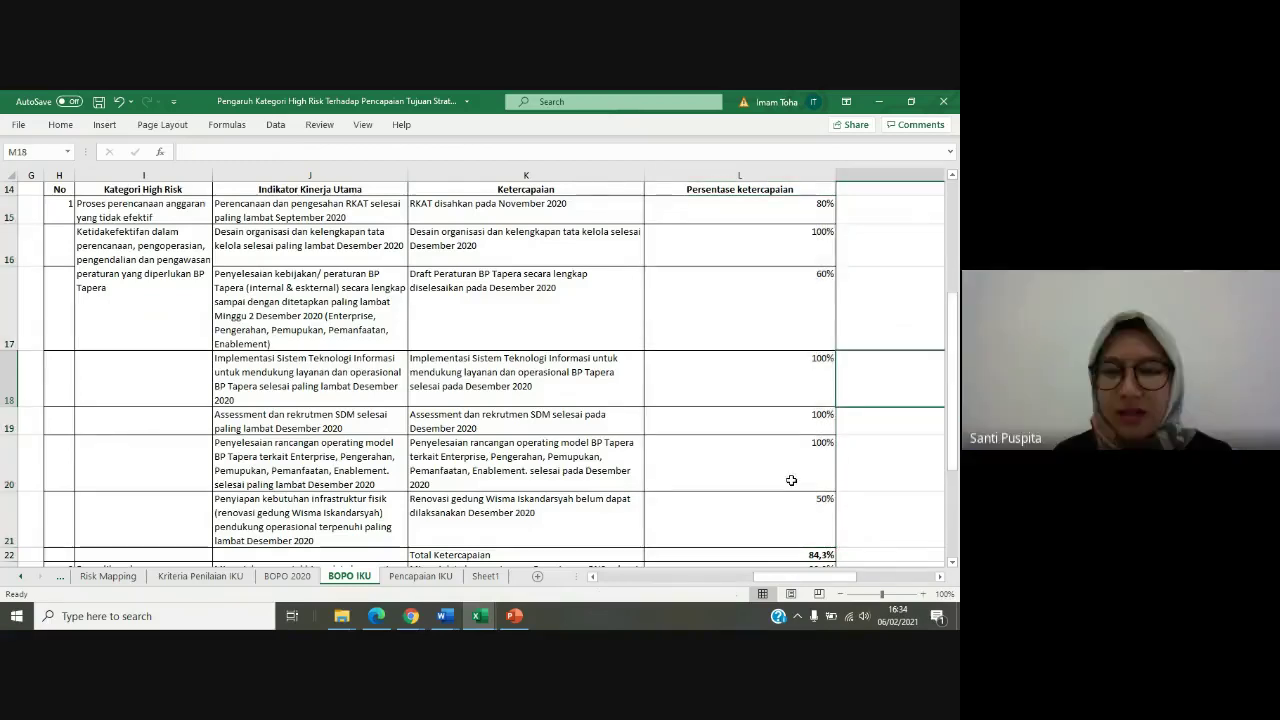
# Examine the policy and regulation completion indicator in row 17, comparing its target wording with its achievement and percentage
pyautogui.click(800, 306)
pyautogui.click(460, 331)
pyautogui.click(307, 320)
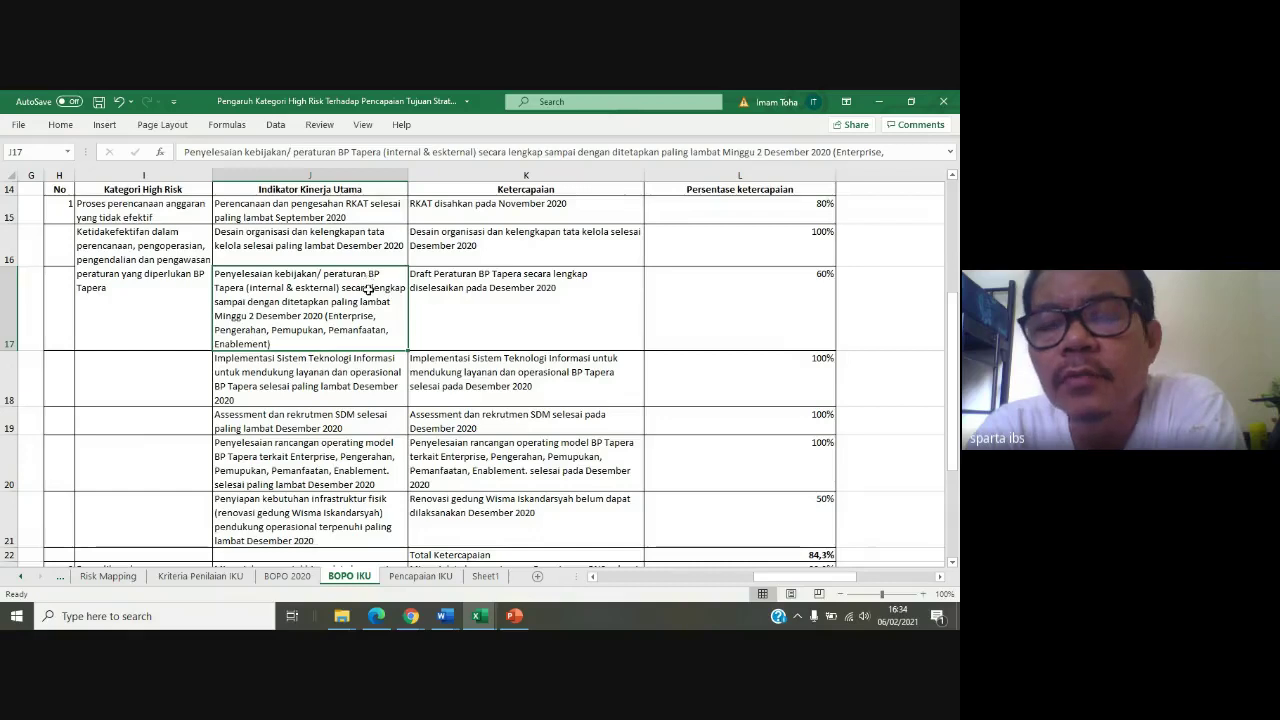
pyautogui.click(428, 310)
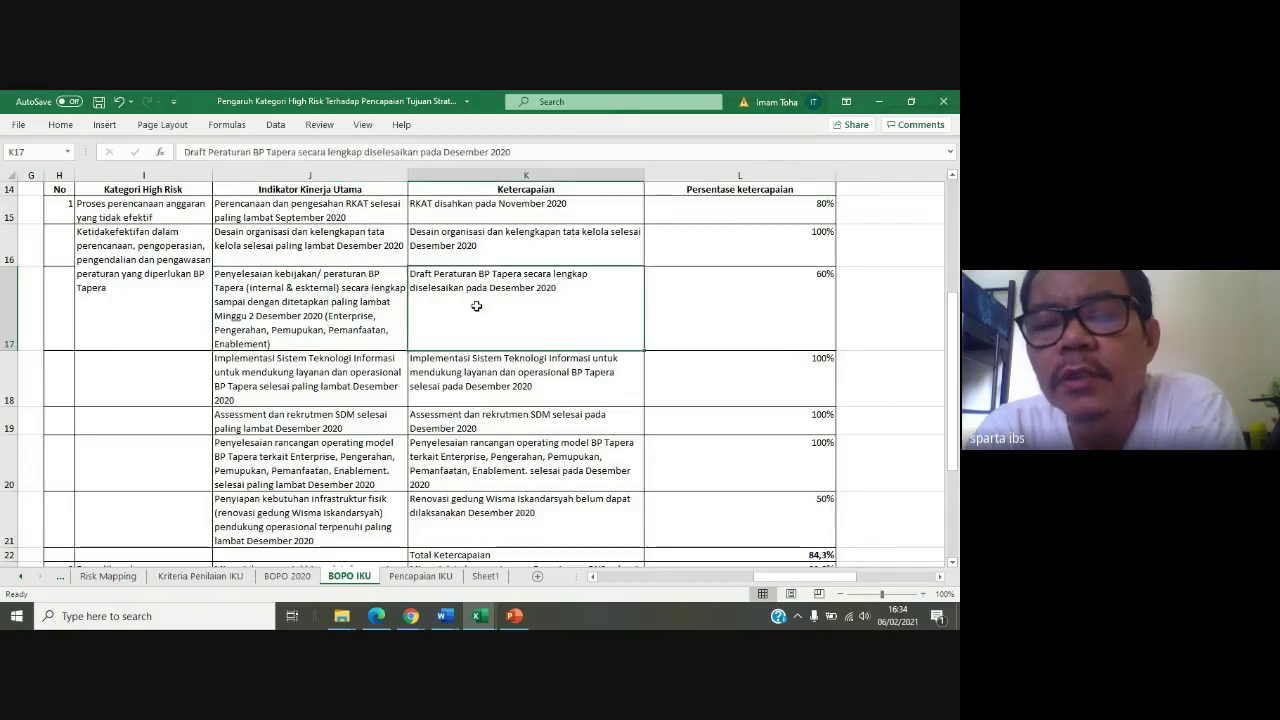
pyautogui.click(775, 284)
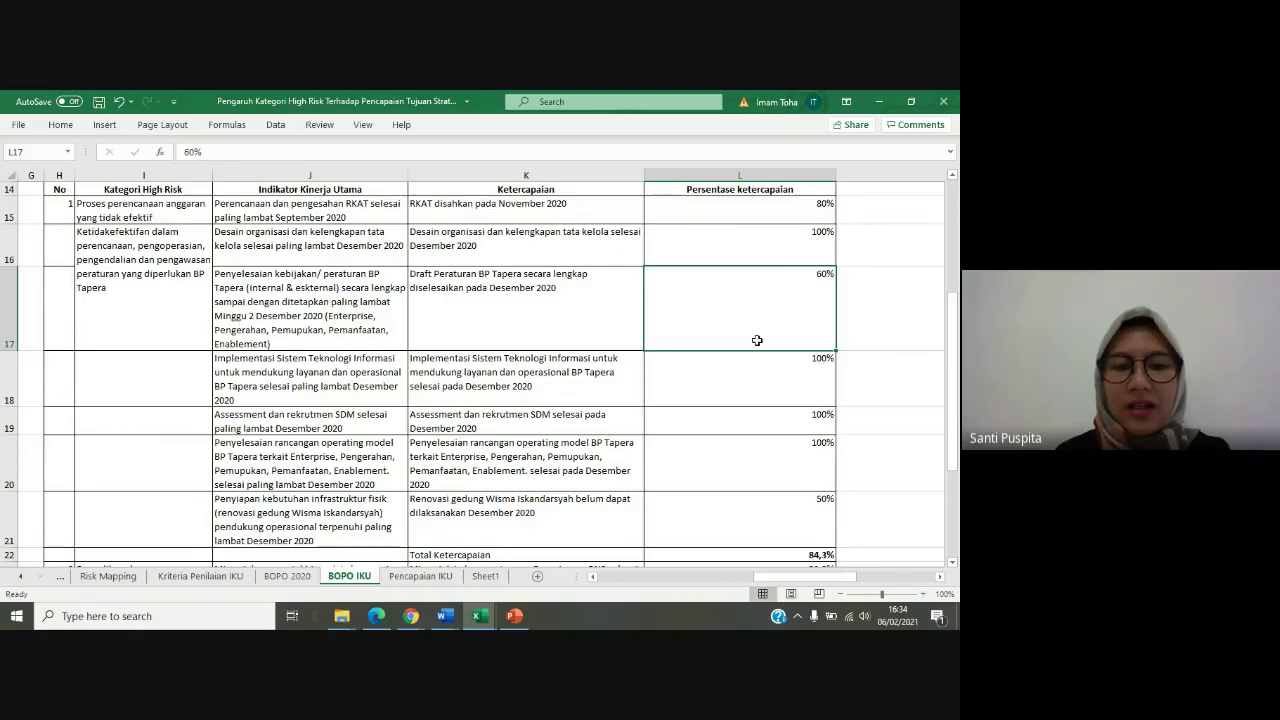
pyautogui.press('Left')
pyautogui.press('Left')
pyautogui.press('Right')
pyautogui.press('Left')
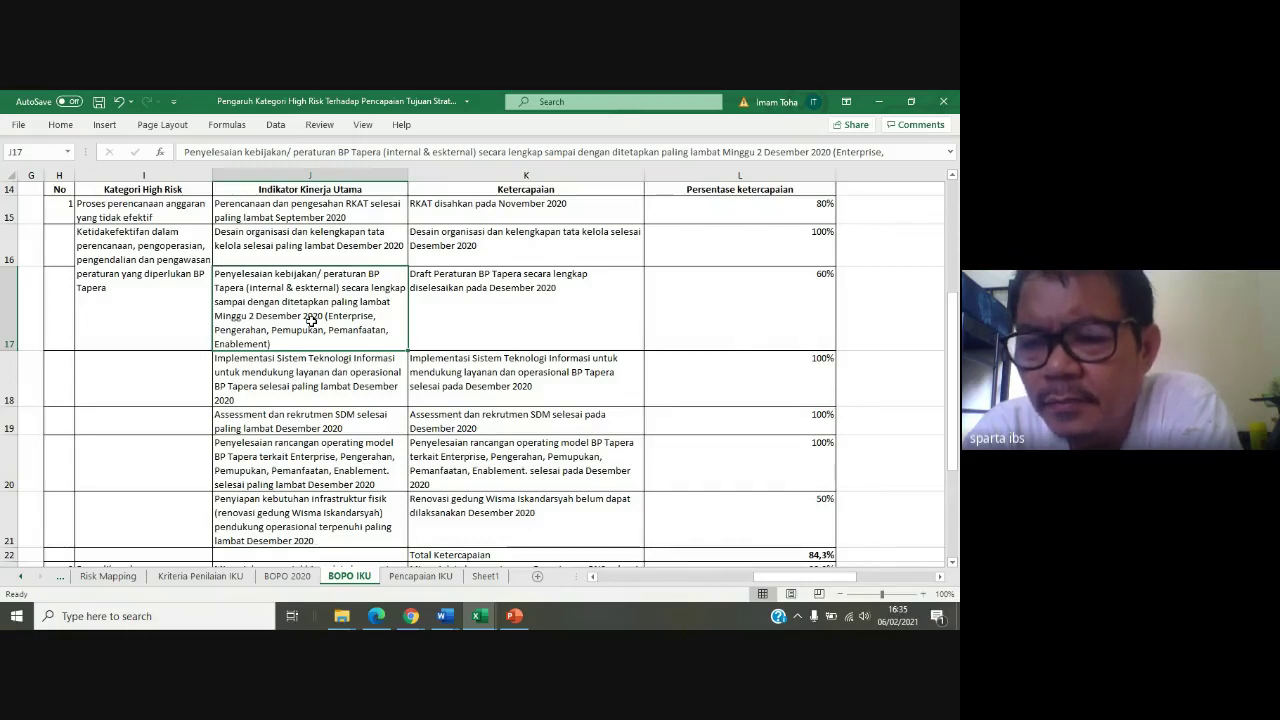
# Highlight the regulation indicator together with its draft achievement in J17:K17, and recheck the percentage assigned to that row
pyautogui.click(760, 292)
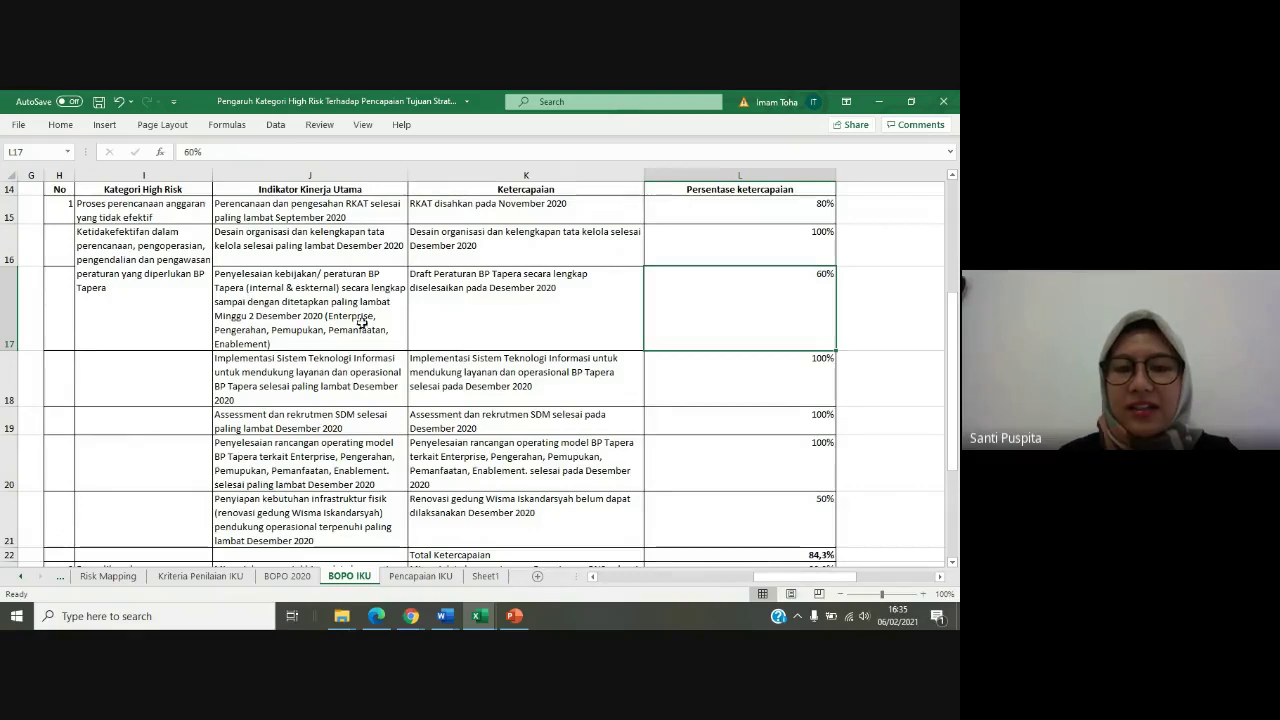
pyautogui.moveTo(362, 323); pyautogui.dragTo(475, 322)
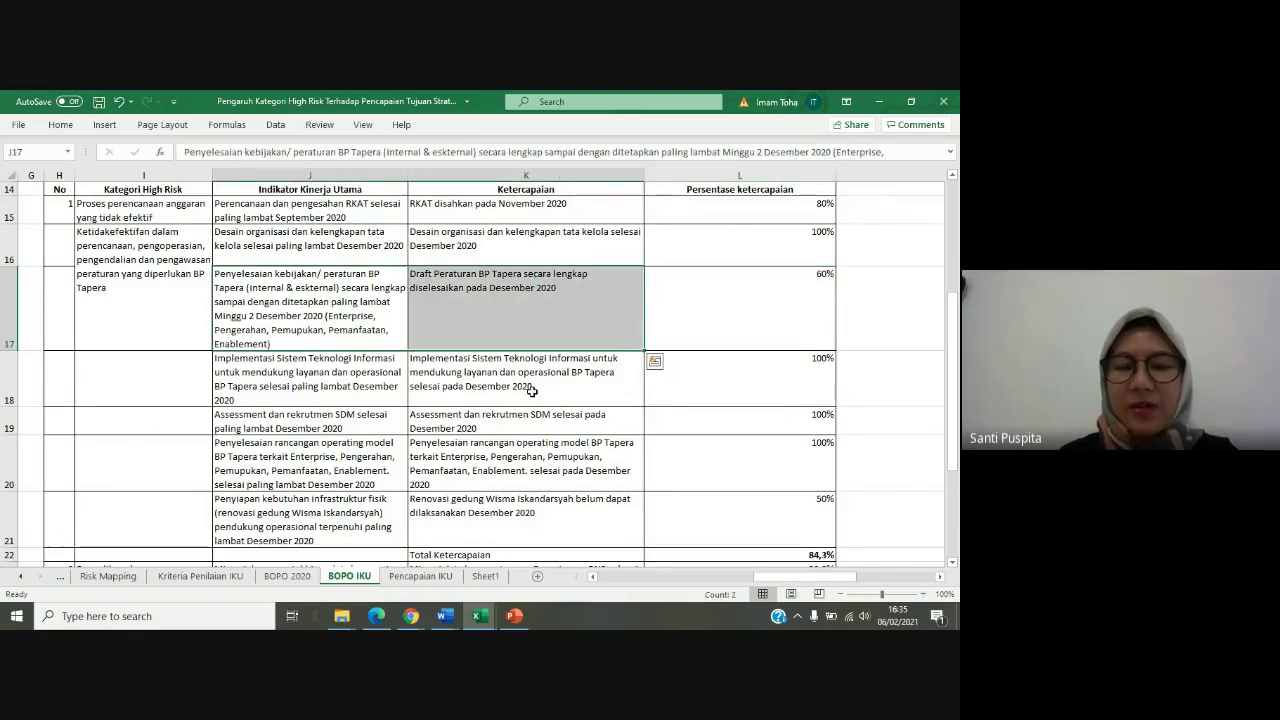
pyautogui.click(765, 310)
pyautogui.click(869, 301)
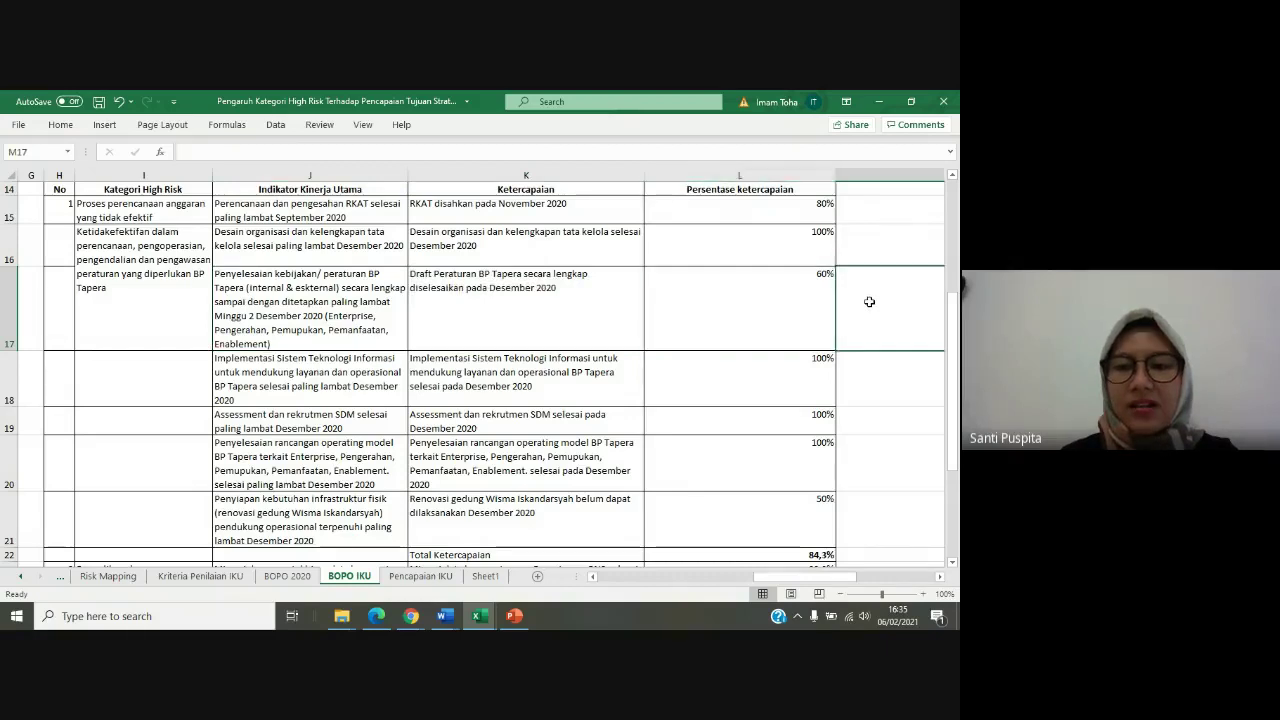
pyautogui.click(780, 292)
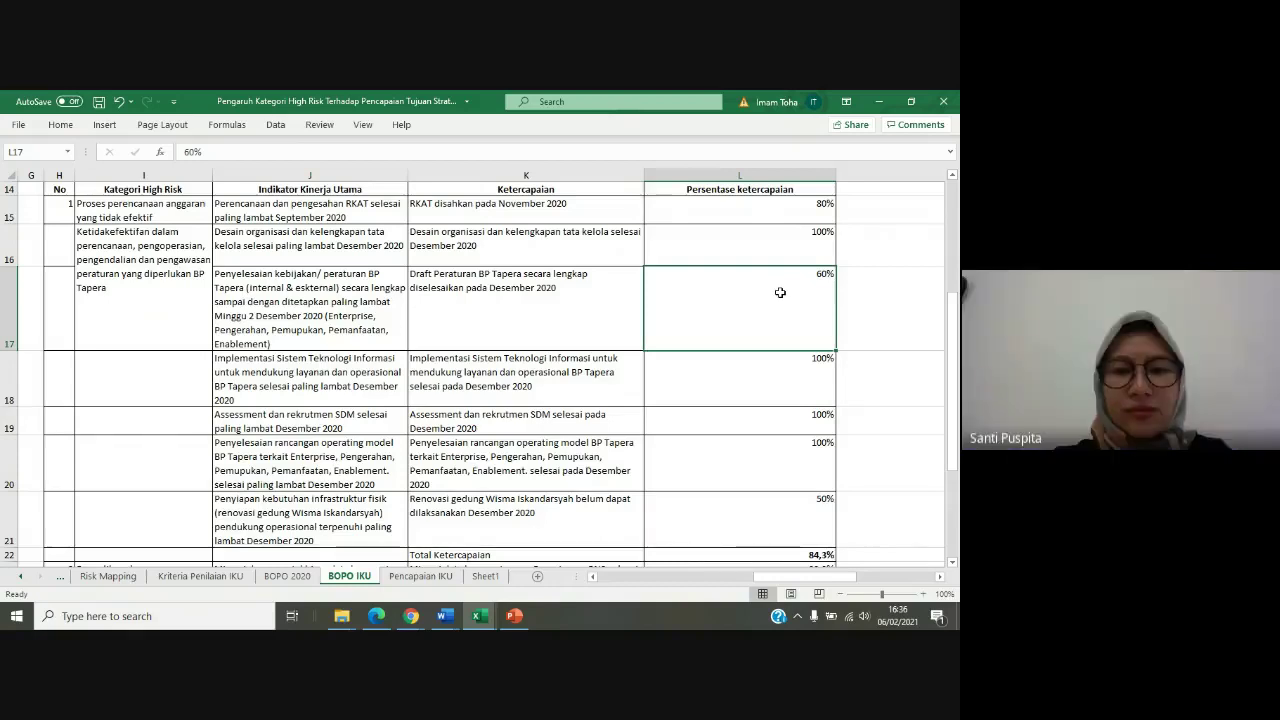
# Compare the regulation row's percentage with the whole Persentase ketercapaian column, and point out the blank column beside the table
pyautogui.click(793, 175)
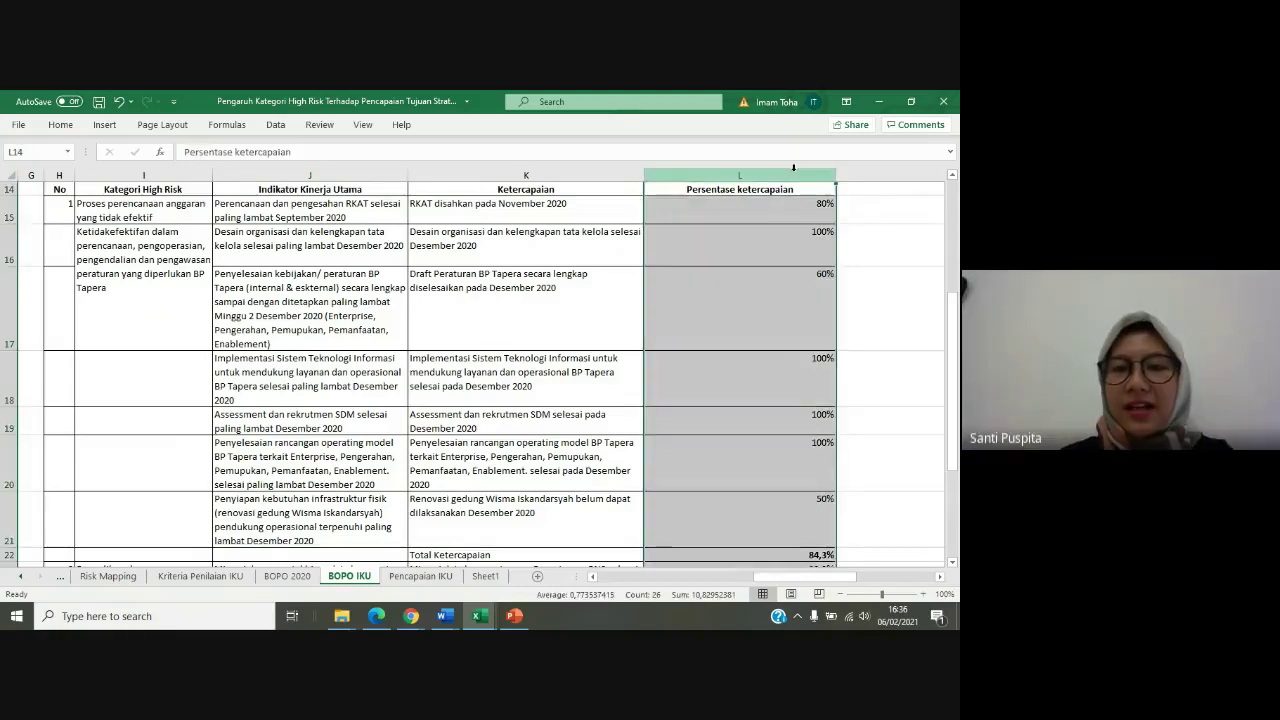
pyautogui.click(800, 318)
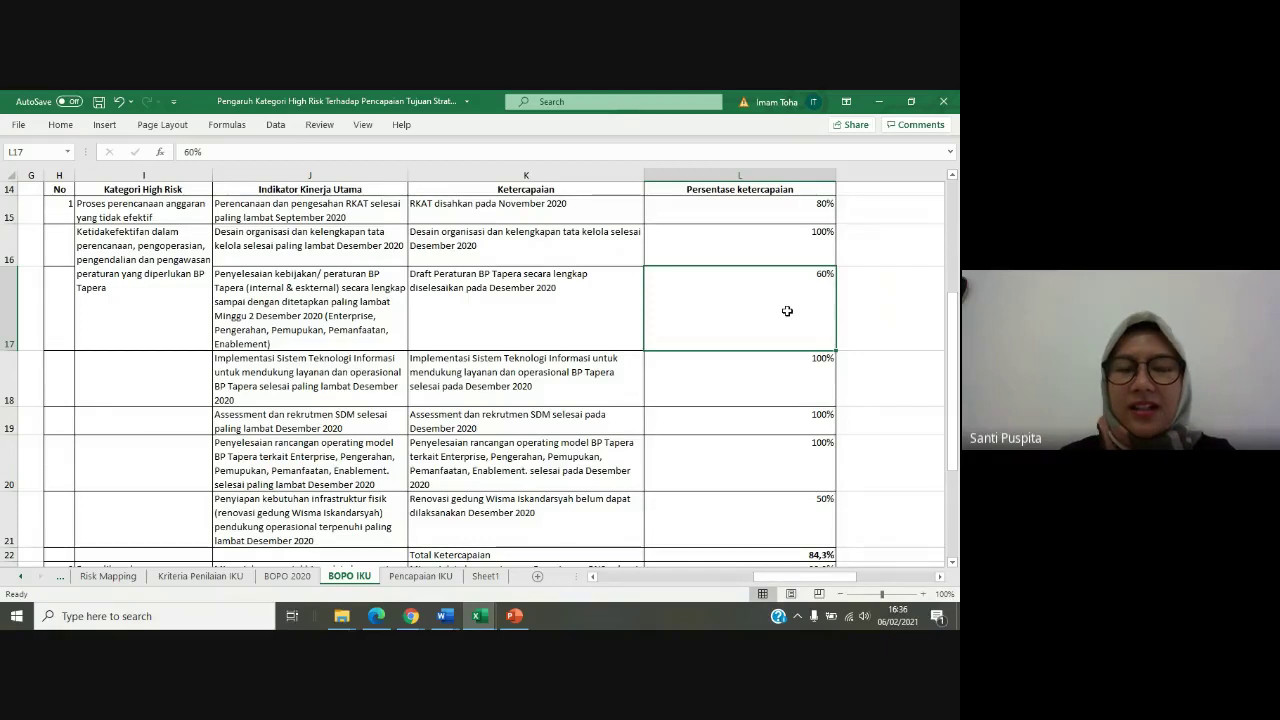
pyautogui.click(852, 313)
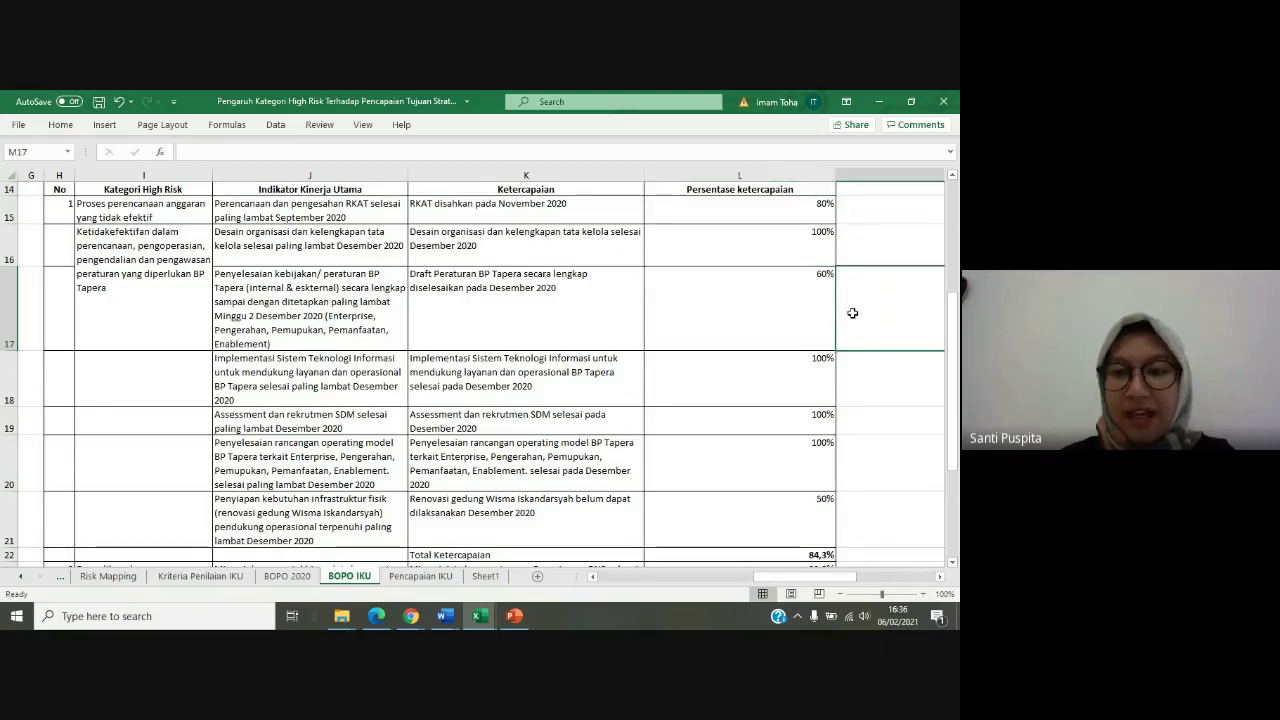
pyautogui.click(784, 187)
pyautogui.click(776, 320)
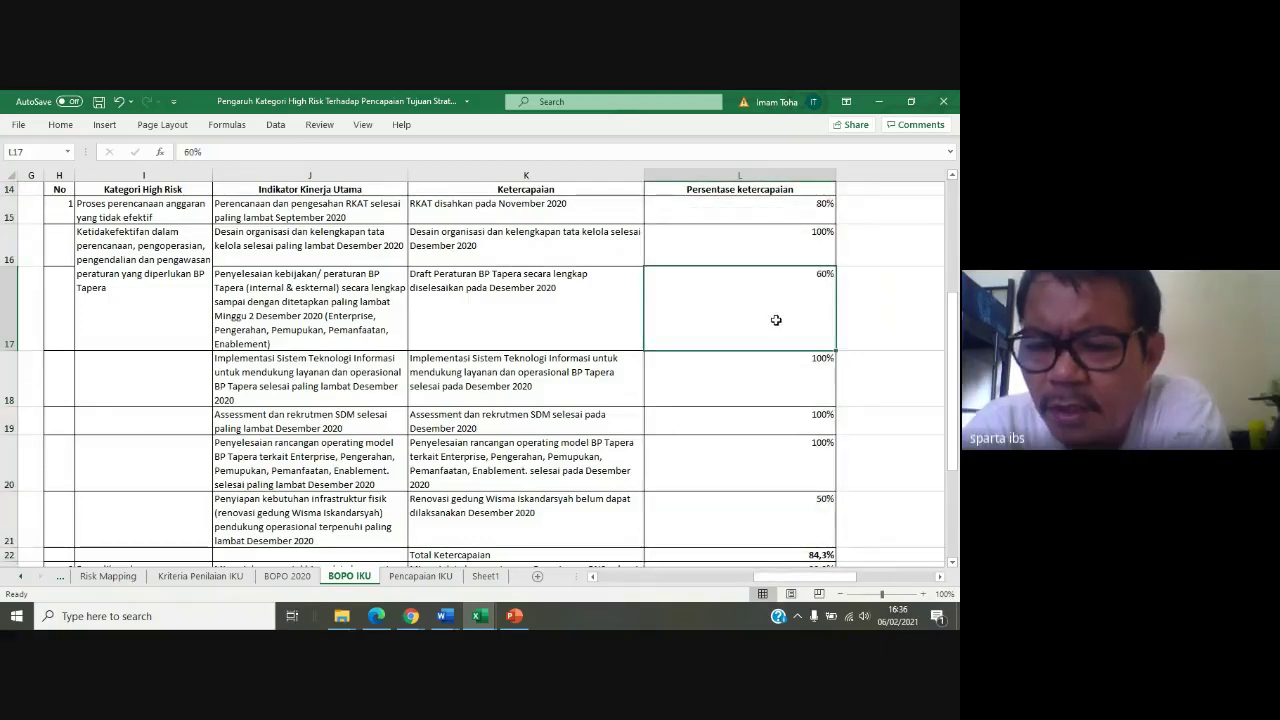
pyautogui.click(755, 176)
pyautogui.click(752, 321)
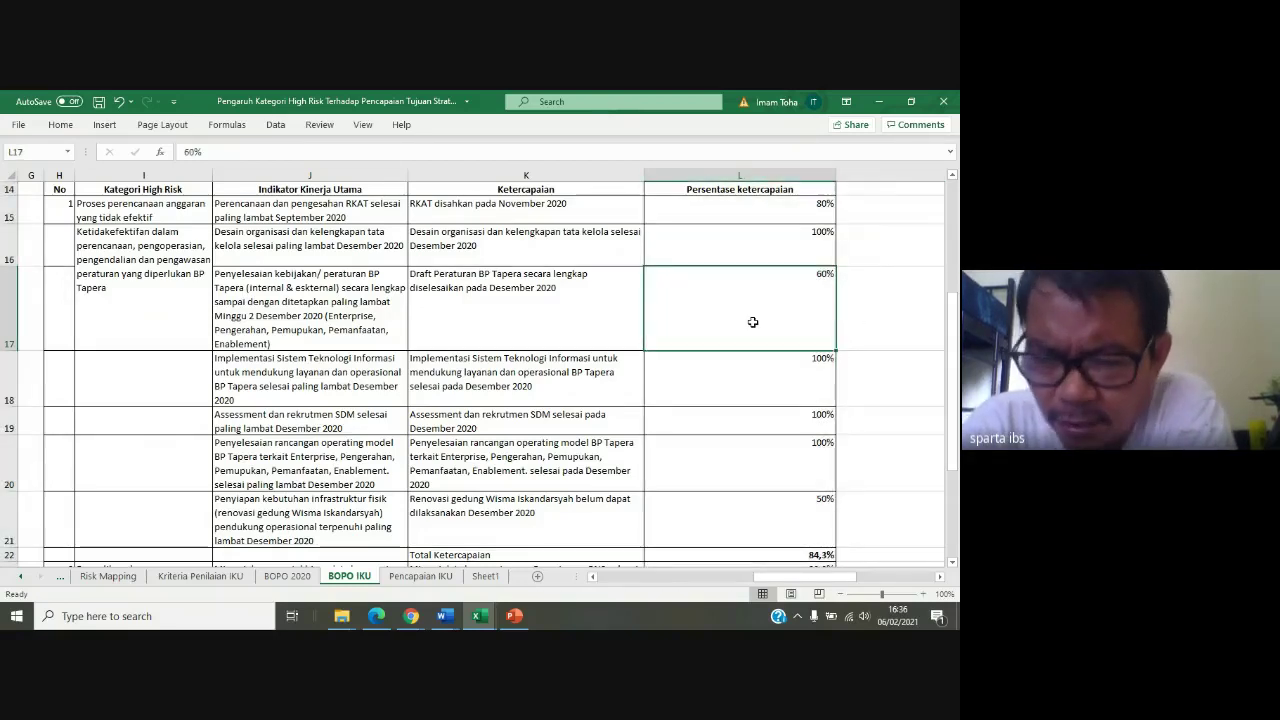
pyautogui.click(845, 320)
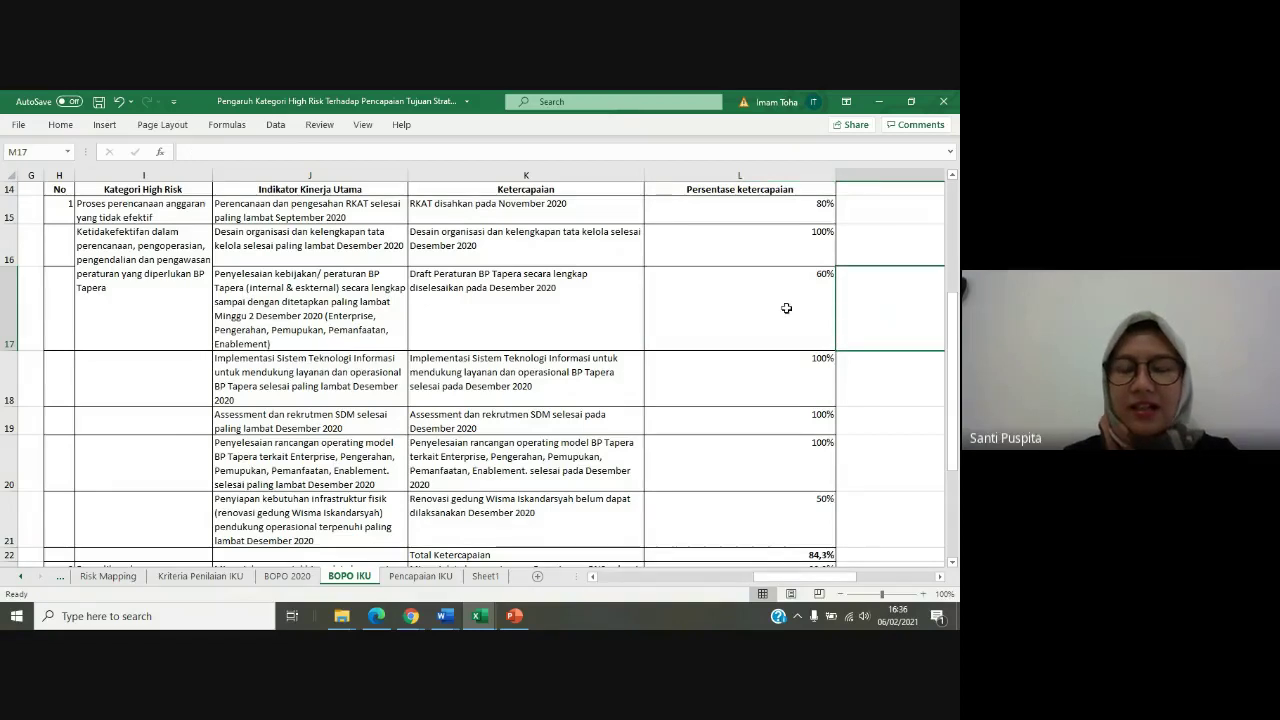
pyautogui.moveTo(870, 208)
pyautogui.mouseDown()
pyautogui.moveTo(857, 489)
pyautogui.moveTo(867, 557)
pyautogui.moveTo(864, 525)
pyautogui.mouseUp()
pyautogui.click(703, 309)
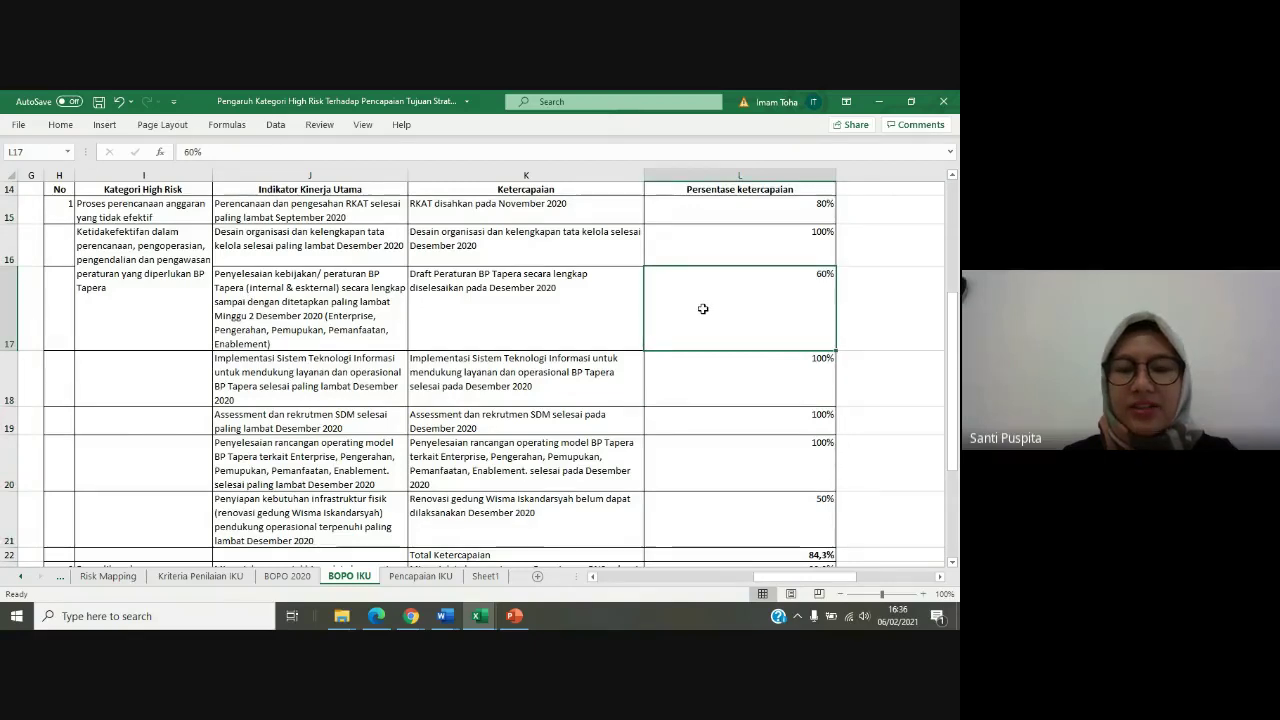
pyautogui.click(873, 318)
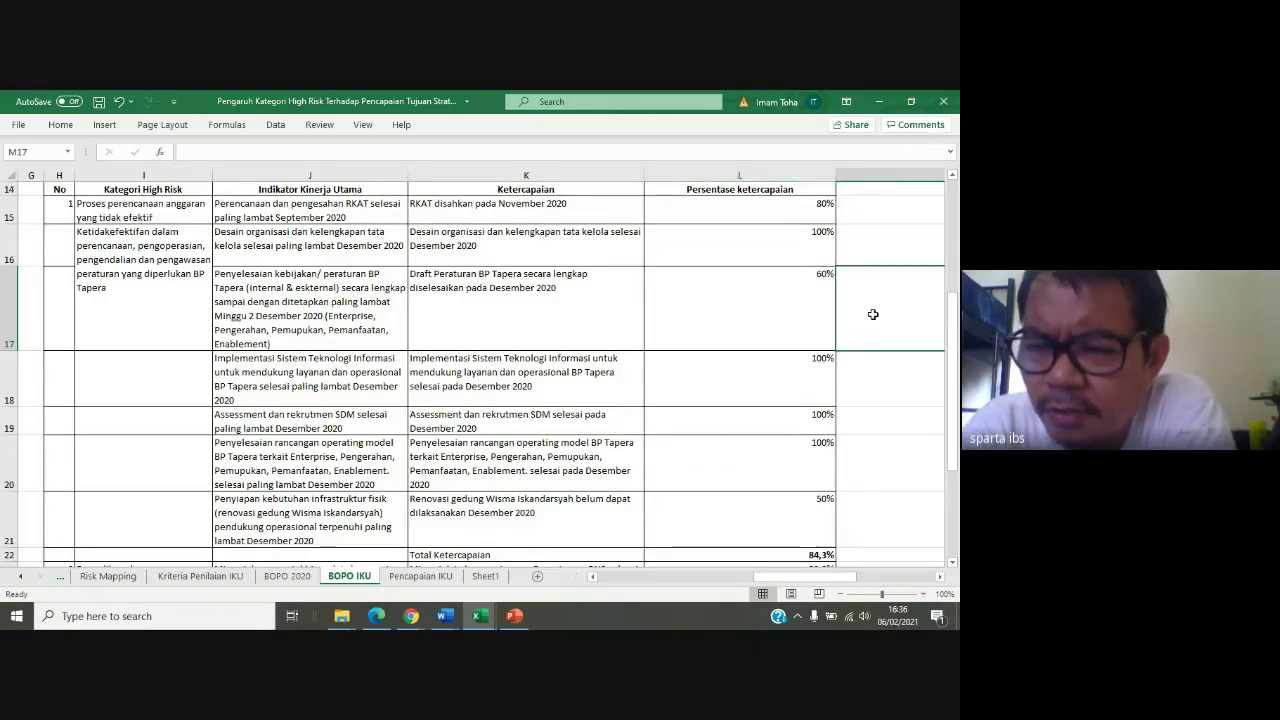
# Set up the blank cell M14, beside the Persentase ketercapaian heading, for a note in red text
pyautogui.press('Left')
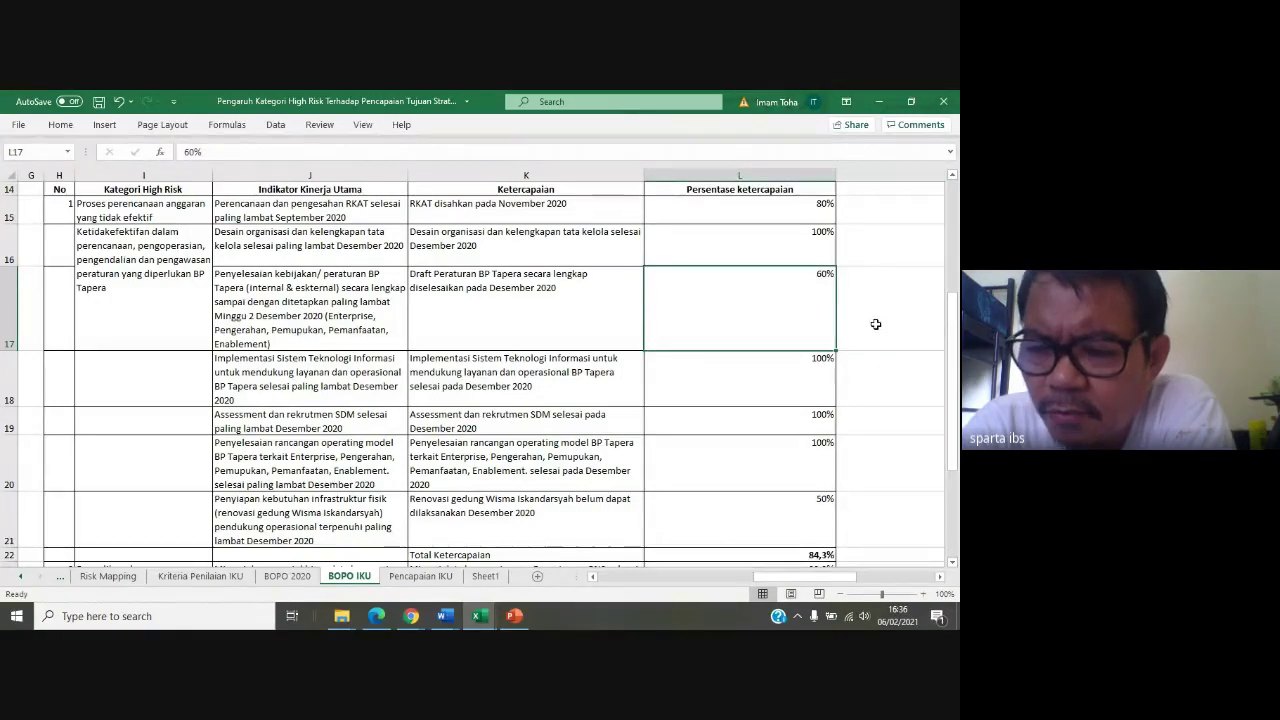
pyautogui.click(872, 326)
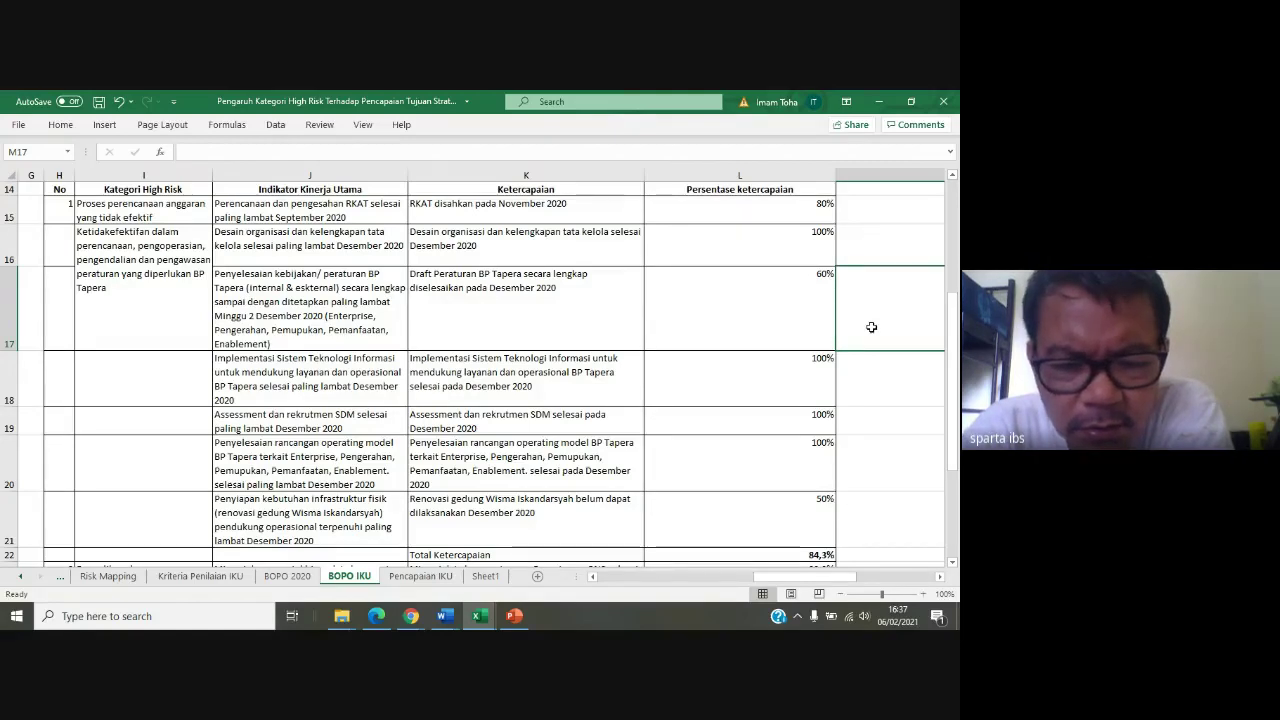
pyautogui.click(875, 192)
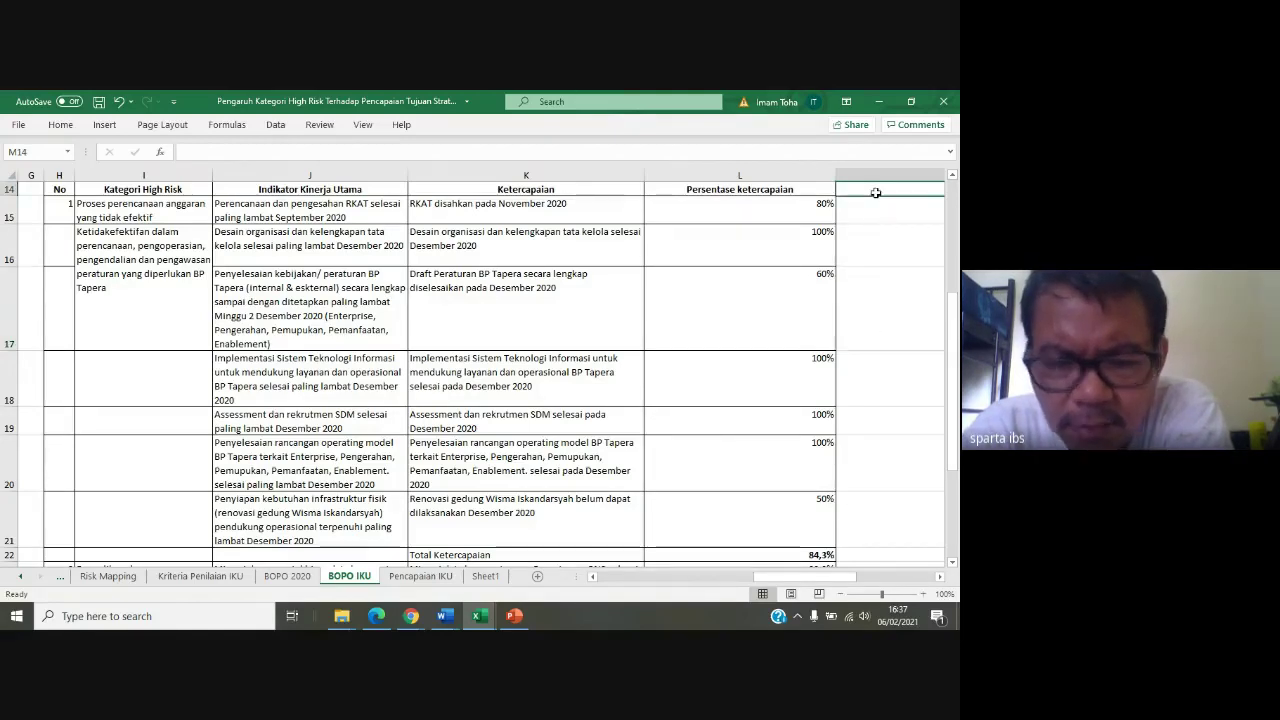
pyautogui.moveTo(807, 577); pyautogui.dragTo(808, 583)
pyautogui.moveTo(814, 584); pyautogui.dragTo(859, 587)
pyautogui.click(805, 212)
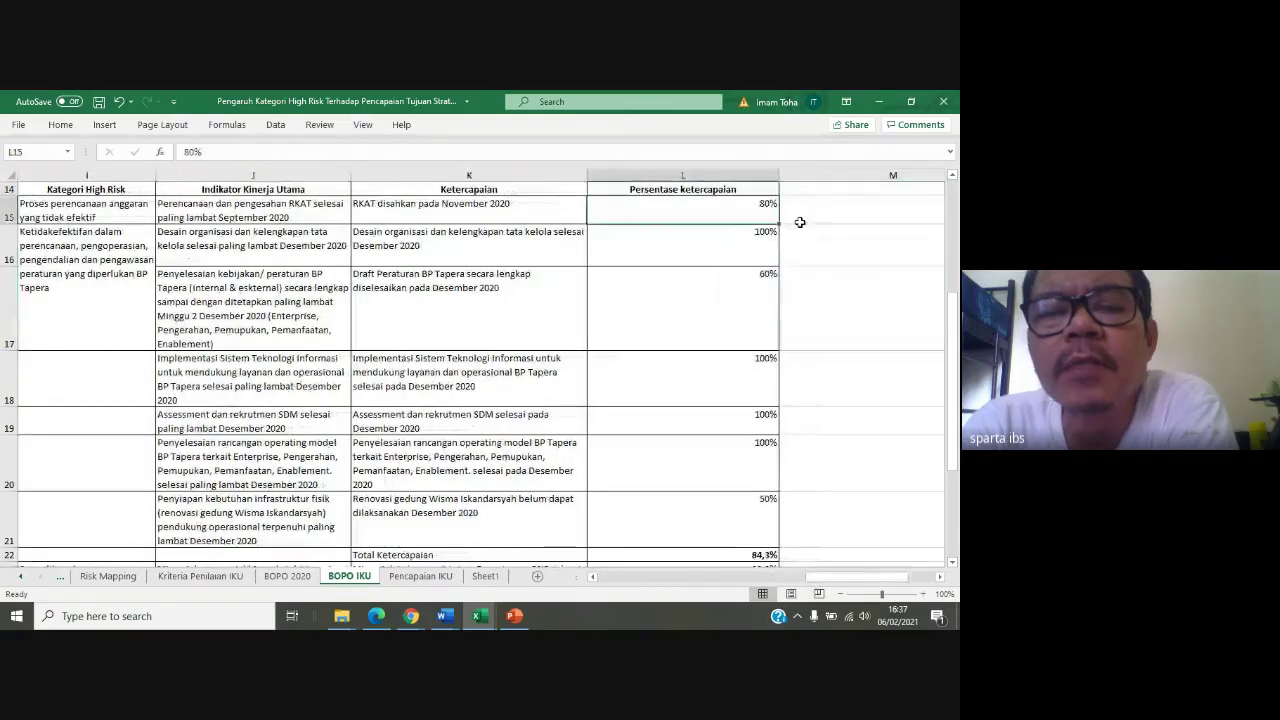
pyautogui.click(820, 190)
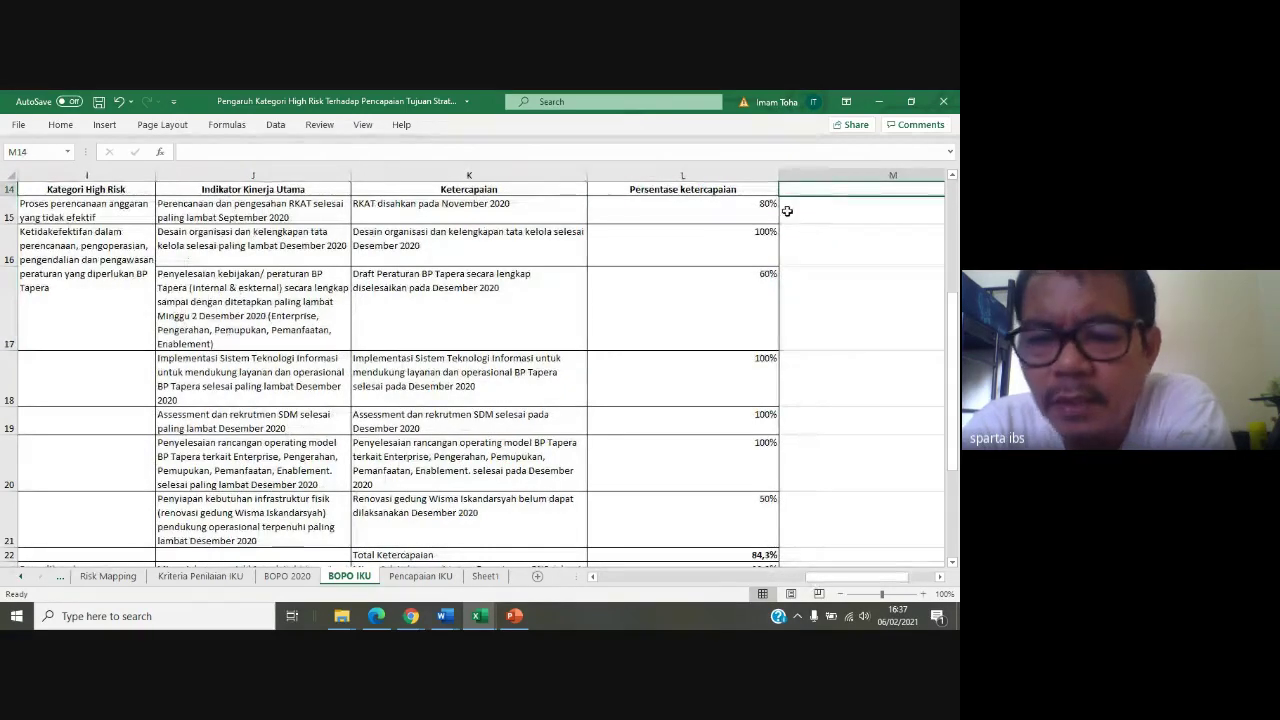
pyautogui.rightClick(804, 193)
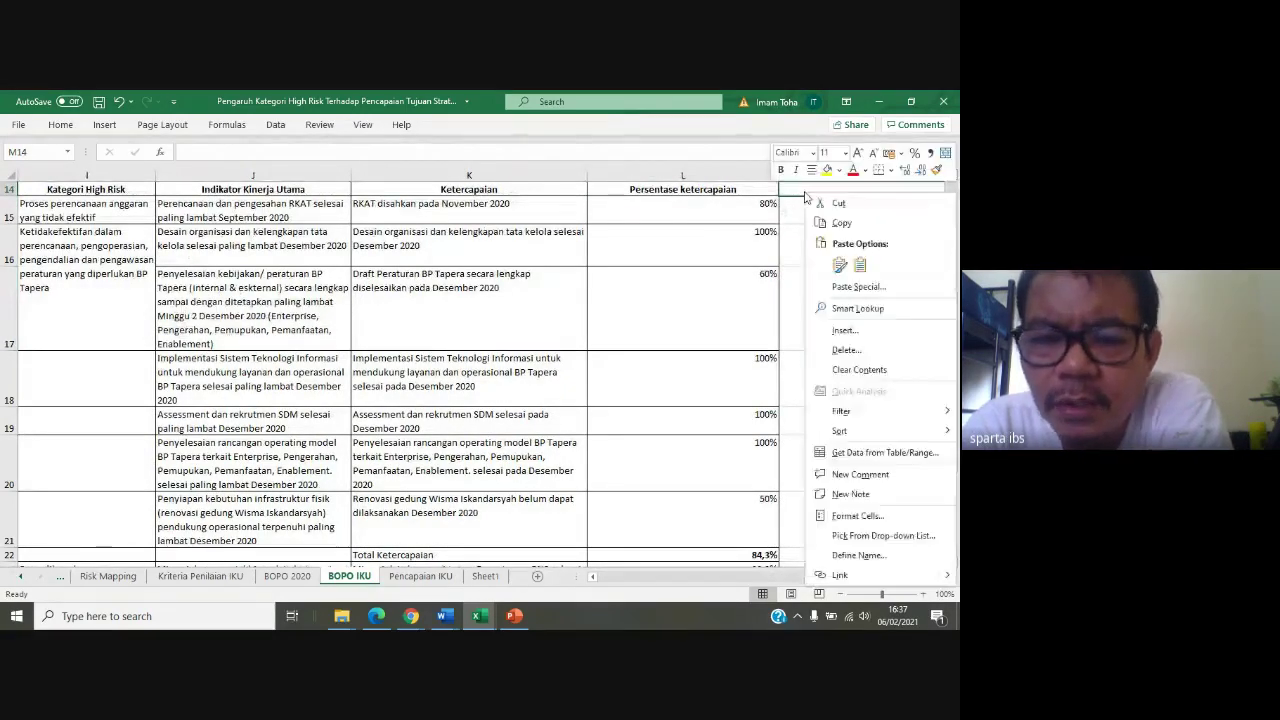
pyautogui.click(805, 200)
pyautogui.click(620, 191)
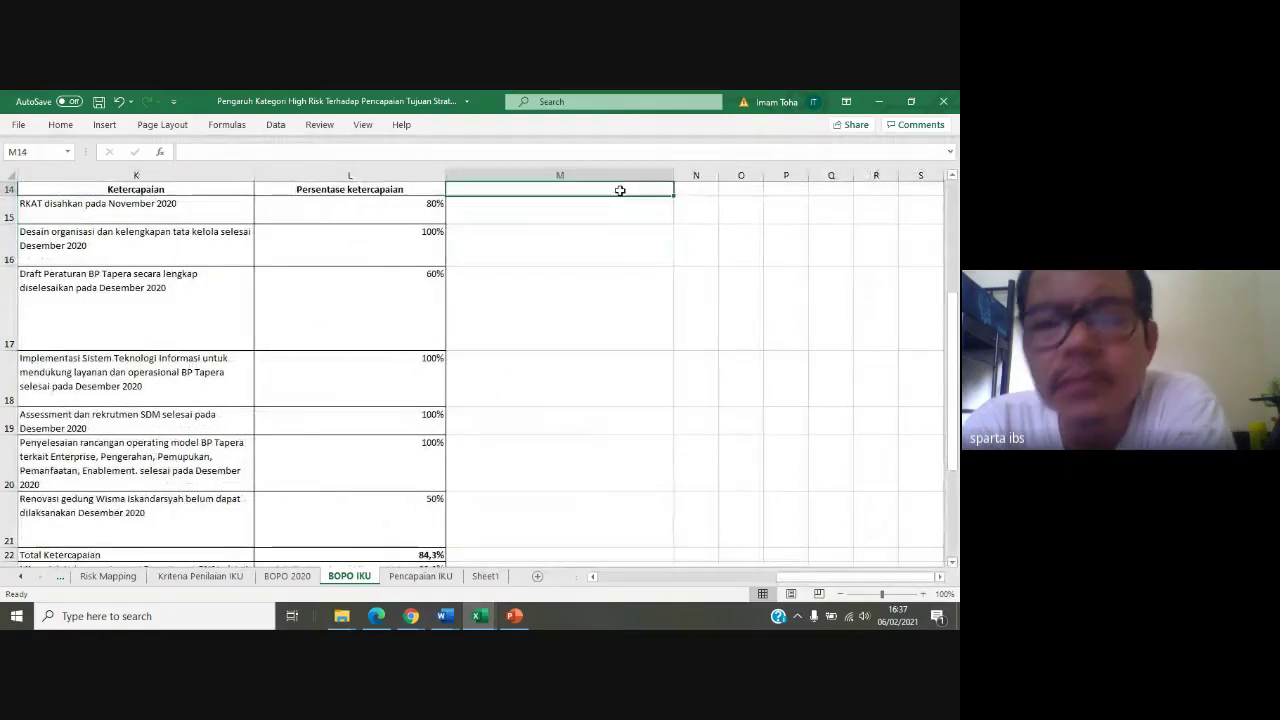
# Write the review note "Dijelaskan indikator dokume" in M14
pyautogui.write('Dijelaskan ind')
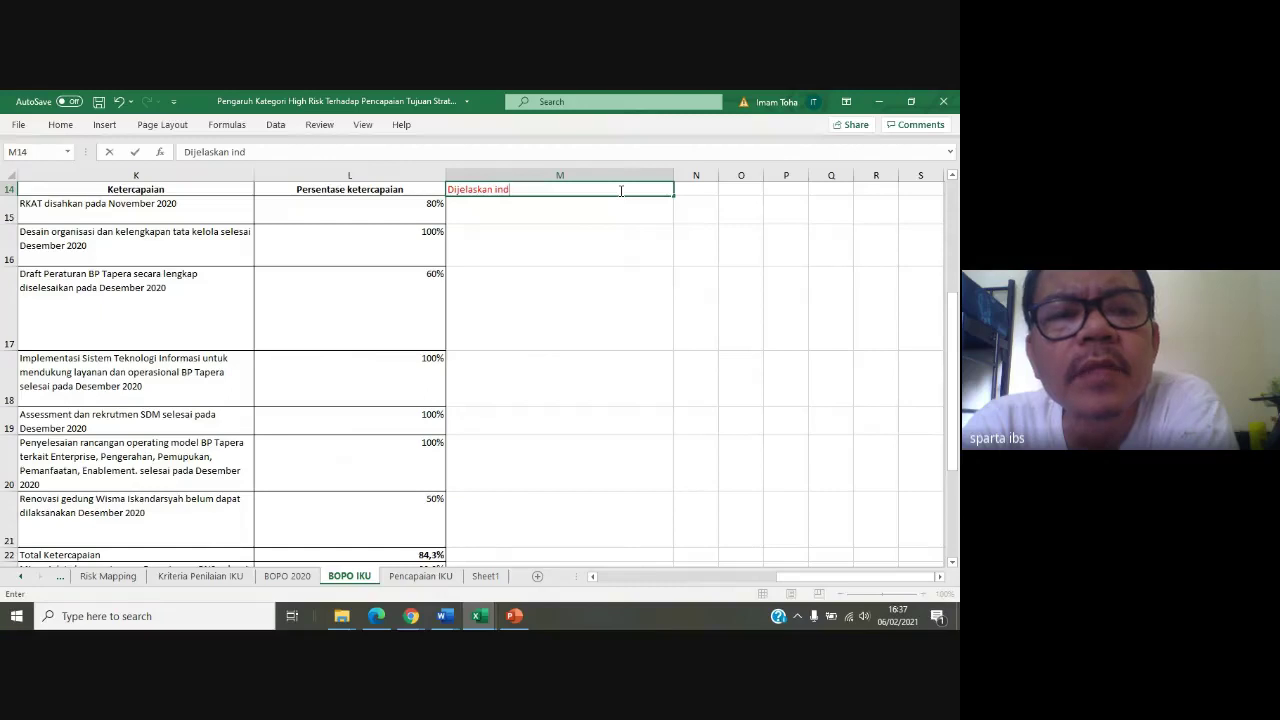
pyautogui.press('BackSpace')
pyautogui.press('BackSpace')
pyautogui.press('BackSpace')
pyautogui.write('indikator ')
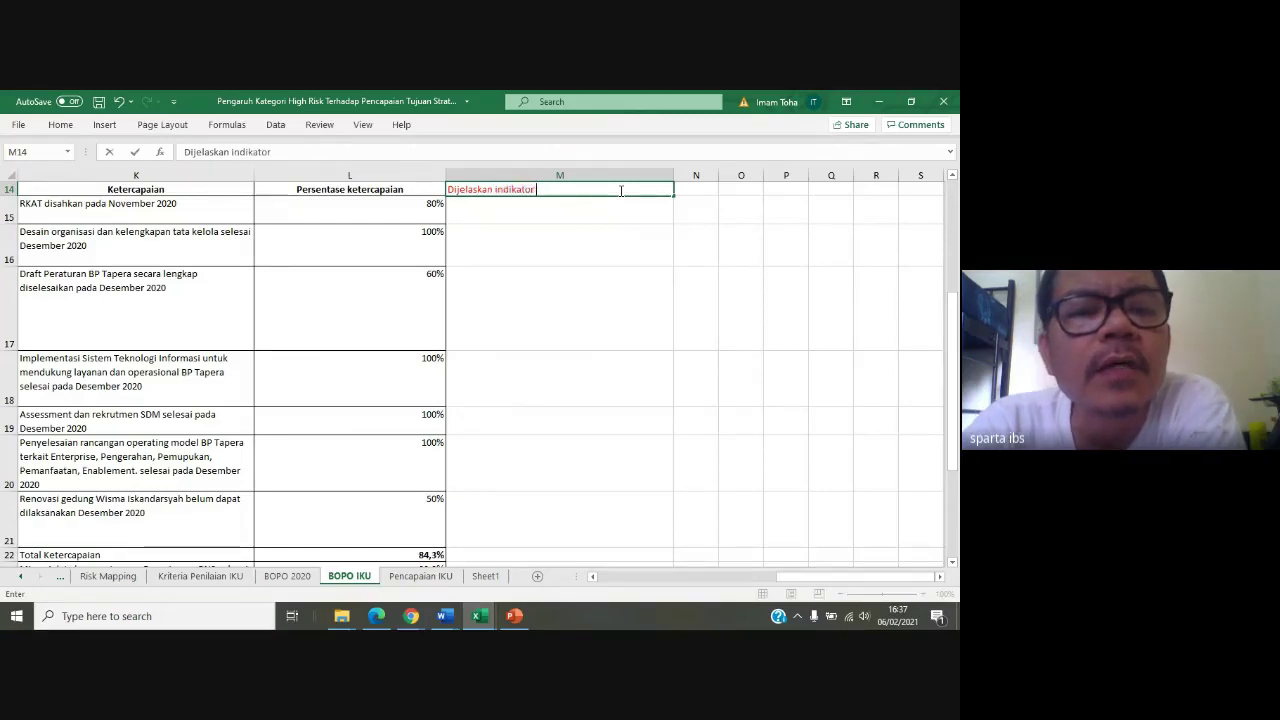
pyautogui.write('dokume')
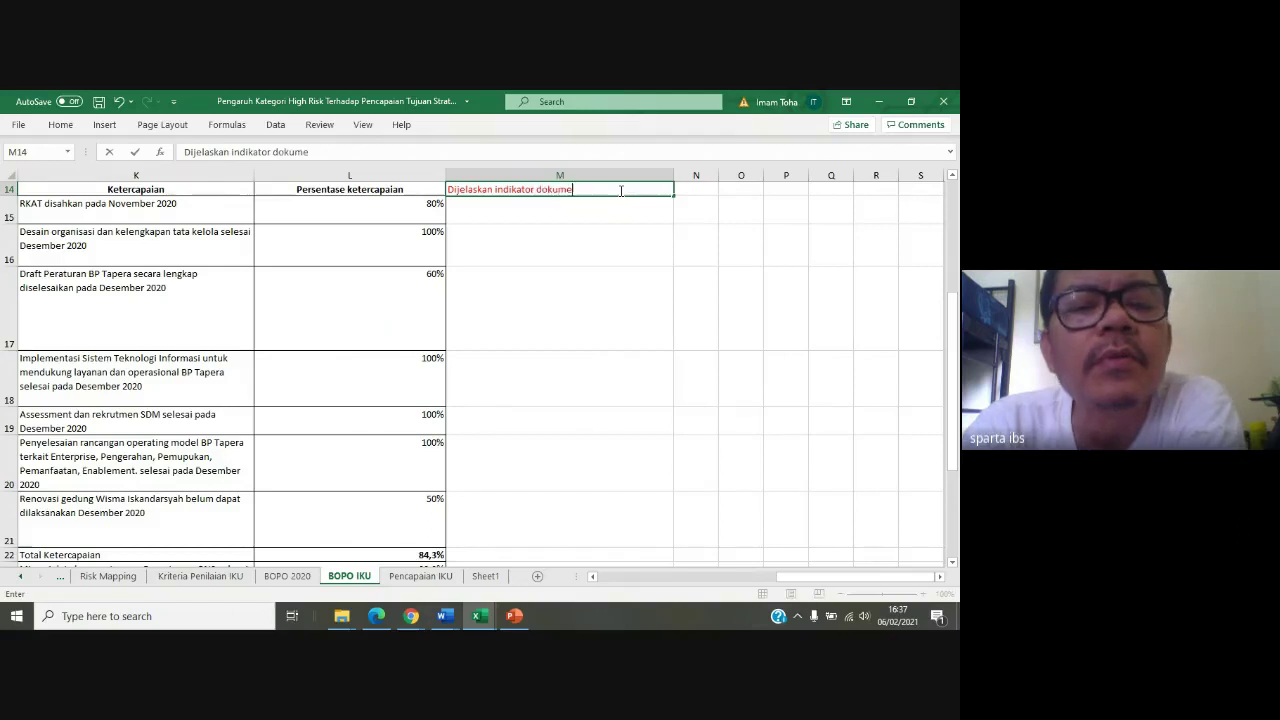
# Highlight the regulation indicator's row 17 and single out its draft achievement in K17
pyautogui.moveTo(828, 577); pyautogui.dragTo(770, 579)
pyautogui.click(10, 305)
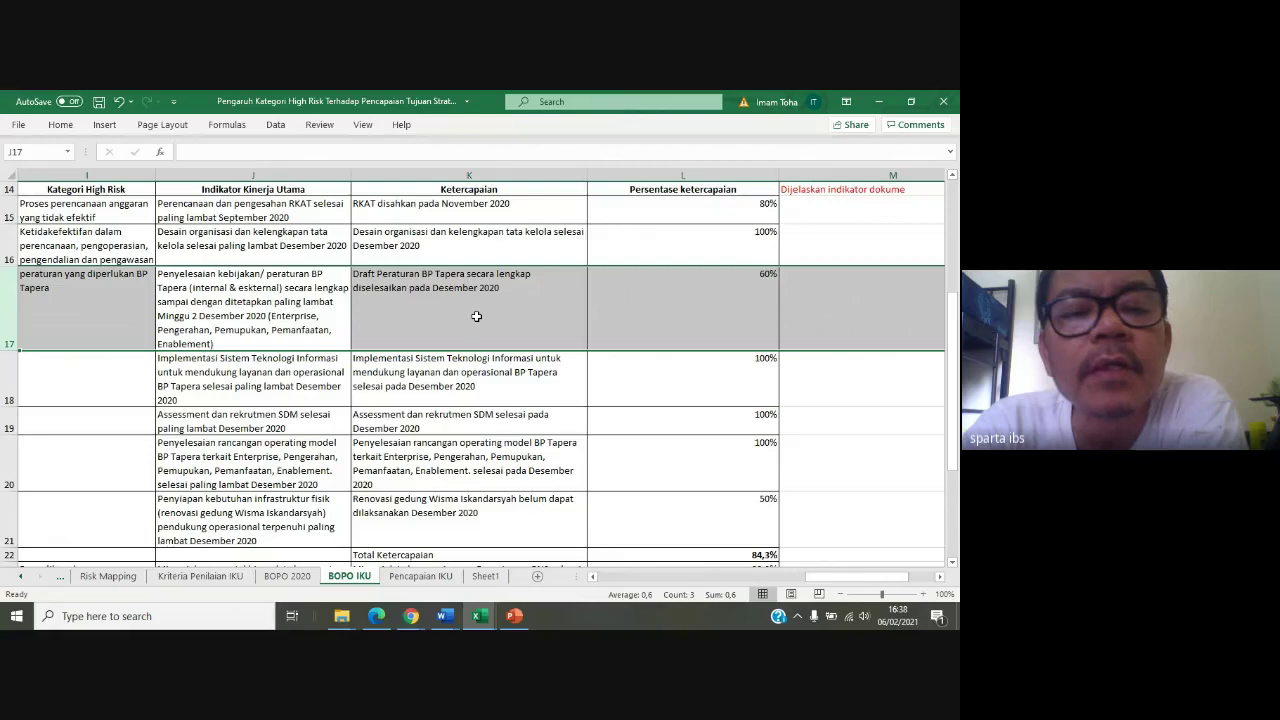
pyautogui.click(466, 319)
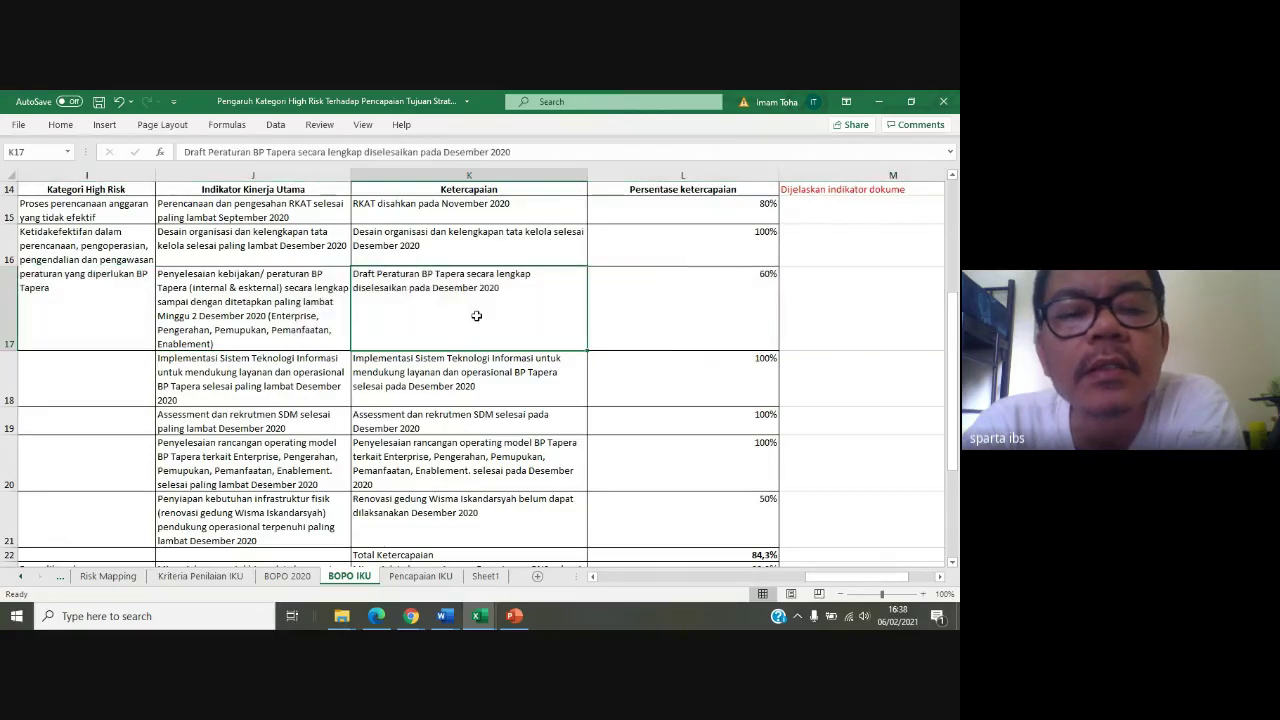
# Narrow column M to a width of about 26,43 so it fits the note in M14
pyautogui.click(885, 190)
pyautogui.hscroll(2, 885, 190)
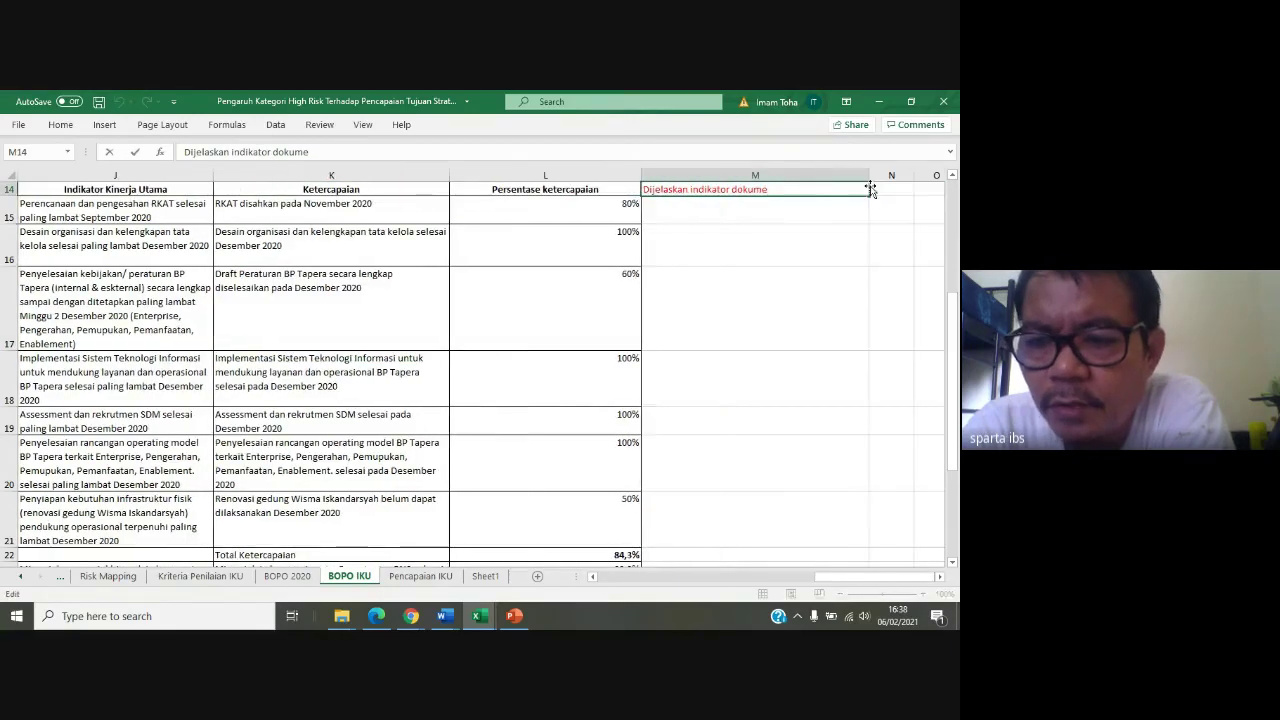
pyautogui.click(881, 198)
pyautogui.moveTo(868, 175); pyautogui.dragTo(775, 175)
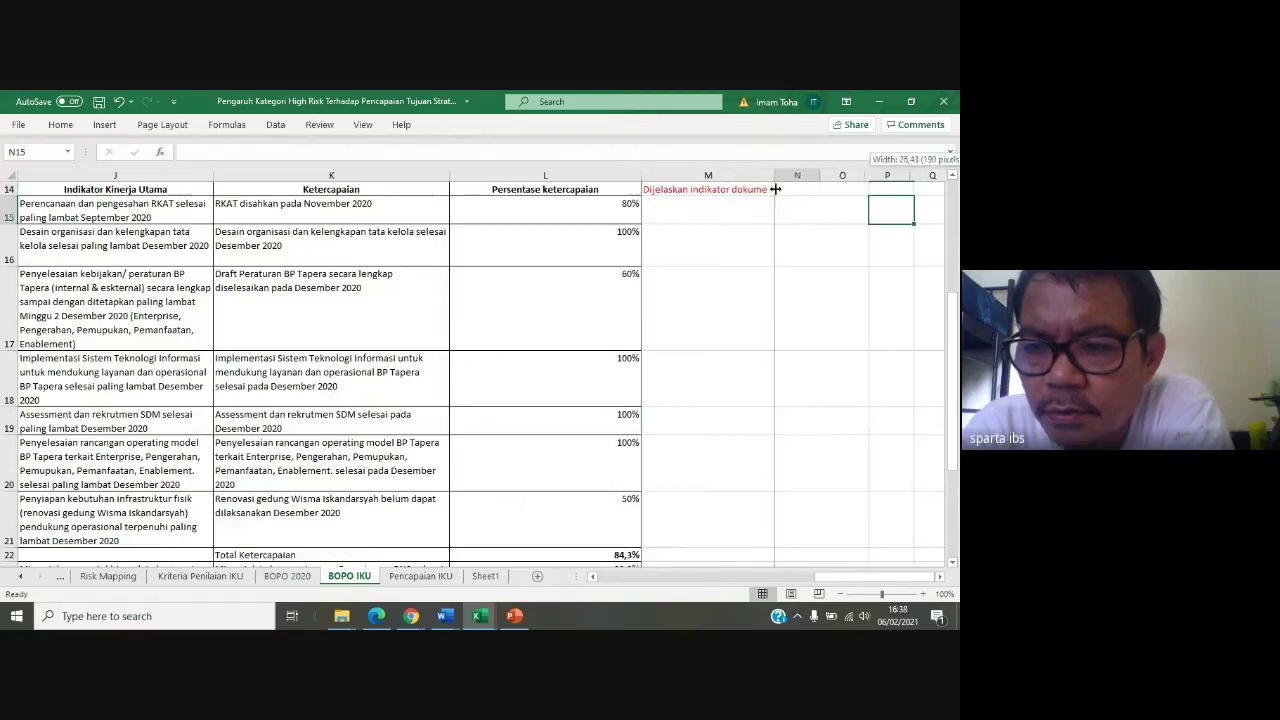
pyautogui.moveTo(810, 580); pyautogui.dragTo(790, 582)
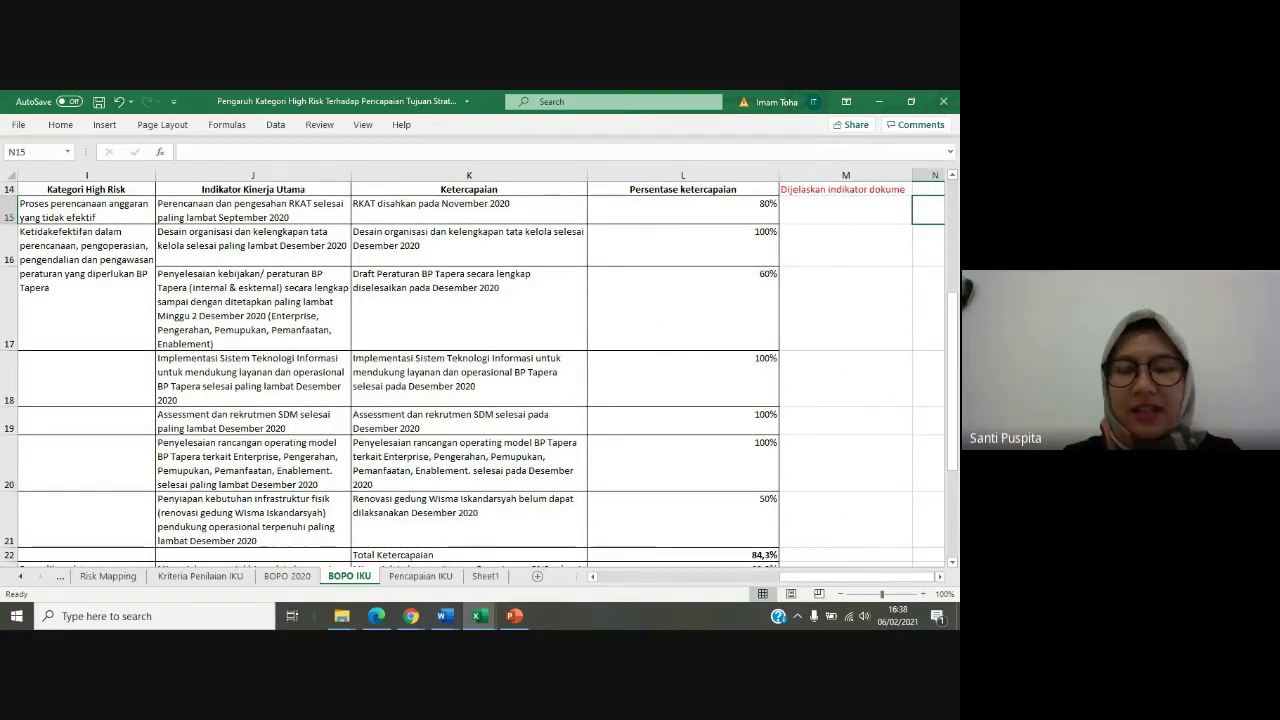
# Replace the last word of the note in M14 so it reads "Dijelaskan indikator penilaiannya"
pyautogui.click(810, 190)
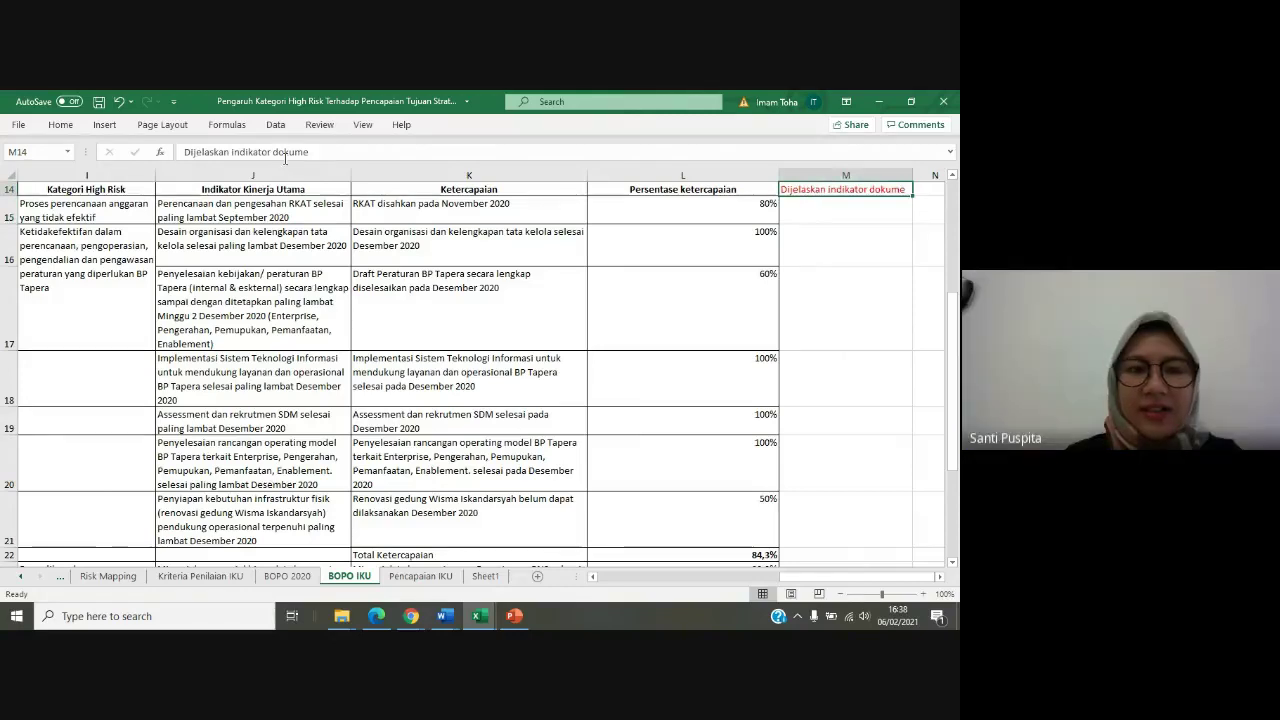
pyautogui.doubleClick(285, 152)
pyautogui.write('peni')
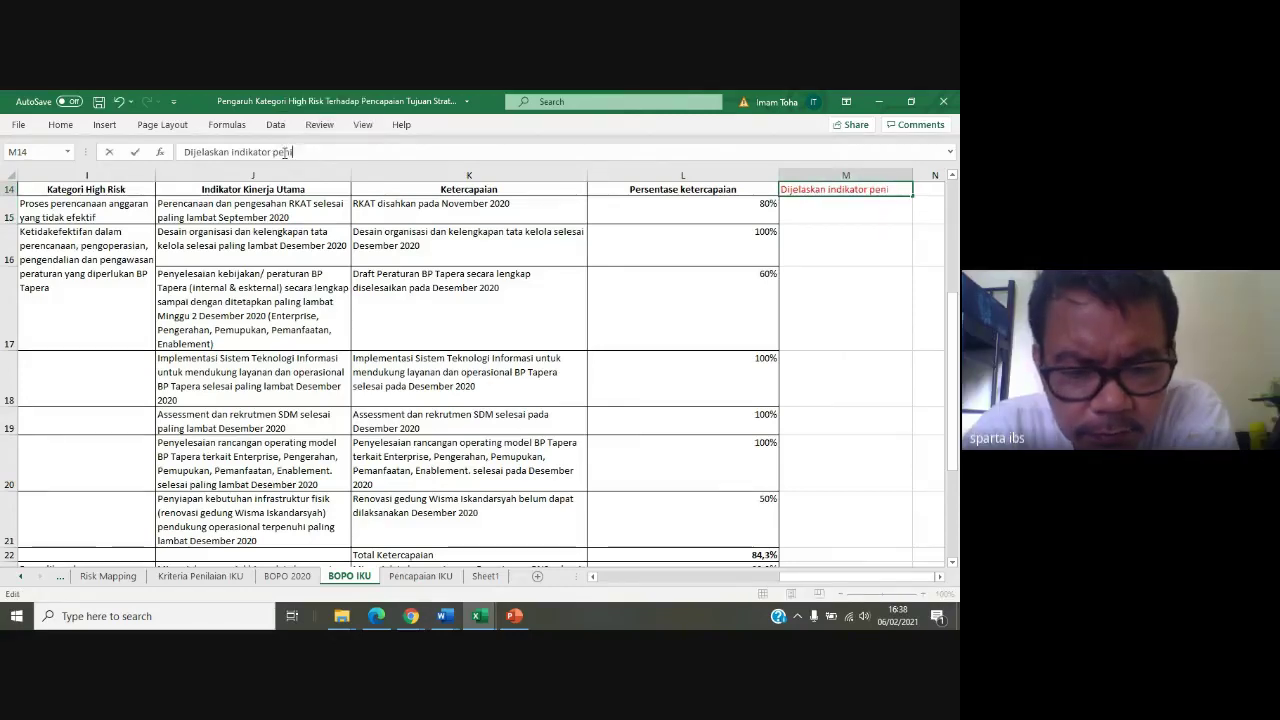
pyautogui.write('laiannya')
pyautogui.press('Return')
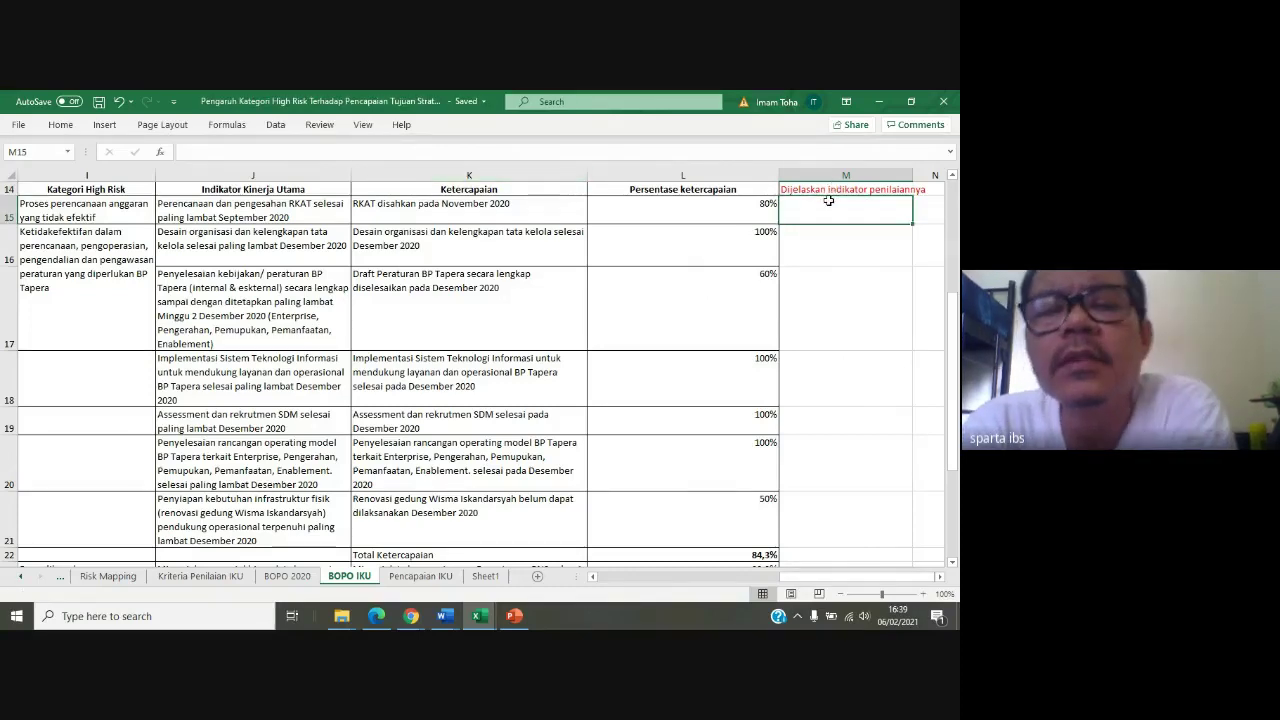
# Add "ukuran" in M15 and "formulasi" in M16 beneath the note
pyautogui.write('ukuran')
pyautogui.press('Return')
pyautogui.write('formulasi')
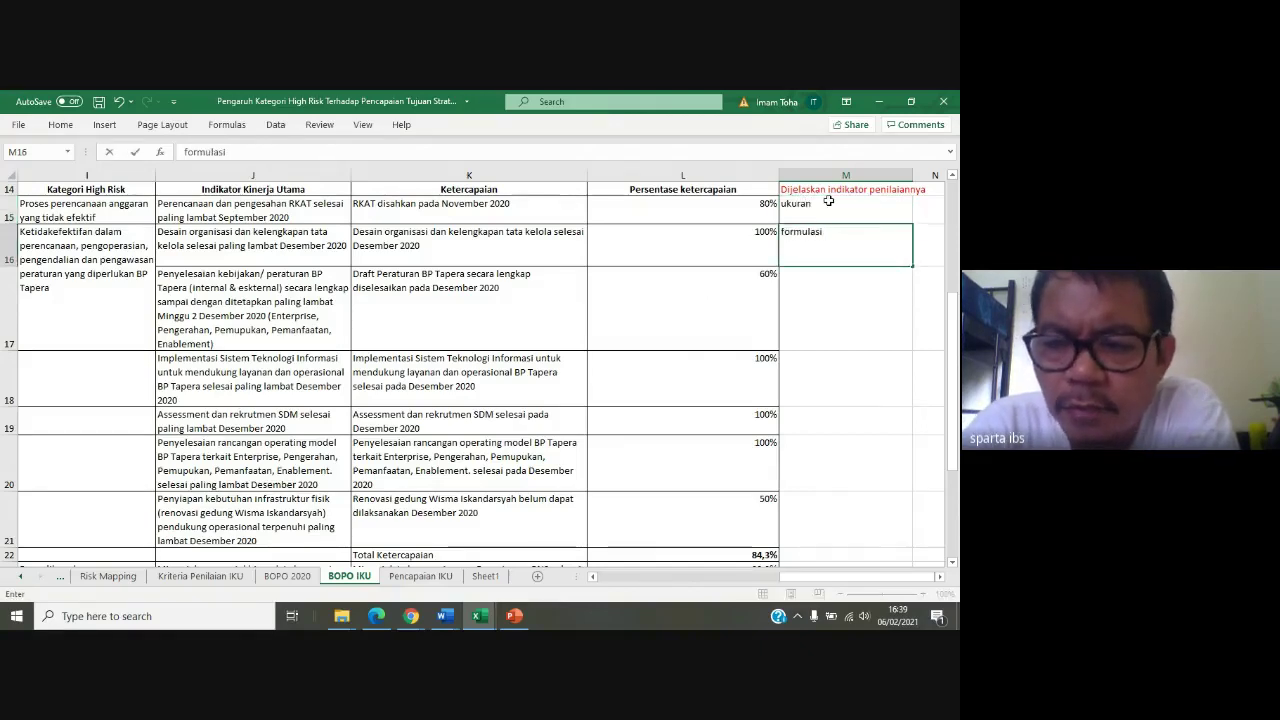
pyautogui.press('Return')
# Change the font colour of the entries in M15:M16 to red
pyautogui.click(828, 200)
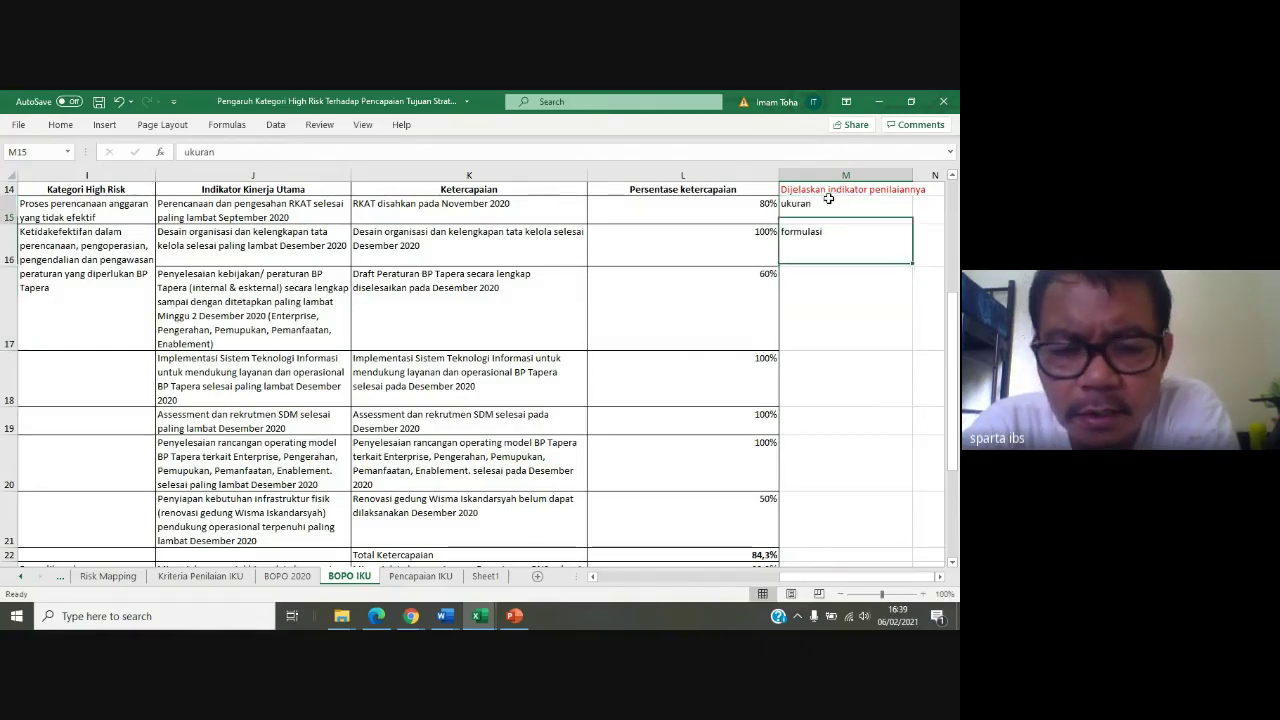
pyautogui.moveTo(828, 200); pyautogui.dragTo(831, 240)
pyautogui.rightClick(831, 240)
pyautogui.click(731, 166)
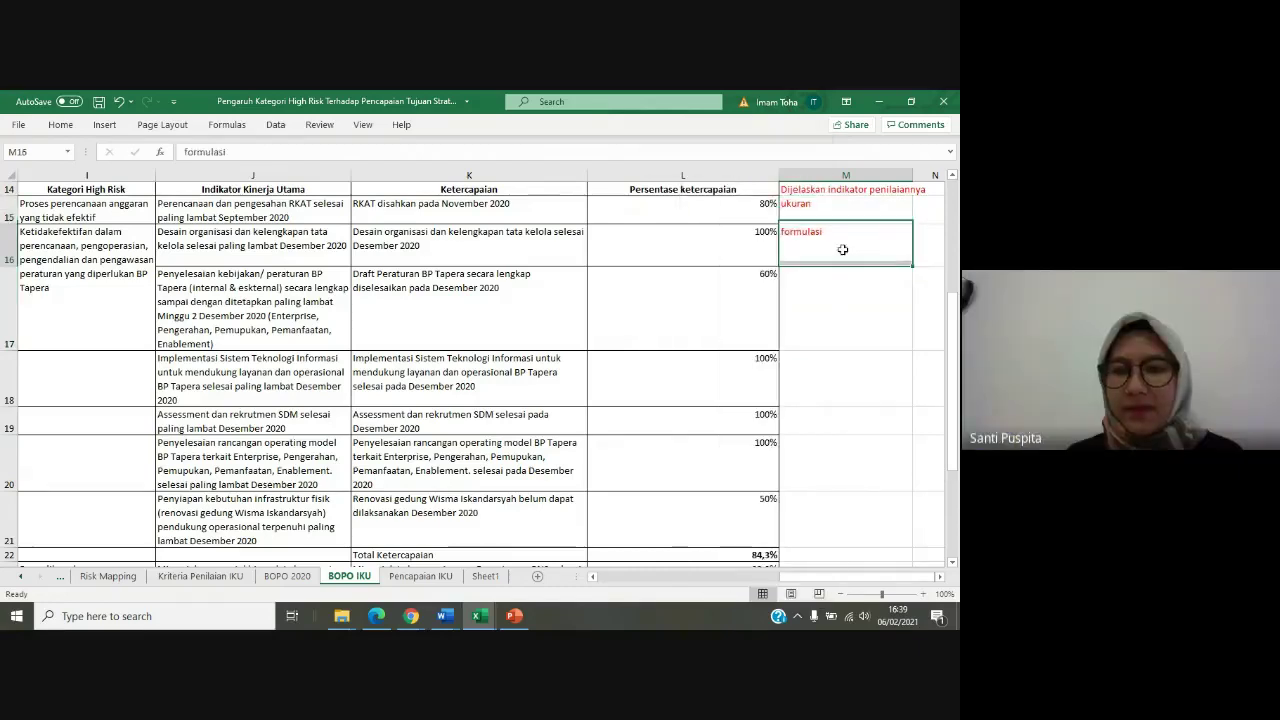
# Copy the red entry in M16 to M17 and replace its text there with "kriteria"
pyautogui.click(830, 301)
pyautogui.press('Up')
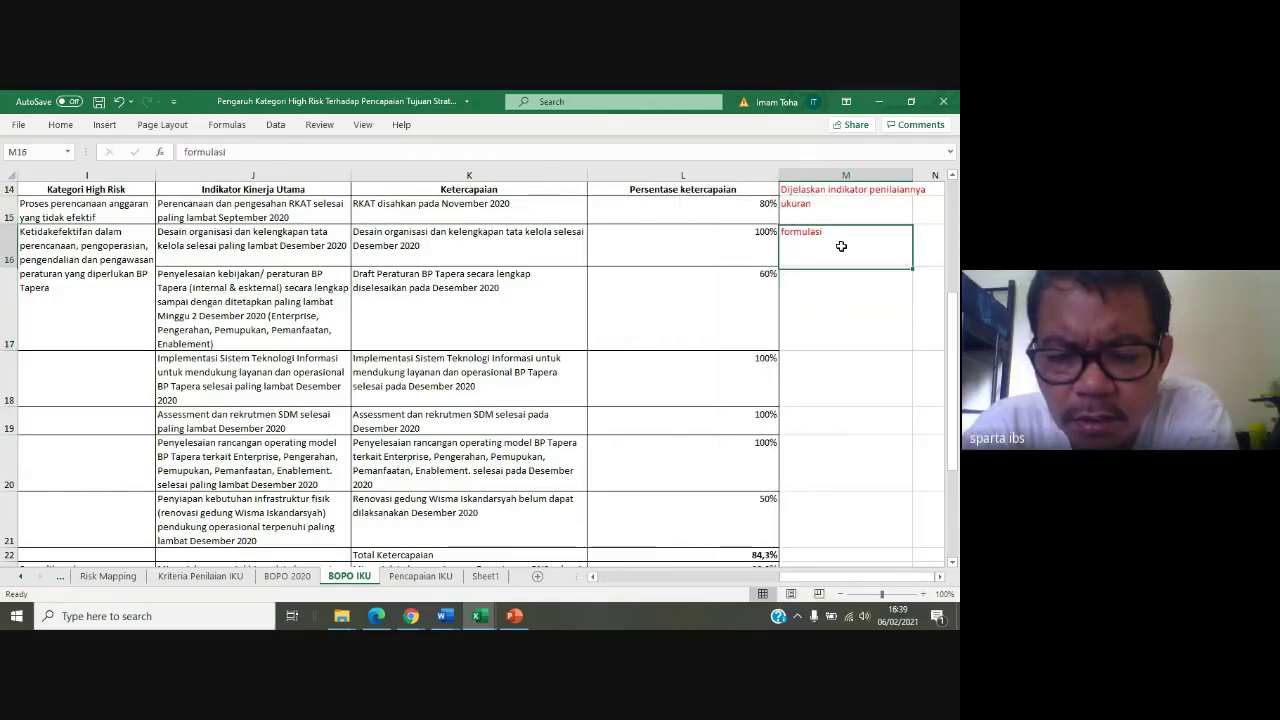
pyautogui.hotkey('ctrl', 'c')
pyautogui.click(827, 297)
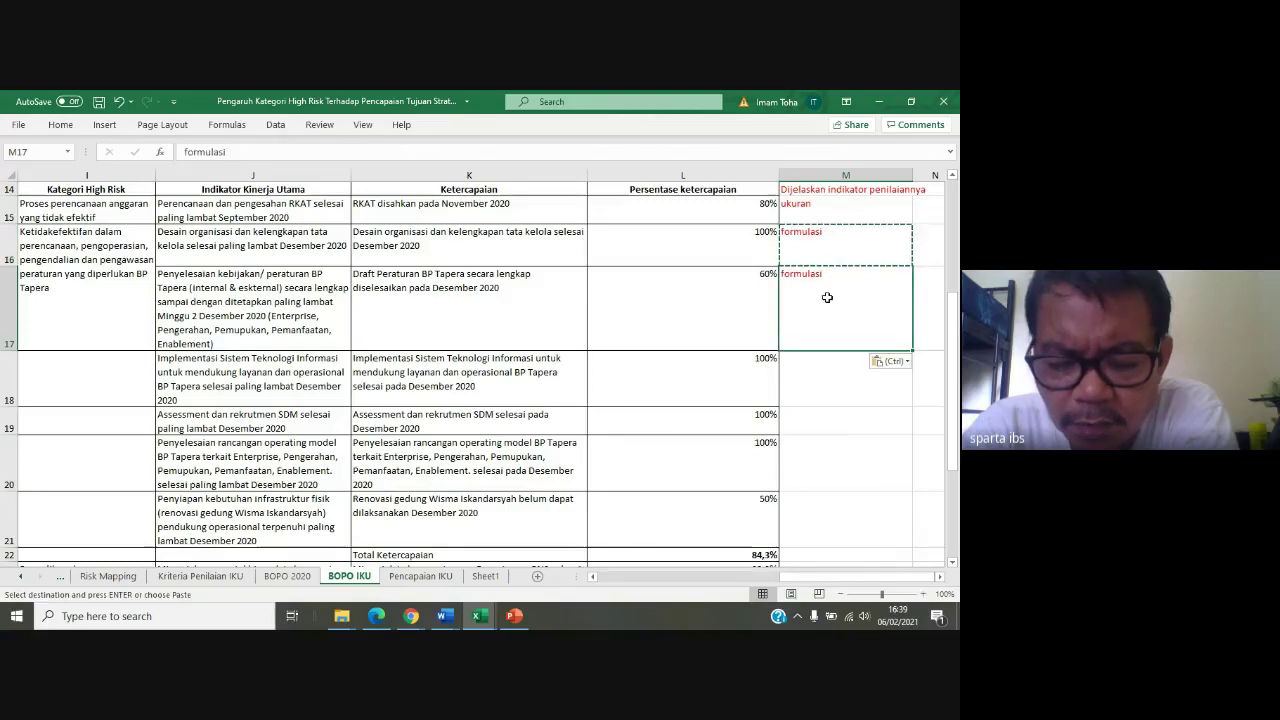
pyautogui.write('kriteria')
pyautogui.press('Return')
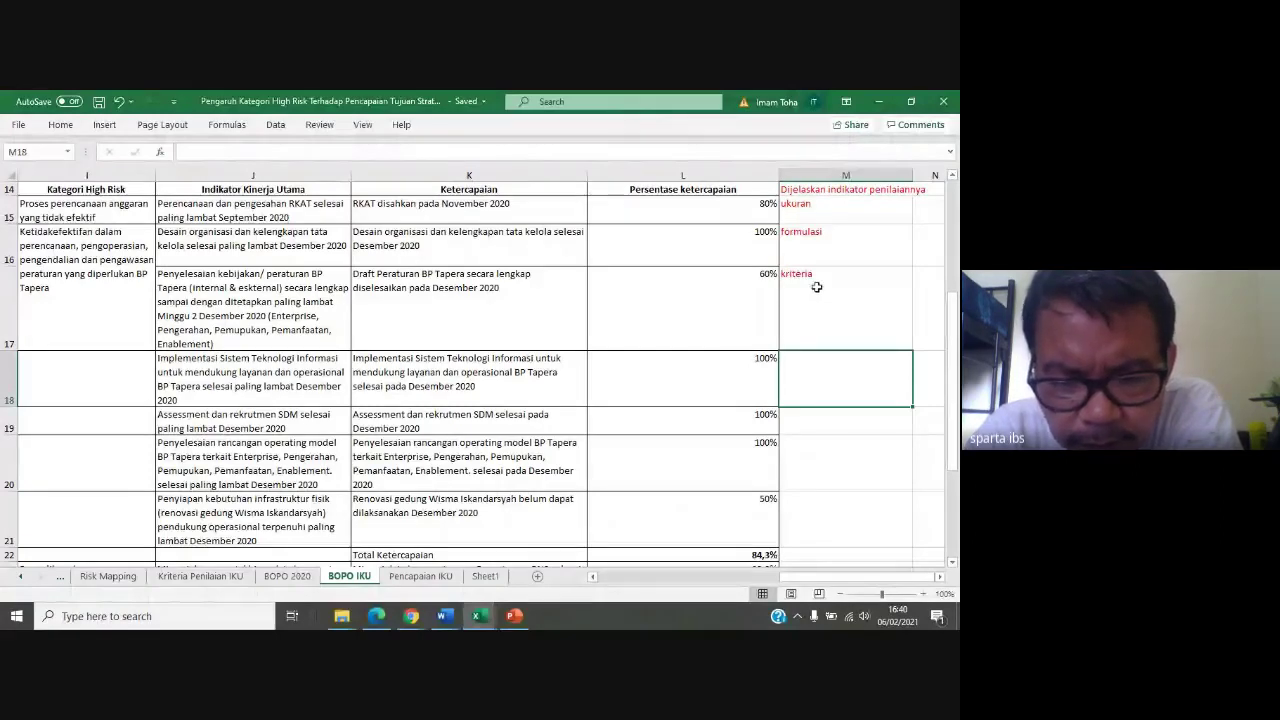
# On the Pencapaian IKU sheet, compare the shared IKU achievement of HR 1 and HR 2 with its target and classification
pyautogui.click(419, 577)
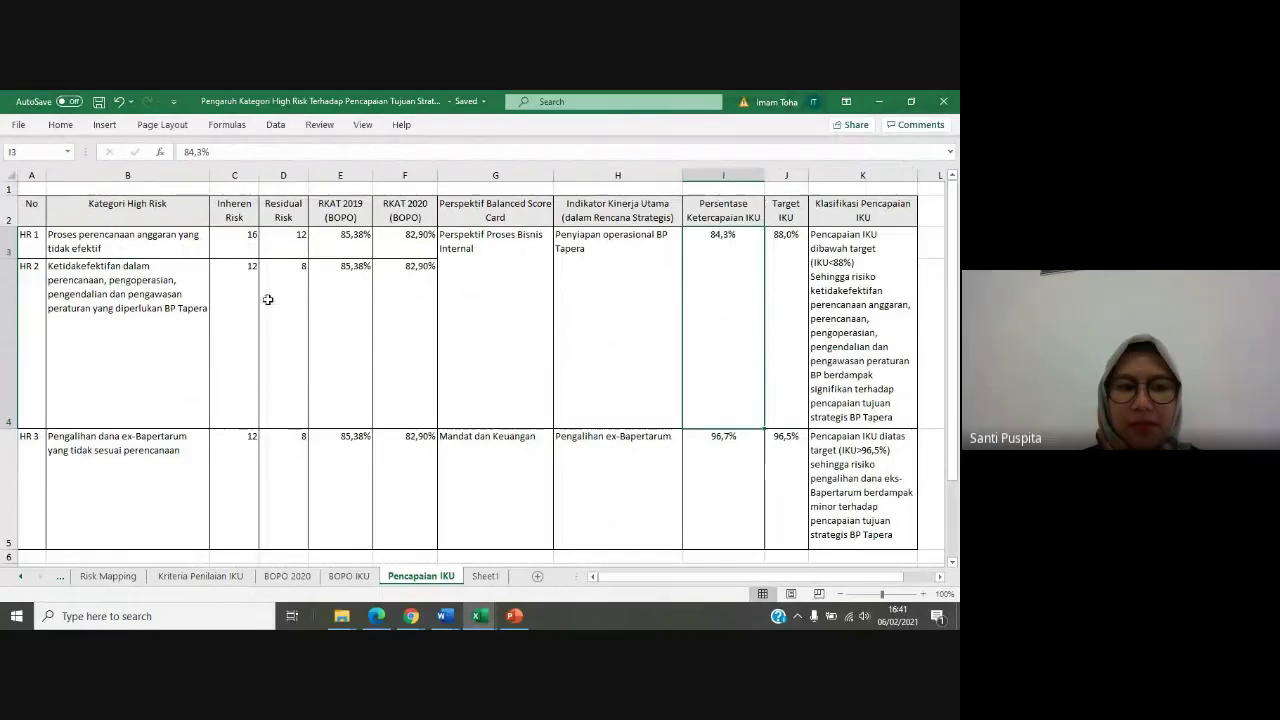
pyautogui.moveTo(4, 248)
pyautogui.mouseDown()
pyautogui.moveTo(5, 268)
pyautogui.moveTo(5, 250)
pyautogui.mouseUp()
pyautogui.click(738, 287)
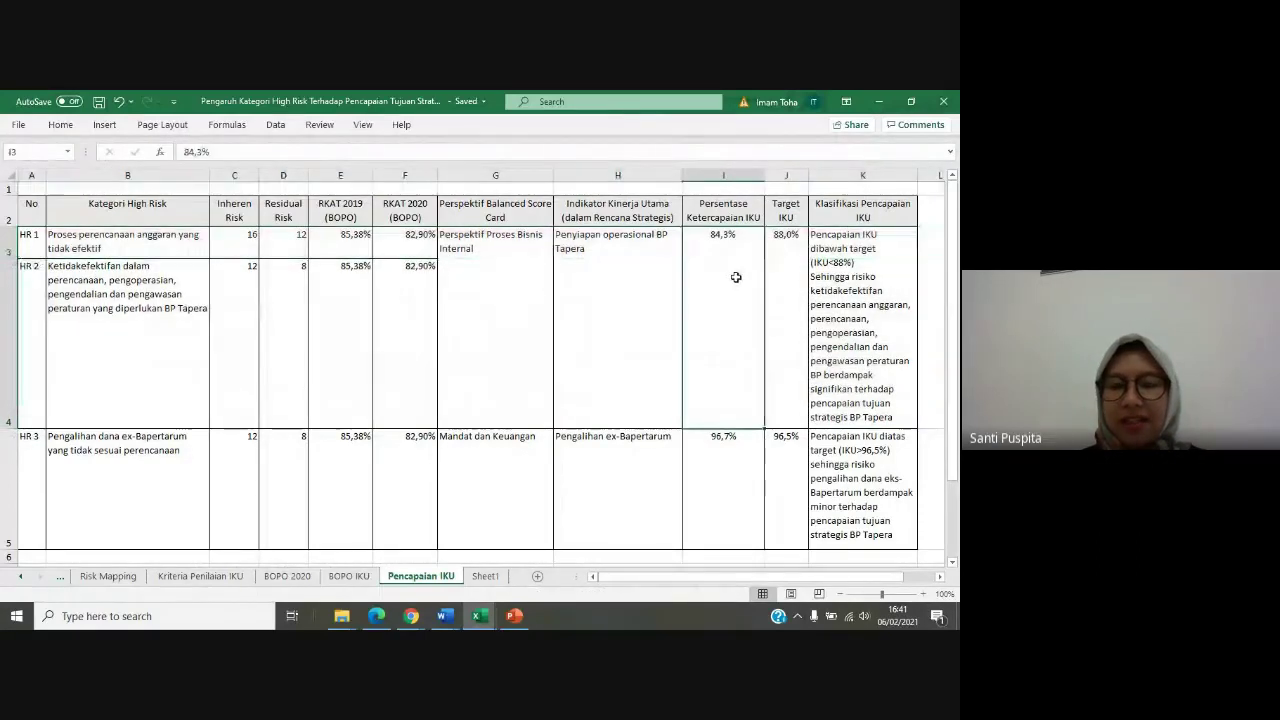
pyautogui.click(793, 245)
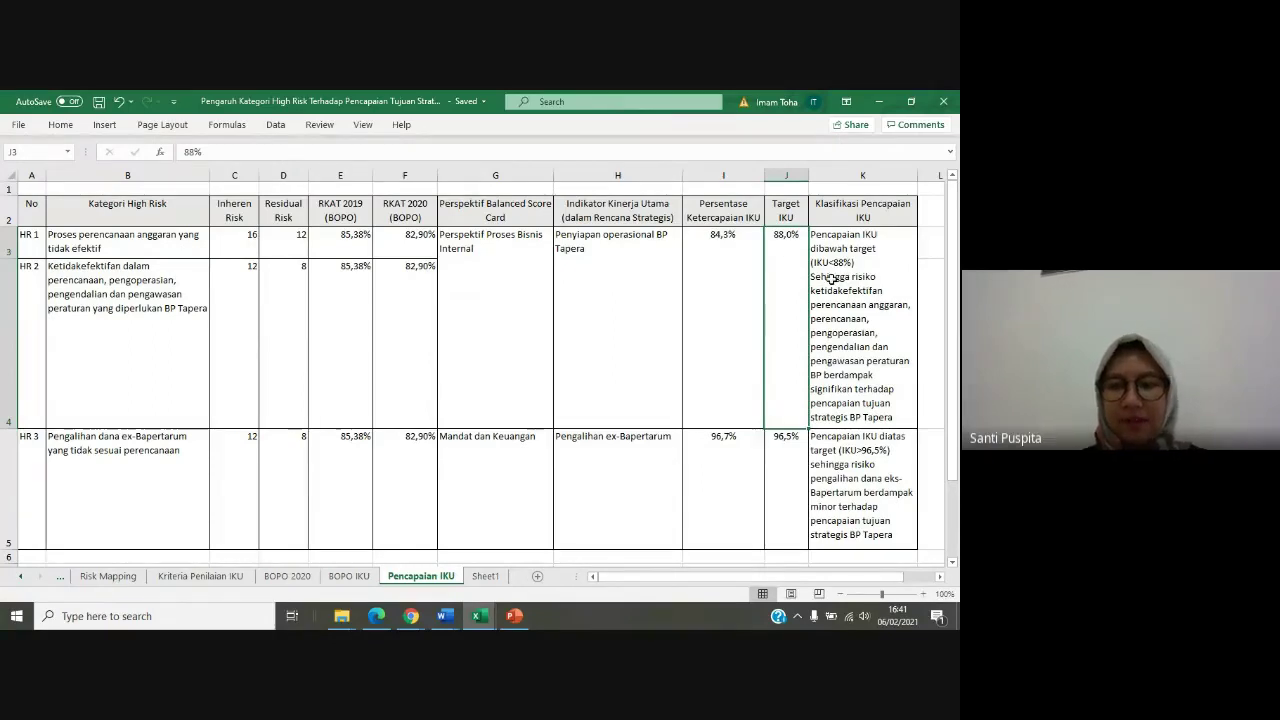
pyautogui.press('Right')
pyautogui.click(744, 301)
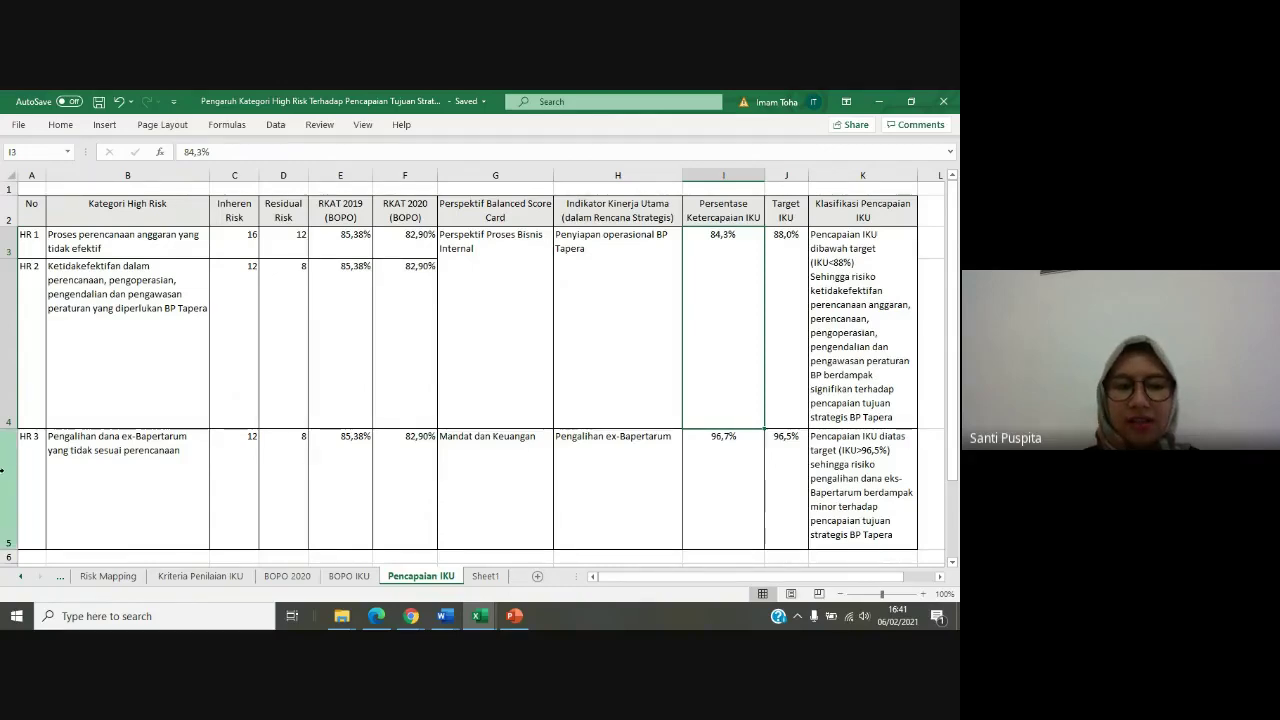
# Examine the HR 3 row, comparing its IKU achievement percentage with the target and its Klasifikasi Pencapaian IKU
pyautogui.click(2, 470)
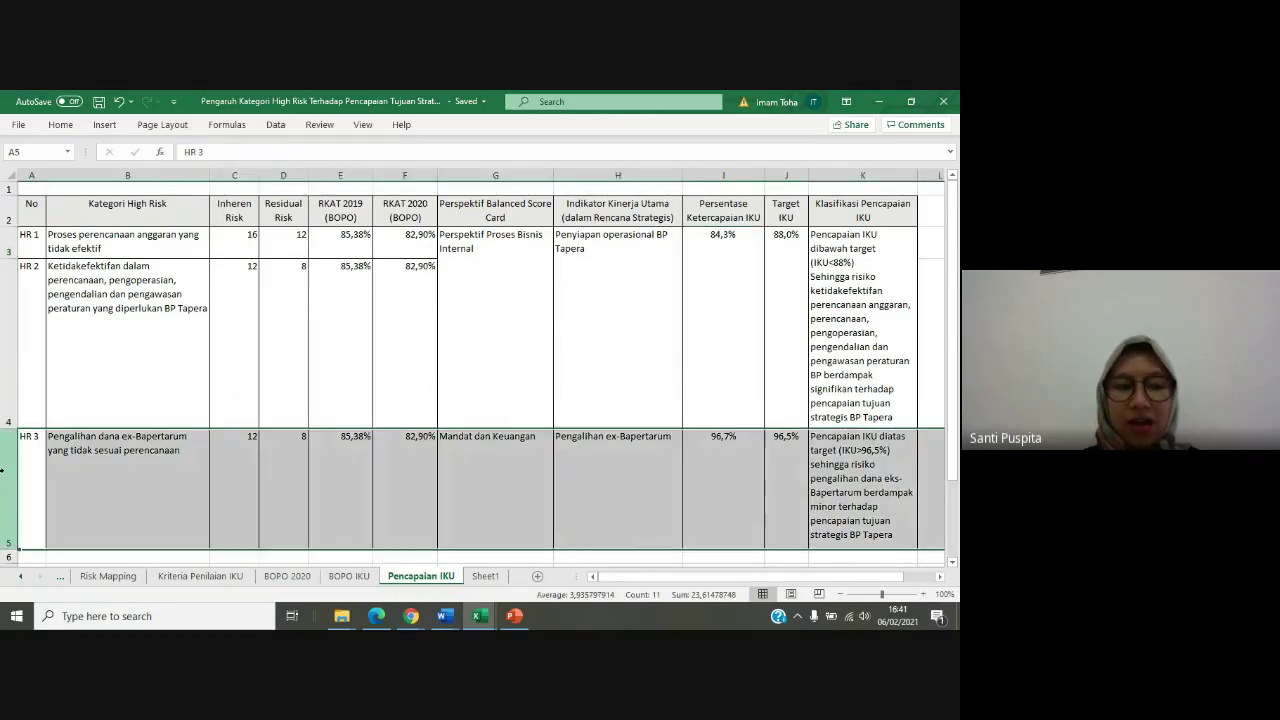
pyautogui.click(115, 486)
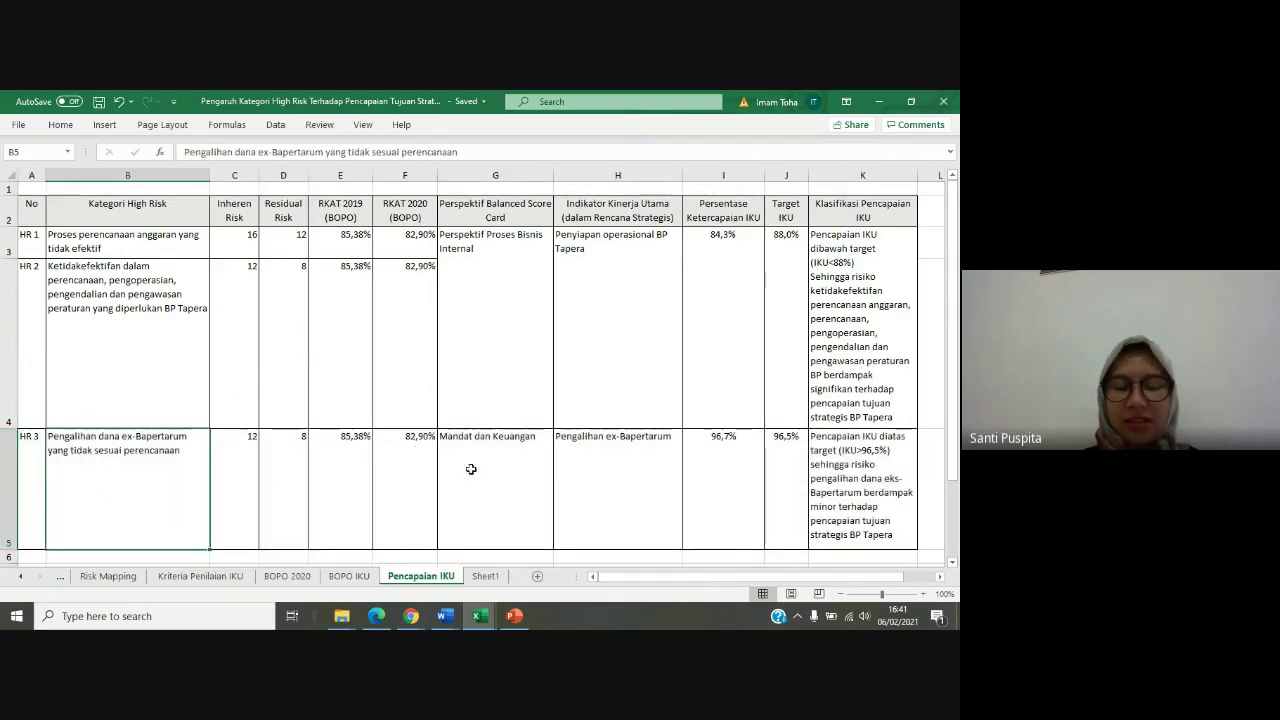
pyautogui.click(744, 472)
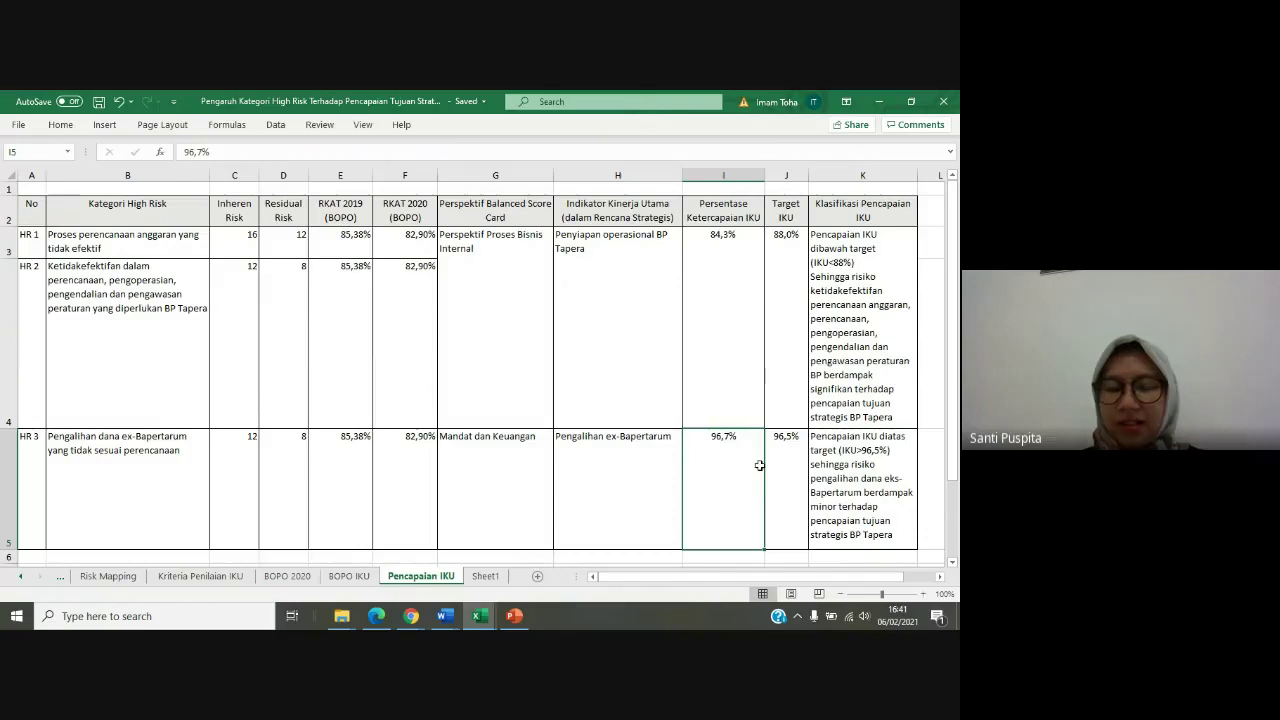
pyautogui.click(775, 470)
pyautogui.click(725, 479)
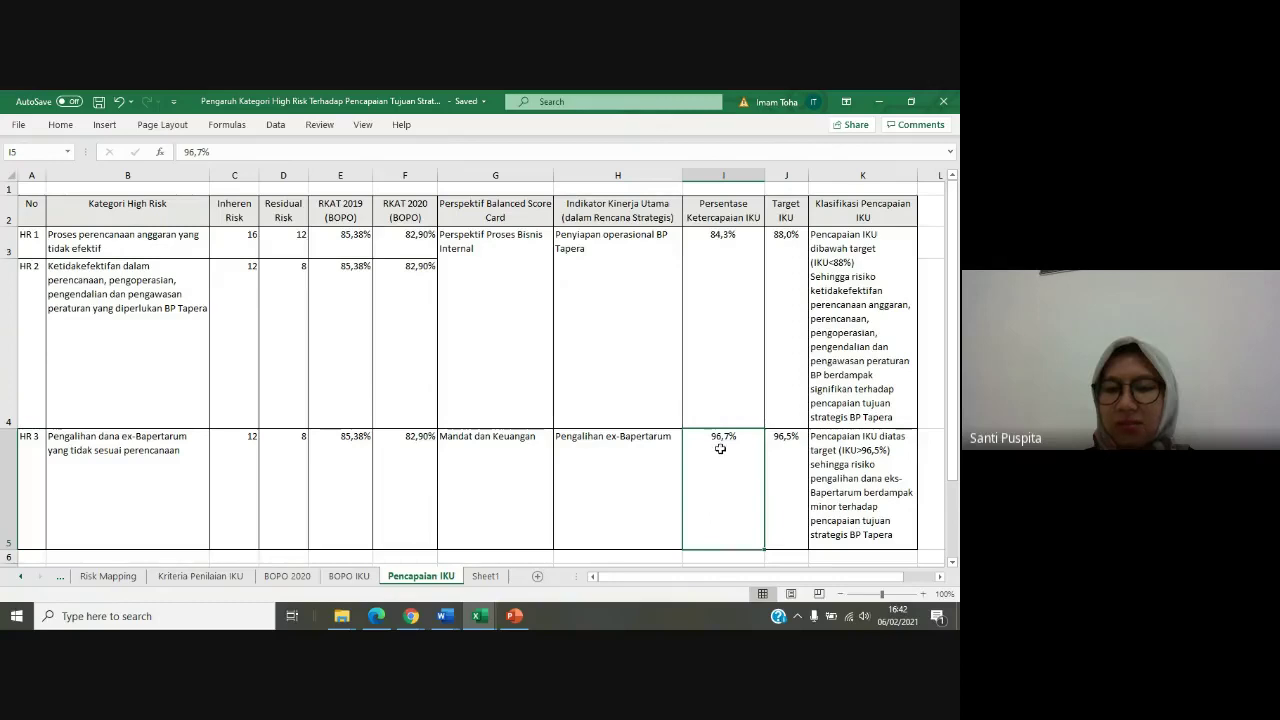
pyautogui.click(787, 466)
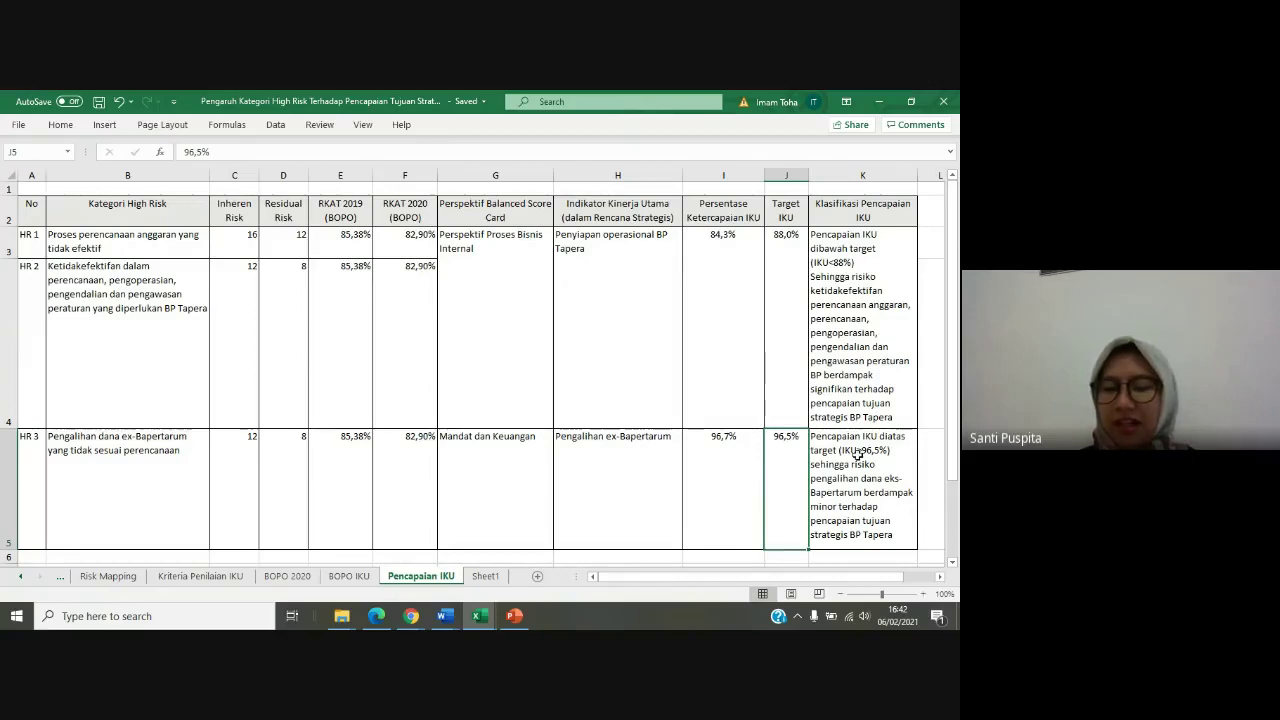
pyautogui.click(857, 453)
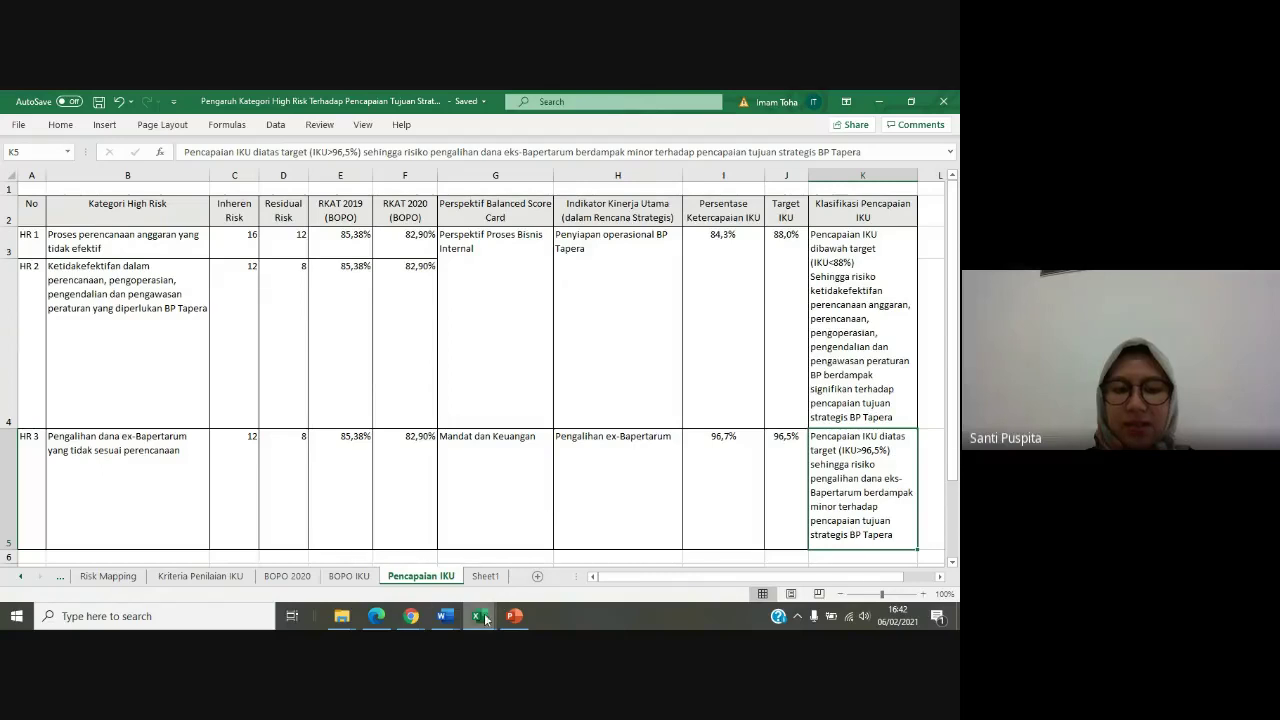
# Switch to the Google Meet window in Chrome
pyautogui.moveTo(411, 616)
pyautogui.click(466, 578)
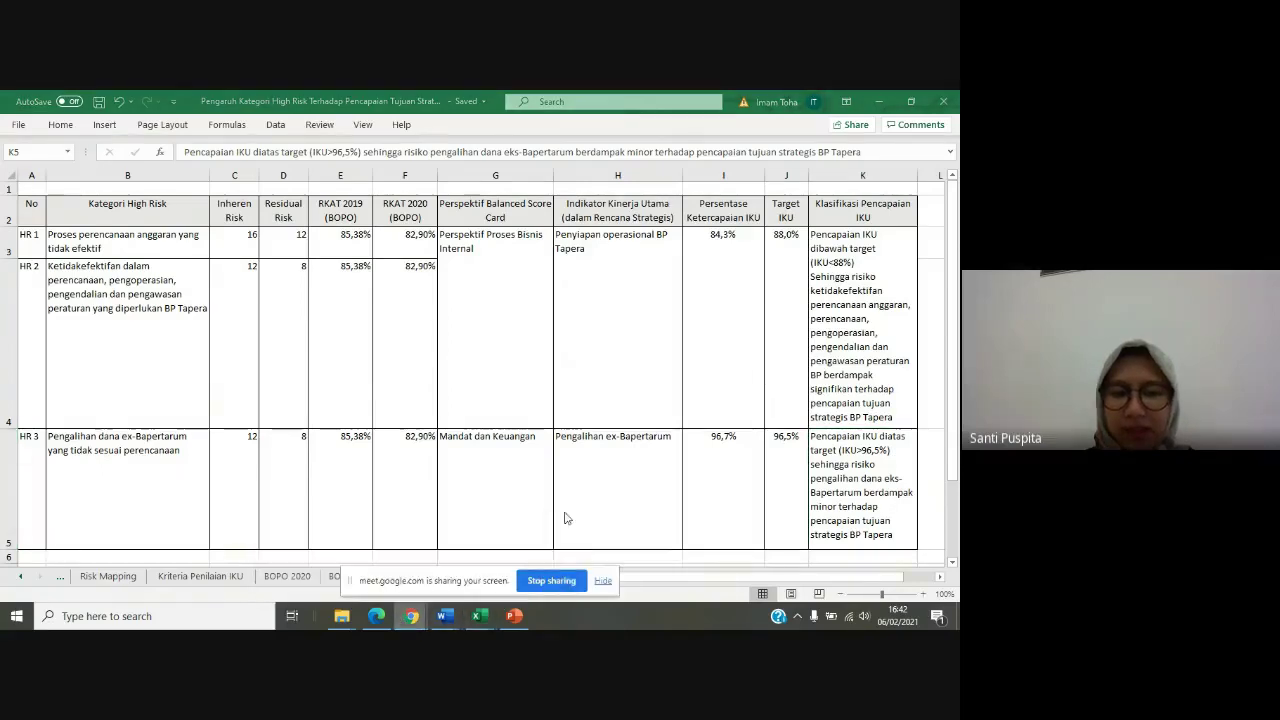
# Stop sharing the screen in the Google Meet call
pyautogui.click(550, 580)
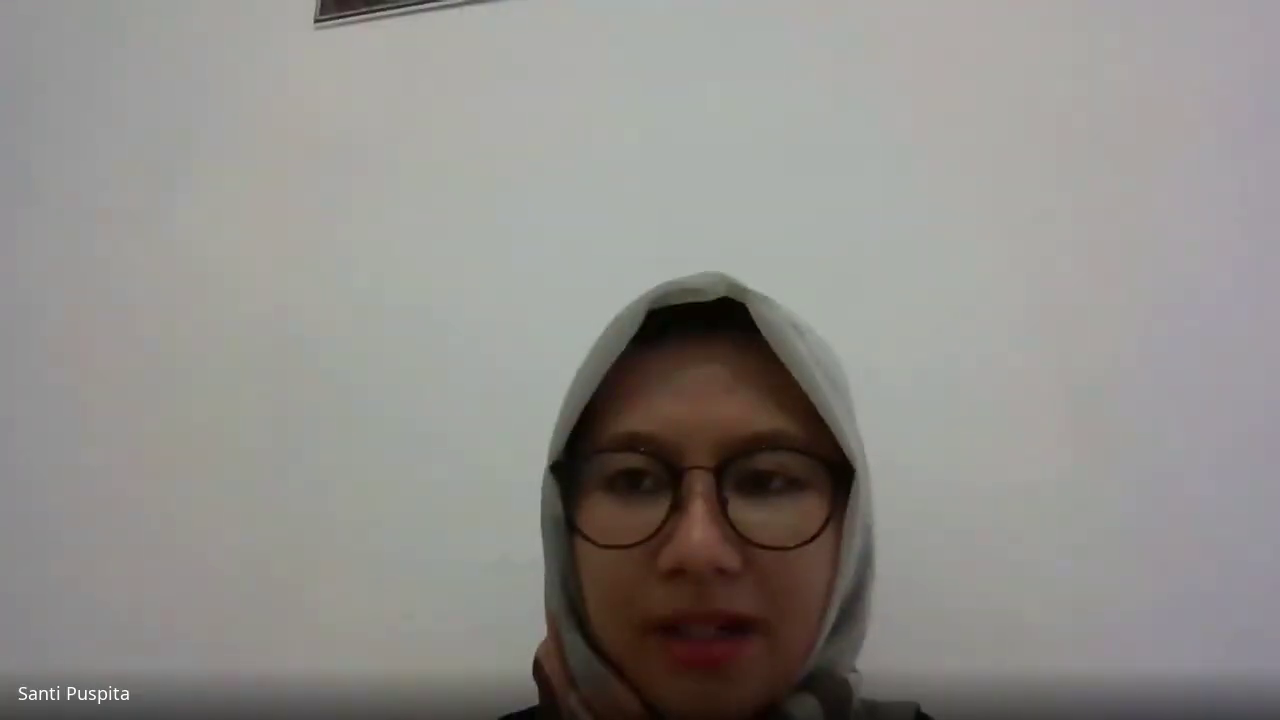
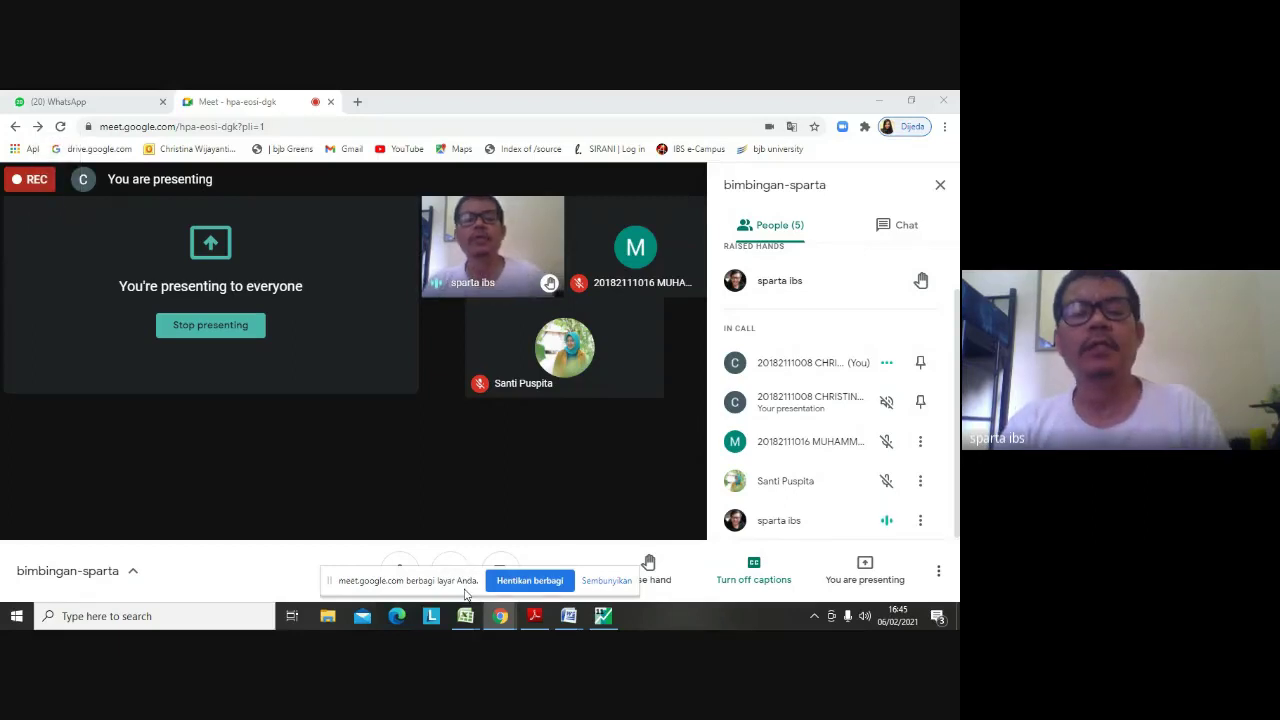
pyautogui.click(465, 615)
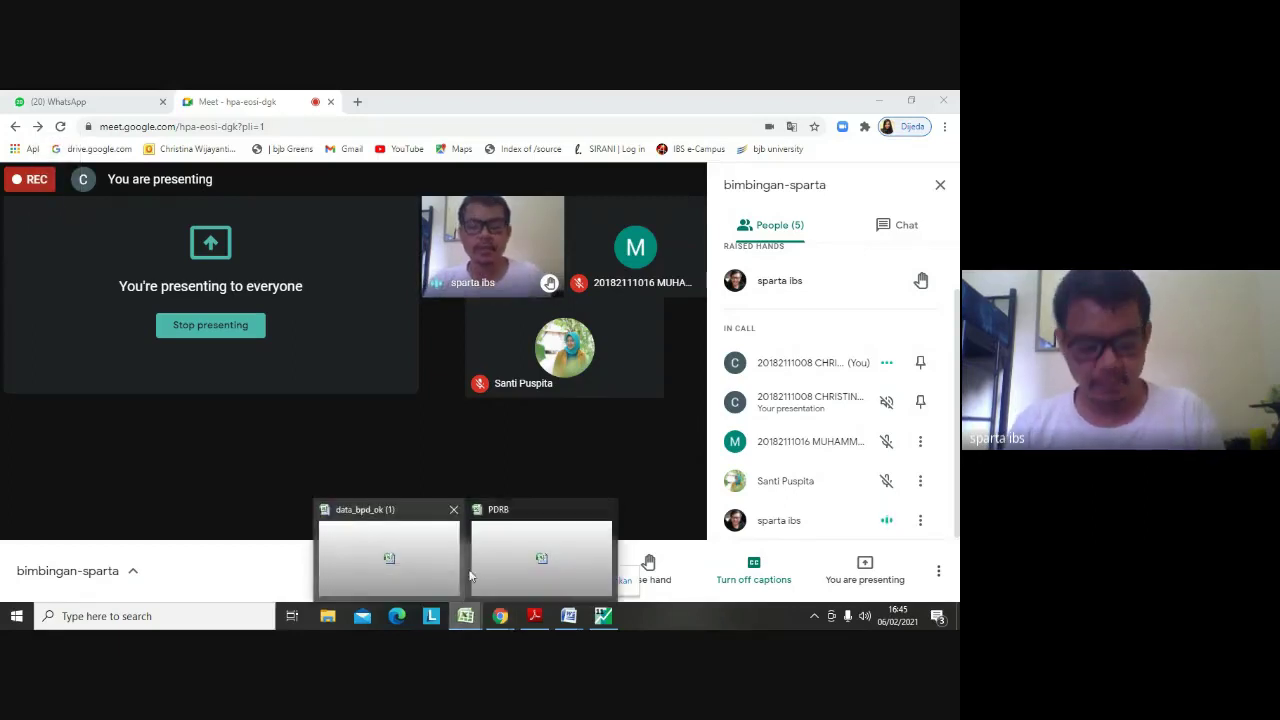
pyautogui.click(379, 414)
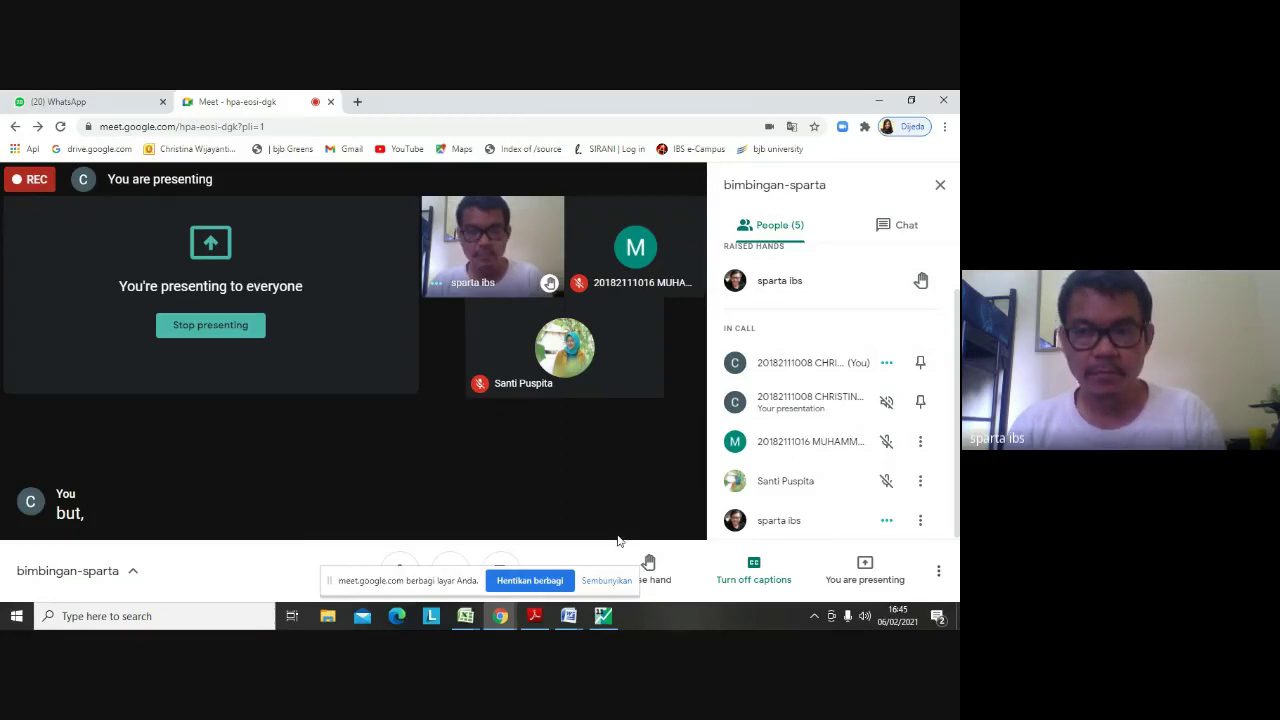
pyautogui.click(865, 568)
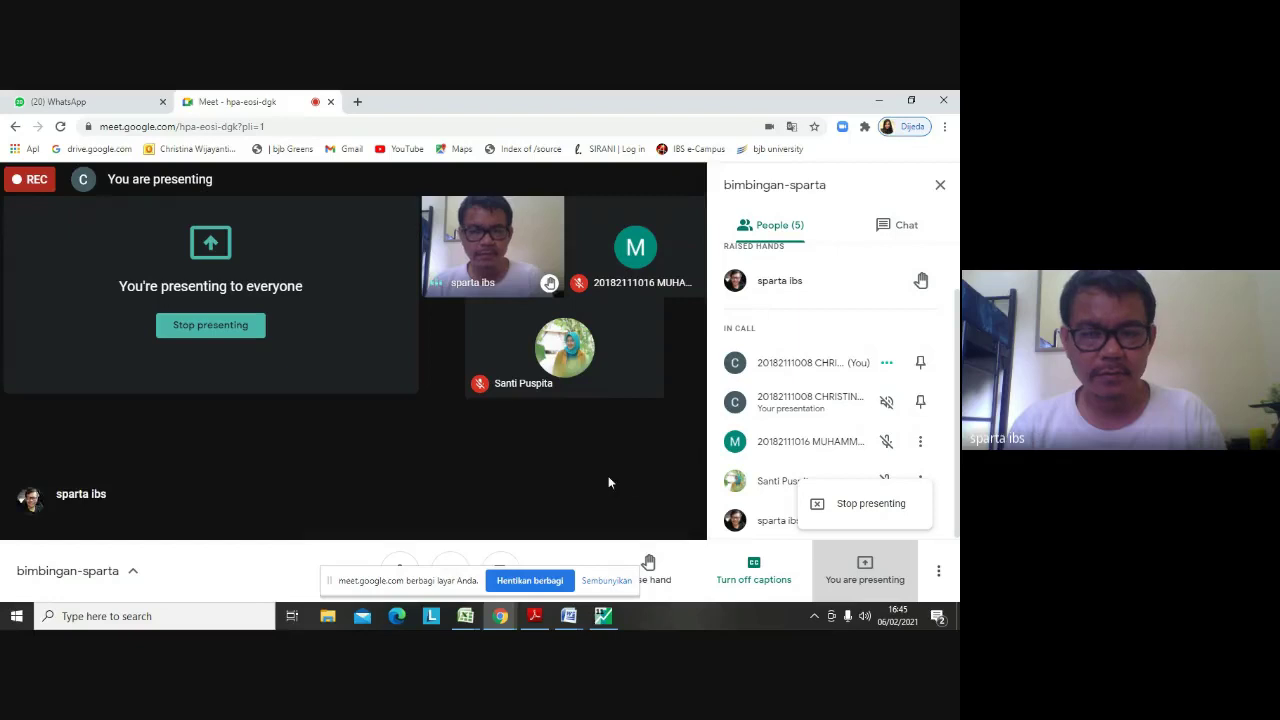
pyautogui.click(289, 577)
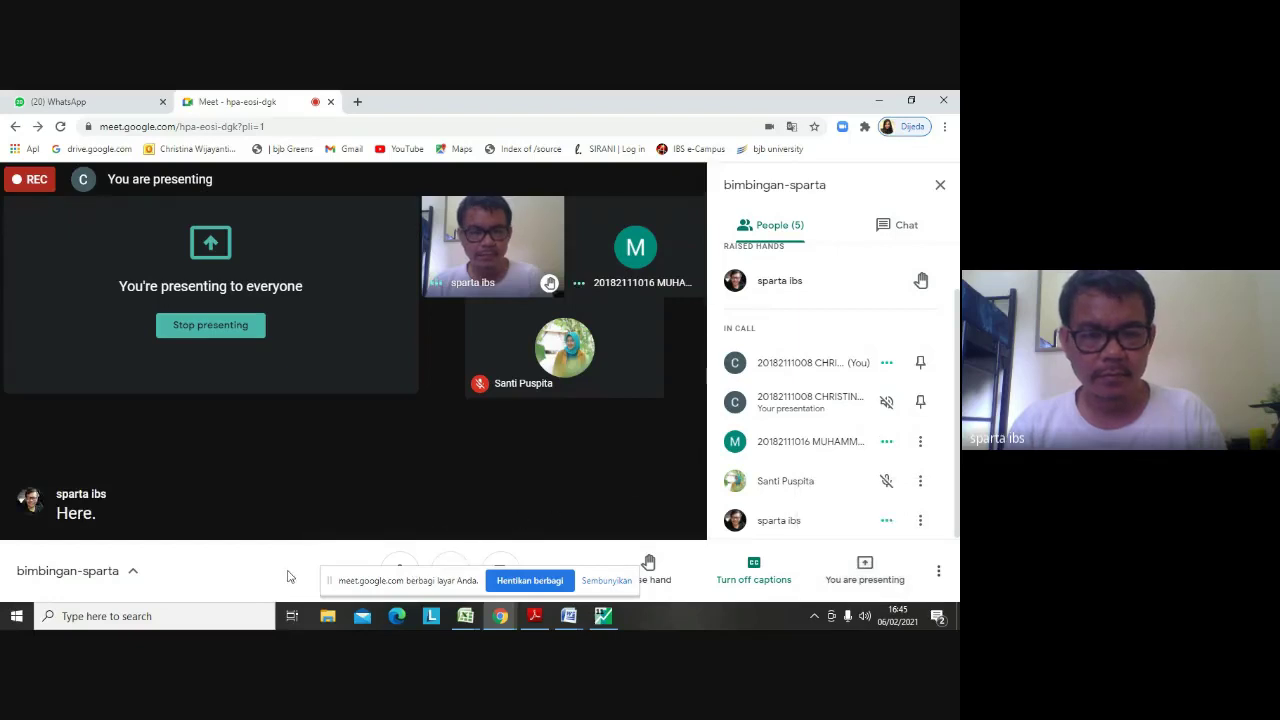
pyautogui.click(323, 577)
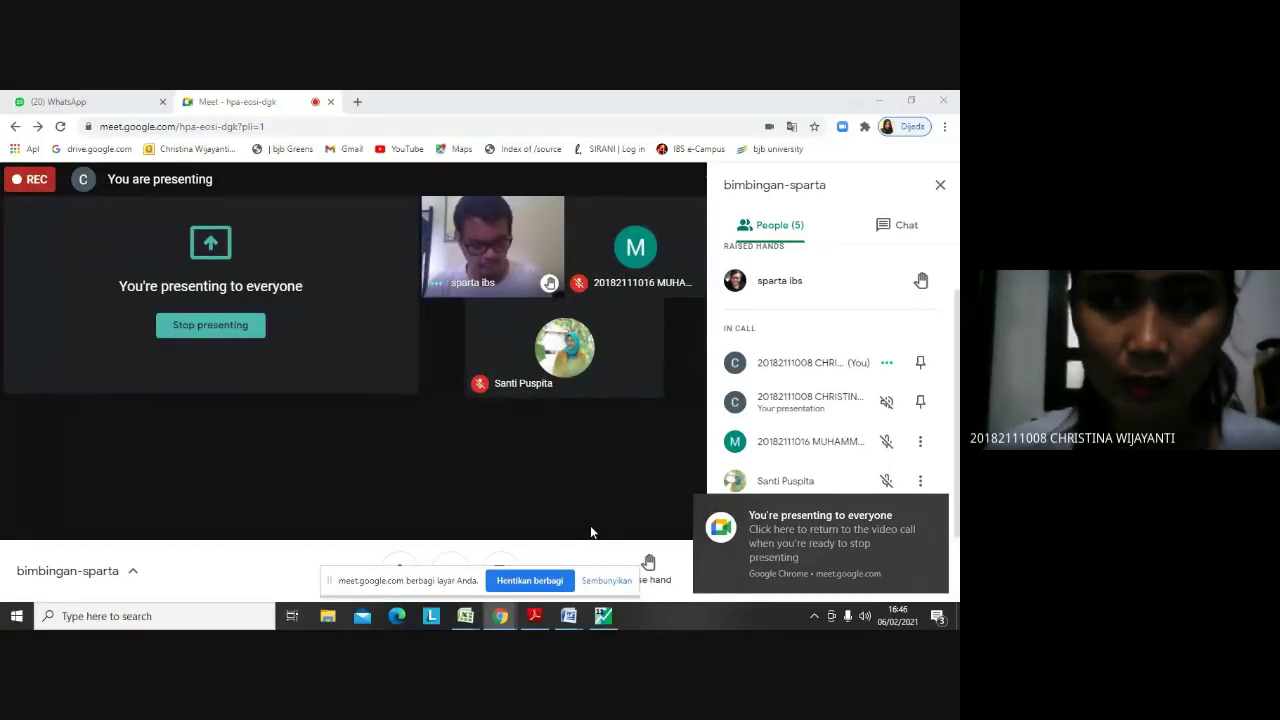
# In EViews, estimate the least-squares equation "roa c npl ldr bopo car pdrb" for sample 2015 2019 and maximize its output
pyautogui.click(602, 616)
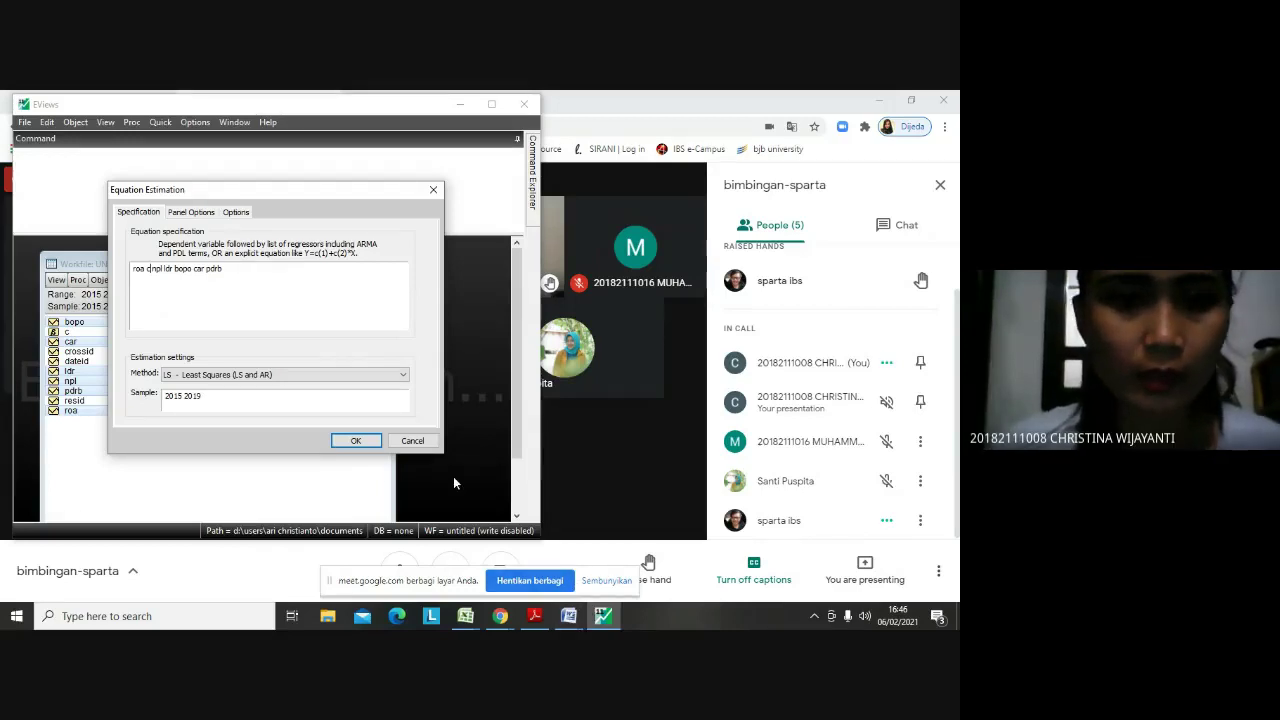
pyautogui.click(351, 444)
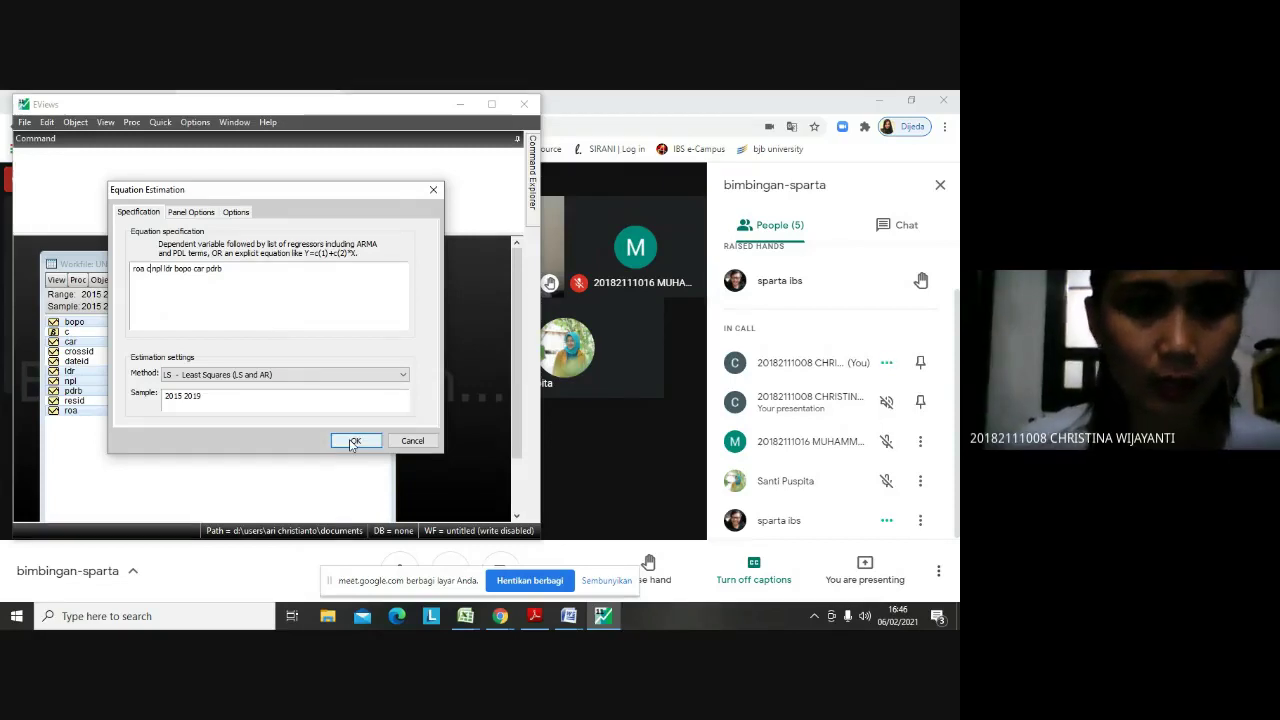
pyautogui.click(353, 442)
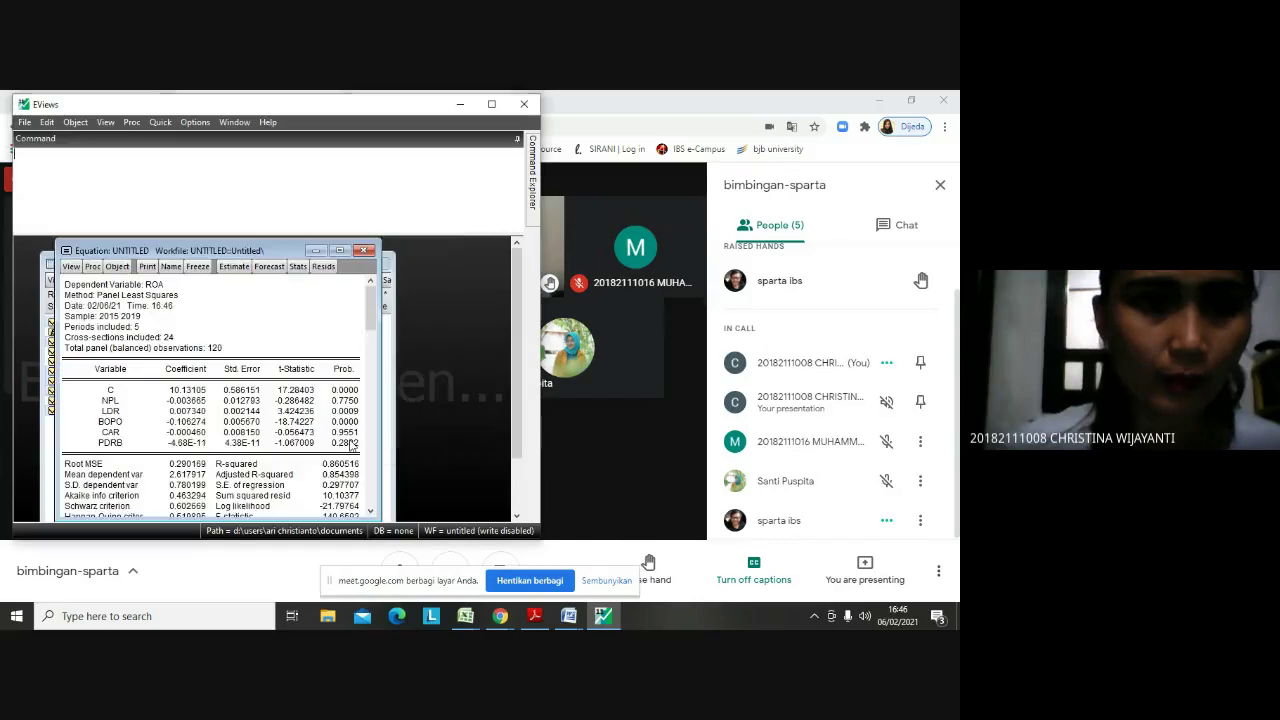
pyautogui.click(340, 251)
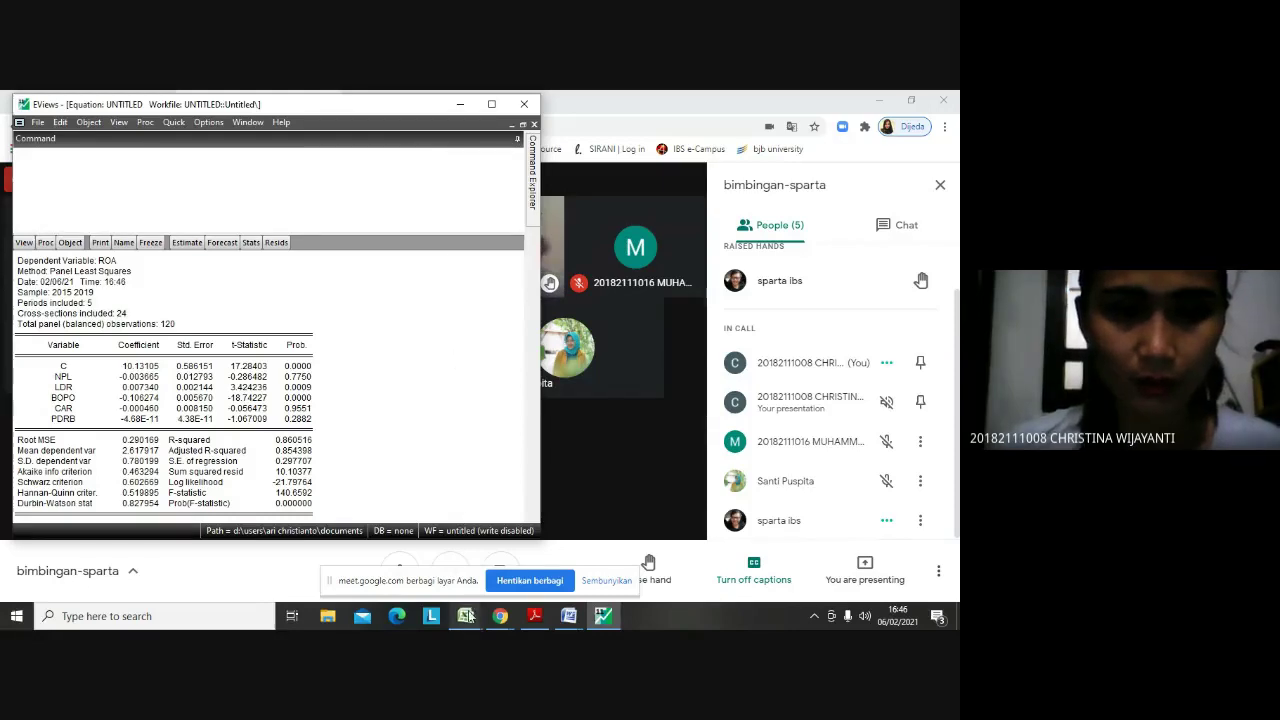
# Switch to the thesis document in Word and examine the regression coefficient table for return on assets on page 93
pyautogui.moveTo(503, 618)
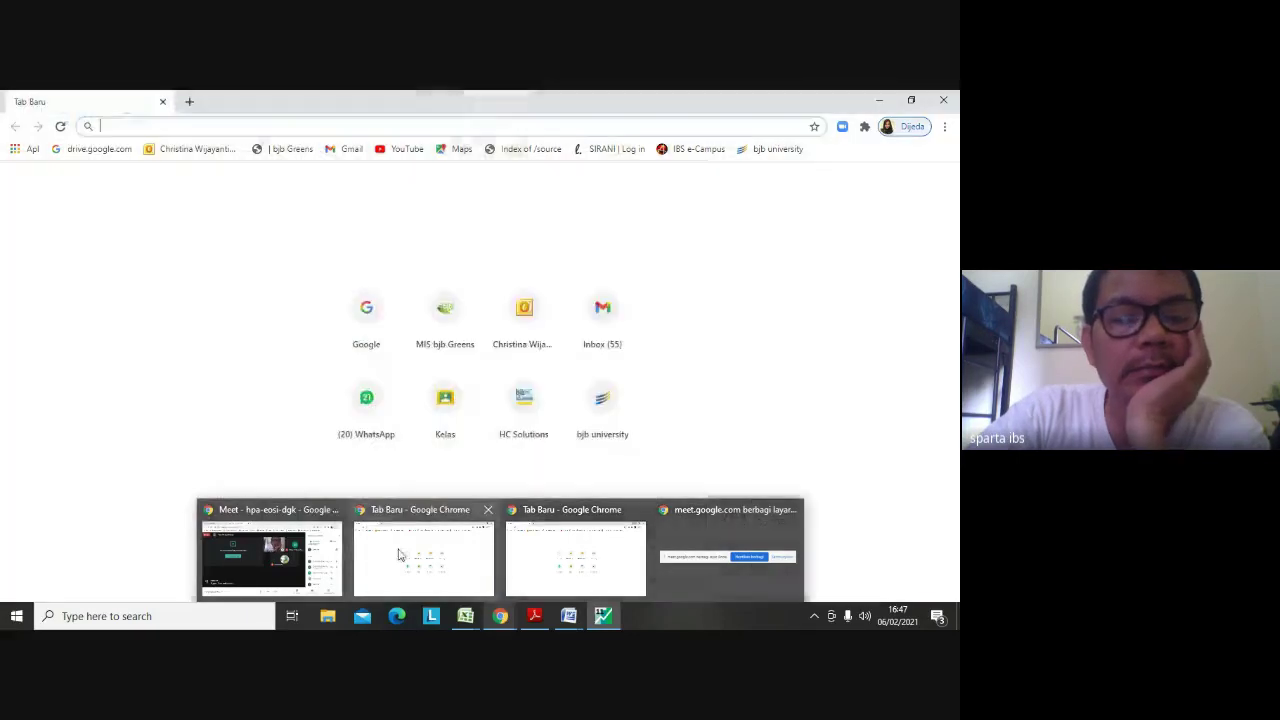
pyautogui.moveTo(570, 620)
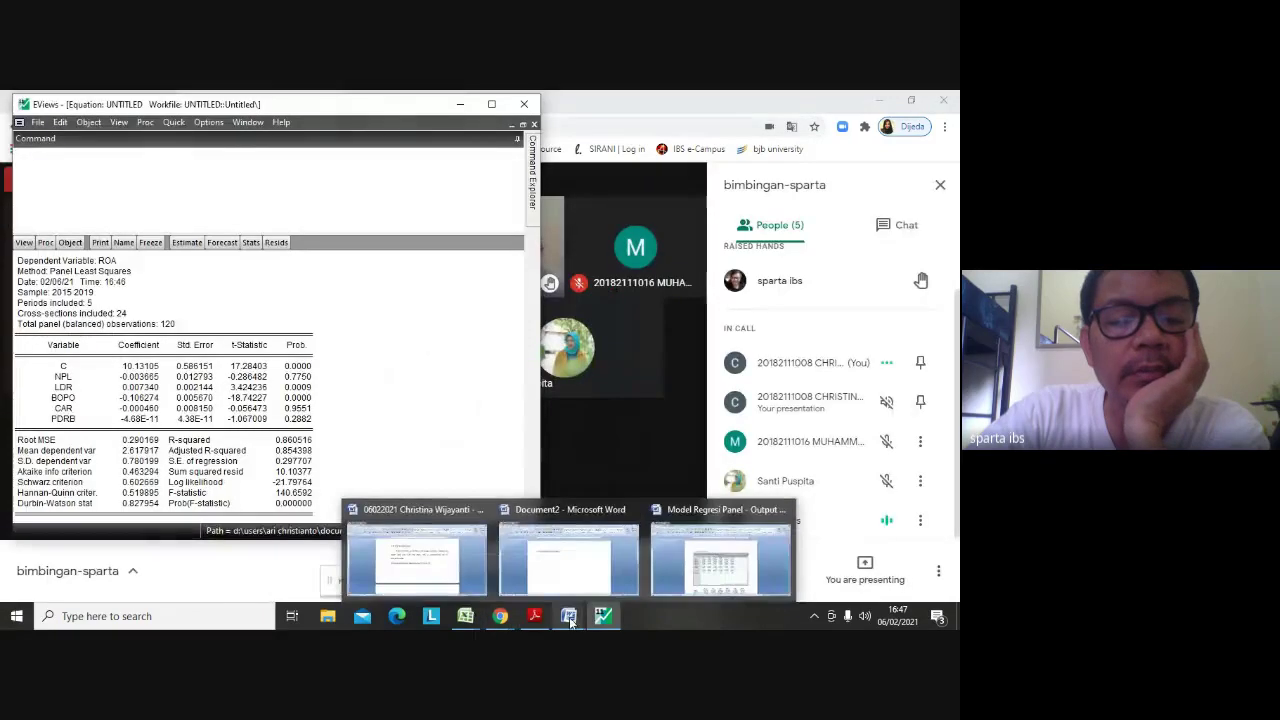
pyautogui.click(401, 569)
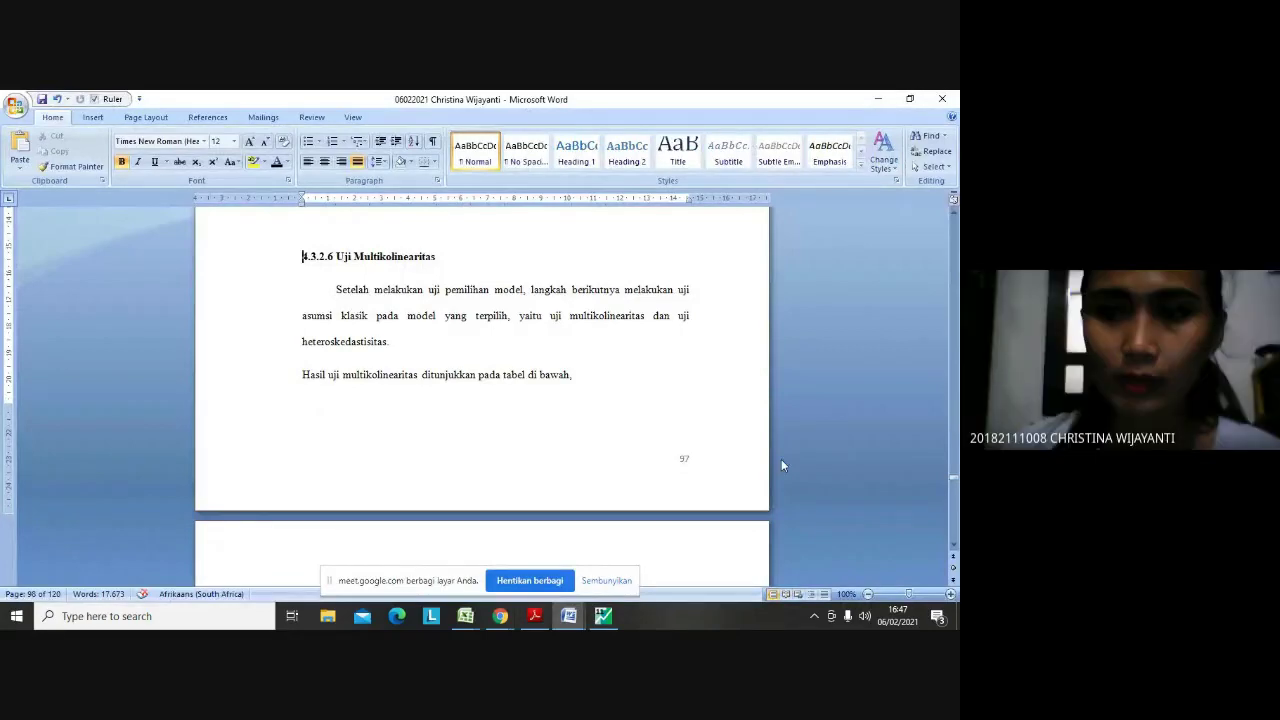
pyautogui.moveTo(955, 481); pyautogui.dragTo(955, 486)
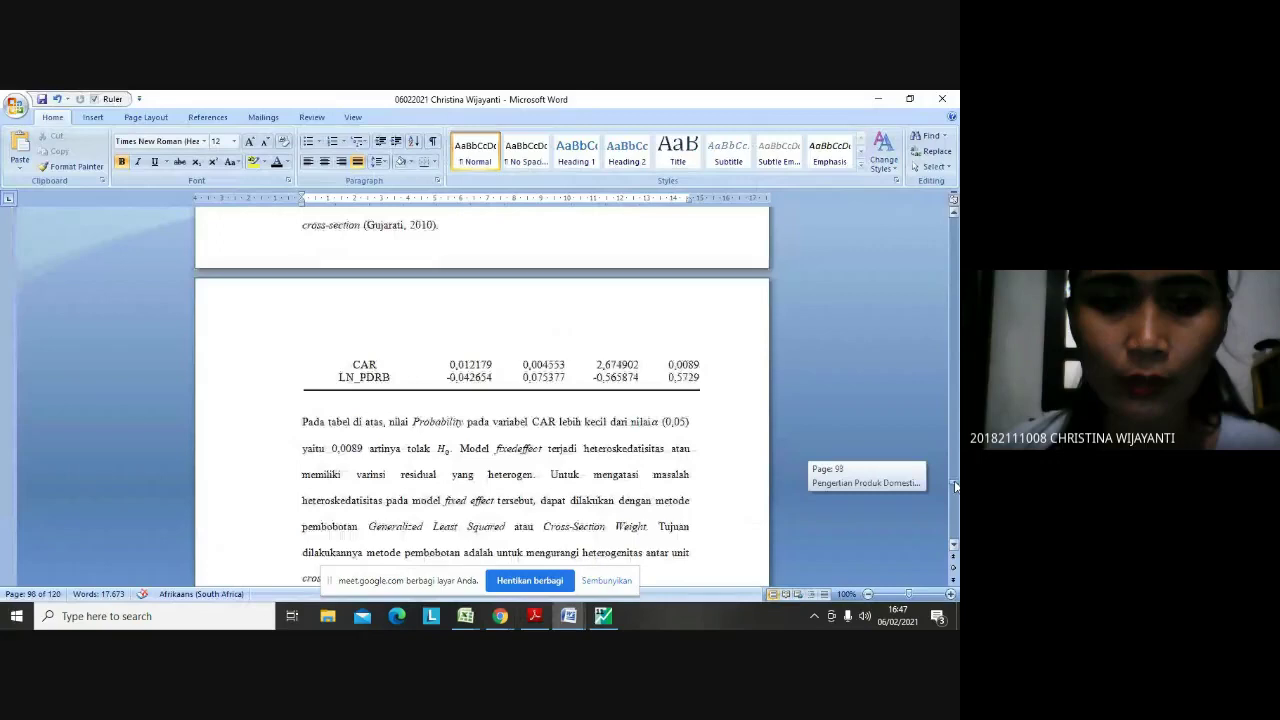
pyautogui.moveTo(955, 486)
pyautogui.mouseDown()
pyautogui.moveTo(955, 456)
pyautogui.moveTo(955, 474)
pyautogui.mouseUp()
pyautogui.scroll(5, 955, 215)
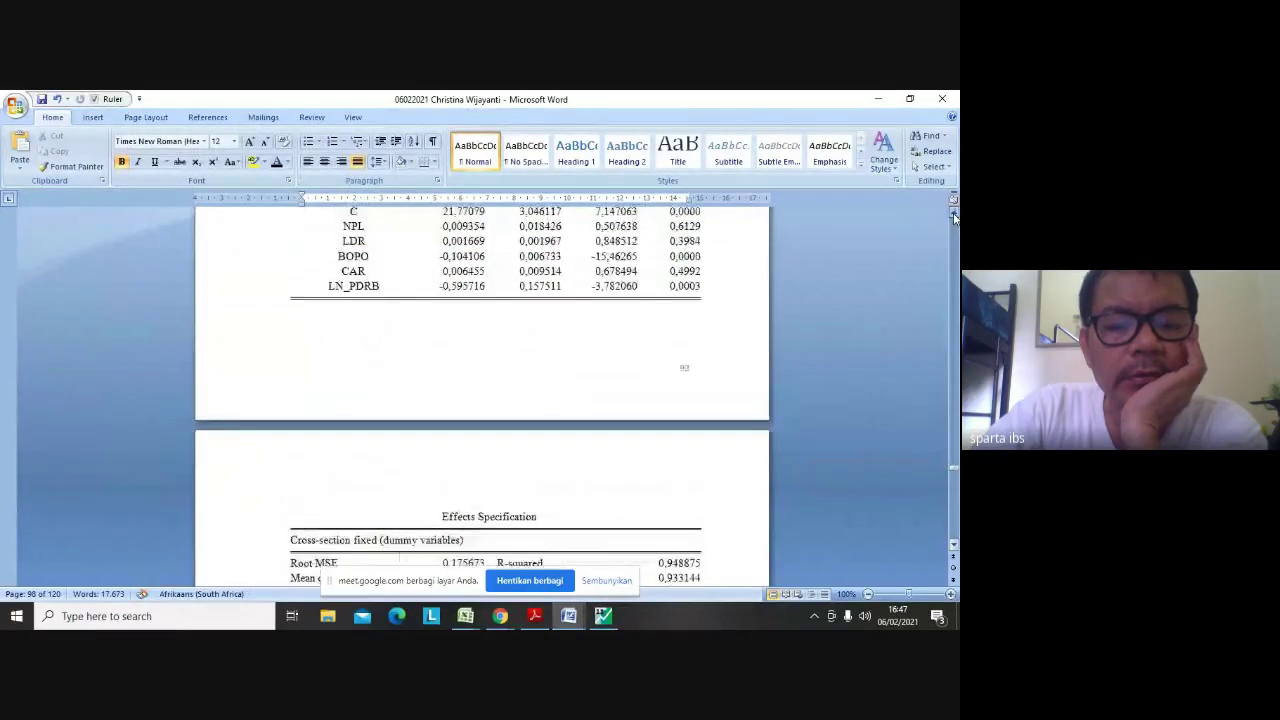
pyautogui.scroll(3, 955, 215)
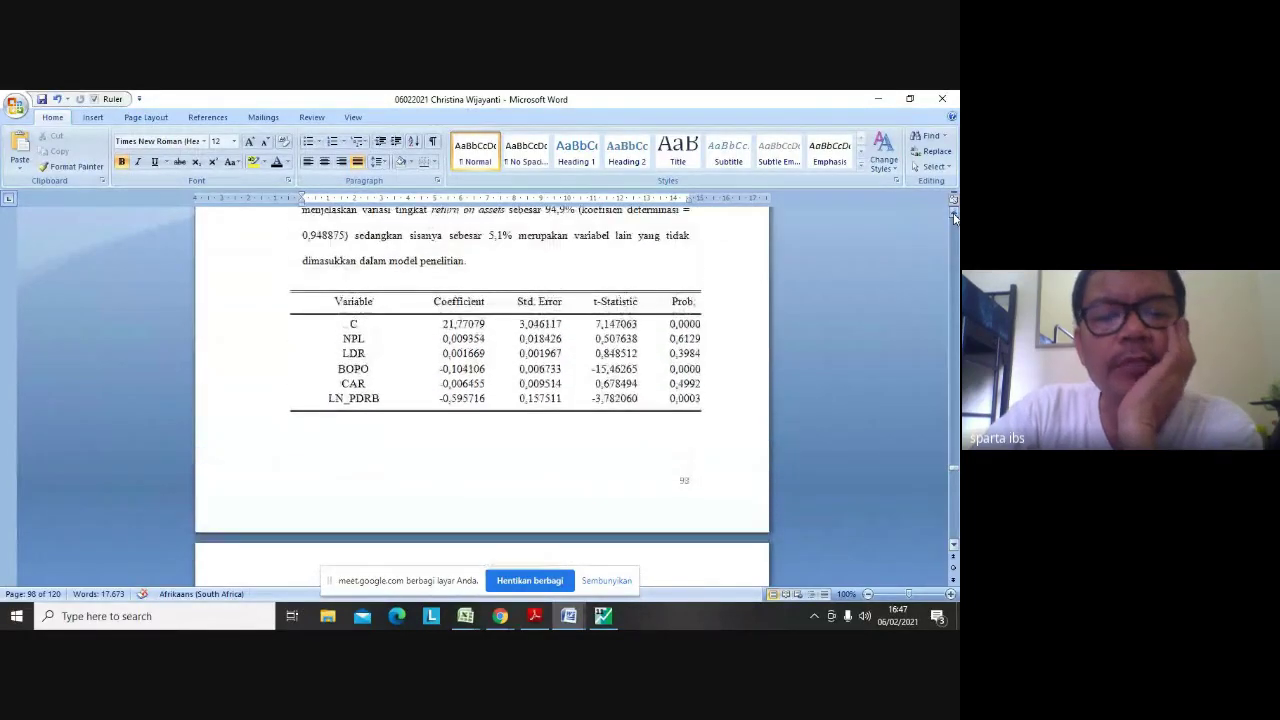
pyautogui.scroll(1, 955, 217)
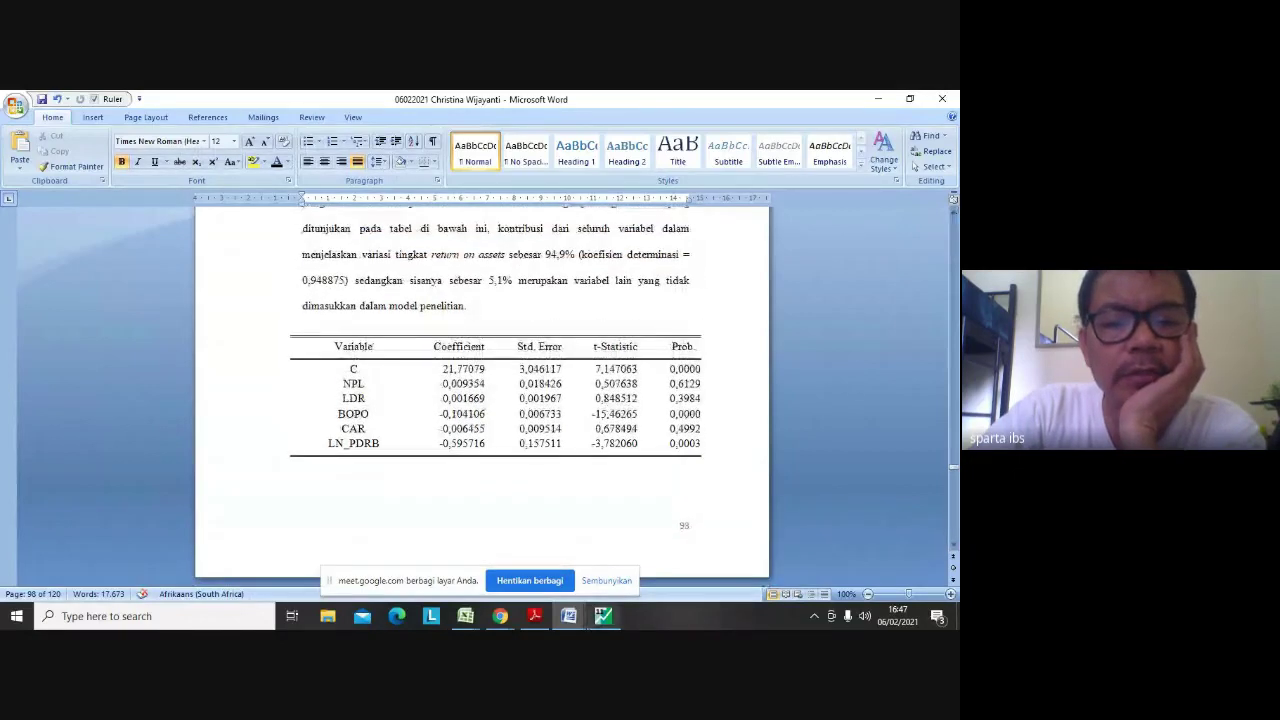
# Switch back to EViews, delete the untitled equation, and try to save the changed workfile
pyautogui.click(603, 616)
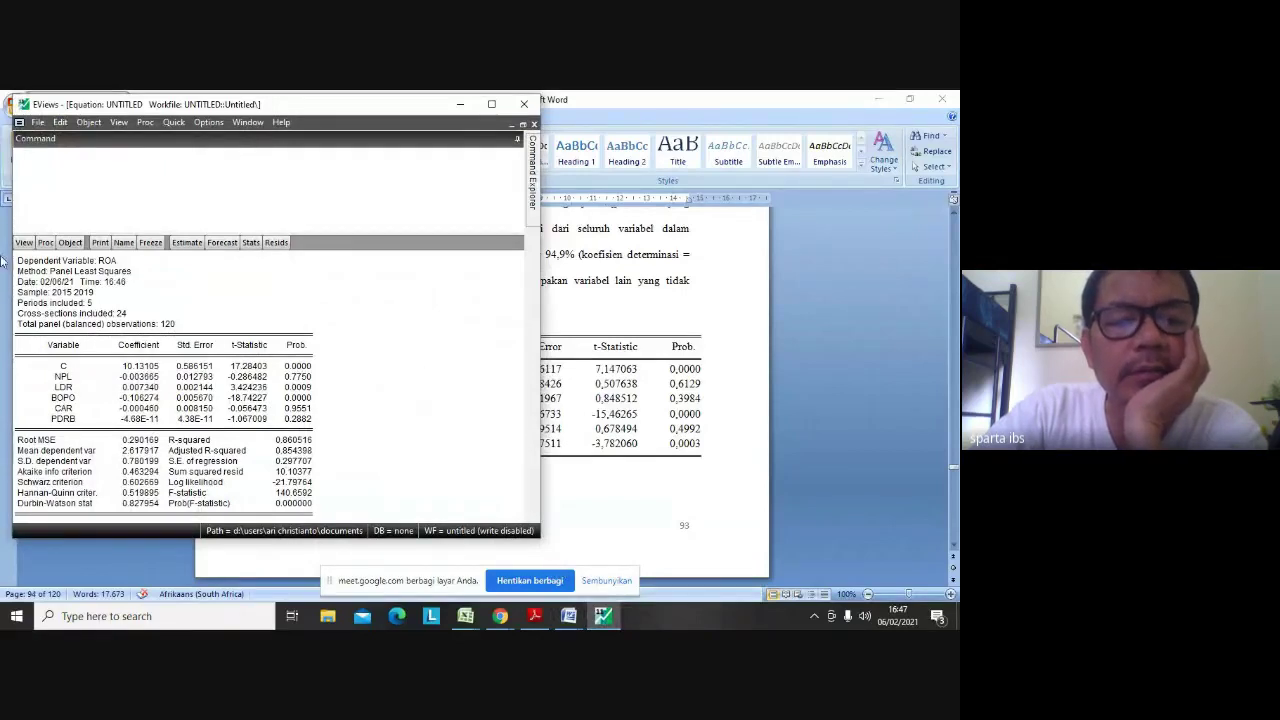
pyautogui.click(521, 108)
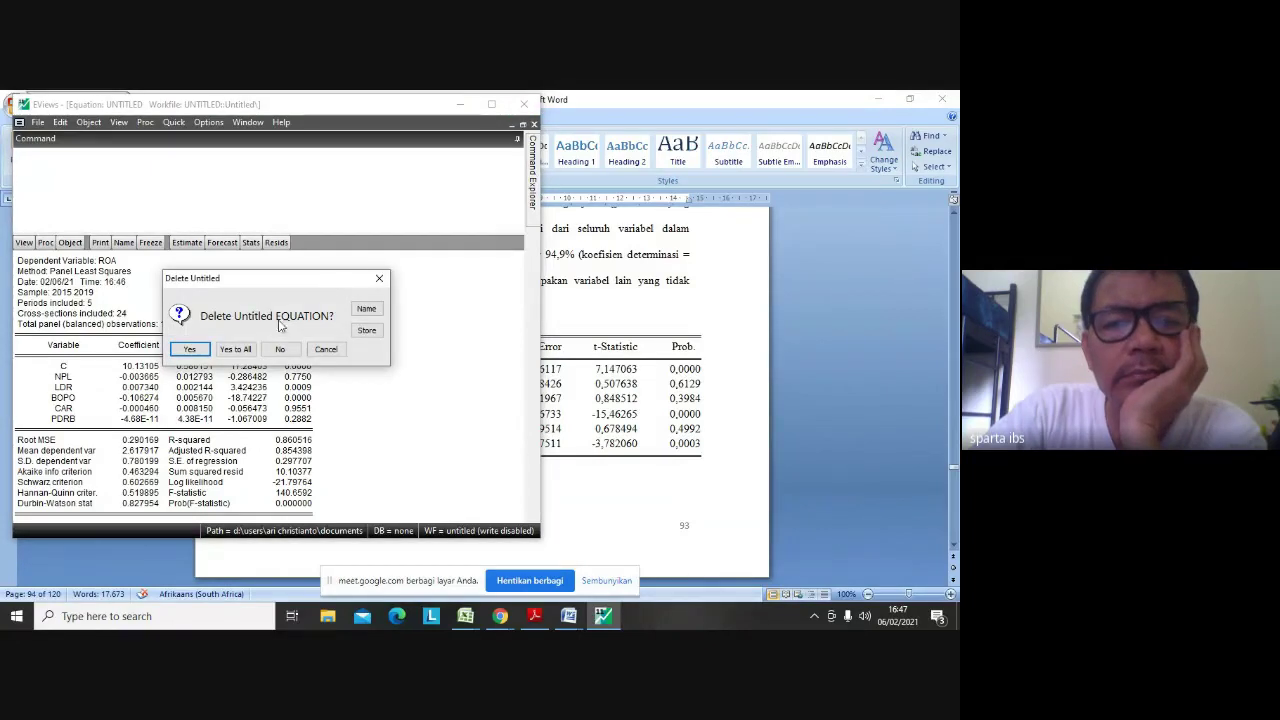
pyautogui.click(237, 349)
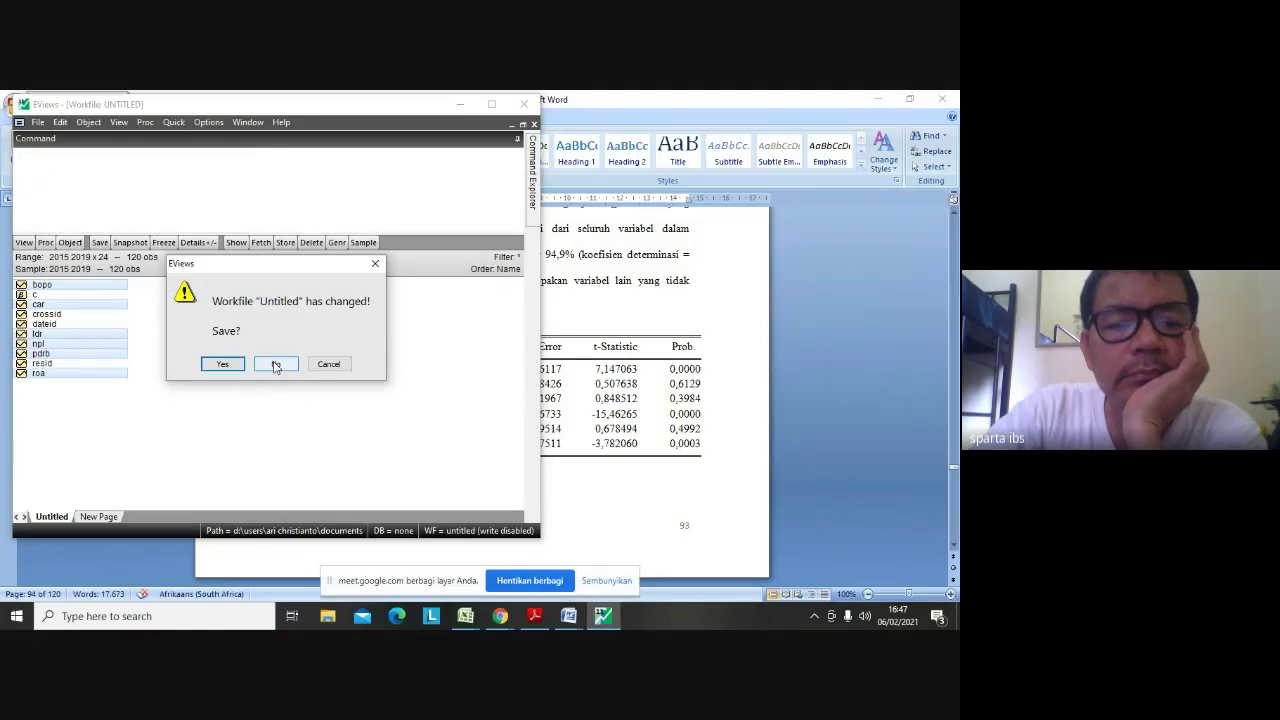
pyautogui.click(222, 364)
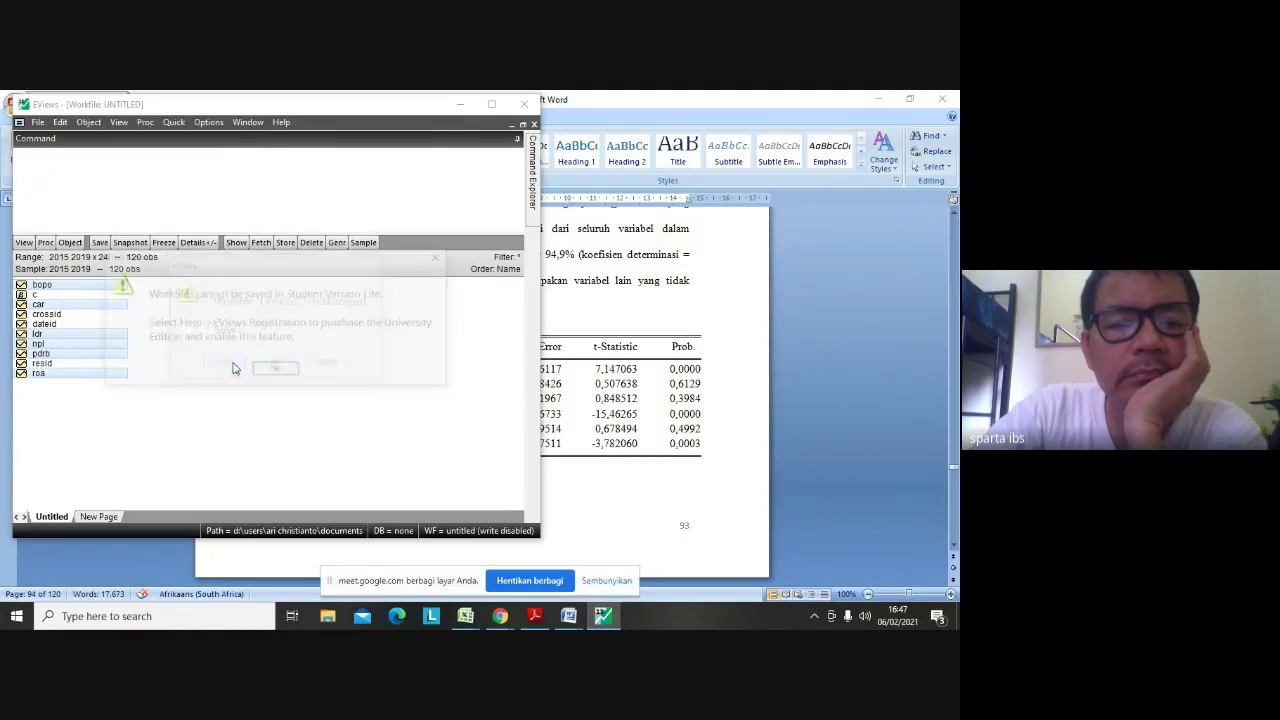
pyautogui.click(272, 369)
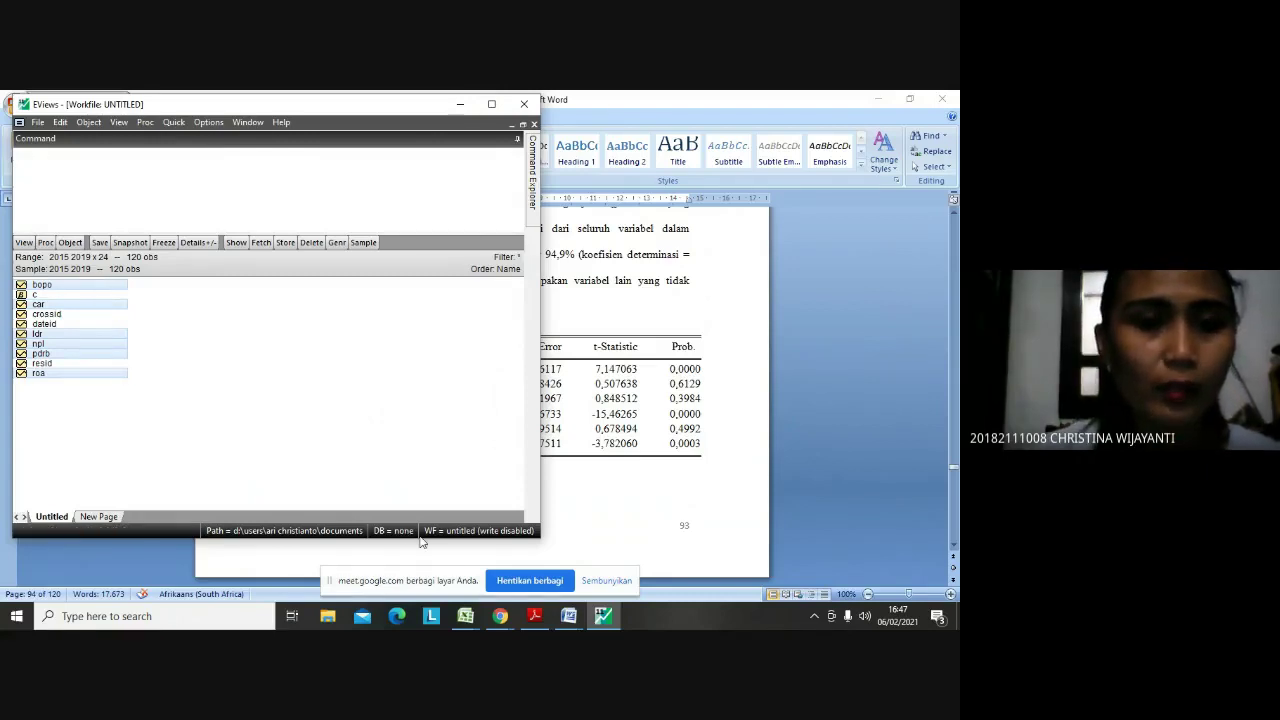
# Show the data_bpd_ok (1) workbook in Excel and cancel opening another workfile in EViews
pyautogui.hotkey('ctrl', 'o')
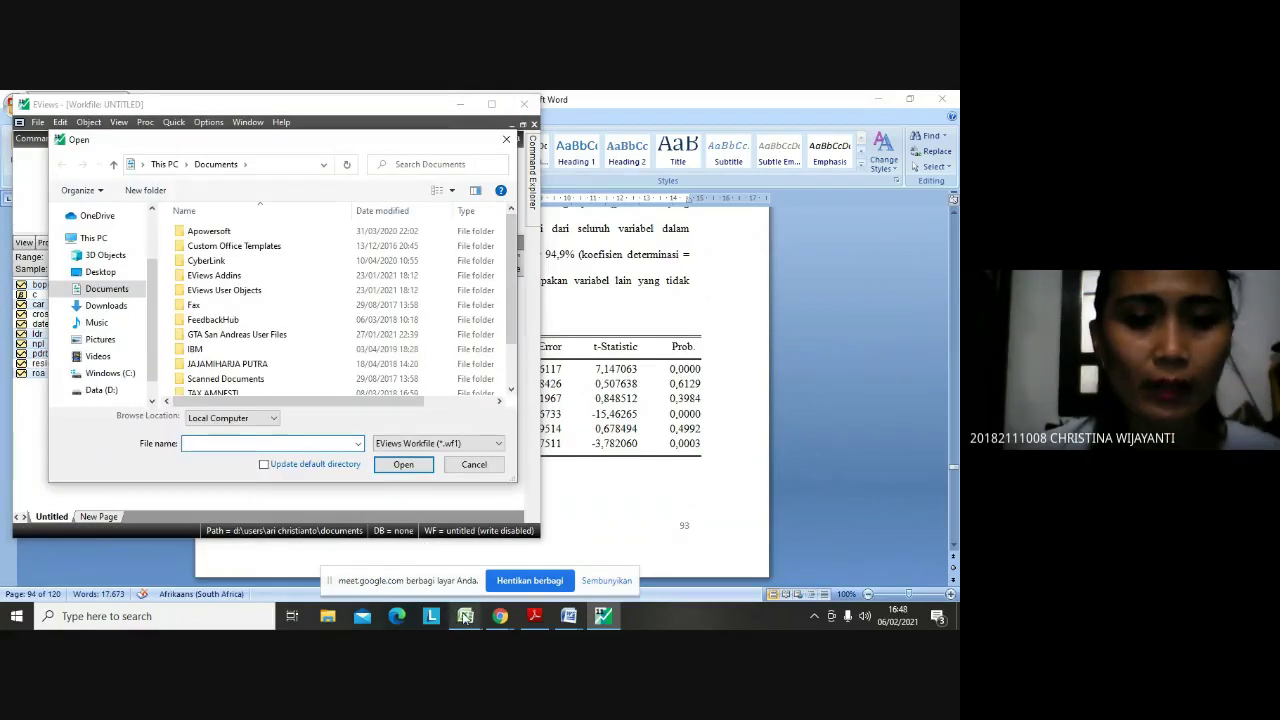
pyautogui.moveTo(465, 617)
pyautogui.click(427, 574)
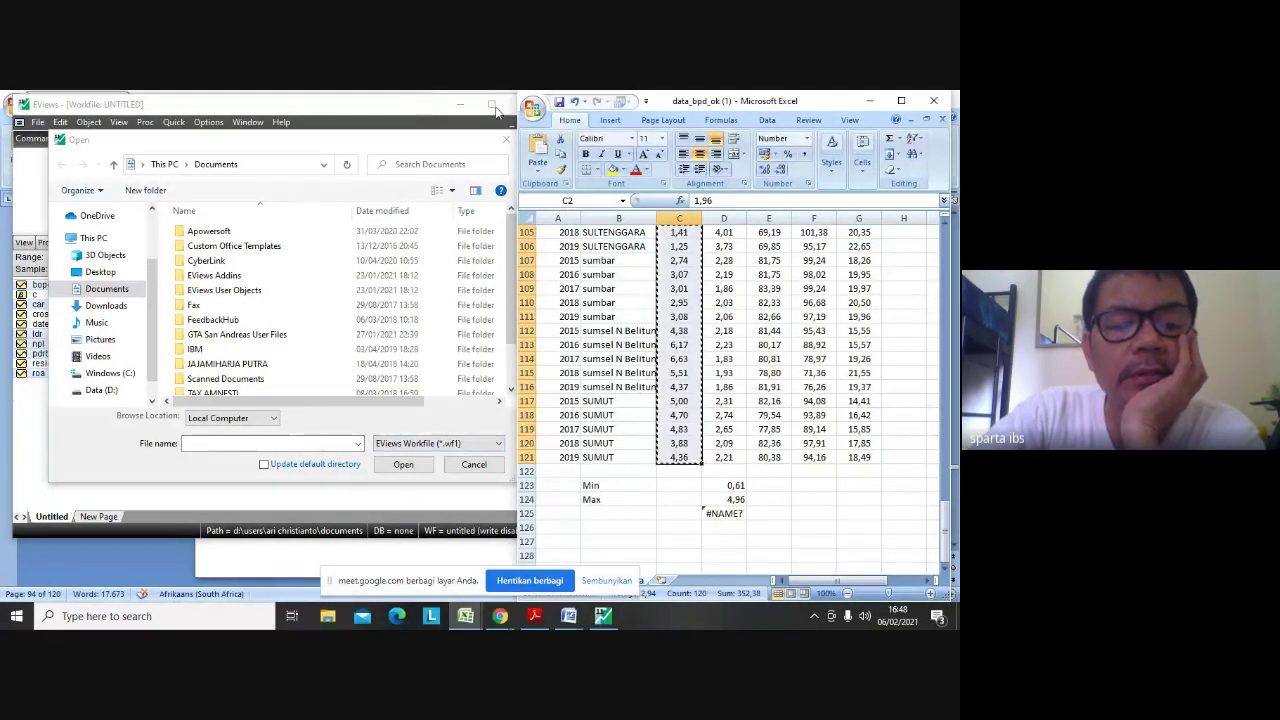
pyautogui.click(467, 468)
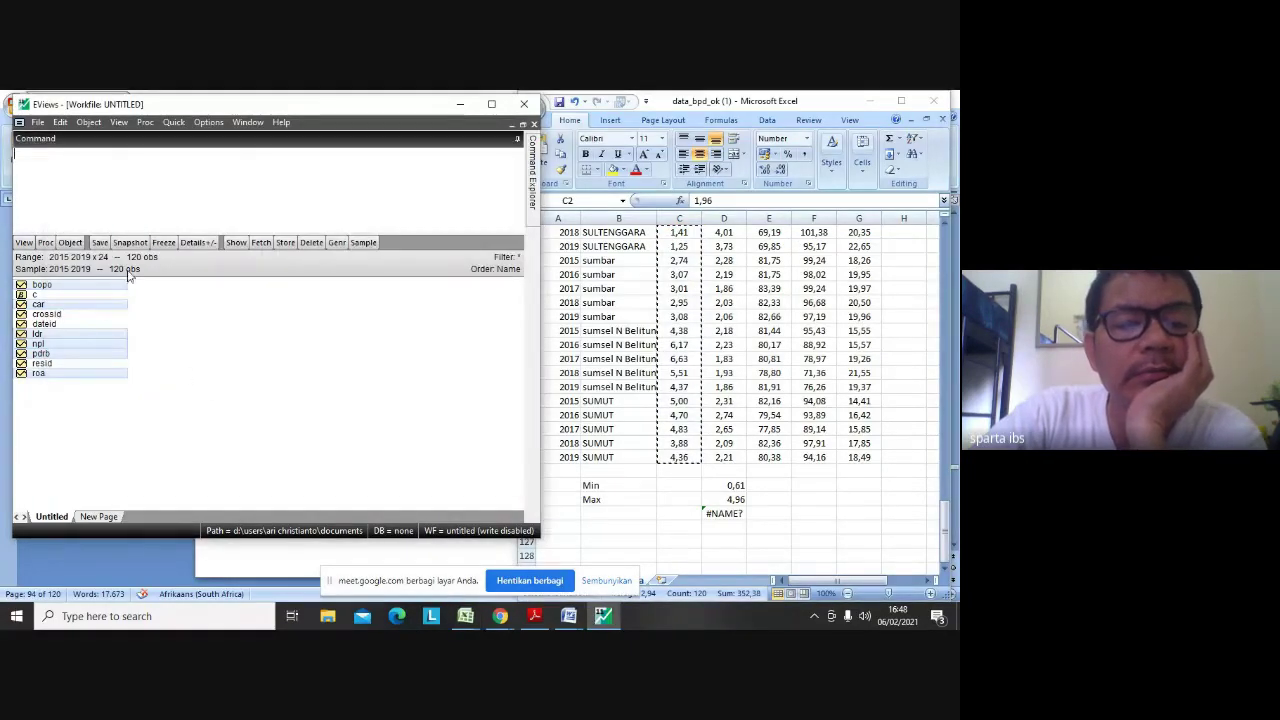
# Open the selected series ROA, NPL, LDR, BOPO, CAR and PDRB together as a group
pyautogui.rightClick(109, 377)
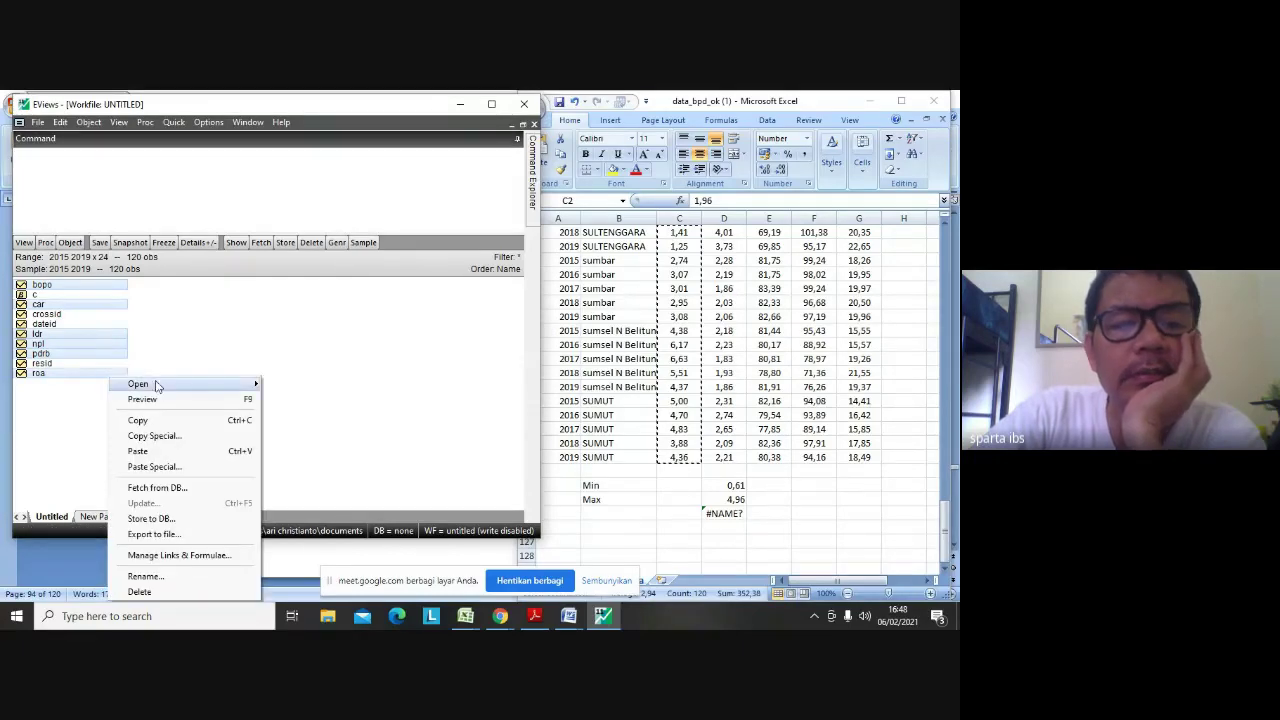
pyautogui.moveTo(157, 385)
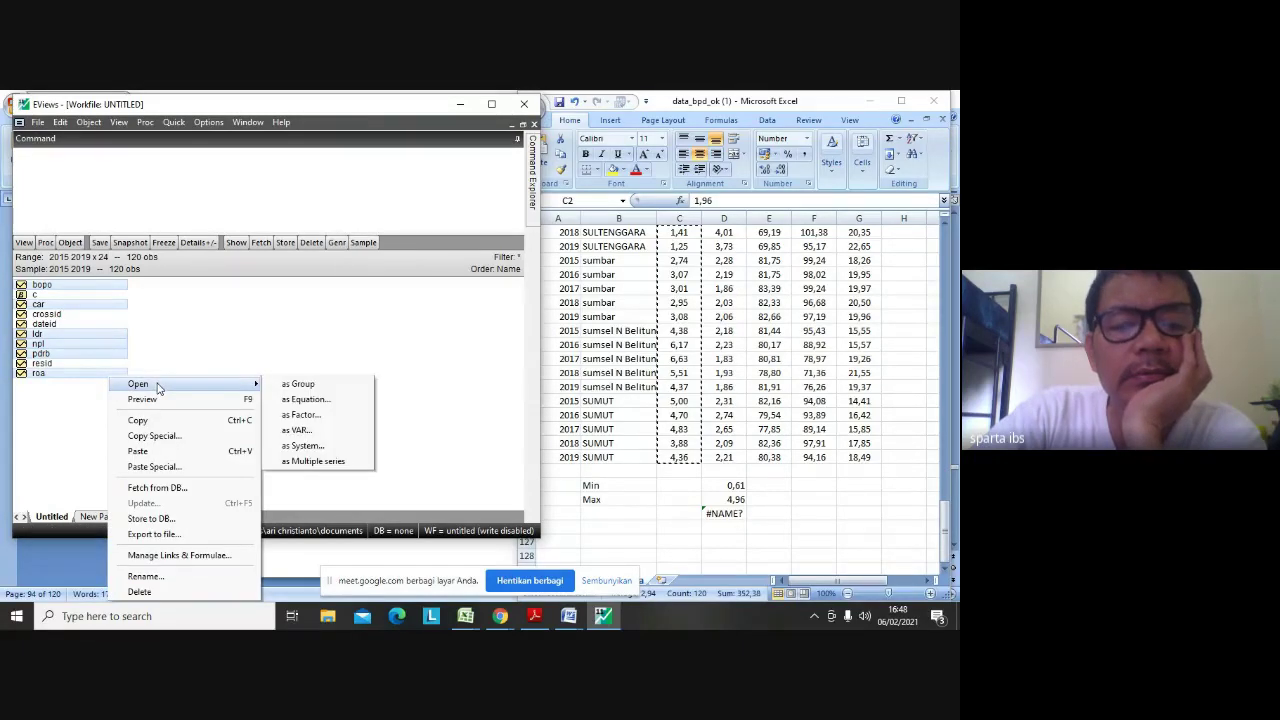
pyautogui.click(297, 385)
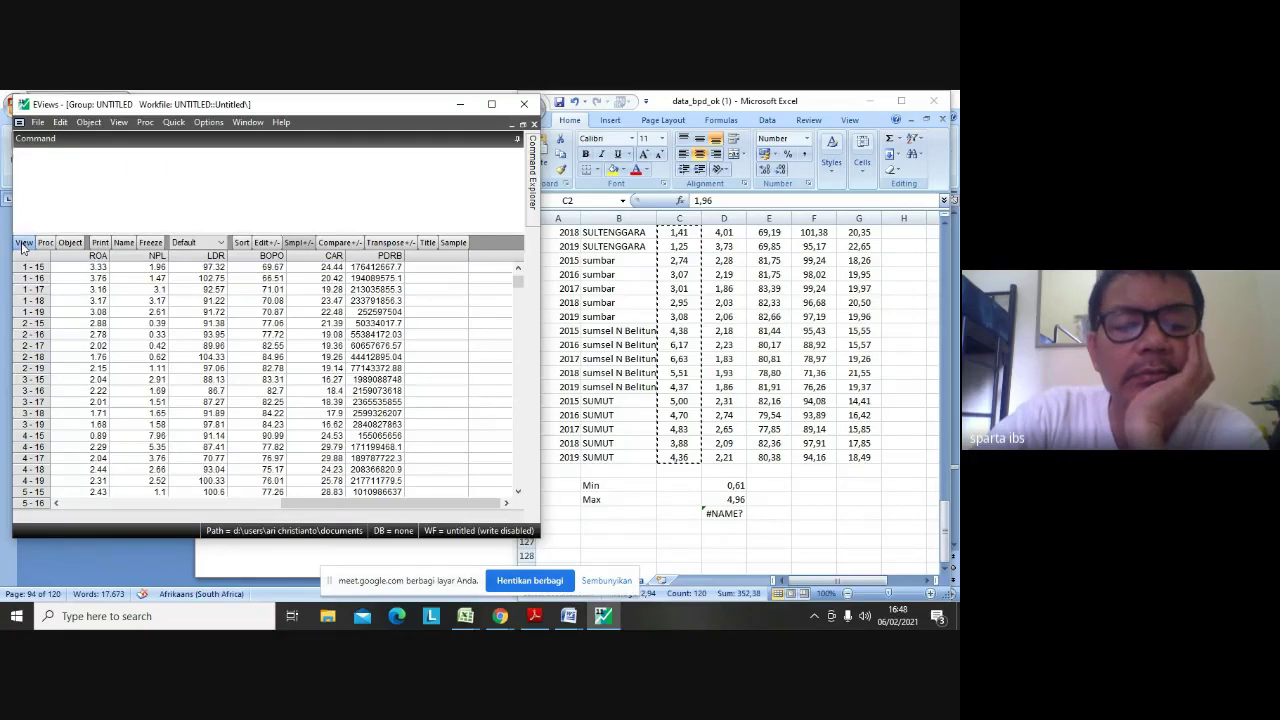
pyautogui.click(36, 124)
pyautogui.moveTo(67, 153)
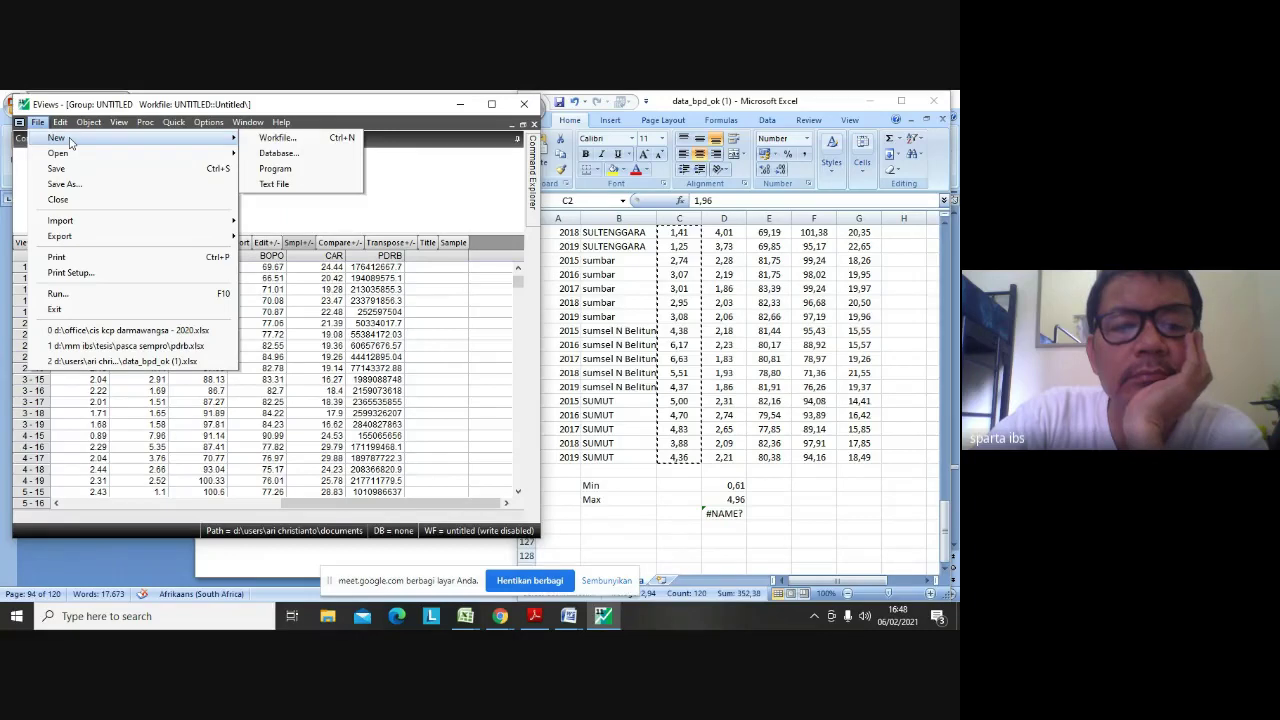
pyautogui.click(404, 187)
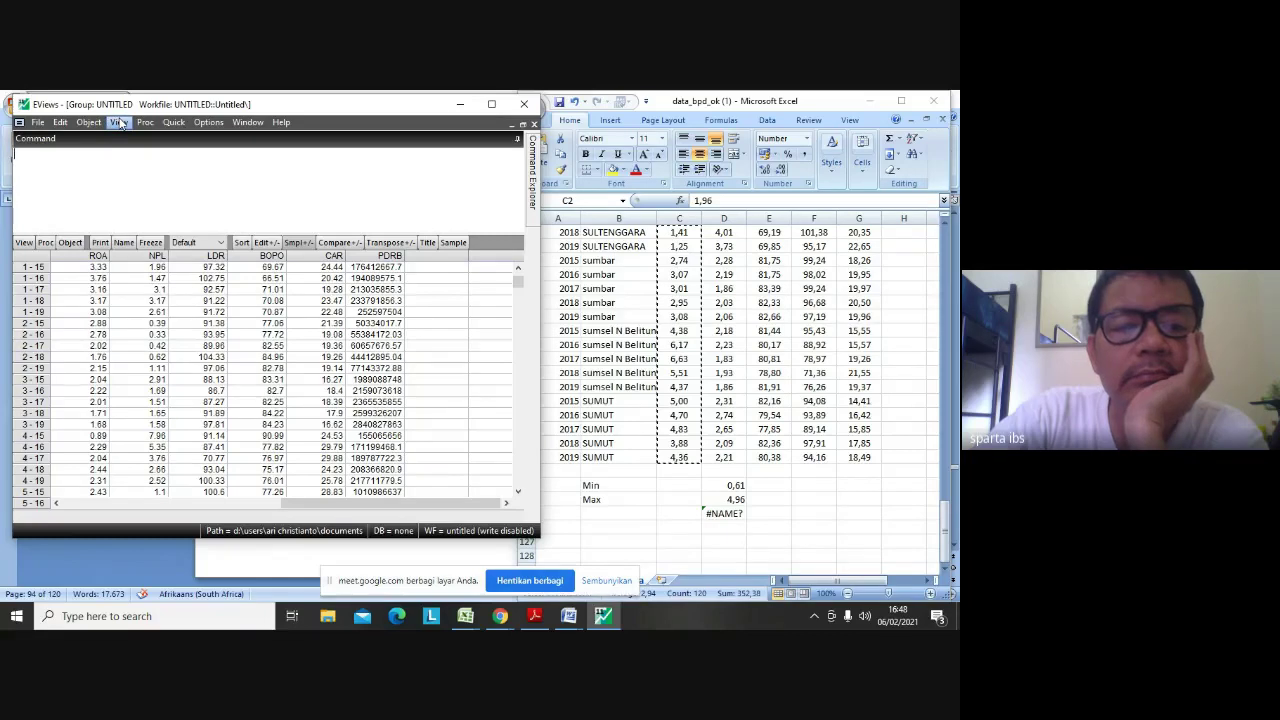
# Display the group's descriptive statistics for the common sample
pyautogui.click(23, 243)
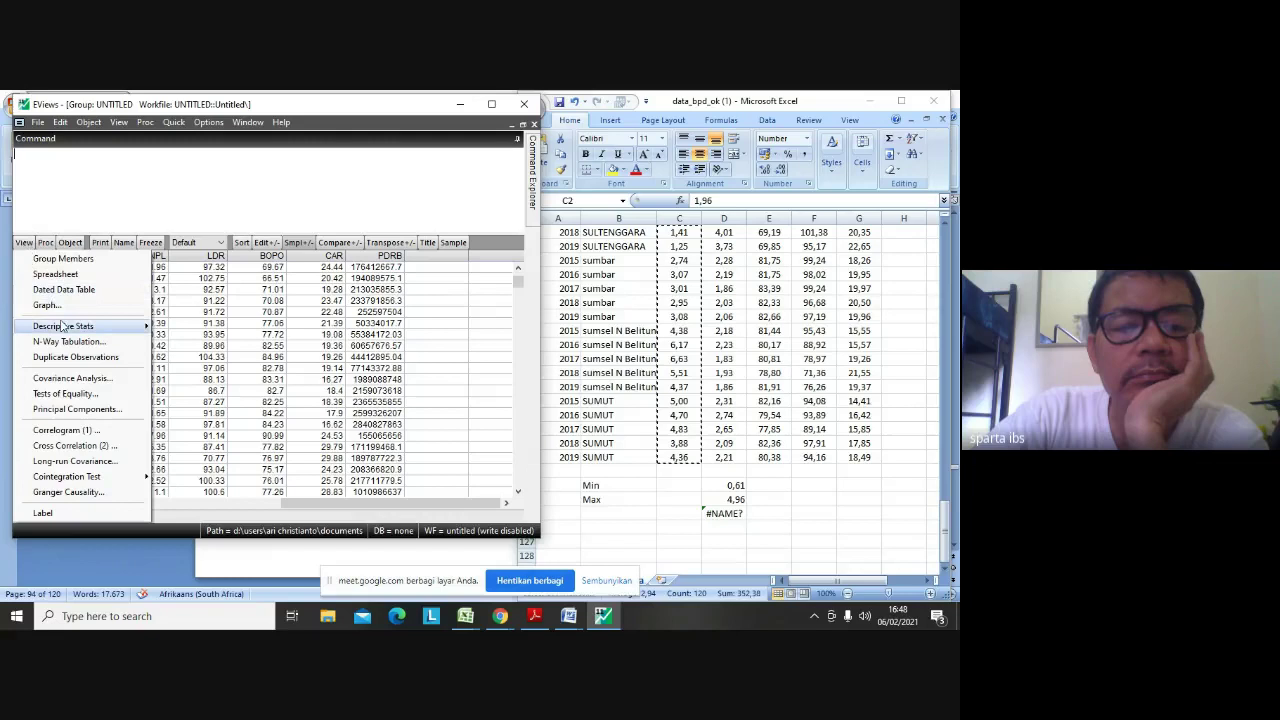
pyautogui.moveTo(62, 326)
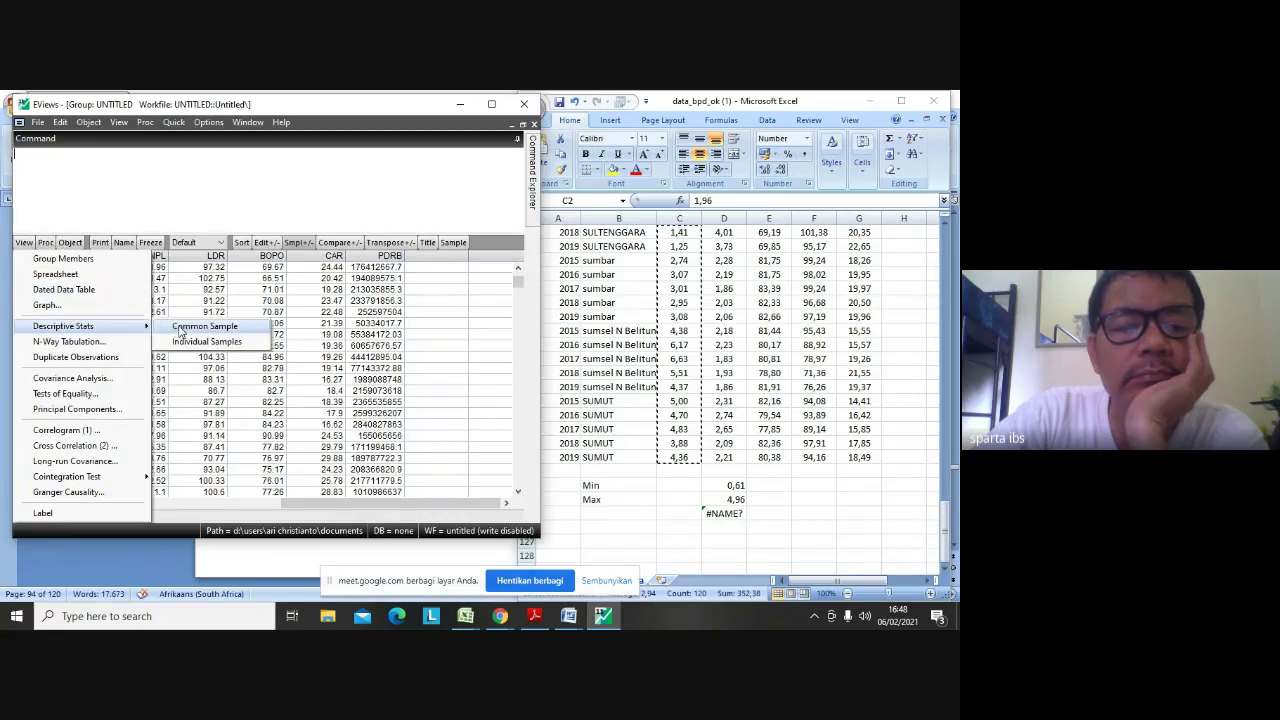
pyautogui.click(178, 330)
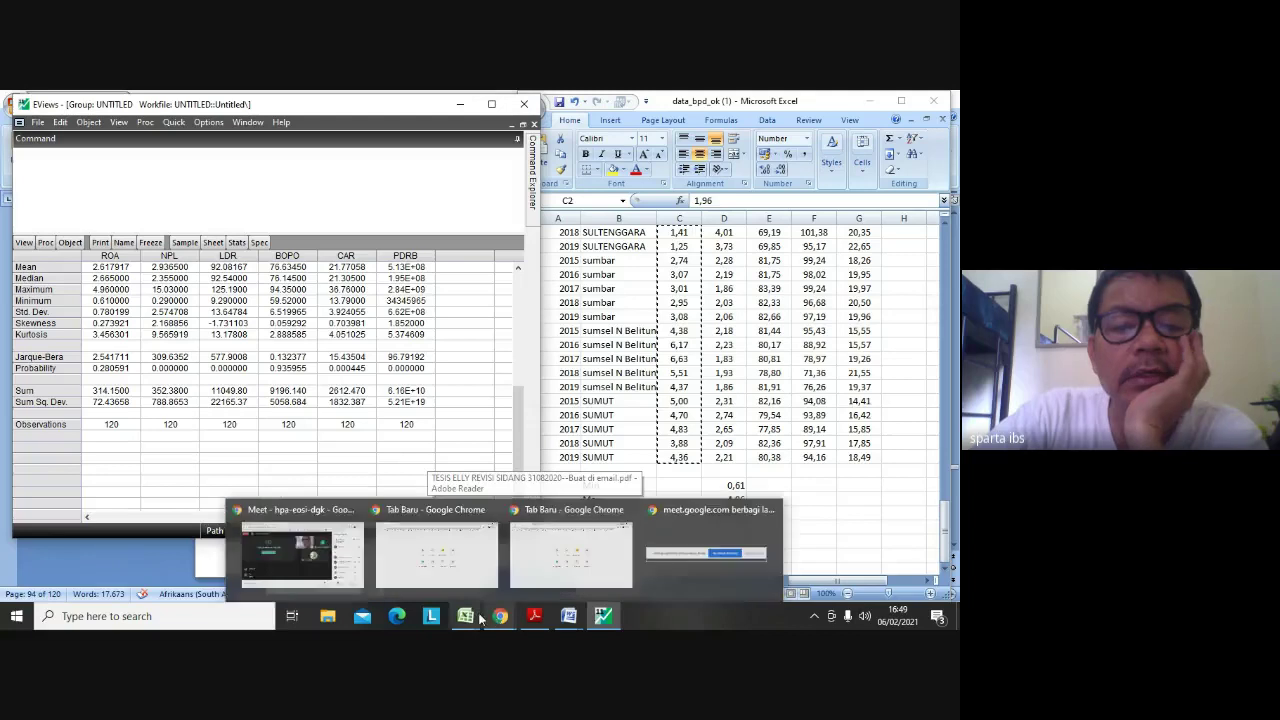
pyautogui.moveTo(479, 620)
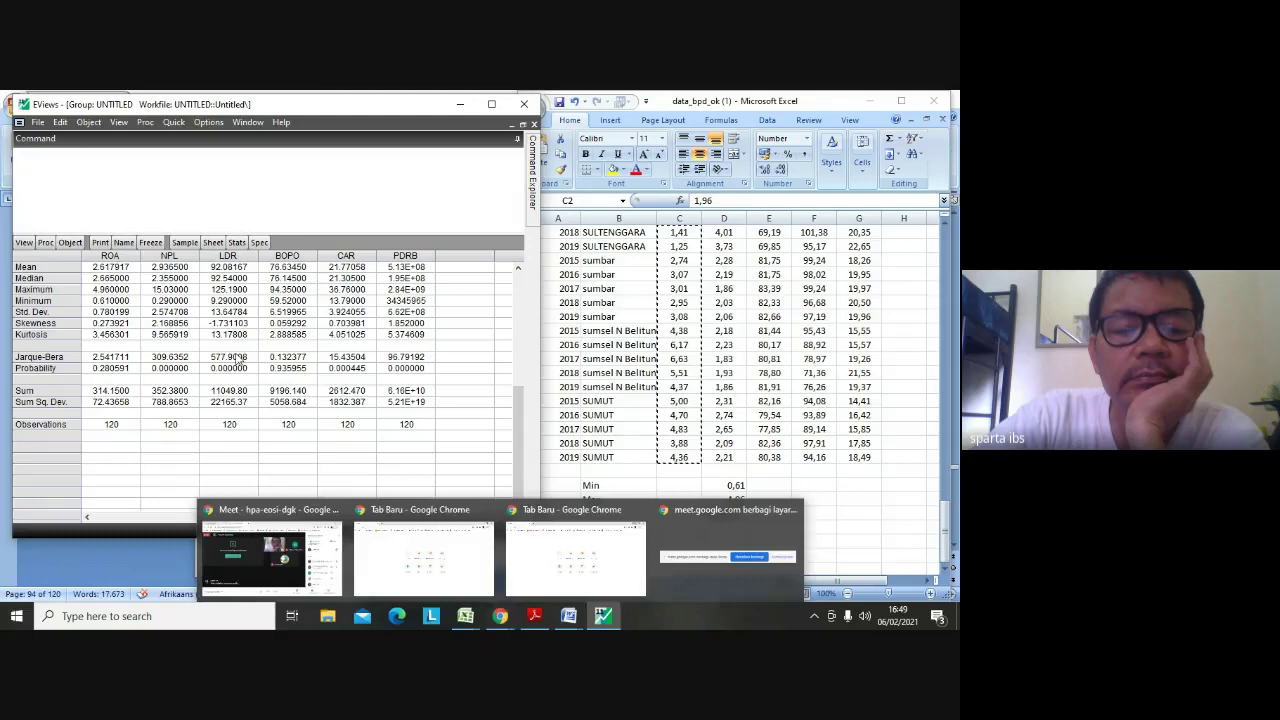
# Close EViews, deleting the untitled group and discarding the changes to the untitled workfile
pyautogui.click(527, 105)
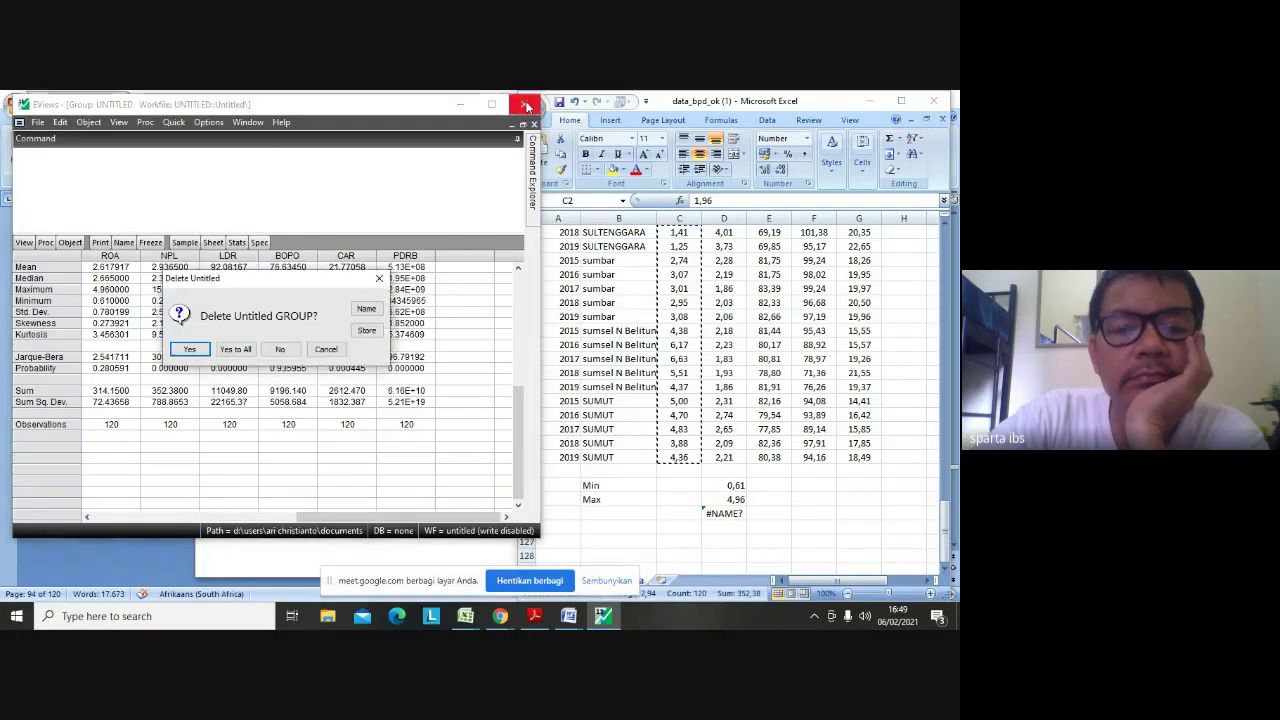
pyautogui.click(198, 350)
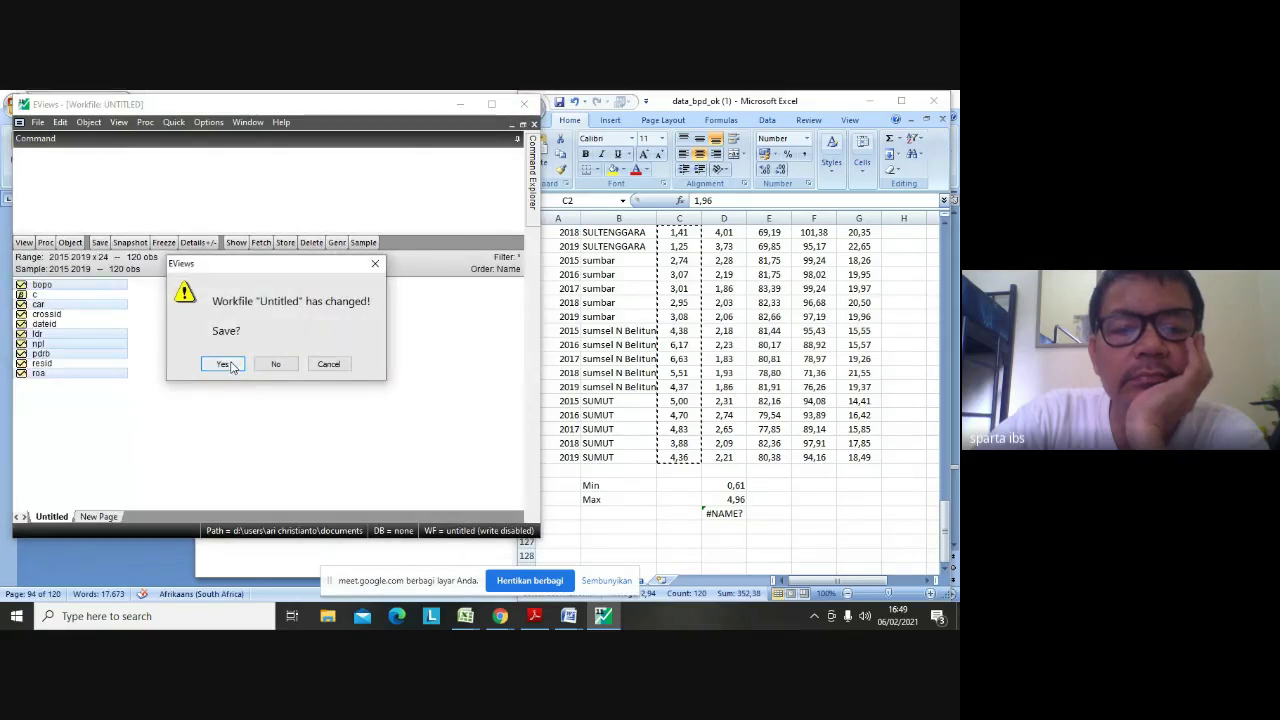
pyautogui.click(274, 364)
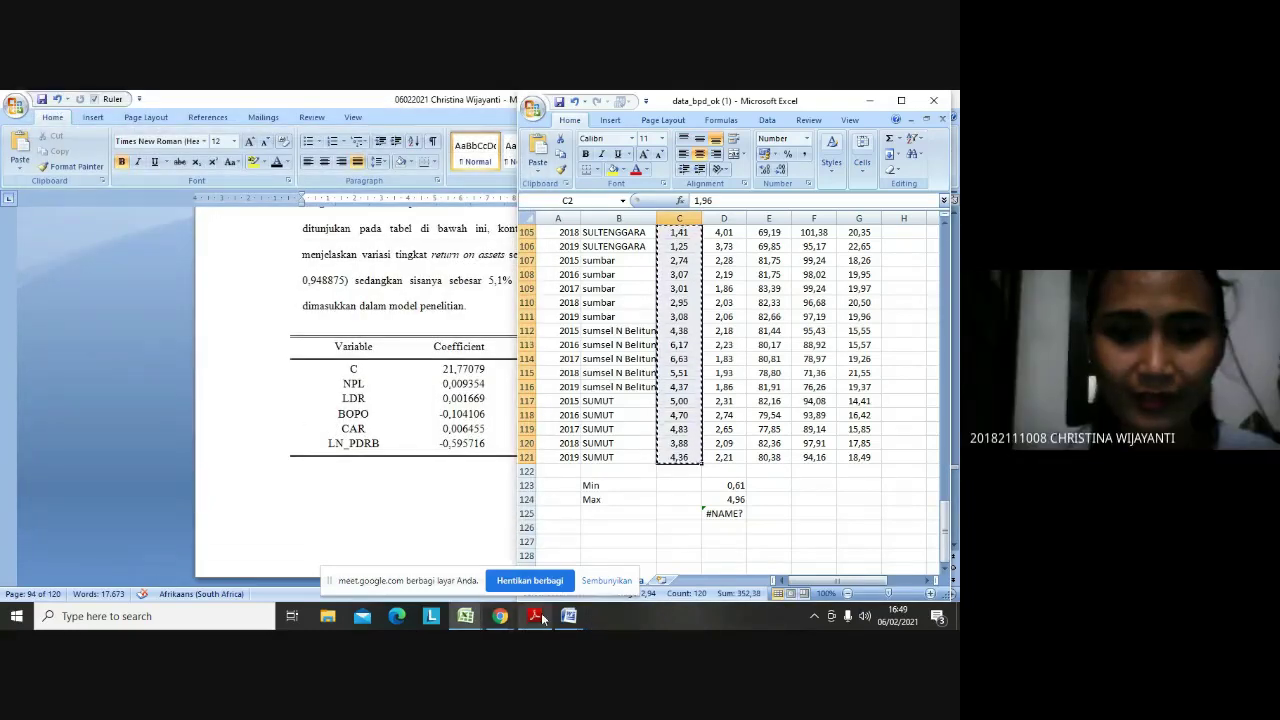
# Minimize the open Excel, Word and Chrome windows to show the desktop
pyautogui.click(870, 104)
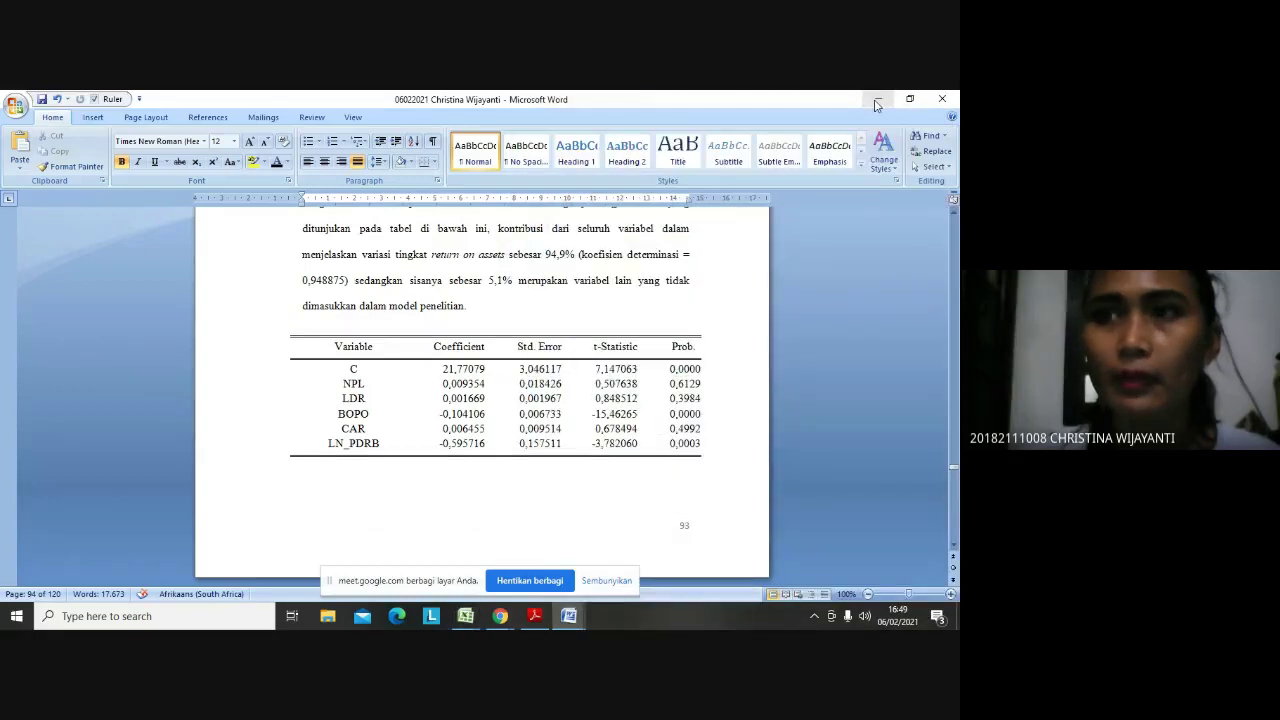
pyautogui.click(876, 104)
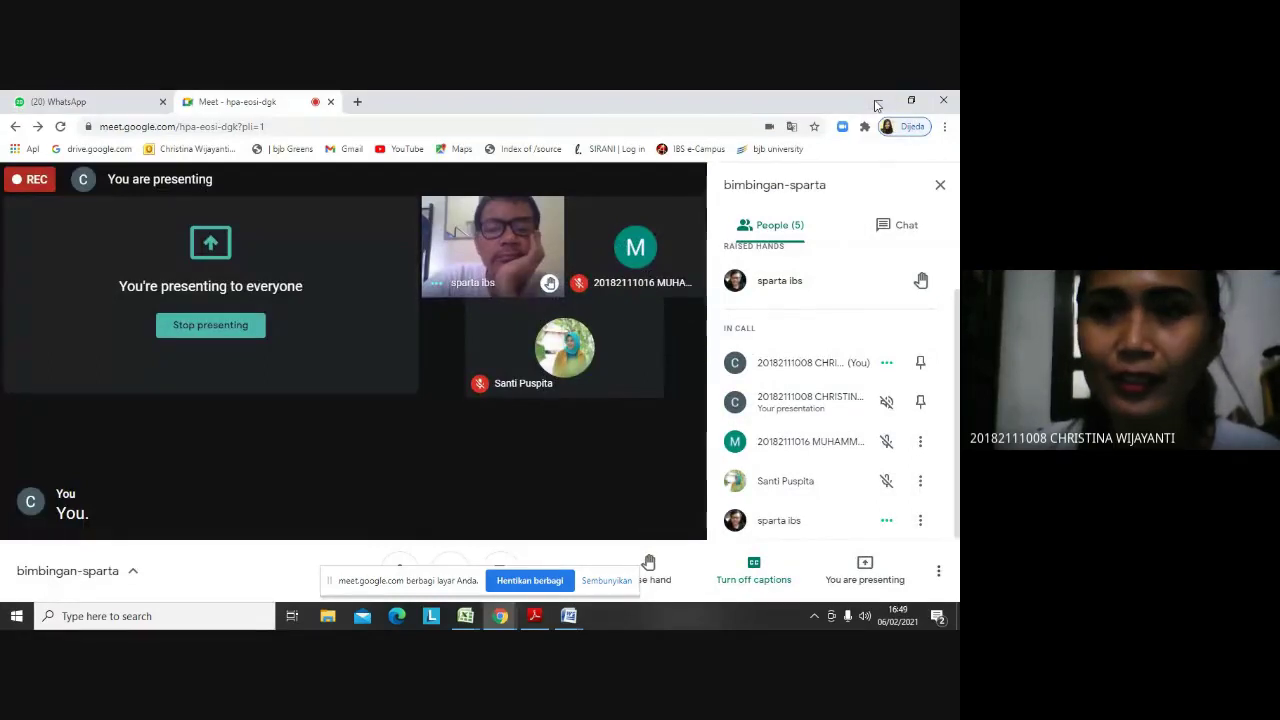
pyautogui.click(876, 104)
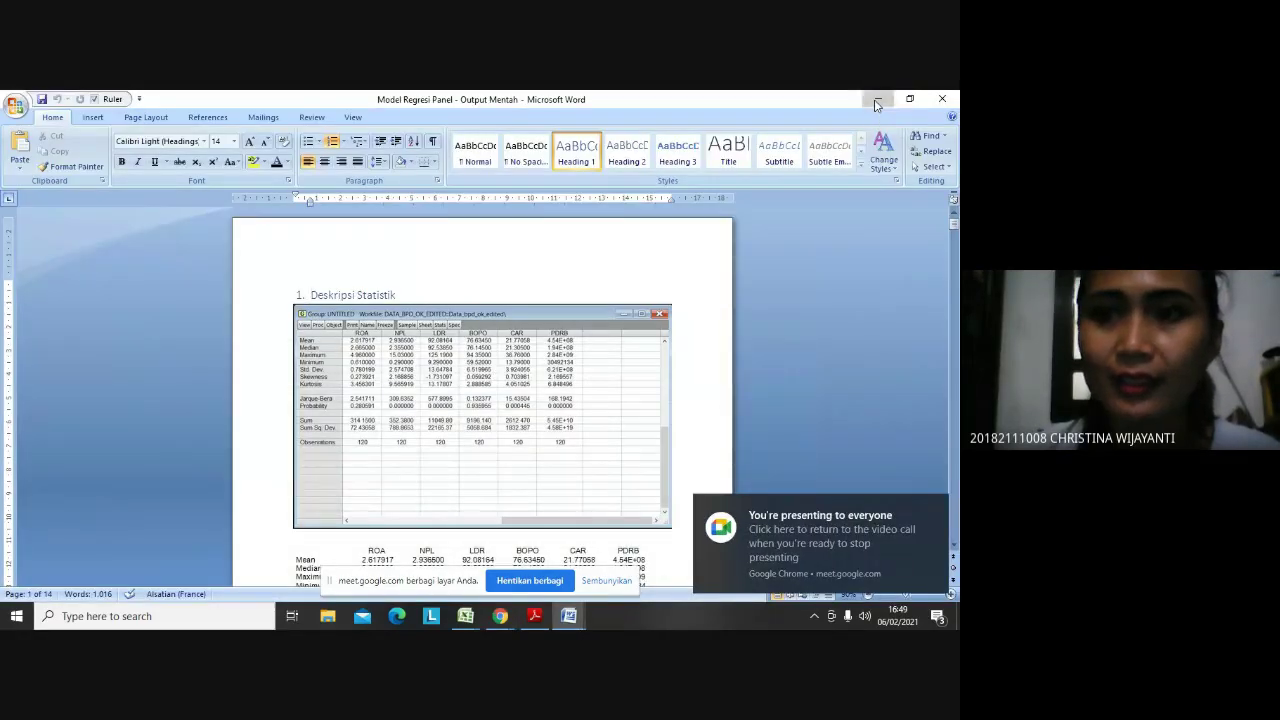
pyautogui.click(875, 100)
pyautogui.click(875, 100)
pyautogui.click(875, 100)
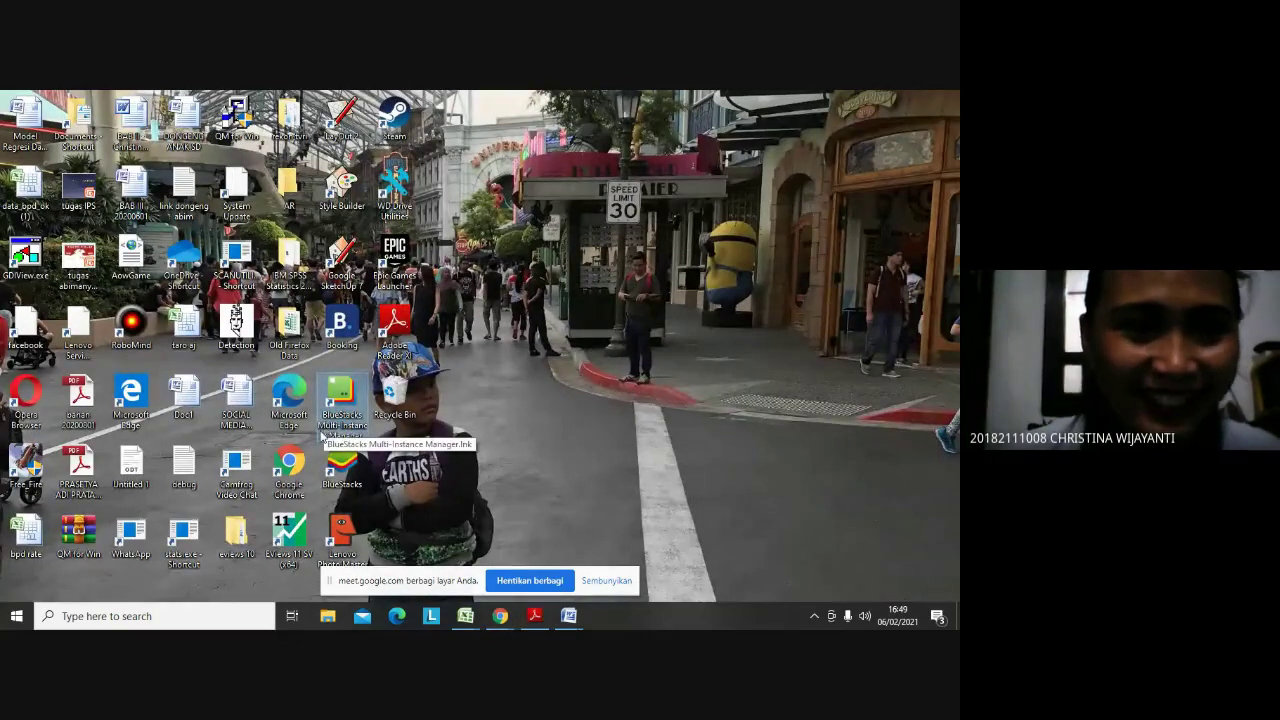
# Launch EViews 11 from the desktop and dismiss the student licence notice and the welcome screen
pyautogui.doubleClick(289, 538)
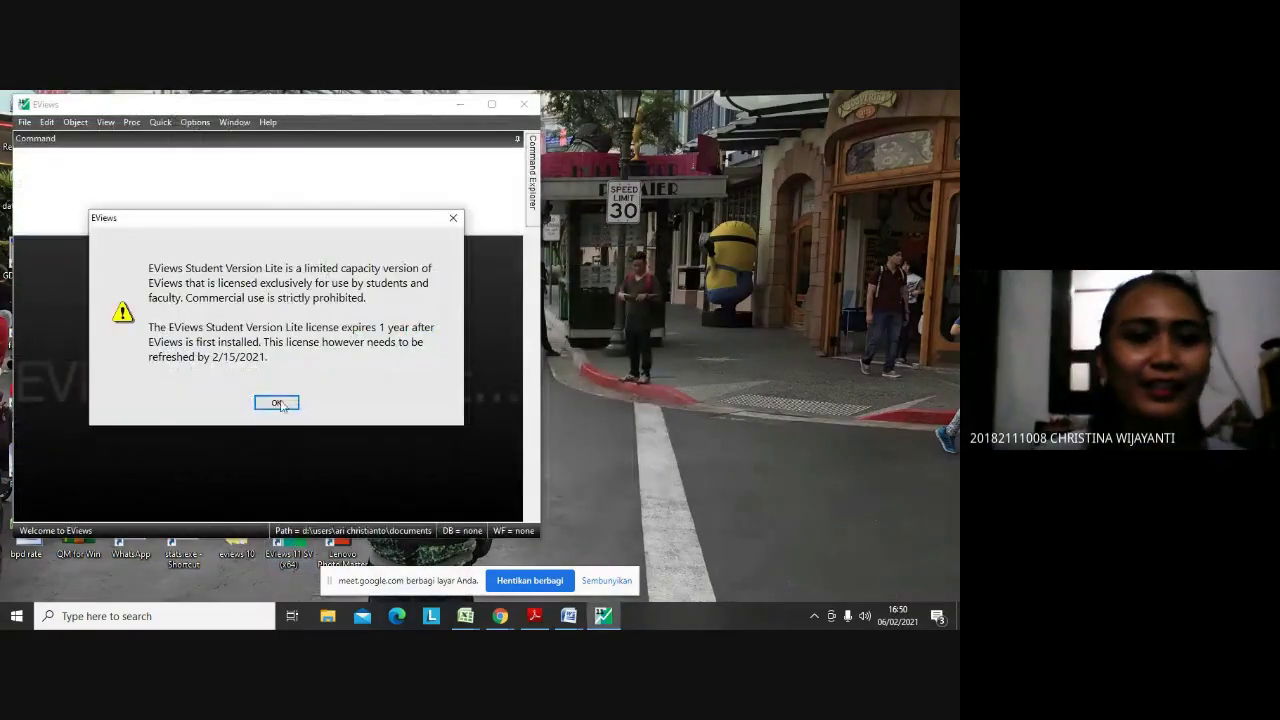
pyautogui.click(278, 403)
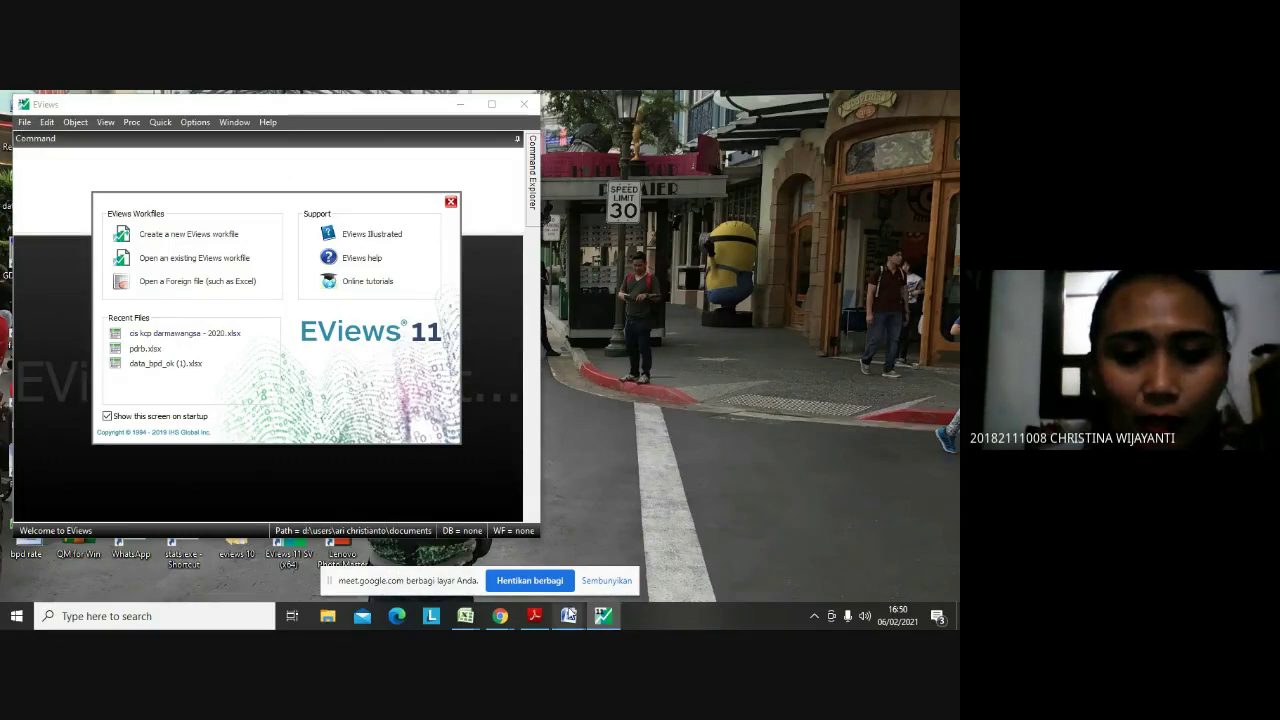
pyautogui.moveTo(570, 614)
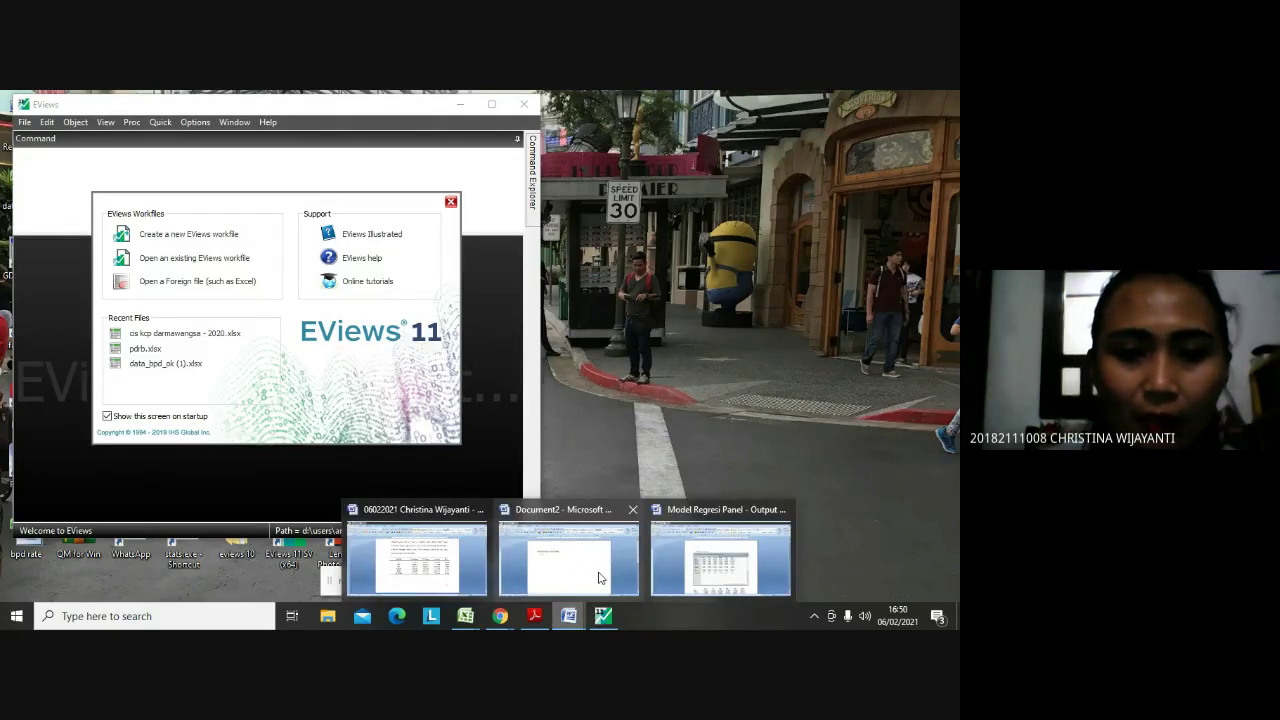
pyautogui.moveTo(680, 557)
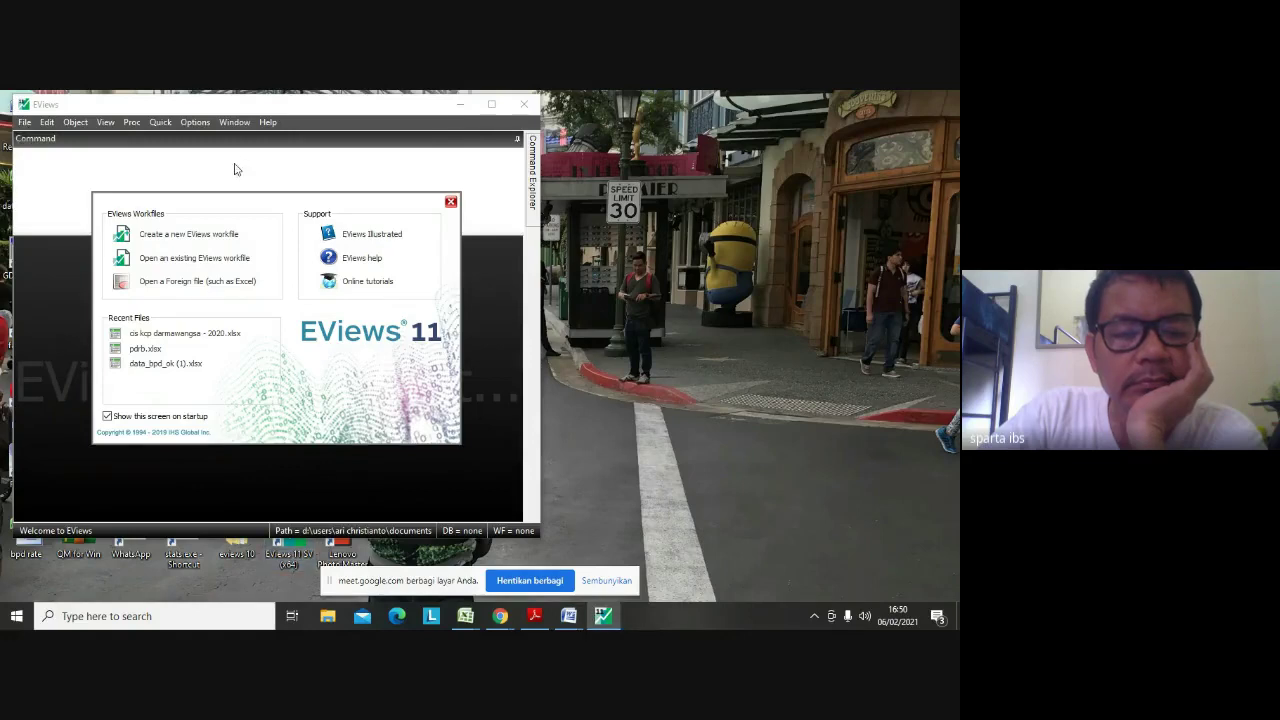
pyautogui.click(451, 204)
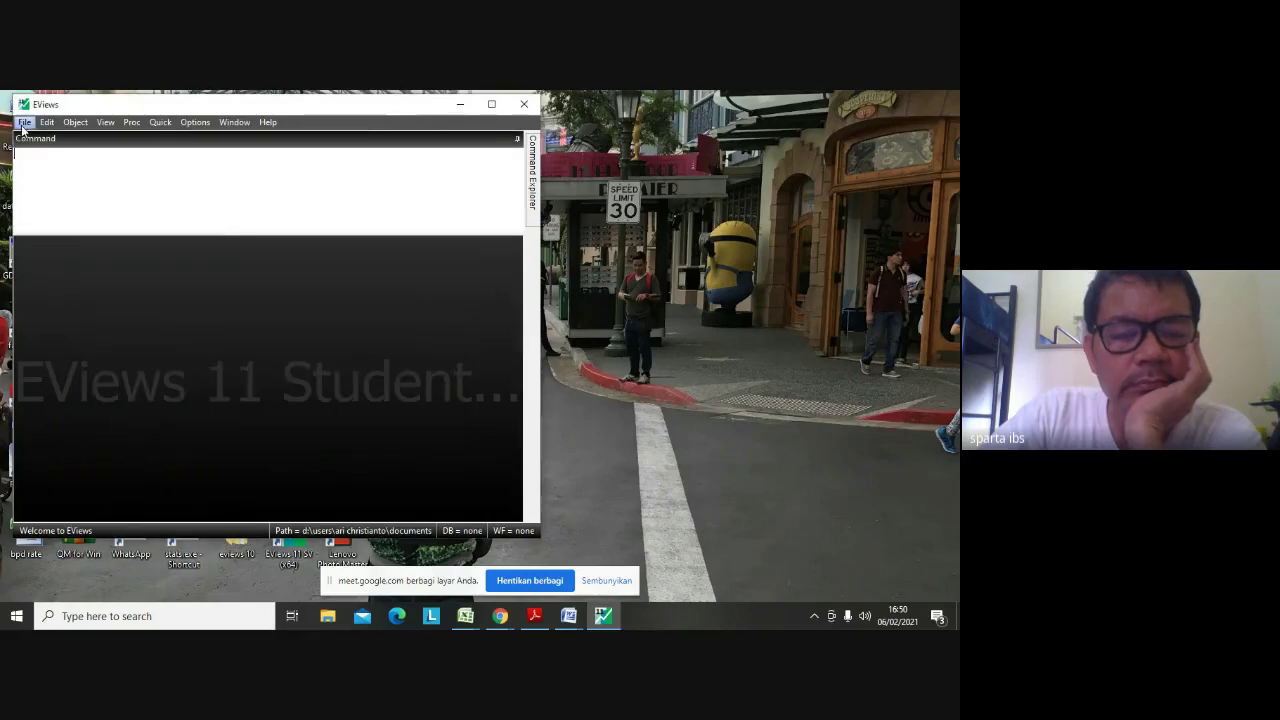
# Start a new workfile with annual frequency, start date 2015 and end date 2019
pyautogui.click(24, 122)
pyautogui.moveTo(46, 153)
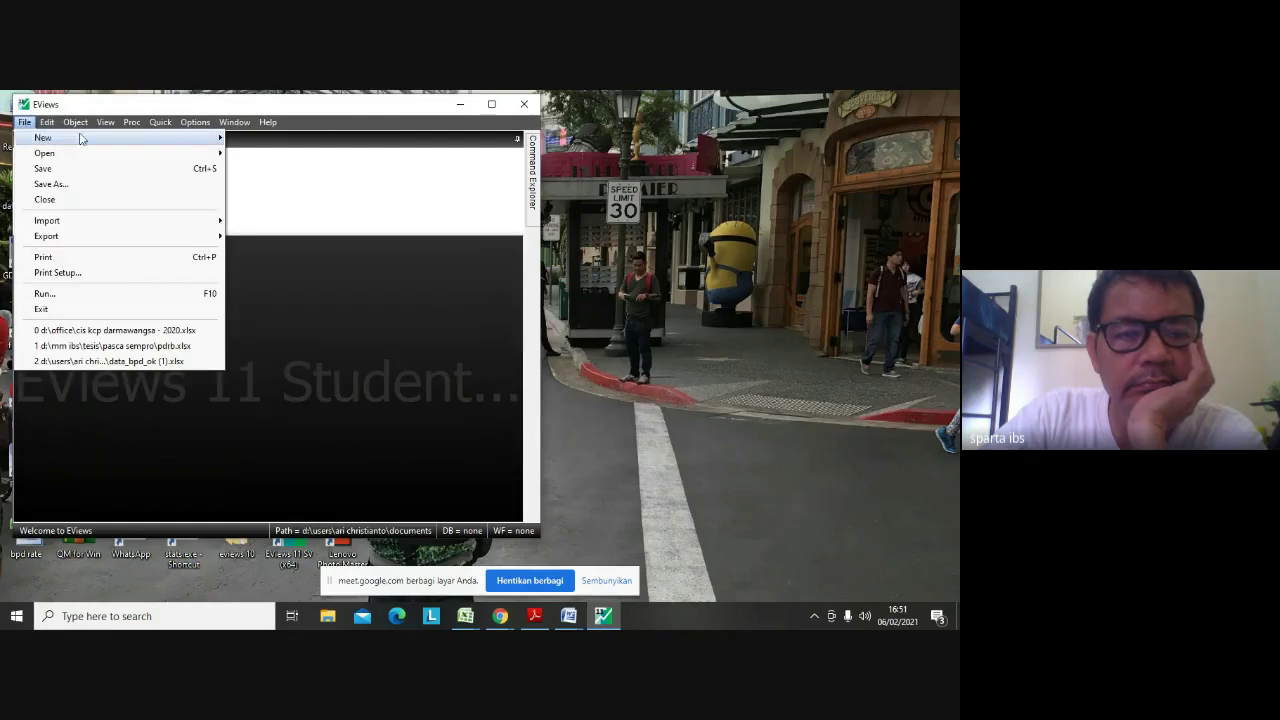
pyautogui.click(24, 123)
pyautogui.click(25, 124)
pyautogui.moveTo(46, 122)
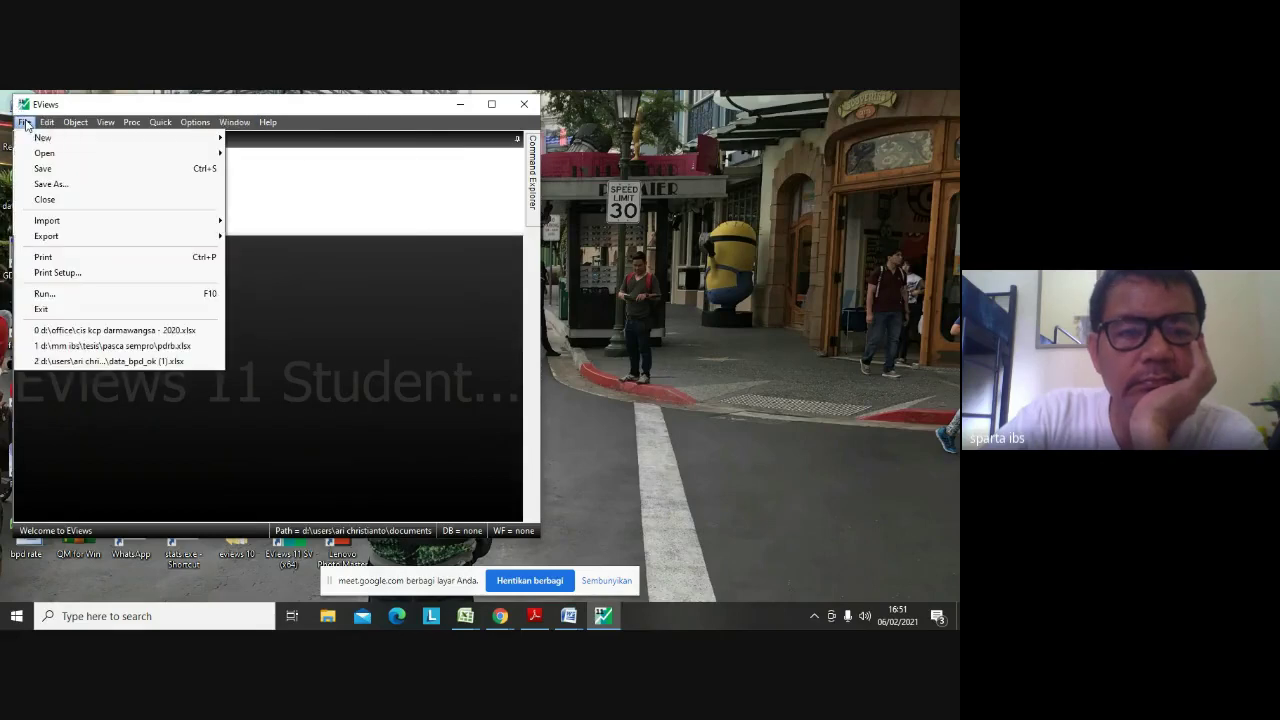
pyautogui.moveTo(72, 138)
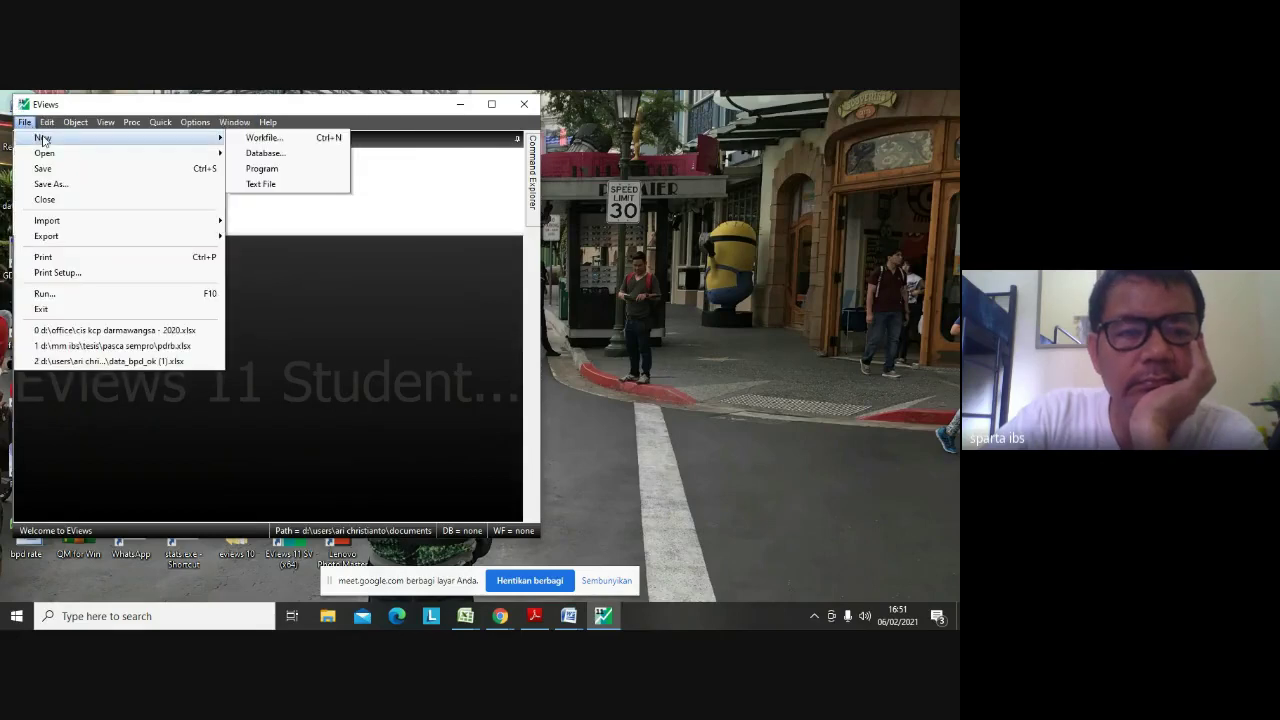
pyautogui.click(313, 139)
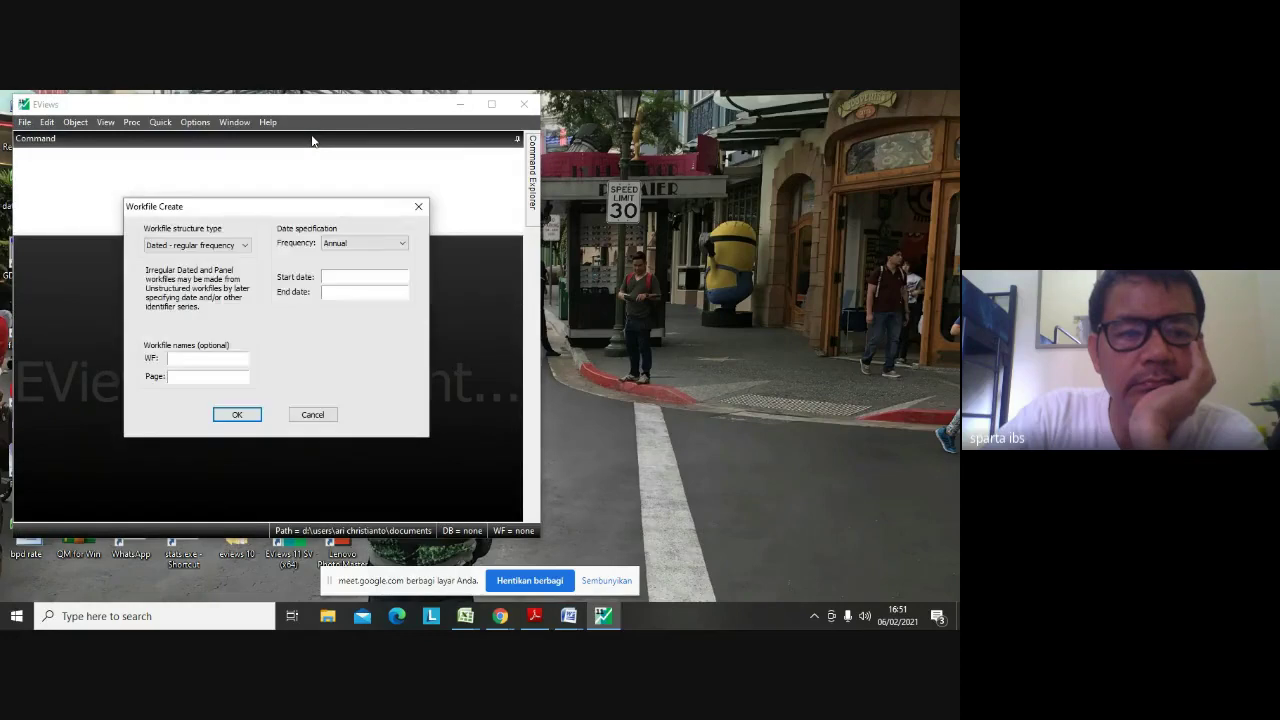
pyautogui.click(246, 249)
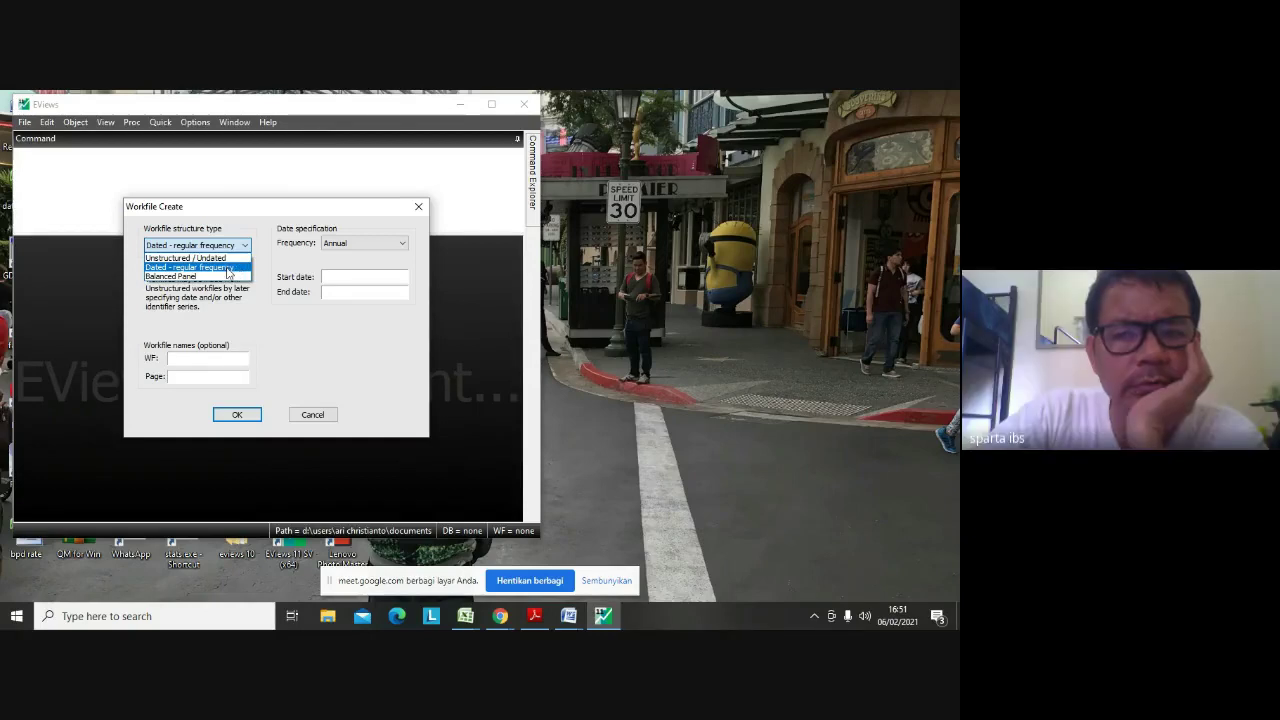
pyautogui.click(228, 268)
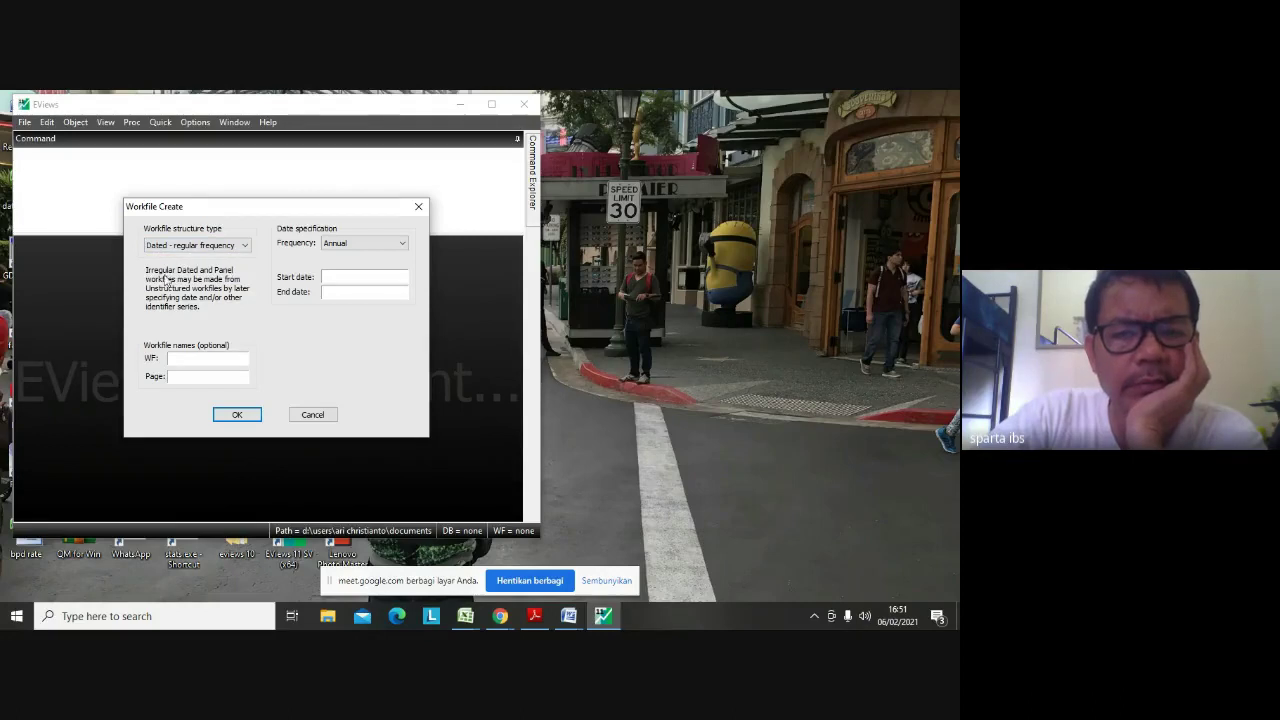
pyautogui.click(368, 244)
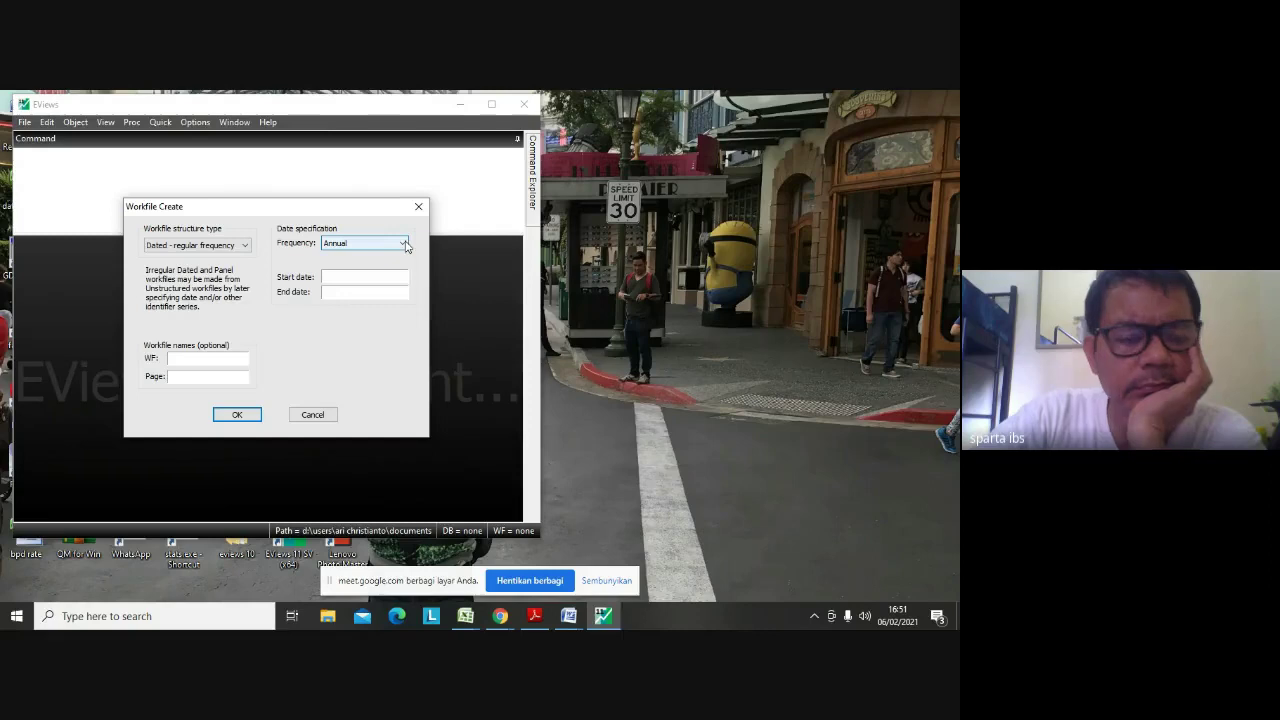
pyautogui.click(405, 244)
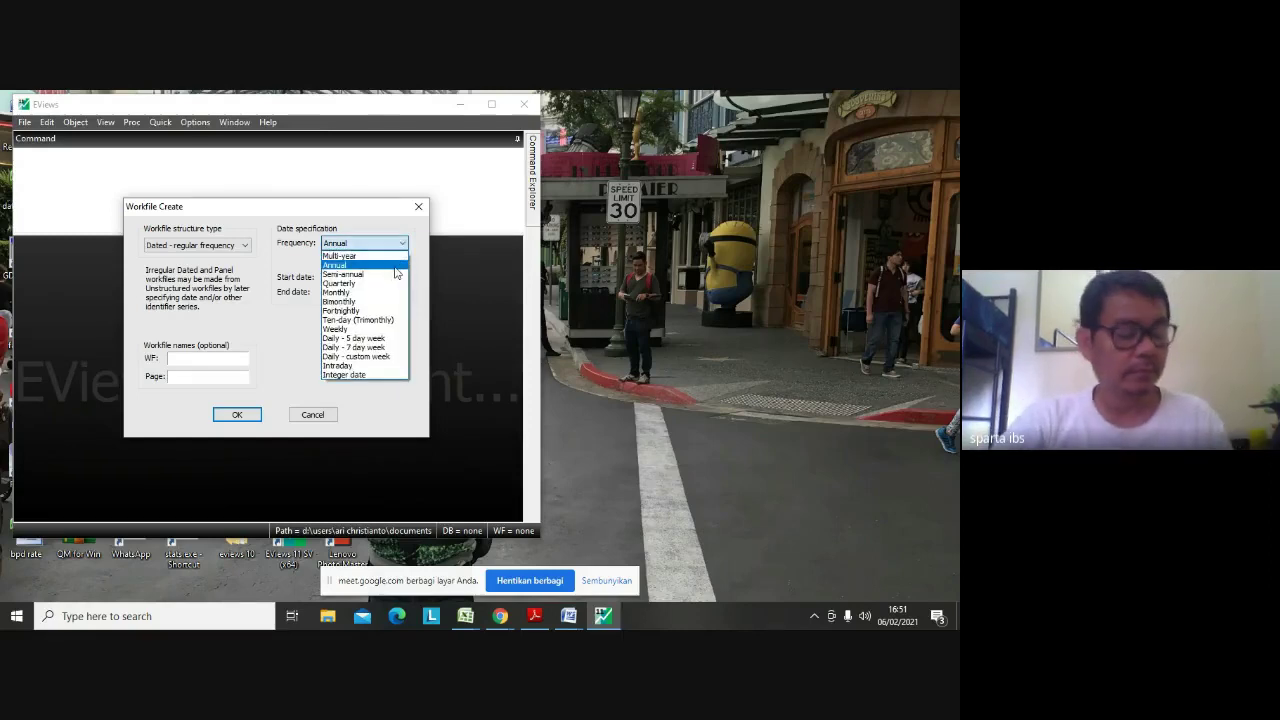
pyautogui.click(396, 266)
pyautogui.click(386, 277)
pyautogui.write('2019')
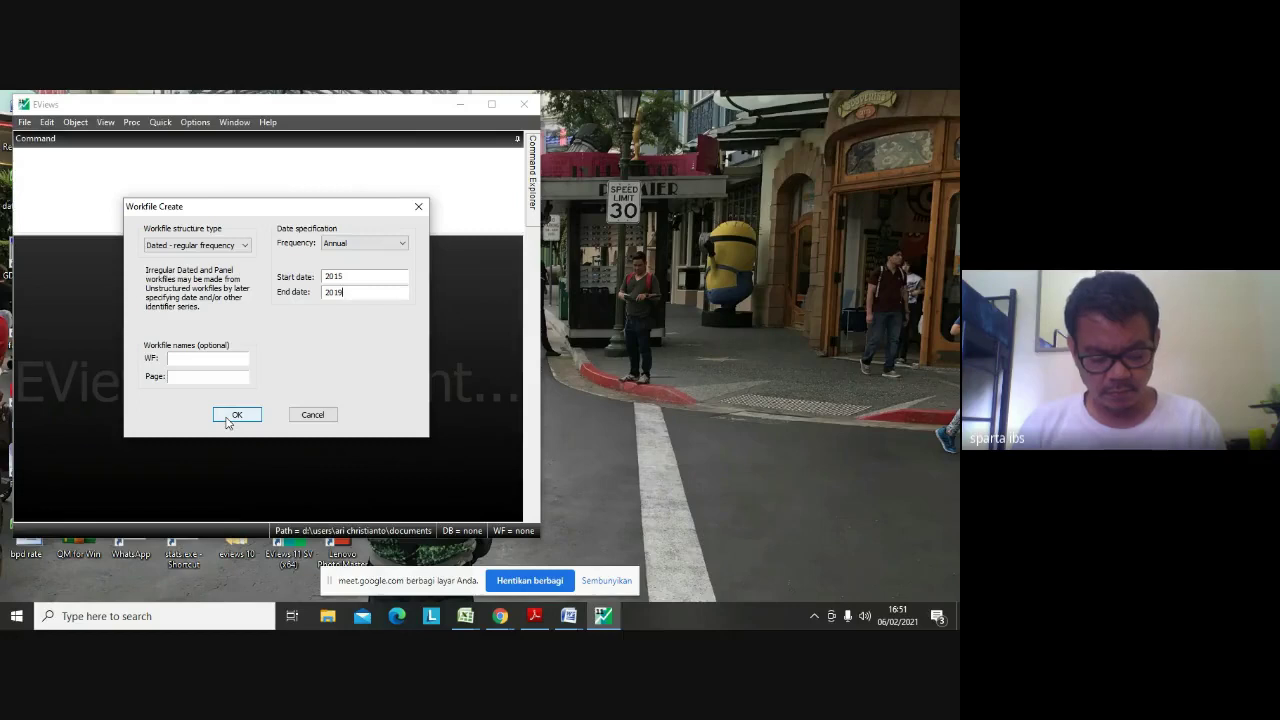
# Set the workfile structure to Balanced Panel with 24 cross sections and create the workfile
pyautogui.click(245, 246)
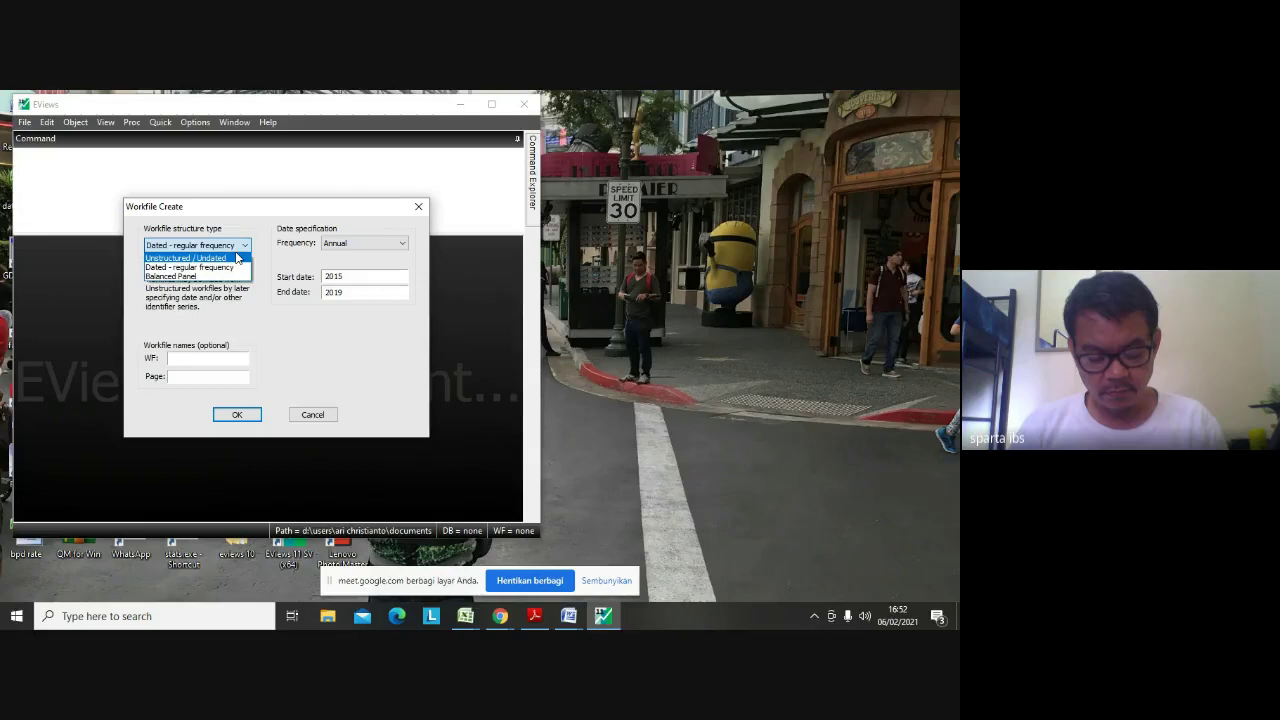
pyautogui.press('Escape')
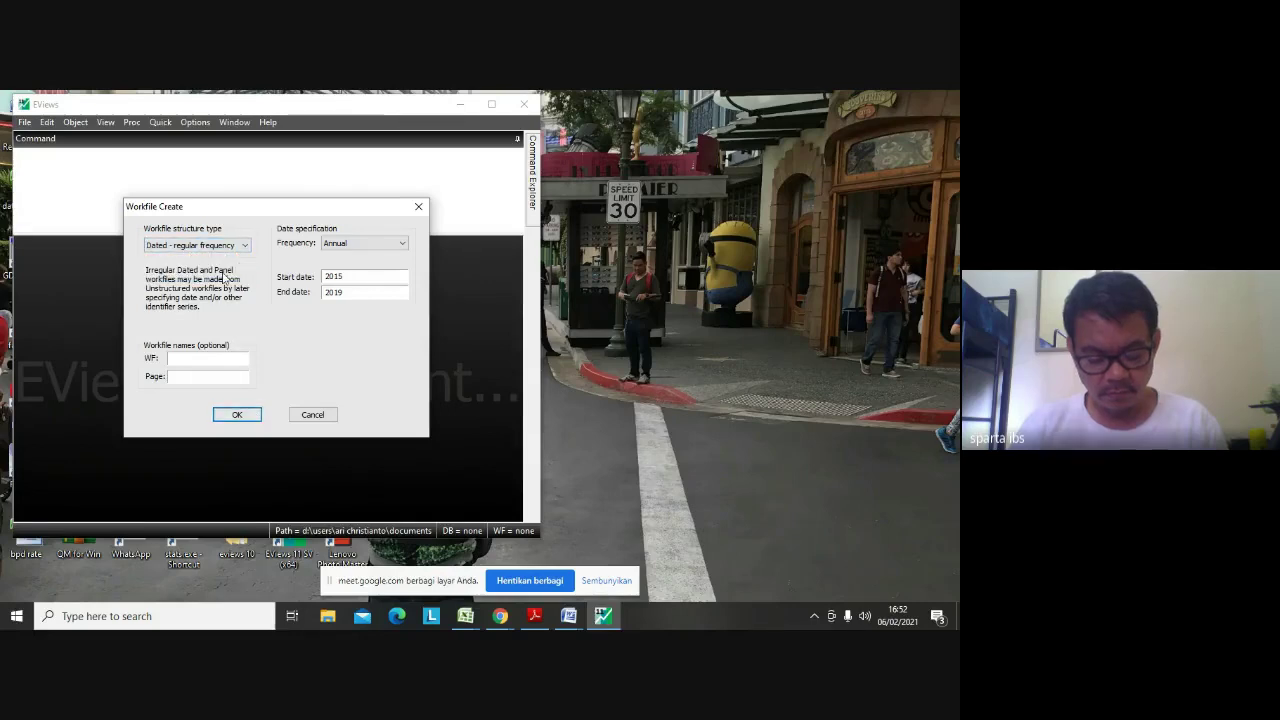
pyautogui.click(246, 246)
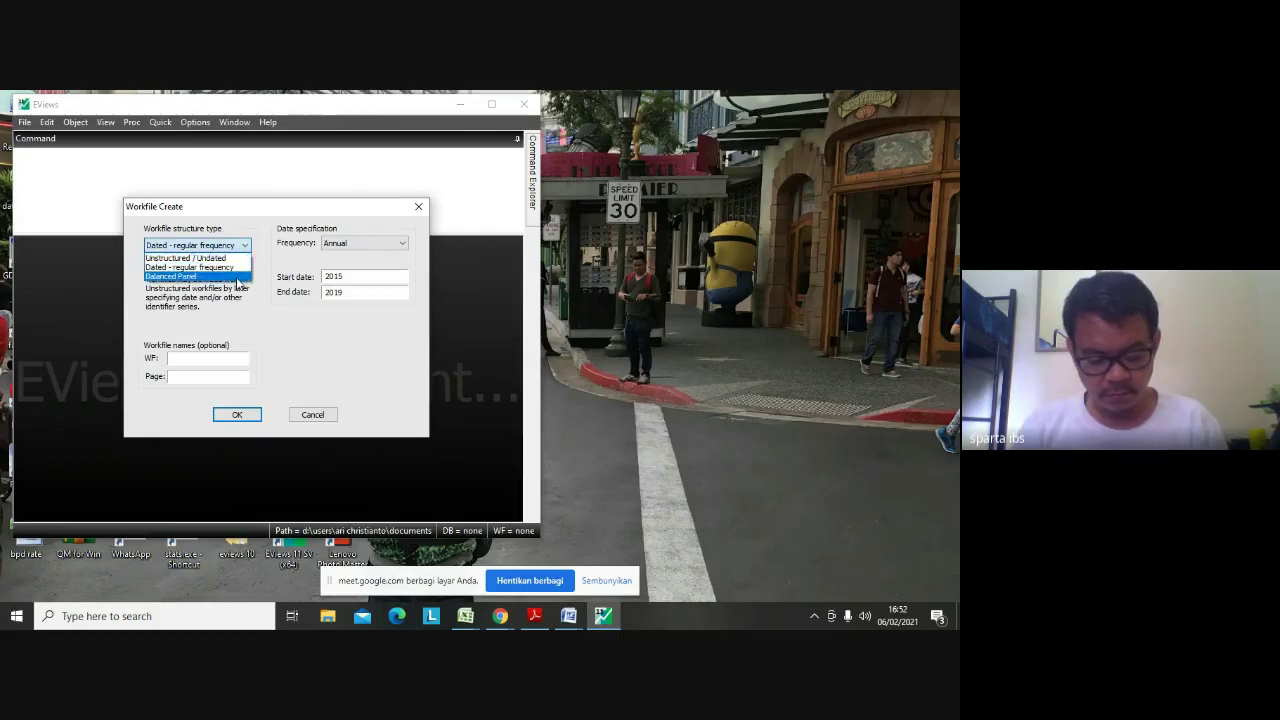
pyautogui.click(238, 276)
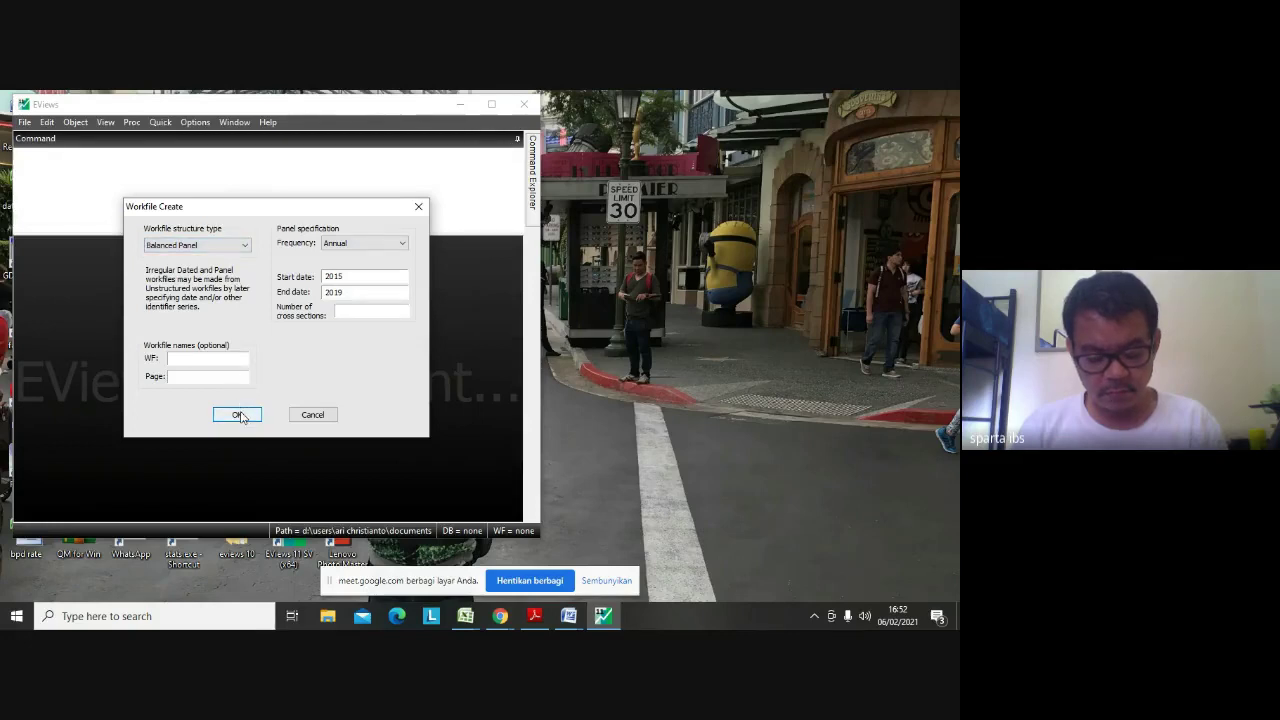
pyautogui.click(353, 313)
pyautogui.write('24')
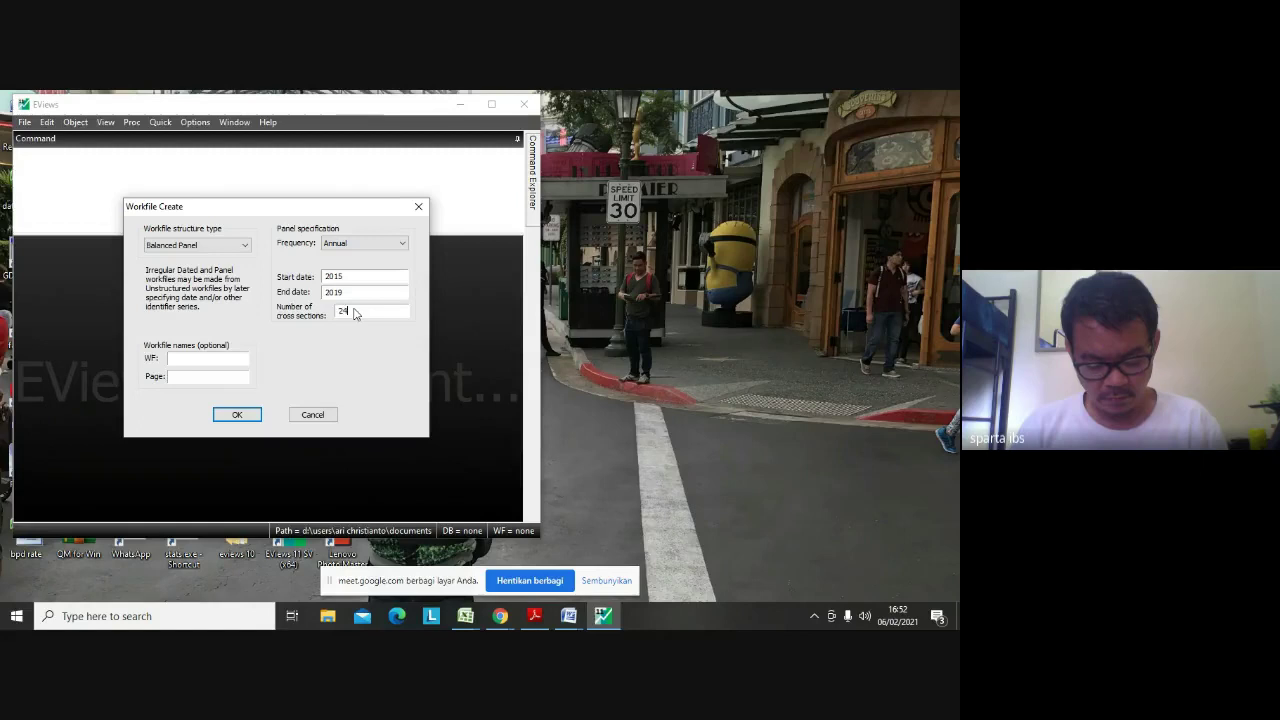
pyautogui.click(237, 413)
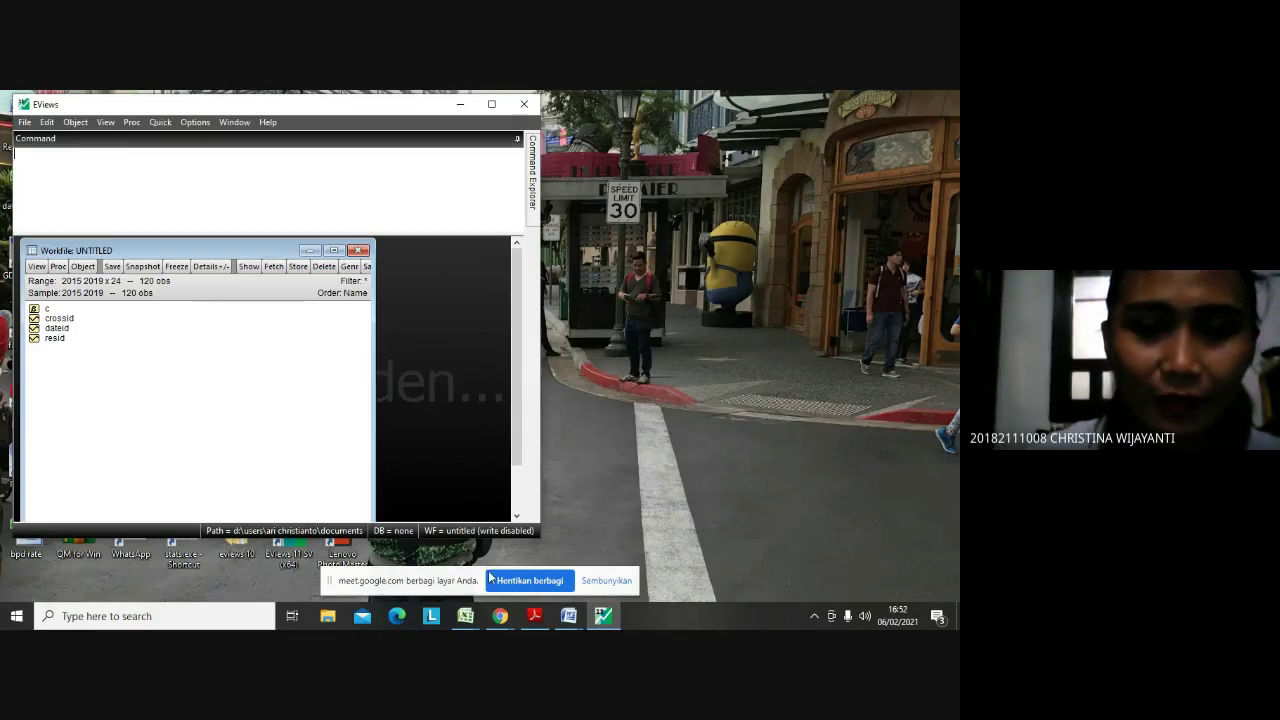
# Show the data_bpd_ok (1) workbook in Excel beside the new EViews workfile
pyautogui.click(465, 616)
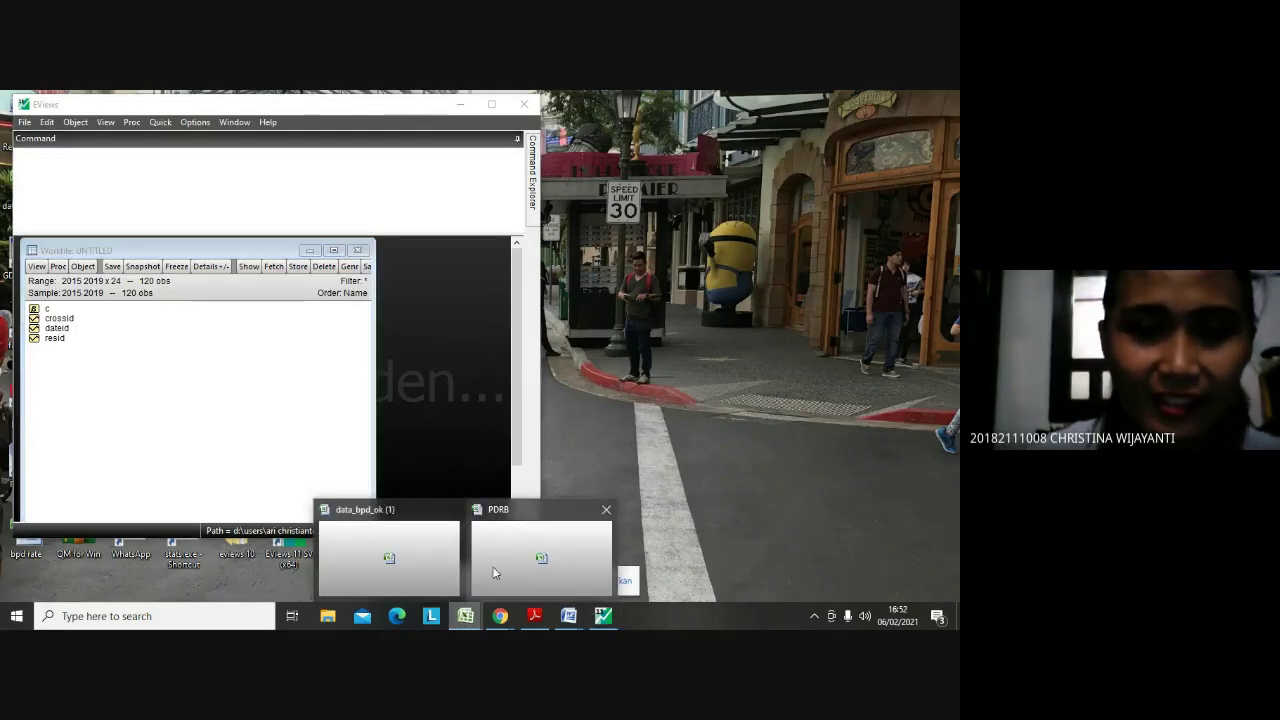
pyautogui.click(406, 545)
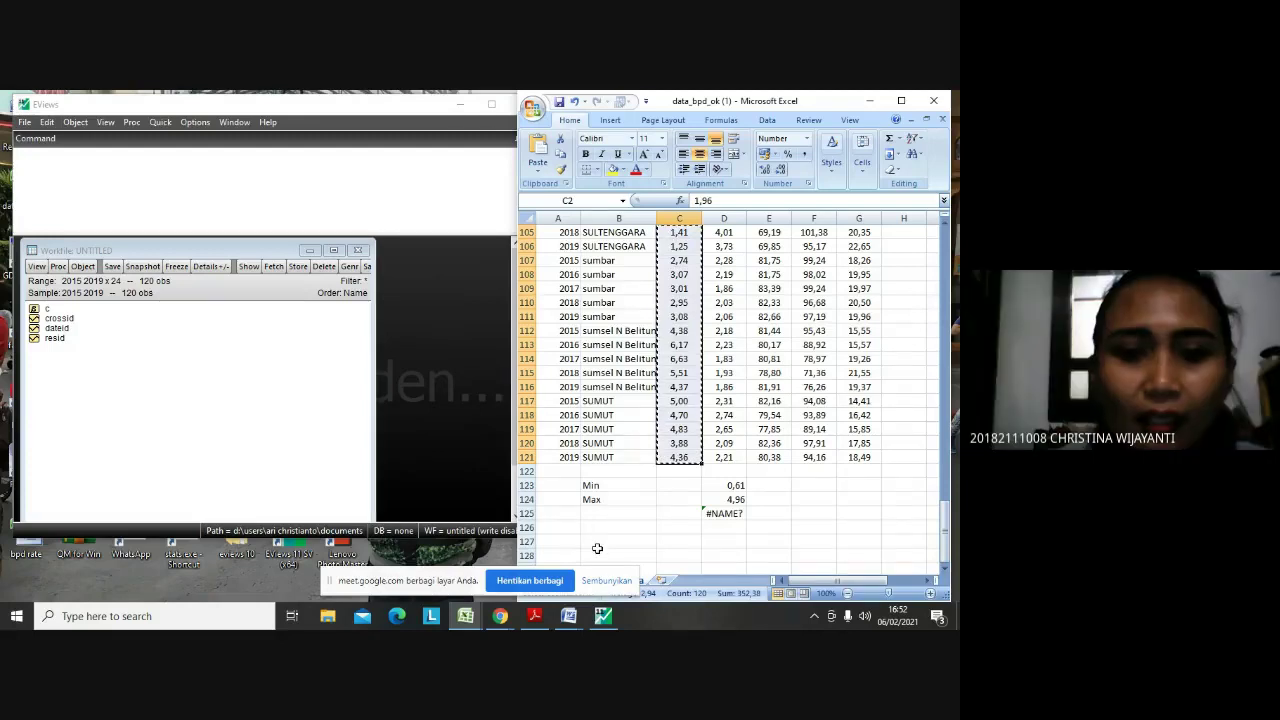
pyautogui.moveTo(597, 606)
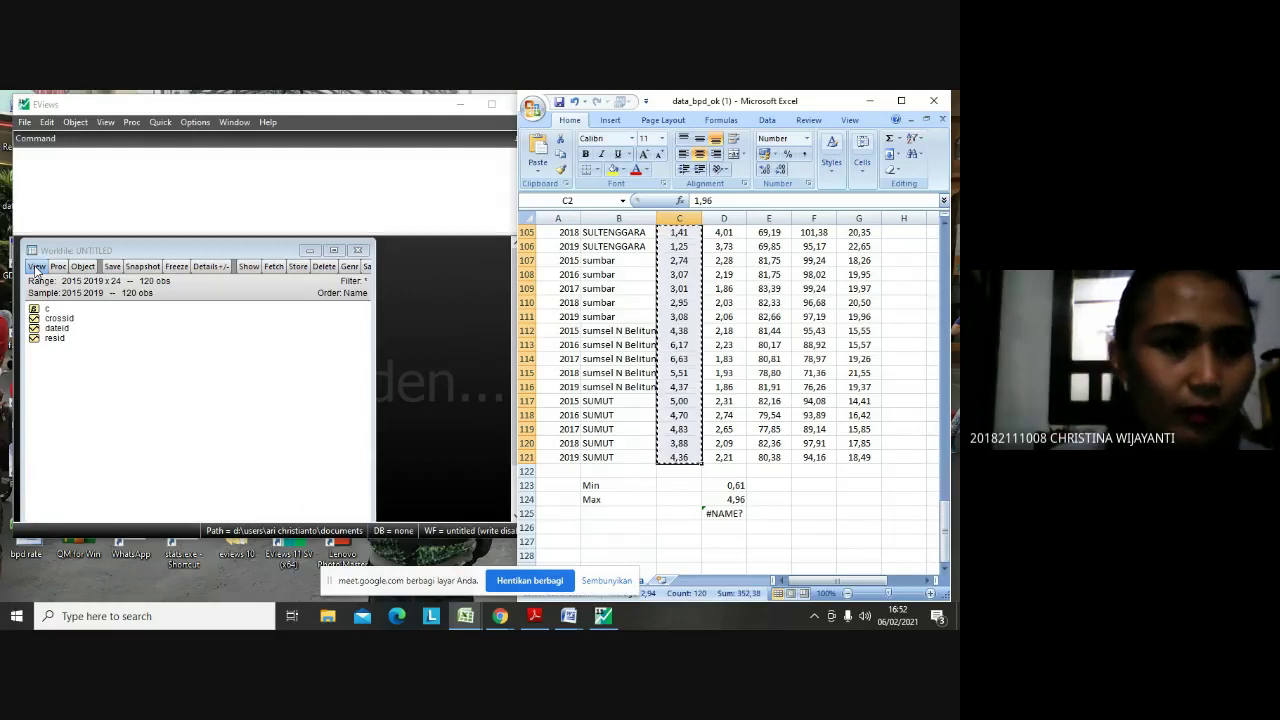
# Create a new Series object named ROA in the untitled workfile
pyautogui.rightClick(253, 402)
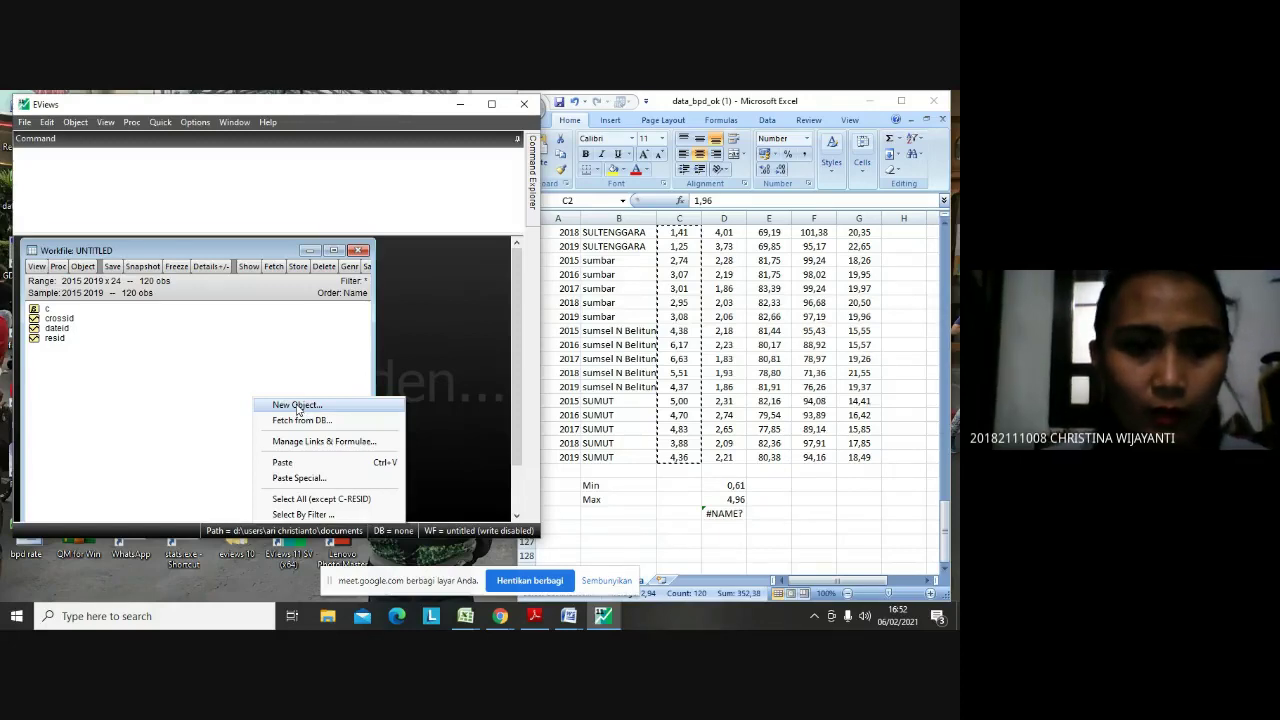
pyautogui.click(297, 405)
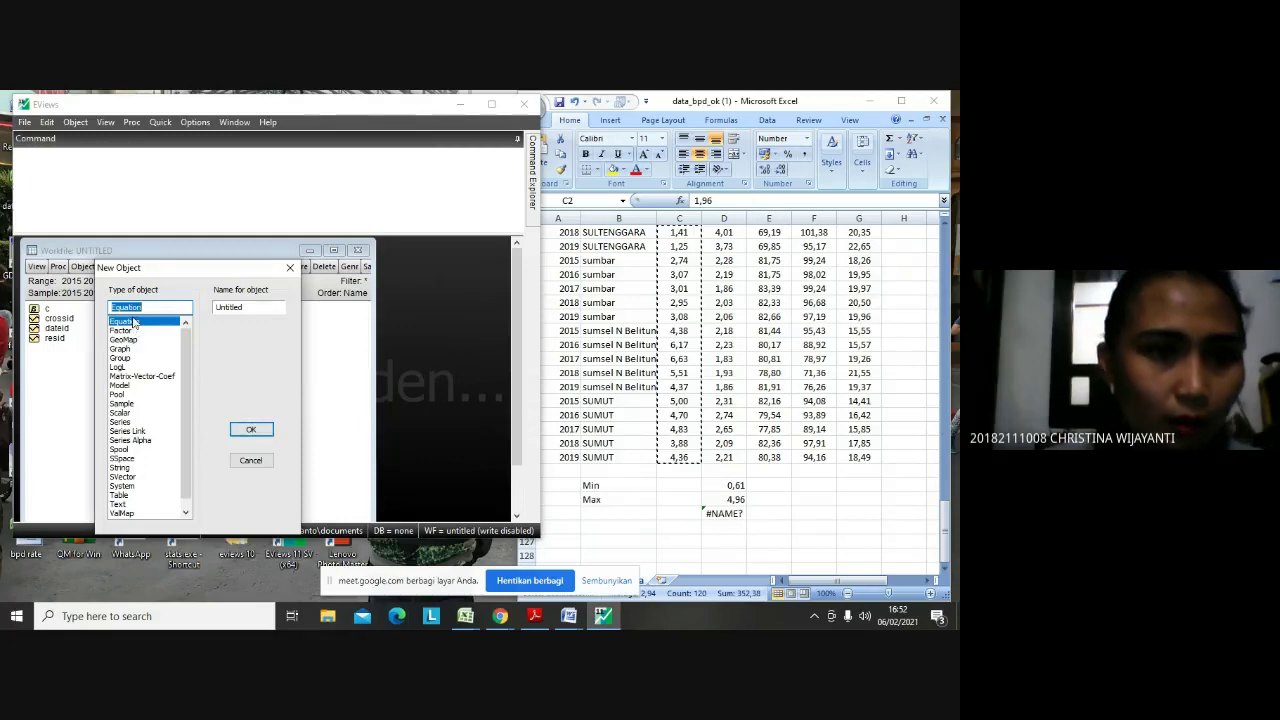
pyautogui.write('s')
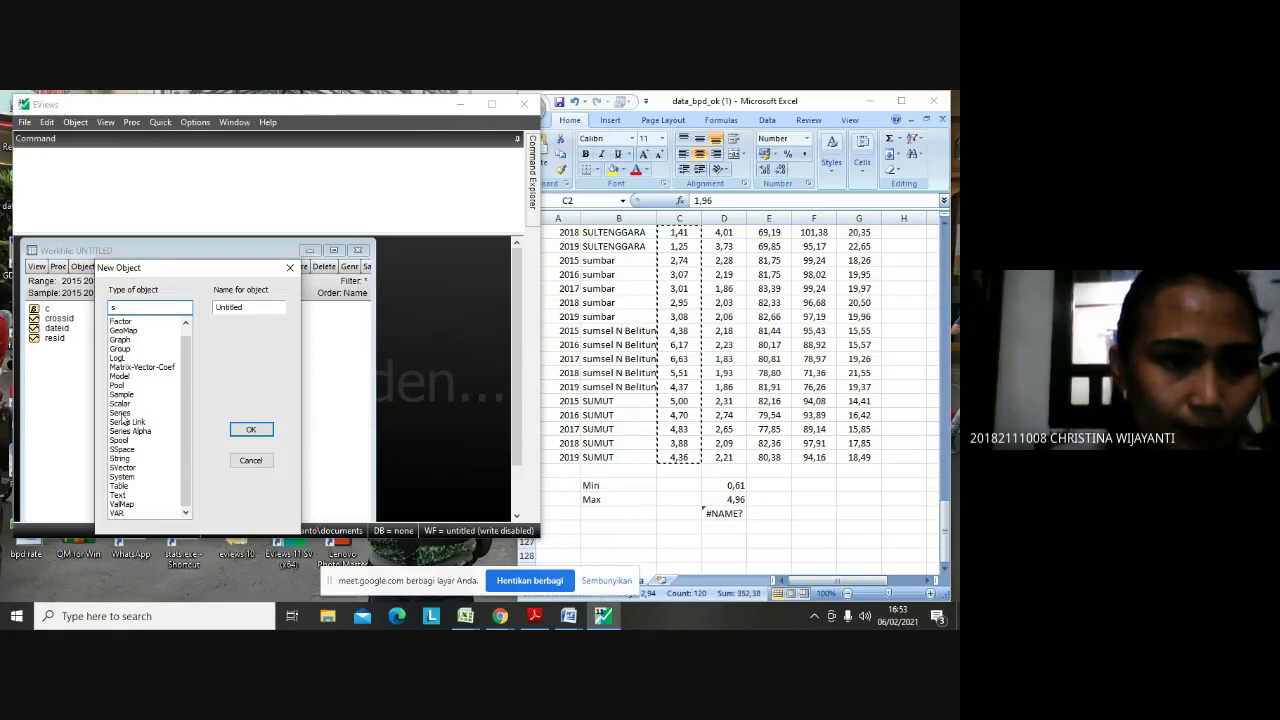
pyautogui.click(120, 413)
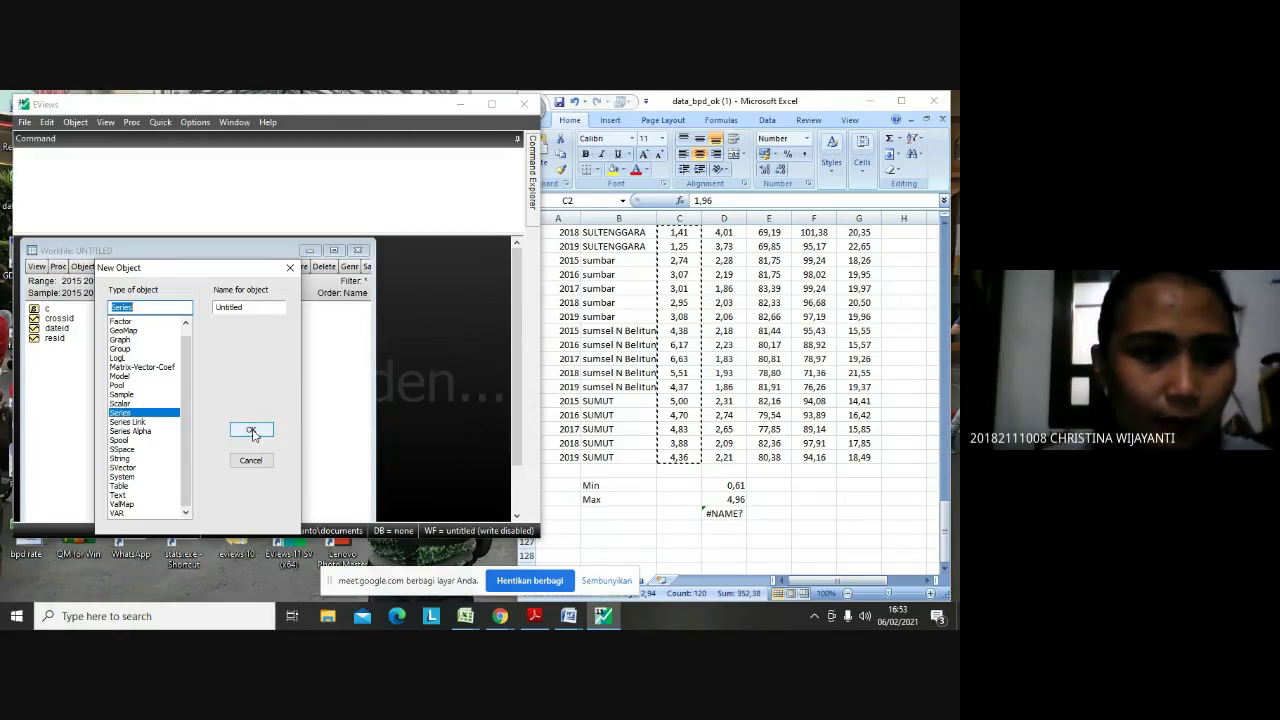
pyautogui.click(262, 306)
pyautogui.press('BackSpace')
pyautogui.press('BackSpace')
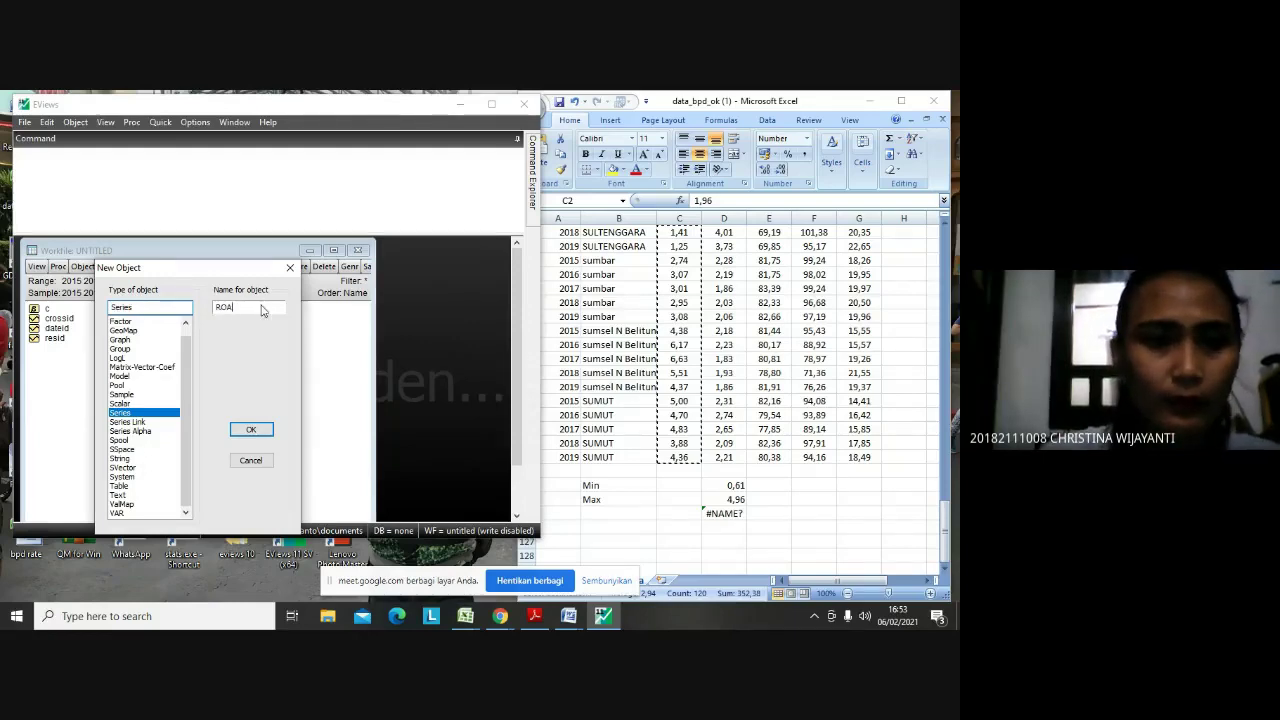
pyautogui.click(251, 429)
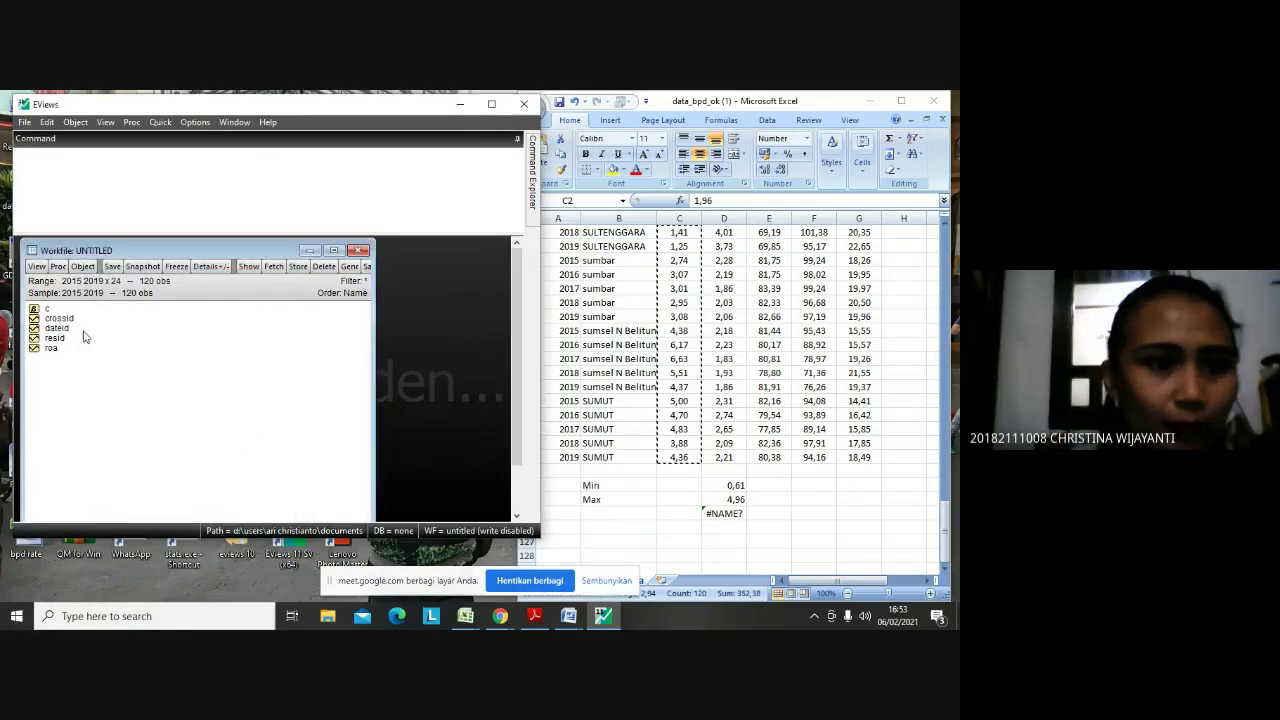
# Copy the roa series and paste it into the workfile as a new series named NPL
pyautogui.click(50, 352)
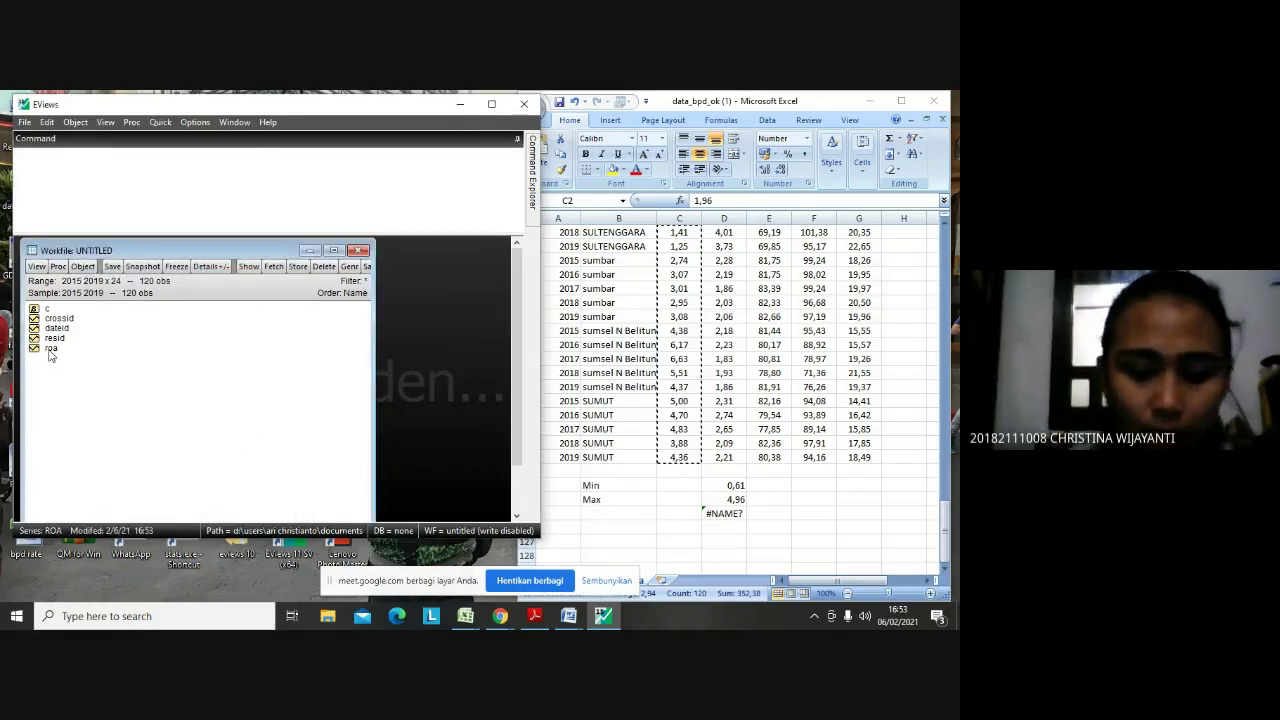
pyautogui.rightClick(50, 352)
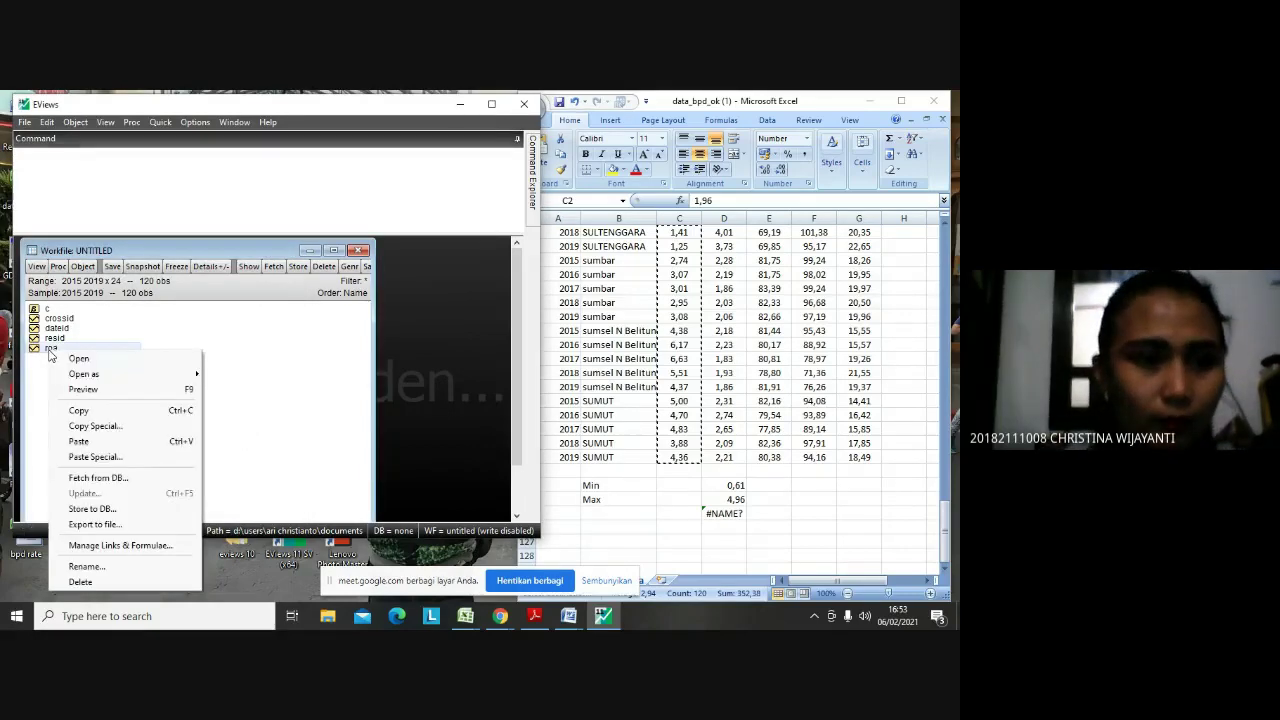
pyautogui.click(79, 411)
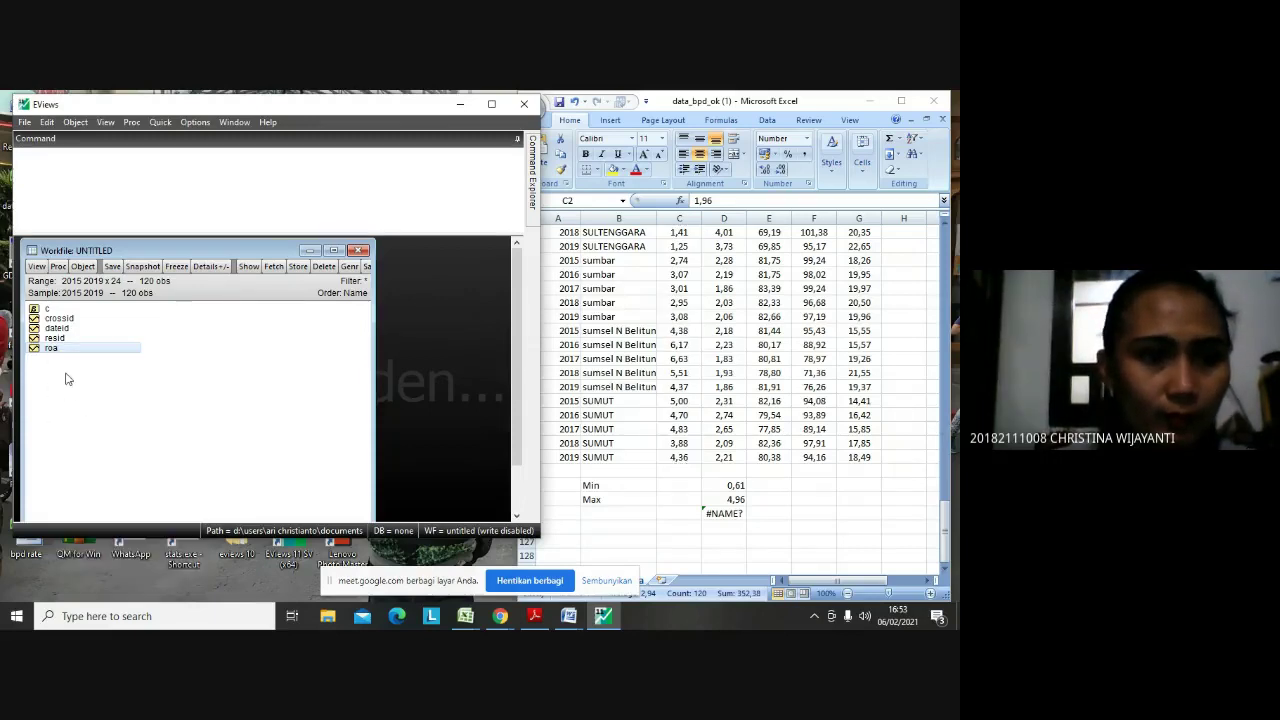
pyautogui.click(66, 378)
pyautogui.rightClick(66, 378)
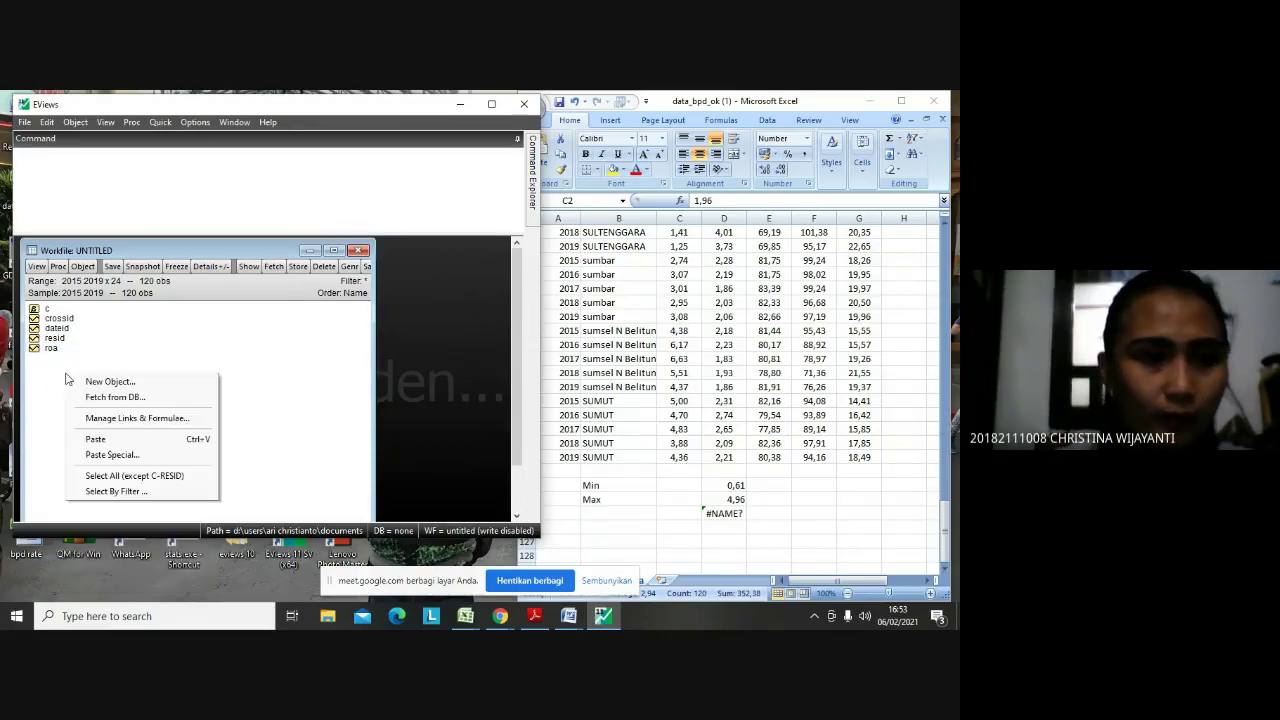
pyautogui.click(104, 448)
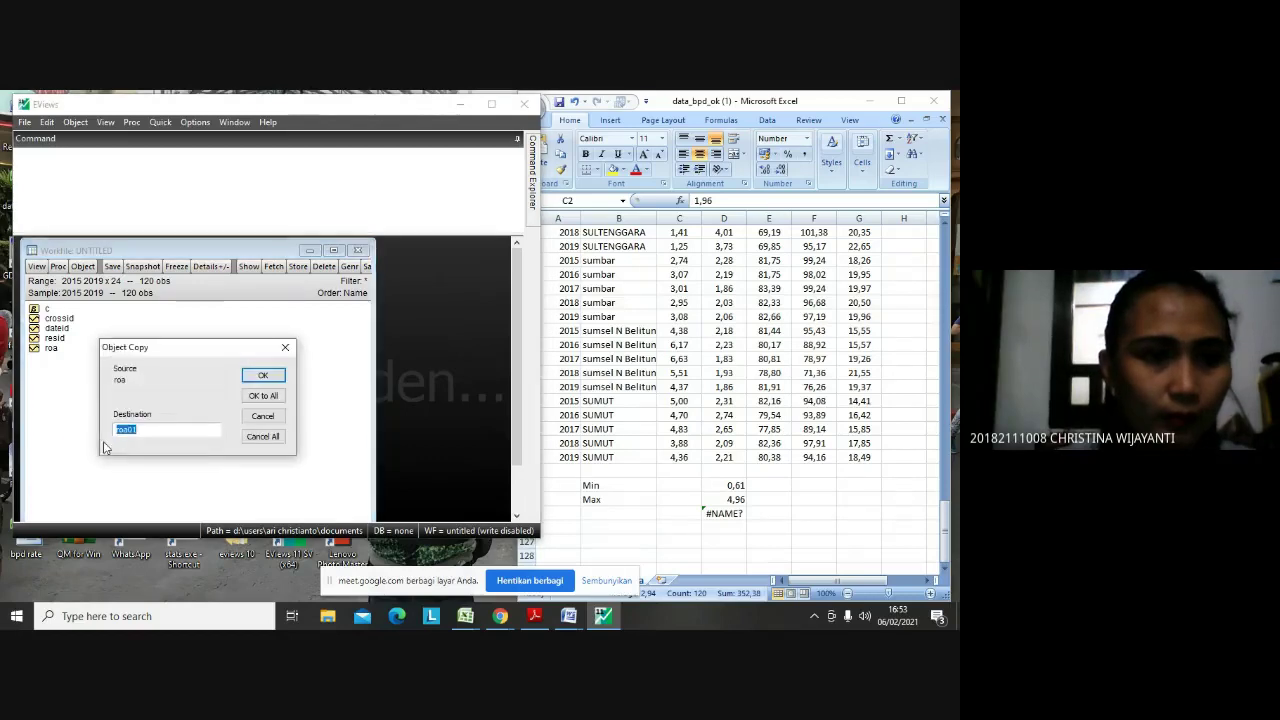
pyautogui.write('r')
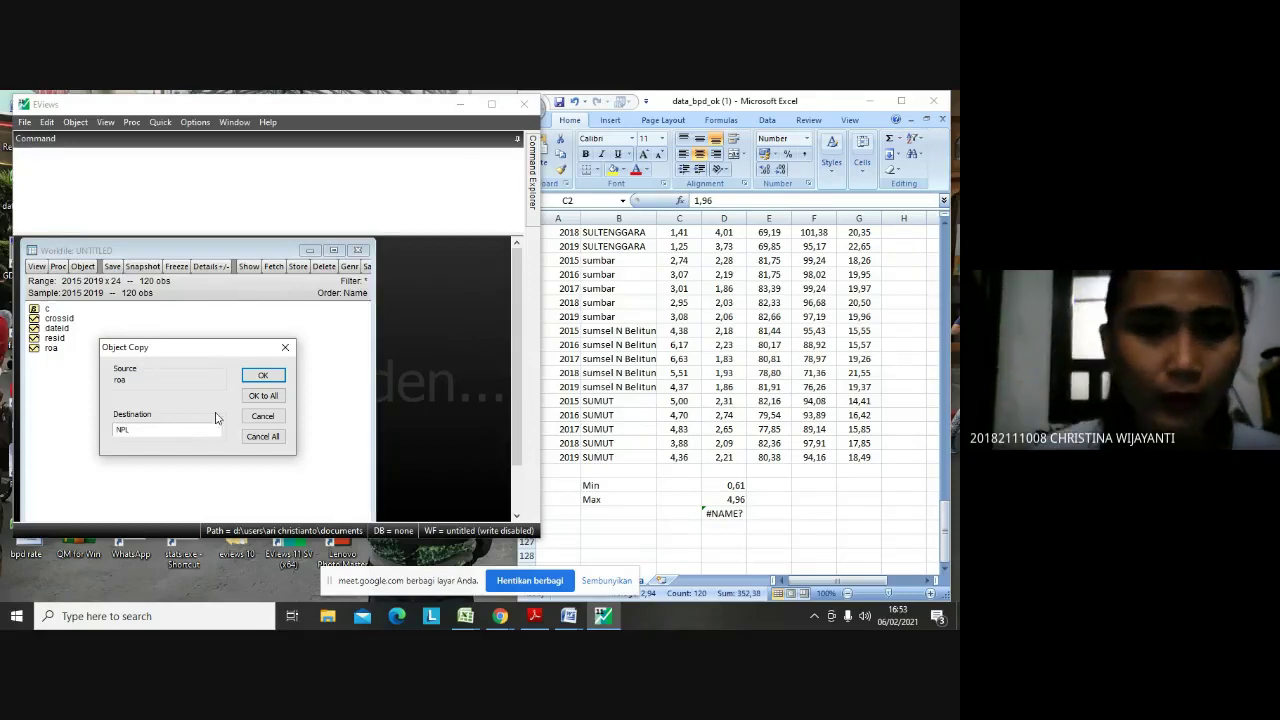
pyautogui.click(264, 375)
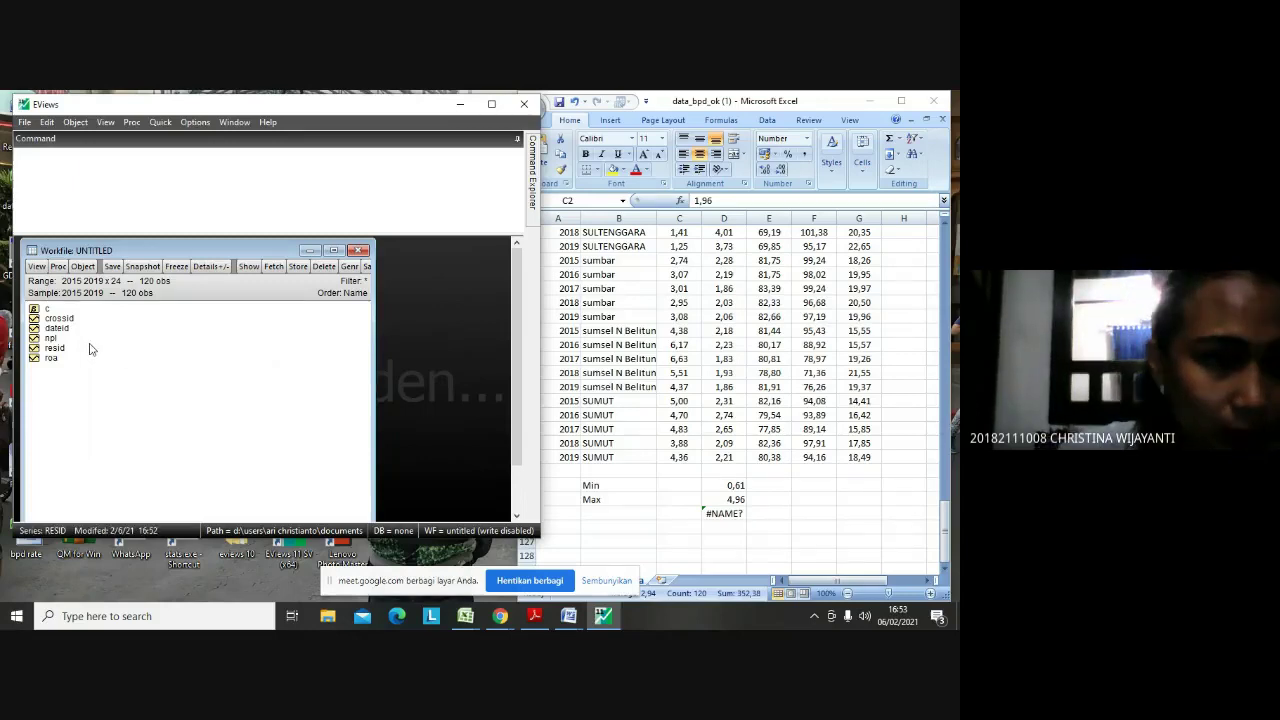
# Paste another copy of the roa series into the workfile under the name LDR
pyautogui.rightClick(78, 393)
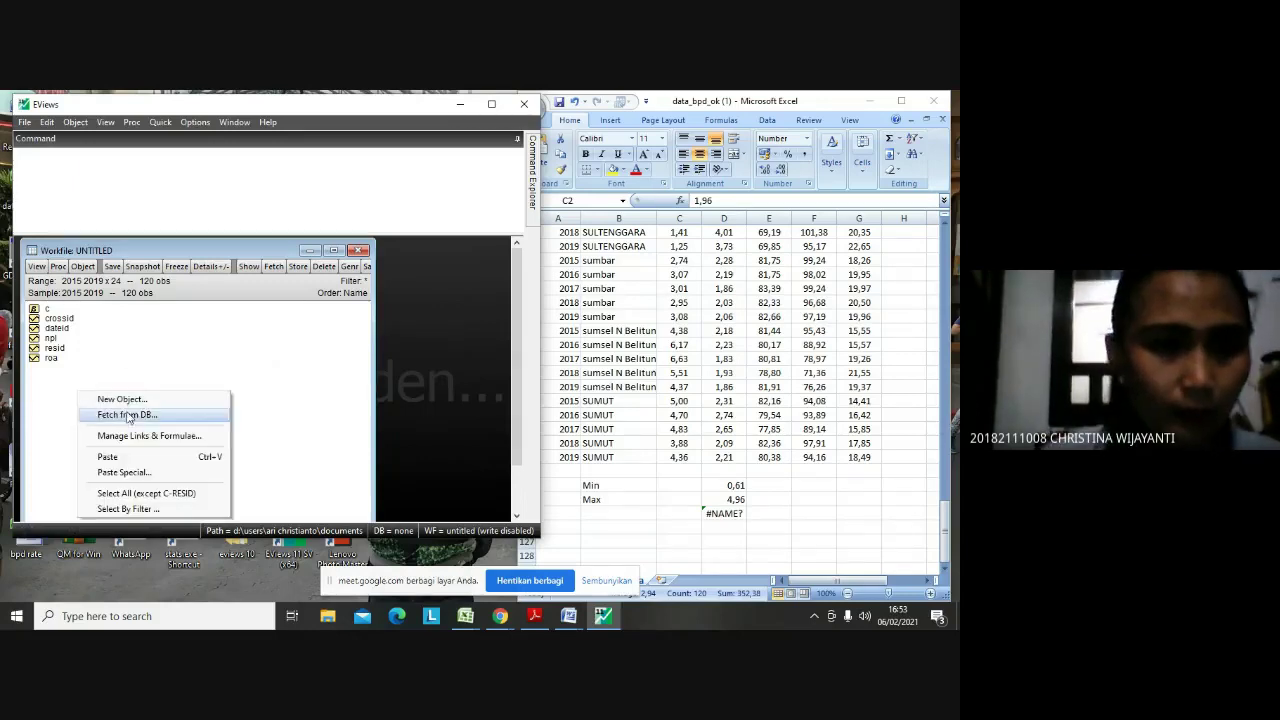
pyautogui.click(107, 457)
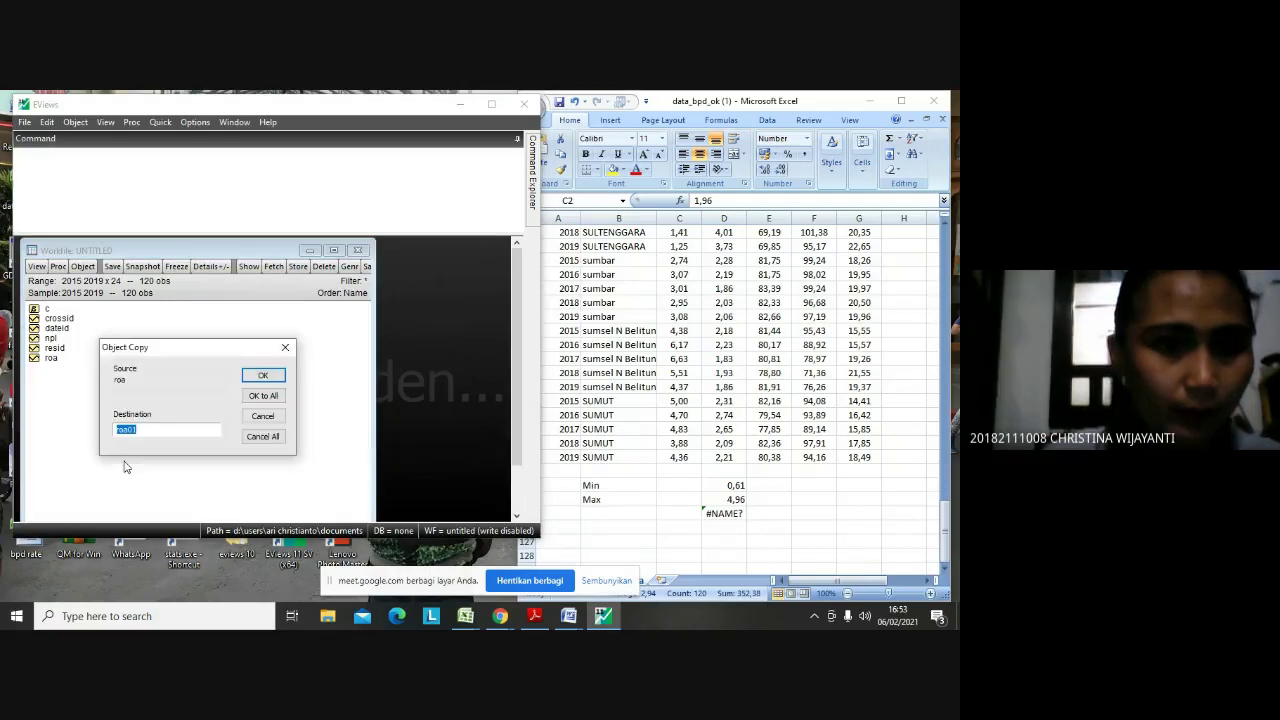
pyautogui.press('BackSpace')
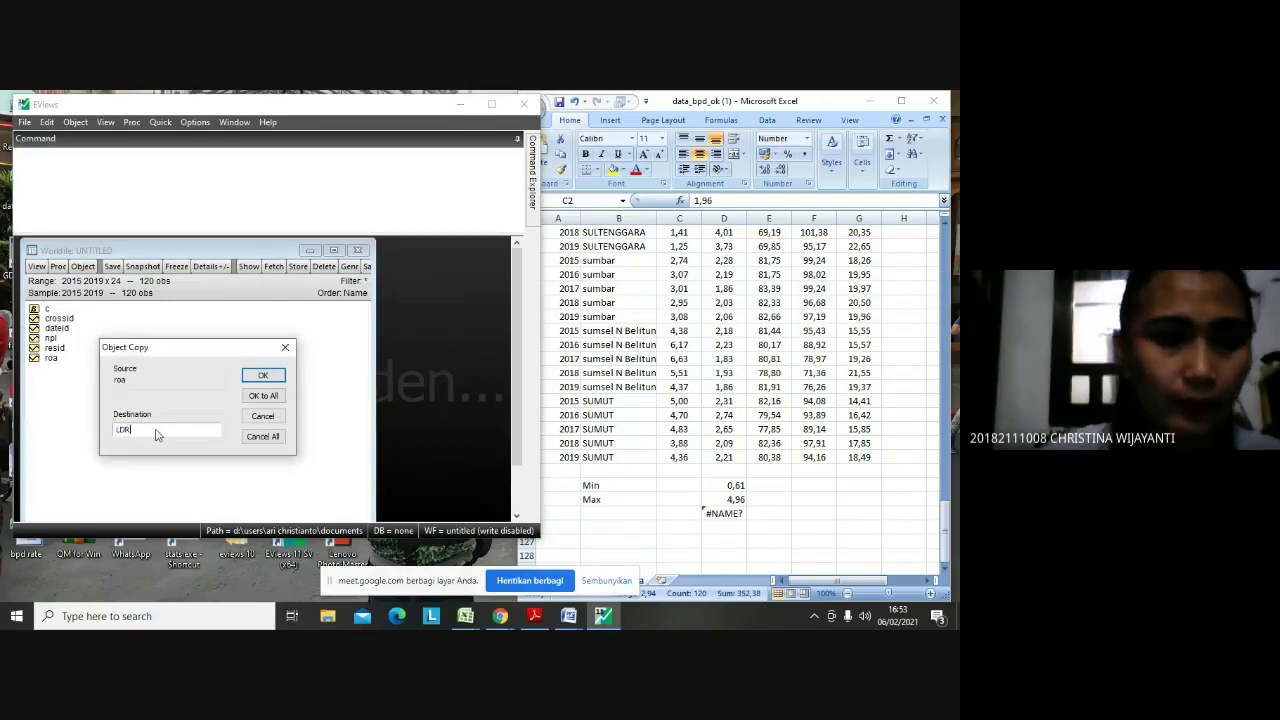
pyautogui.click(274, 375)
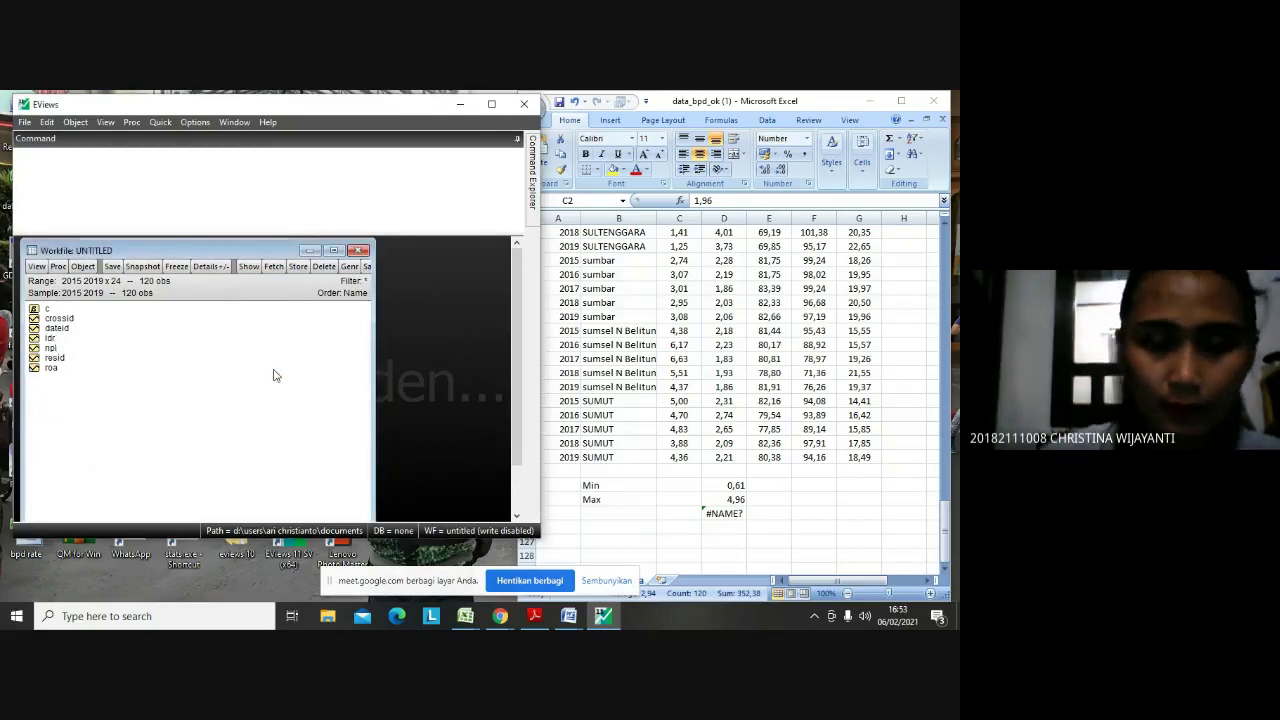
# Paste another copy of the roa series into the workfile under the name BOPO
pyautogui.rightClick(74, 435)
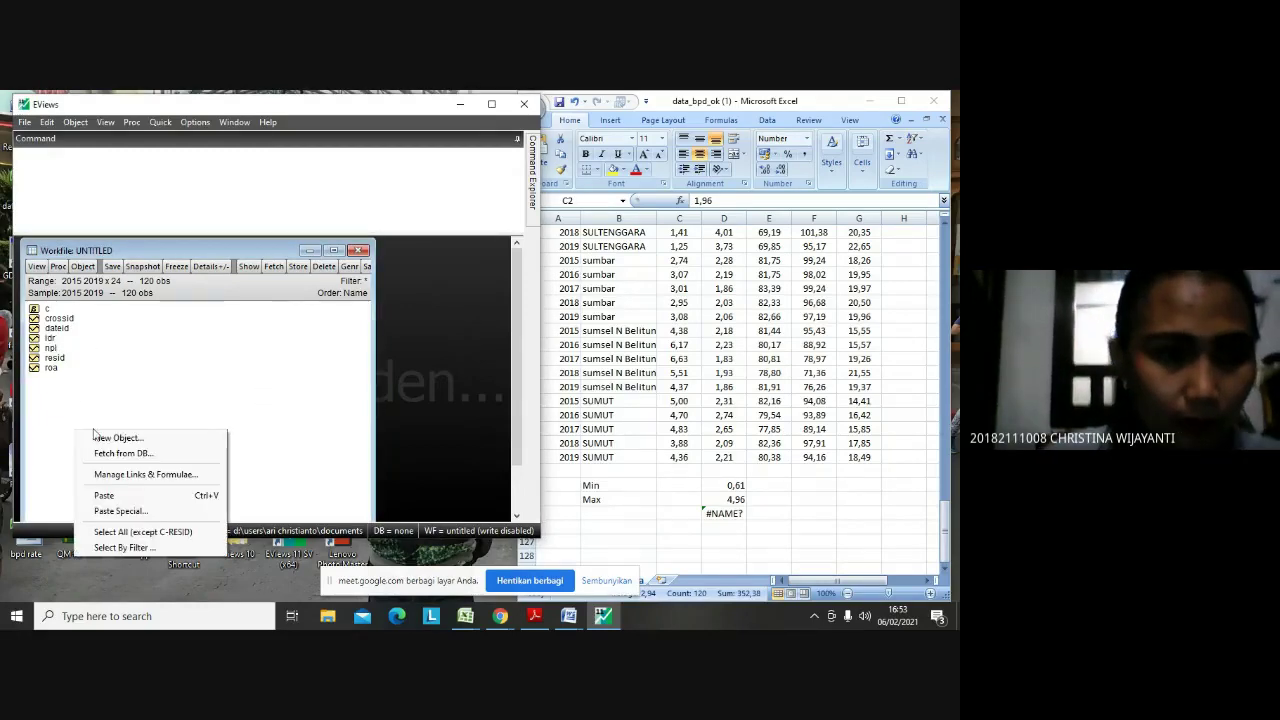
pyautogui.click(143, 497)
pyautogui.write('s')
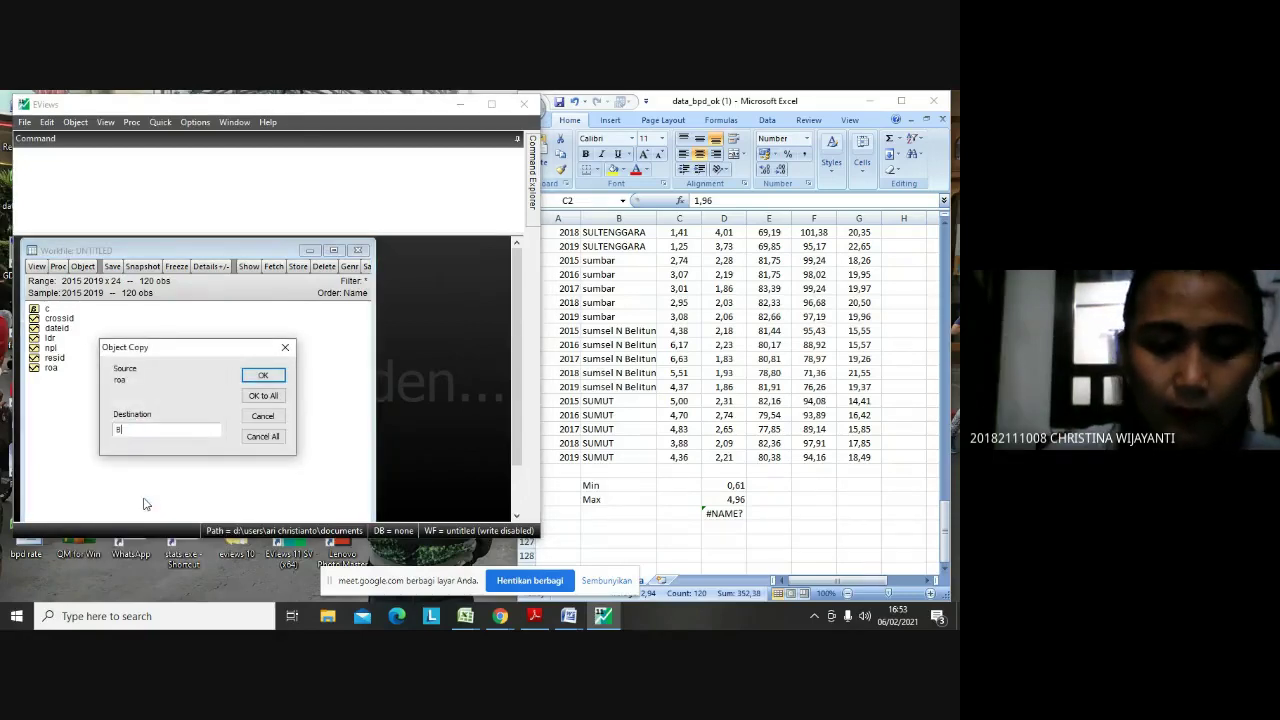
pyautogui.write('OPO')
pyautogui.click(263, 375)
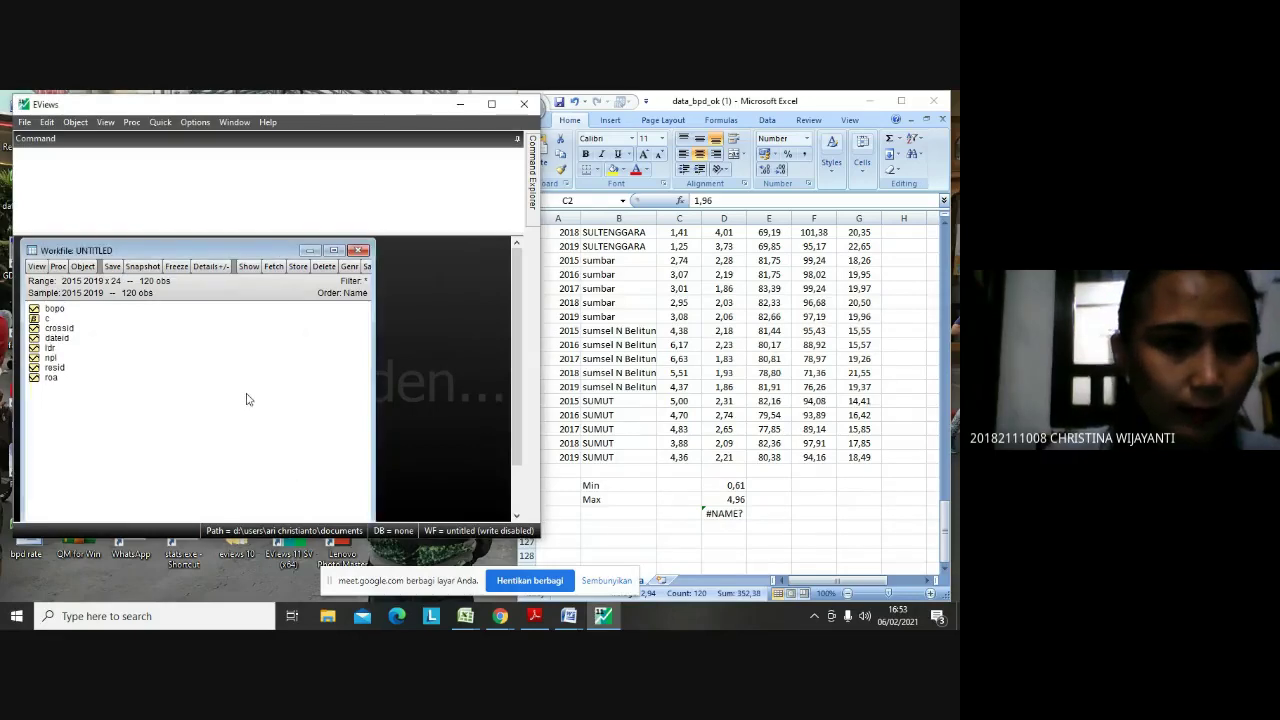
# Paste another copy of the roa series into the workfile under the name CAR
pyautogui.rightClick(237, 418)
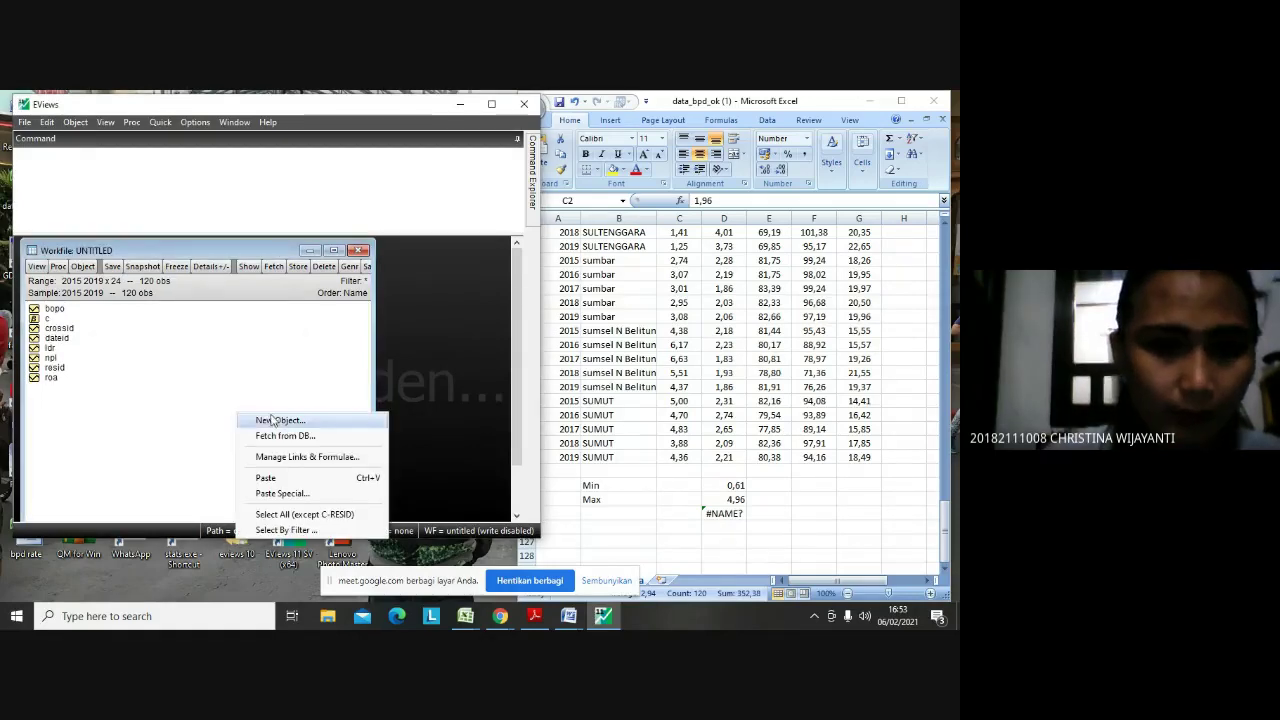
pyautogui.click(266, 478)
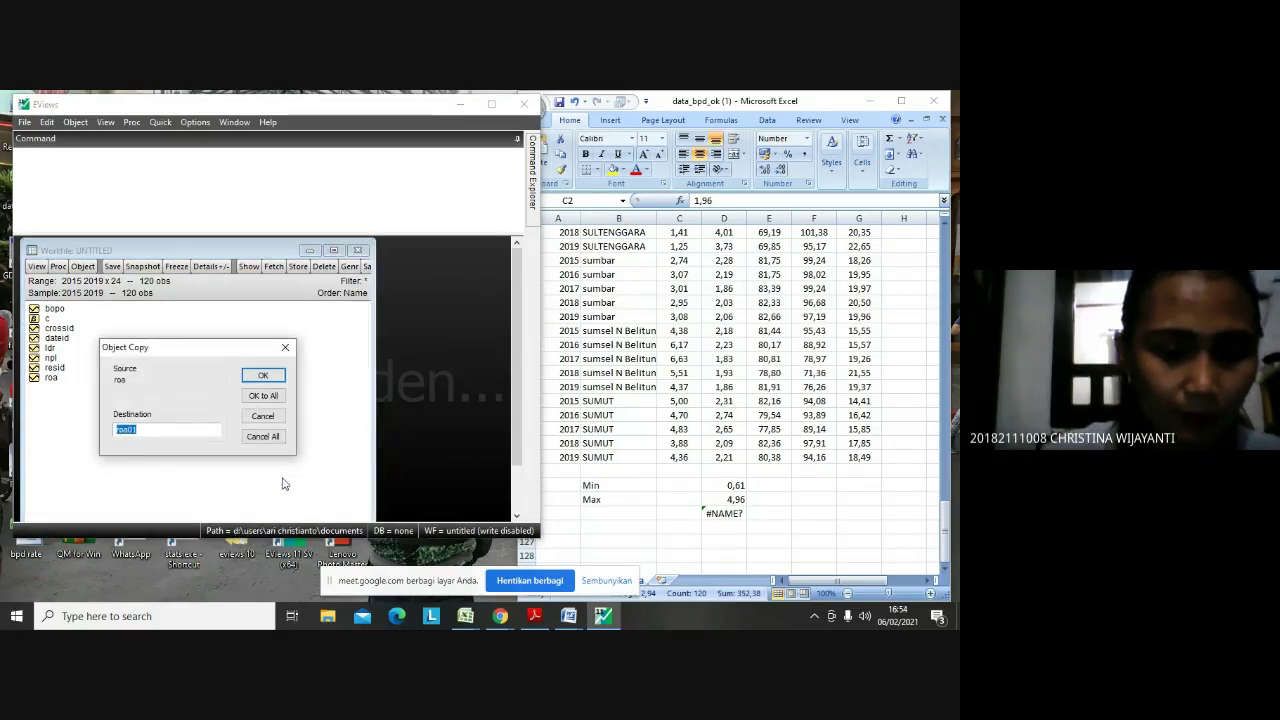
pyautogui.write('CAR')
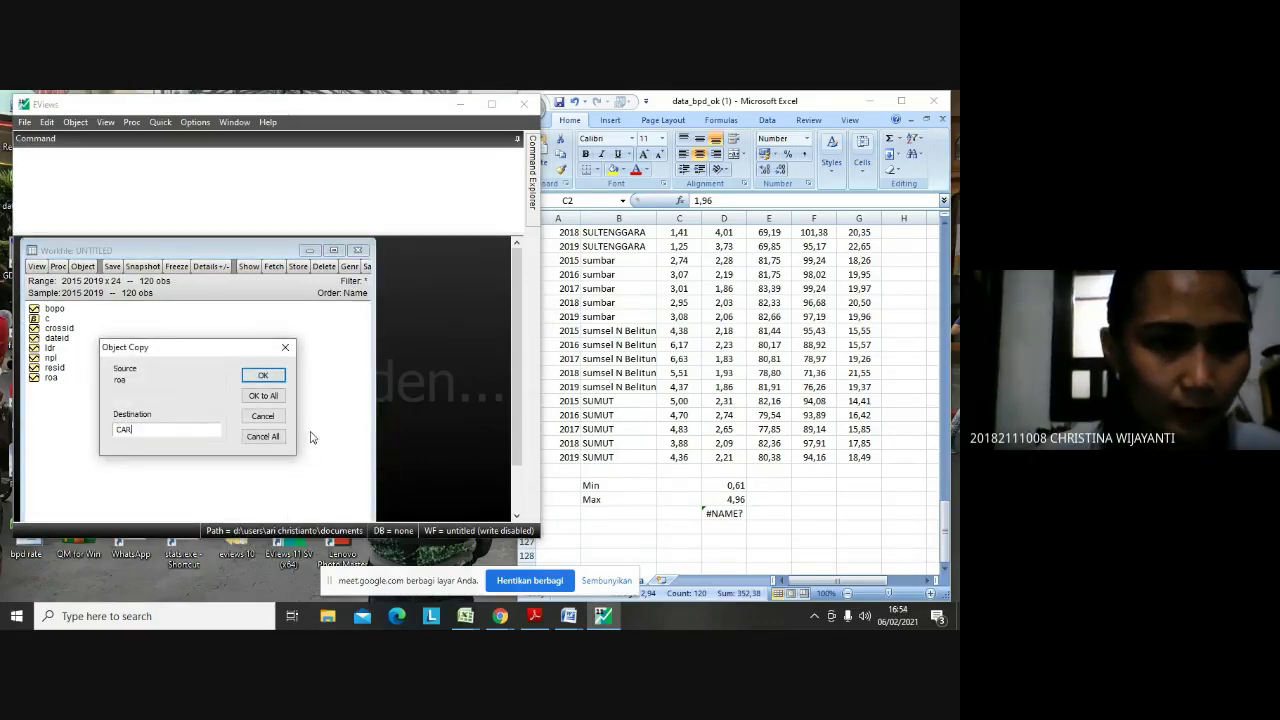
pyautogui.click(263, 375)
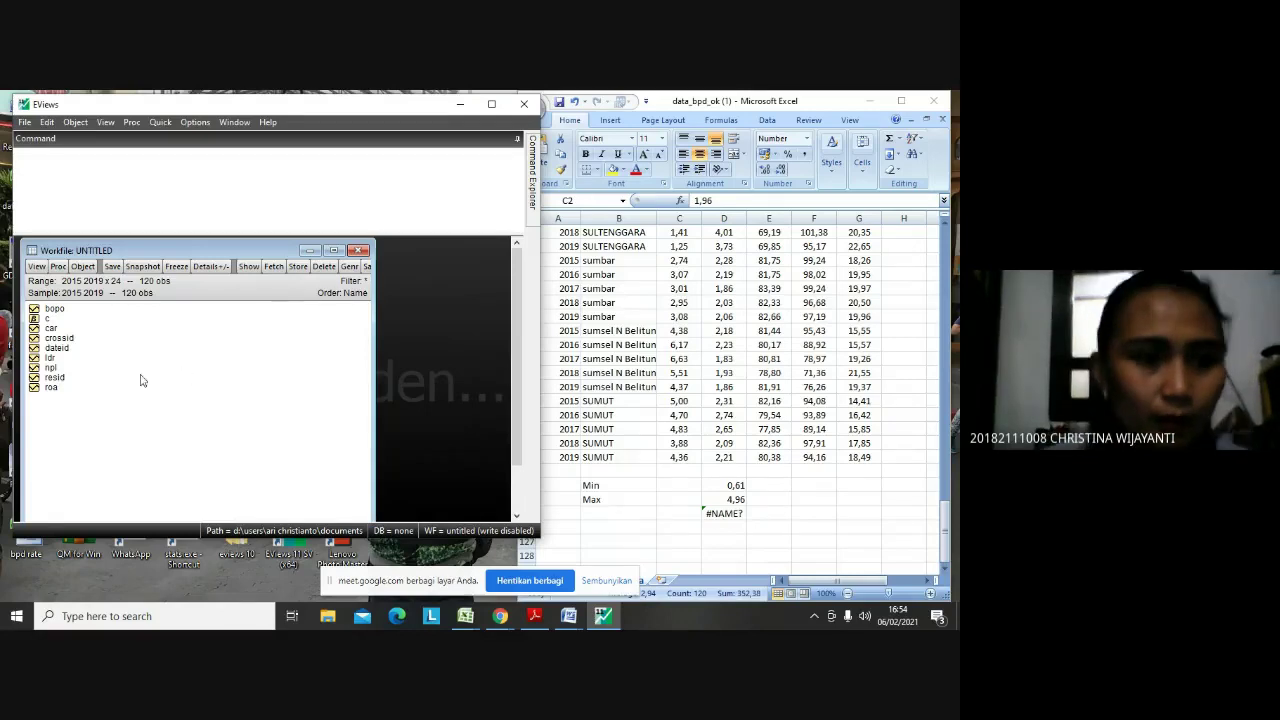
# Open the roa, npl, ldr, bopo and car series together as a group, selected in that order
pyautogui.rightClick(50, 390)
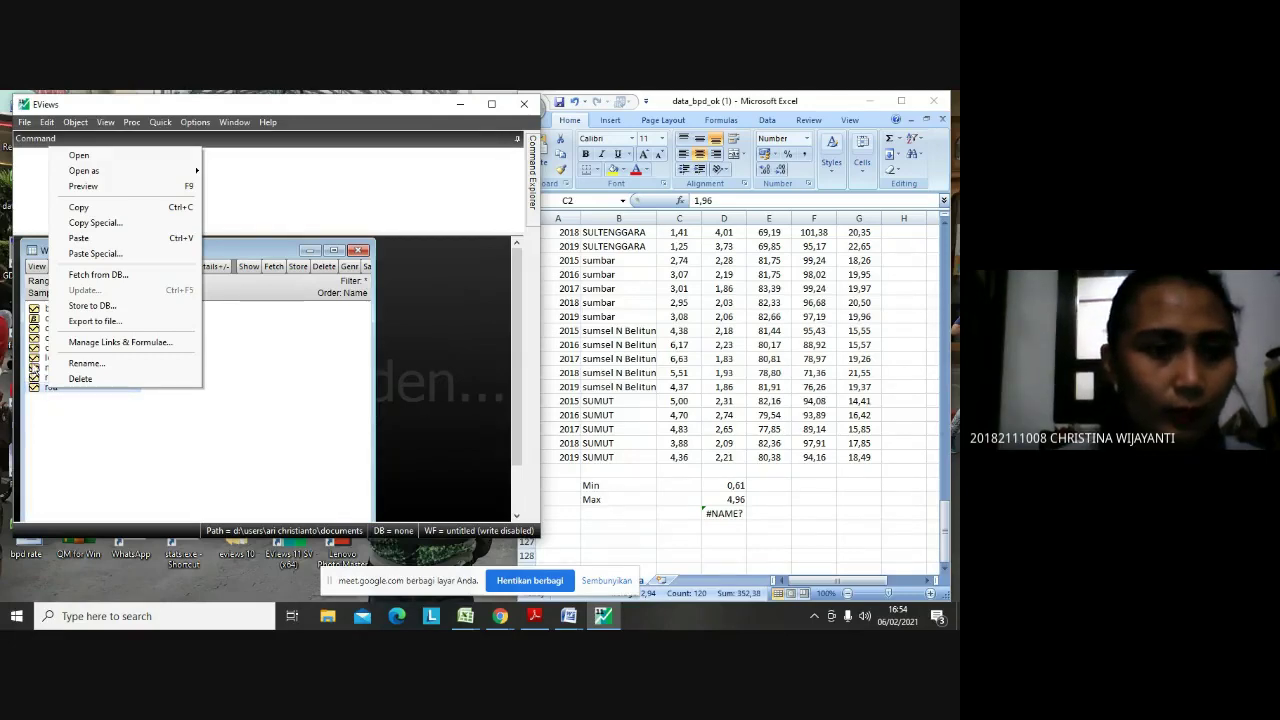
pyautogui.click(107, 466)
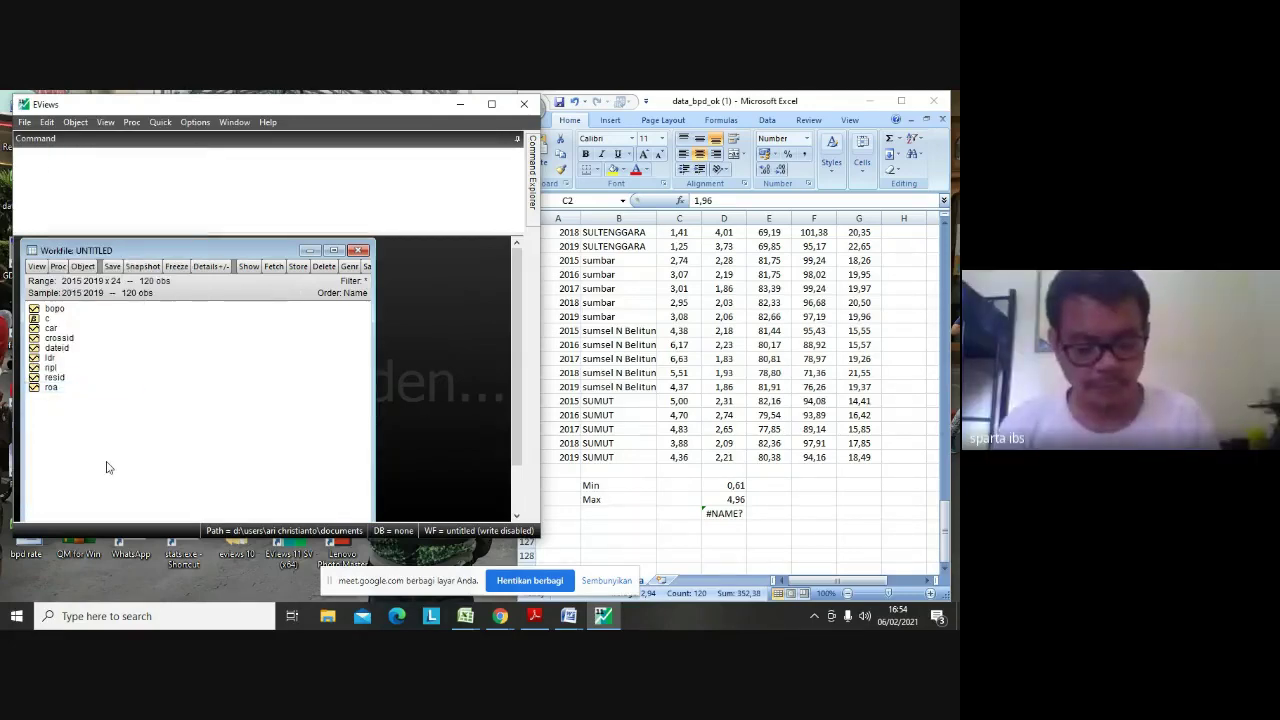
pyautogui.click(49, 388)
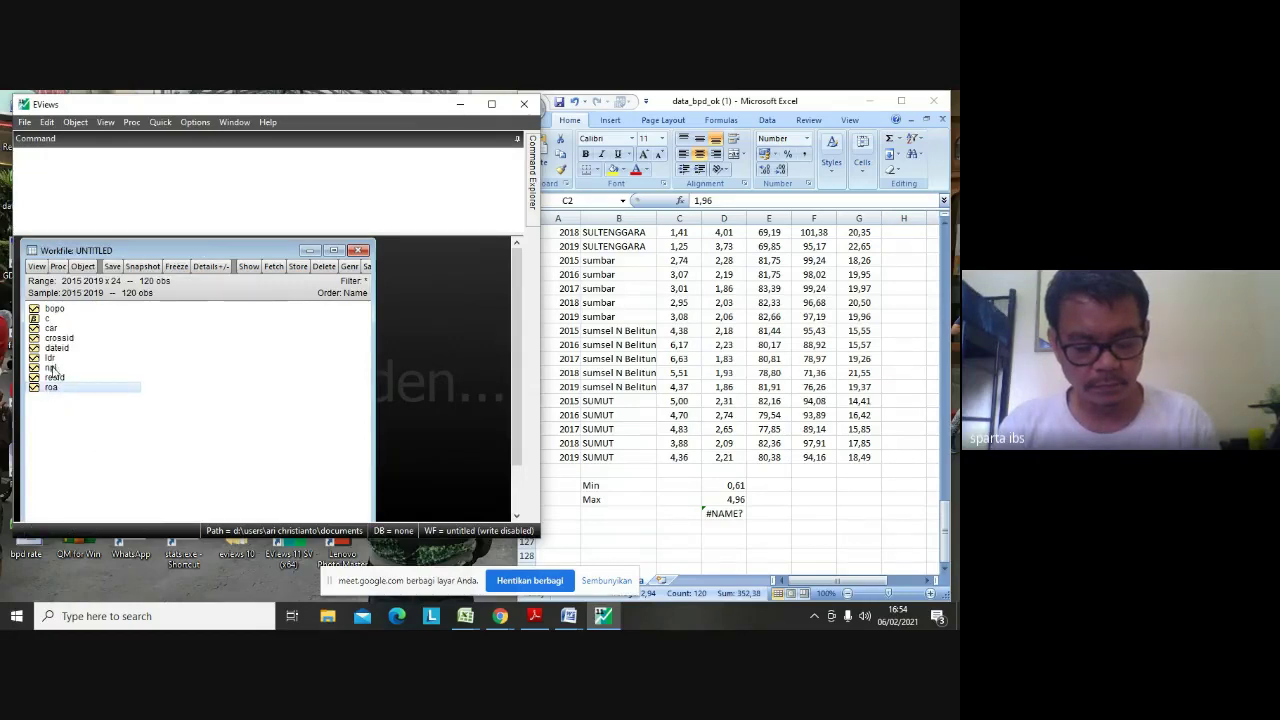
pyautogui.keyDown('ctrl'); pyautogui.click(51, 368); pyautogui.keyUp('ctrl')
pyautogui.keyDown('ctrl'); pyautogui.click(52, 358); pyautogui.keyUp('ctrl')
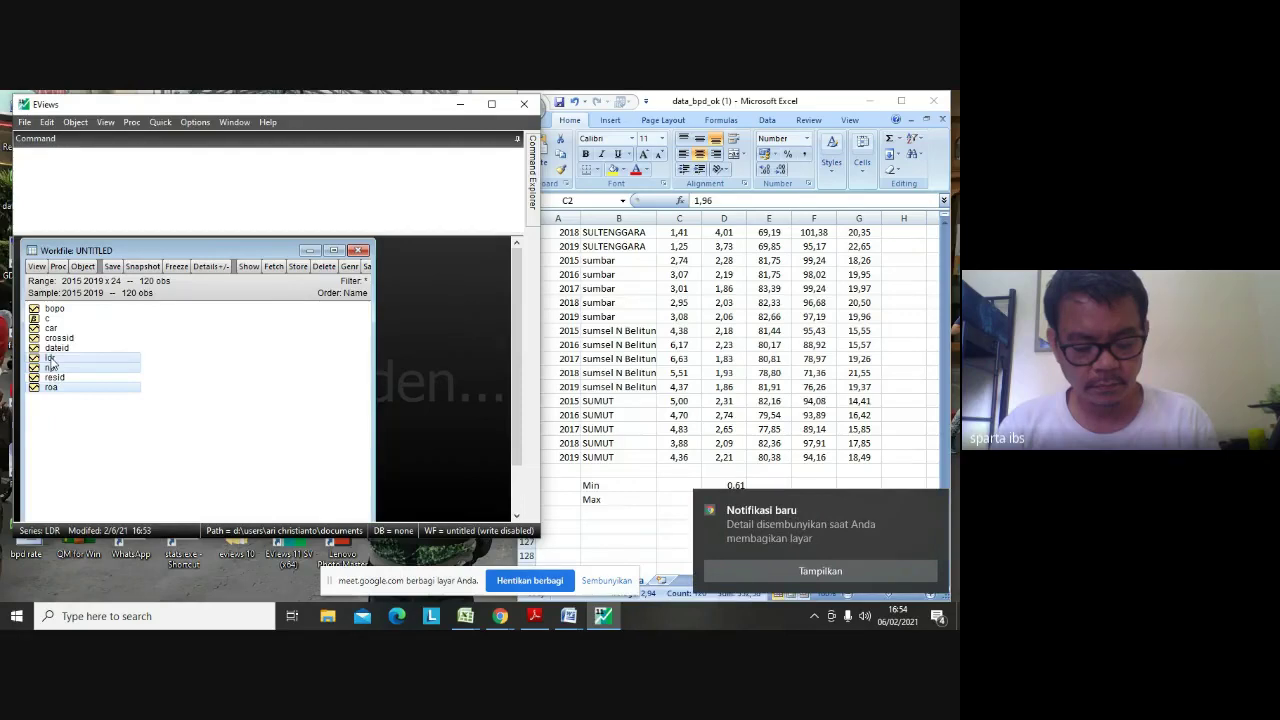
pyautogui.keyDown('ctrl'); pyautogui.click(53, 311); pyautogui.keyUp('ctrl')
pyautogui.keyDown('ctrl'); pyautogui.click(52, 328); pyautogui.keyUp('ctrl')
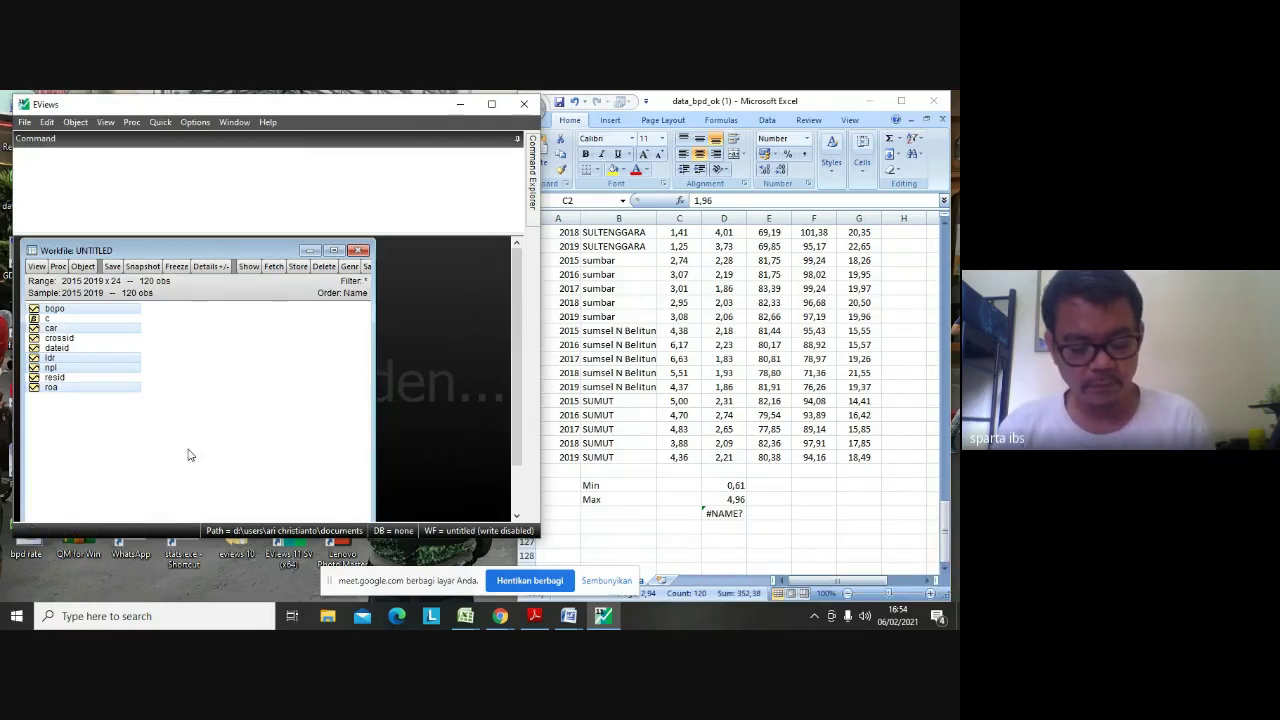
pyautogui.rightClick(135, 396)
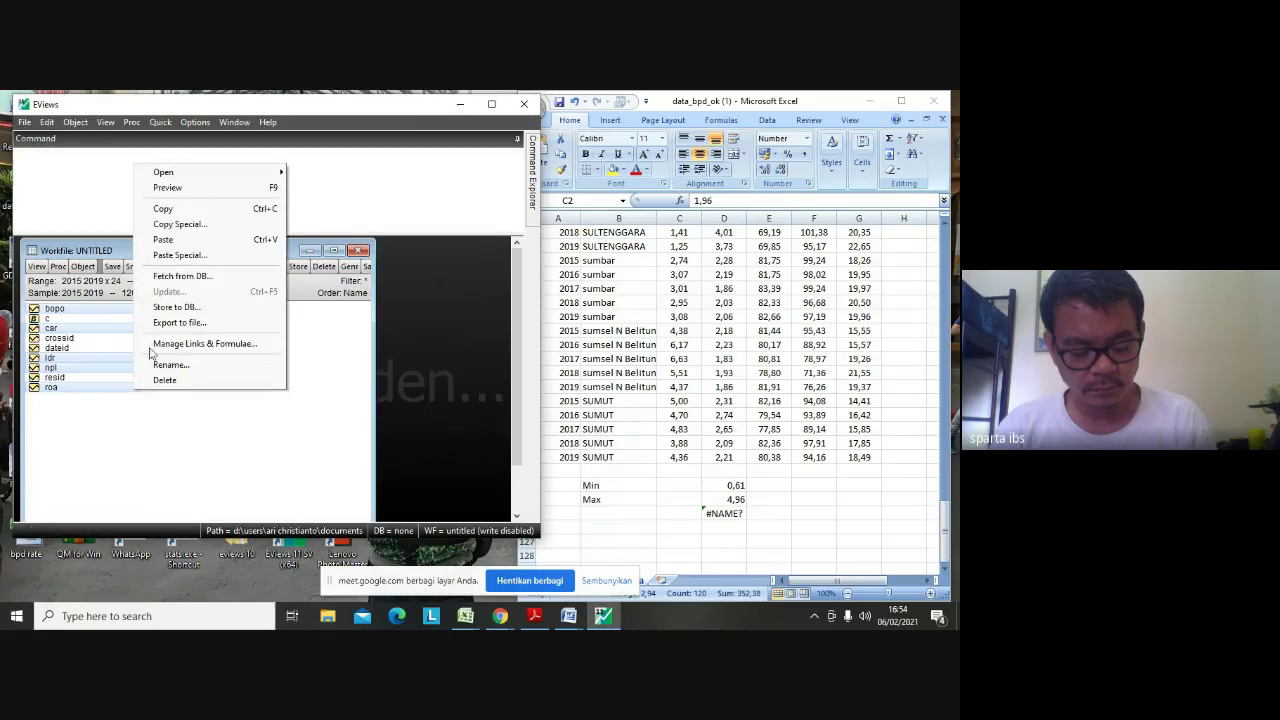
pyautogui.moveTo(185, 175)
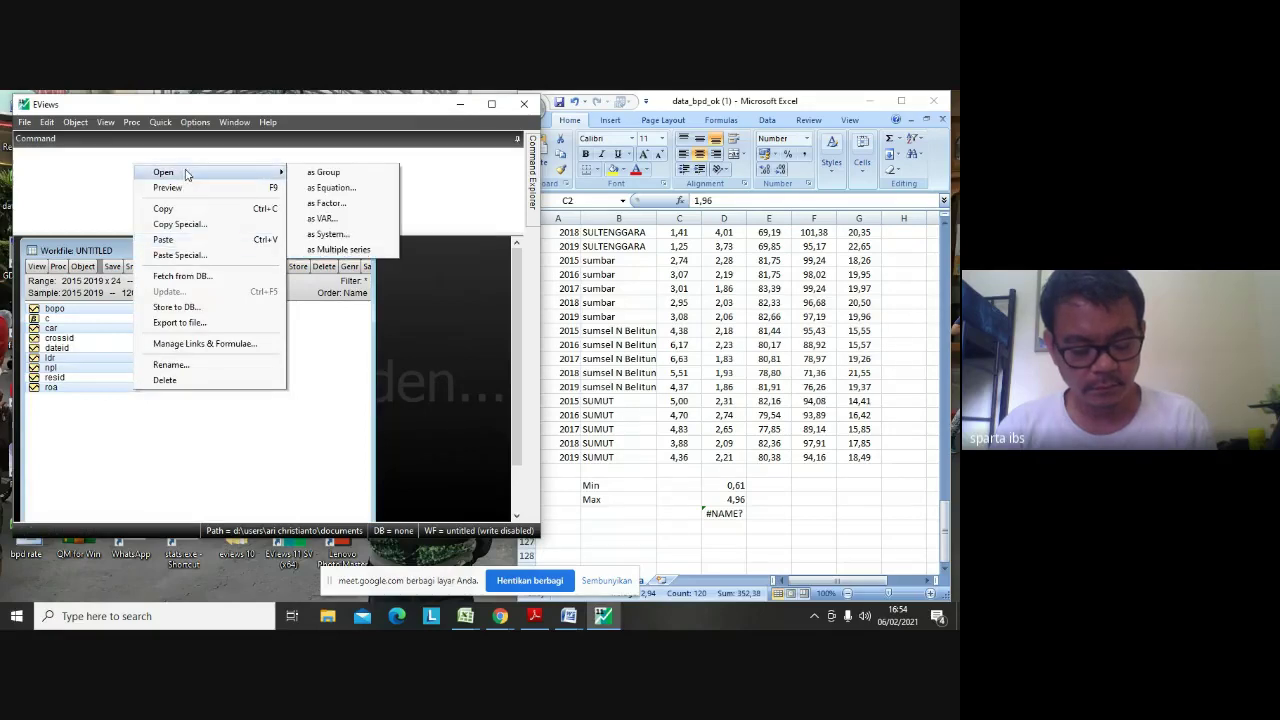
pyautogui.click(316, 174)
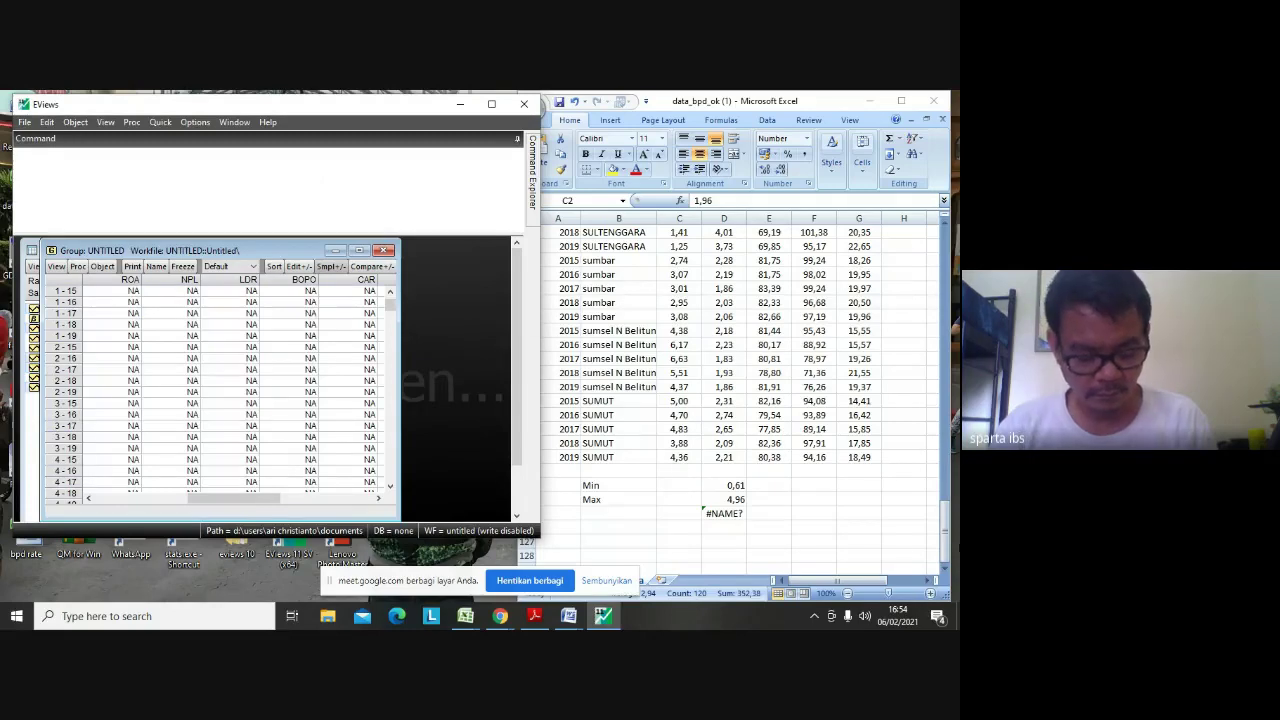
# Switch to the data_bpd_ok (1) workbook in Excel and copy the NPL values in C2:C121
pyautogui.click(459, 104)
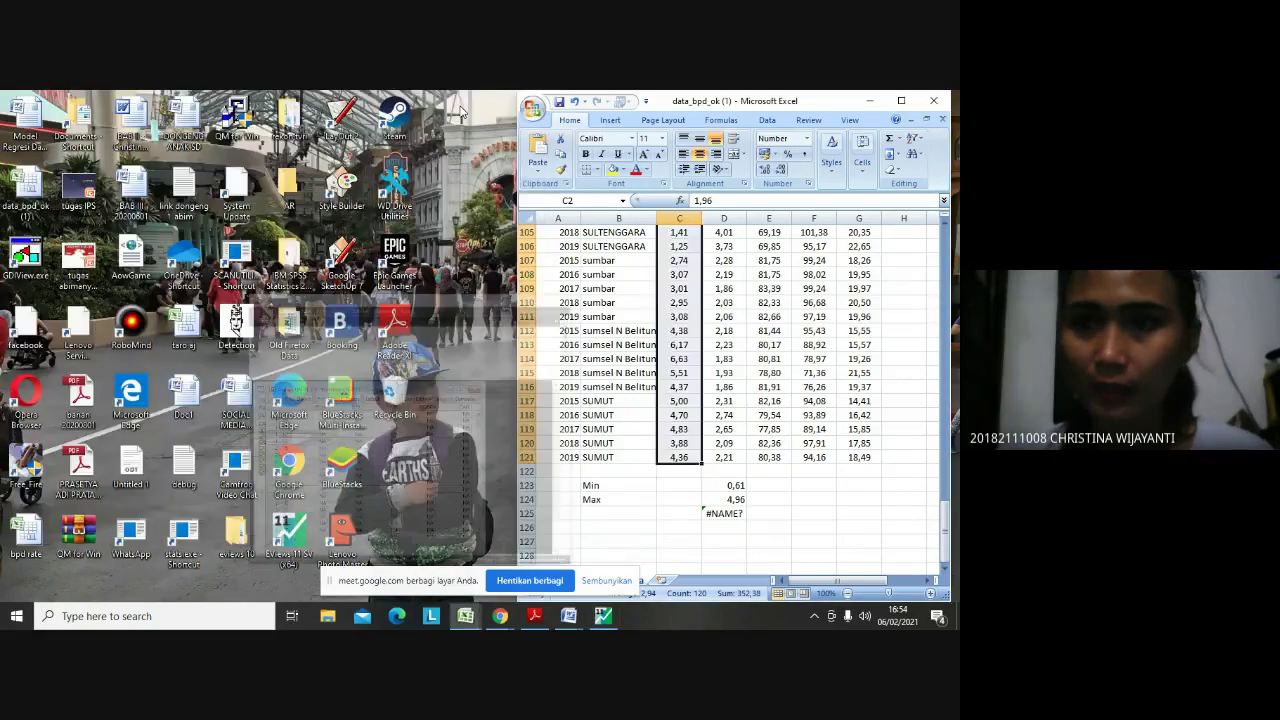
pyautogui.click(946, 518)
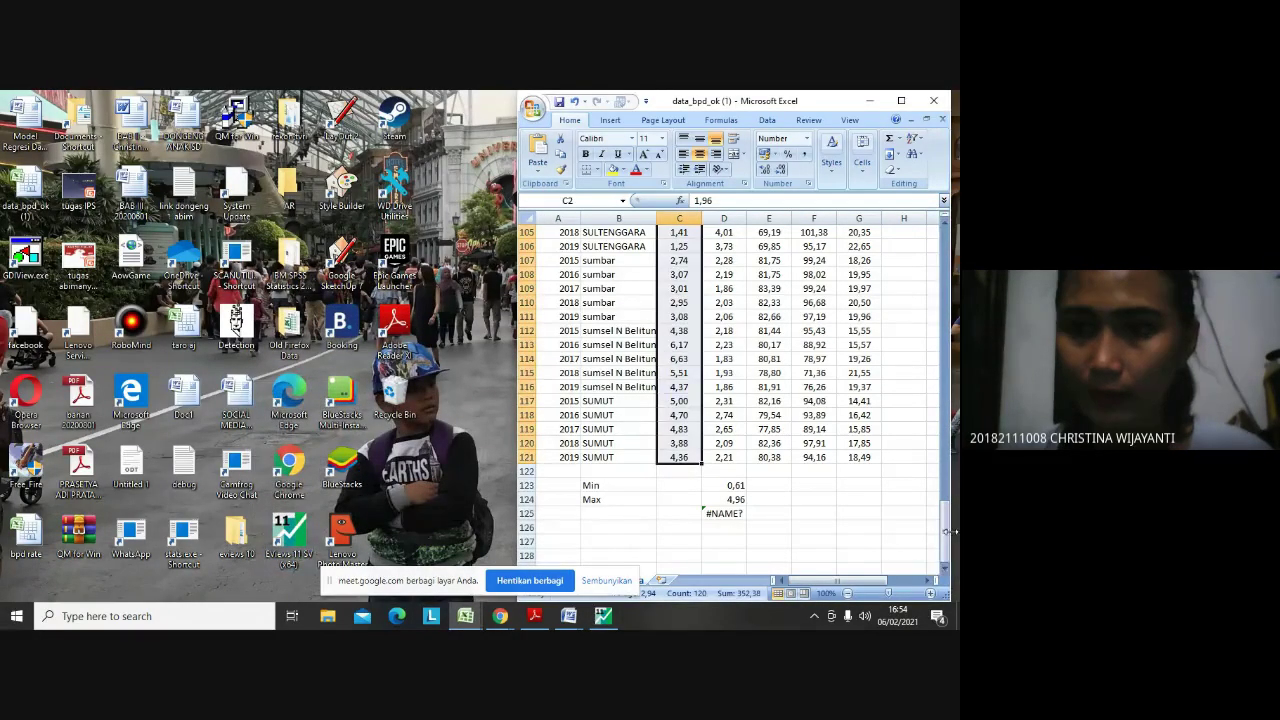
pyautogui.moveTo(946, 528); pyautogui.dragTo(943, 205)
pyautogui.hotkey('ctrl', 'c')
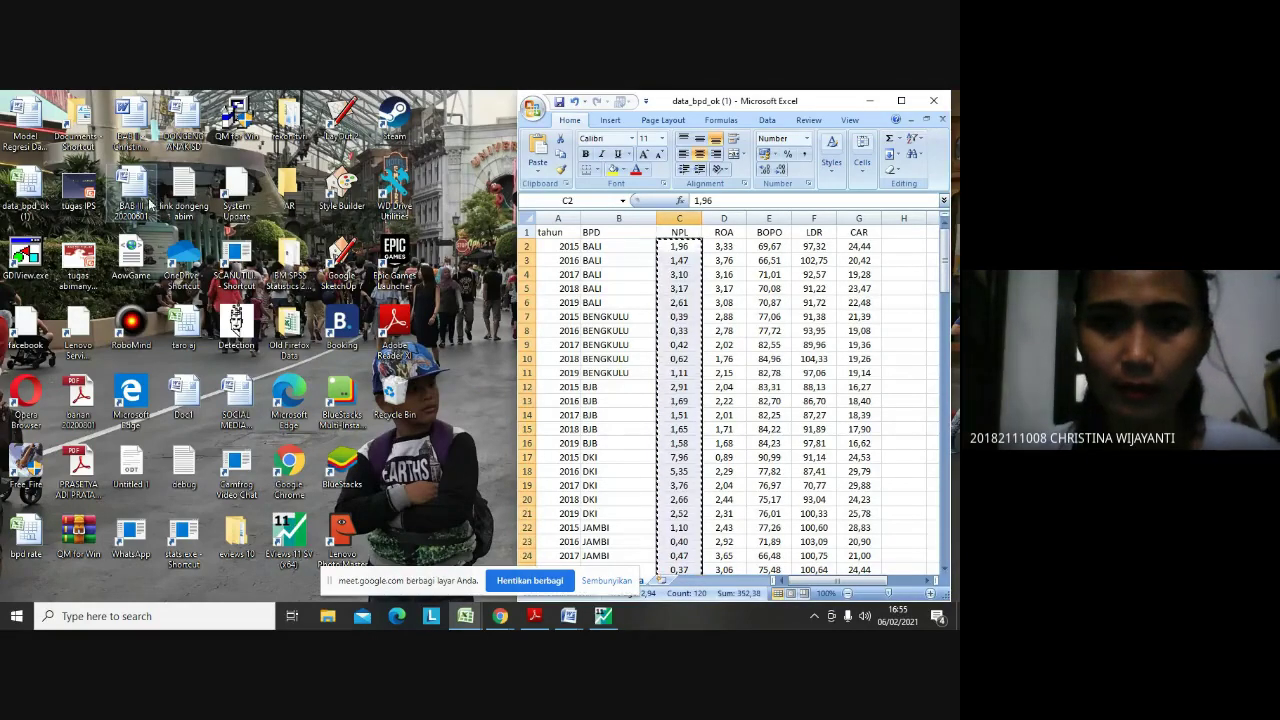
# Switch to EViews, format the group's first row as fixed decimal with 2 decimal places and comma as decimal, and turn on editing
pyautogui.click(605, 616)
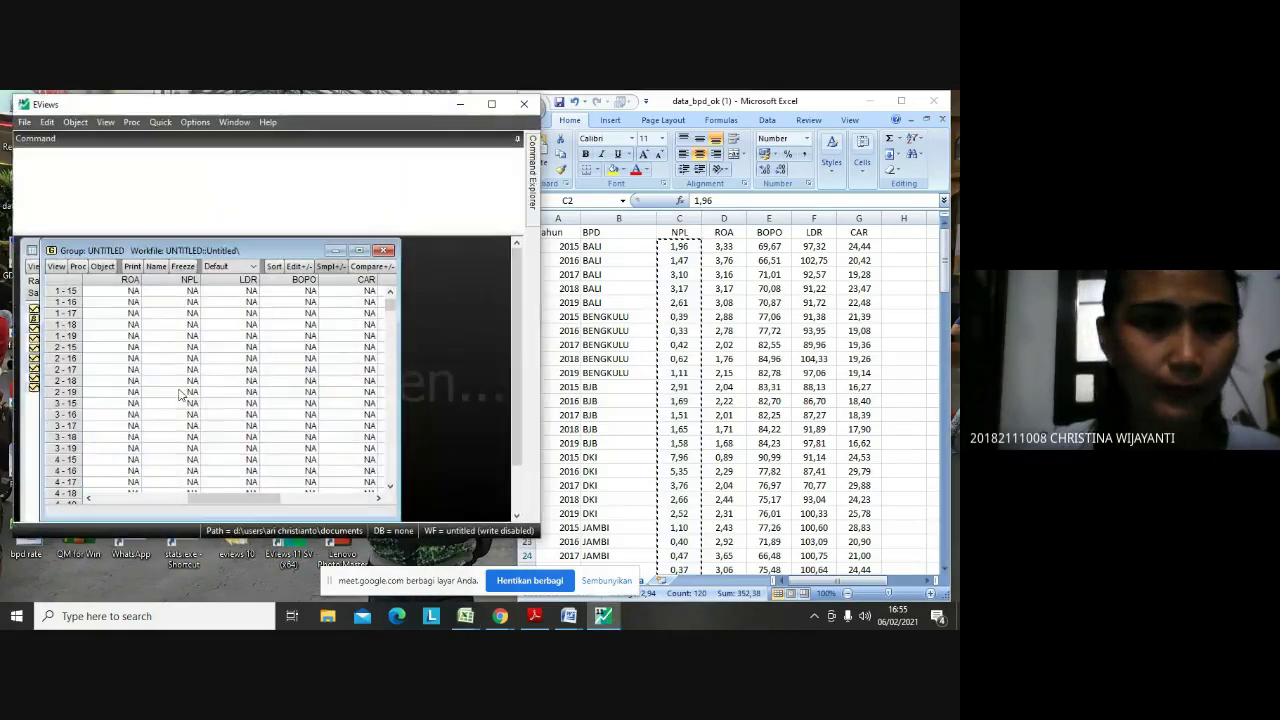
pyautogui.click(169, 295)
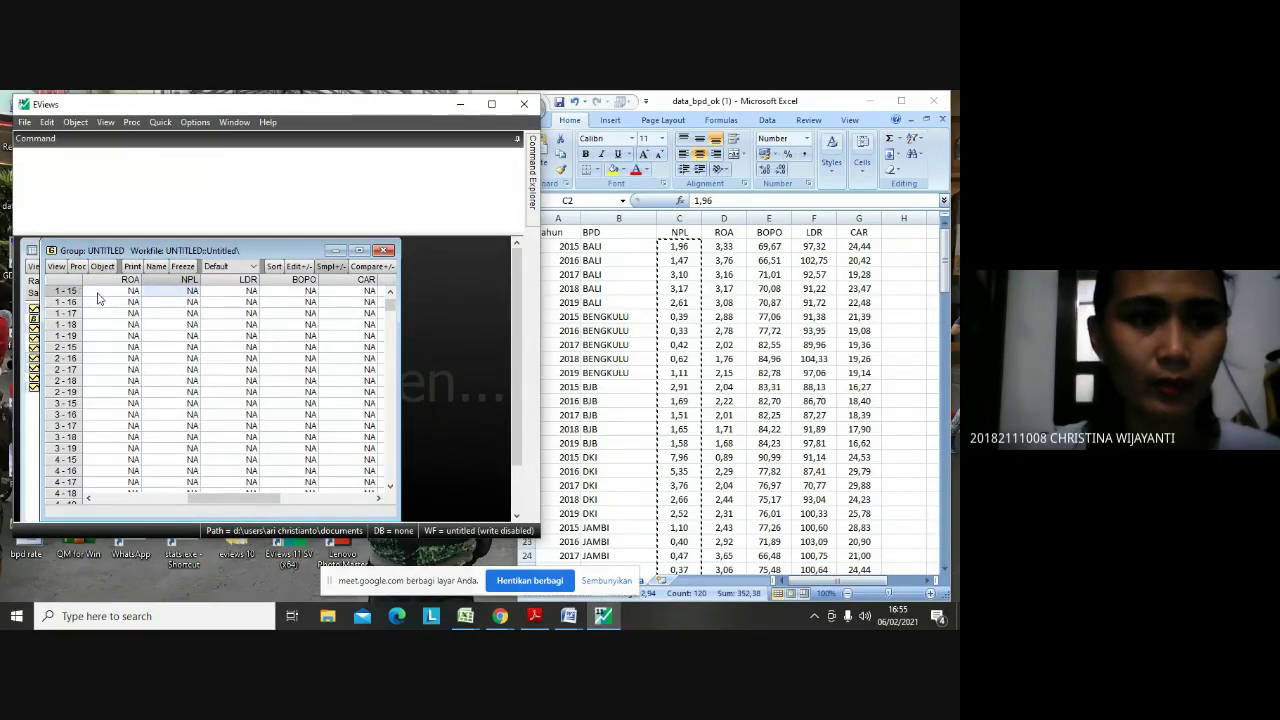
pyautogui.click(98, 293)
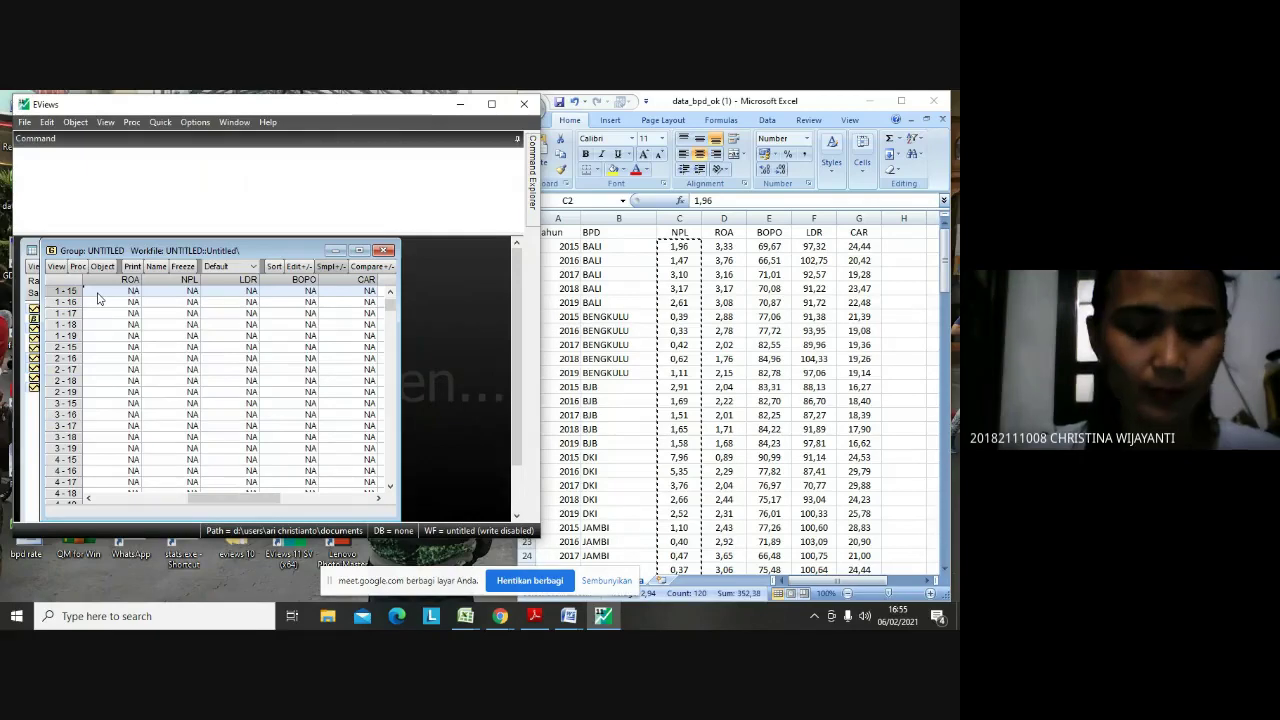
pyautogui.rightClick(98, 295)
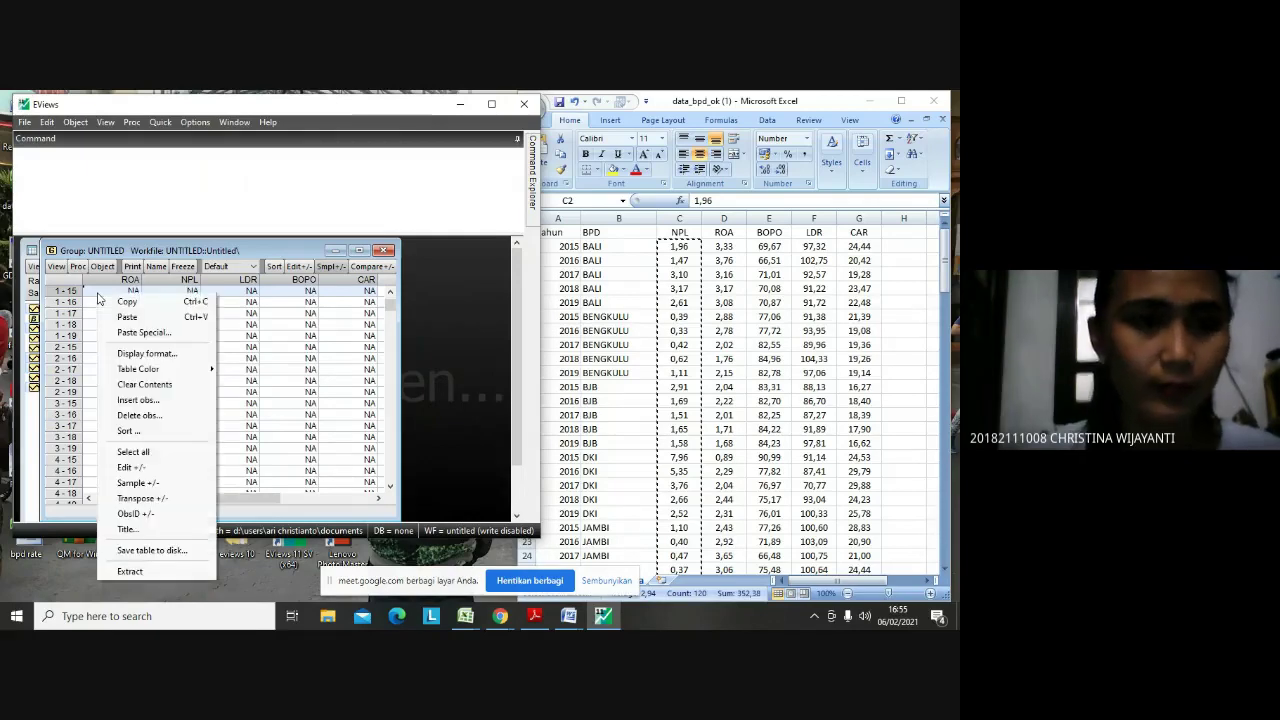
pyautogui.click(147, 355)
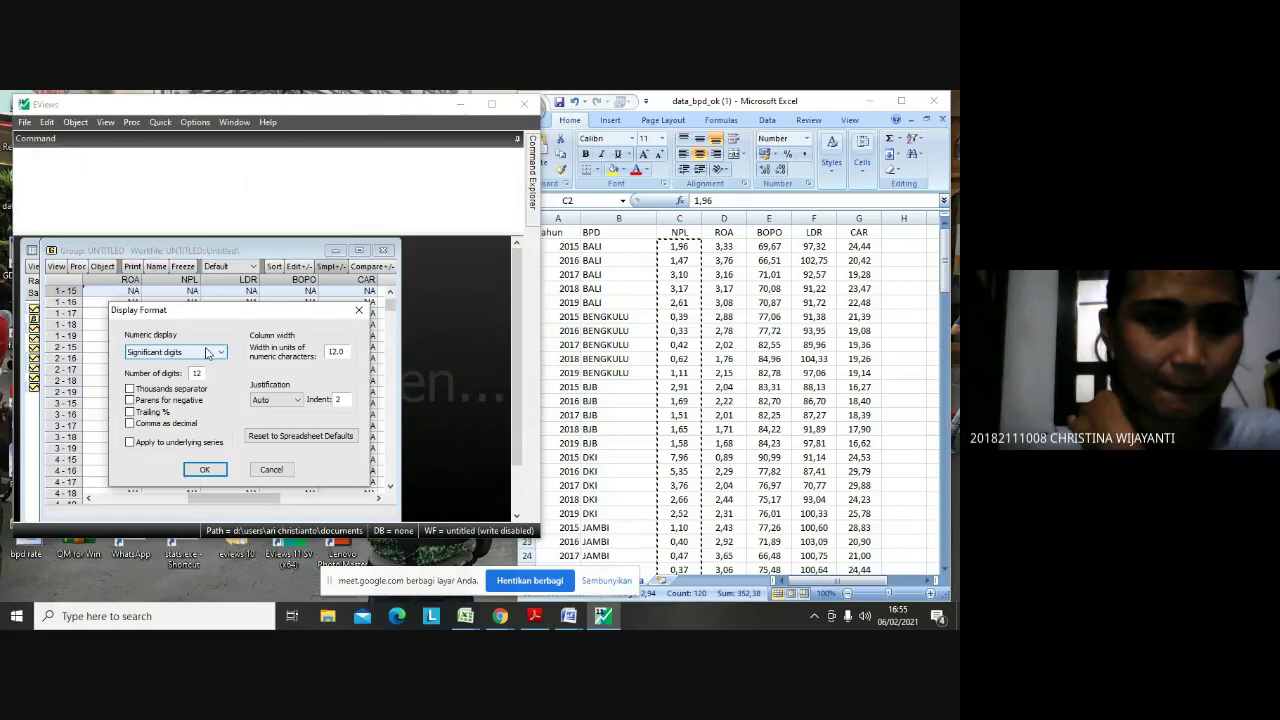
pyautogui.click(220, 354)
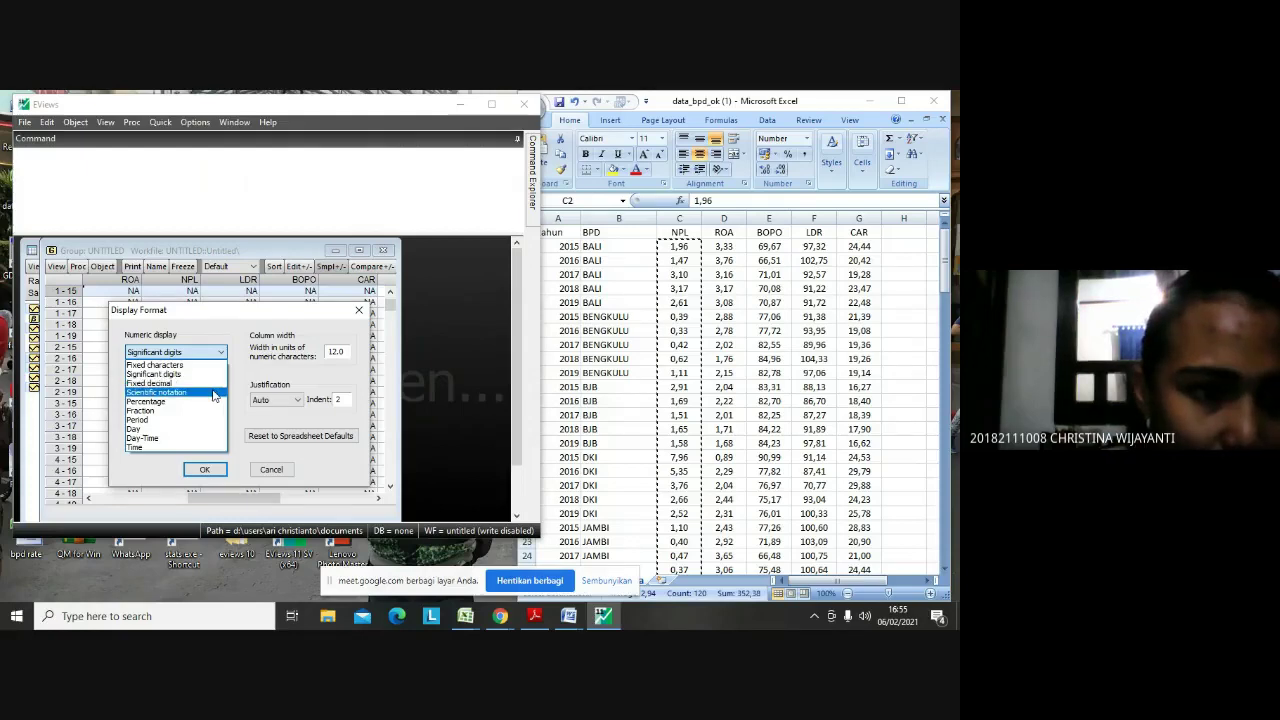
pyautogui.click(212, 386)
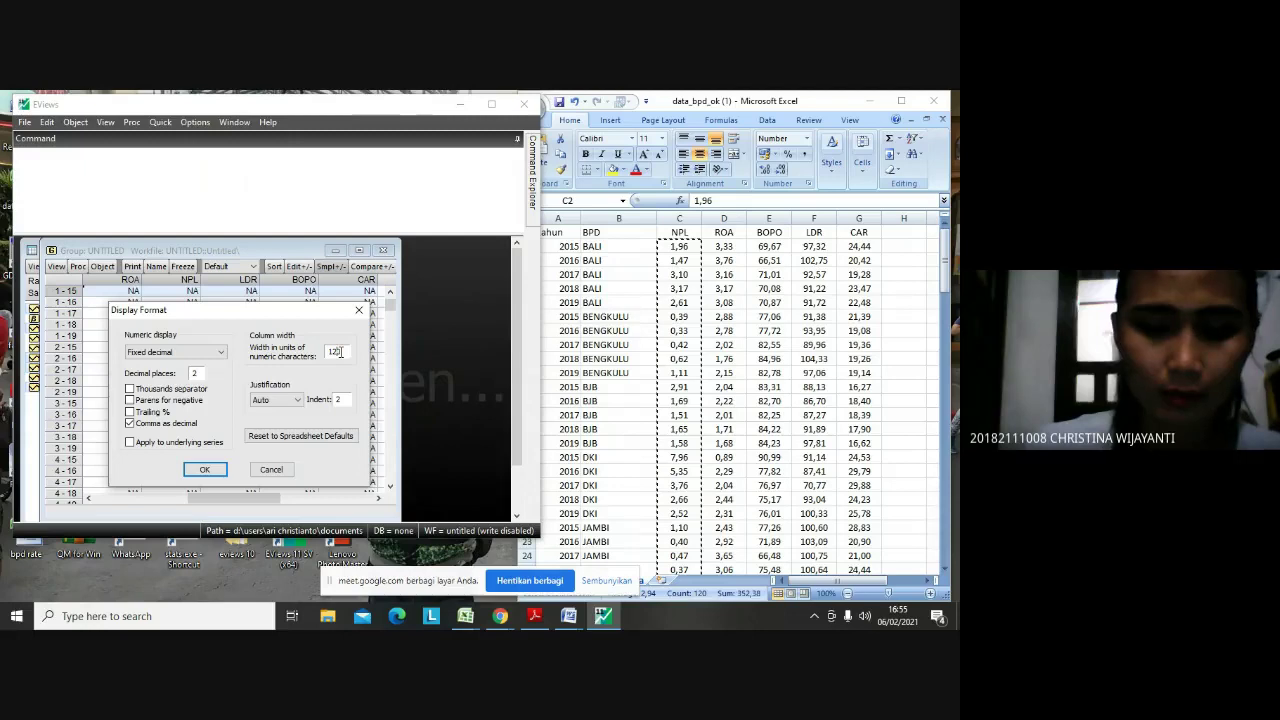
pyautogui.click(206, 469)
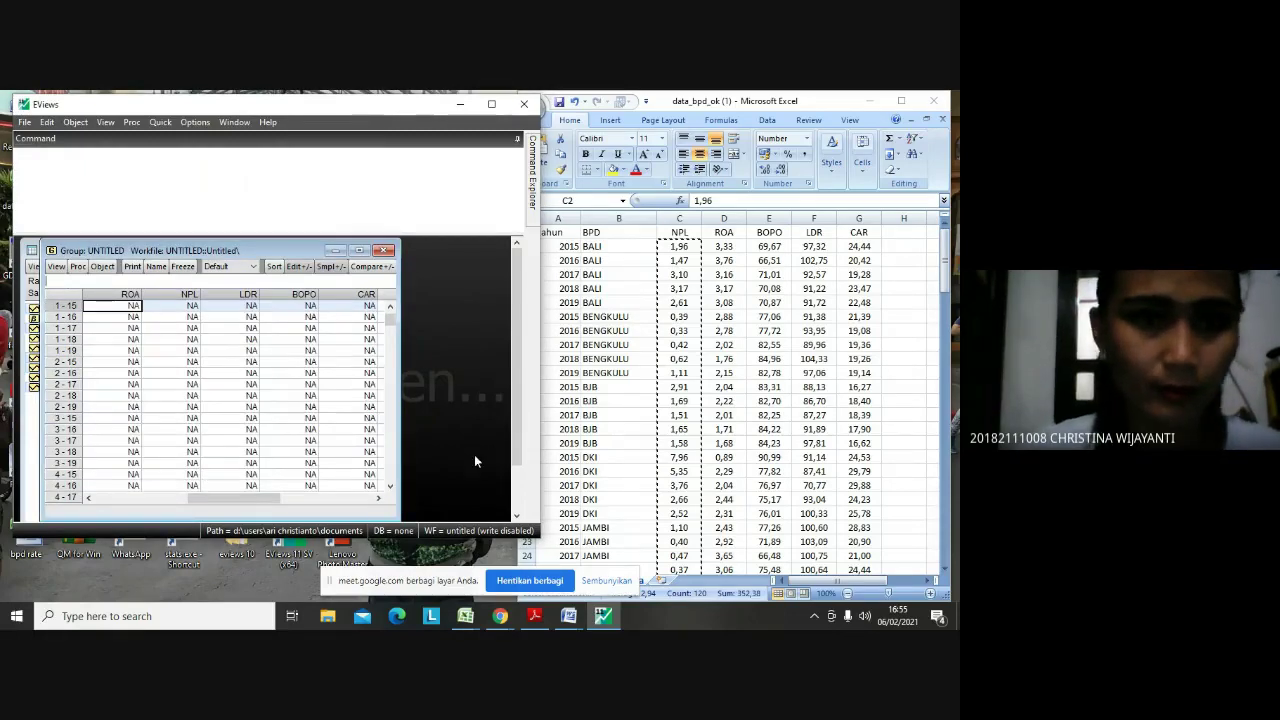
pyautogui.click(707, 274)
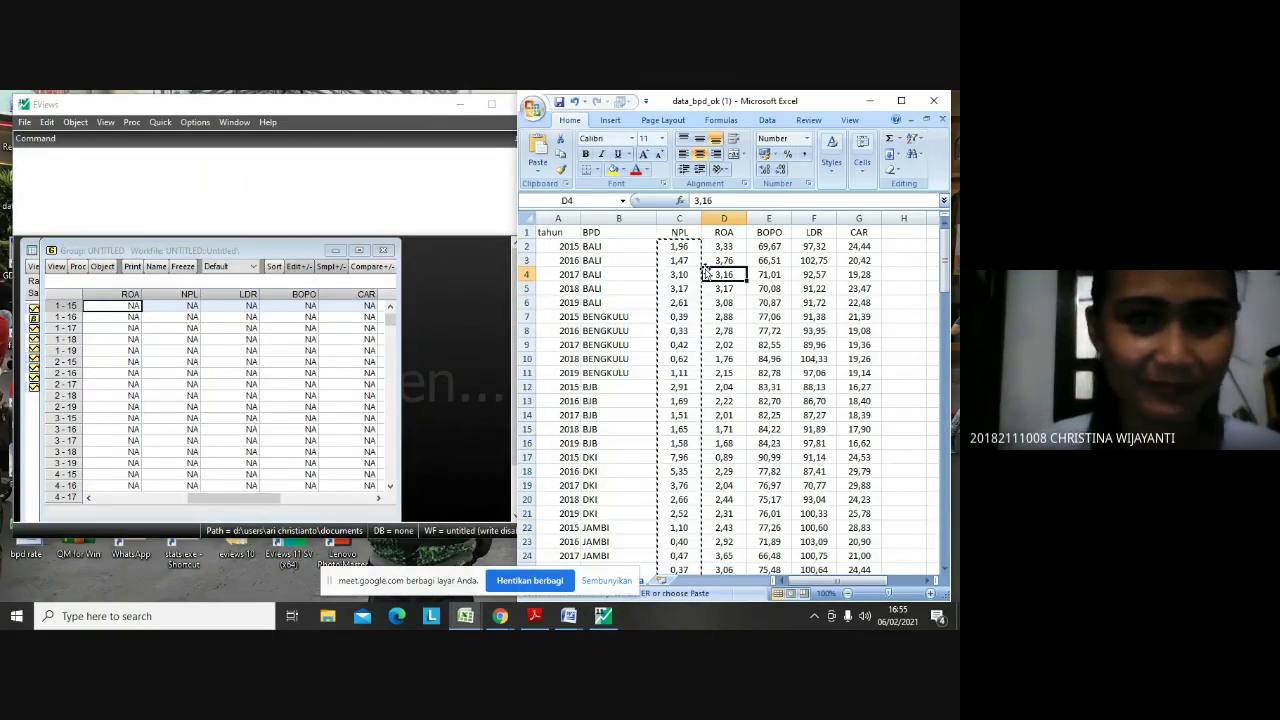
pyautogui.click(12, 250)
pyautogui.hotkey('ctrl', 'v')
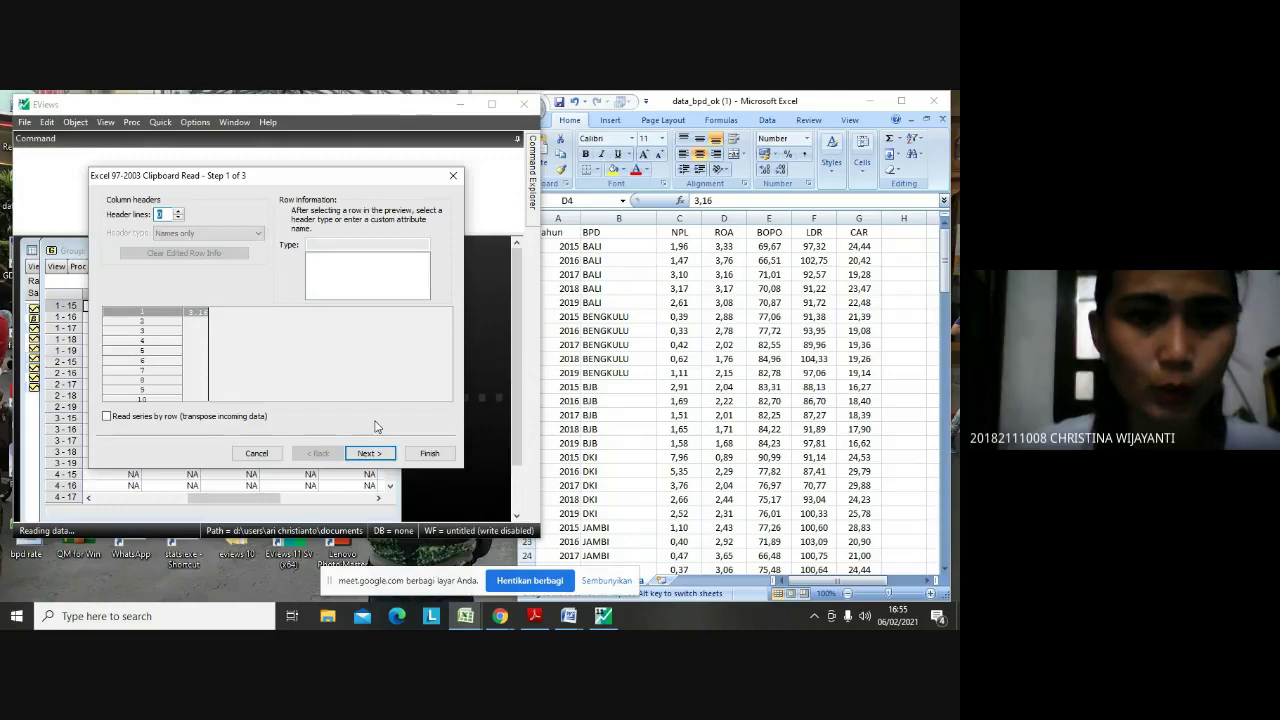
pyautogui.click(453, 175)
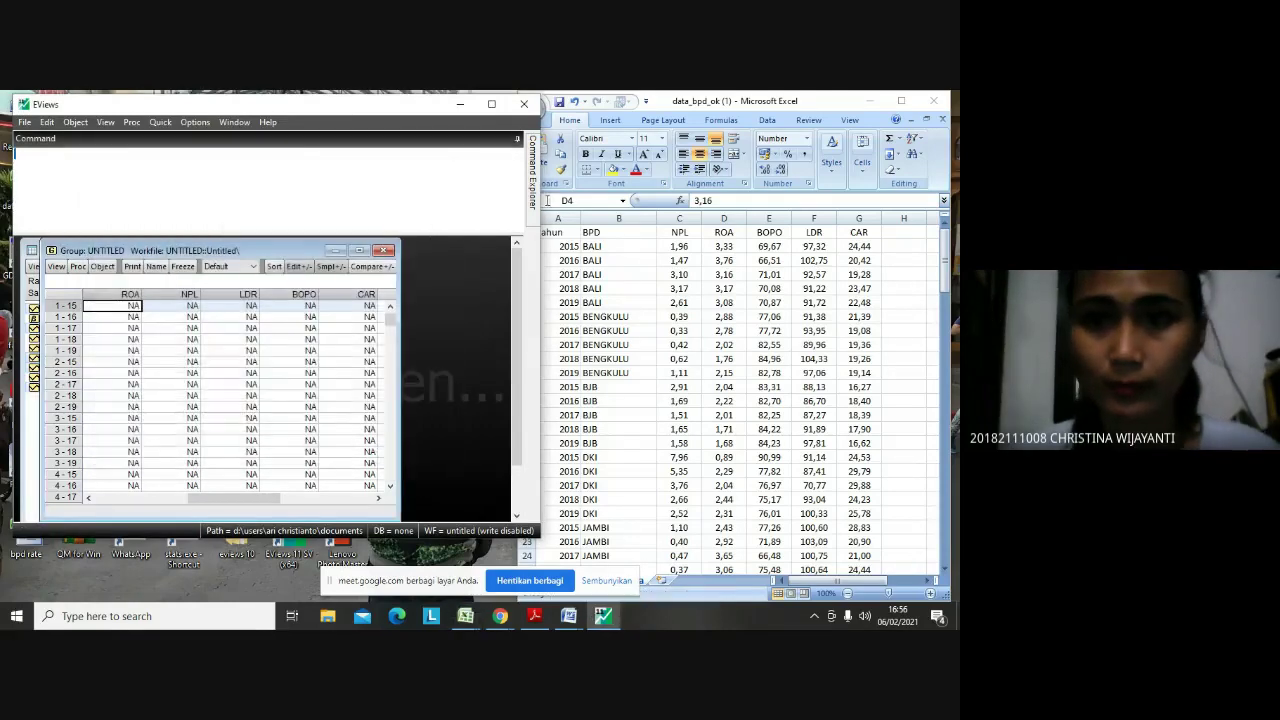
# Copy the NPL values in C2:C121 from the Excel sheet again and paste them into the group's NPL column from observation 1 - 15
pyautogui.click(679, 244)
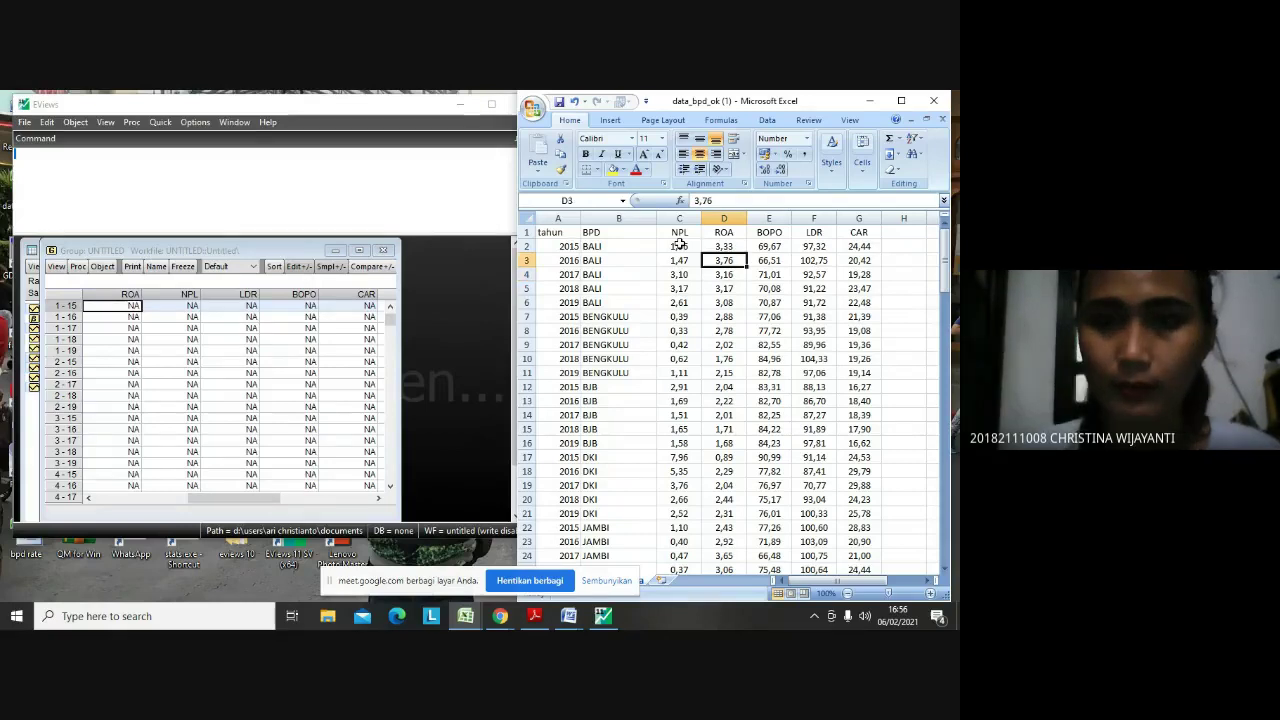
pyautogui.click(679, 245)
pyautogui.moveTo(679, 245); pyautogui.dragTo(680, 358)
pyautogui.hotkey('shift', 'Down')
pyautogui.hotkey('ctrl', 'c')
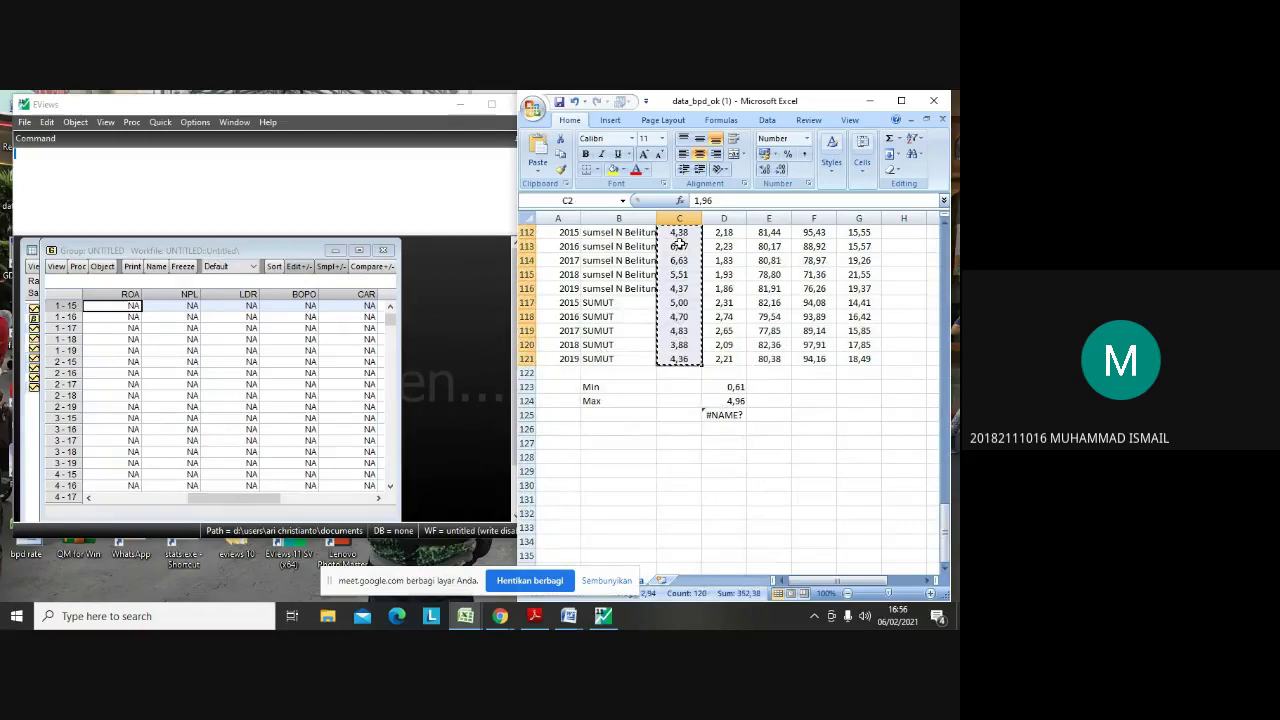
pyautogui.click(98, 308)
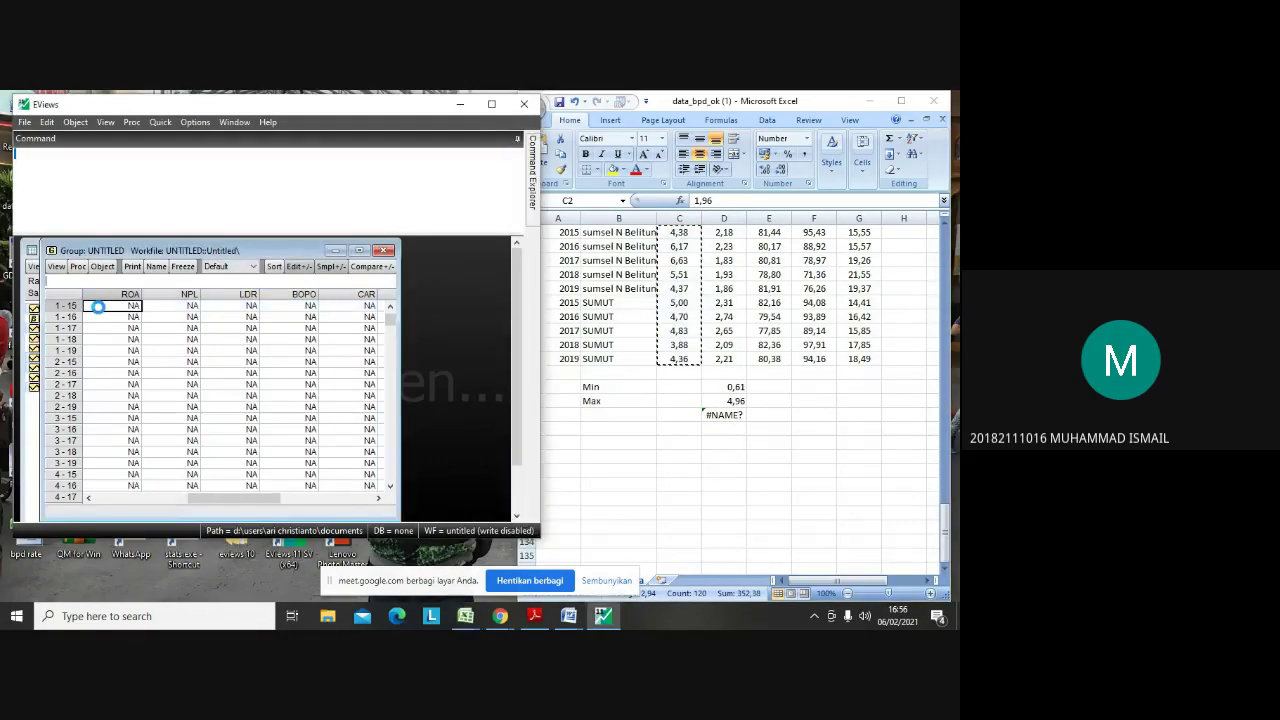
pyautogui.click(159, 305)
pyautogui.hotkey('ctrl', 'v')
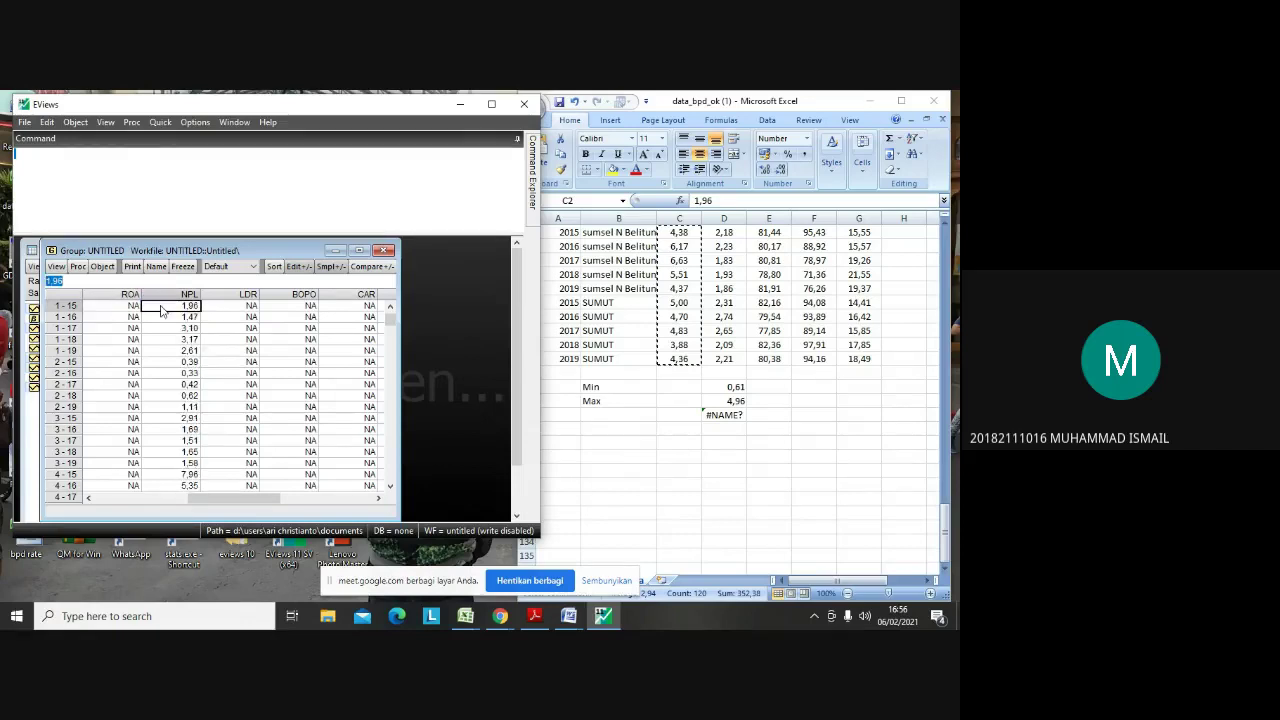
# Select the BOPO values in the Excel sheet from E2 down to E65
pyautogui.click(948, 530)
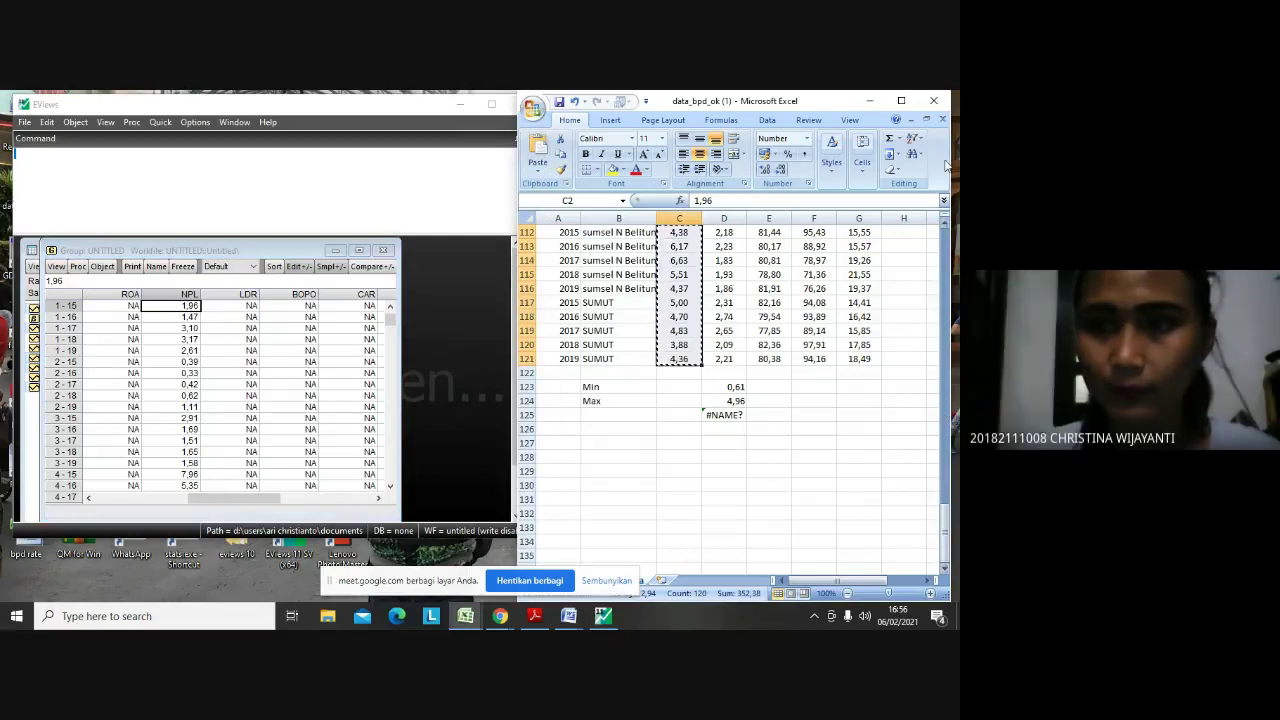
pyautogui.click(945, 228)
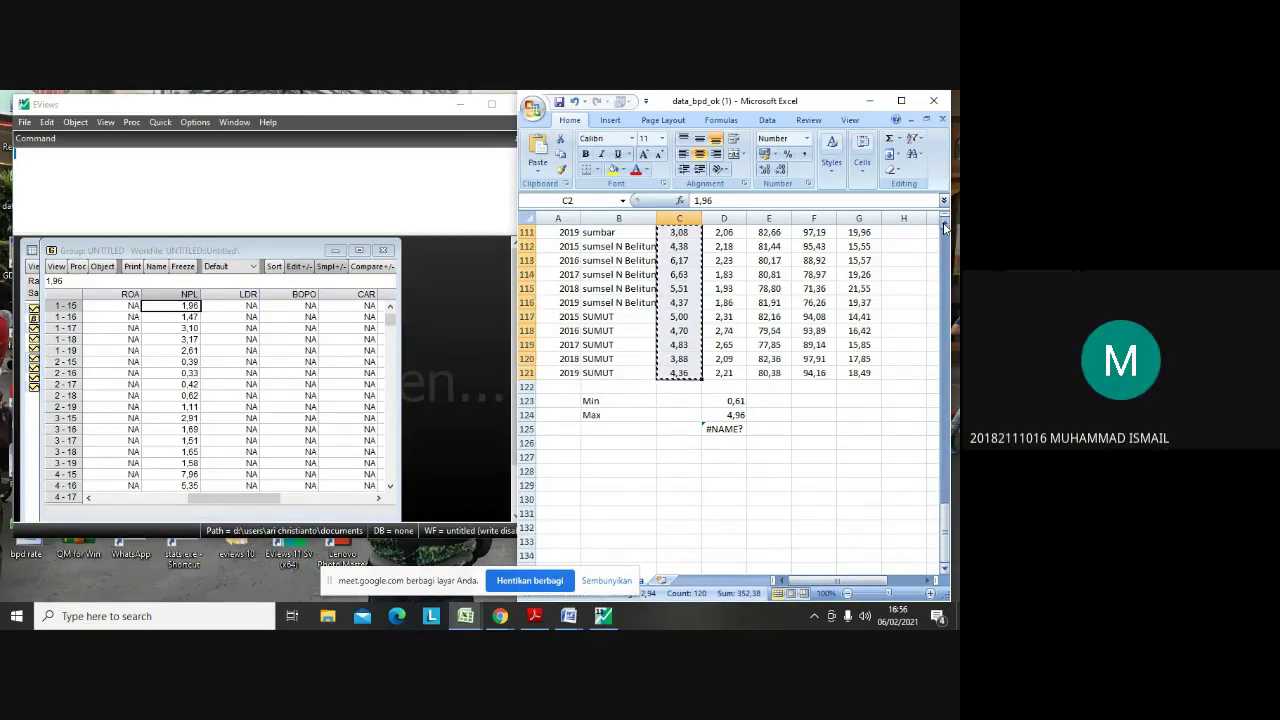
pyautogui.moveTo(945, 228); pyautogui.dragTo(945, 228)
pyautogui.moveTo(948, 320); pyautogui.dragTo(917, 205)
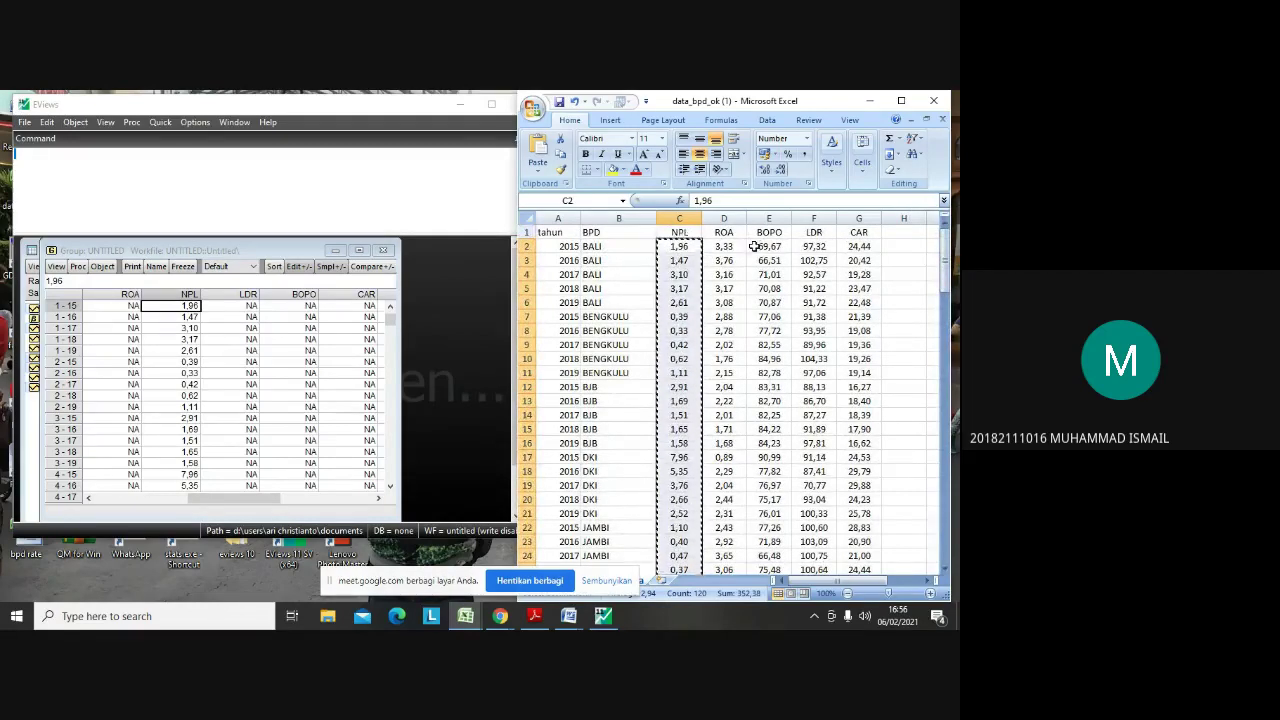
pyautogui.moveTo(762, 246); pyautogui.dragTo(770, 572)
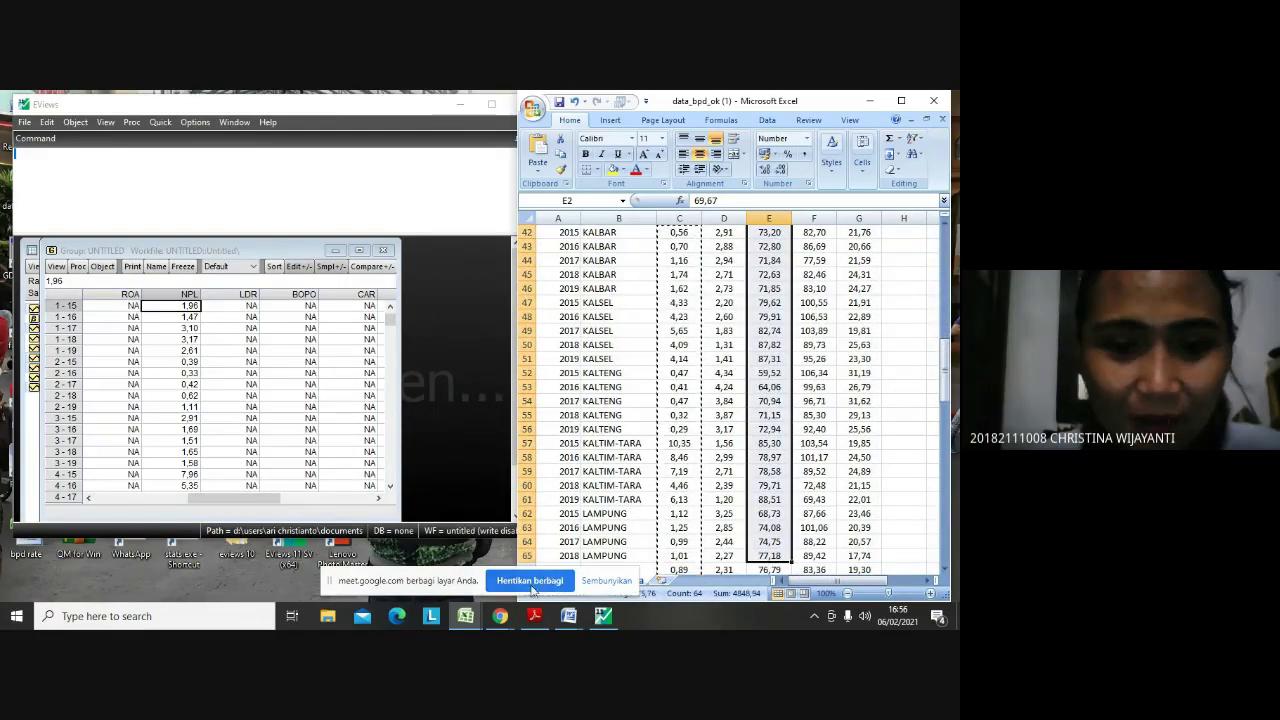
# Stop sharing the screen in the Google Meet session
pyautogui.click(502, 612)
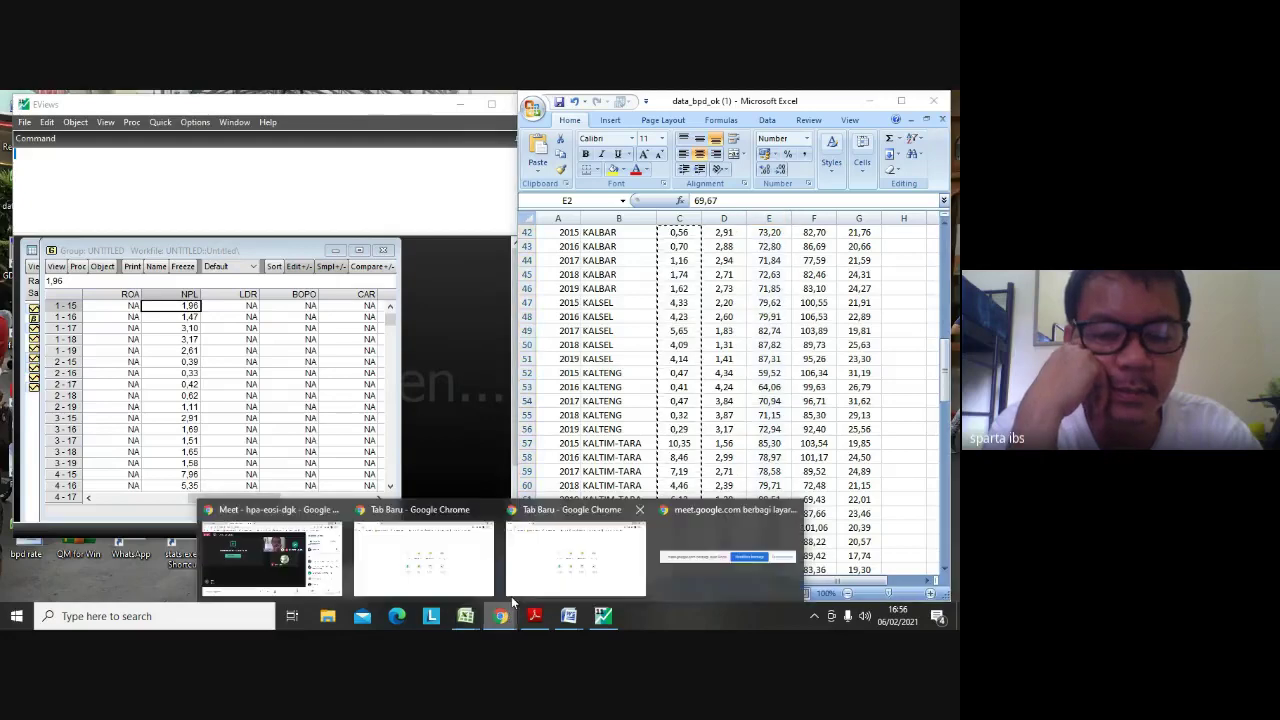
pyautogui.click(480, 367)
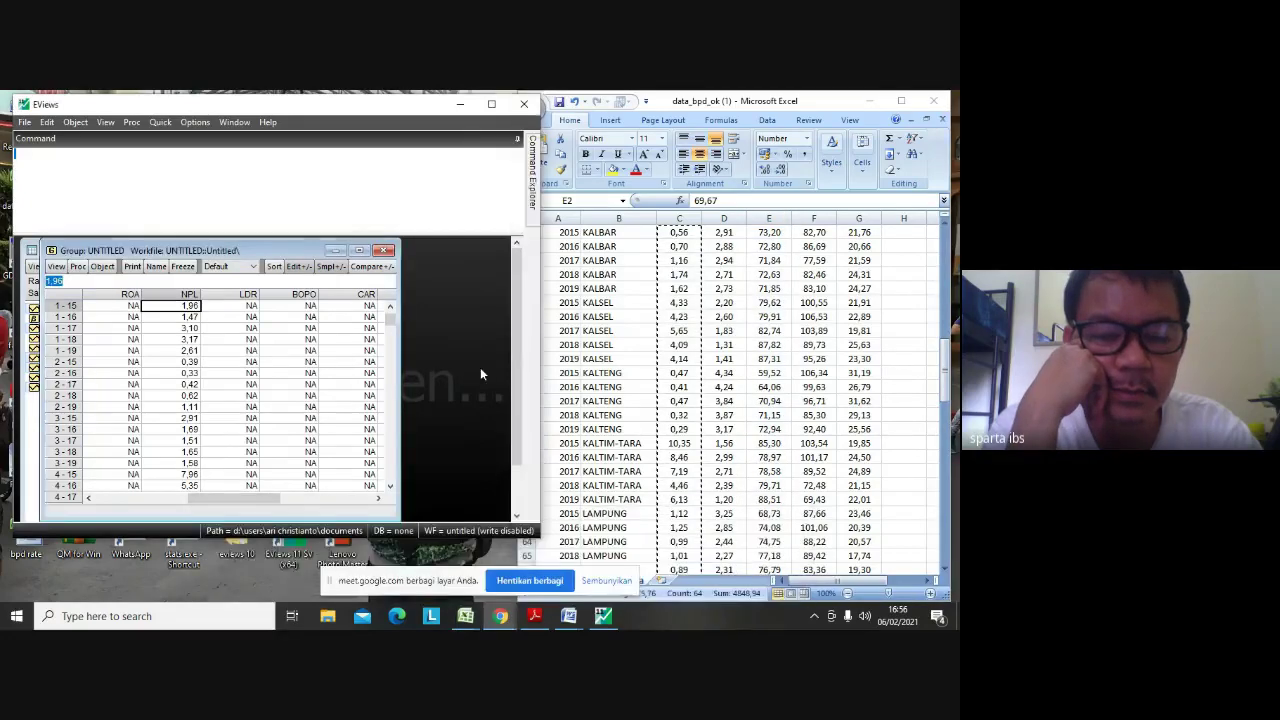
pyautogui.click(502, 581)
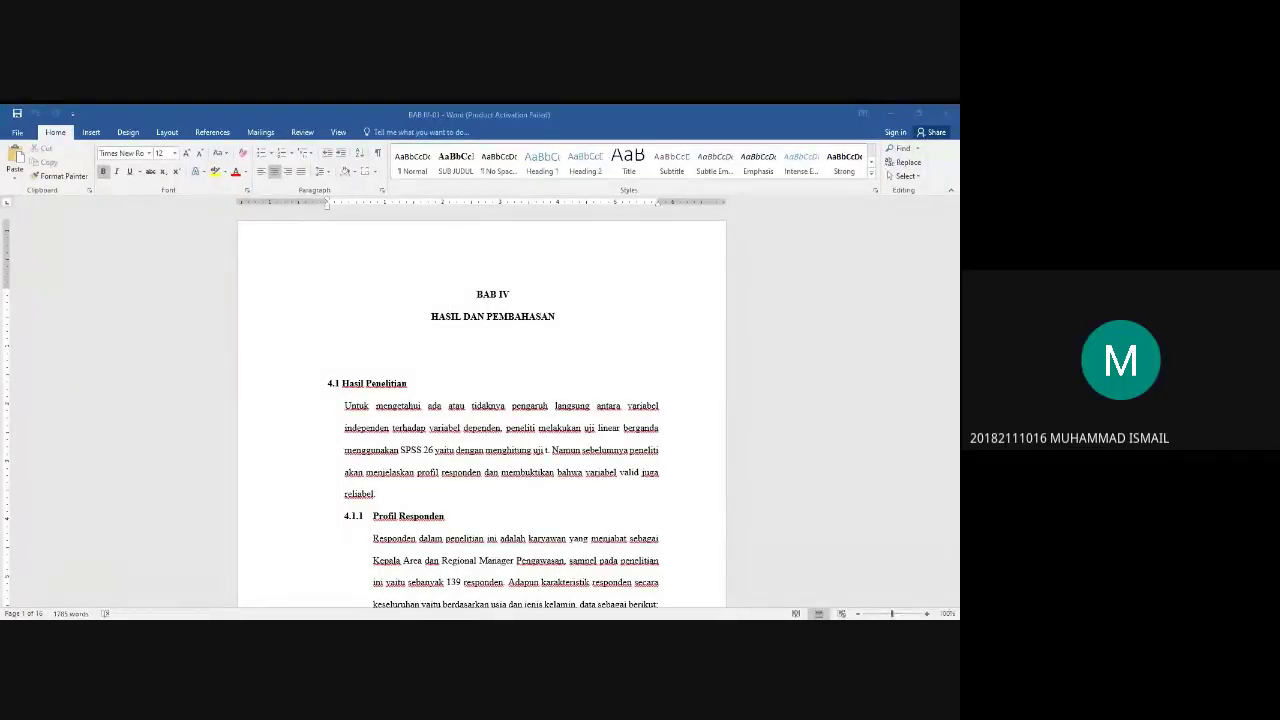
# Enlarge the BAB IV-01 document to 150% and look through the respondent profile sections and tables
pyautogui.click(929, 616)
pyautogui.click(927, 614)
pyautogui.click(927, 614)
pyautogui.click(927, 614)
pyautogui.click(927, 614)
pyautogui.click(927, 614)
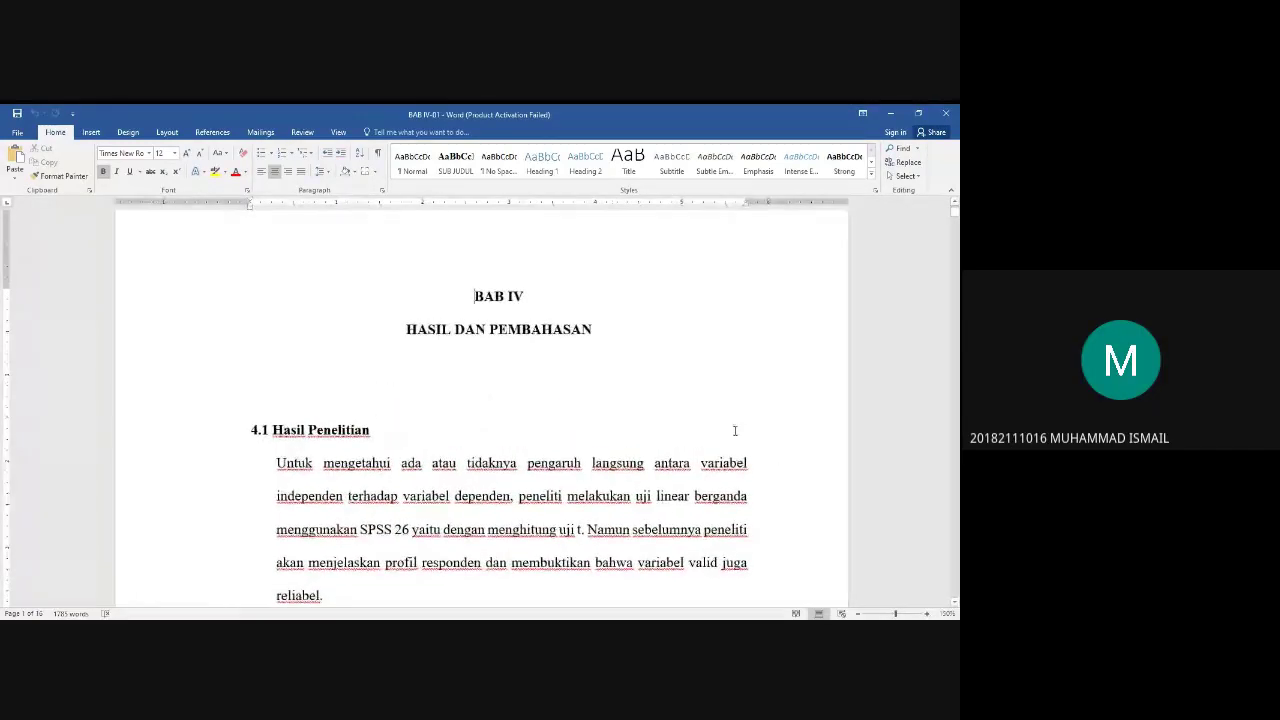
pyautogui.scroll(-1, 734, 430)
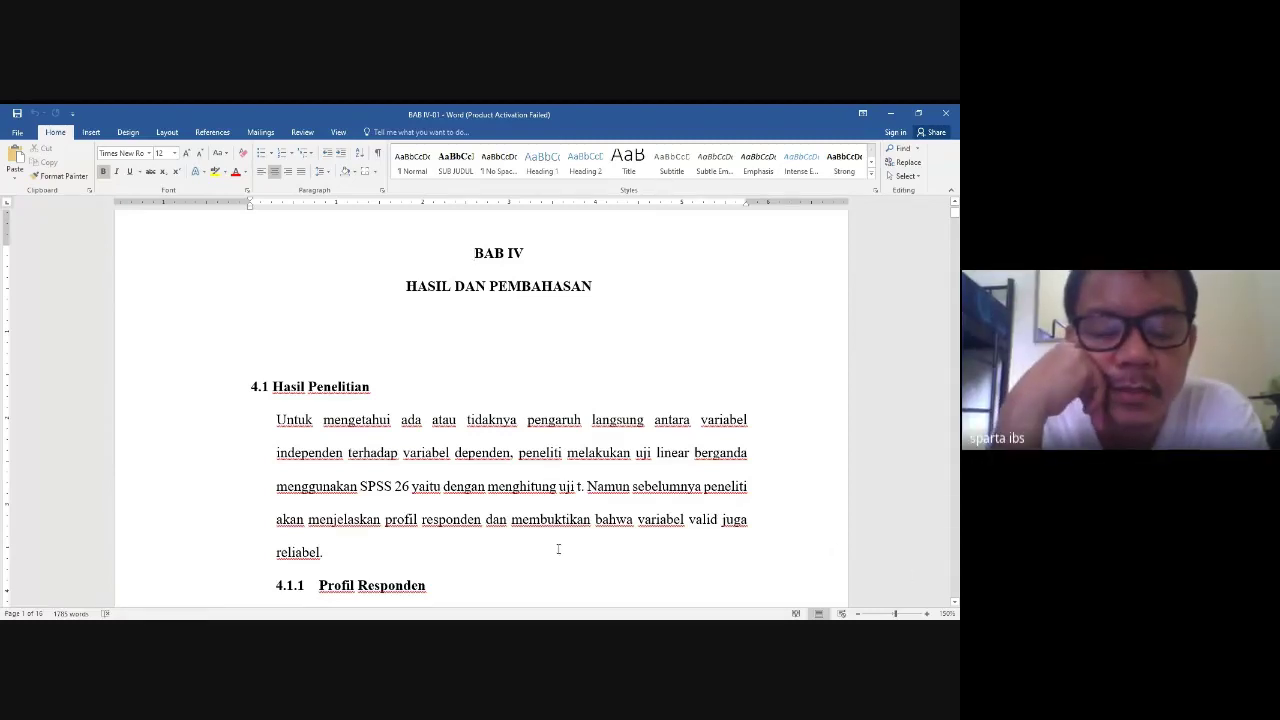
pyautogui.scroll(-3, 558, 548)
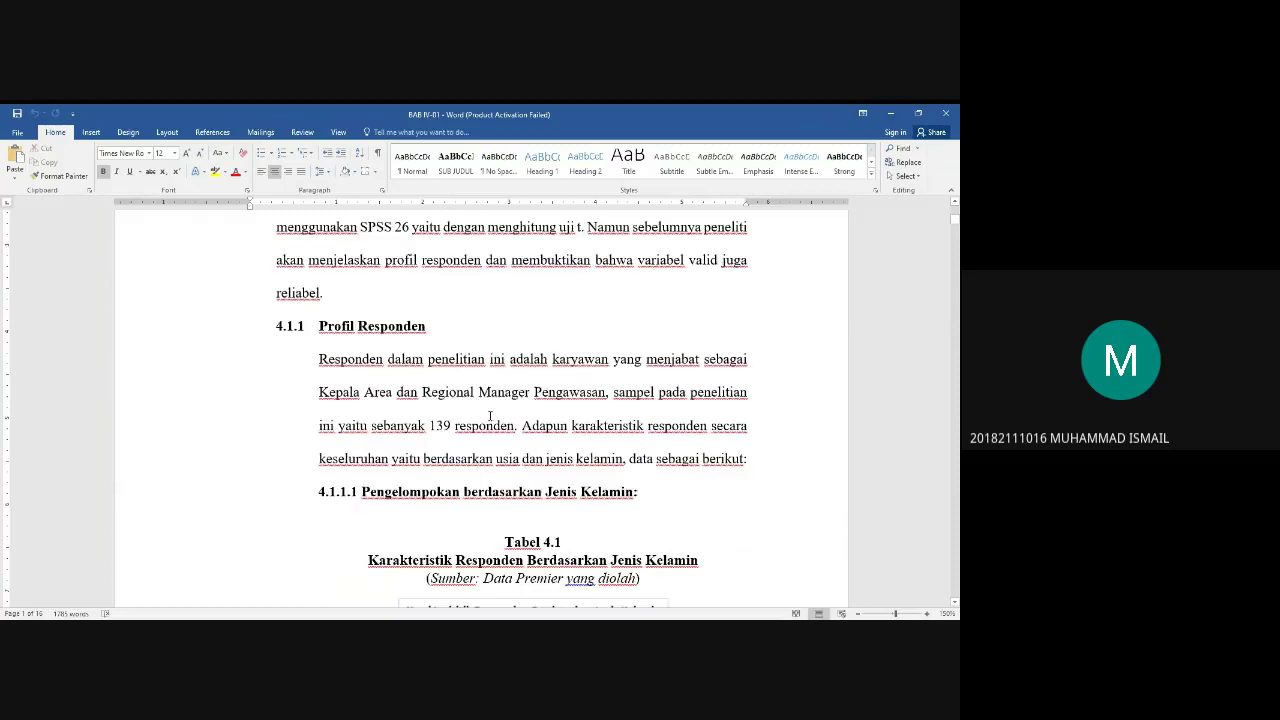
pyautogui.scroll(-15, 490, 415)
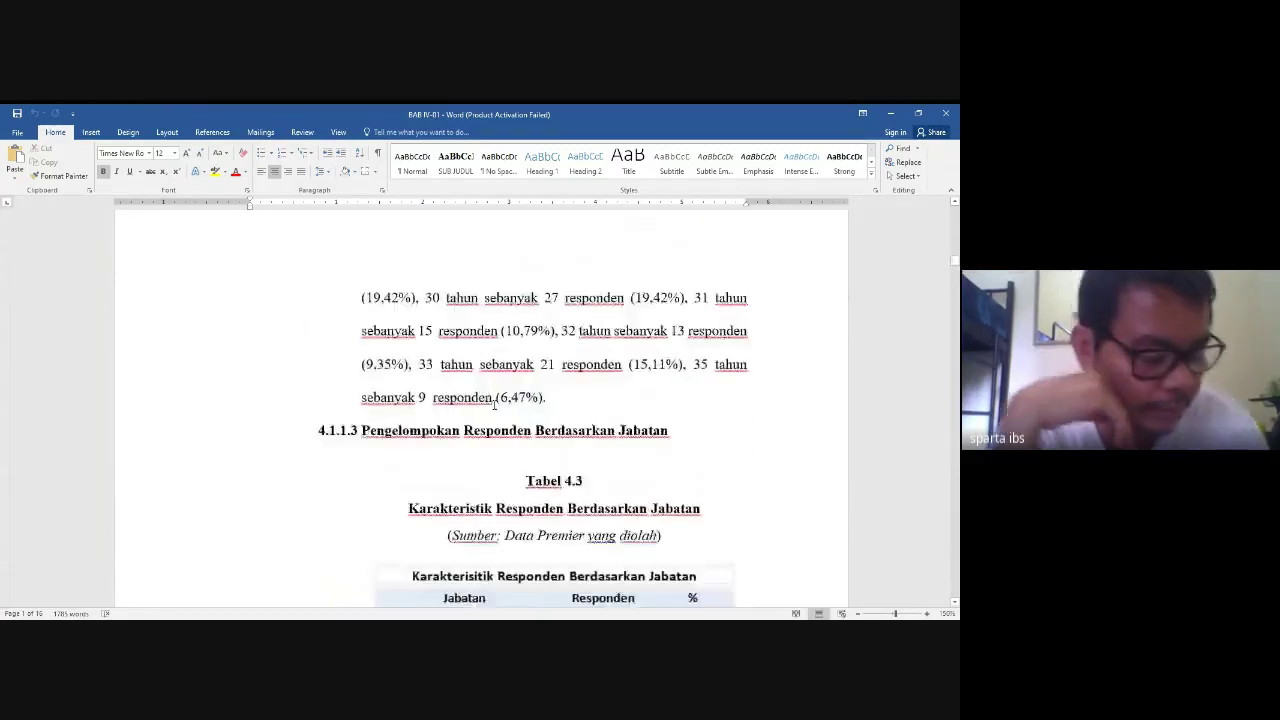
pyautogui.scroll(-20, 494, 404)
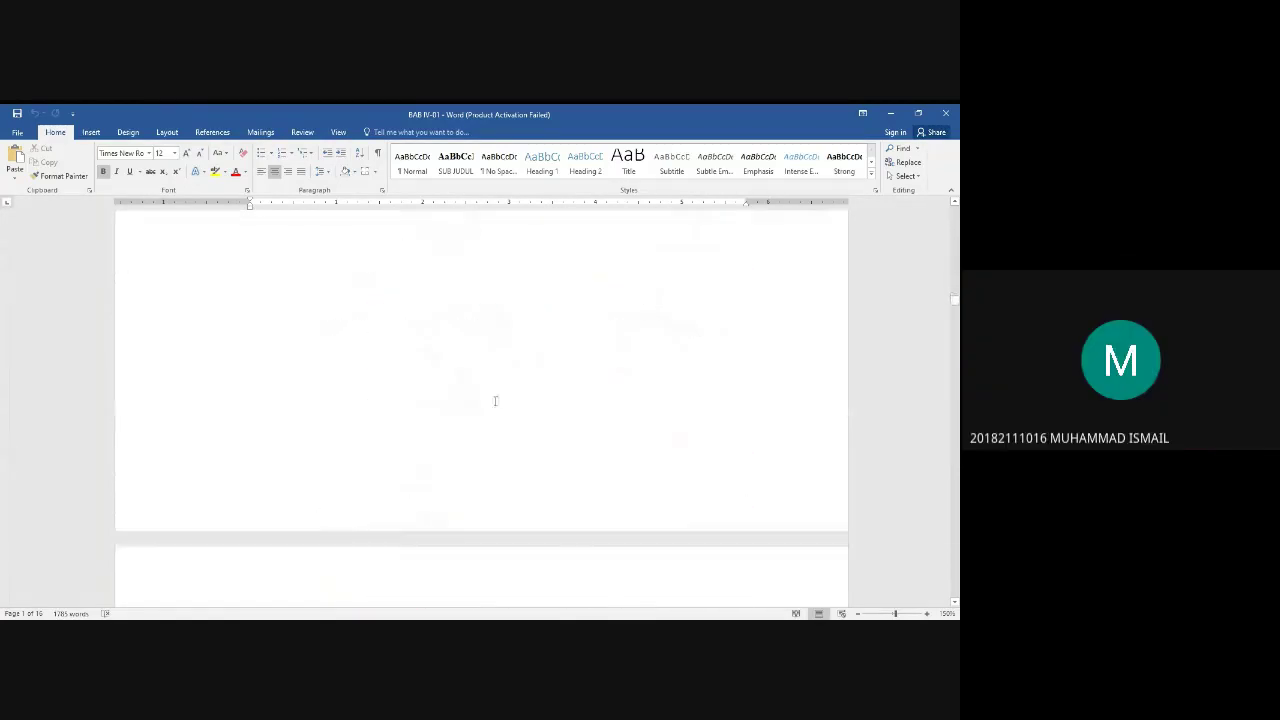
pyautogui.scroll(5, 494, 401)
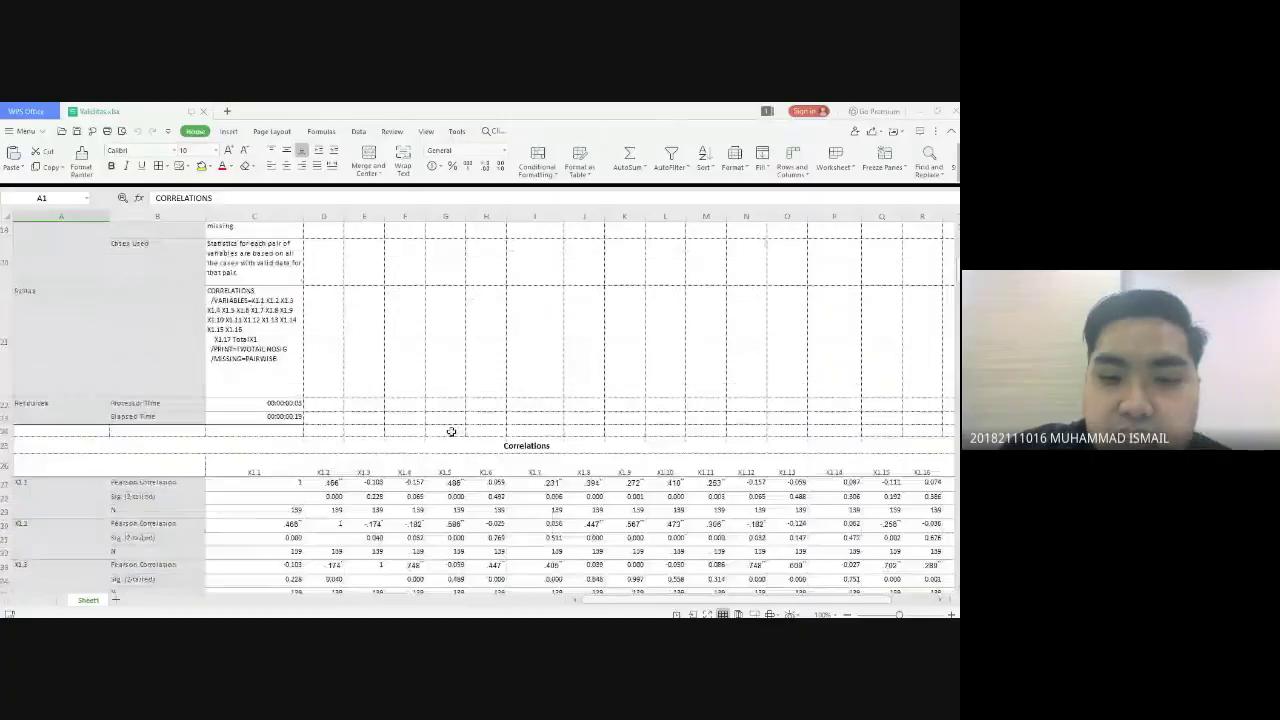
# Examine the Correlations table of the X1 items in the Validitas workbook, including Pearson correlations and two-tailed significance
pyautogui.scroll(-1, 451, 431)
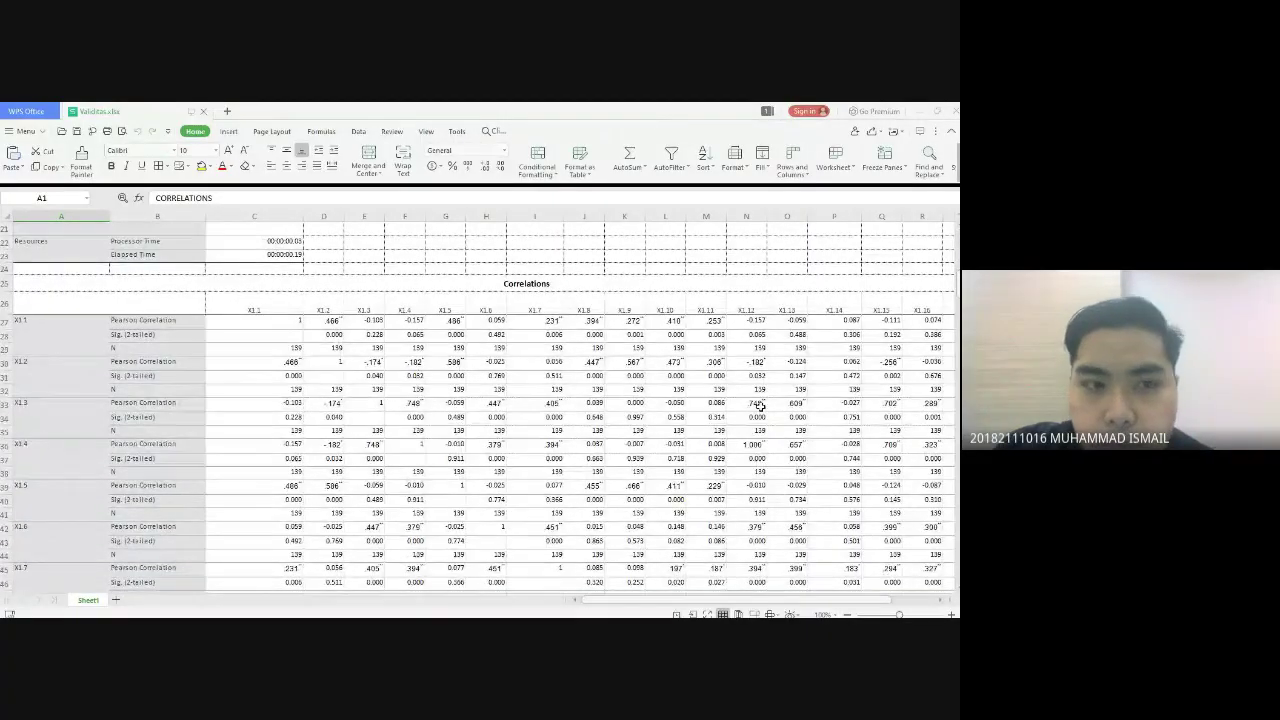
pyautogui.scroll(-1, 758, 407)
pyautogui.scroll(5, 760, 406)
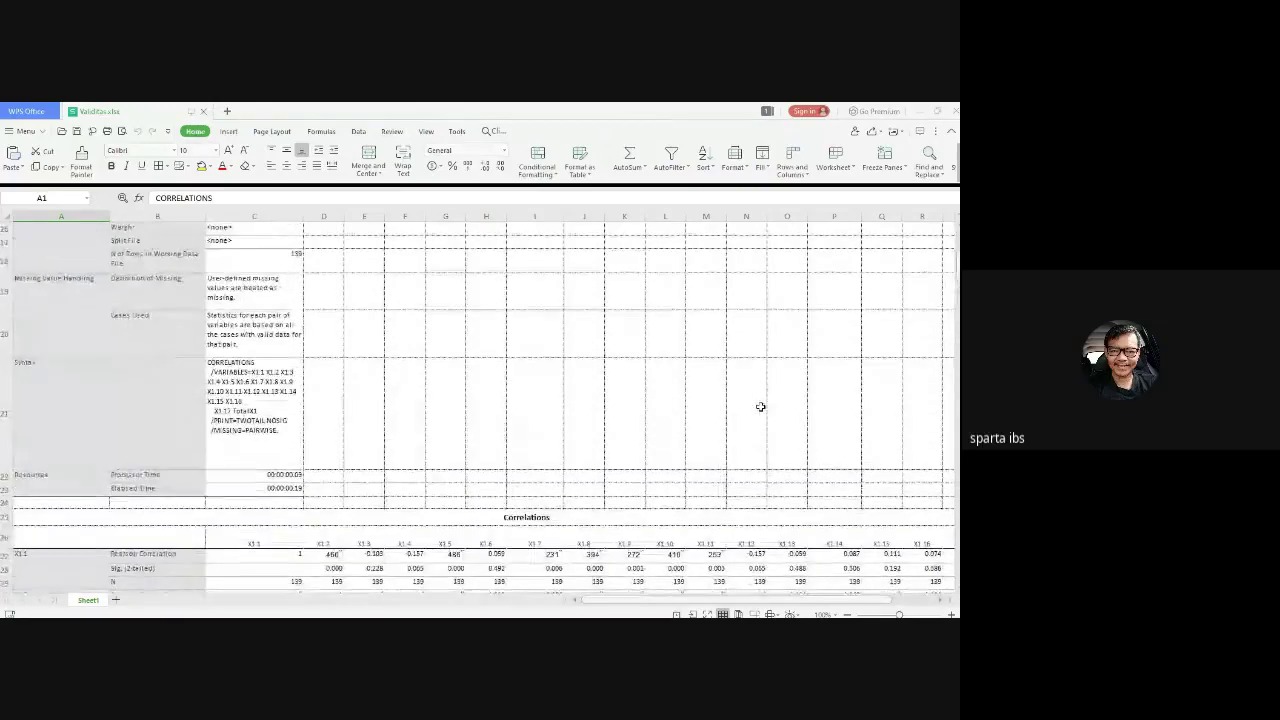
pyautogui.scroll(-3, 760, 406)
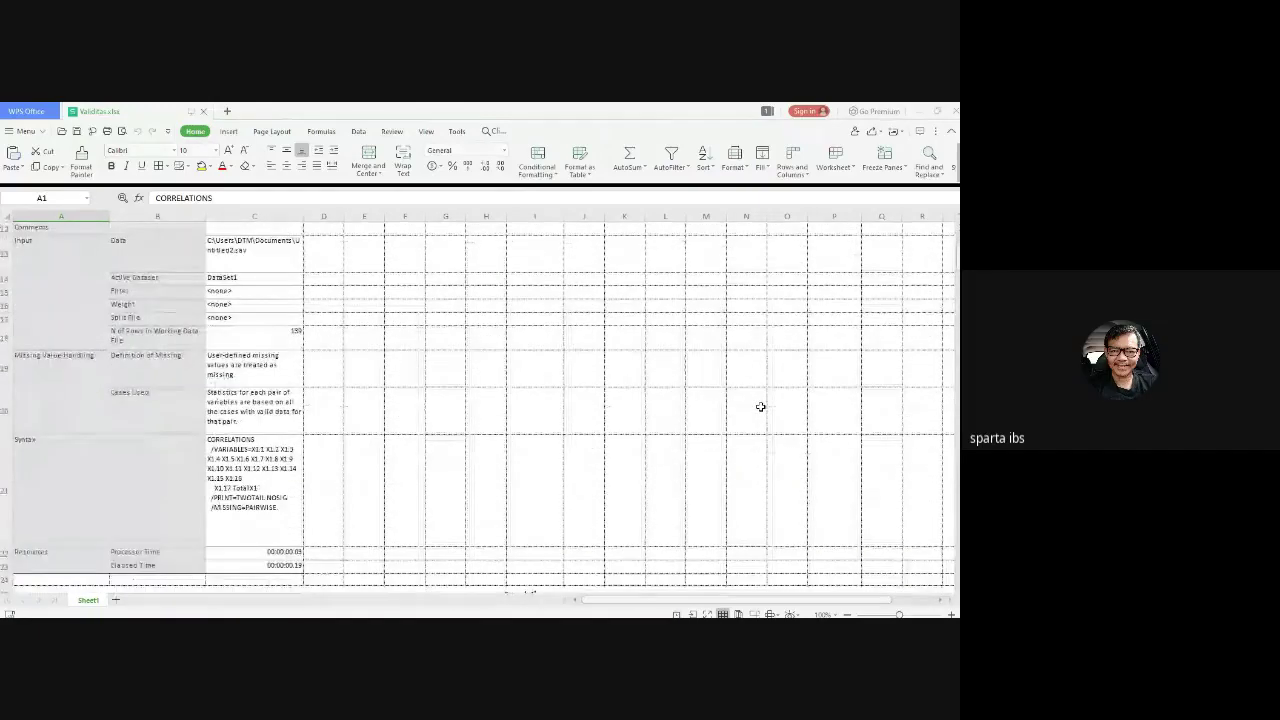
pyautogui.scroll(-3, 758, 402)
pyautogui.scroll(-5, 758, 400)
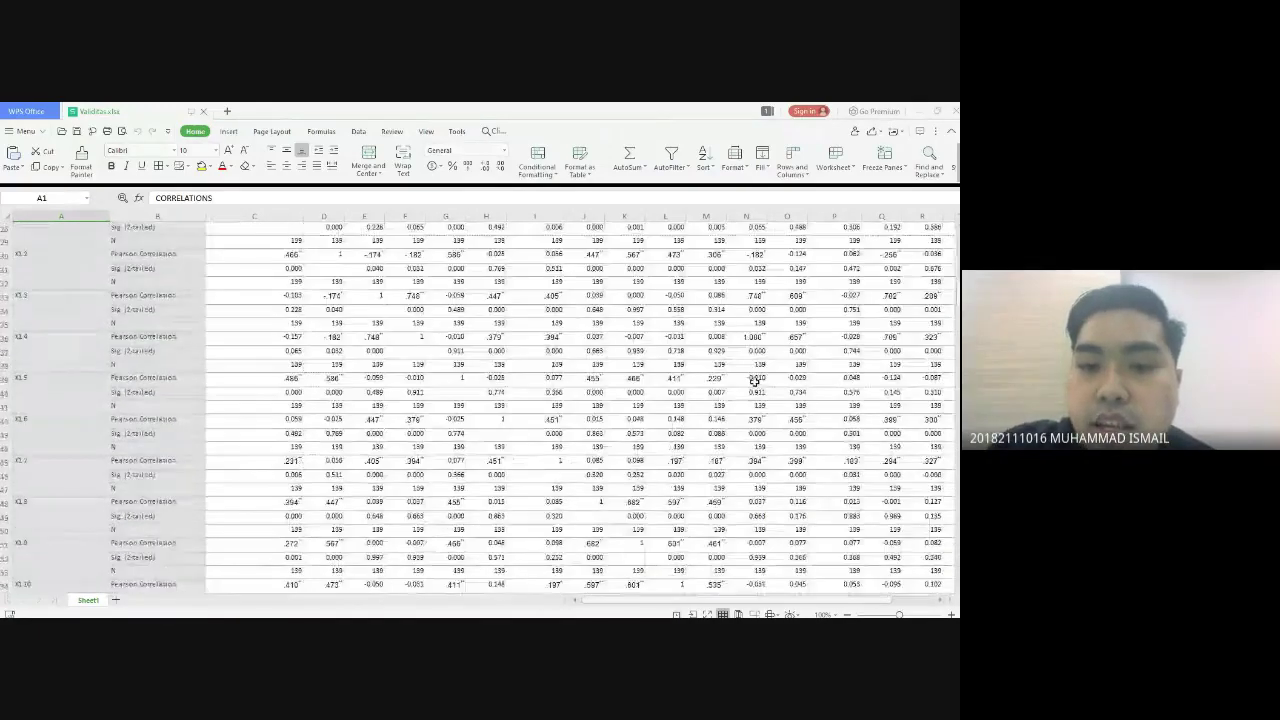
pyautogui.scroll(1, 755, 377)
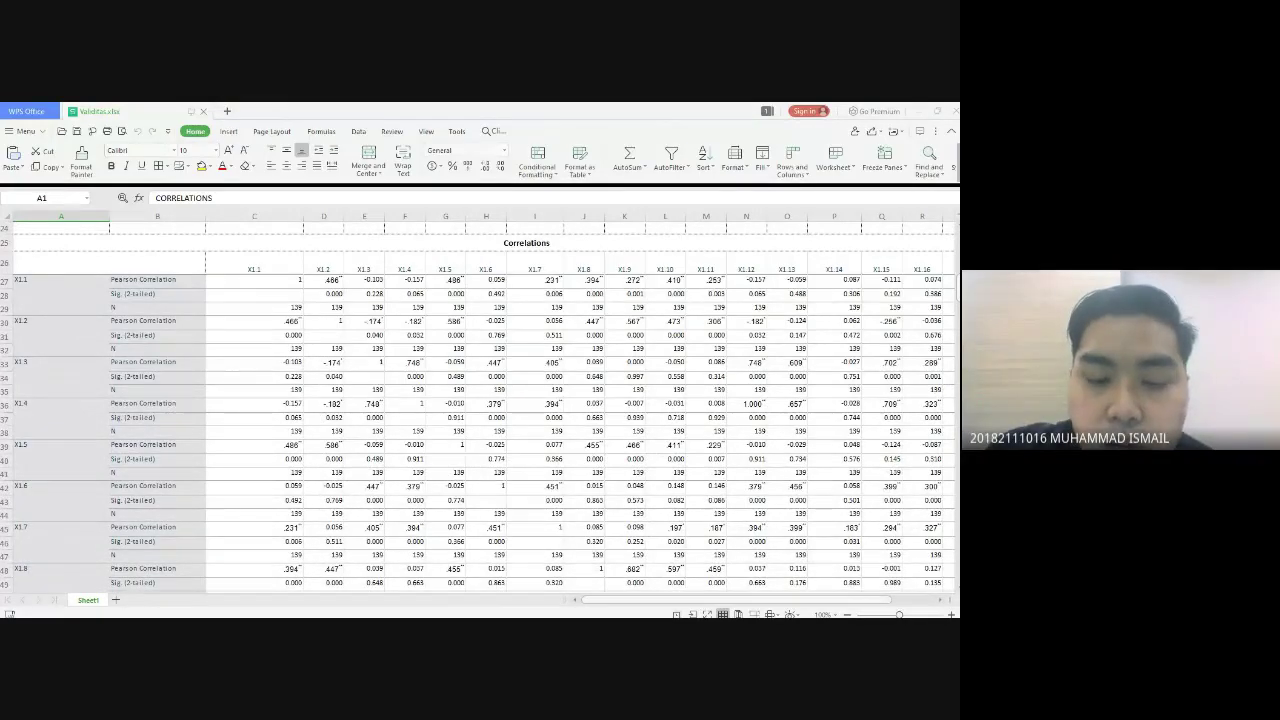
pyautogui.click(678, 337)
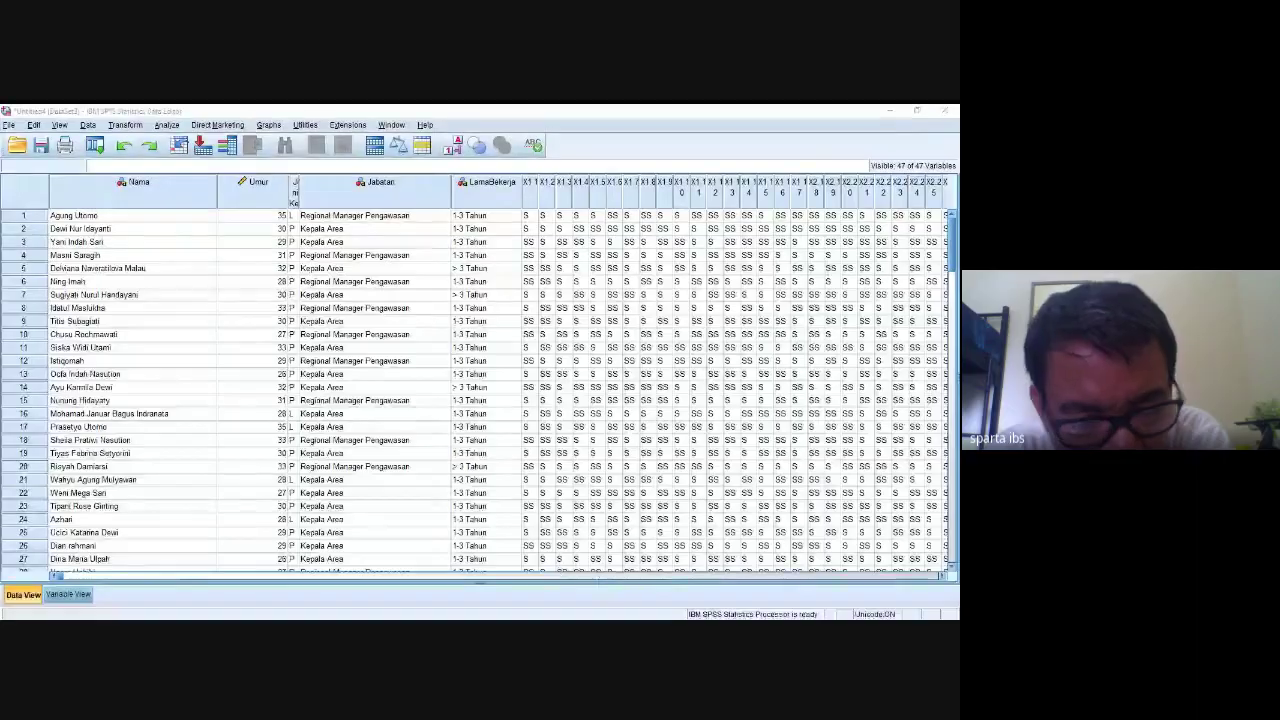
# Open the Excel file Hasil Kuesioner.xlsx as data in SPSS, reading Sheet1 with variable names from the first row
pyautogui.click(8, 124)
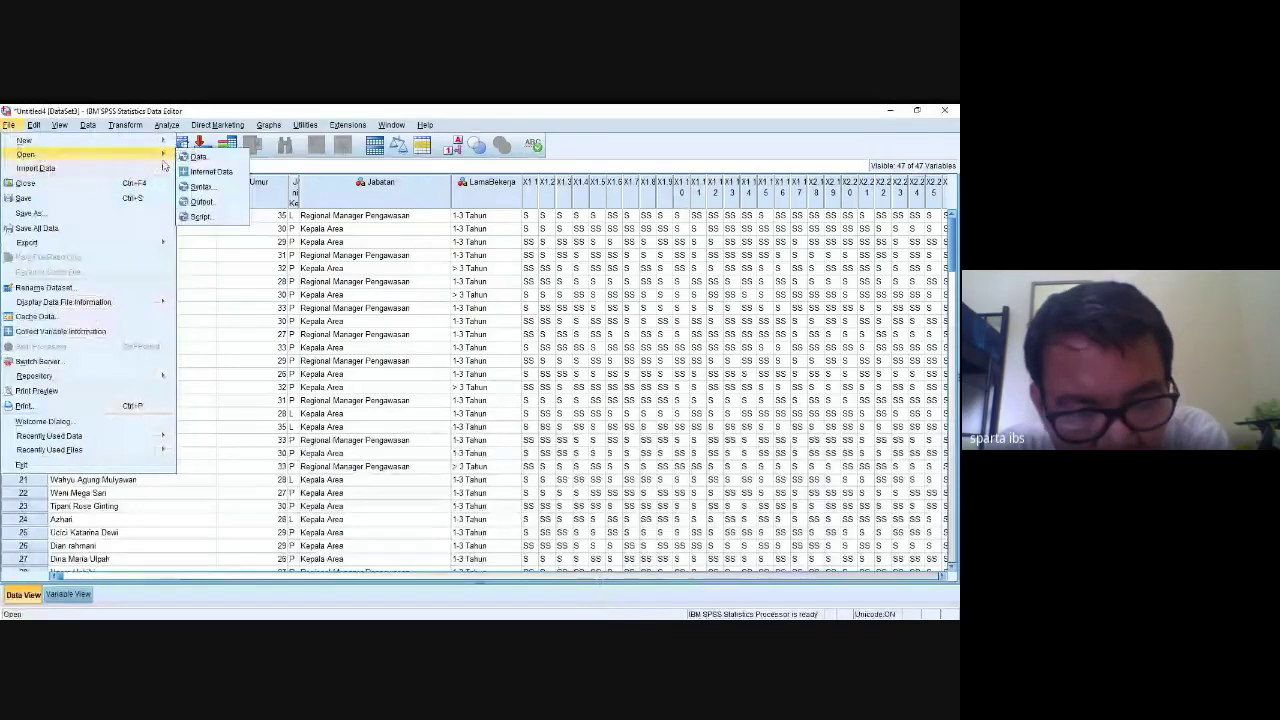
pyautogui.moveTo(60, 155)
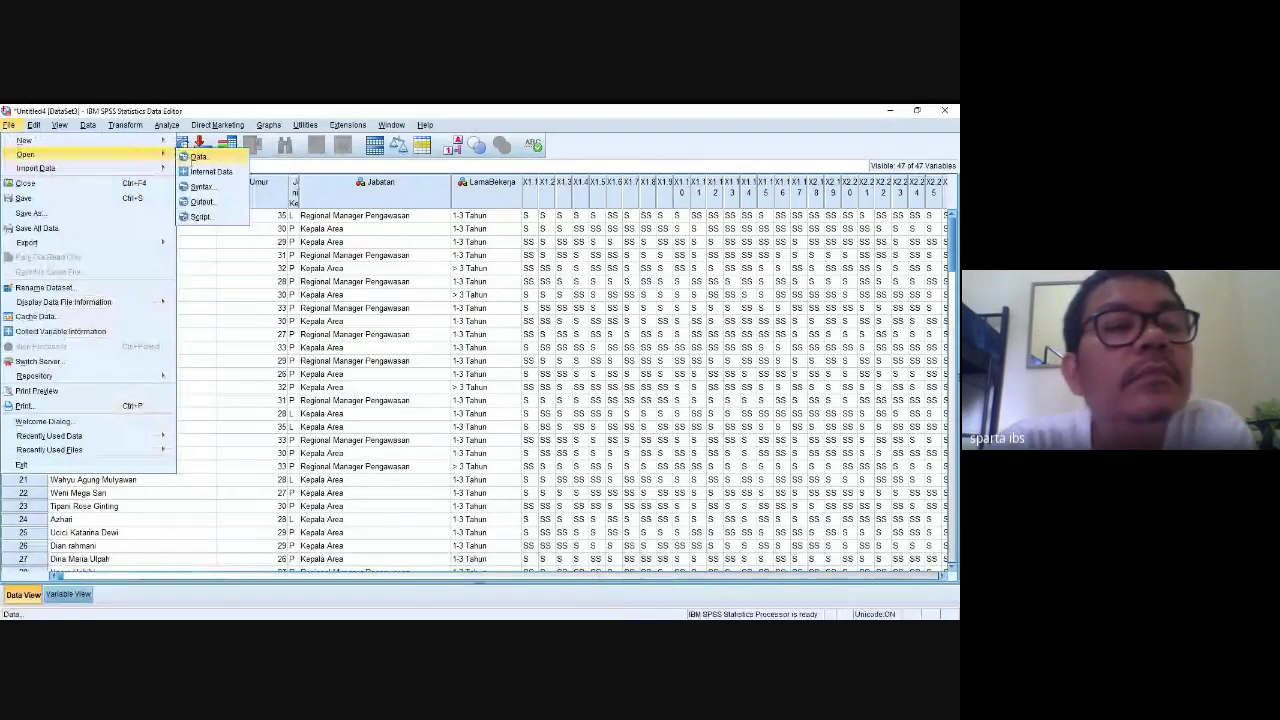
pyautogui.click(197, 157)
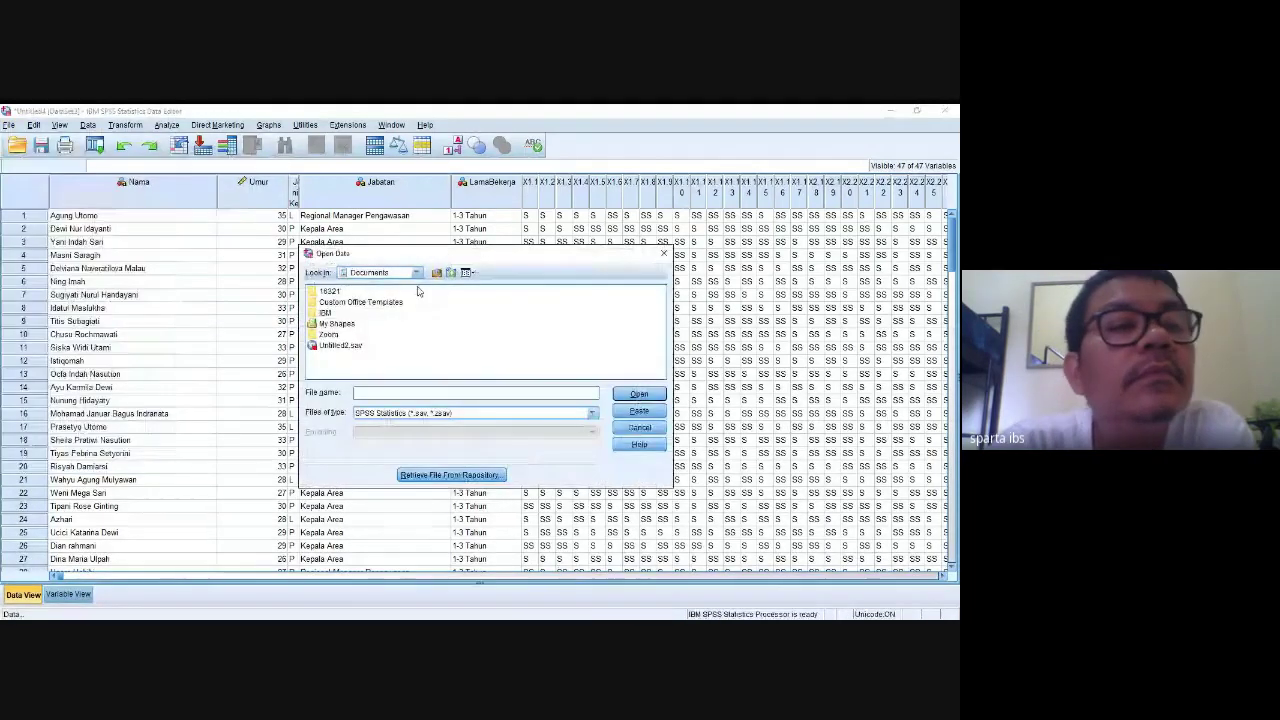
pyautogui.click(577, 414)
pyautogui.click(383, 451)
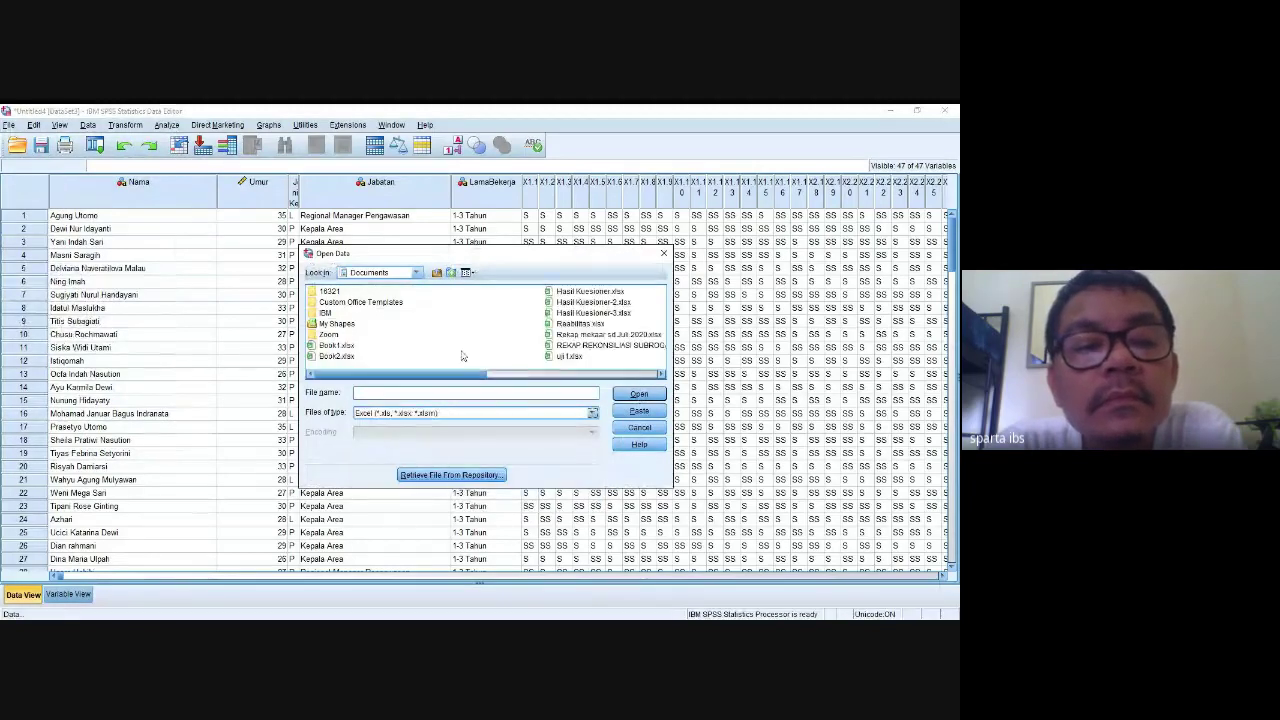
pyautogui.moveTo(462, 376); pyautogui.dragTo(500, 386)
pyautogui.click(496, 293)
pyautogui.click(636, 396)
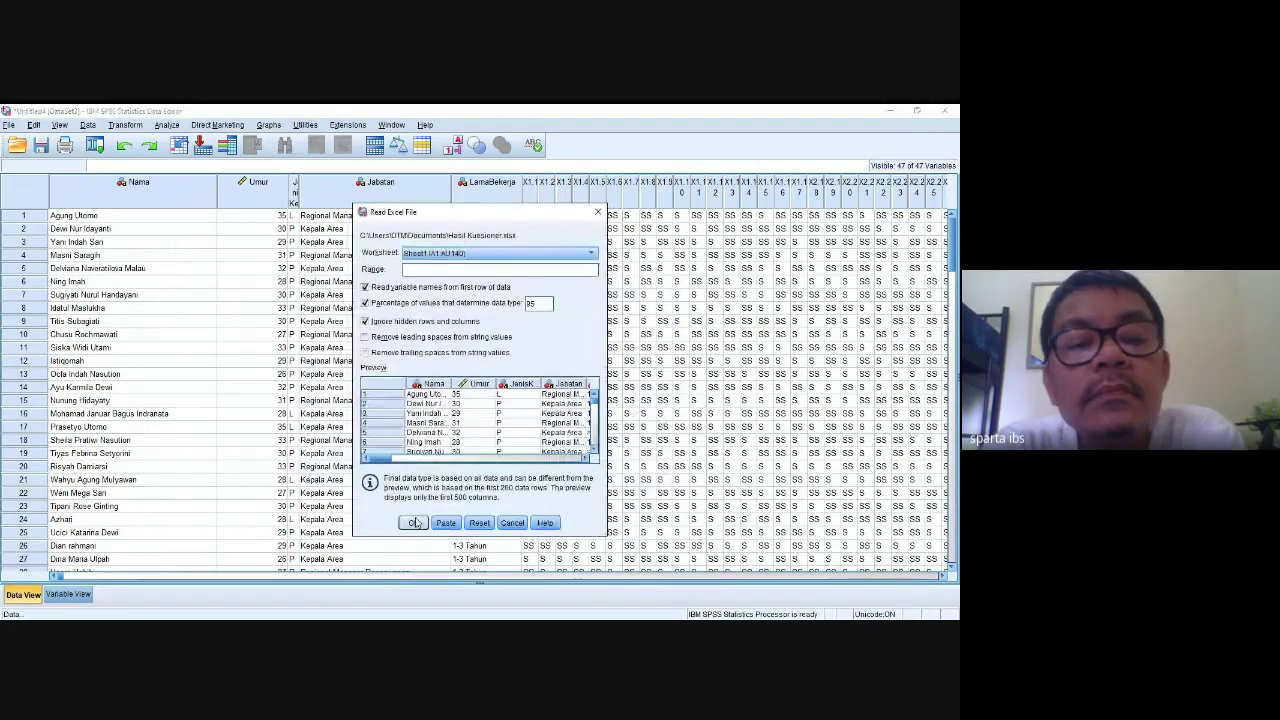
pyautogui.click(414, 523)
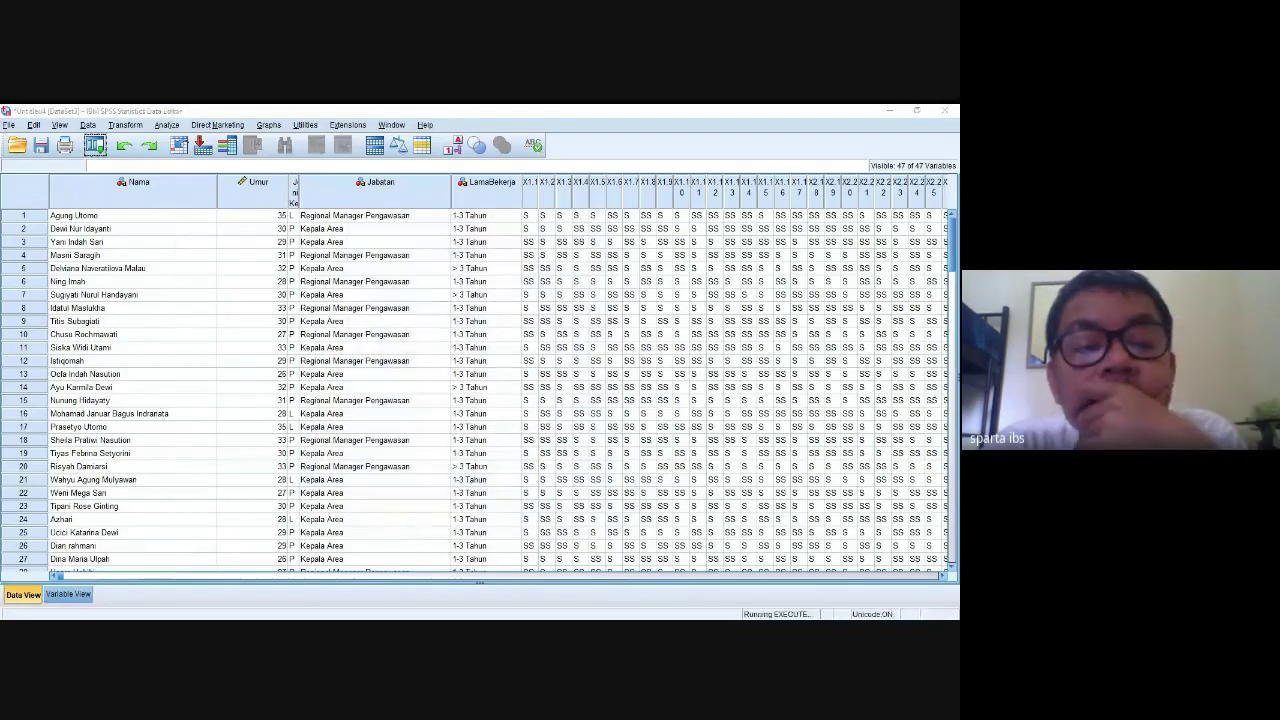